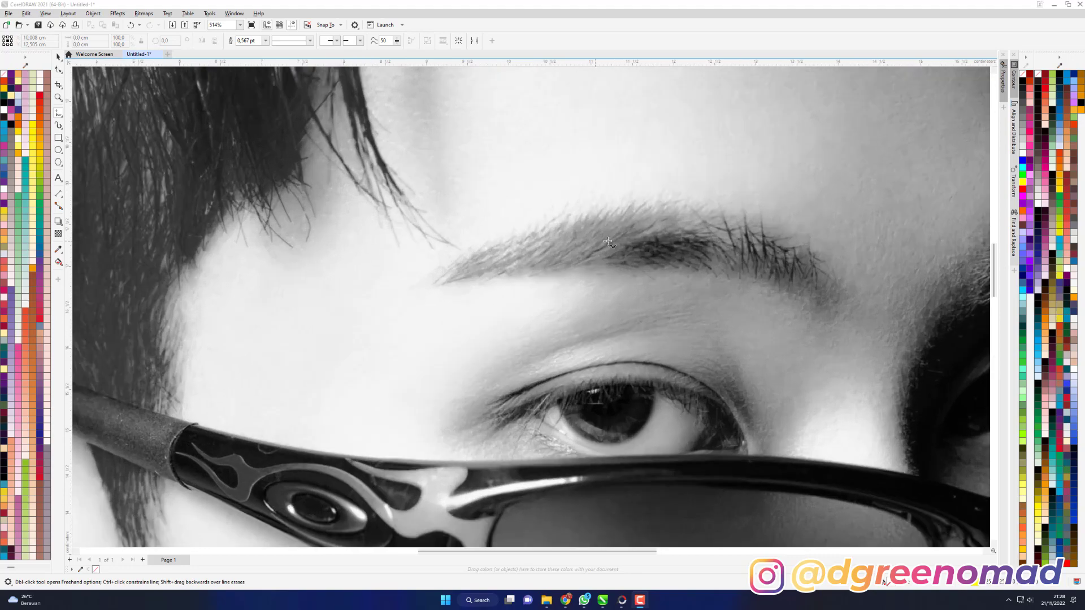
# Trace the eyebrow's upper edge from its outer tip to the peak with straight segments, forming two long thin hair notches.
pyautogui.scroll(3, 480, 259)
pyautogui.click(384, 280)
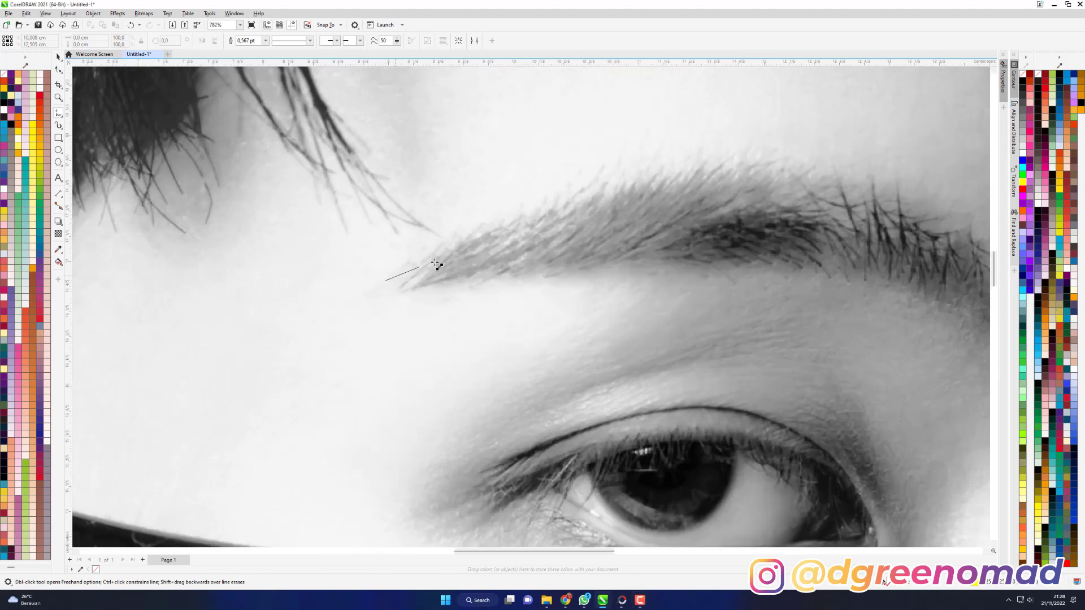
pyautogui.click(649, 157)
pyautogui.doubleClick(650, 164)
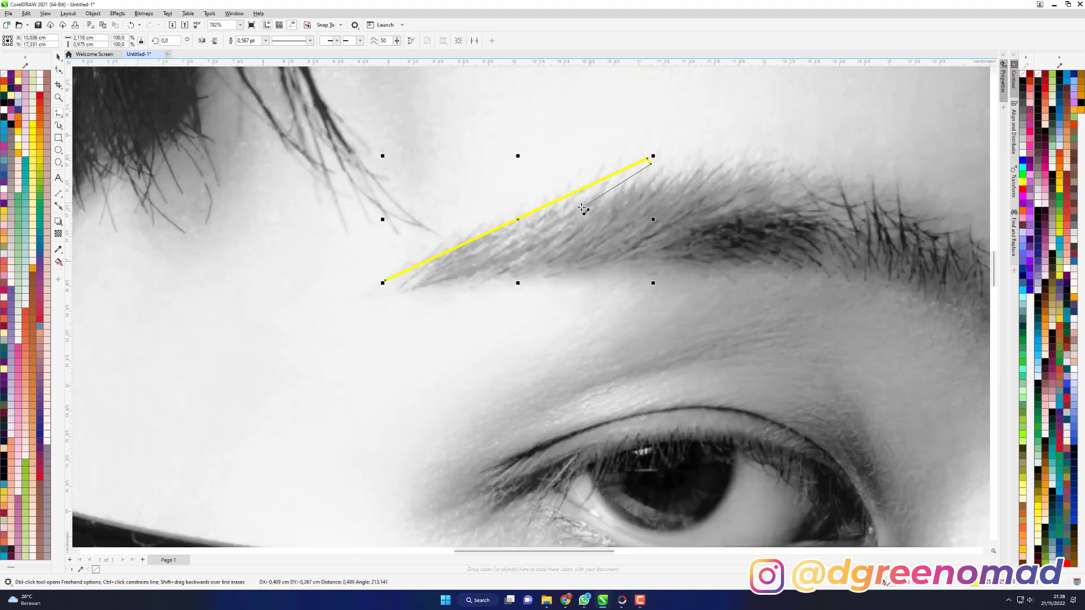
pyautogui.doubleClick(532, 225)
pyautogui.hscroll(3, 561, 222)
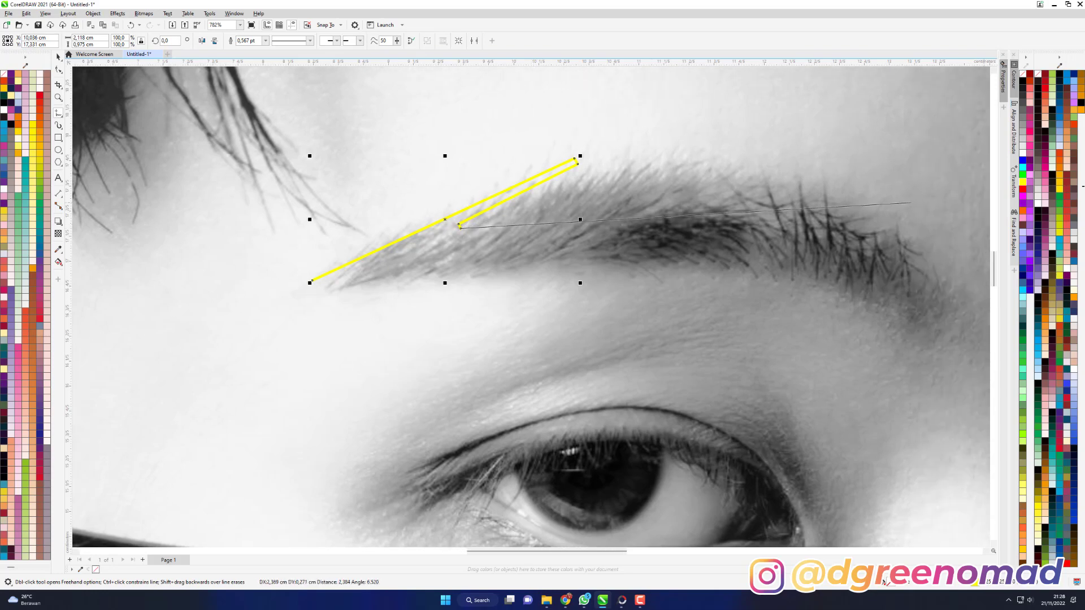
pyautogui.doubleClick(619, 160)
pyautogui.click(621, 163)
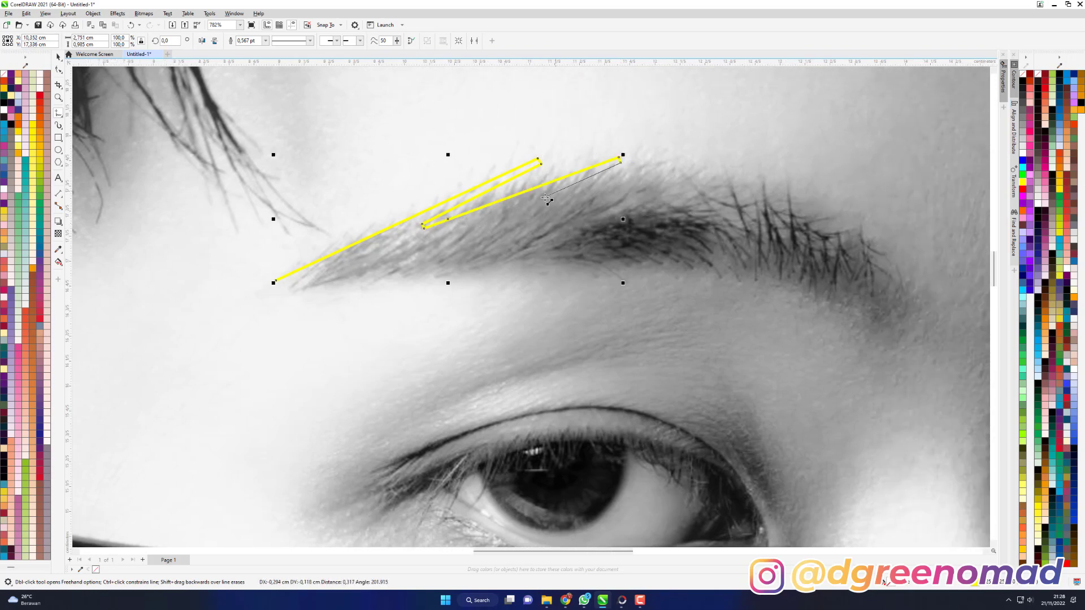
pyautogui.doubleClick(546, 202)
pyautogui.doubleClick(652, 163)
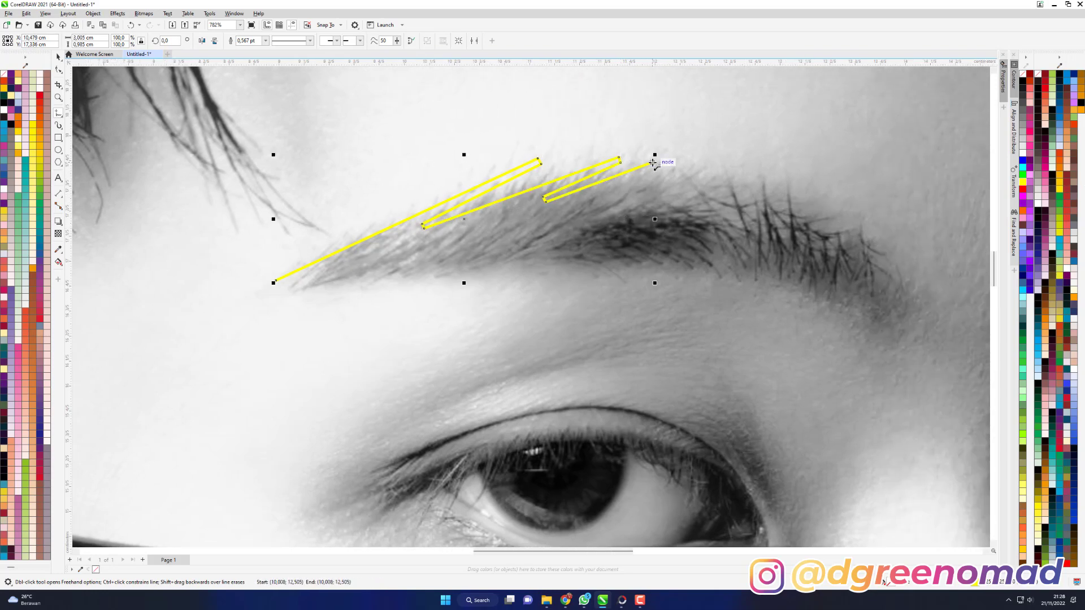
# Continue the eyebrow outline from the peak down the inner half's upper edge, doubling back once for a thin hair notch.
pyautogui.doubleClick(792, 204)
pyautogui.click(791, 210)
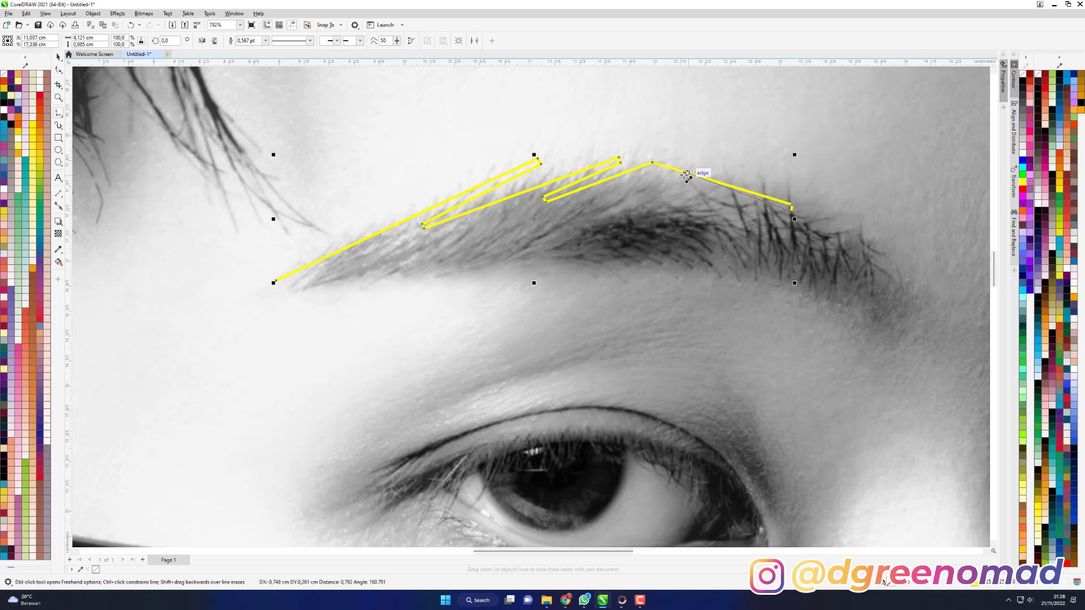
pyautogui.click(668, 181)
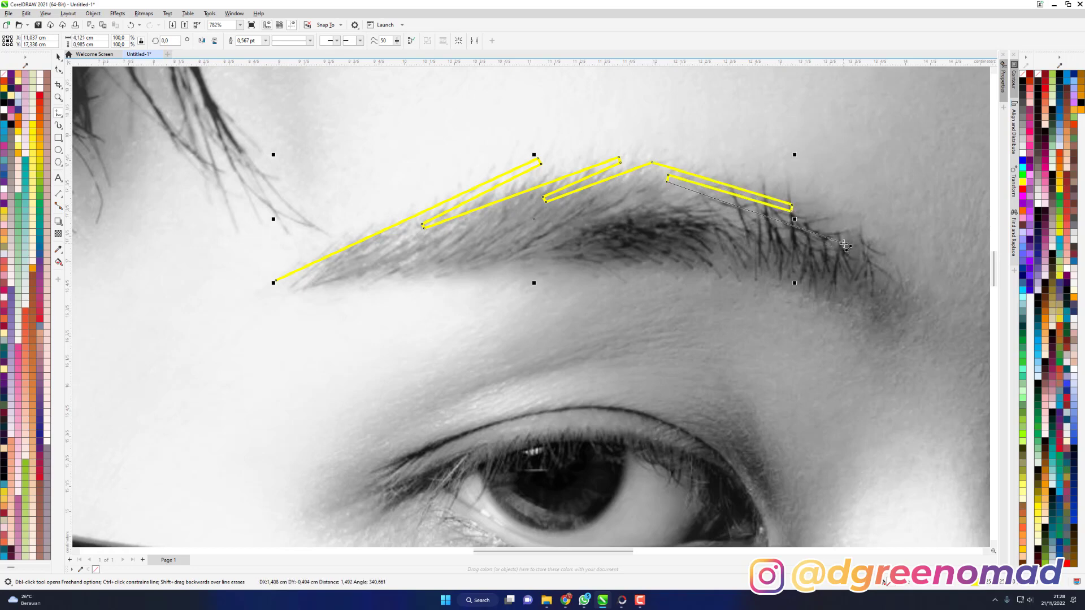
pyautogui.click(844, 242)
pyautogui.click(851, 233)
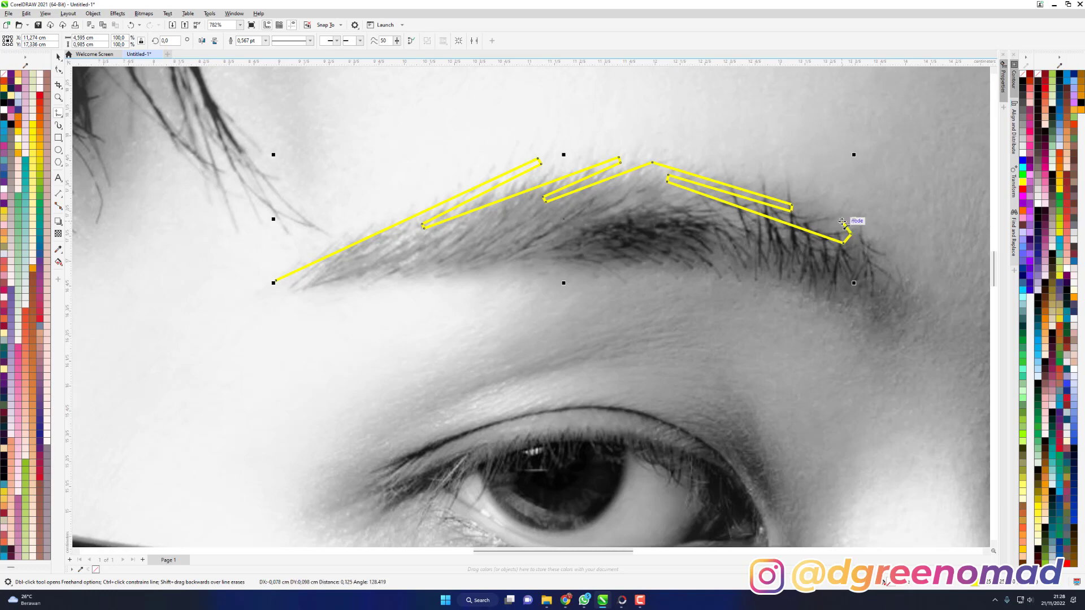
# Trace slanted hair spikes around the eyebrow's inner end and carry the outline to its lowest corner.
pyautogui.click(853, 219)
pyautogui.click(883, 287)
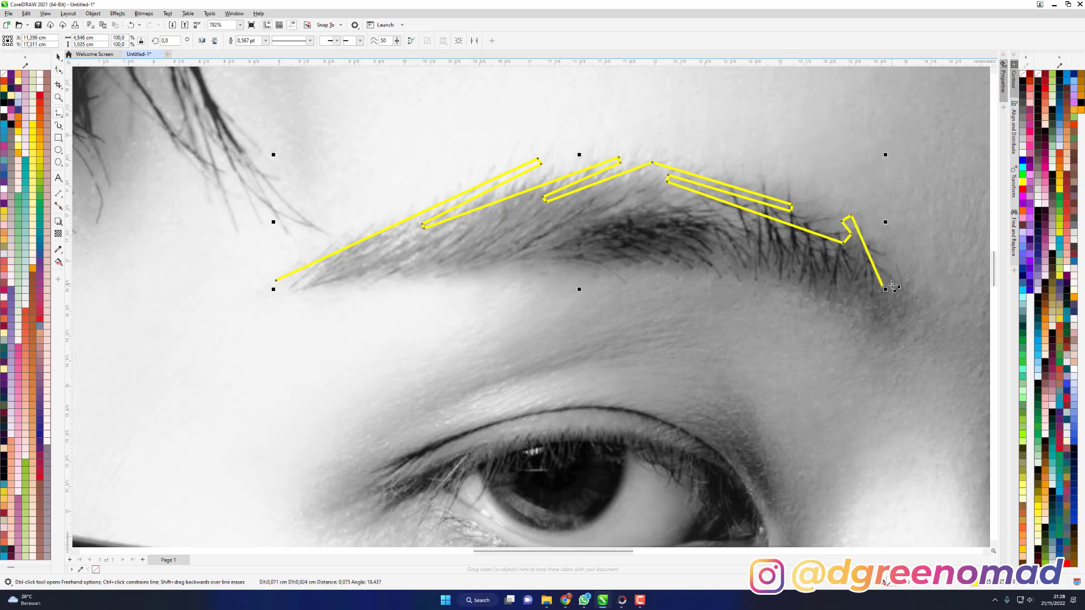
pyautogui.click(890, 284)
pyautogui.click(866, 230)
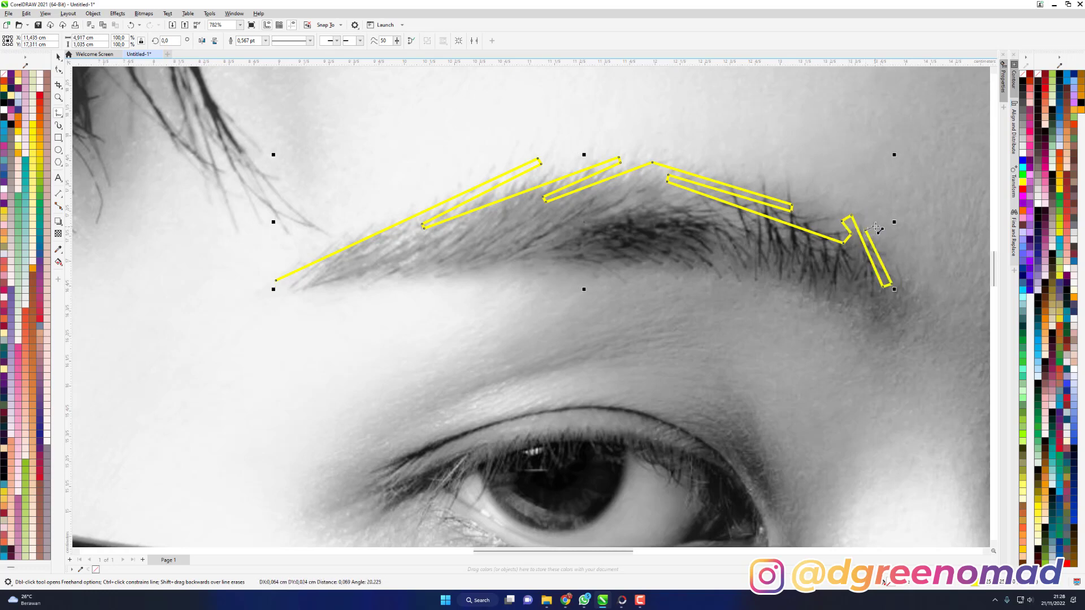
pyautogui.click(905, 292)
pyautogui.click(868, 310)
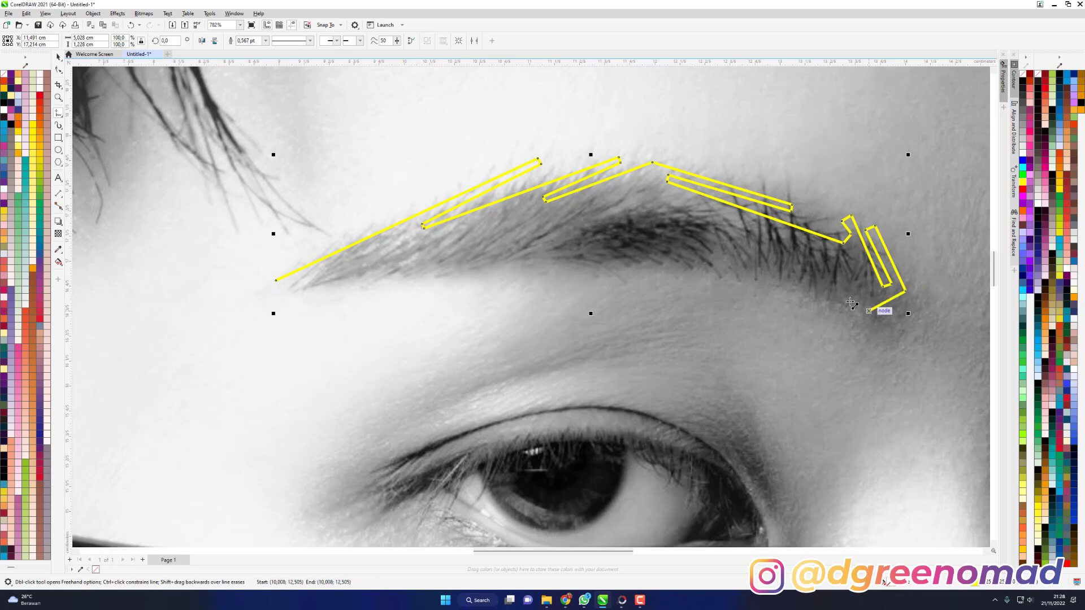
# Trace a short hair notch along the eyebrow's lower edge beside the inner end.
pyautogui.click(802, 282)
pyautogui.click(853, 286)
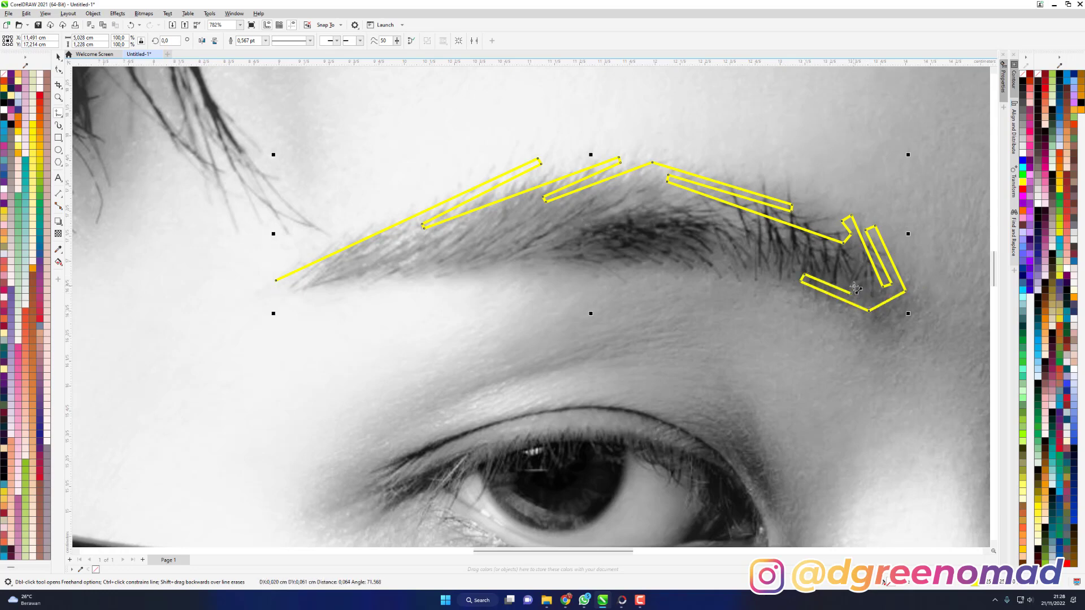
pyautogui.click(851, 293)
pyautogui.click(797, 259)
# Continue the outline toward the outer side along the eyebrow's lower edge, adding two long thin hair notches.
pyautogui.click(653, 237)
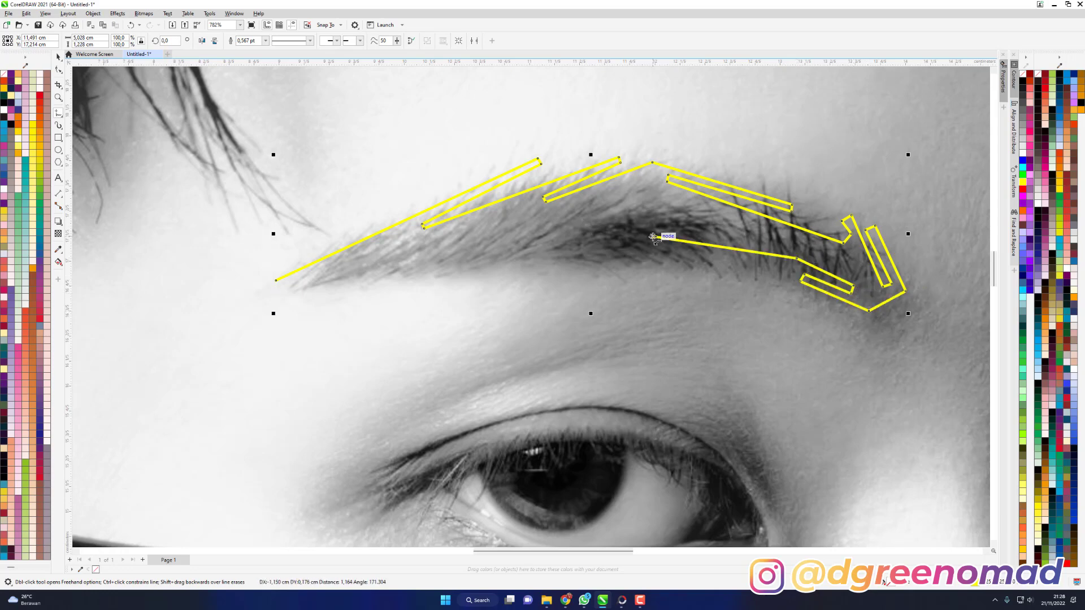
pyautogui.click(654, 244)
pyautogui.click(744, 264)
pyautogui.click(743, 273)
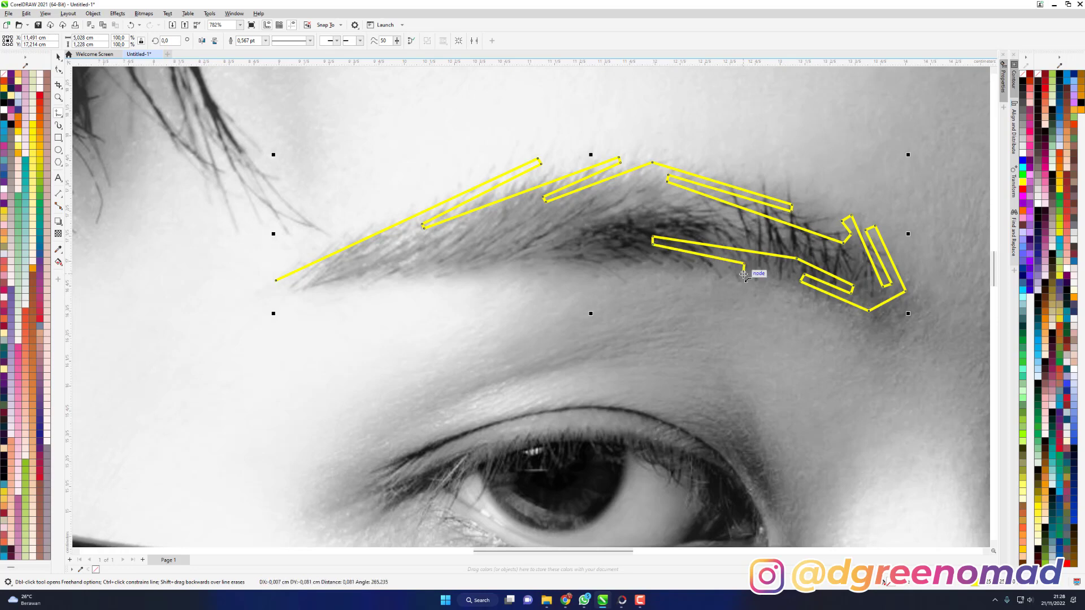
pyautogui.click(485, 243)
pyautogui.click(483, 249)
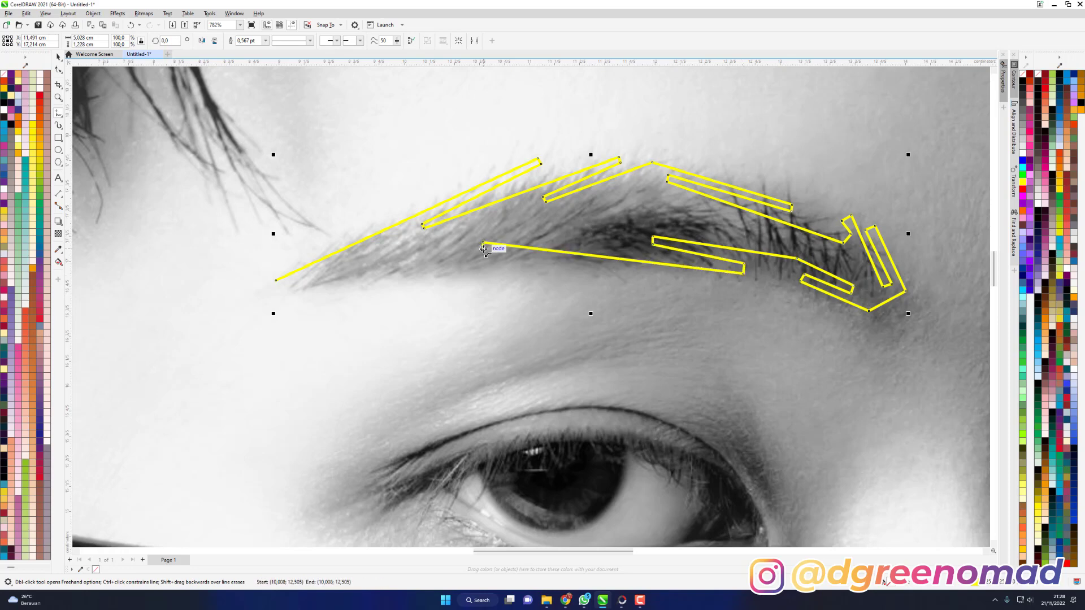
pyautogui.click(569, 262)
pyautogui.click(568, 271)
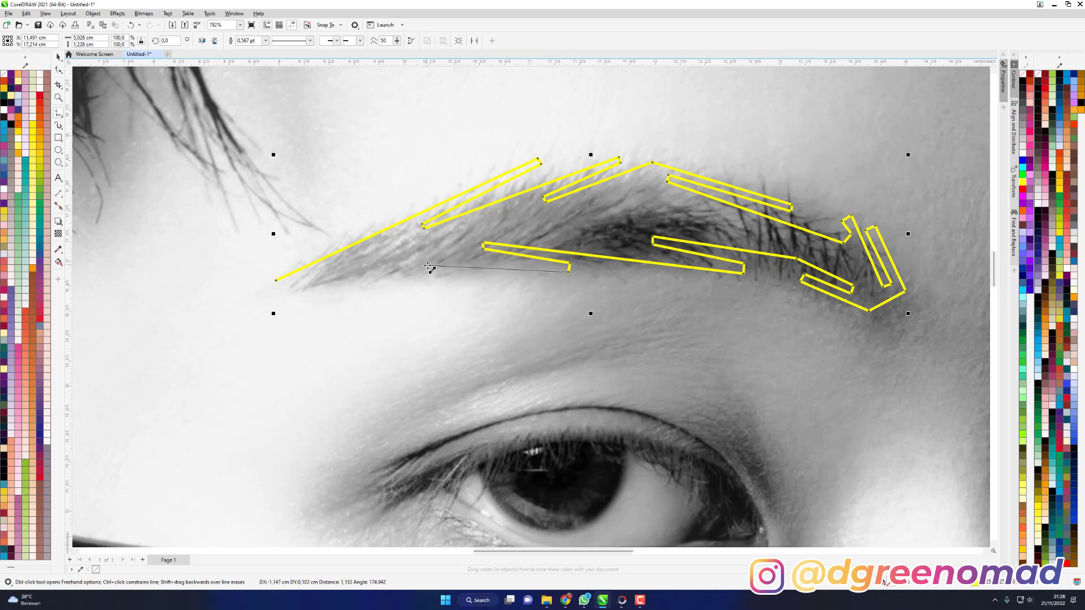
# Trace the outer tip of the eyebrow with one thin hair notch and close the outline at its starting node.
pyautogui.click(398, 259)
pyautogui.click(278, 297)
pyautogui.click(277, 293)
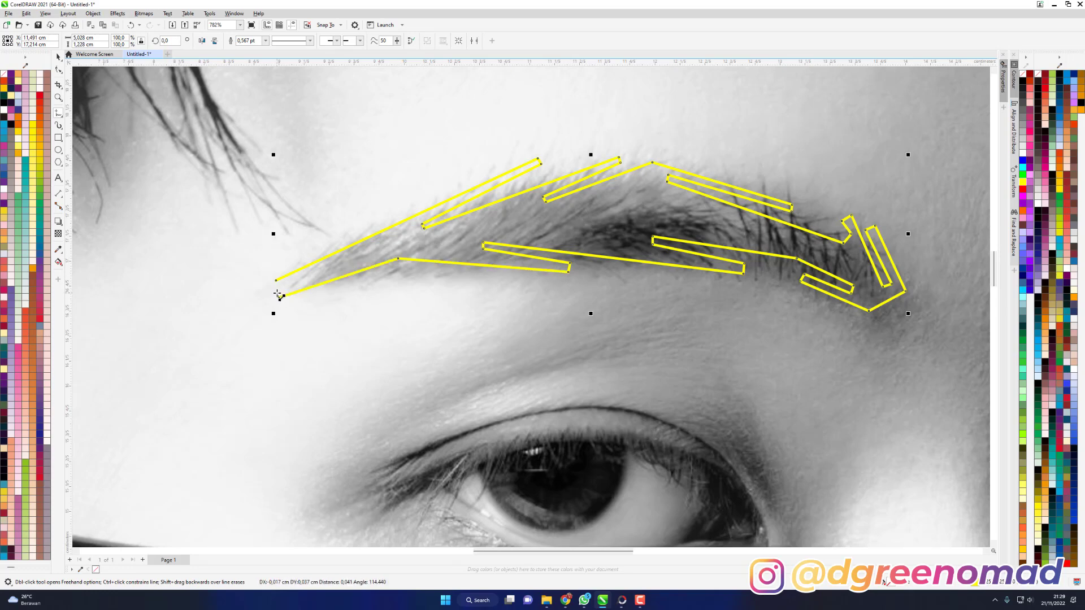
pyautogui.click(380, 256)
pyautogui.click(381, 249)
pyautogui.click(275, 280)
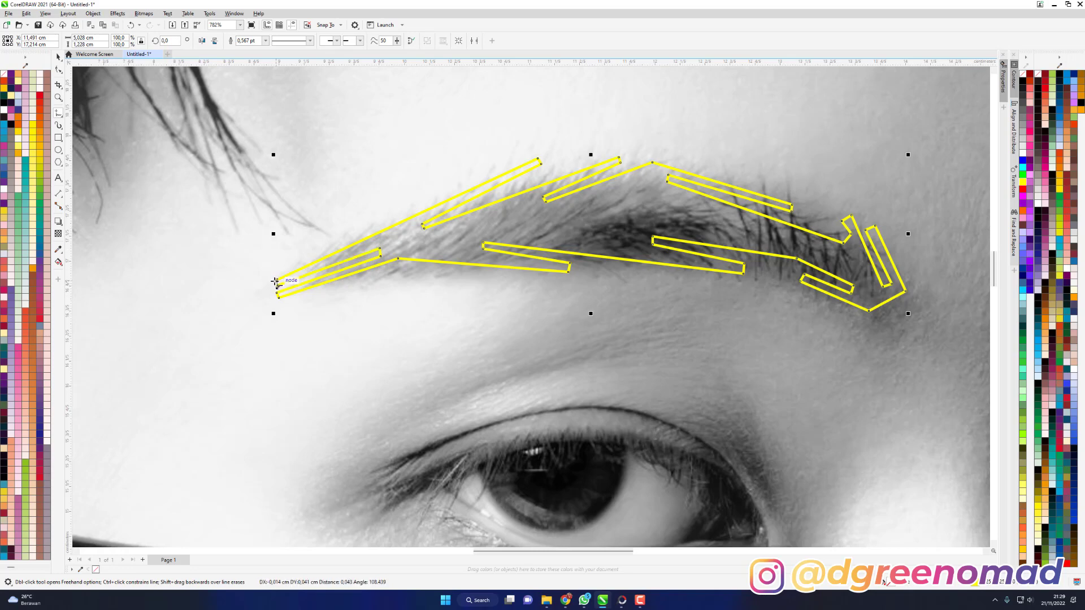
# Start a new outline at the eye's outer corner and trace the upper eyelid crease toward the inner corner.
pyautogui.scroll(-2, 603, 224)
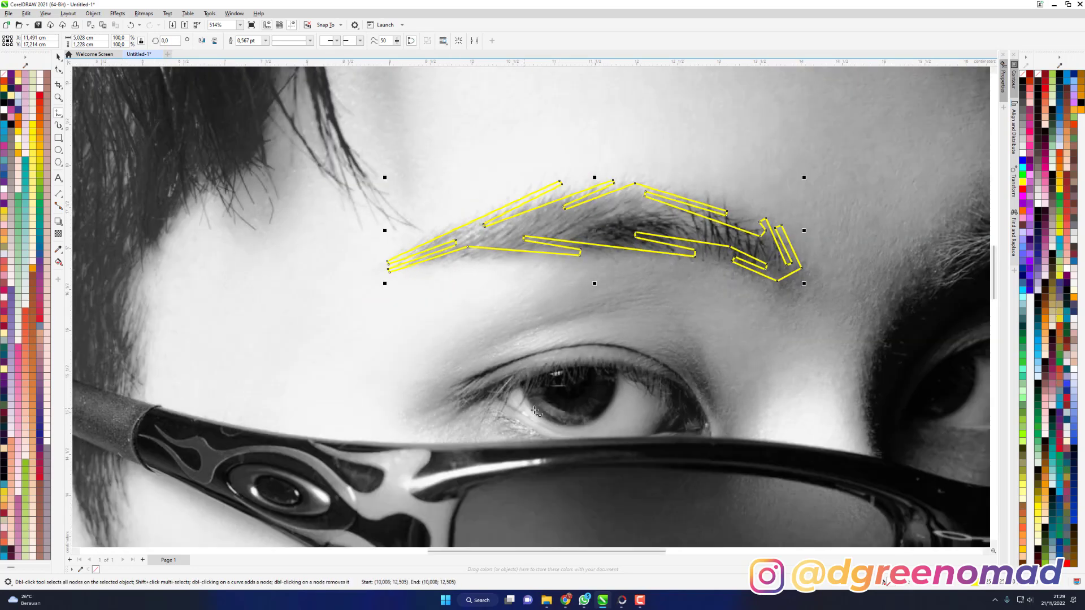
pyautogui.scroll(1, 639, 445)
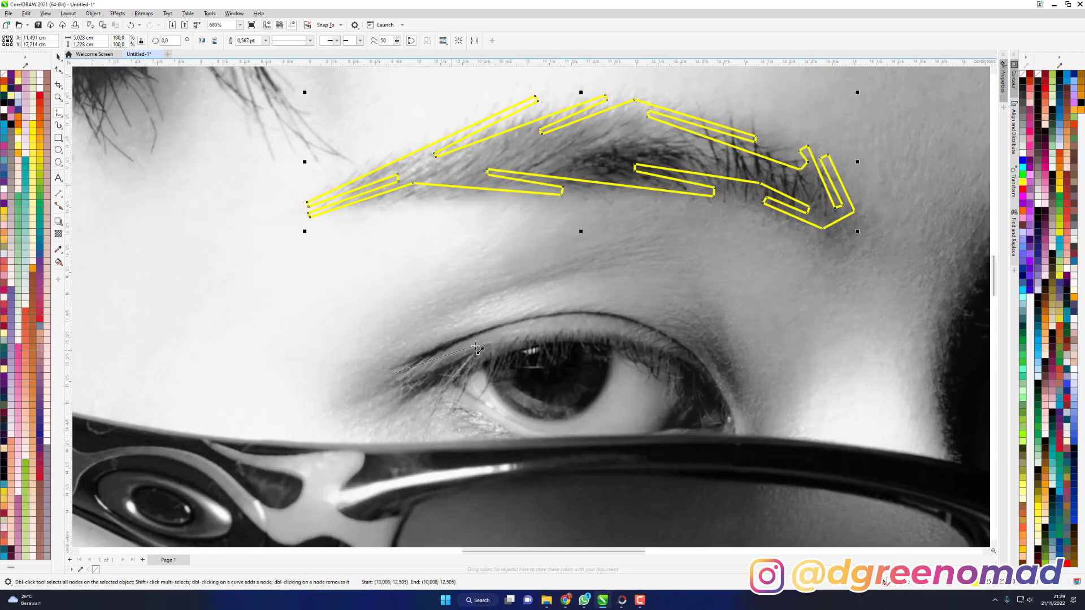
pyautogui.click(504, 326)
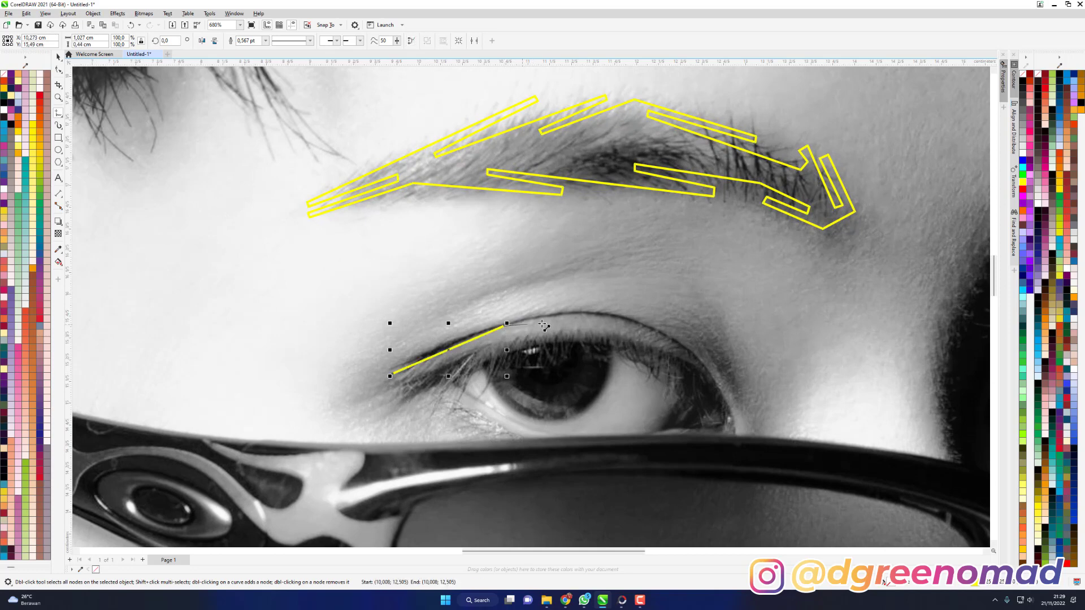
pyautogui.click(567, 312)
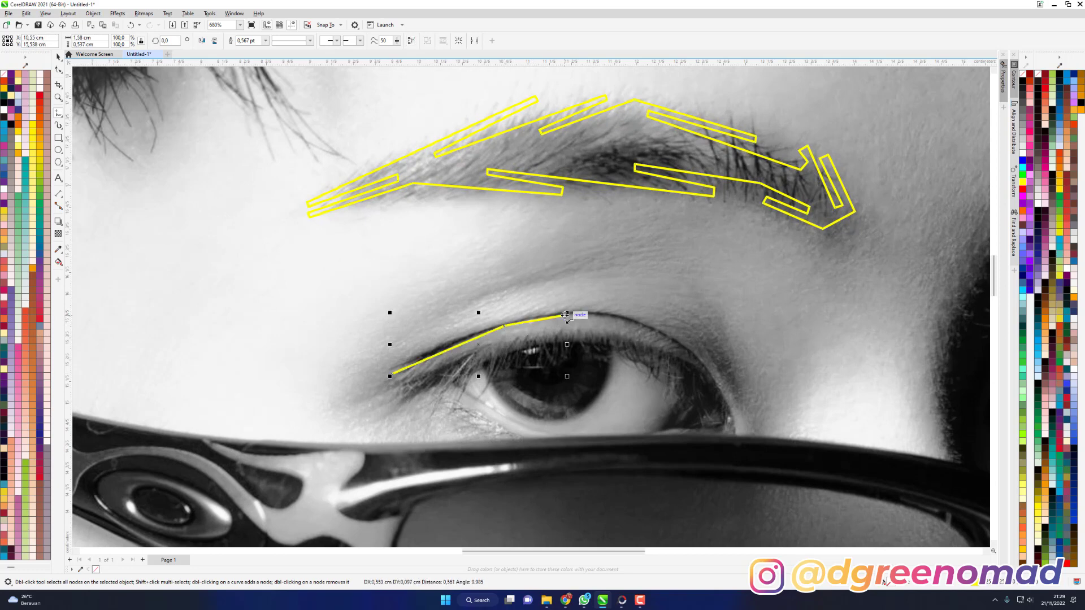
pyautogui.click(603, 315)
pyautogui.click(686, 347)
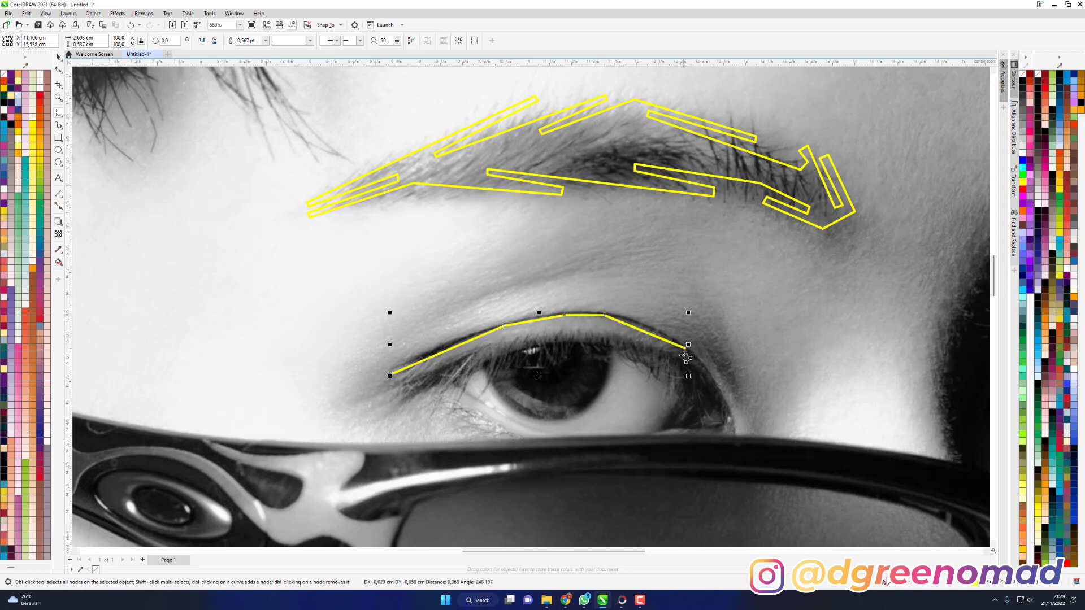
# Bring the eyelid outline back above the upper lashes to the outer corner, leaving a thin eyelid band.
pyautogui.click(684, 355)
pyautogui.click(599, 334)
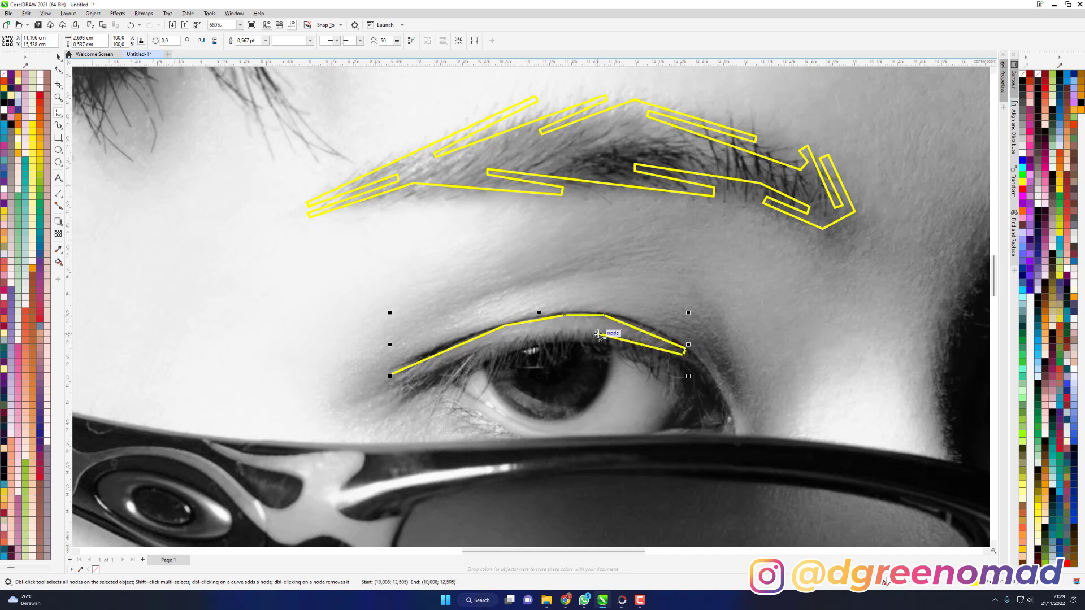
pyautogui.click(521, 334)
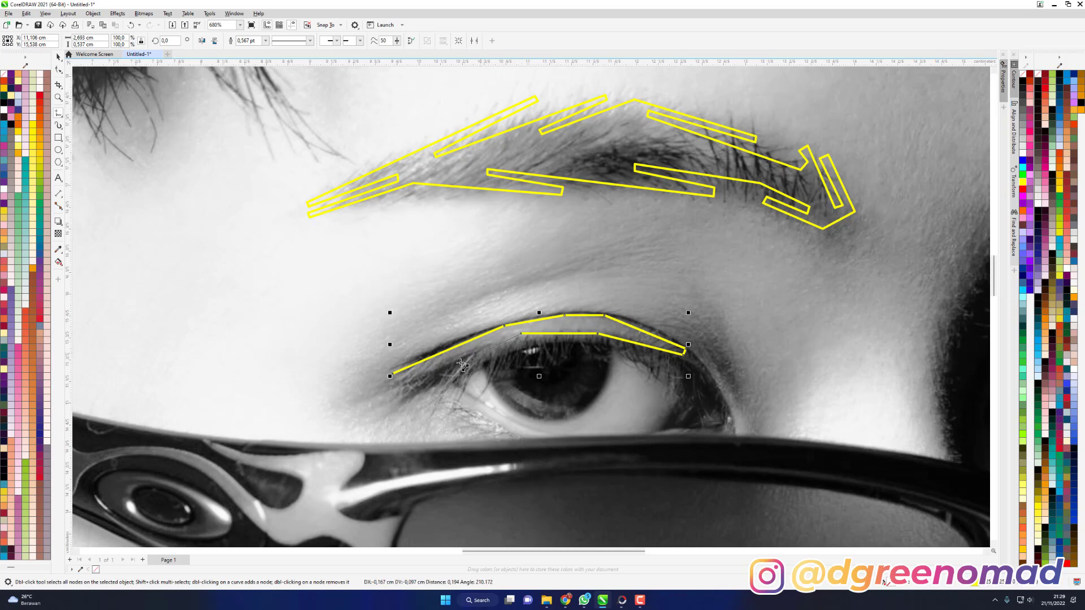
pyautogui.click(410, 381)
pyautogui.click(416, 390)
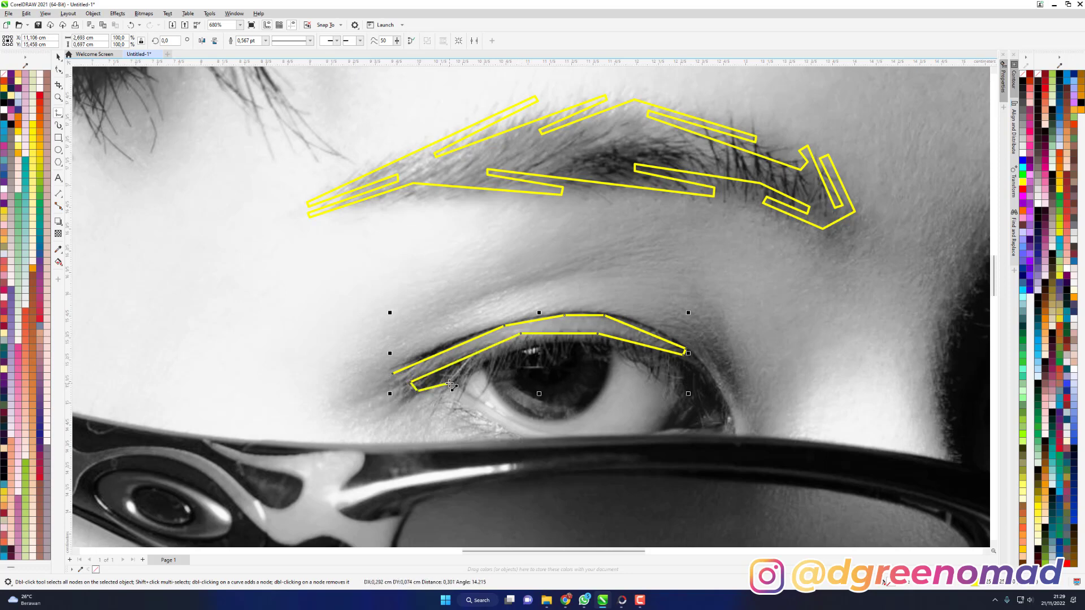
# Add a small lash spike beside the outer corner and carry the outline to the outer top of the iris.
pyautogui.click(470, 389)
pyautogui.click(467, 393)
pyautogui.click(458, 382)
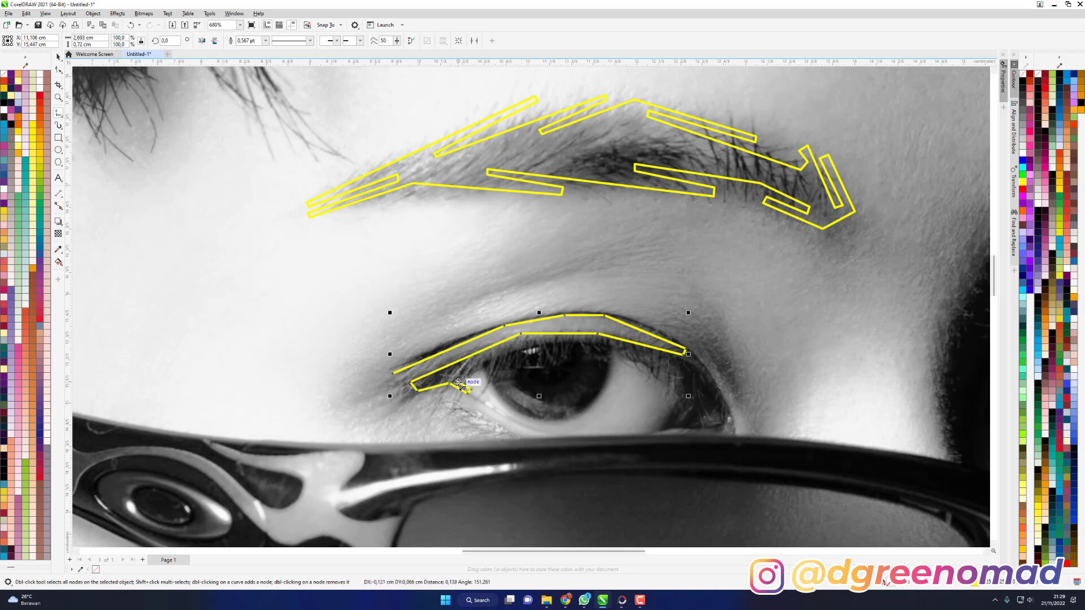
pyautogui.click(483, 368)
# Trace around the lower edge of the iris and up its inner side to the upper lashes.
pyautogui.click(497, 397)
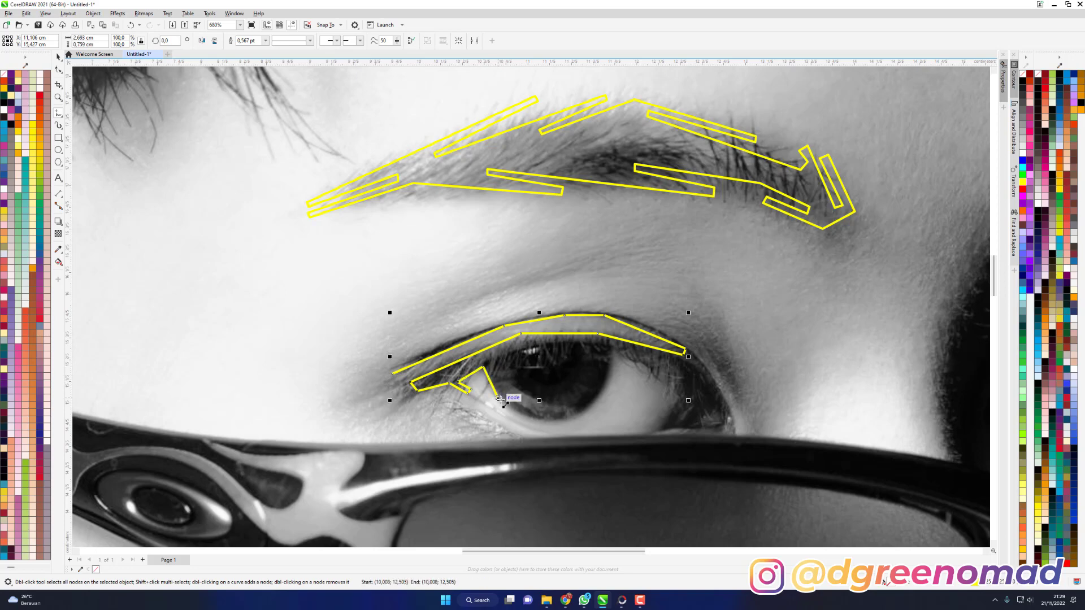
pyautogui.click(538, 421)
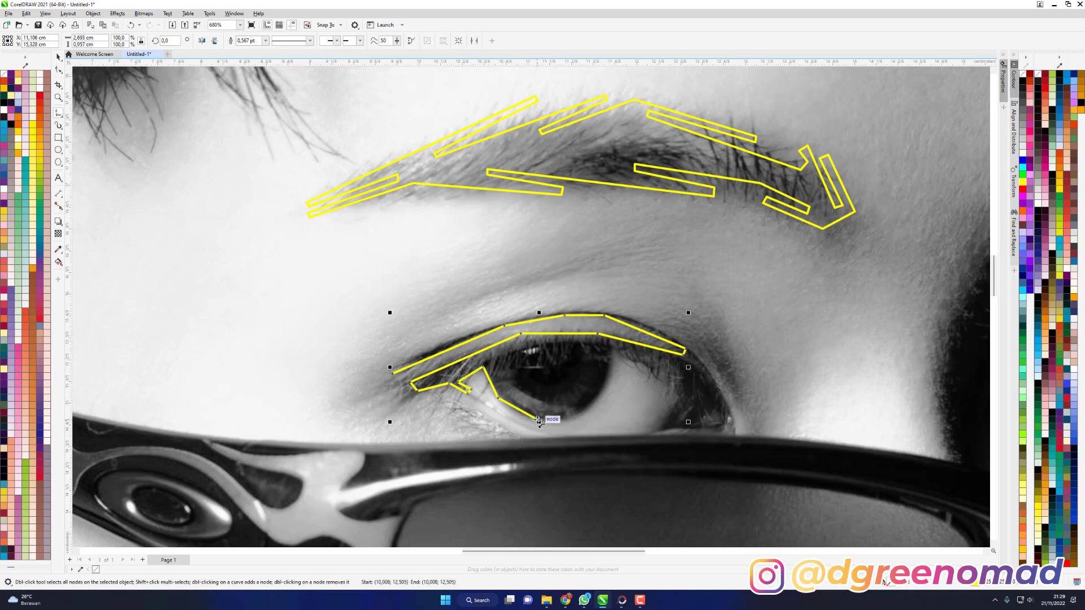
pyautogui.click(571, 419)
pyautogui.click(604, 386)
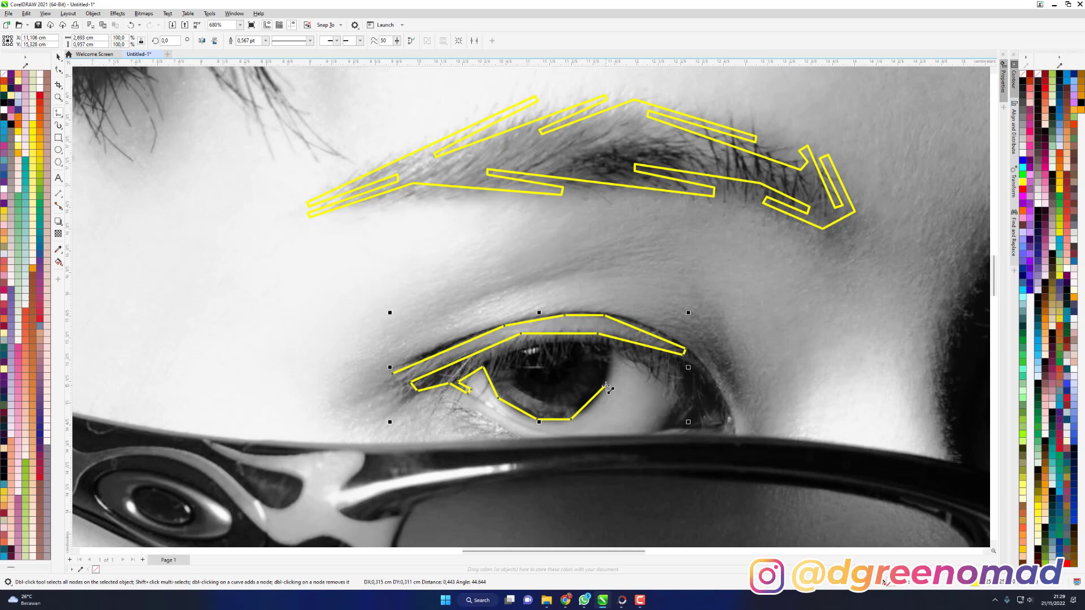
pyautogui.click(611, 351)
# Outline the inner part of the eye white and return along the lower eyelid to the outer lashes.
pyautogui.click(672, 367)
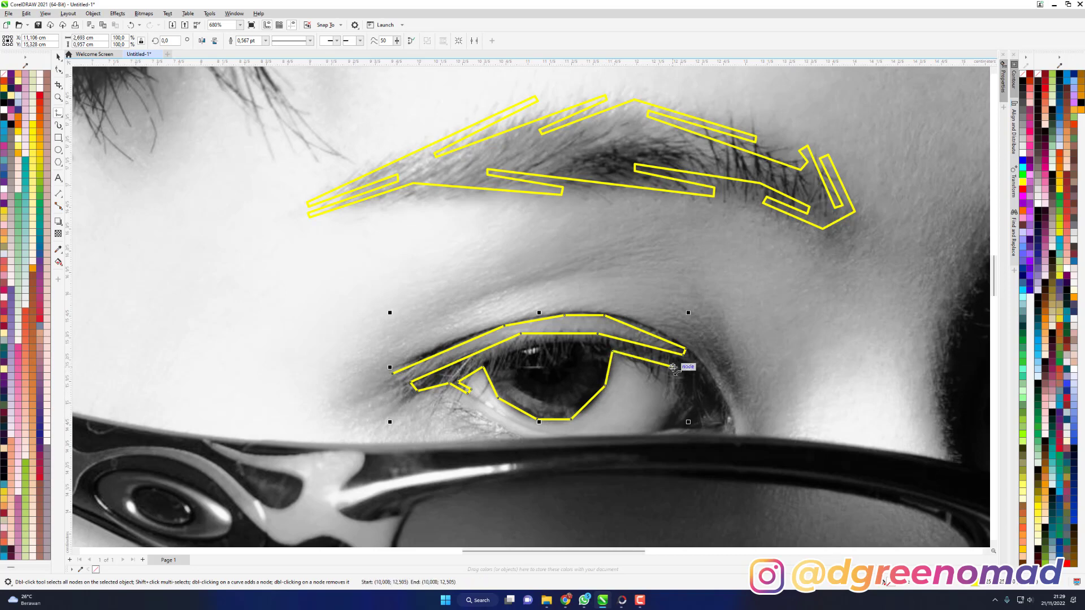
pyautogui.click(671, 406)
pyautogui.click(639, 434)
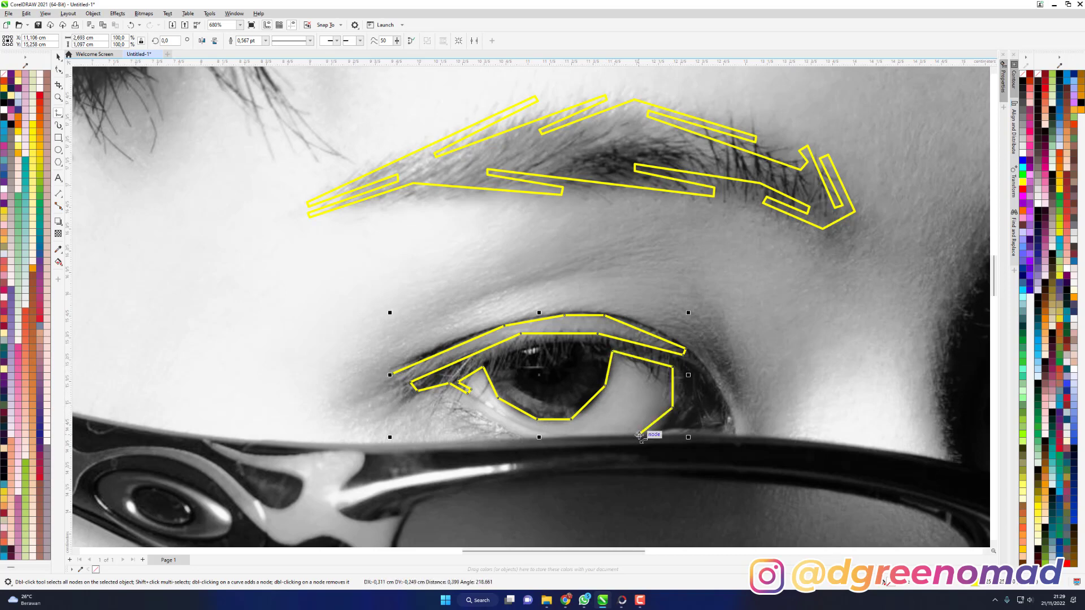
pyautogui.click(524, 436)
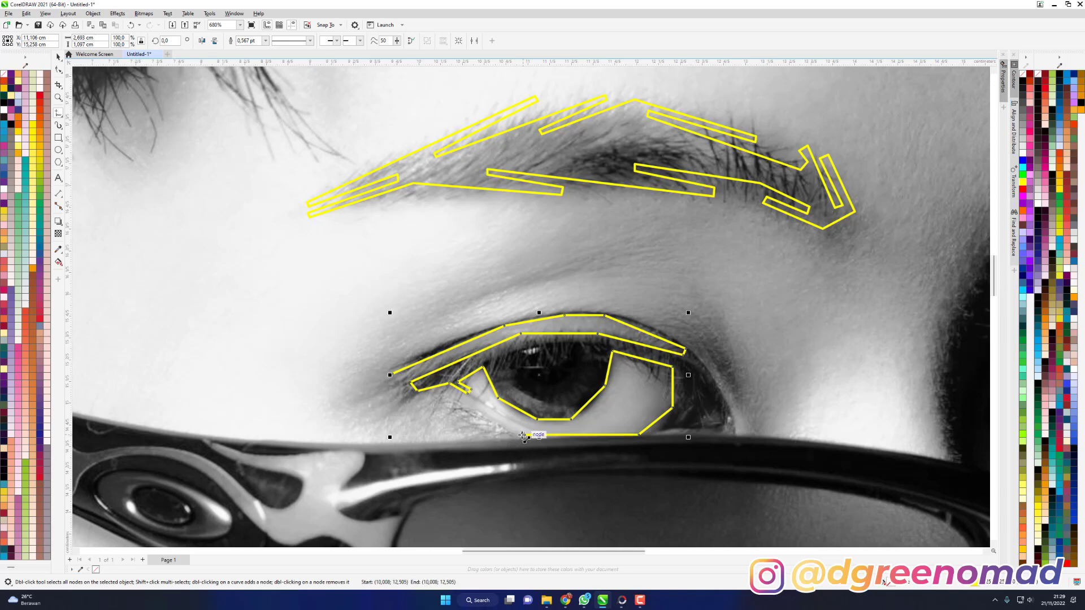
pyautogui.click(448, 381)
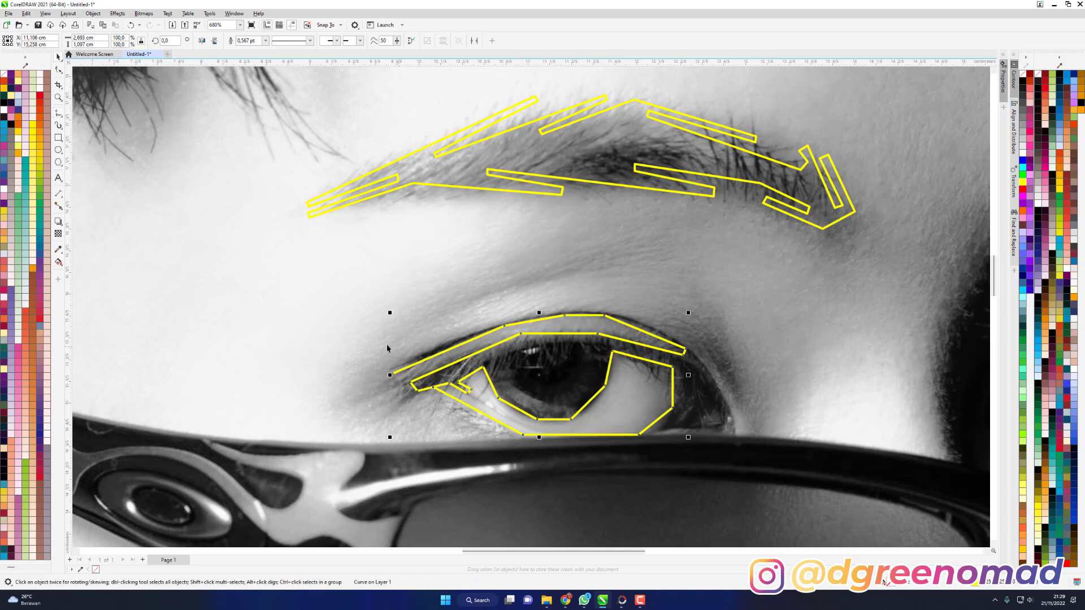
pyautogui.press('Escape')
# Trace the upper eyelid fold from the outer corner over the lid, down past the inner corner, and back to the lower eye-white outline.
pyautogui.click(391, 369)
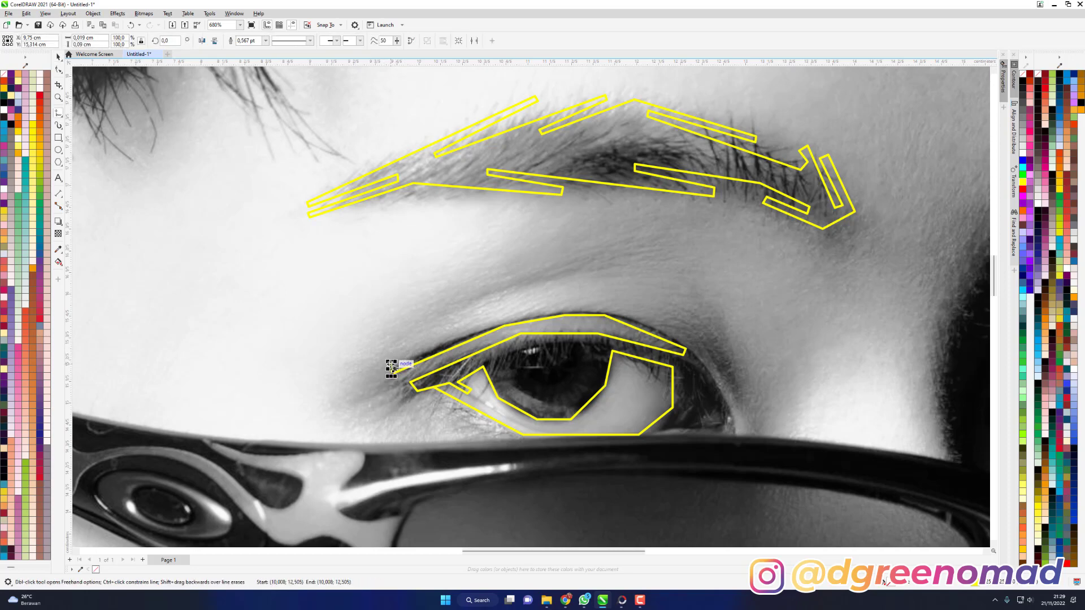
pyautogui.click(526, 308)
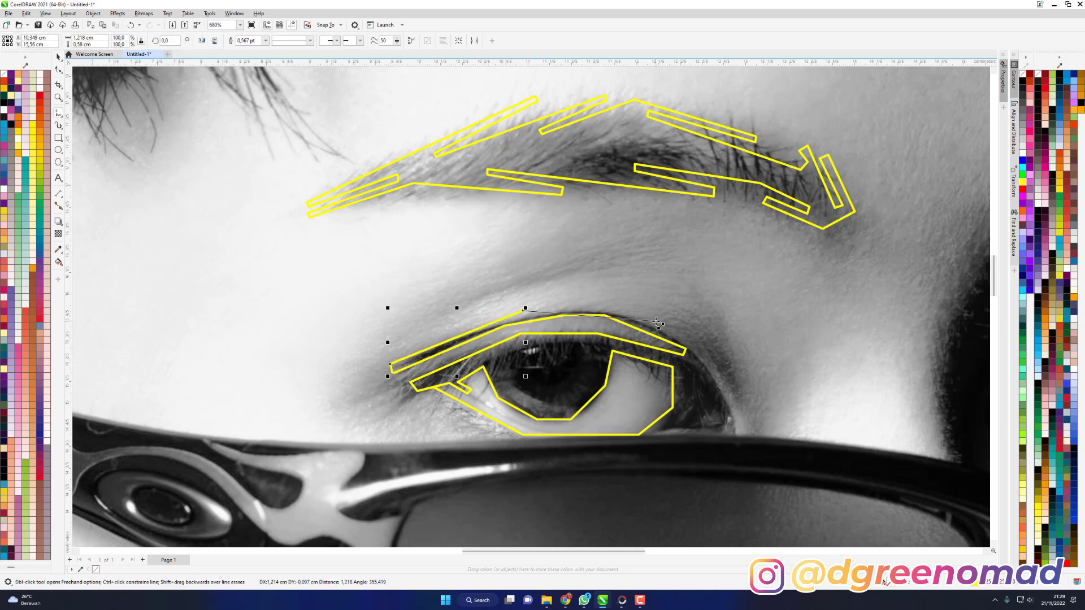
pyautogui.click(628, 309)
pyautogui.click(702, 348)
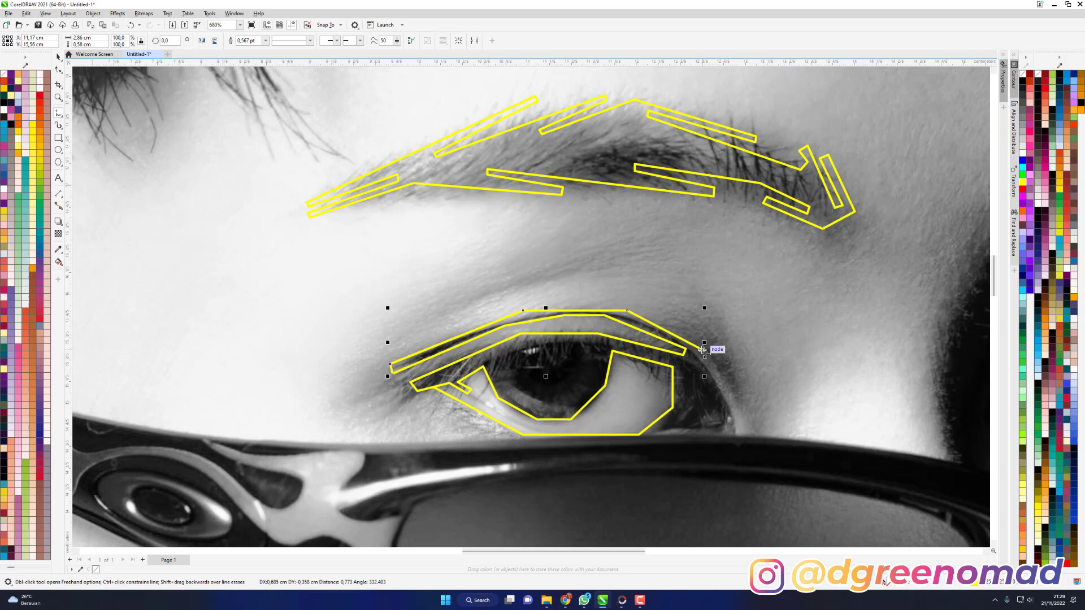
pyautogui.click(735, 421)
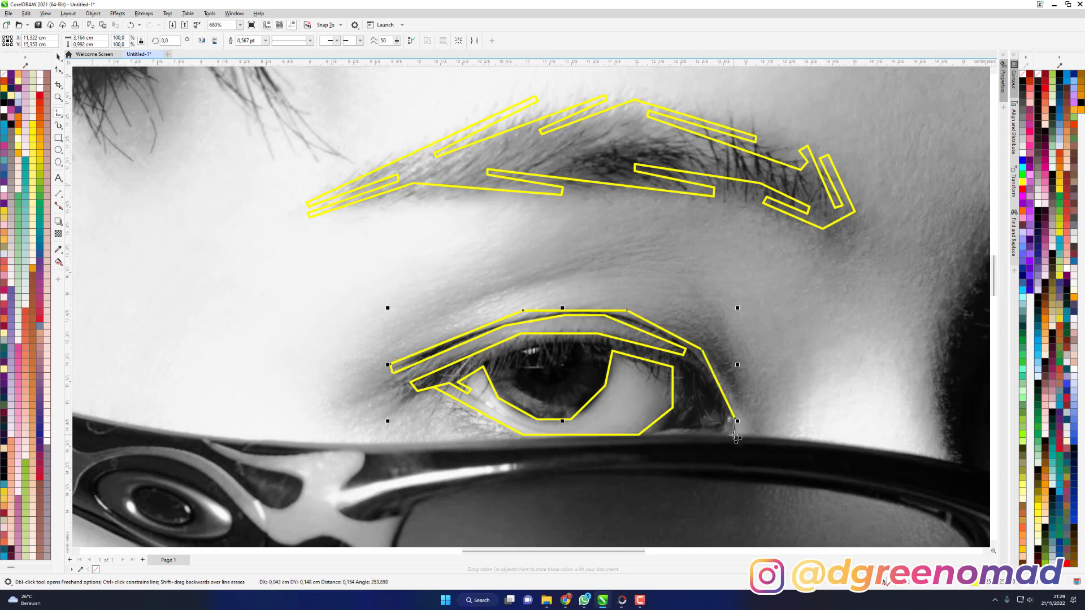
pyautogui.click(735, 435)
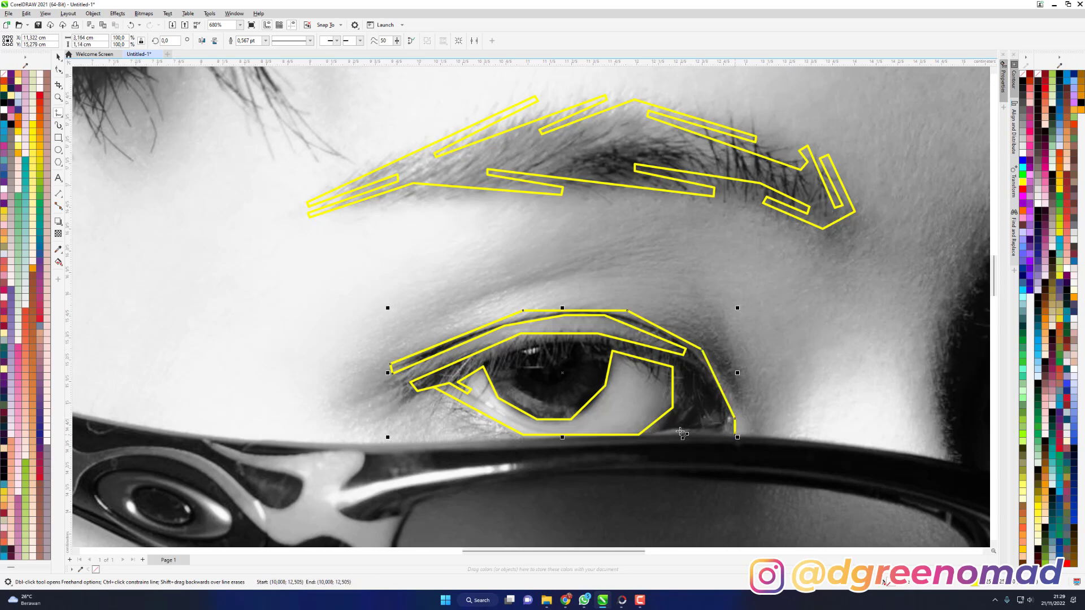
pyautogui.doubleClick(638, 434)
# Draw a stepped line from the iris's outer upper corner down through the lower iris and straight across into the inner eye white.
pyautogui.click(484, 367)
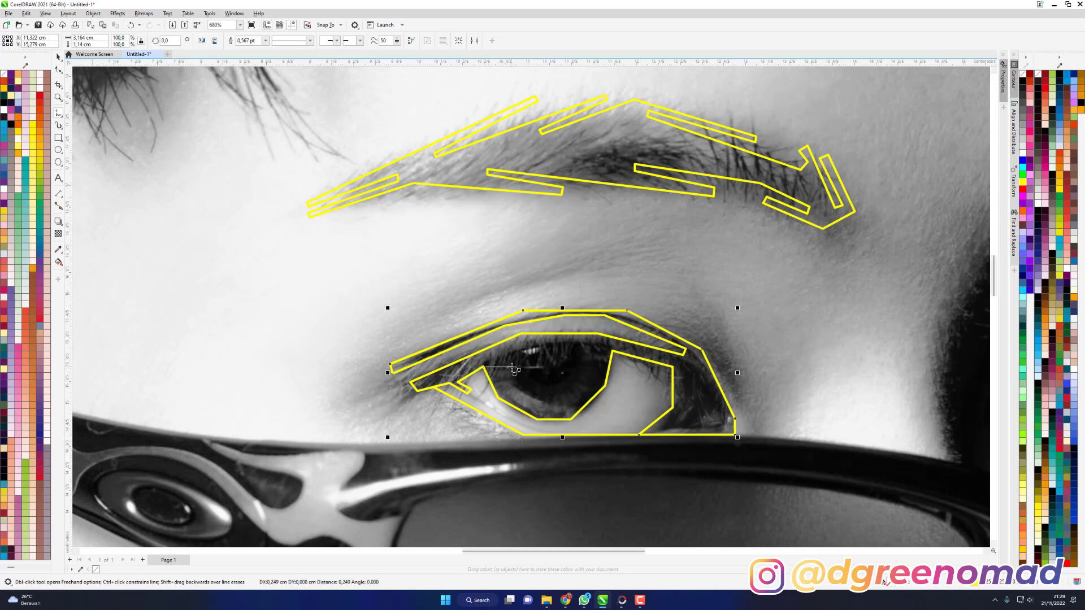
pyautogui.doubleClick(520, 367)
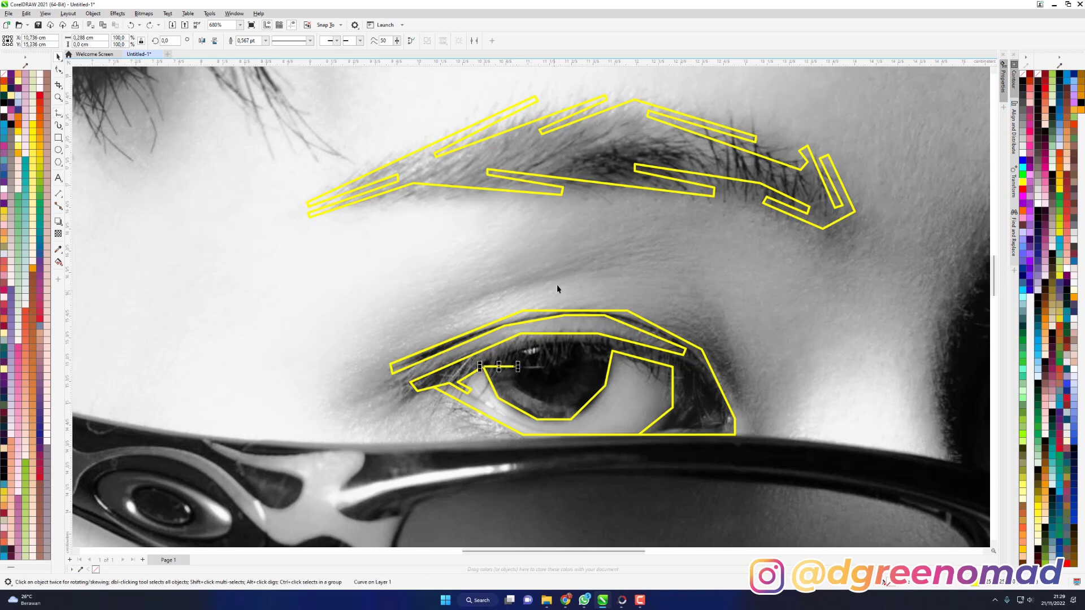
pyautogui.press('Escape')
pyautogui.click(515, 367)
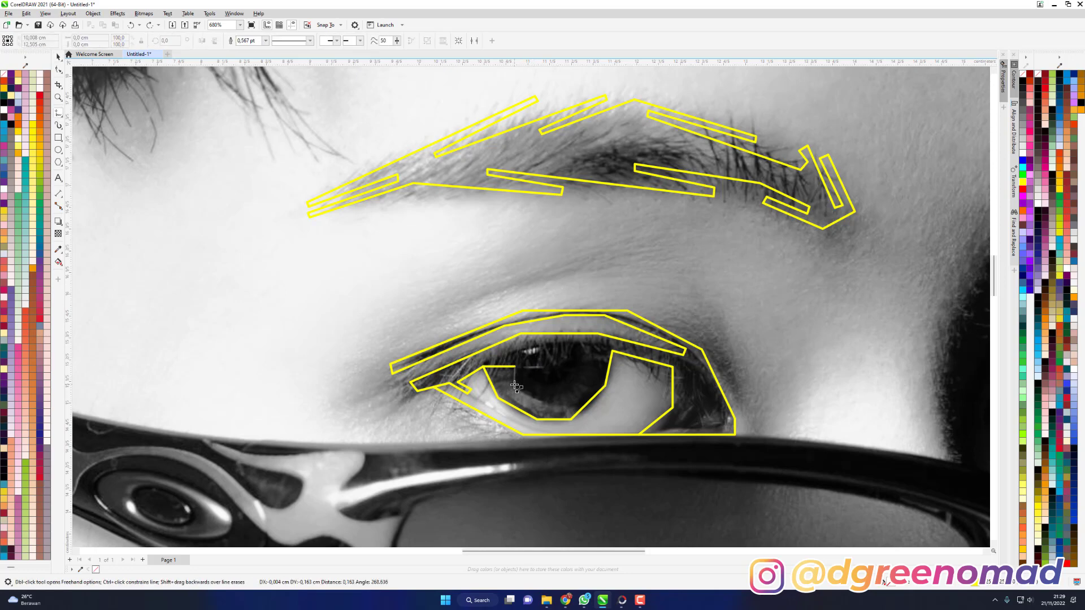
pyautogui.click(515, 386)
pyautogui.click(558, 407)
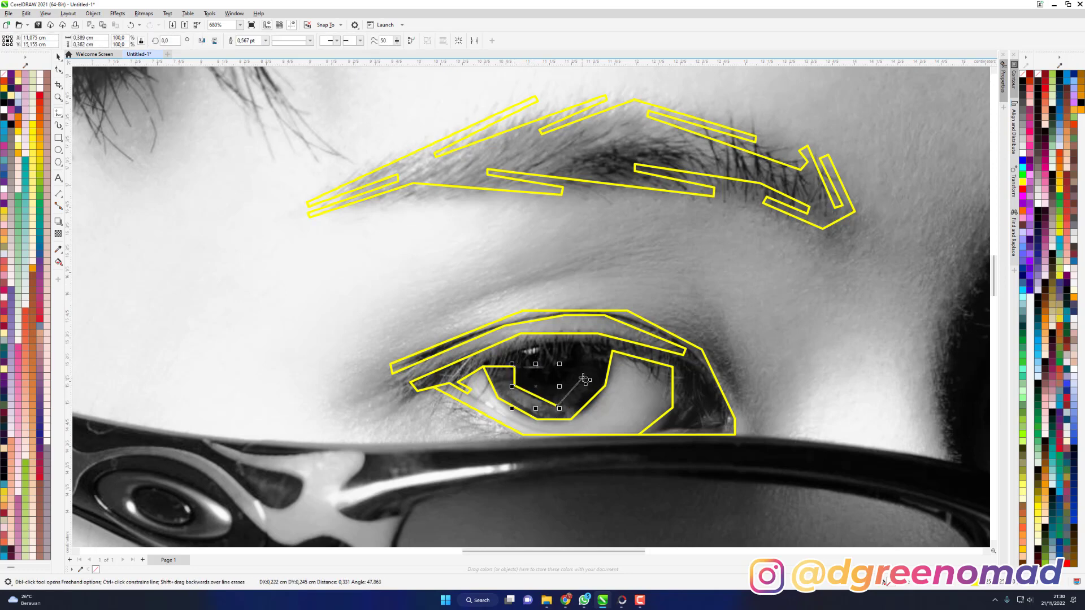
pyautogui.click(624, 406)
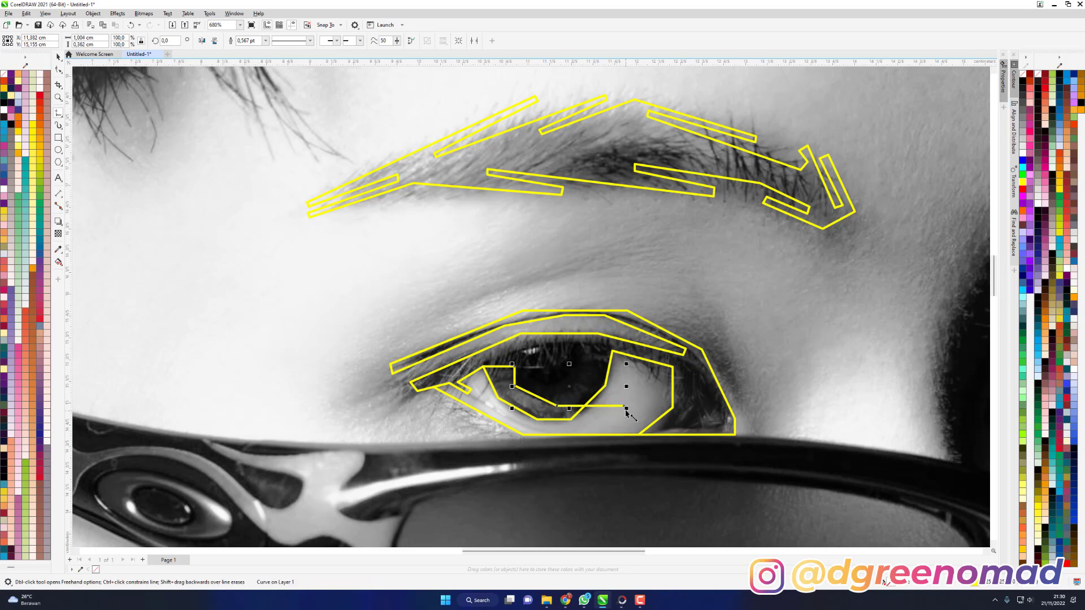
pyautogui.press('Escape')
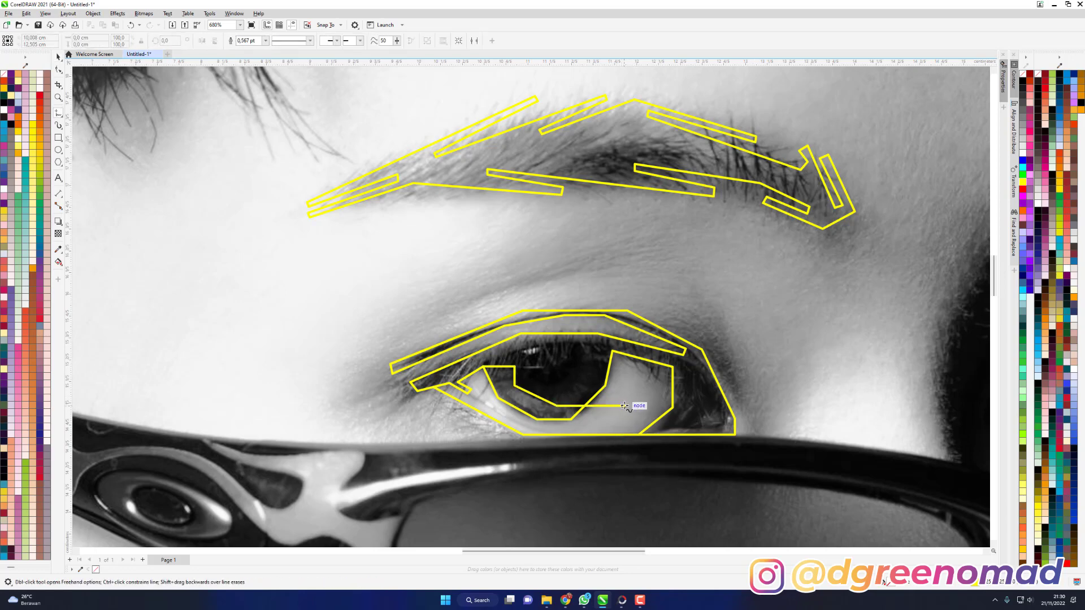
# Drop a vertical line about 0.39 cm long to the glasses frame, and draw a diagonal shading line across the inner eye white.
pyautogui.click(624, 405)
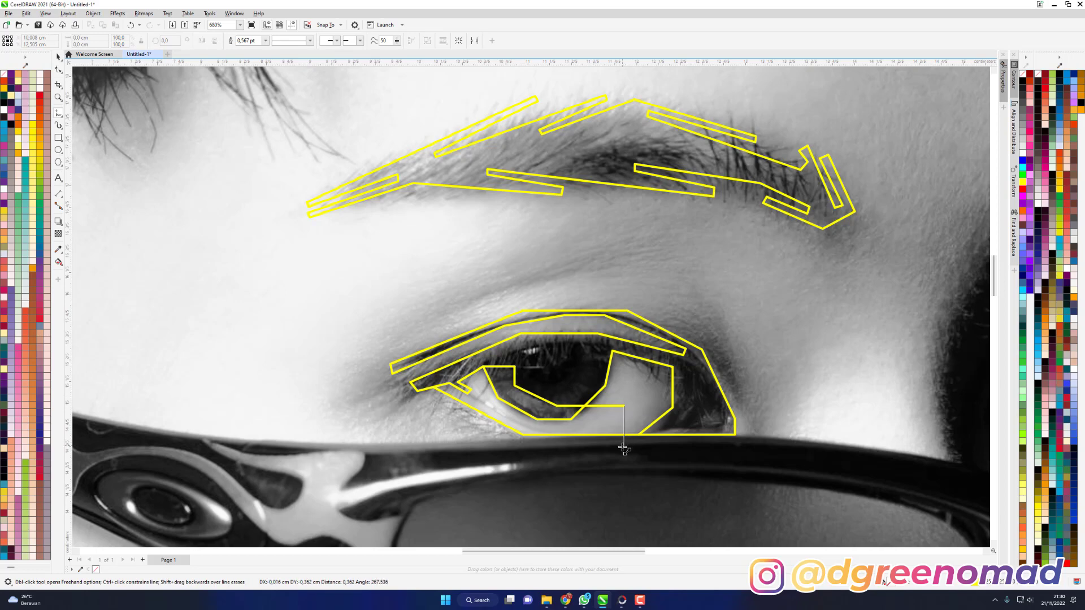
pyautogui.click(624, 451)
pyautogui.click(610, 366)
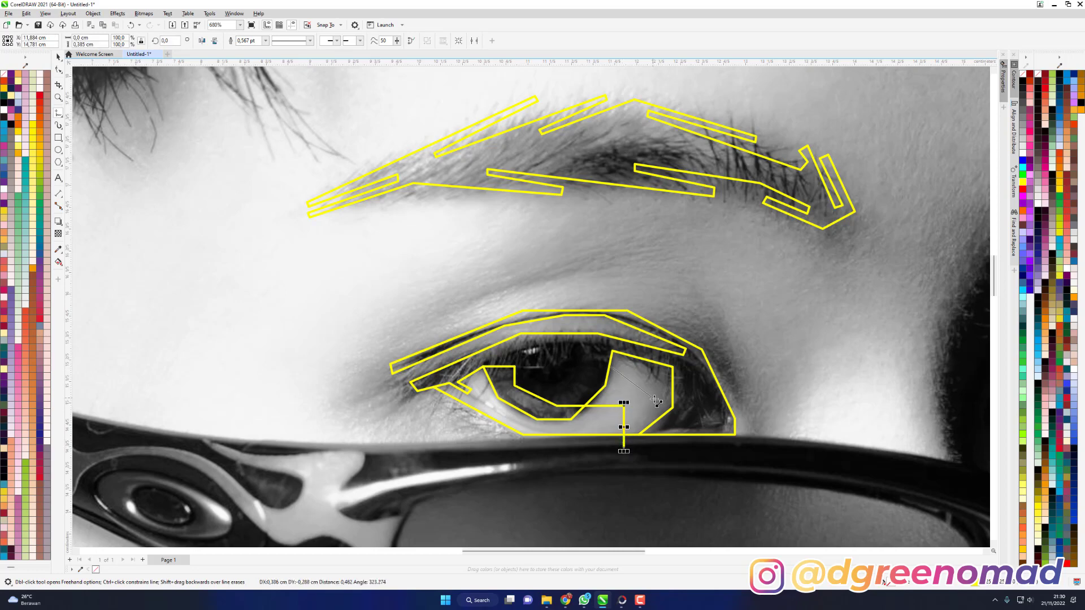
pyautogui.click(667, 414)
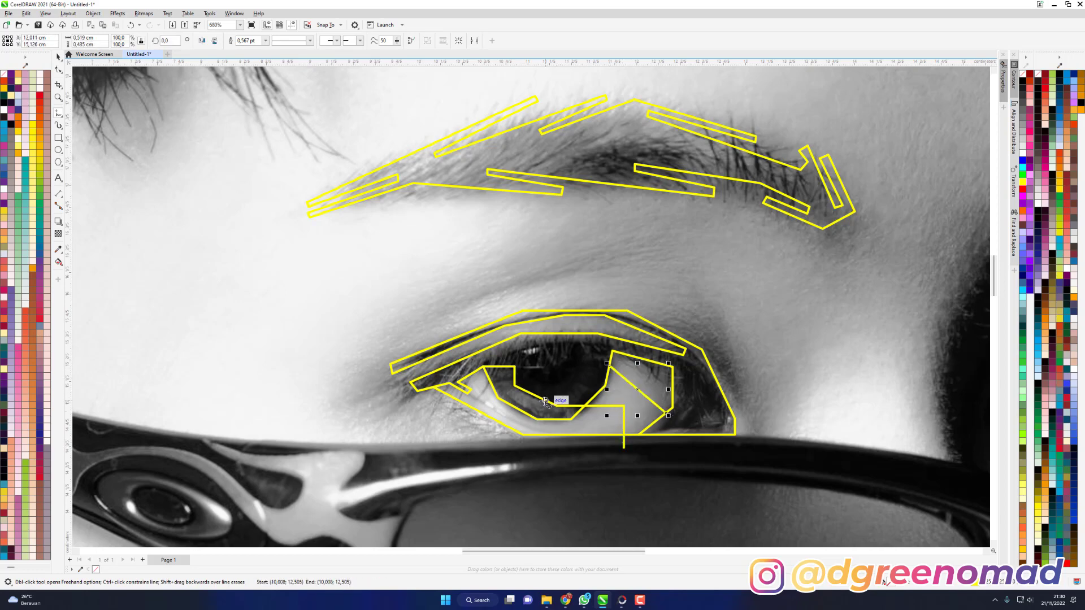
pyautogui.click(540, 401)
pyautogui.click(577, 380)
pyautogui.click(577, 379)
pyautogui.click(606, 375)
pyautogui.hotkey('ctrl', 'z')
pyautogui.hotkey('ctrl', 'z')
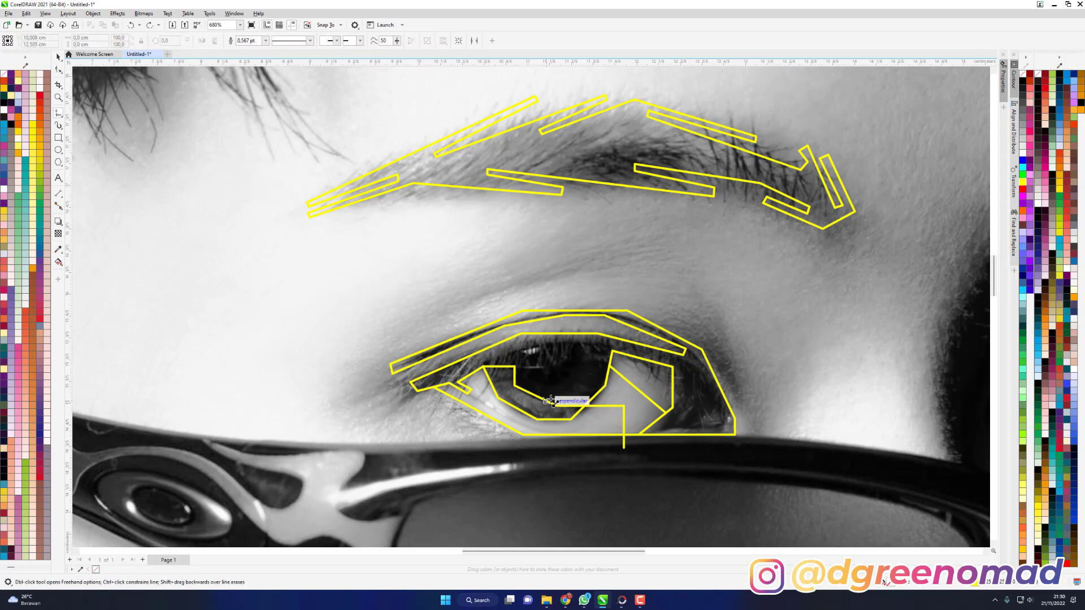
# Outline the angular reflection on the iris's inner side, starting from the stepped iris line, and draw a small square over the pupil's highlight.
pyautogui.click(544, 402)
pyautogui.doubleClick(581, 378)
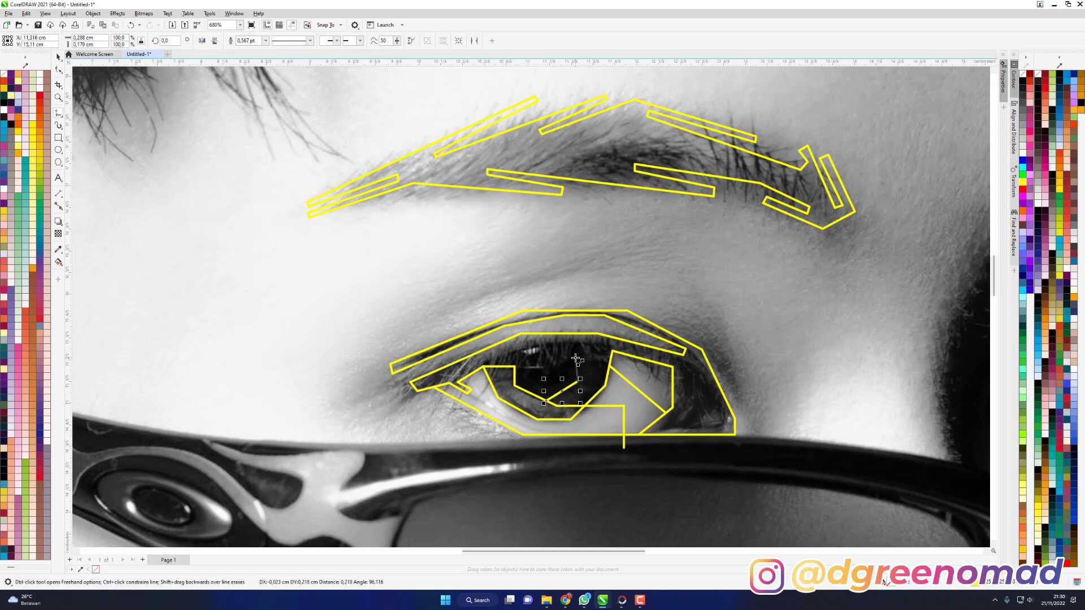
pyautogui.click(578, 357)
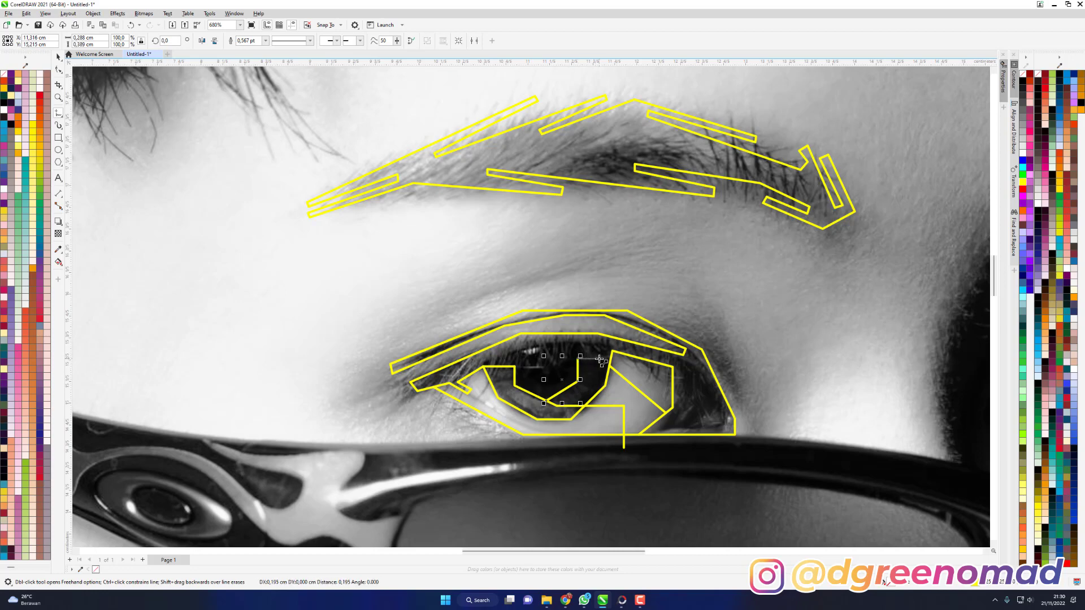
pyautogui.click(596, 357)
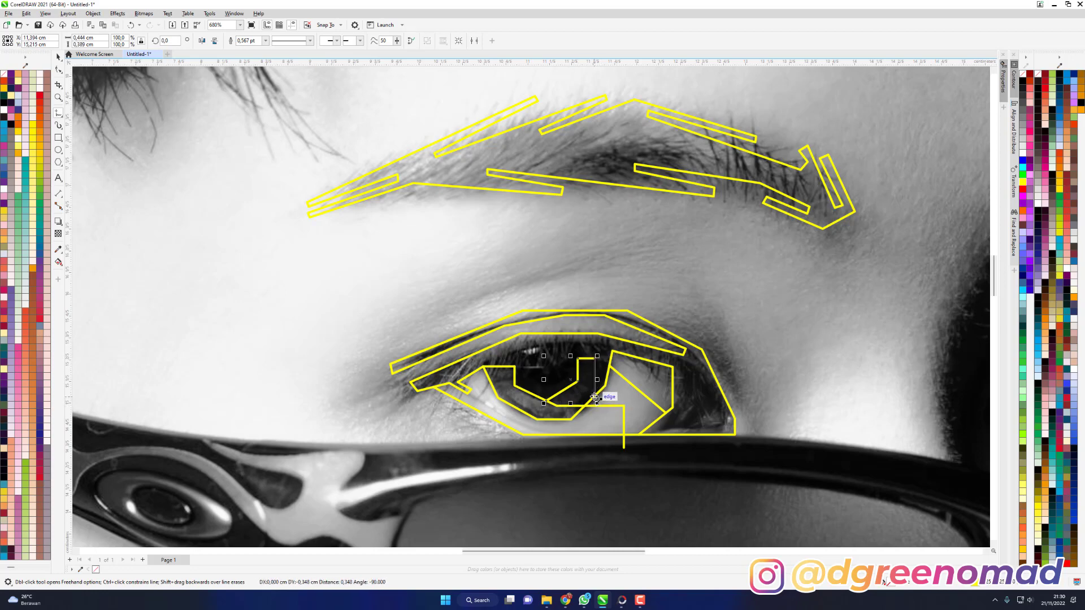
pyautogui.click(595, 397)
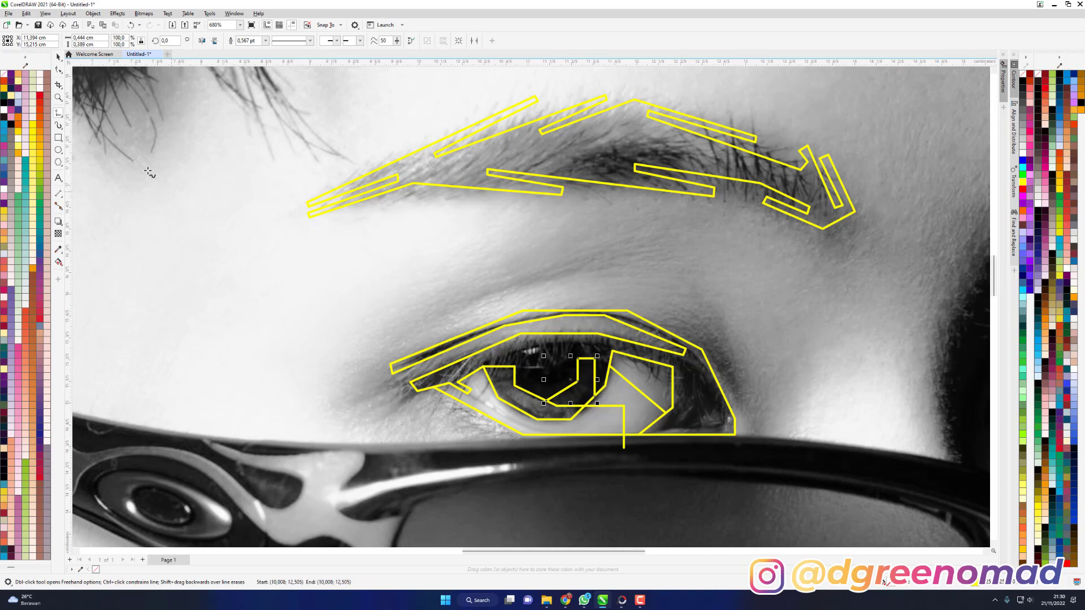
pyautogui.click(58, 138)
pyautogui.moveTo(526, 354); pyautogui.dragTo(540, 367)
# Outline an angular lid-crease band about 1.91 cm wide above the upper eyelid, with steep ends meeting the eyelid line.
pyautogui.click(58, 112)
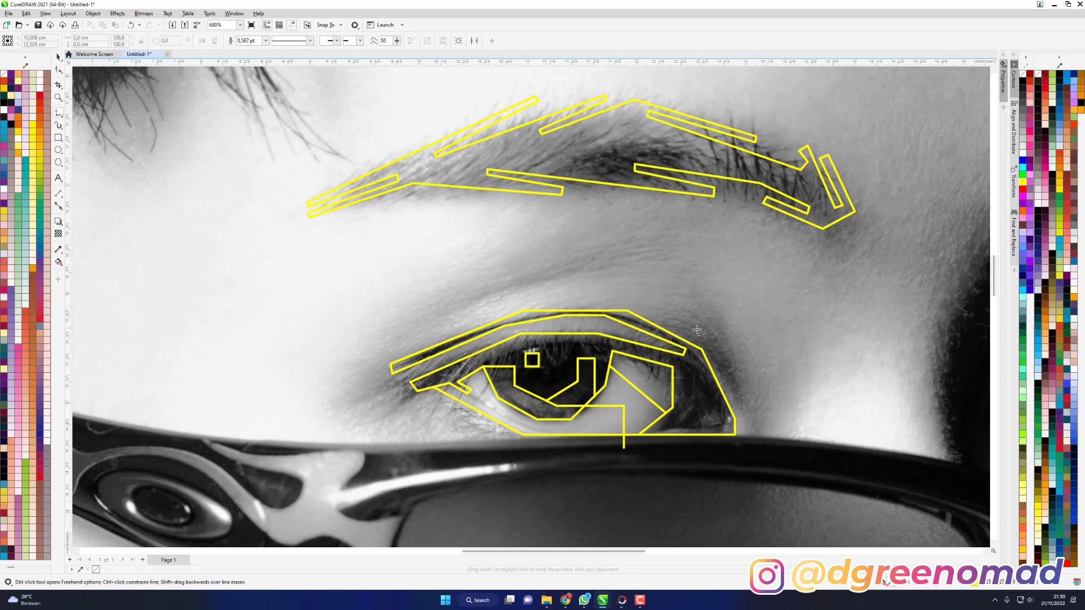
pyautogui.click(664, 333)
pyautogui.keyDown('ctrl'); pyautogui.click(664, 281); pyautogui.keyUp('ctrl')
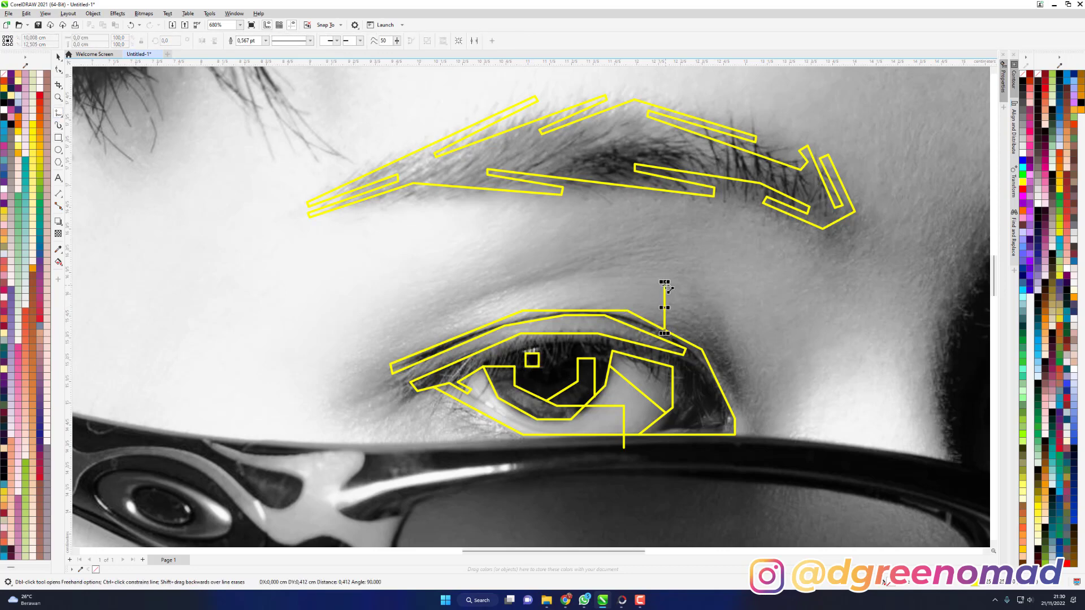
pyautogui.doubleClick(582, 270)
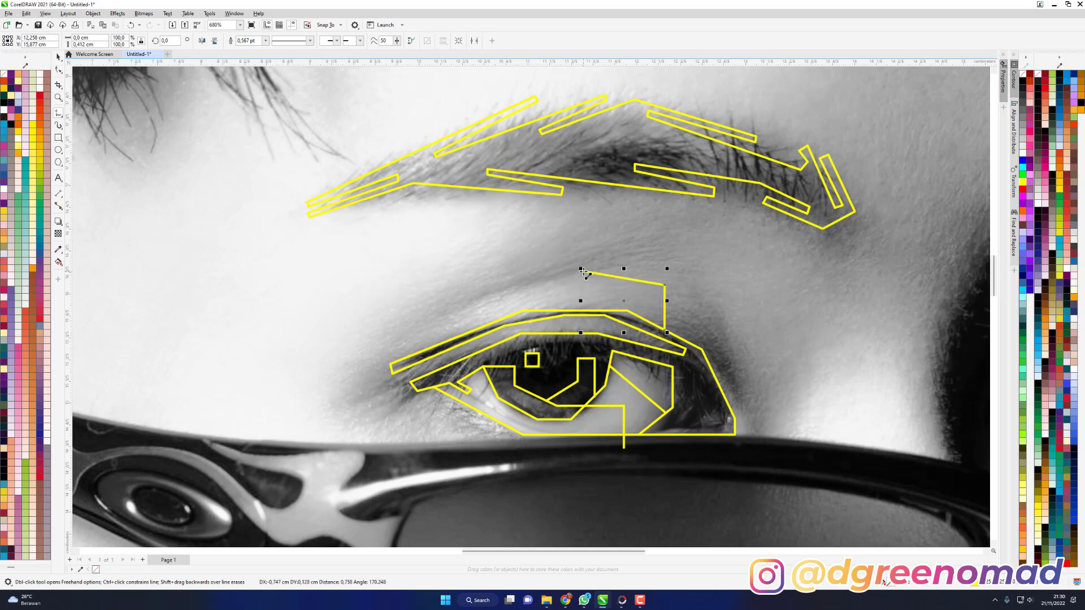
pyautogui.doubleClick(457, 309)
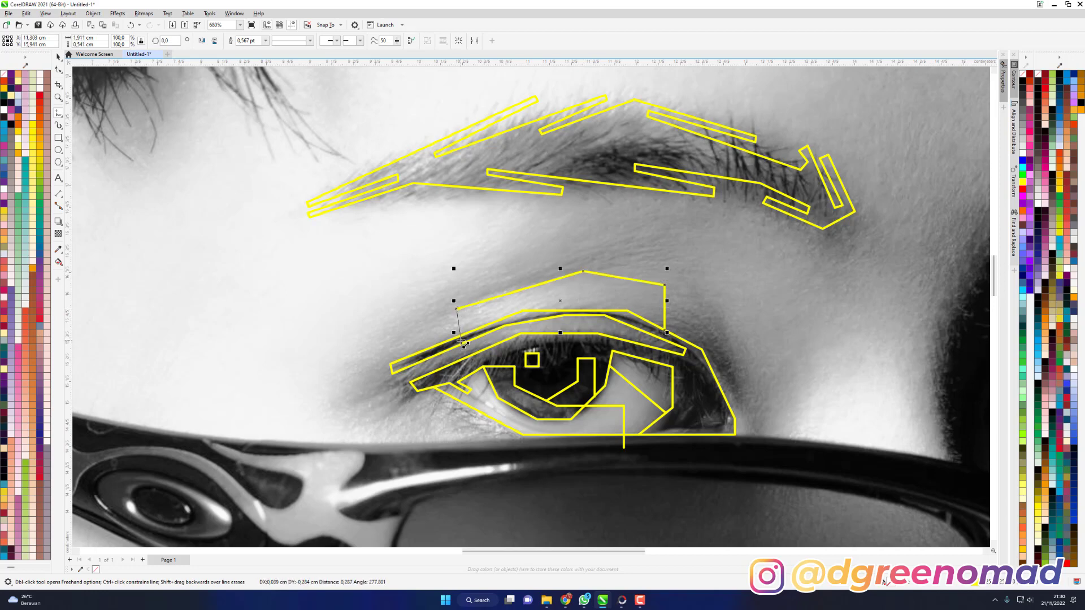
# On the shadowed second eye, trace the under-eye skin along the glasses frame, up its outer side and back inward below the eye.
pyautogui.scroll(-3, 424, 323)
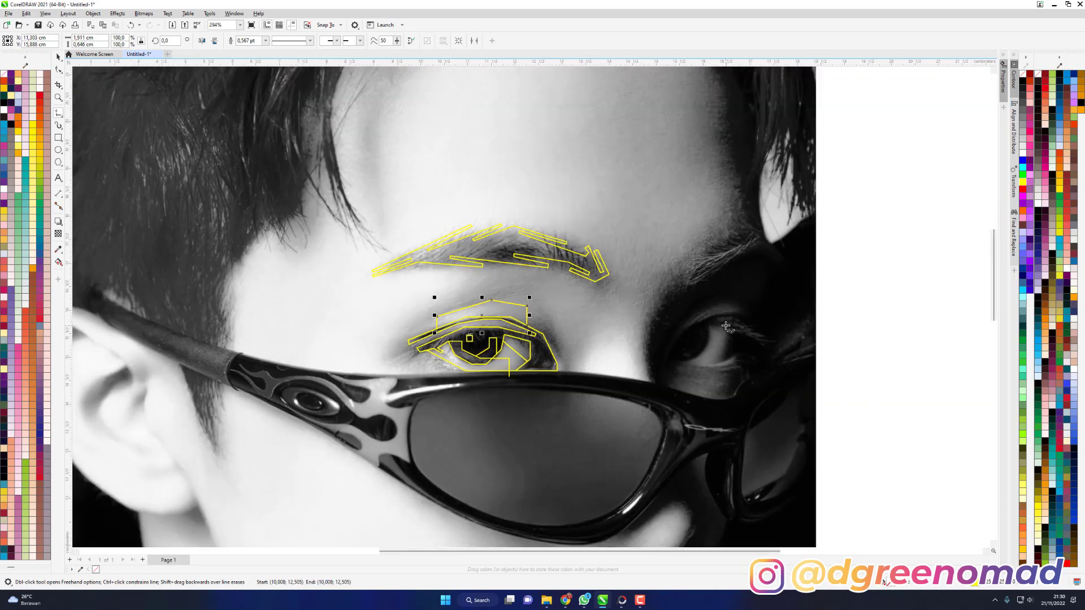
pyautogui.scroll(2, 726, 327)
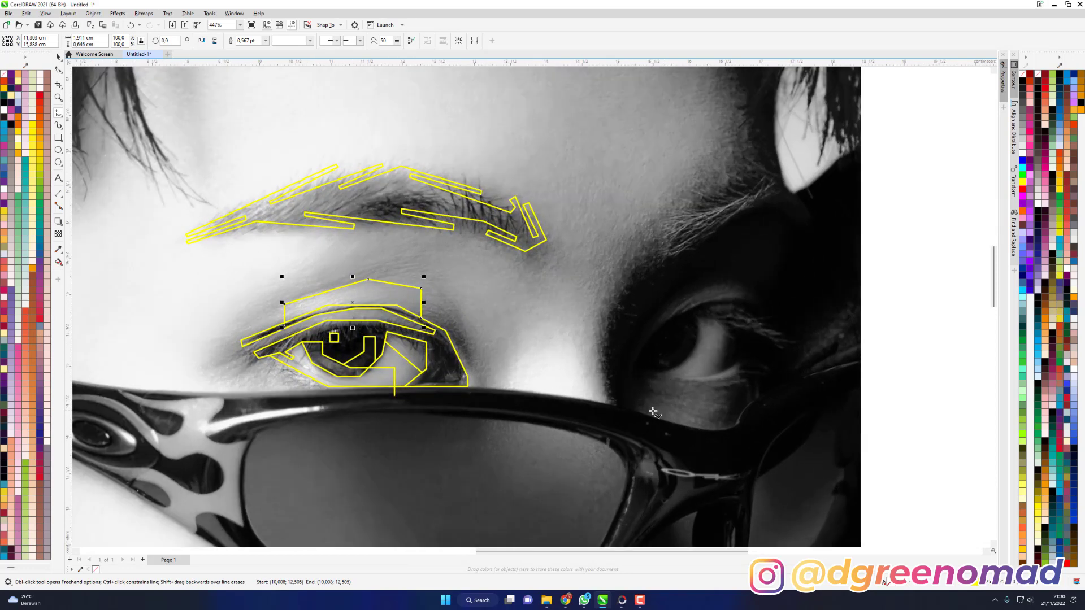
pyautogui.click(635, 411)
pyautogui.doubleClick(695, 431)
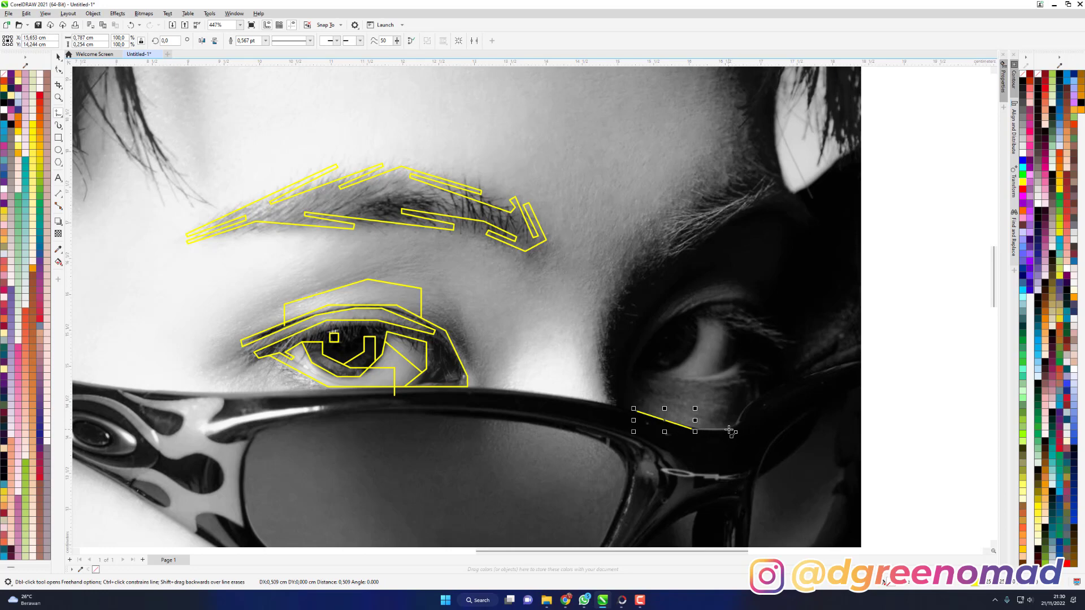
pyautogui.doubleClick(729, 429)
pyautogui.doubleClick(732, 393)
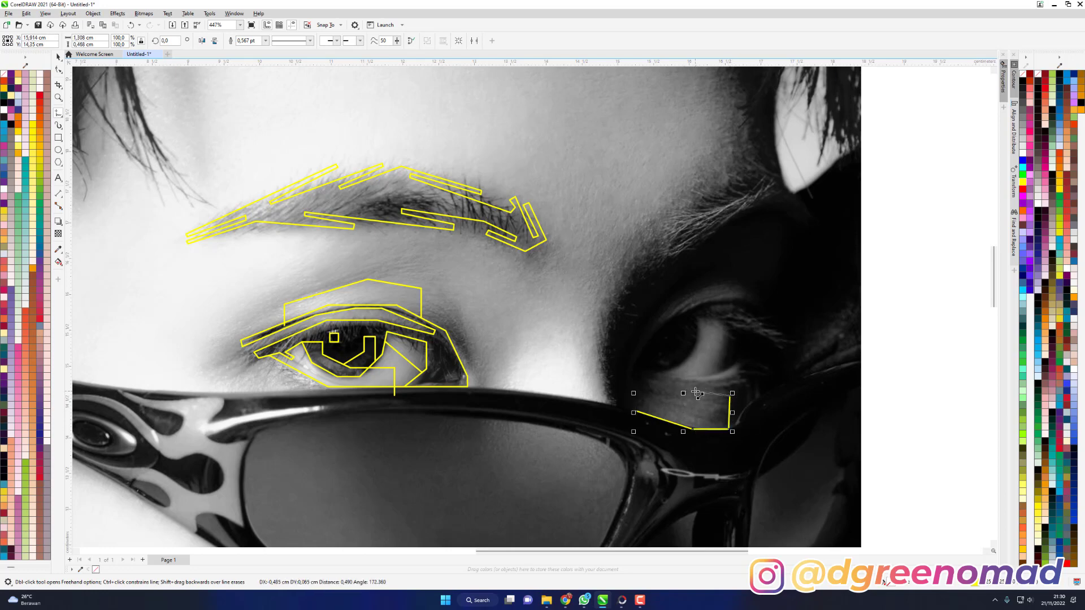
pyautogui.doubleClick(696, 392)
# Continue the second eye's outline with a narrow notch below the lower lid and a pointed spike at the outer corner.
pyautogui.doubleClick(695, 385)
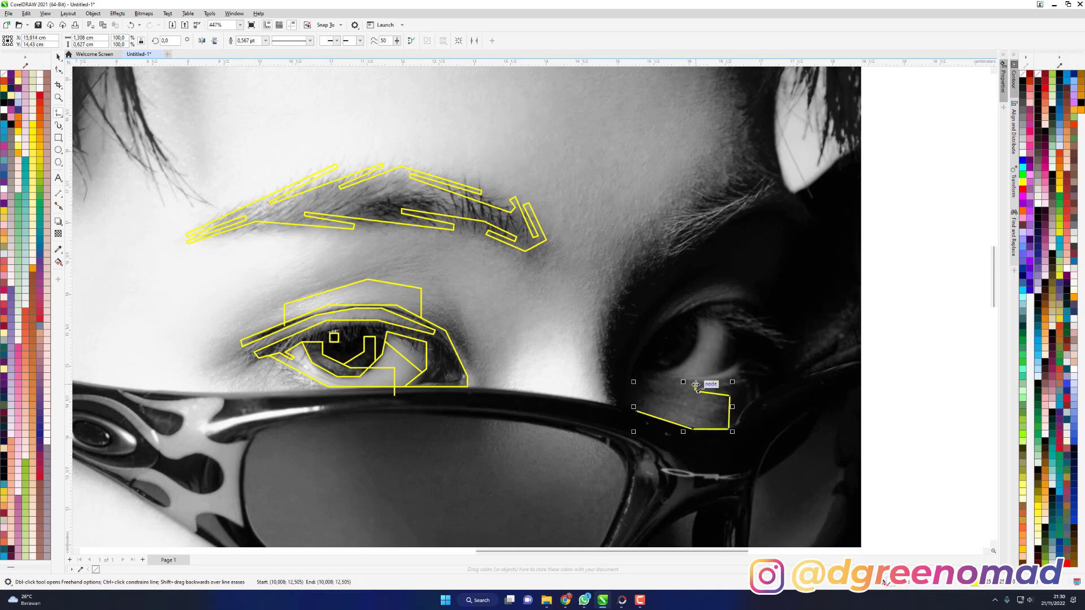
pyautogui.doubleClick(733, 385)
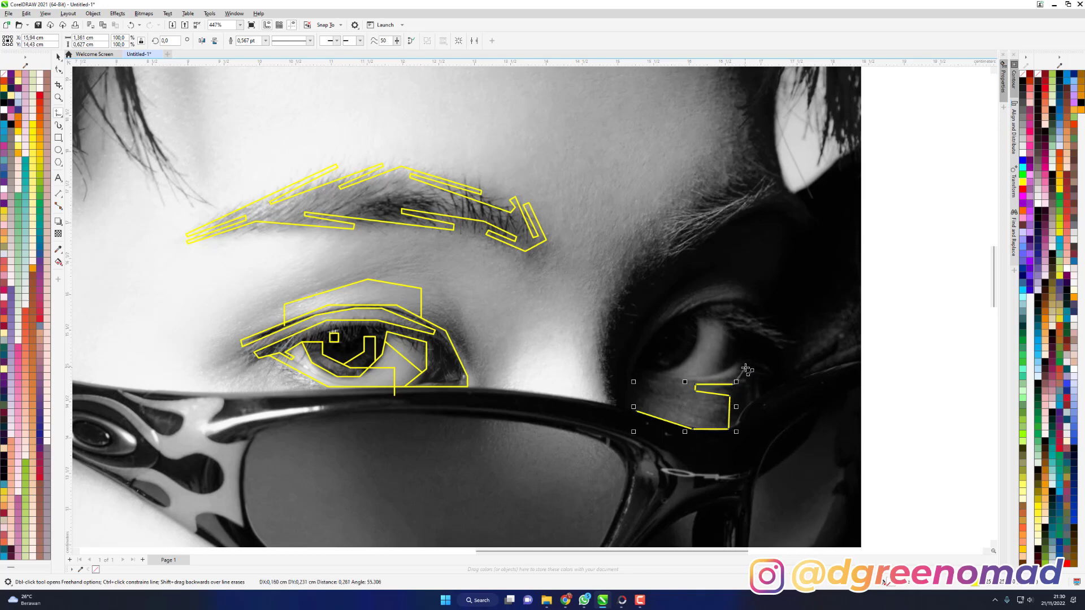
pyautogui.doubleClick(741, 364)
pyautogui.doubleClick(718, 374)
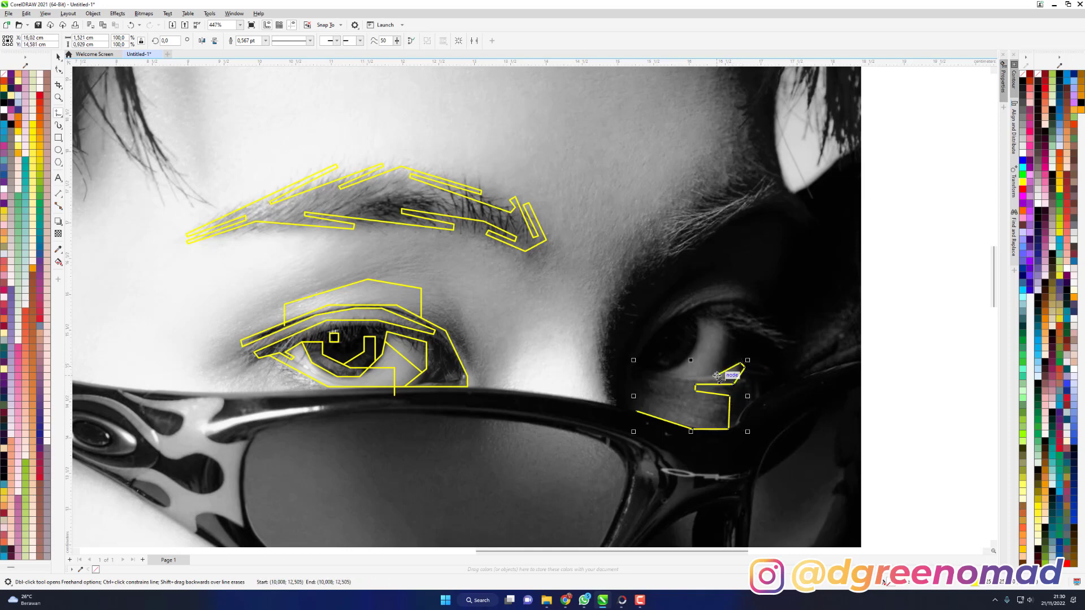
# Trace the second eye's white up its outer side, down the iris edge and inward along the lower lid, closing back at the outer corner spike.
pyautogui.doubleClick(725, 324)
pyautogui.doubleClick(698, 319)
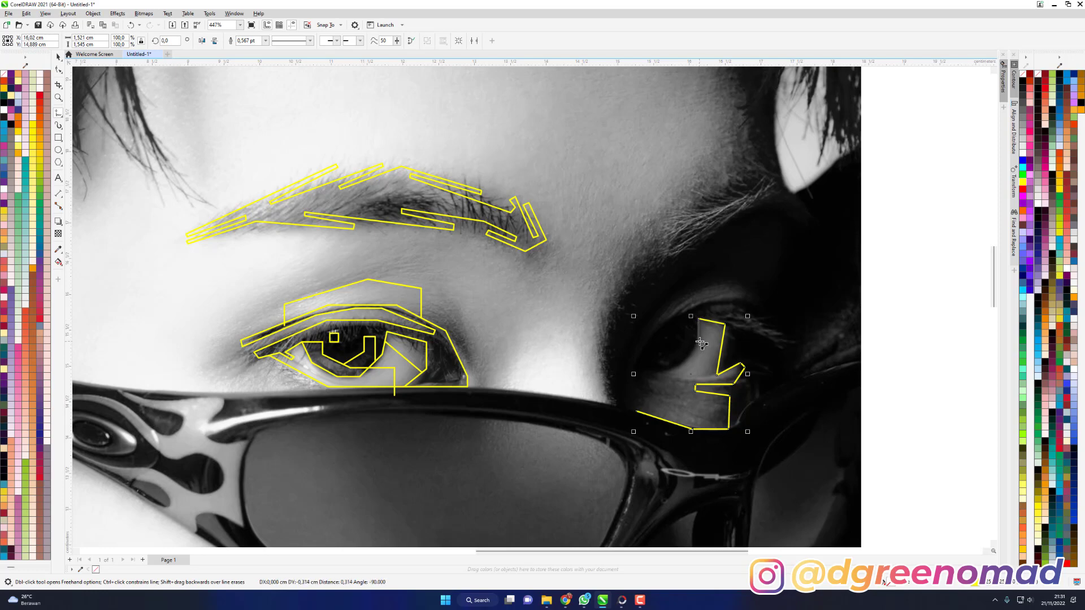
pyautogui.doubleClick(700, 343)
pyautogui.doubleClick(684, 365)
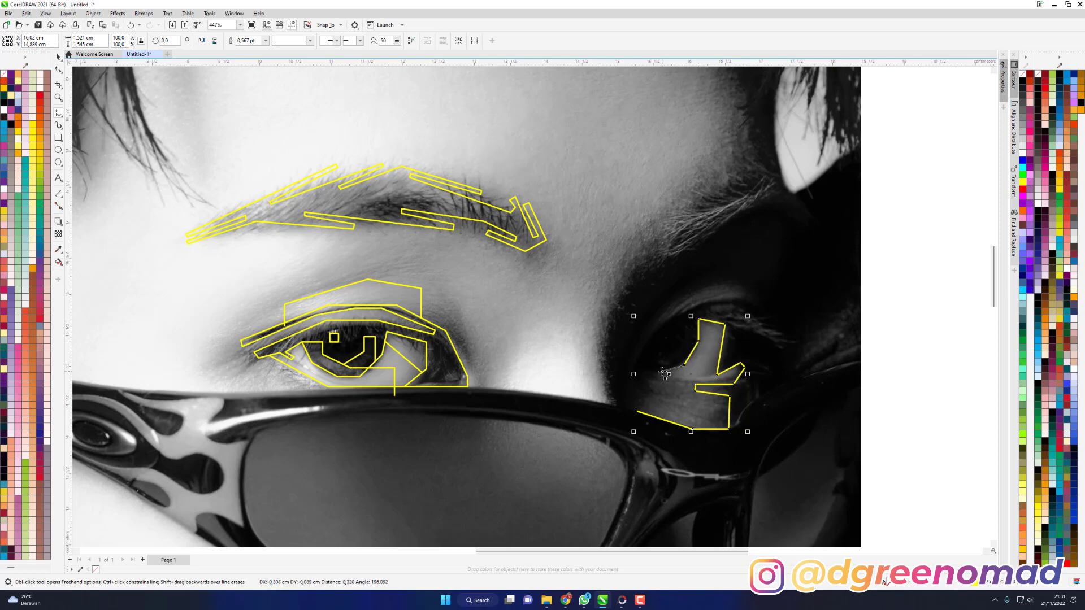
pyautogui.doubleClick(663, 372)
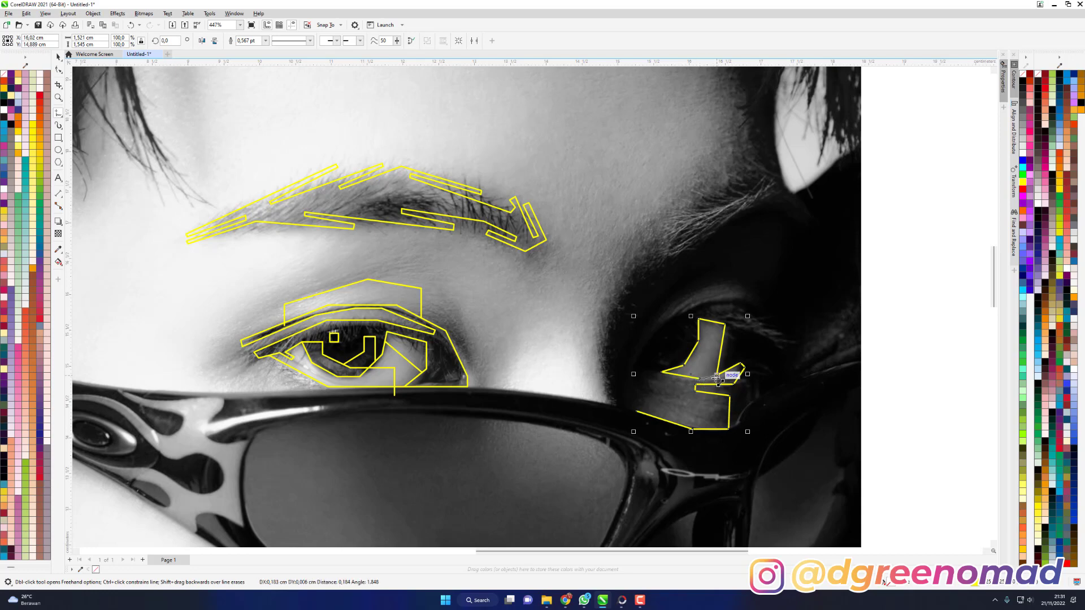
pyautogui.click(721, 377)
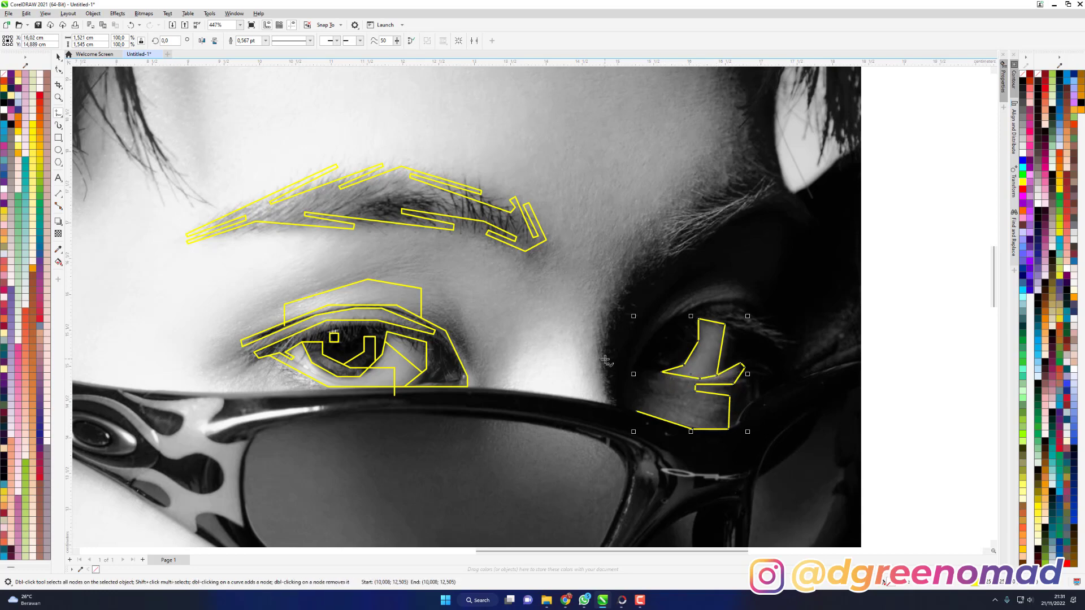
pyautogui.press('Escape')
# Close the second eye's under-eye outline with a slanted line from the glasses frame up to the eye's inner corner.
pyautogui.click(637, 411)
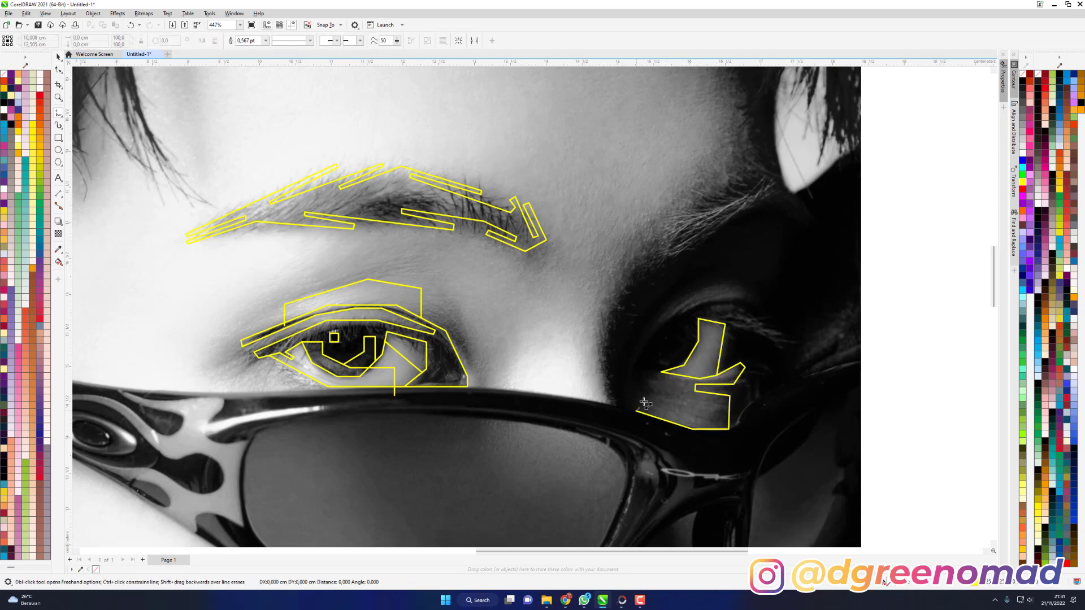
pyautogui.click(661, 373)
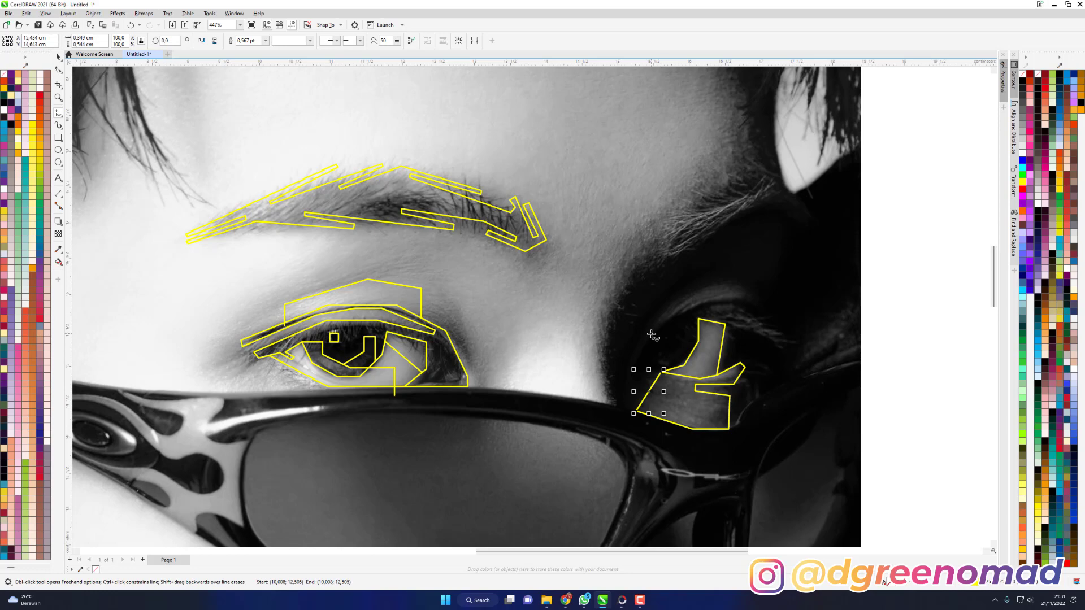
# Above the second eye, trace the lower edge of the lid fold as a slanted line with a narrow notch near its peak.
pyautogui.click(692, 300)
pyautogui.scroll(1, 689, 299)
pyautogui.click(693, 297)
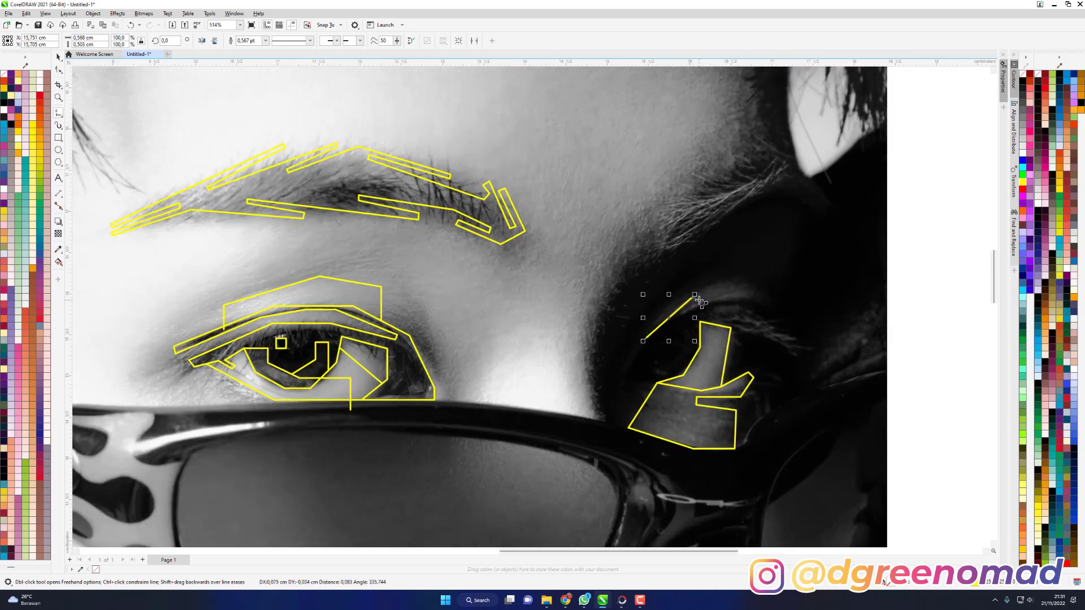
pyautogui.click(698, 300)
pyautogui.click(698, 300)
pyautogui.click(682, 315)
pyautogui.click(714, 301)
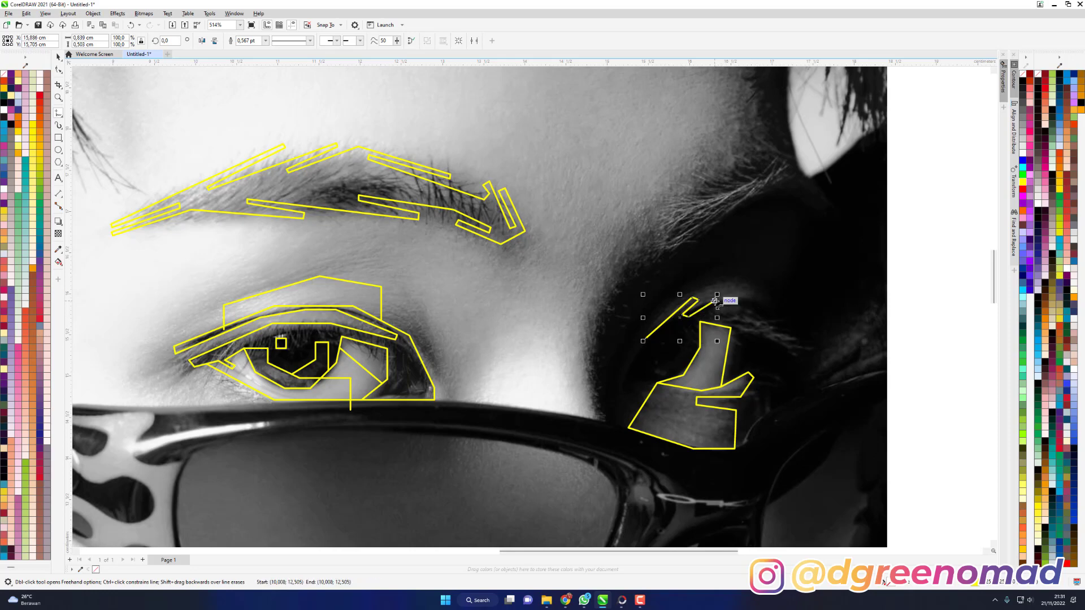
# Extend the lid fold outline outward, square off its end and close it along the upper edge, about 1.33 cm wide overall.
pyautogui.click(753, 300)
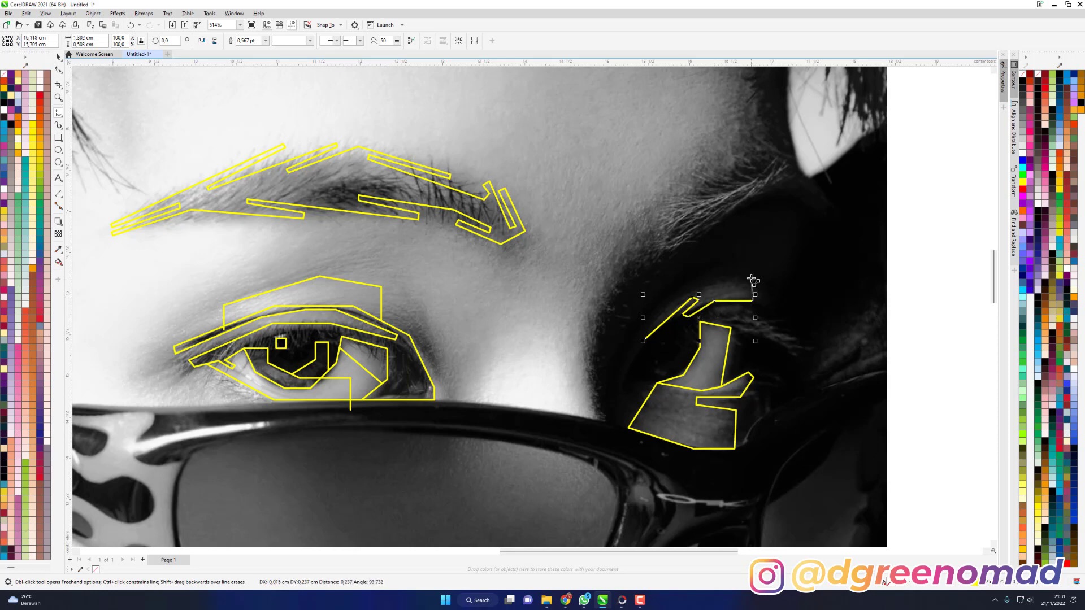
pyautogui.click(752, 283)
pyautogui.click(696, 281)
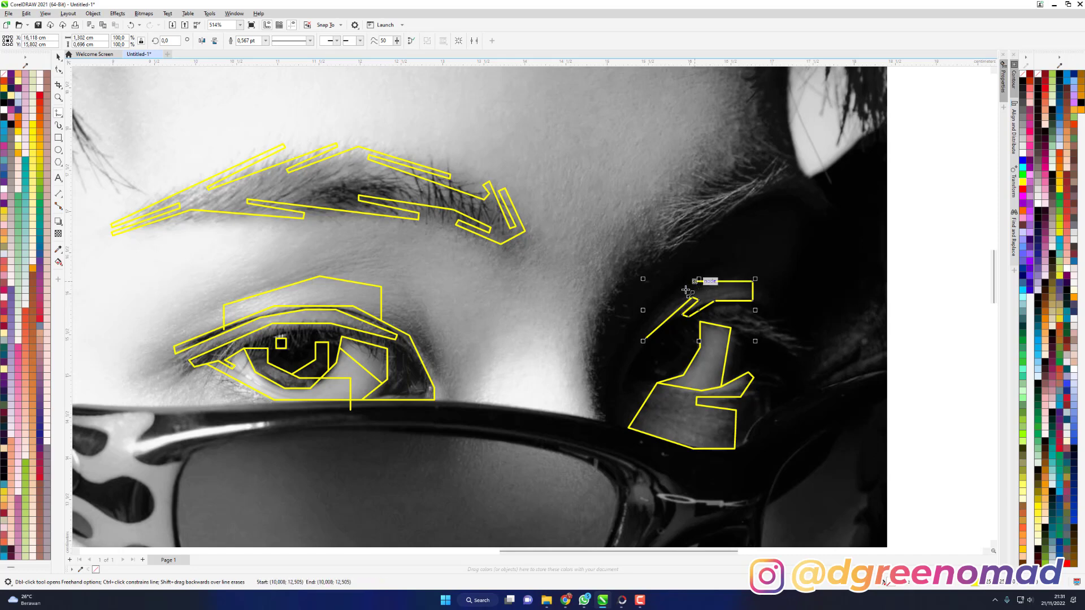
pyautogui.click(644, 332)
pyautogui.click(645, 339)
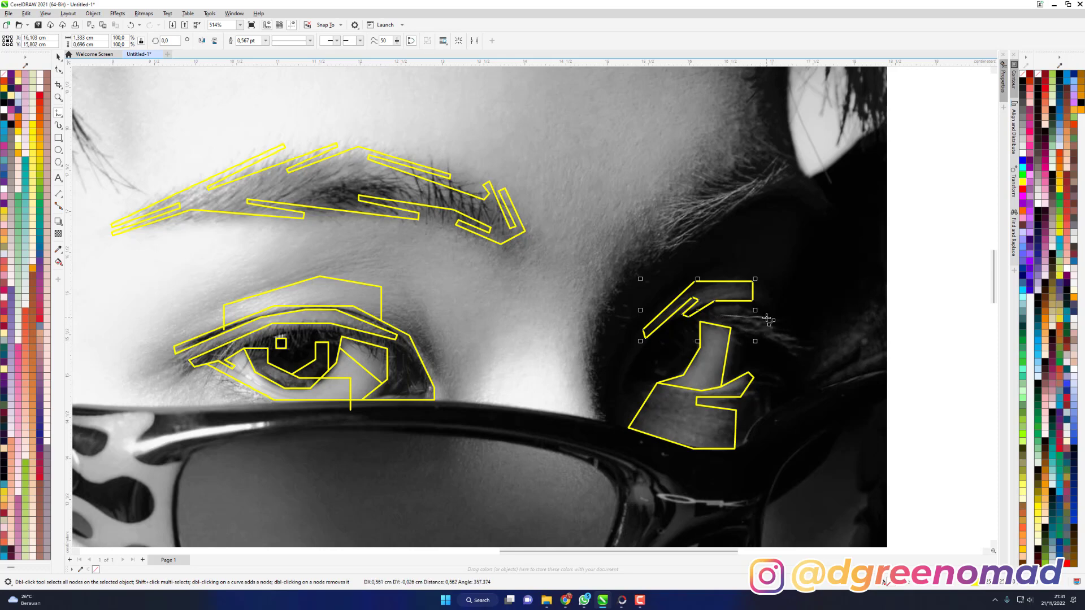
# Outline the second eye's outer lashes as a closed shape of narrow spikes about 1.06 cm wide and 0.56 cm high.
pyautogui.doubleClick(784, 316)
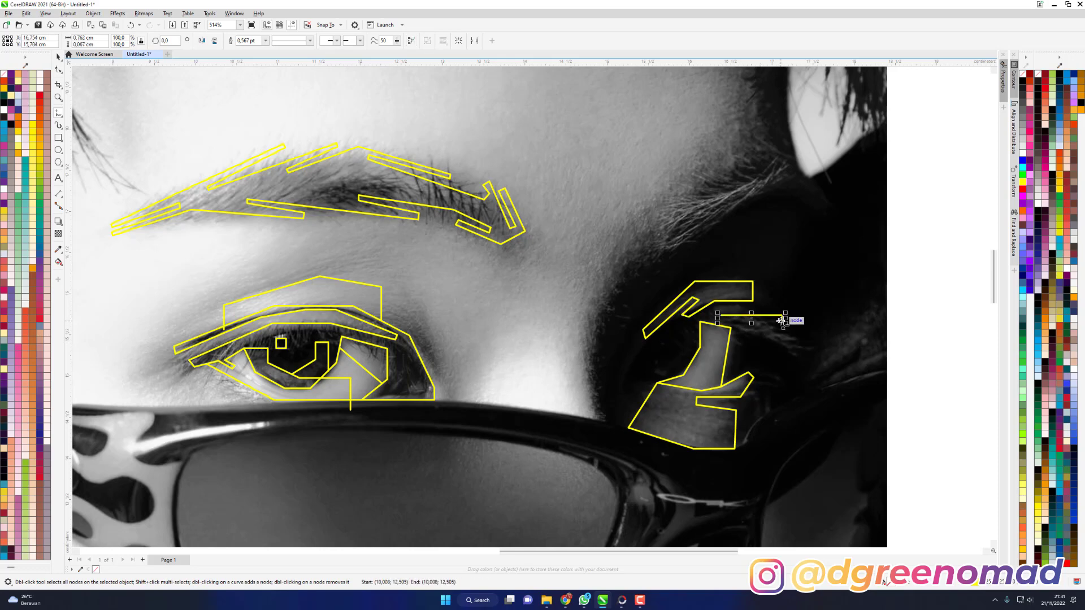
pyautogui.click(760, 322)
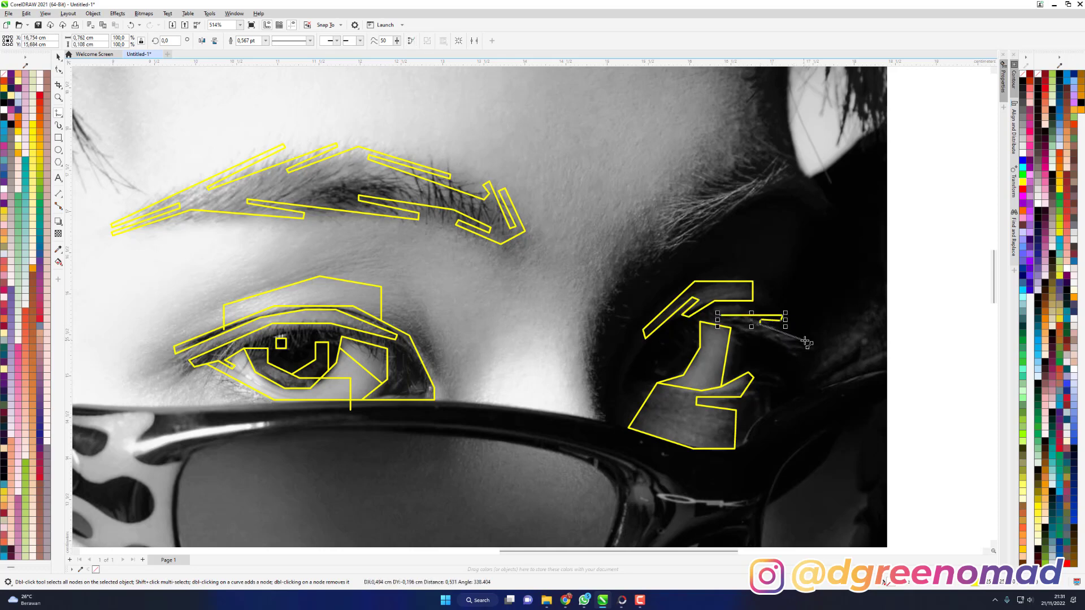
pyautogui.doubleClick(807, 341)
pyautogui.doubleClick(806, 346)
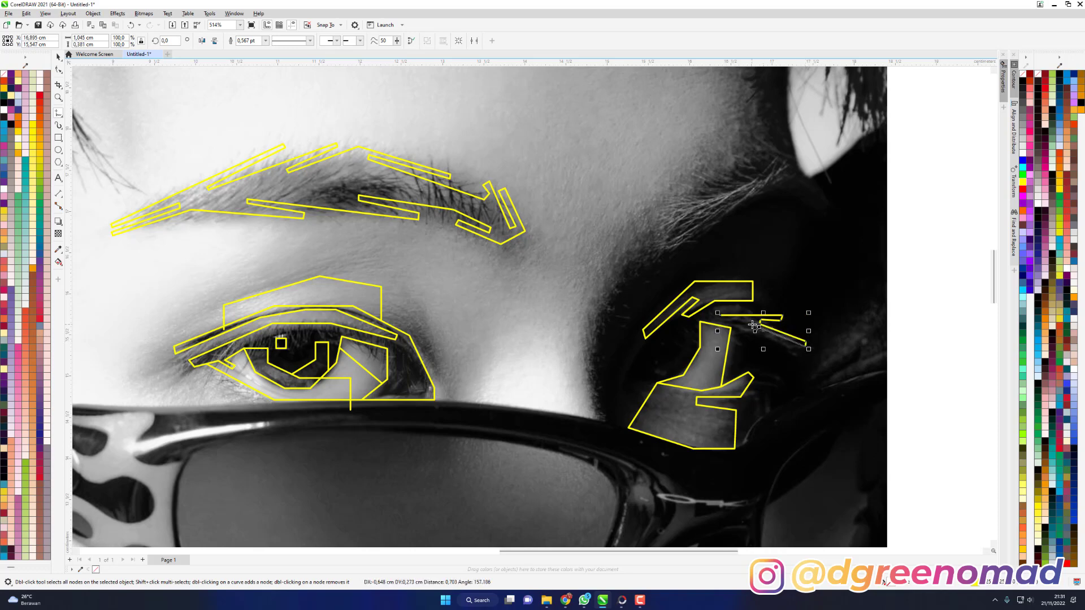
pyautogui.doubleClick(751, 325)
pyautogui.doubleClick(806, 355)
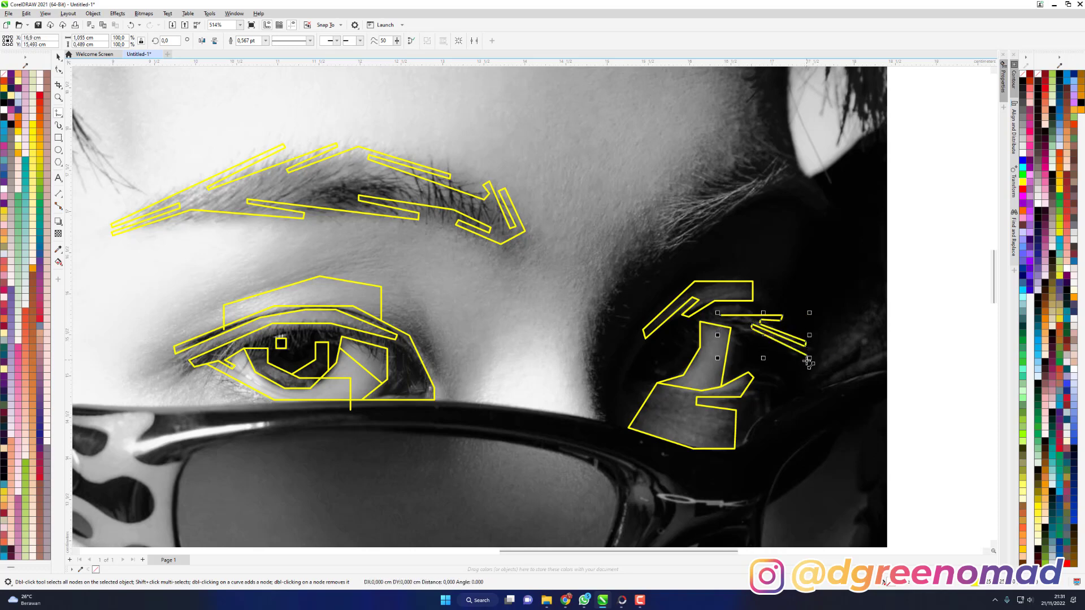
pyautogui.click(720, 315)
# Trace an inner shading contour about 0.76 cm wide inside the second eye's under-eye patch.
pyautogui.scroll(-6, 729, 316)
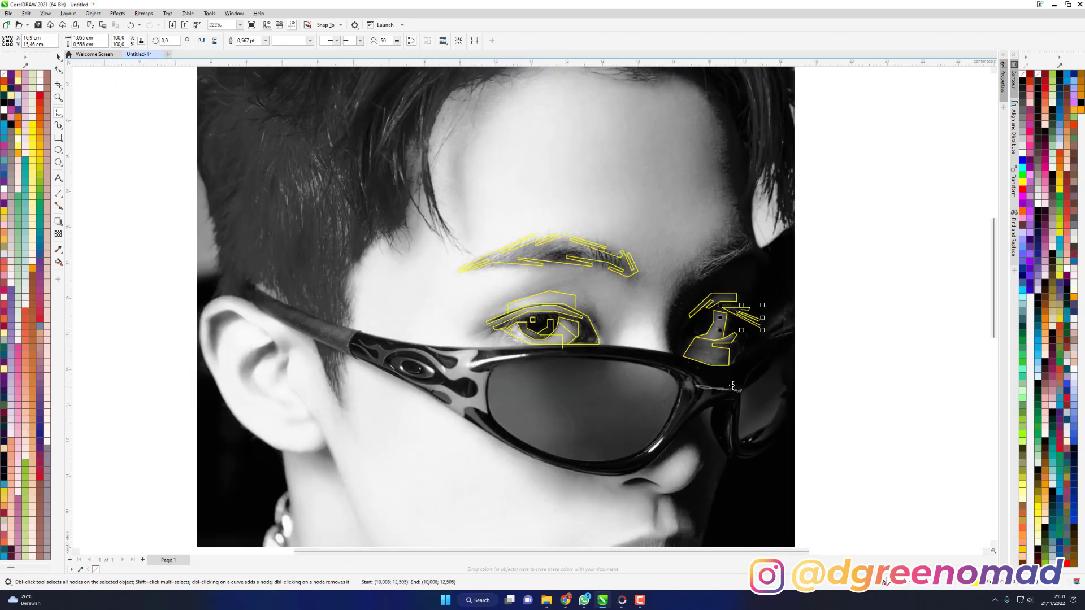
pyautogui.scroll(3, 732, 382)
pyautogui.click(693, 319)
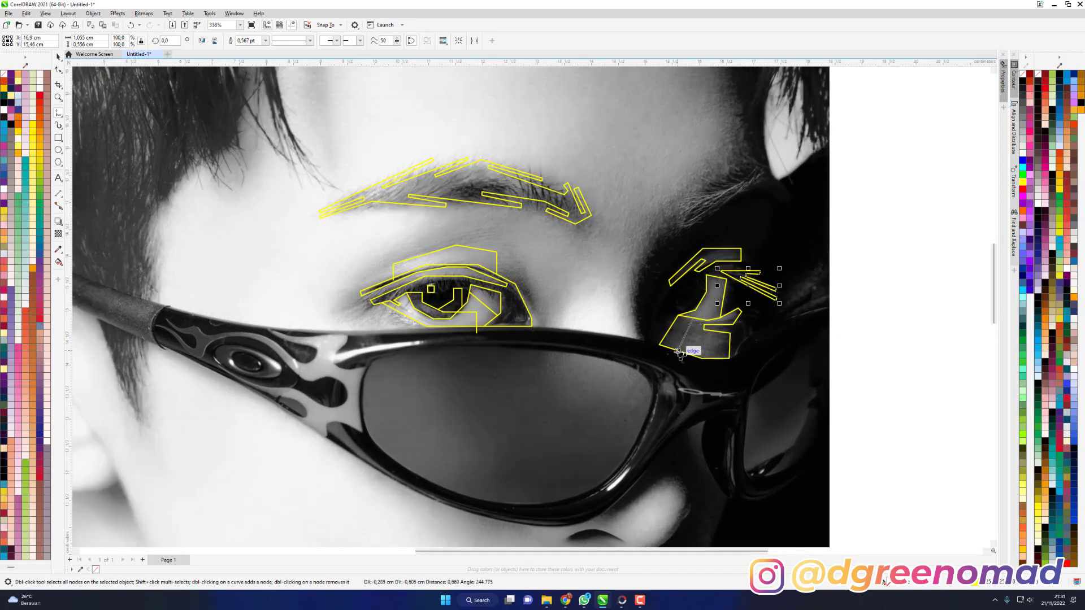
pyautogui.click(682, 346)
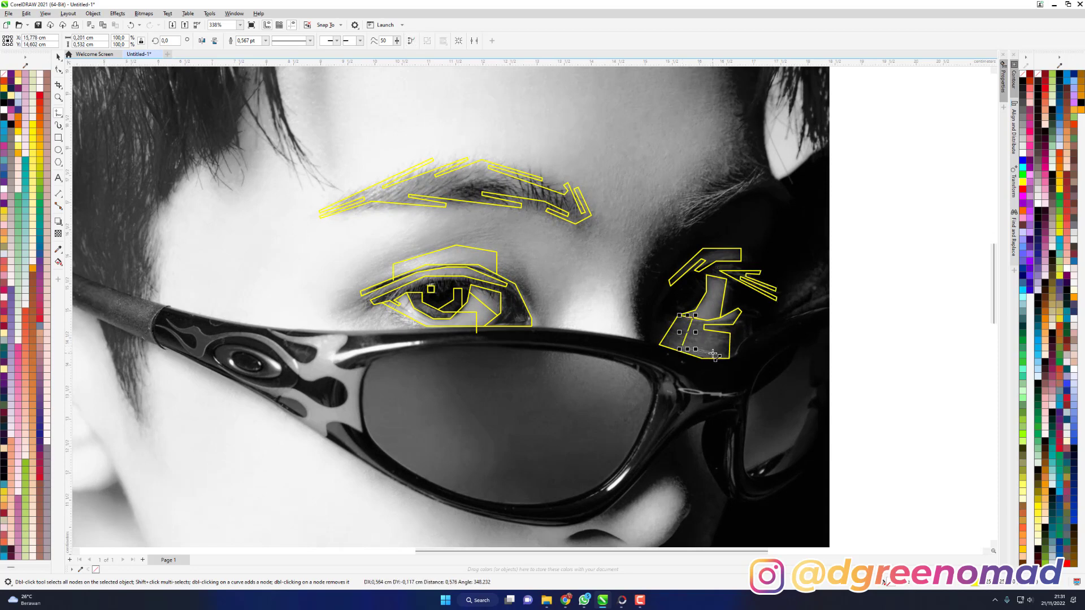
pyautogui.click(713, 354)
pyautogui.scroll(2, 723, 331)
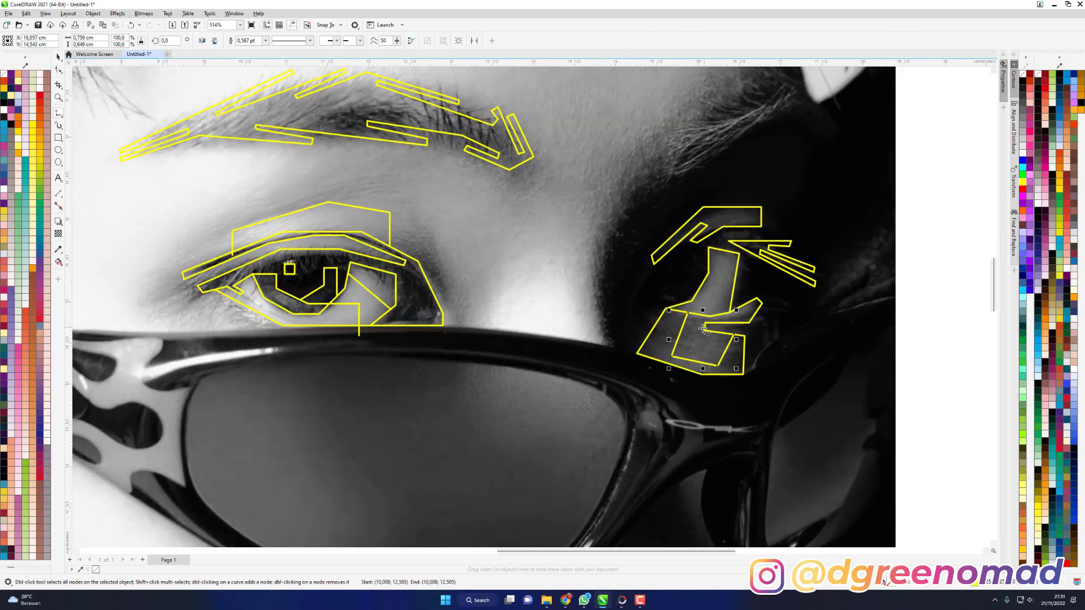
# Add a shading contour inside the second eye's white, continue it across the under-eye patch to its outer edge, and deselect it.
pyautogui.moveTo(703, 320); pyautogui.dragTo(690, 347)
pyautogui.doubleClick(729, 265)
pyautogui.moveTo(695, 347); pyautogui.dragTo(731, 358)
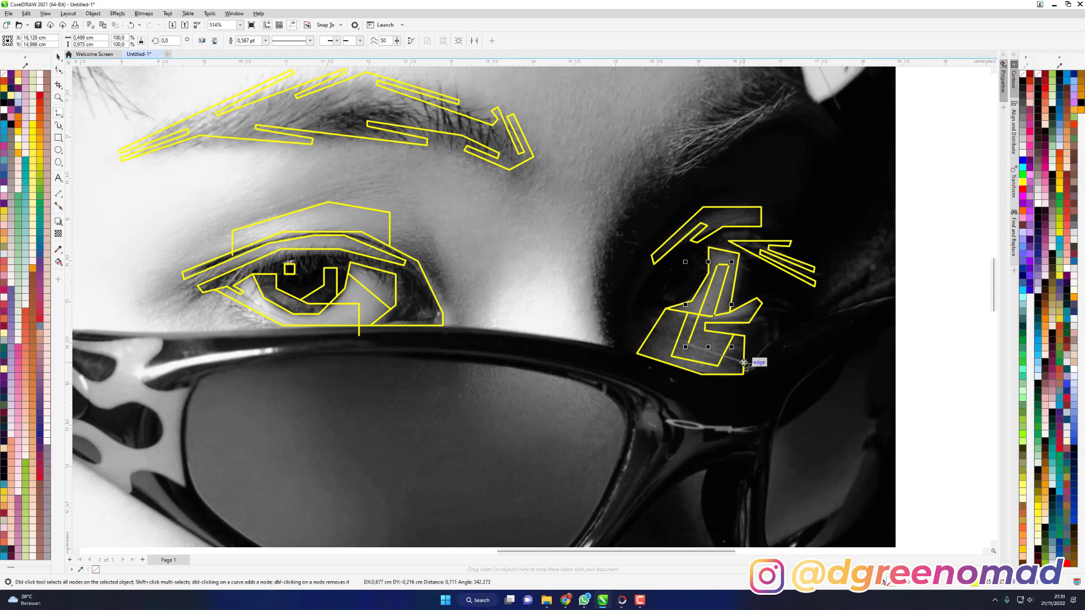
pyautogui.click(743, 363)
pyautogui.scroll(-1, 651, 284)
pyautogui.scroll(-2, 838, 228)
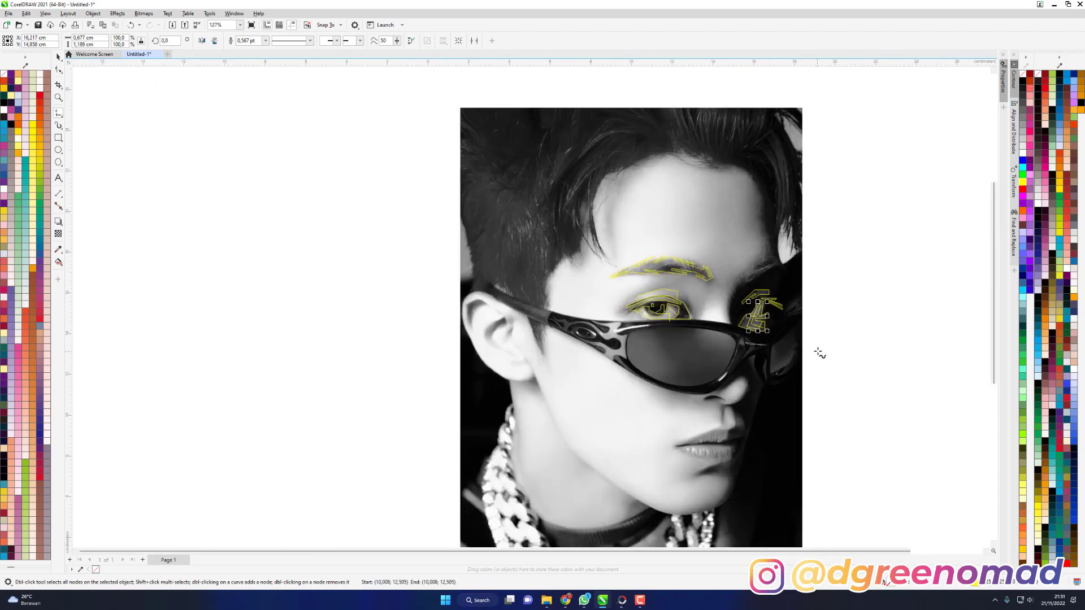
pyautogui.press('space')
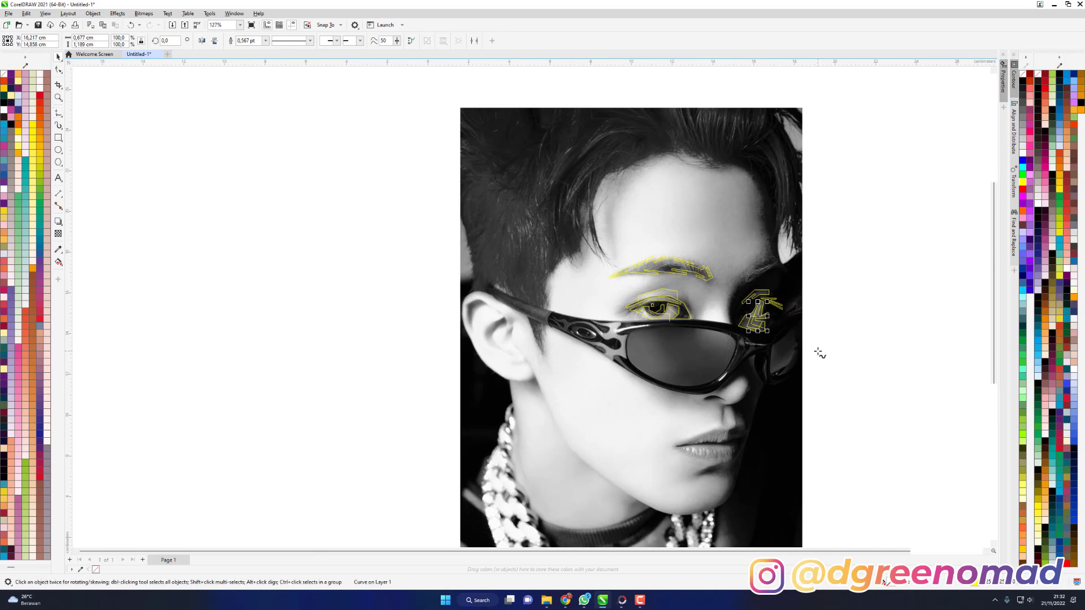
pyautogui.click(830, 351)
pyautogui.scroll(-1, 831, 351)
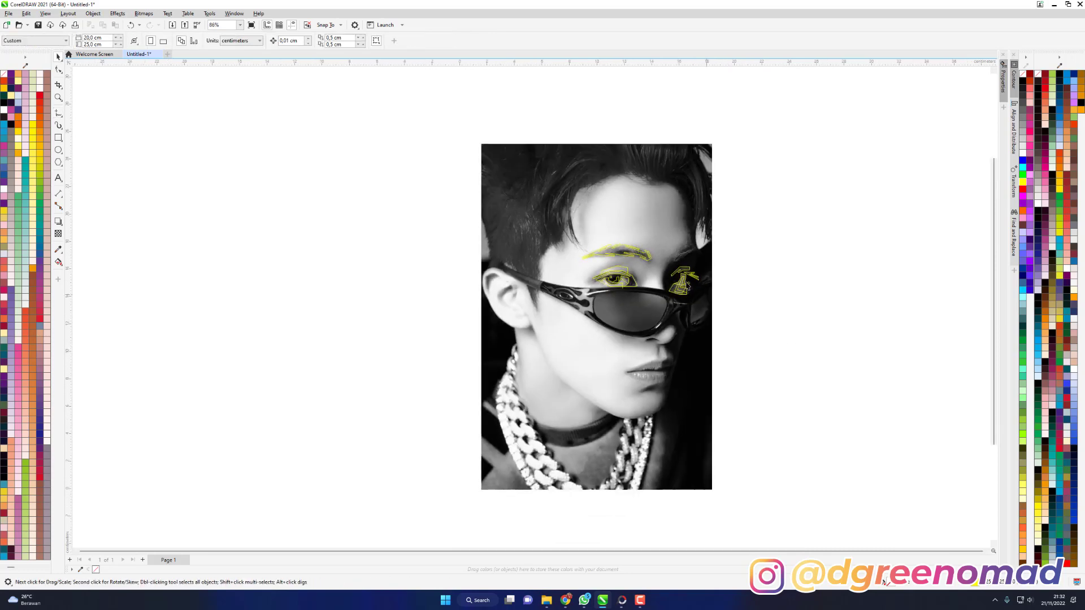
# Trace the sunglasses' upper edge from the temple tip above the ear to the frame below the first eye.
pyautogui.scroll(2, 609, 295)
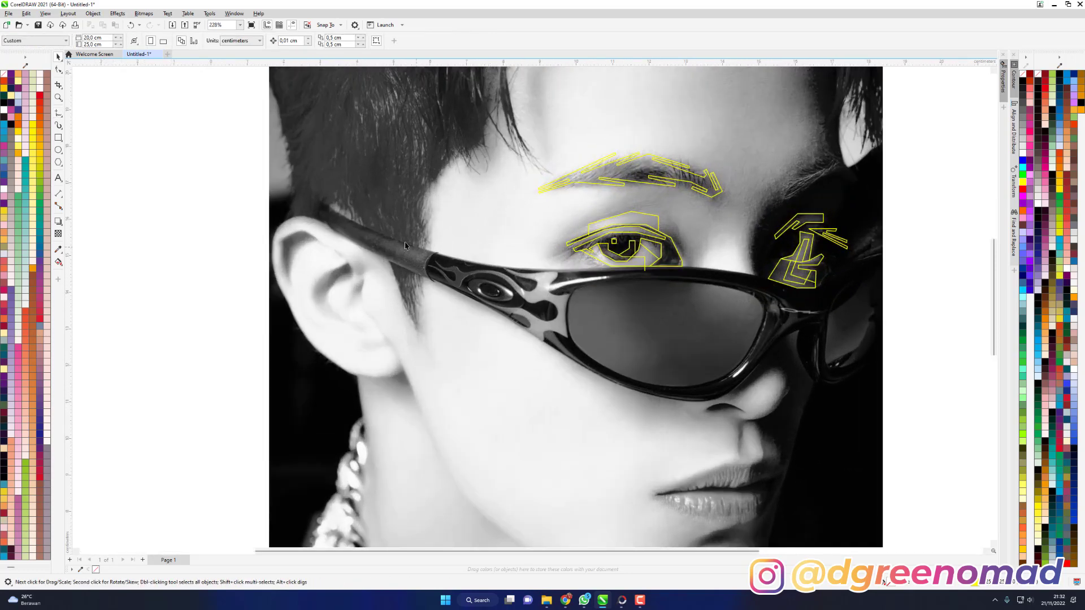
pyautogui.press('F5')
pyautogui.click(318, 202)
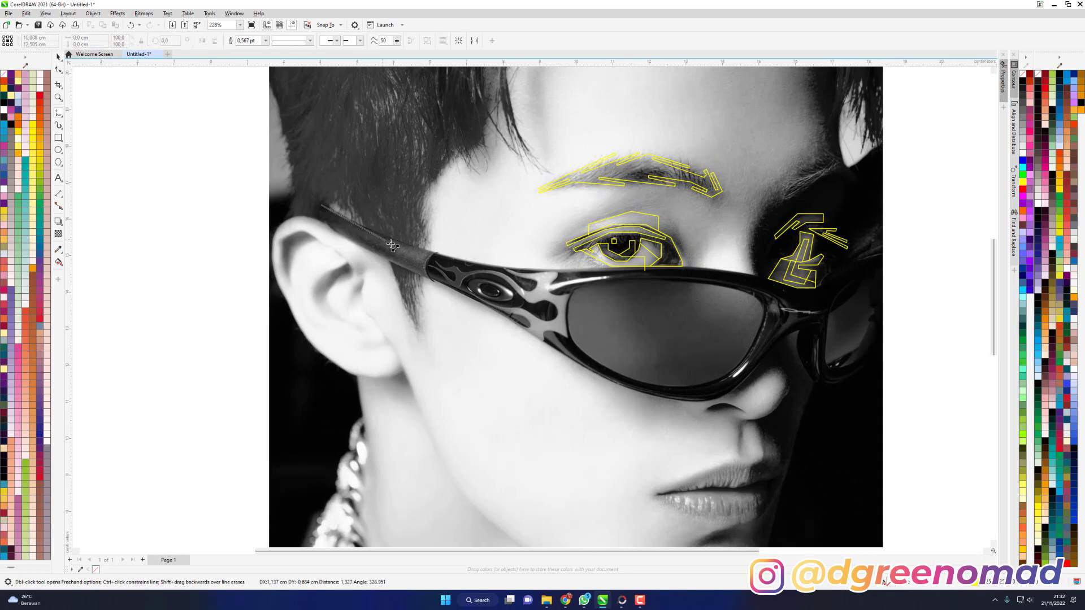
pyautogui.doubleClick(431, 255)
pyautogui.doubleClick(512, 269)
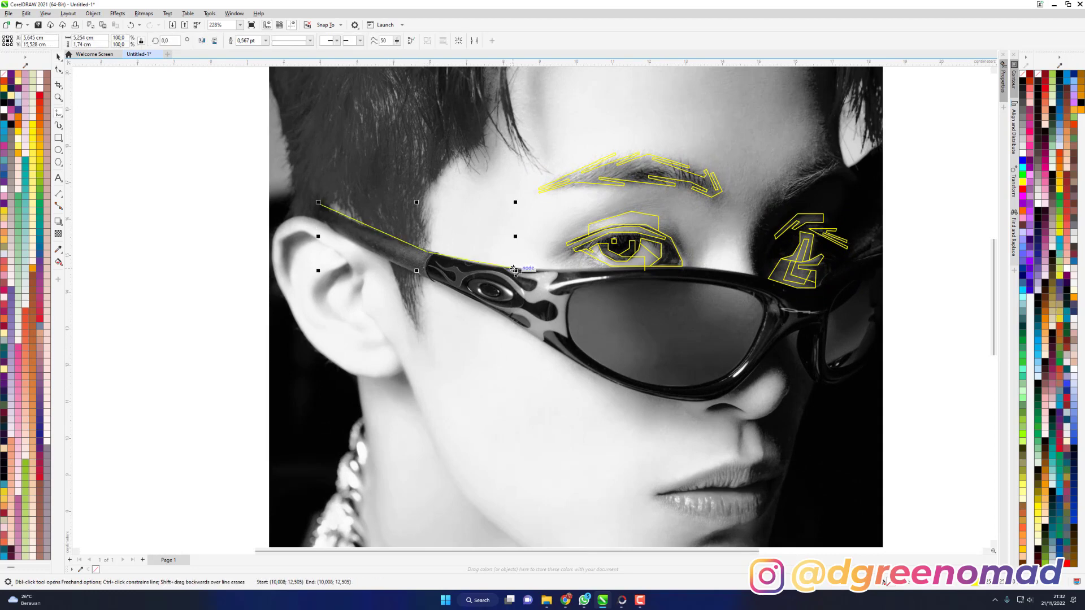
pyautogui.click(611, 266)
# Outline the temple's blunt tip above the ear and trace its lower edge down to the start of the first lens's lower rim.
pyautogui.click(319, 204)
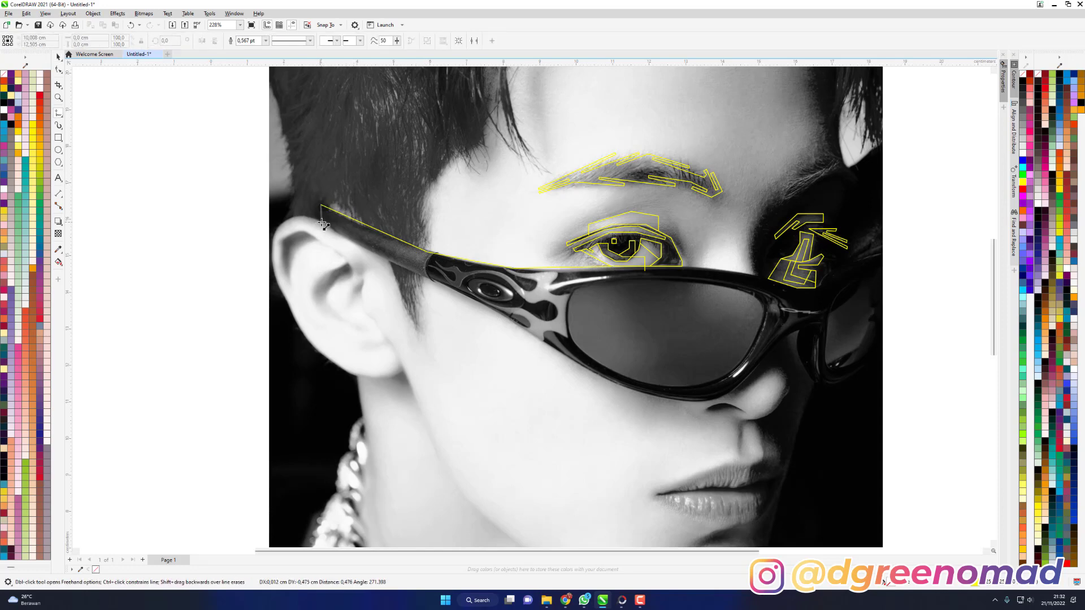
pyautogui.click(321, 223)
pyautogui.doubleClick(429, 279)
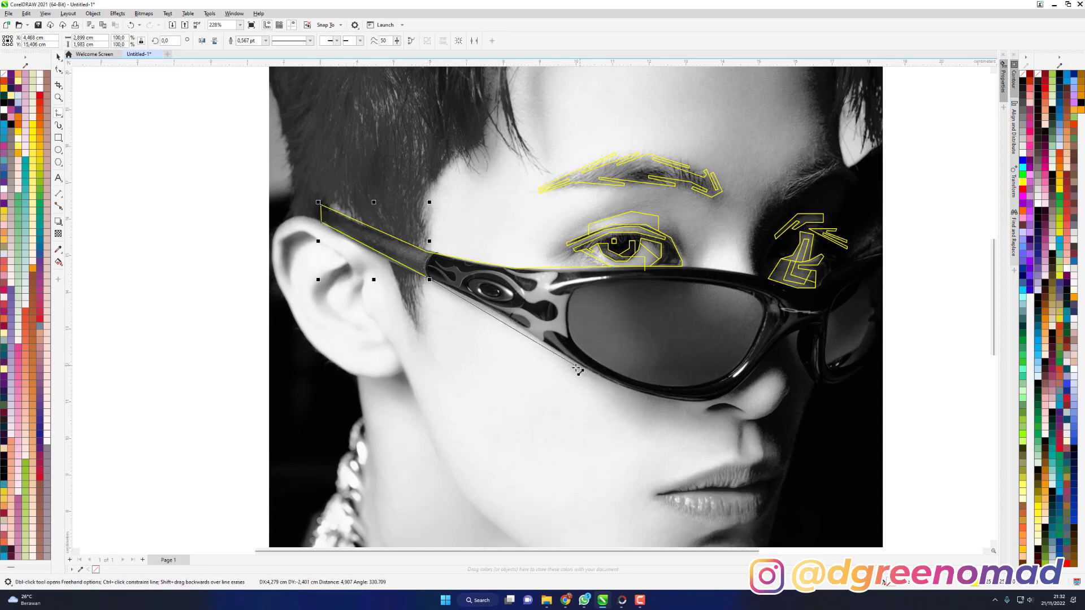
pyautogui.click(507, 316)
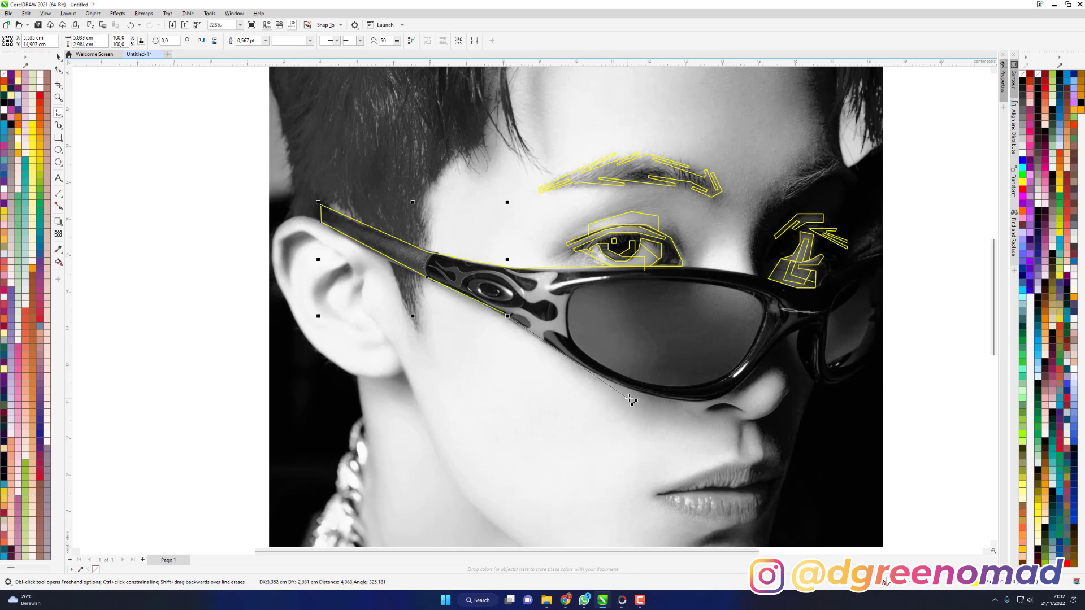
pyautogui.click(602, 380)
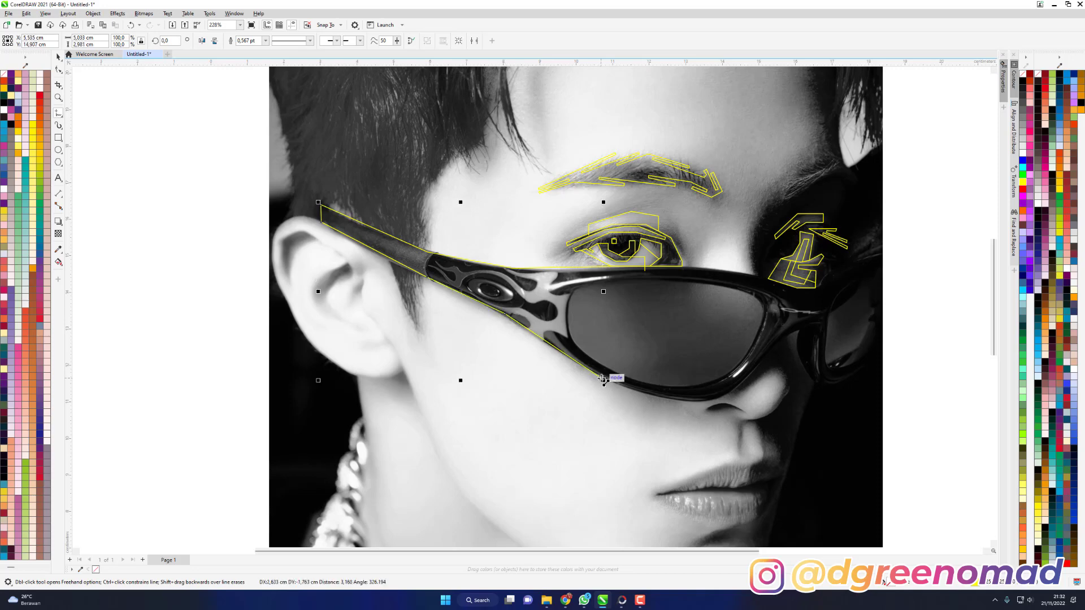
# Continue the sunglasses outline along the first lens's lower rim and up beside the nose to the underside of the bridge.
pyautogui.click(675, 398)
pyautogui.click(724, 397)
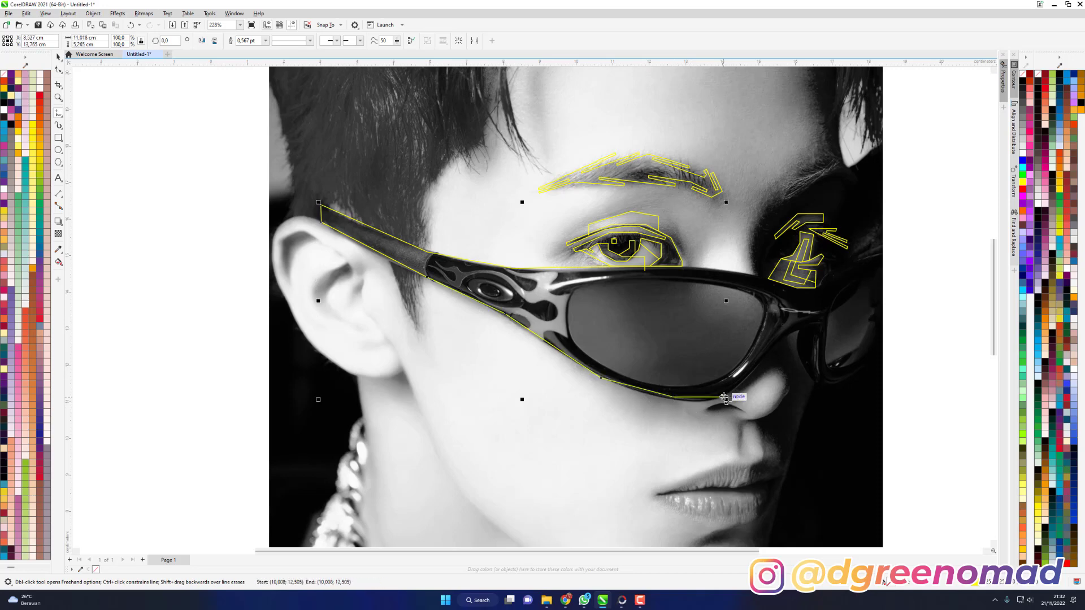
pyautogui.click(785, 334)
pyautogui.click(802, 329)
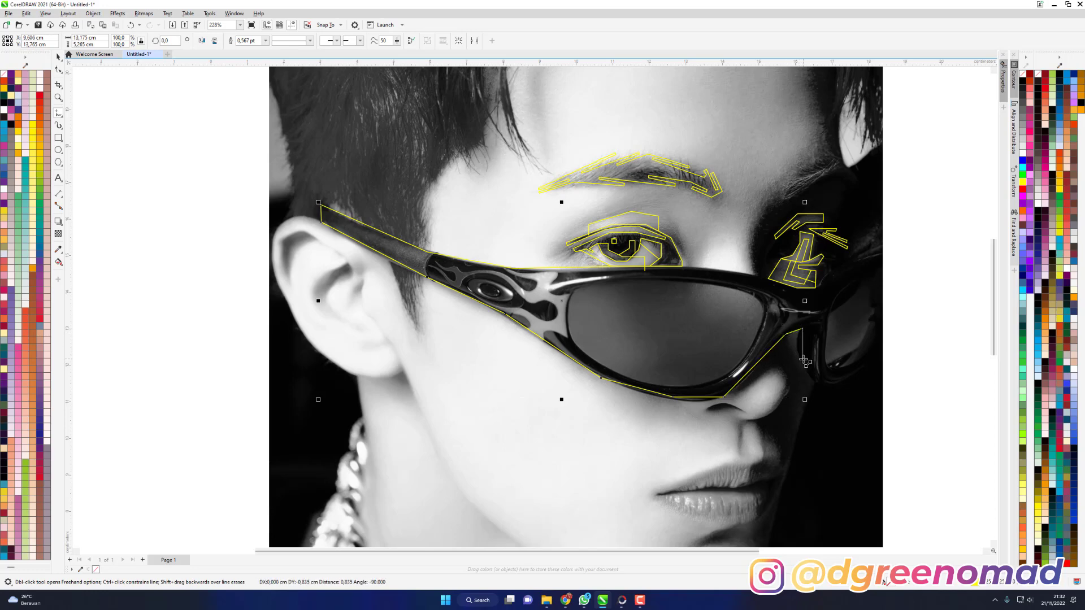
# Extend the sunglasses outline down the second lens's inner rim and along its lower edge to the photo's edge.
pyautogui.click(804, 360)
pyautogui.click(816, 380)
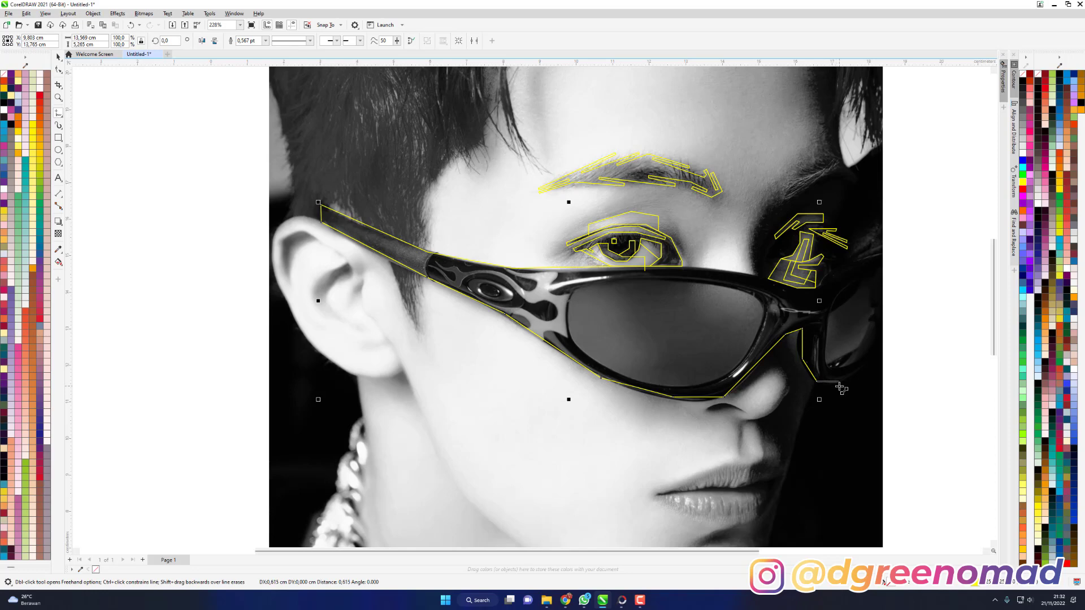
pyautogui.click(840, 381)
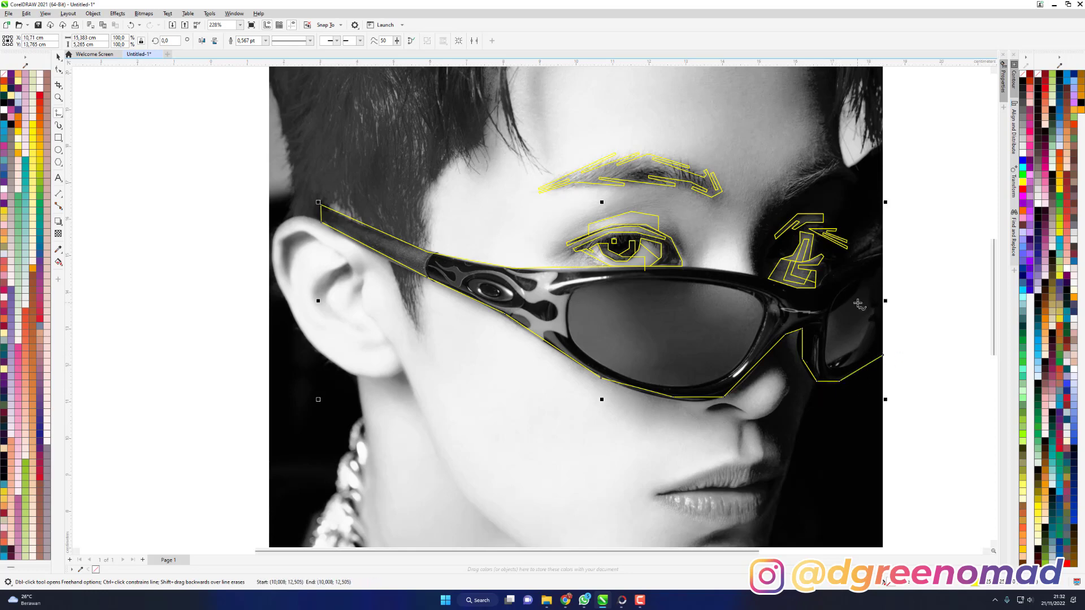
# Outline the slanted patch at the photo's edge beside the second eye, about 0.75 cm wide and 1.28 cm high.
pyautogui.click(882, 214)
pyautogui.click(855, 258)
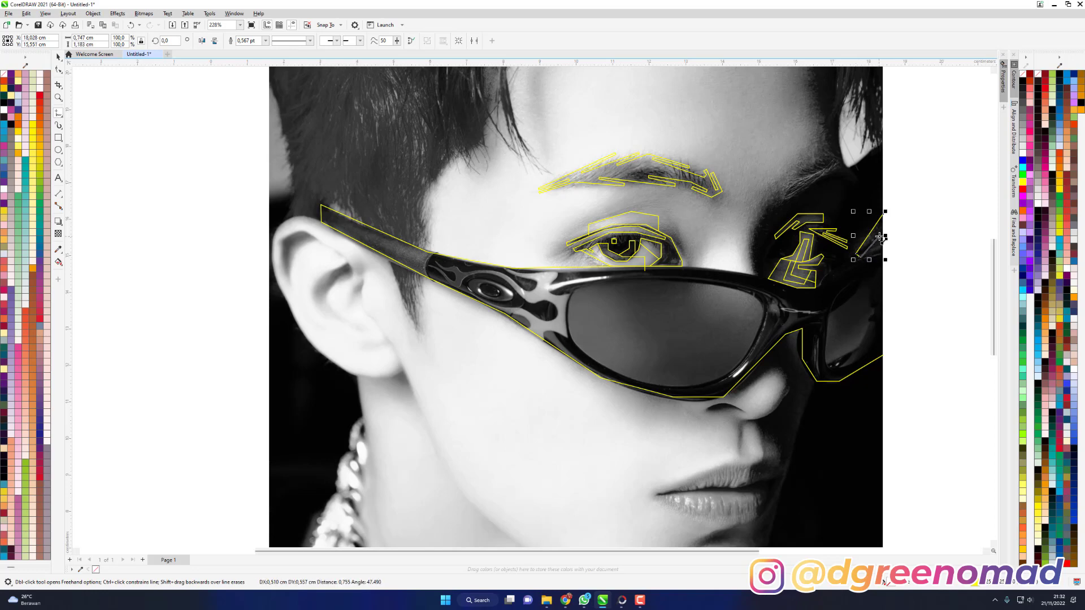
pyautogui.click(880, 242)
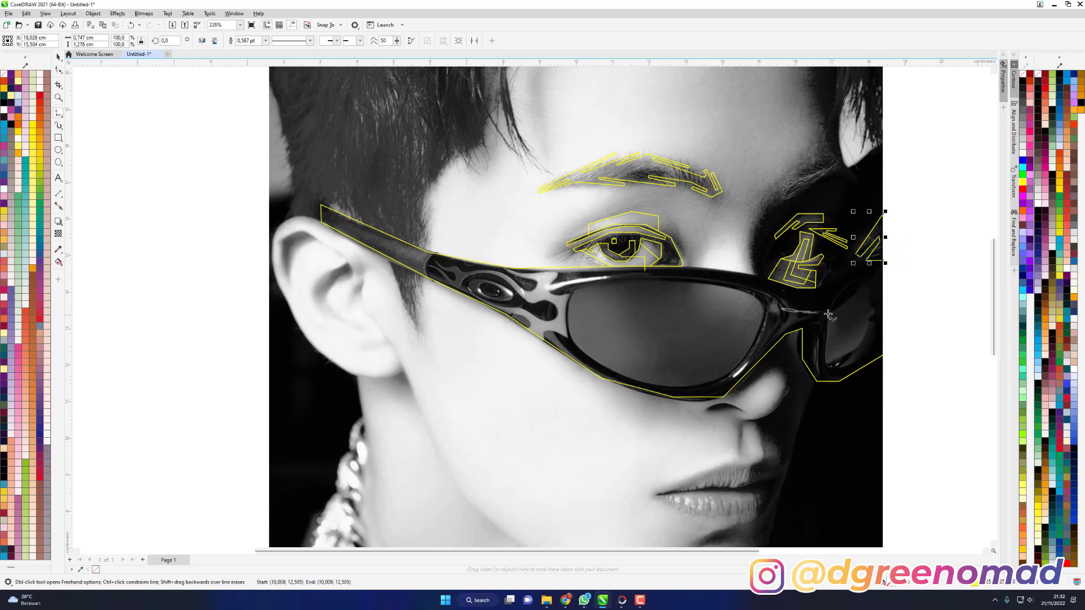
# Outline the visible part of the second lens as a closed shape about 1.32 cm wide and 2.46 cm high.
pyautogui.click(825, 364)
pyautogui.click(858, 349)
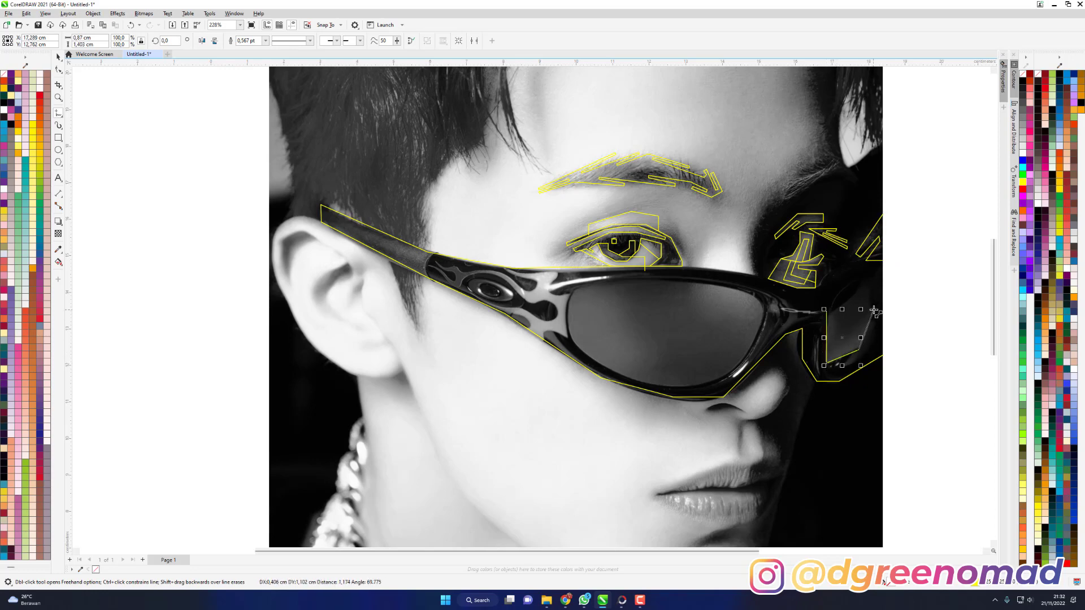
pyautogui.click(874, 310)
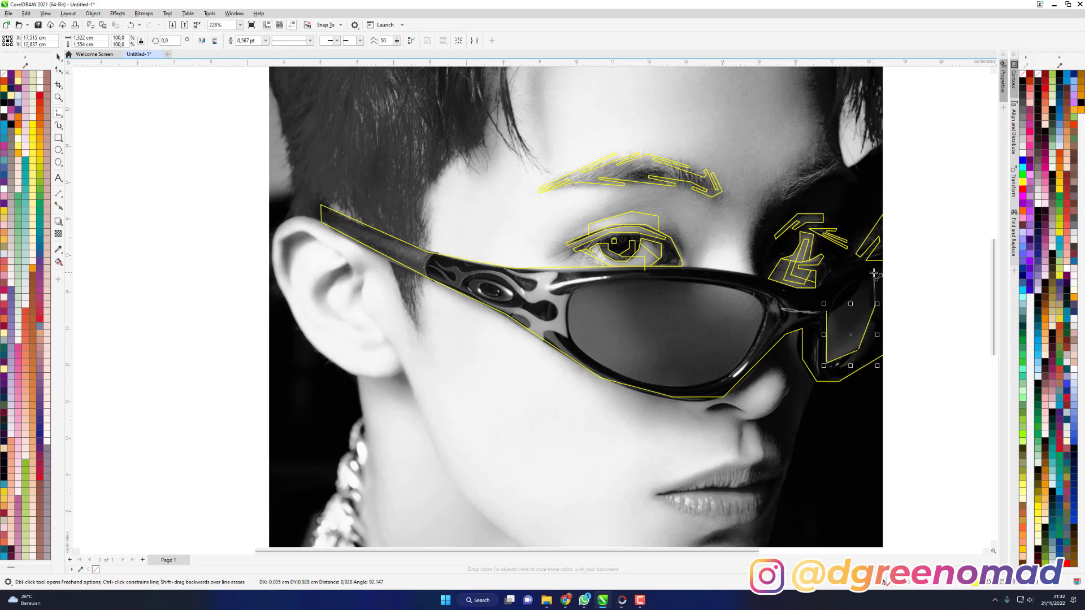
pyautogui.click(874, 275)
pyautogui.click(850, 303)
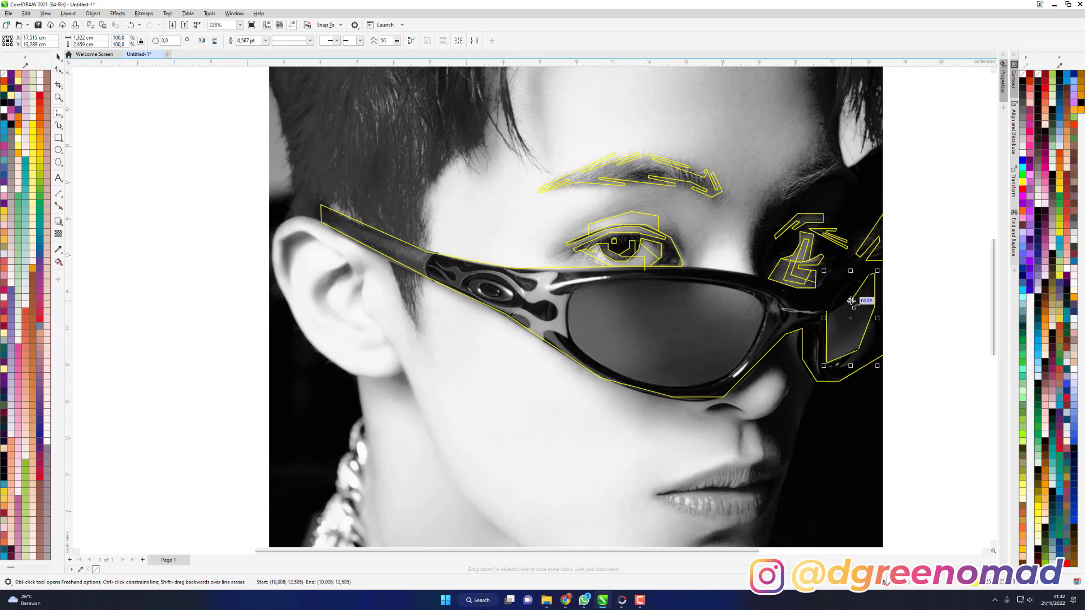
pyautogui.click(826, 312)
# Draw an open V-shaped shading line across the second lens's upper half, about 1.02 cm wide and 0.93 cm high.
pyautogui.click(835, 297)
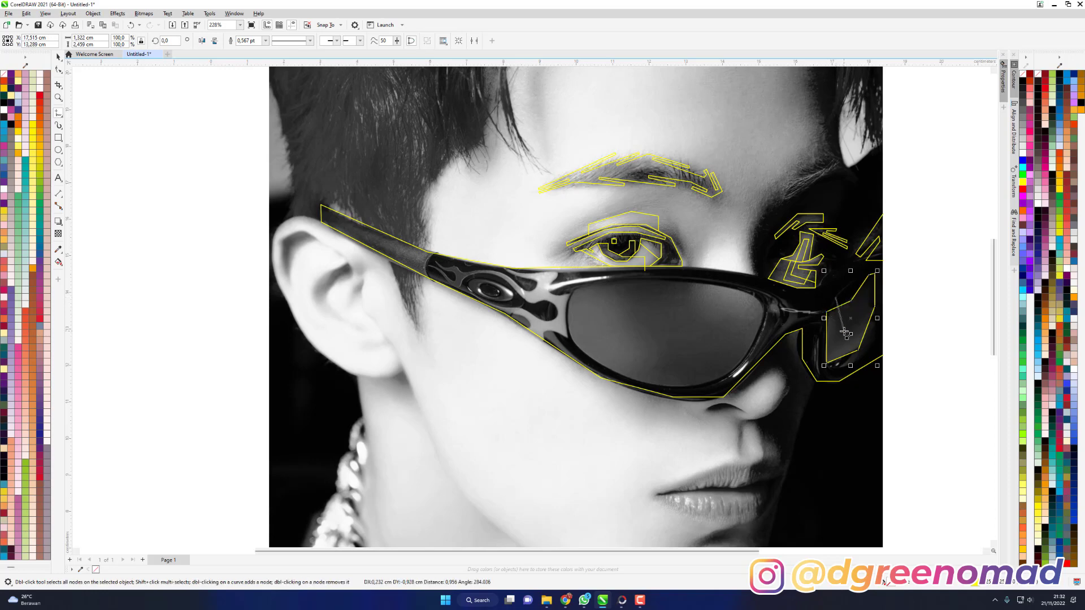
pyautogui.click(844, 331)
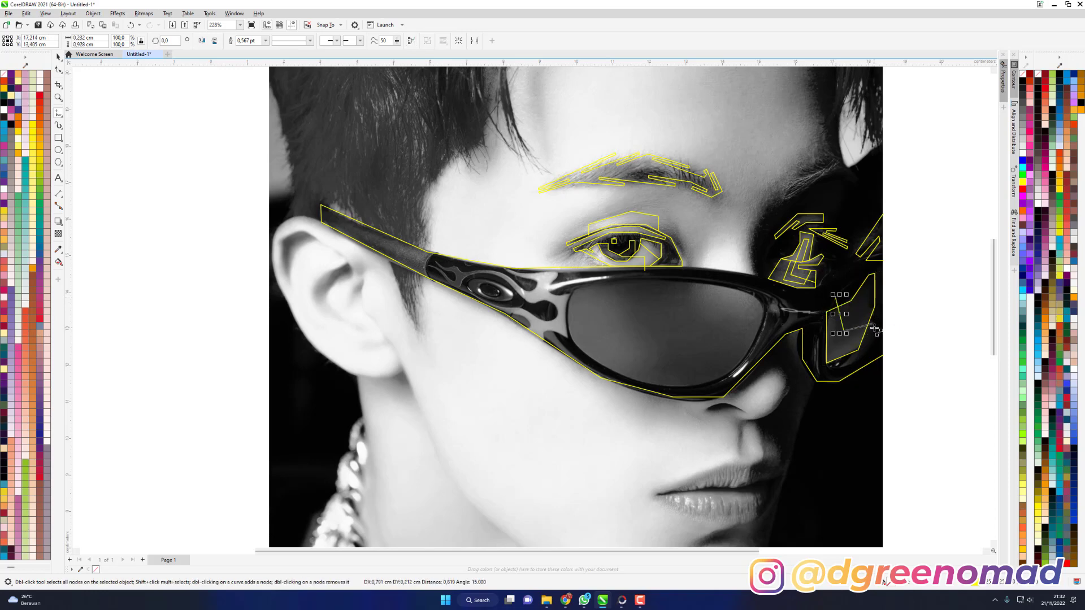
pyautogui.click(875, 328)
# Outline the narrow hooked highlight on the second lens's inner rim, about 0.35 cm wide and 1.24 cm high.
pyautogui.scroll(4, 822, 350)
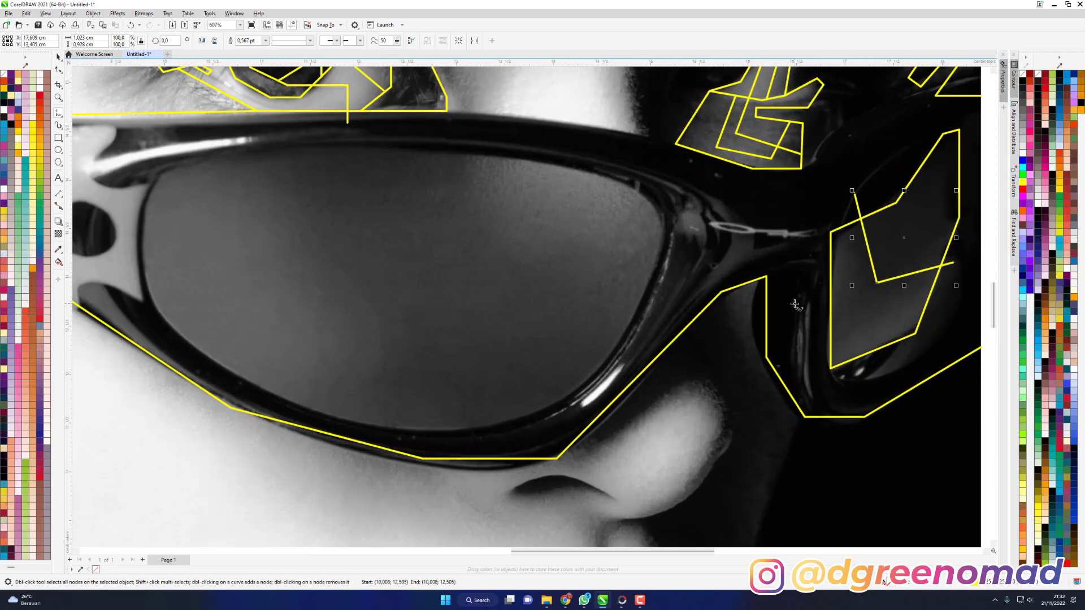
pyautogui.click(825, 397)
pyautogui.click(807, 388)
pyautogui.click(808, 284)
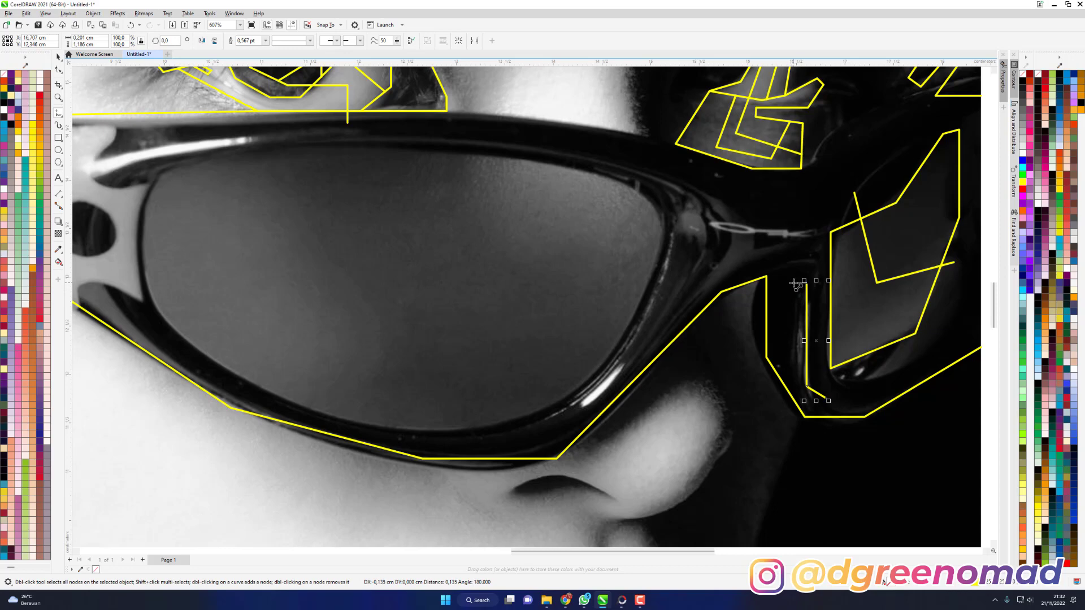
pyautogui.click(794, 284)
pyautogui.click(792, 368)
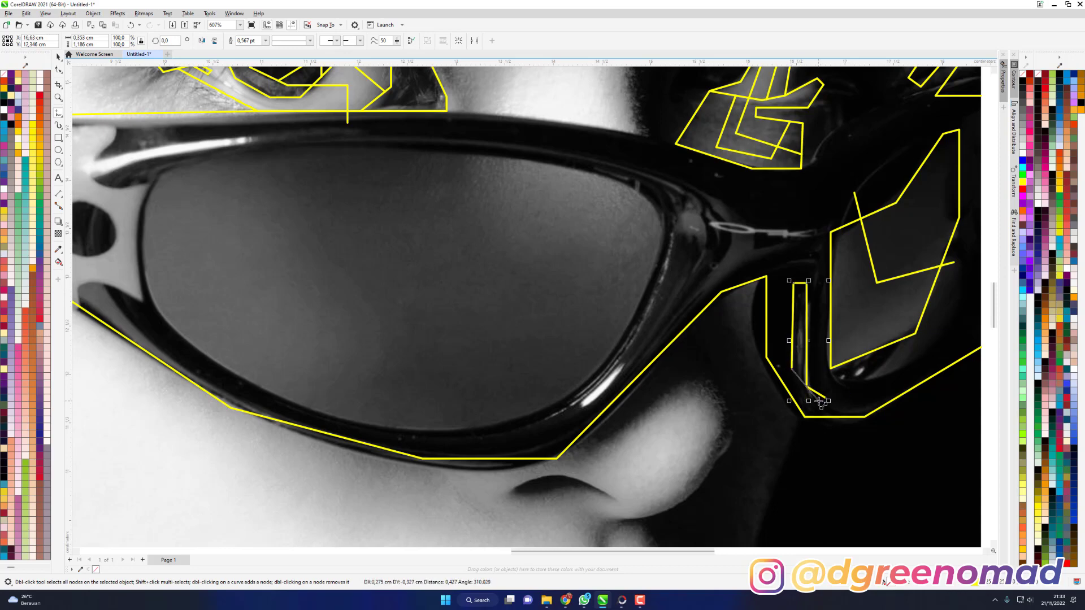
pyautogui.click(811, 403)
pyautogui.click(826, 398)
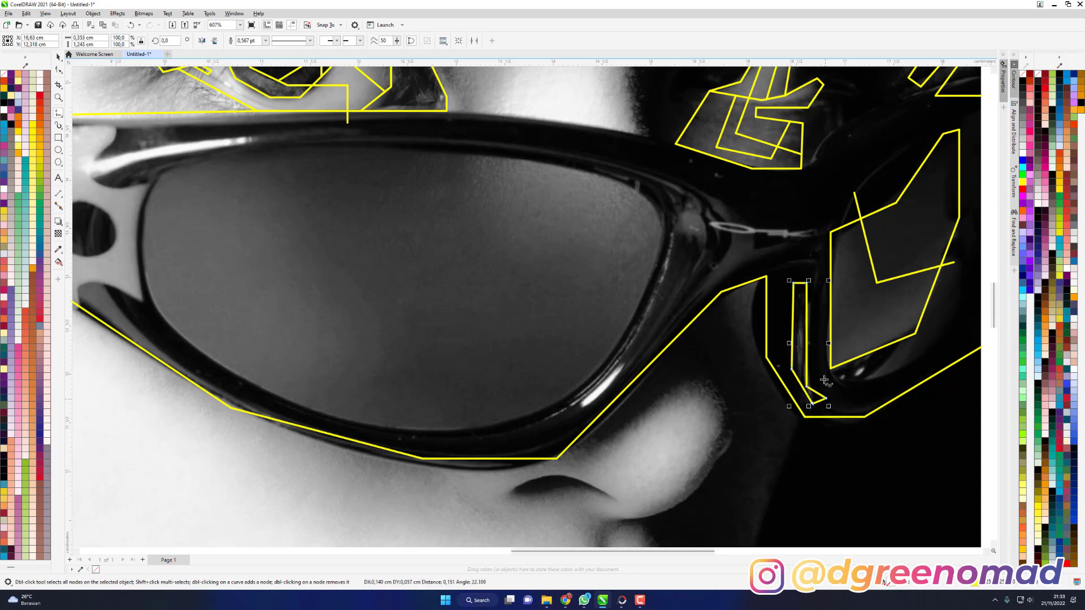
# Draw a zigzag shading line across the second lens's lower half and up its outer edge to the V-shaped line's outer end.
pyautogui.click(820, 305)
pyautogui.click(849, 280)
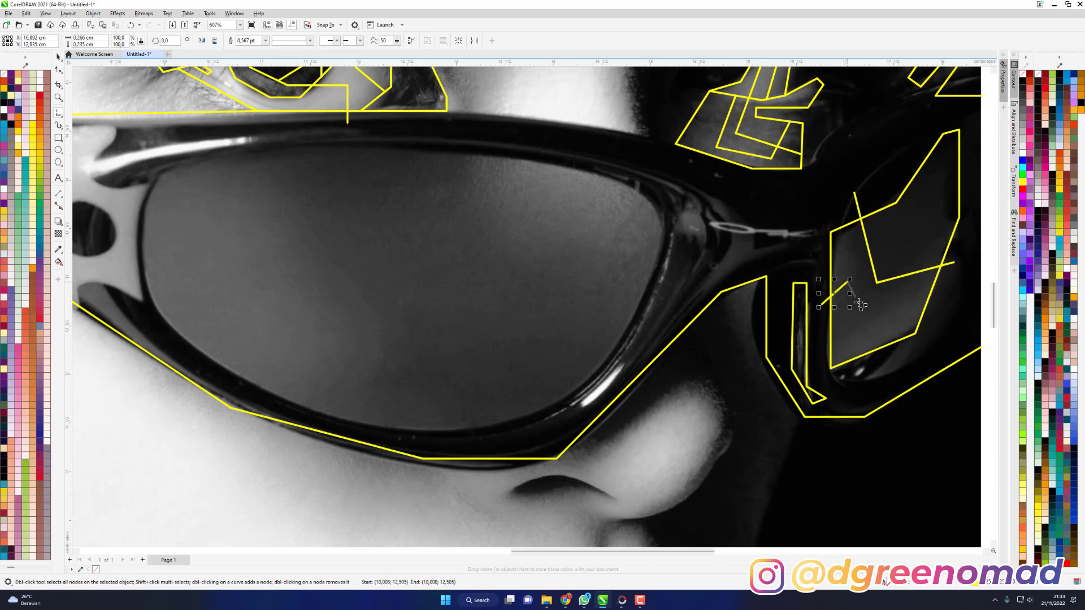
pyautogui.click(896, 350)
pyautogui.click(879, 367)
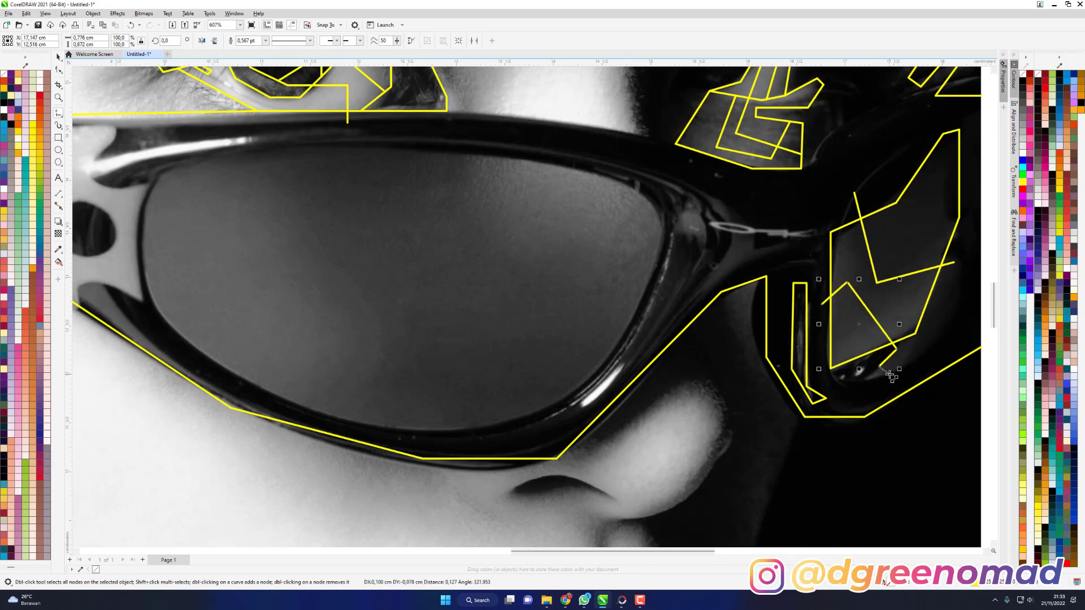
pyautogui.click(889, 374)
pyautogui.click(941, 318)
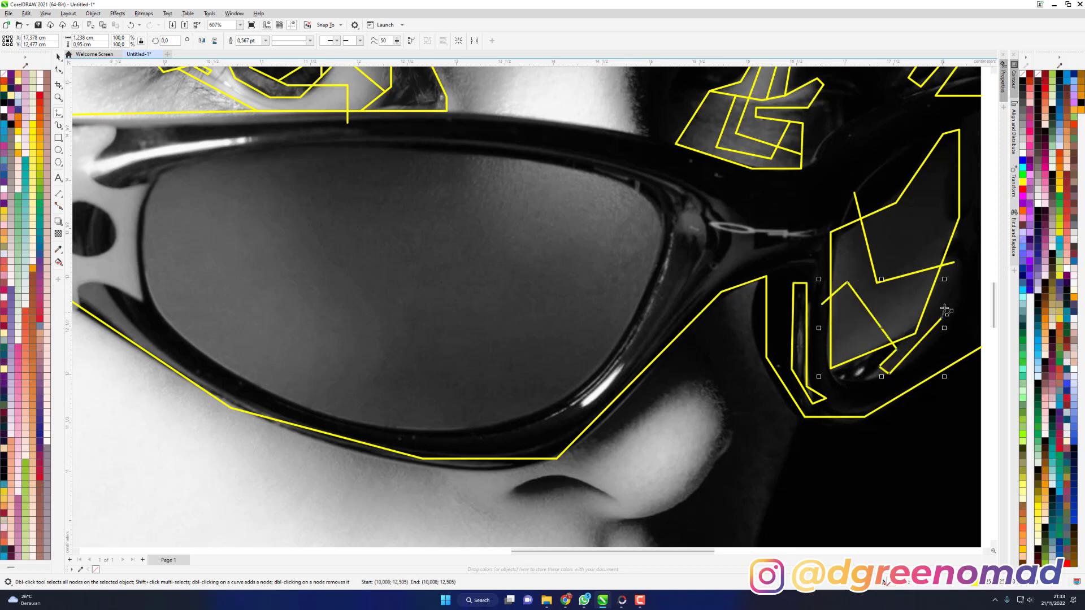
pyautogui.doubleClick(954, 262)
# Outline the whole first lens as a closed straight-segment shape about 5.31 cm wide and 2.98 cm high.
pyautogui.click(141, 222)
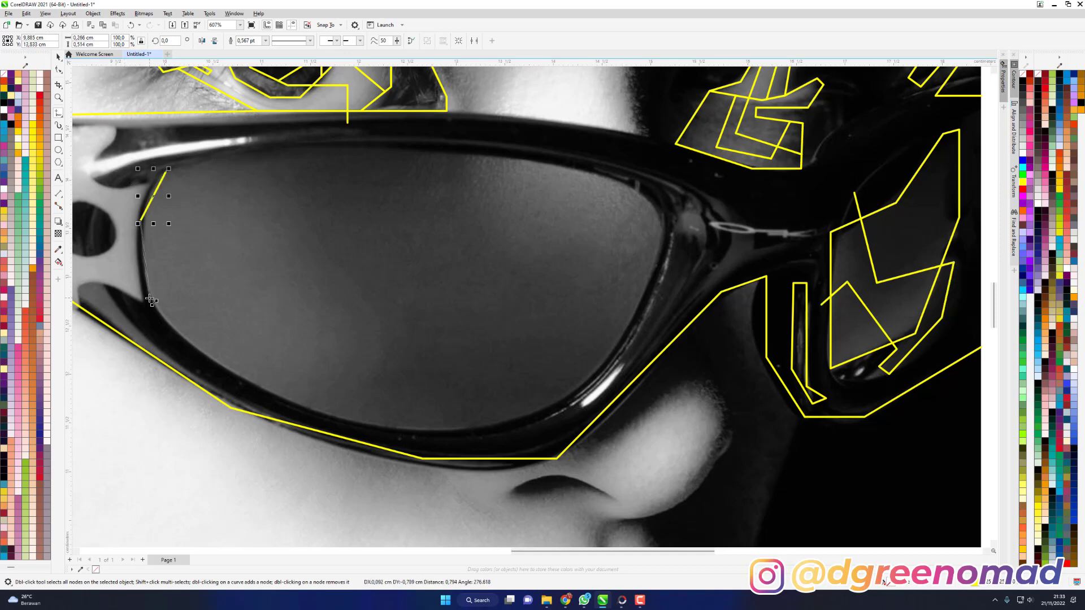
pyautogui.click(149, 298)
pyautogui.click(251, 386)
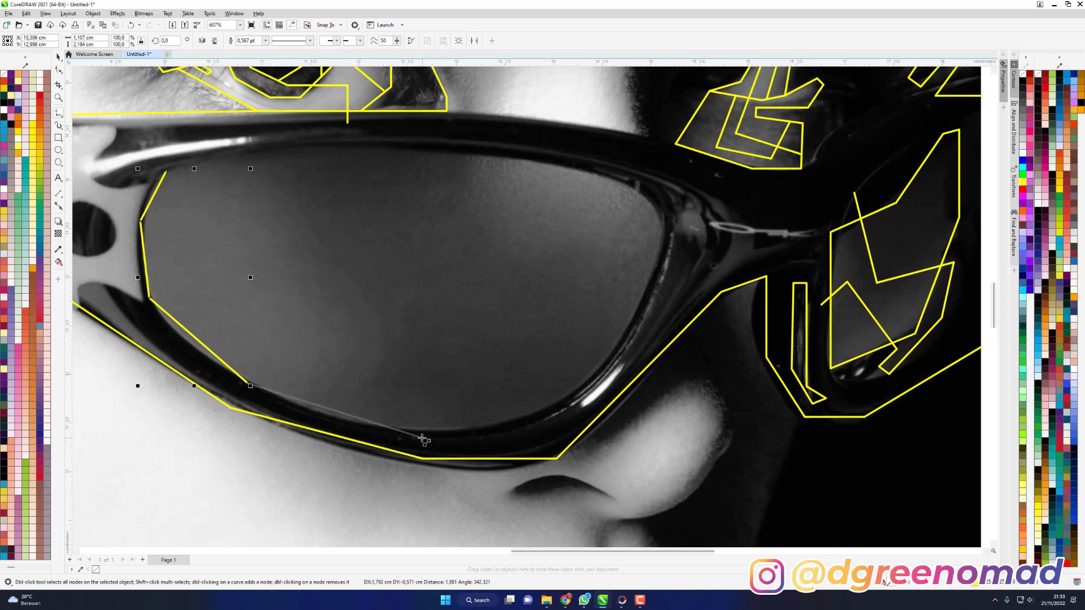
pyautogui.click(421, 434)
pyautogui.click(568, 402)
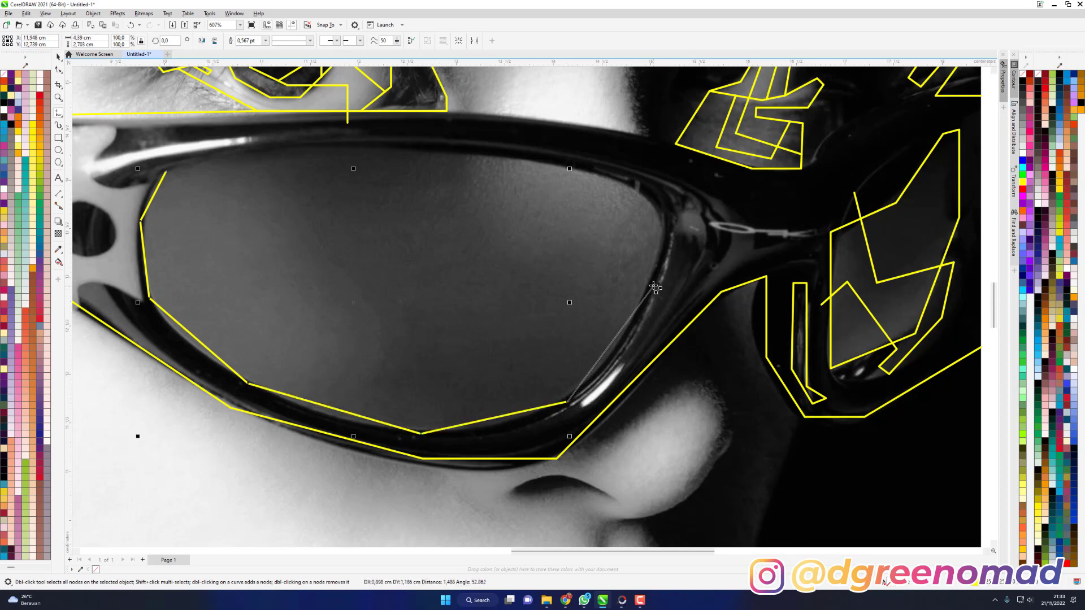
pyautogui.click(653, 282)
pyautogui.click(656, 198)
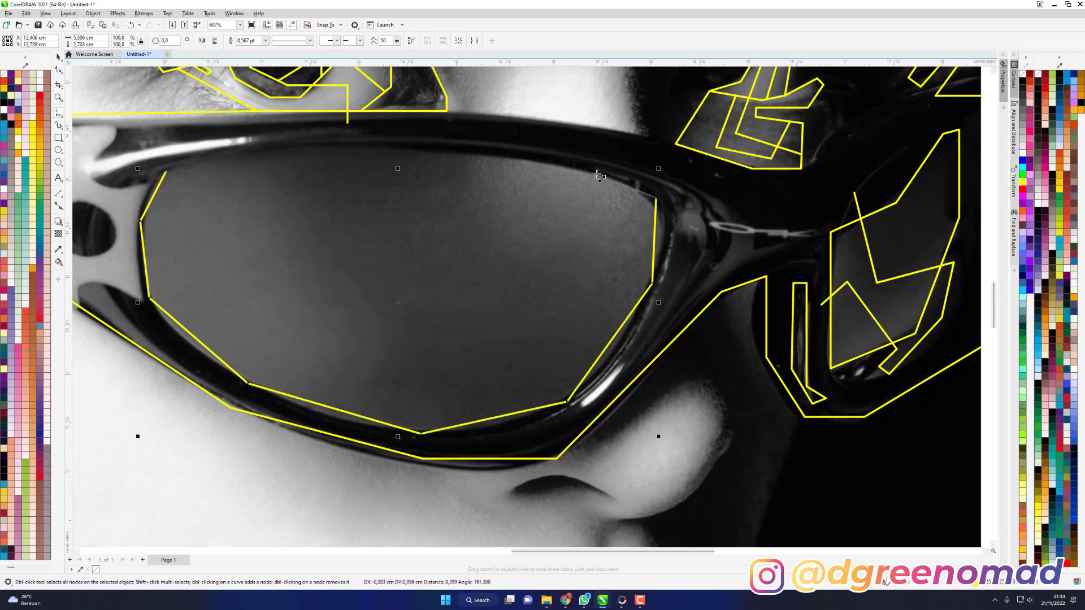
pyautogui.click(576, 165)
pyautogui.click(261, 144)
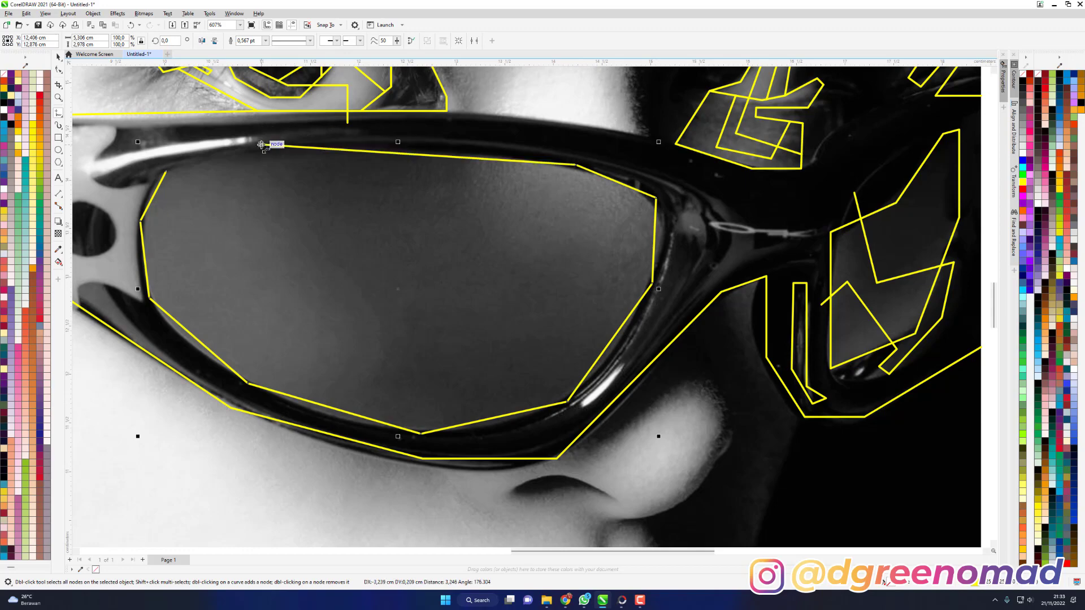
pyautogui.click(165, 172)
# Trace the shadow around the first eye's inner corner up to the eyelid crease outline, about 1.02 cm wide and 1.37 cm high.
pyautogui.scroll(-3, 490, 294)
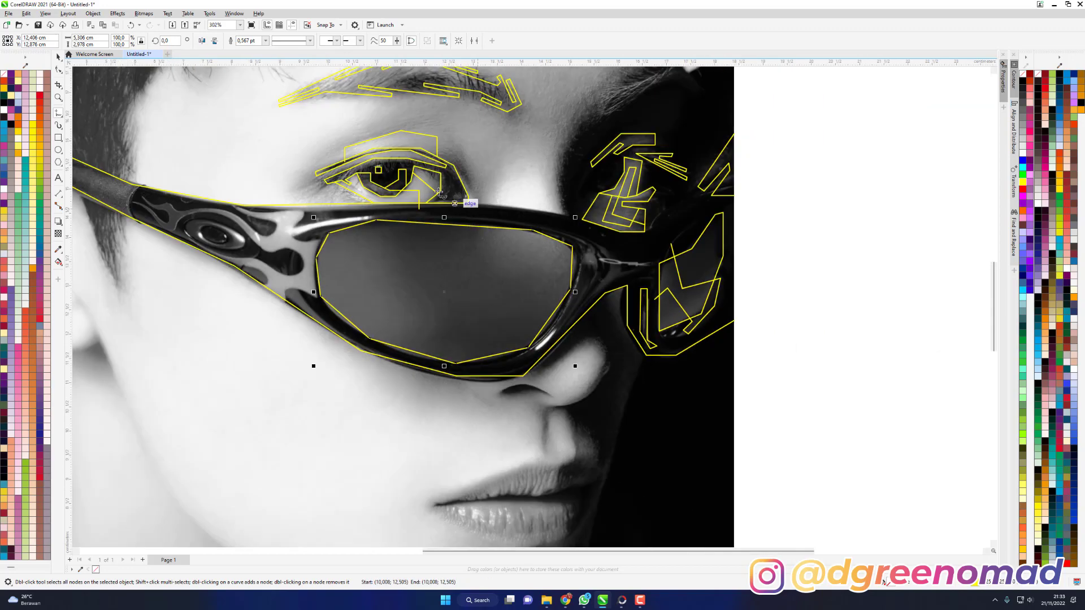
pyautogui.scroll(3, 452, 205)
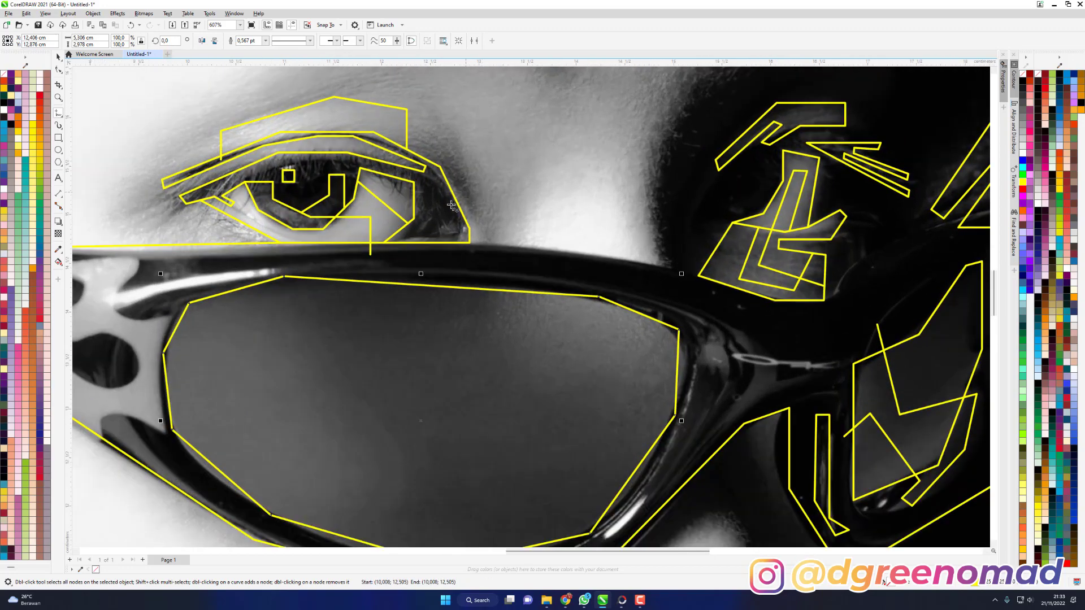
pyautogui.click(428, 242)
pyautogui.click(459, 181)
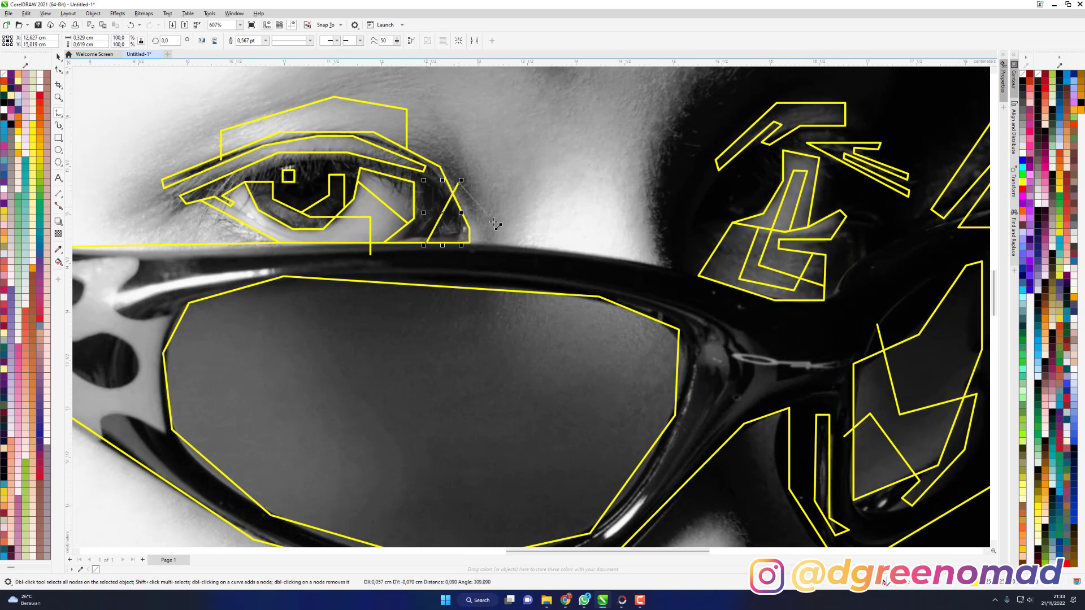
pyautogui.click(481, 226)
pyautogui.click(505, 218)
pyautogui.click(454, 115)
pyautogui.click(407, 108)
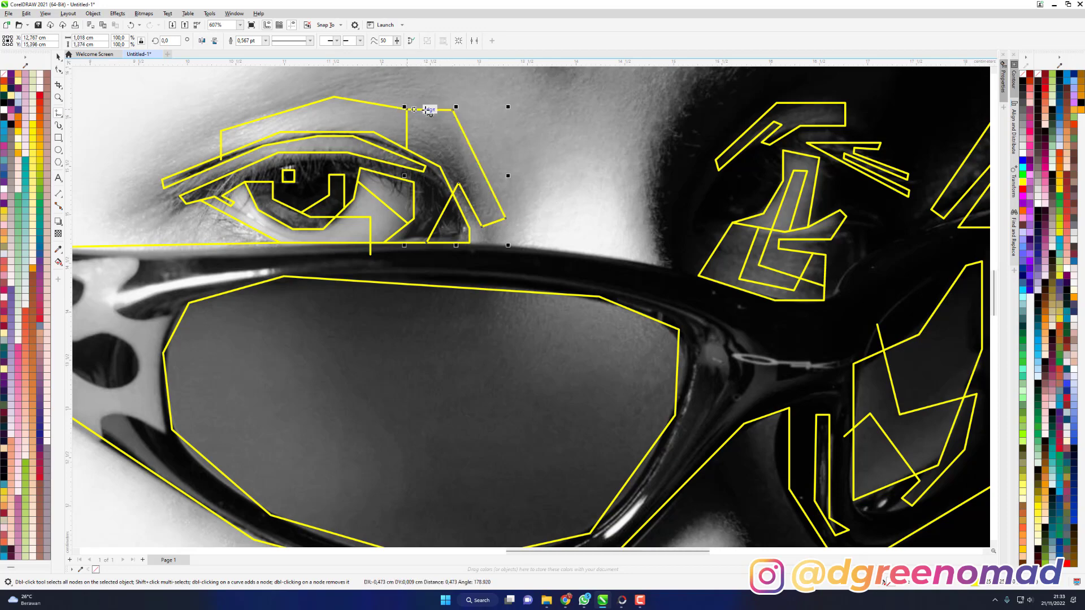
# Draw an open shadow line from the sunglasses' upper edge outside the first eye up into the eyebrow, about 3.87 cm wide and 2.79 cm high.
pyautogui.scroll(-3, 502, 113)
pyautogui.scroll(2, 503, 113)
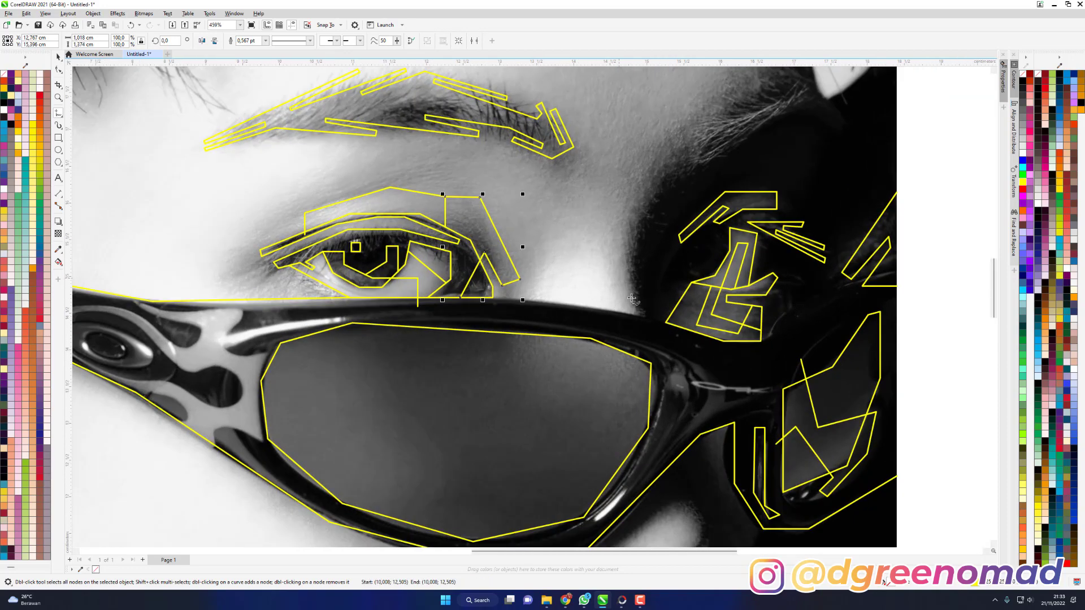
pyautogui.scroll(-1, 632, 299)
pyautogui.scroll(1, 421, 195)
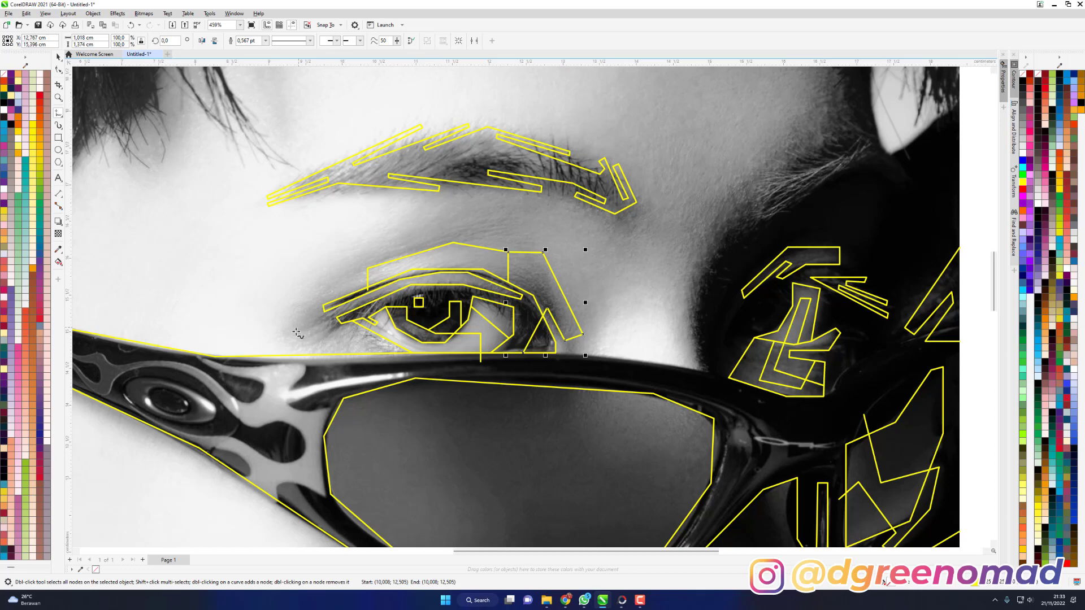
pyautogui.click(298, 355)
pyautogui.click(297, 278)
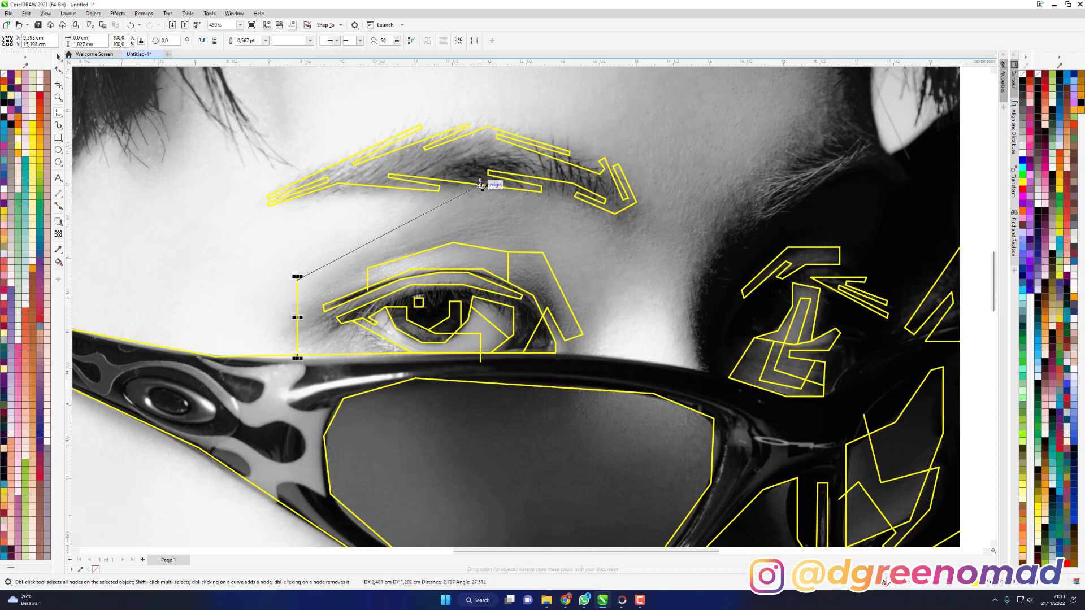
pyautogui.click(497, 157)
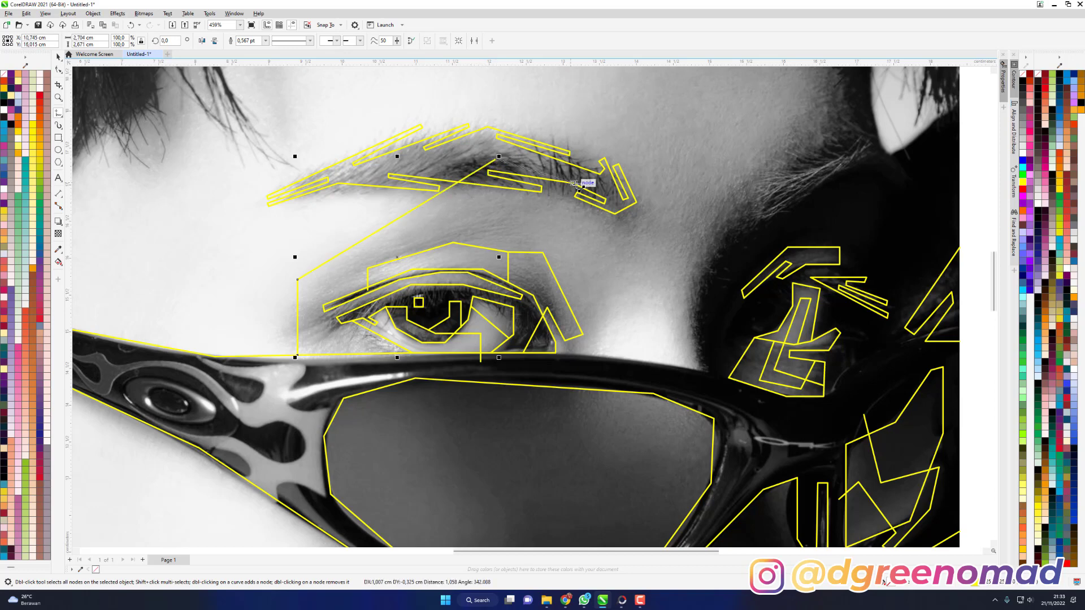
pyautogui.click(577, 176)
pyautogui.click(577, 175)
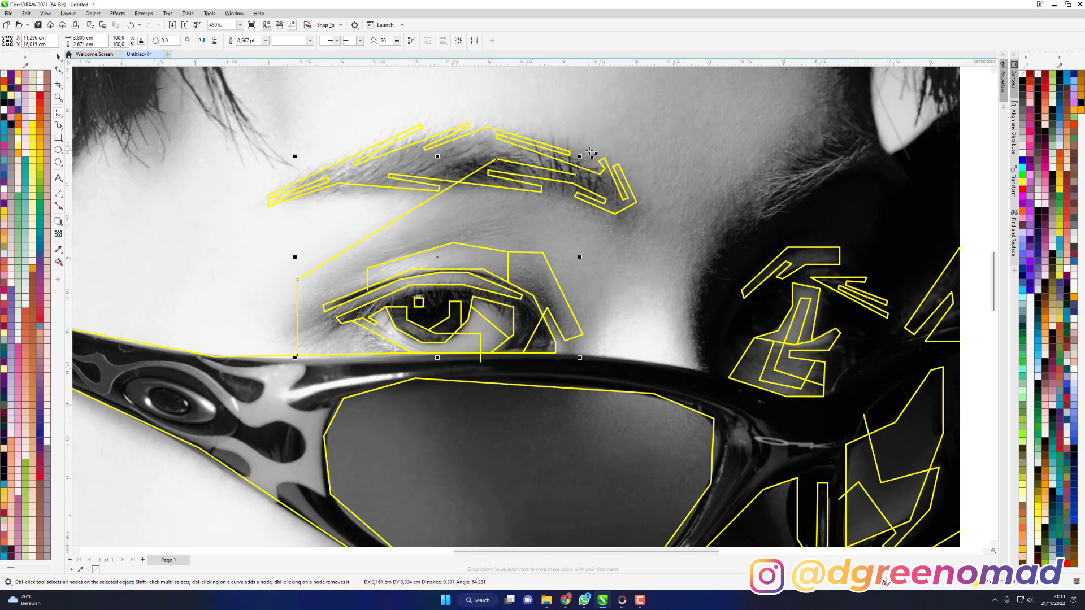
pyautogui.click(589, 150)
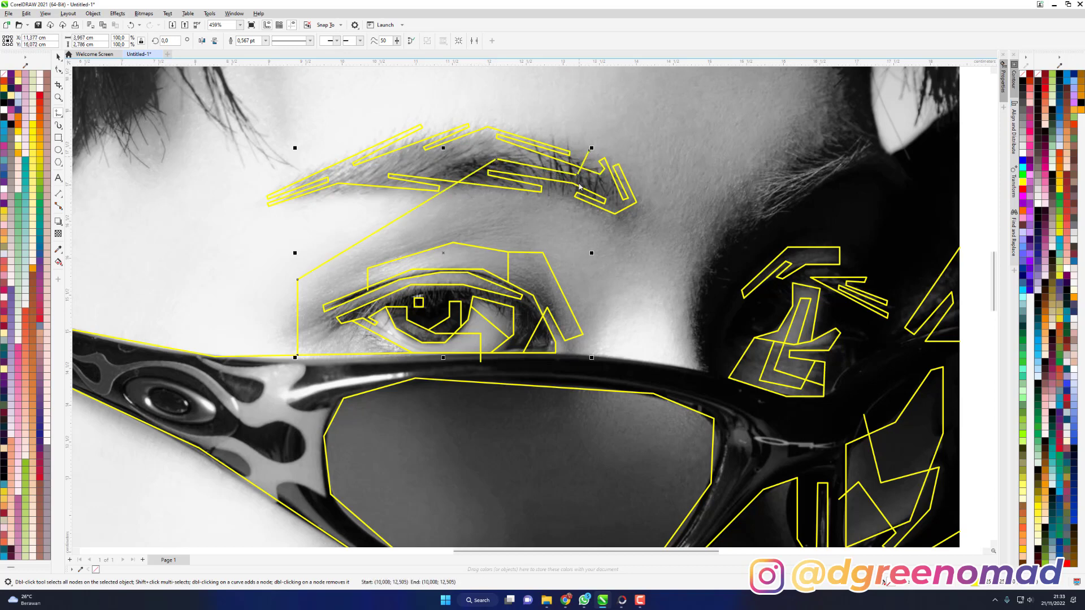
pyautogui.doubleClick(456, 269)
pyautogui.press('Escape')
pyautogui.press('Escape')
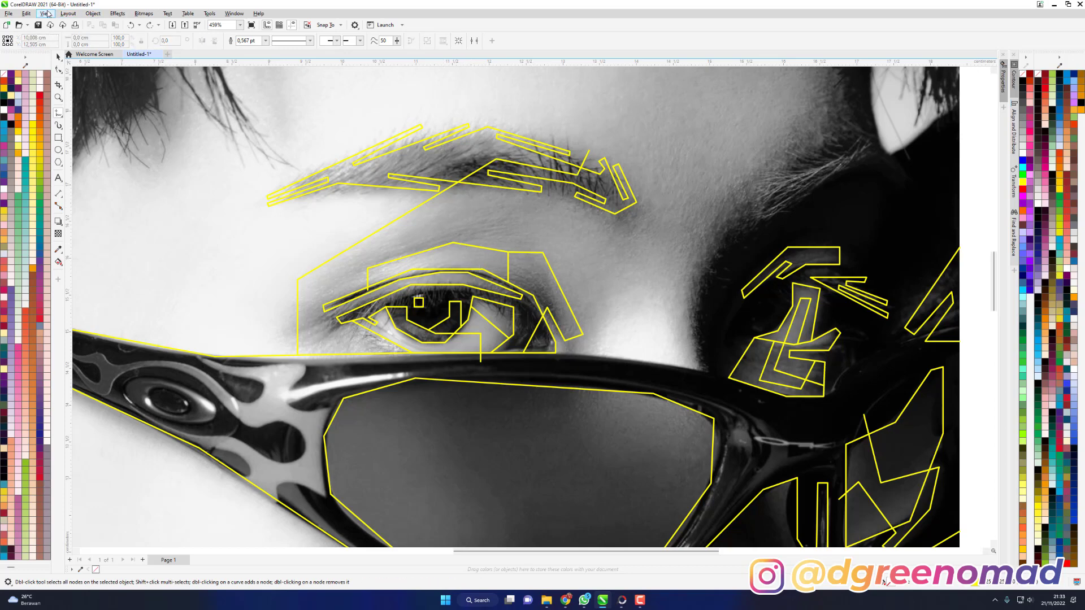
# Turn on dynamic guides and draw a vertical line about 1.18 cm long from the first eye's upper lid to the slanted brow line.
pyautogui.click(45, 13)
pyautogui.click(103, 216)
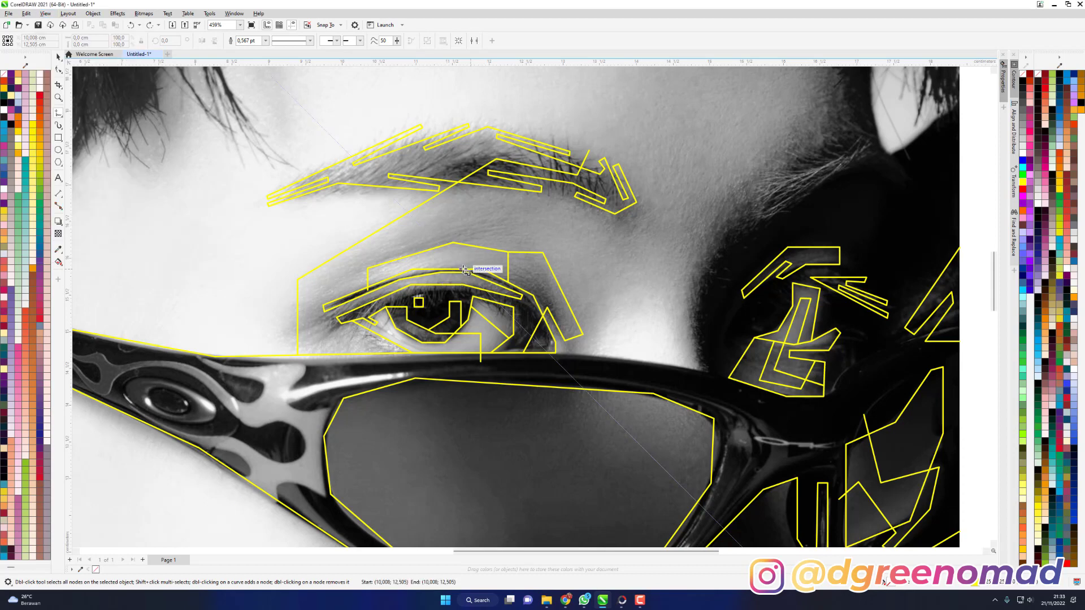
pyautogui.click(464, 270)
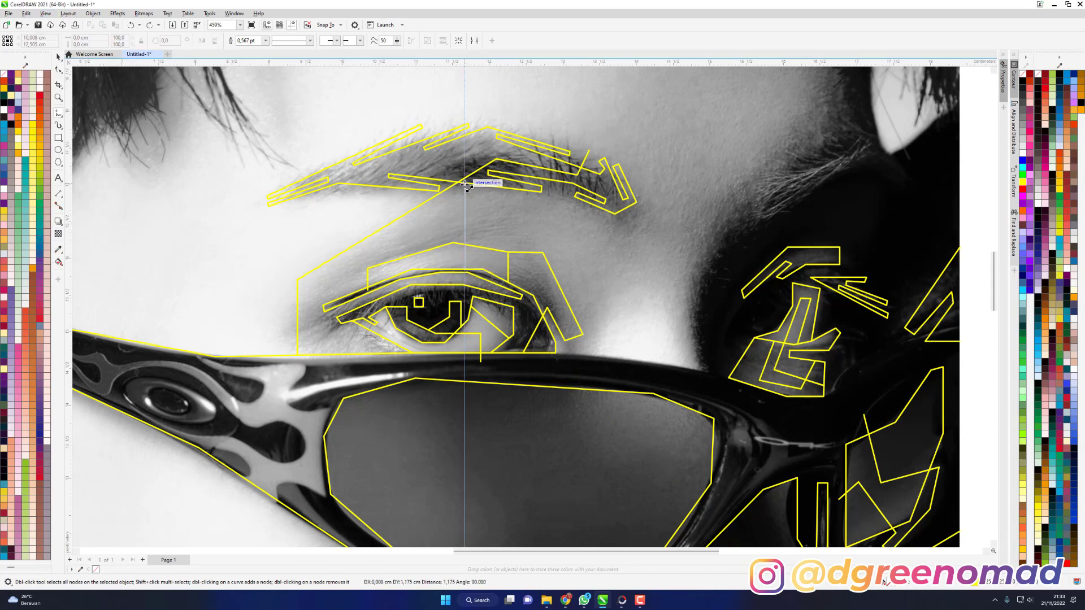
pyautogui.click(465, 184)
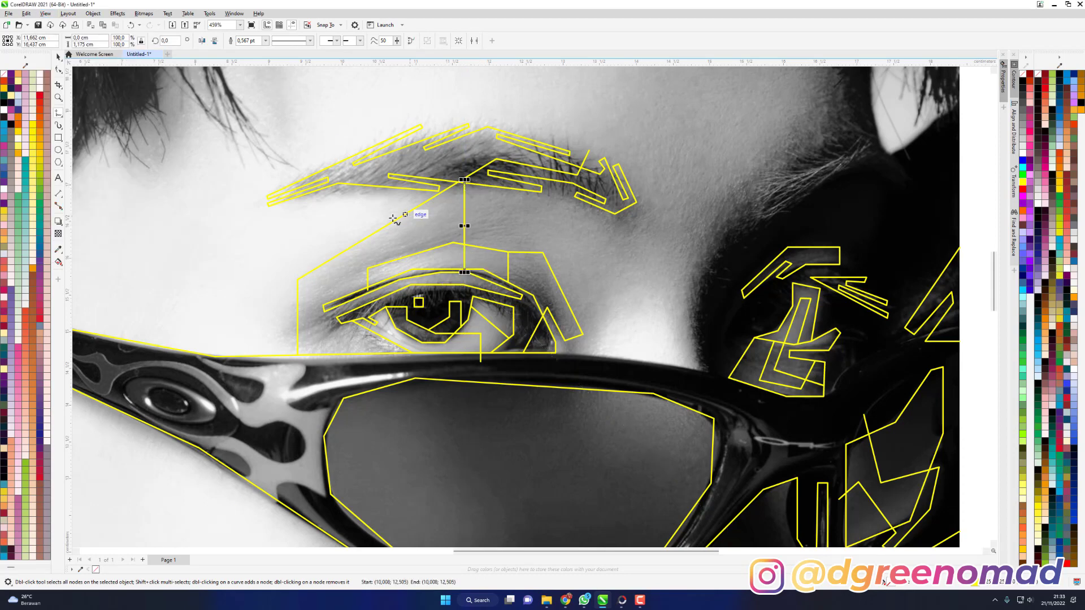
# Draw a bent line from the eyebrow's outer end via the slanted shadow line to the sunglasses' upper edge, about 1.71 by 2.20 cm.
pyautogui.click(302, 195)
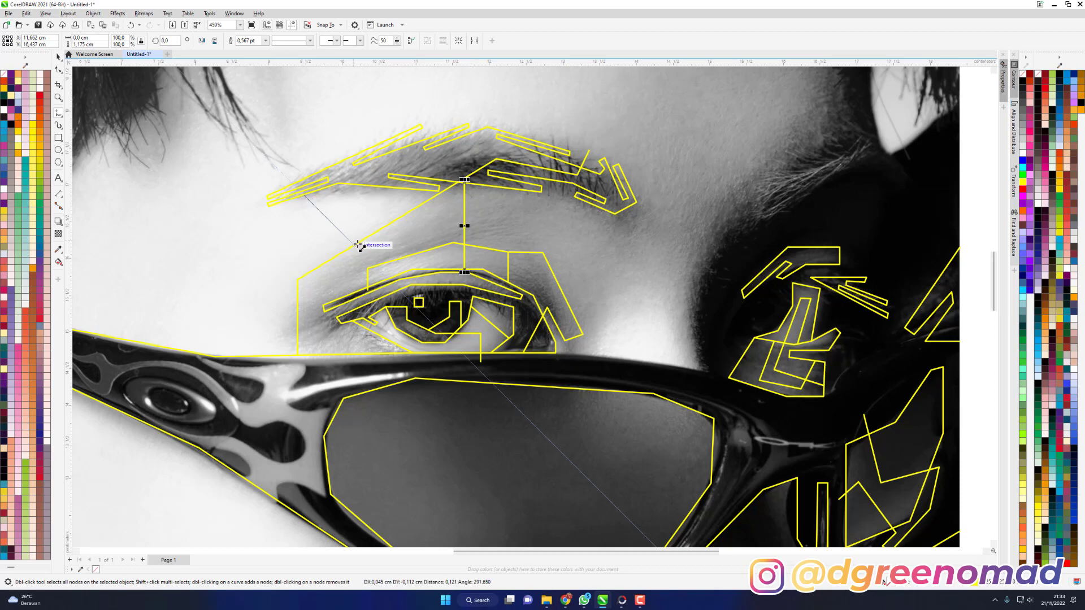
pyautogui.click(359, 247)
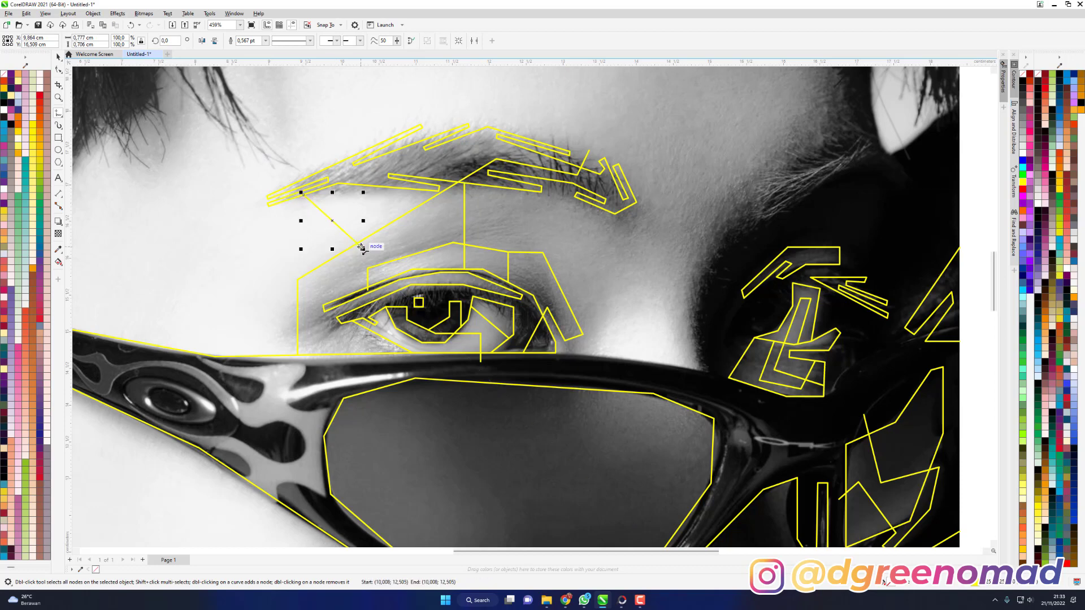
pyautogui.click(233, 358)
pyautogui.click(298, 356)
# Draw a shadow line from the first eye's inner corner along the sunglasses' upper edge and up the dark nose side to the second eyebrow, about 3.71 by 2.75 cm.
pyautogui.click(554, 353)
pyautogui.click(609, 354)
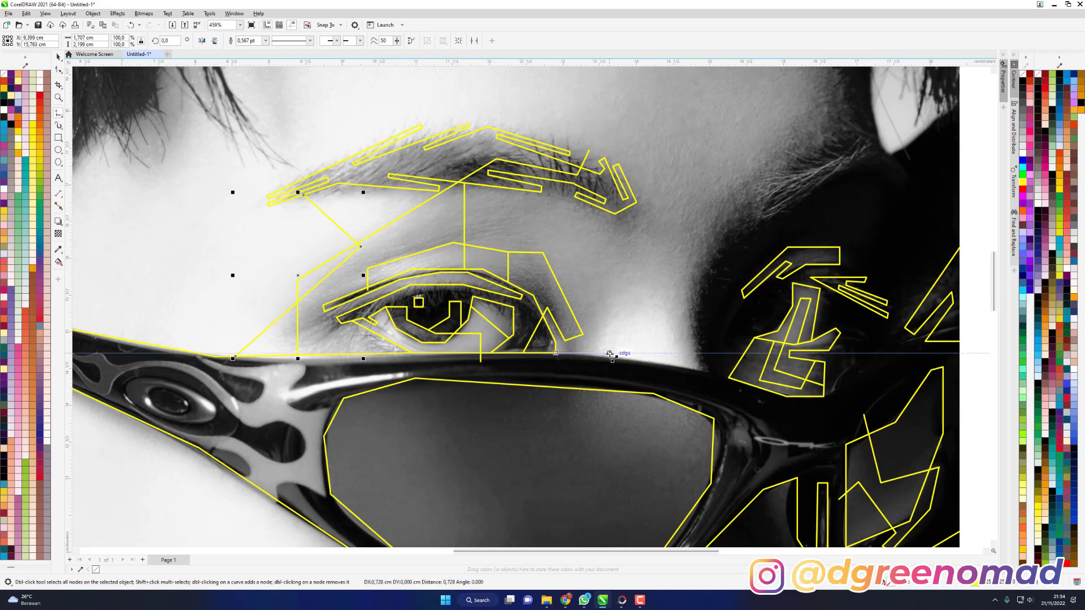
pyautogui.click(711, 373)
pyautogui.click(714, 365)
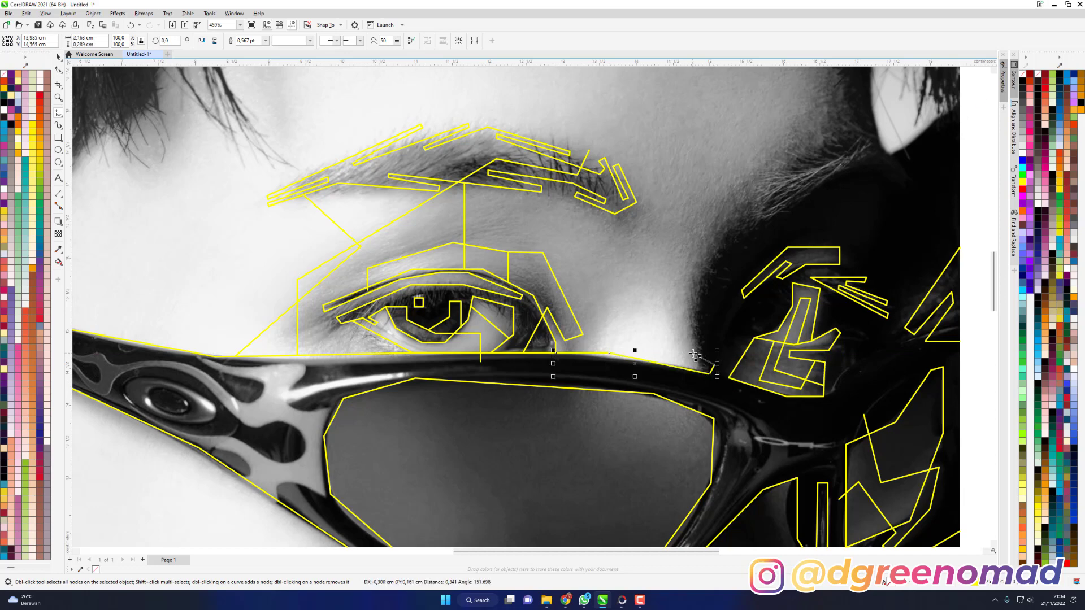
pyautogui.click(692, 353)
pyautogui.click(692, 273)
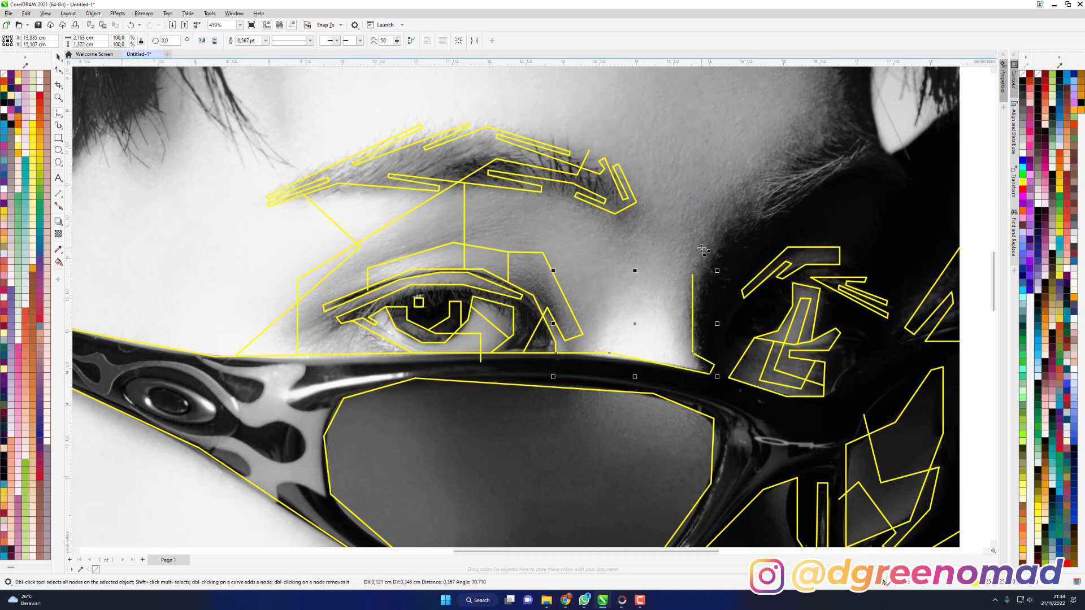
pyautogui.click(825, 176)
pyautogui.click(824, 172)
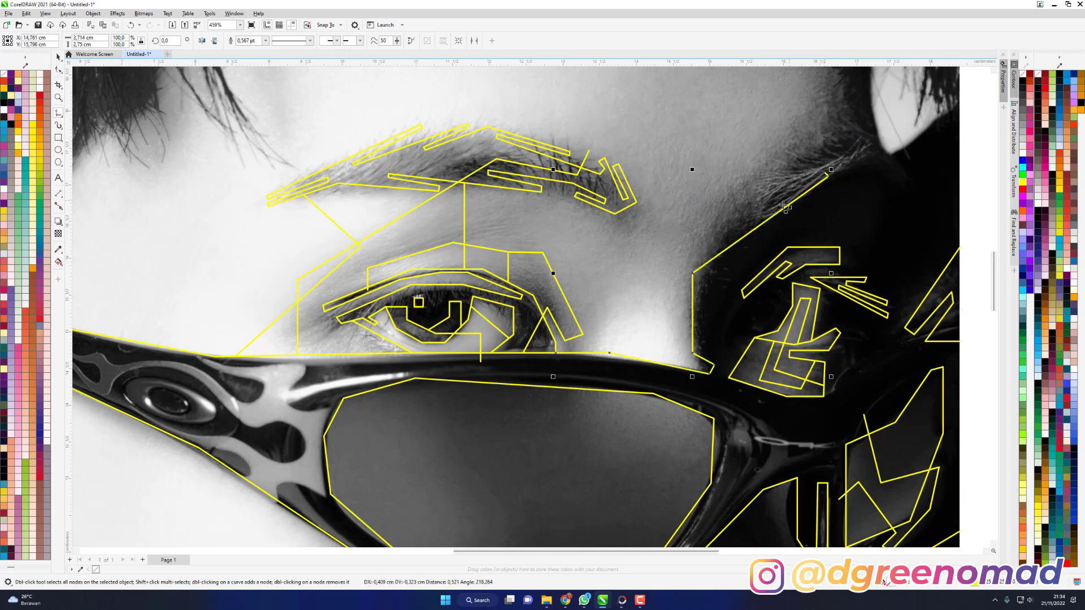
# Continue the line as narrow zigzag hair strips in the second eyebrow and on past the photo's edge, about 5.69 by 3.82 cm overall.
pyautogui.click(764, 216)
pyautogui.click(762, 210)
pyautogui.click(828, 170)
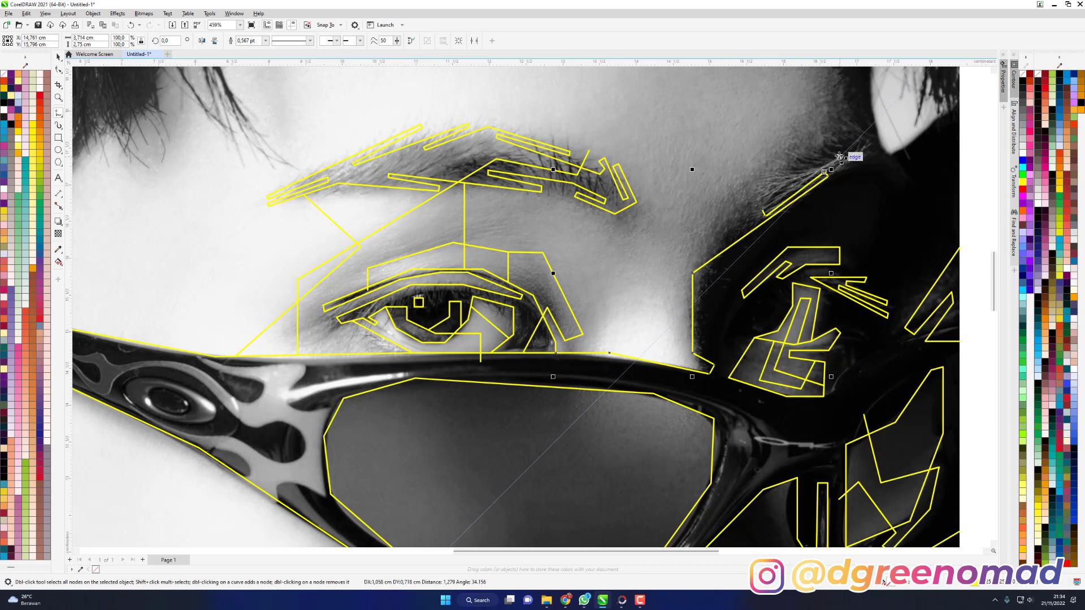
pyautogui.click(839, 150)
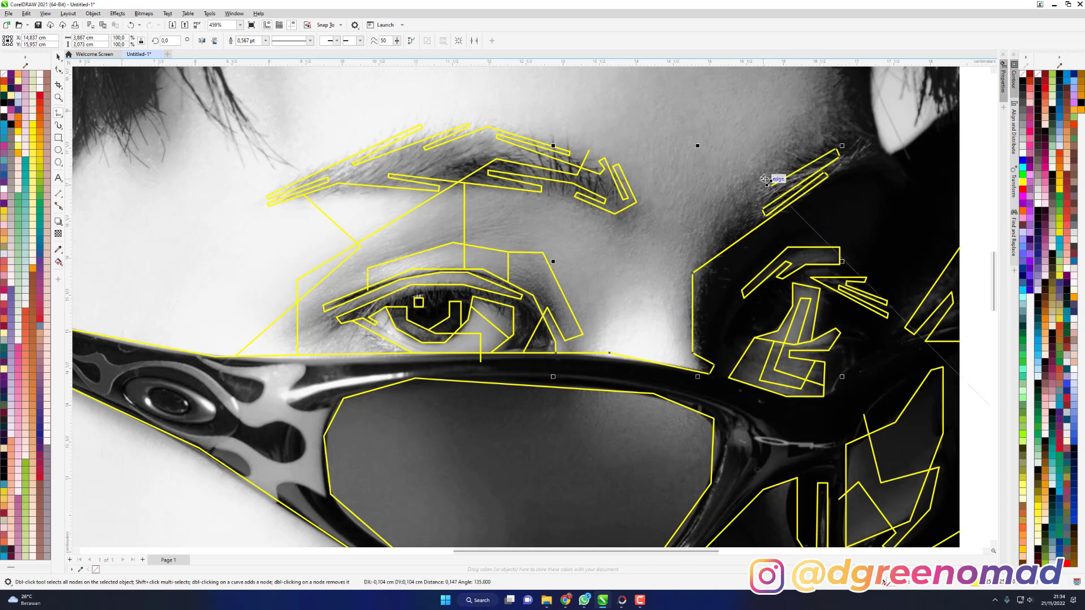
pyautogui.click(764, 180)
pyautogui.click(857, 115)
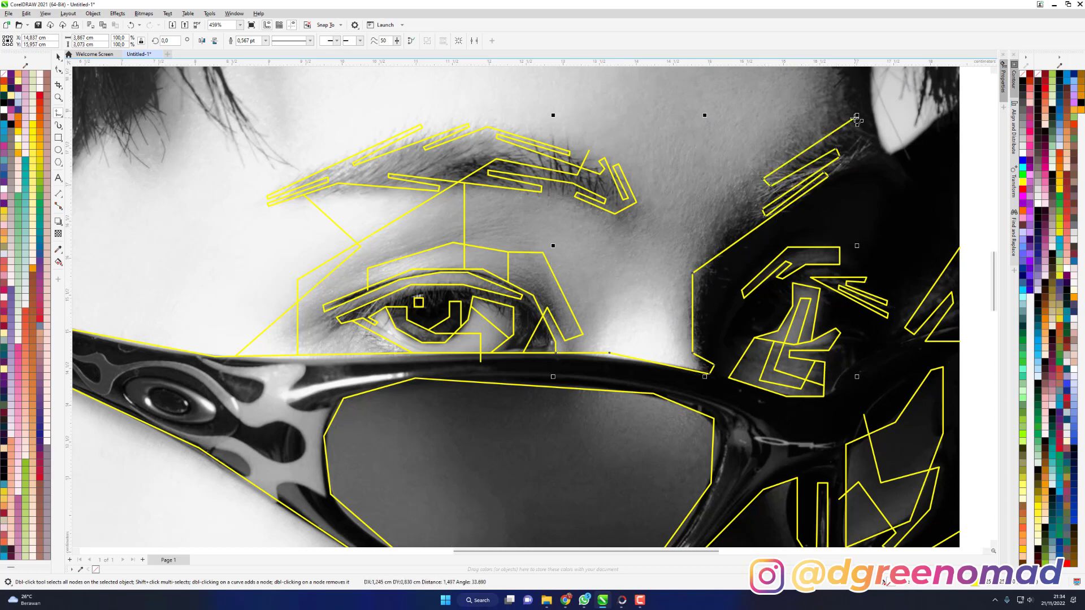
pyautogui.click(888, 151)
pyautogui.doubleClick(975, 93)
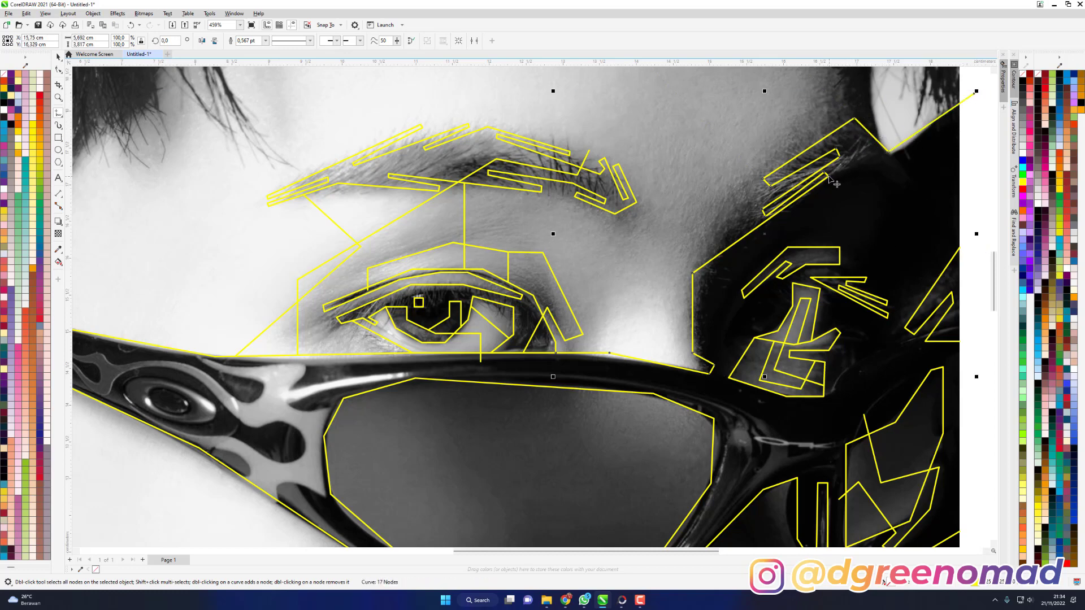
pyautogui.press('Escape')
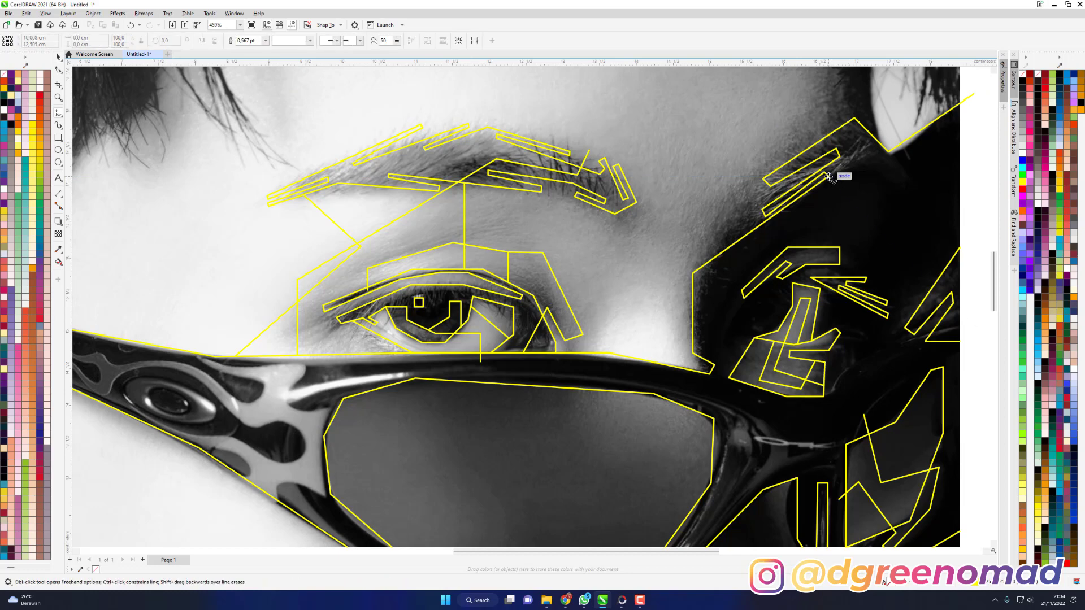
# Draw an outline around the second eyebrow's hair strips with a narrow inner-end strip and a tail towards the second eye, about 2.01 by 2.20 cm.
pyautogui.click(828, 176)
pyautogui.click(870, 143)
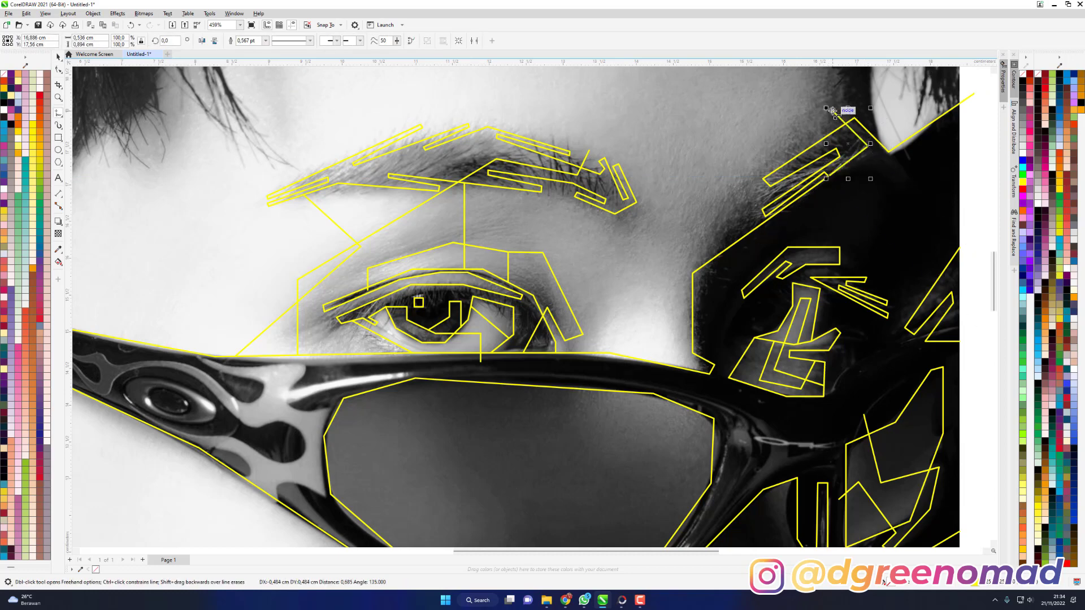
pyautogui.click(832, 110)
pyautogui.click(731, 186)
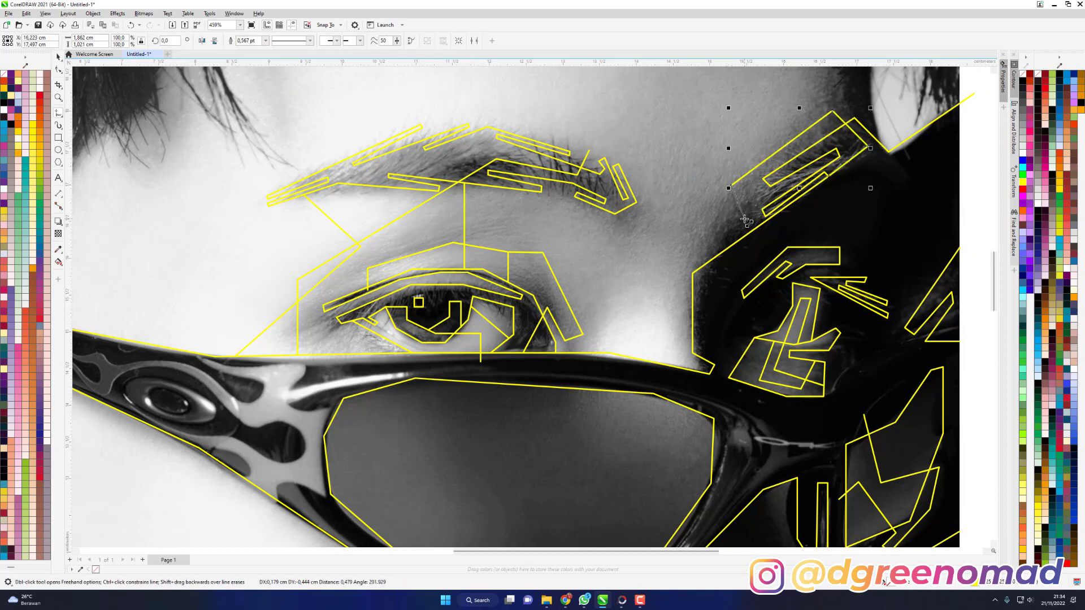
pyautogui.click(739, 224)
pyautogui.doubleClick(731, 196)
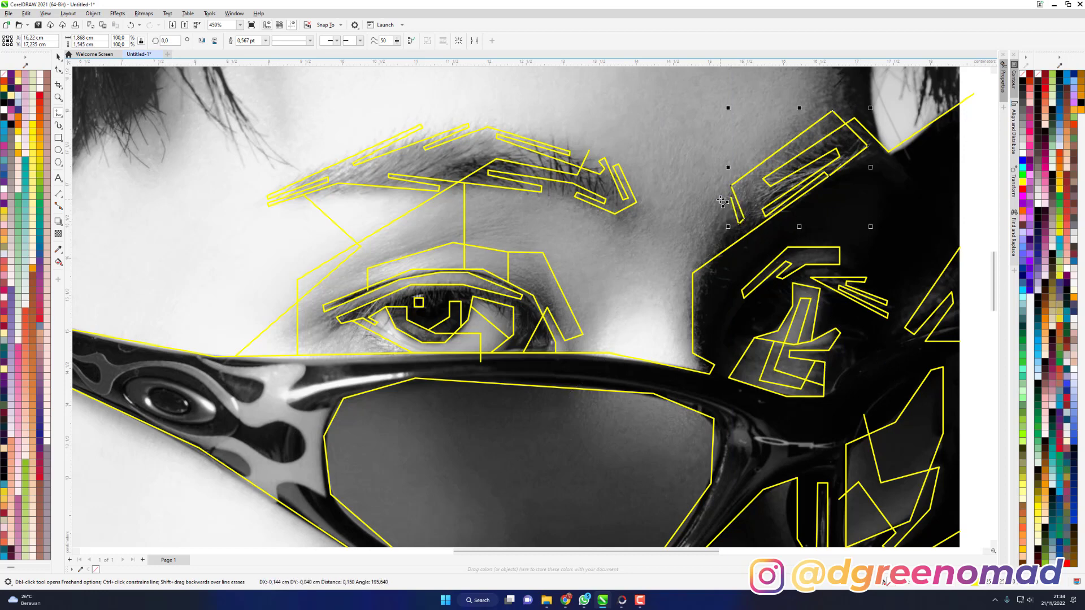
pyautogui.doubleClick(721, 198)
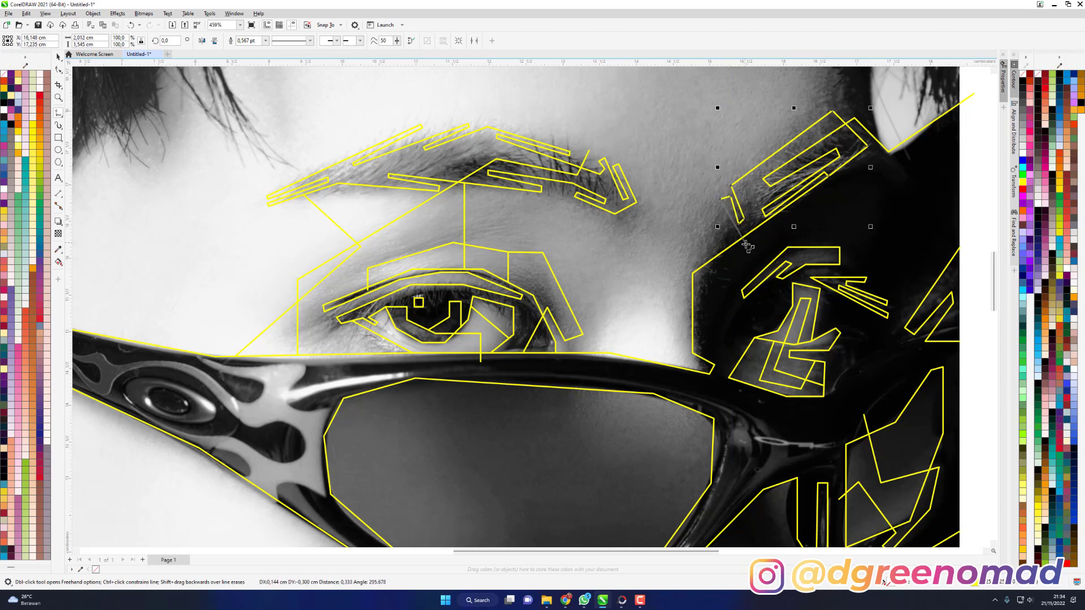
pyautogui.click(760, 272)
# Trace the shadow beside the second eye, about 0.72 by 1.14 cm, and link its lower corner to the second lens with a bent line about 0.47 cm wide.
pyautogui.scroll(-2, 751, 237)
pyautogui.scroll(2, 735, 316)
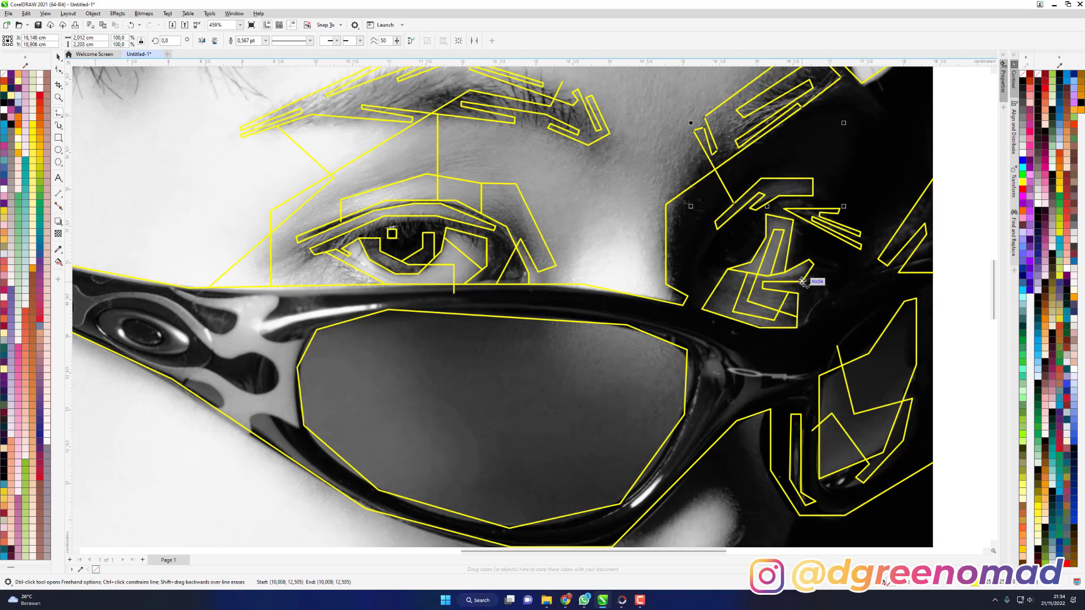
pyautogui.click(823, 256)
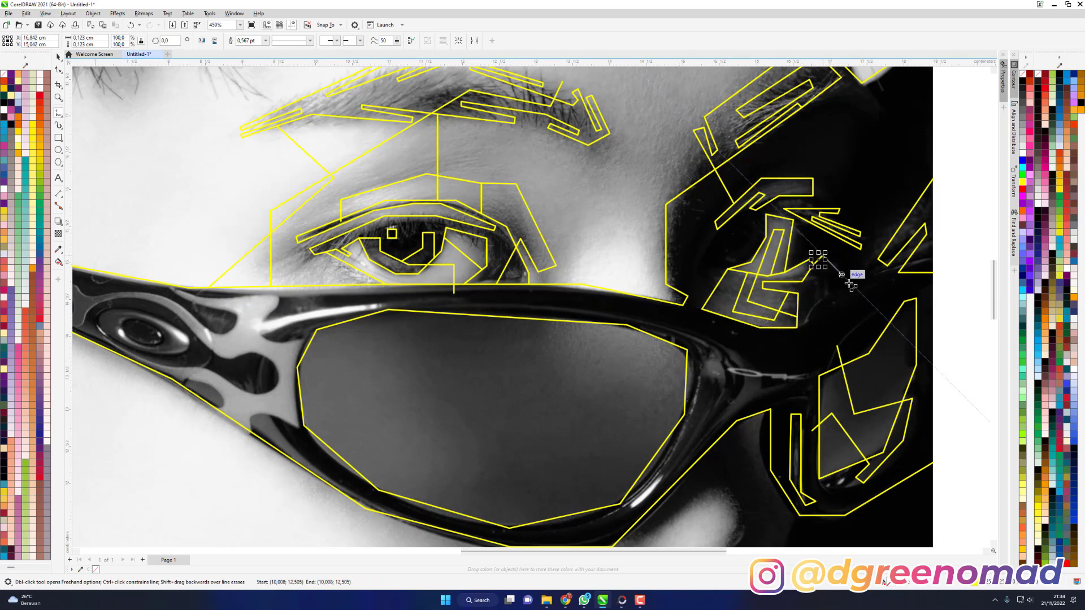
pyautogui.click(851, 289)
pyautogui.click(800, 335)
pyautogui.click(799, 335)
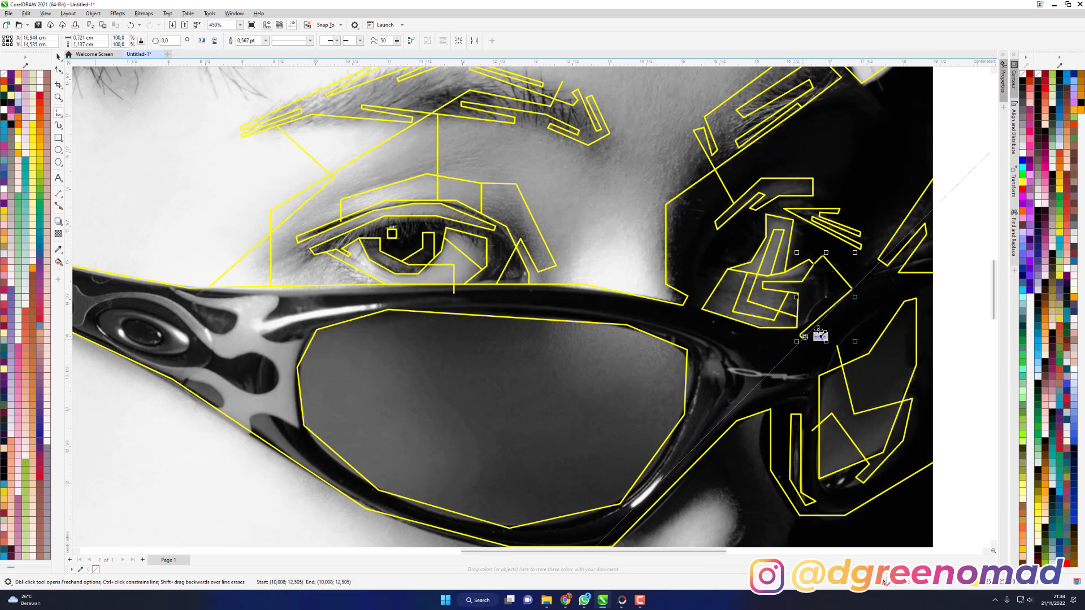
pyautogui.click(802, 338)
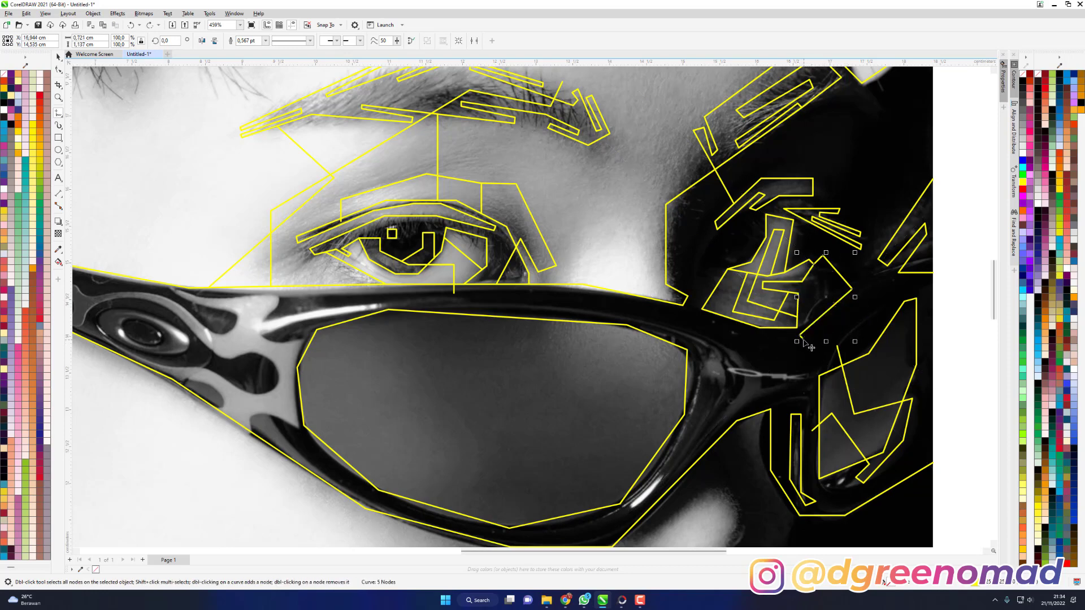
pyautogui.press('Escape')
pyautogui.click(802, 338)
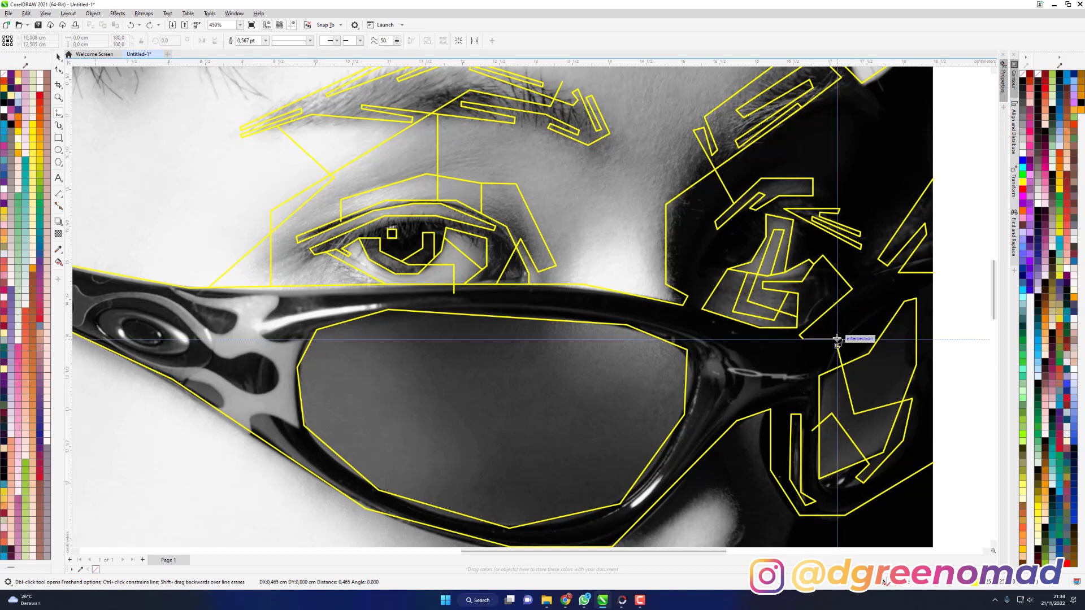
pyautogui.doubleClick(837, 340)
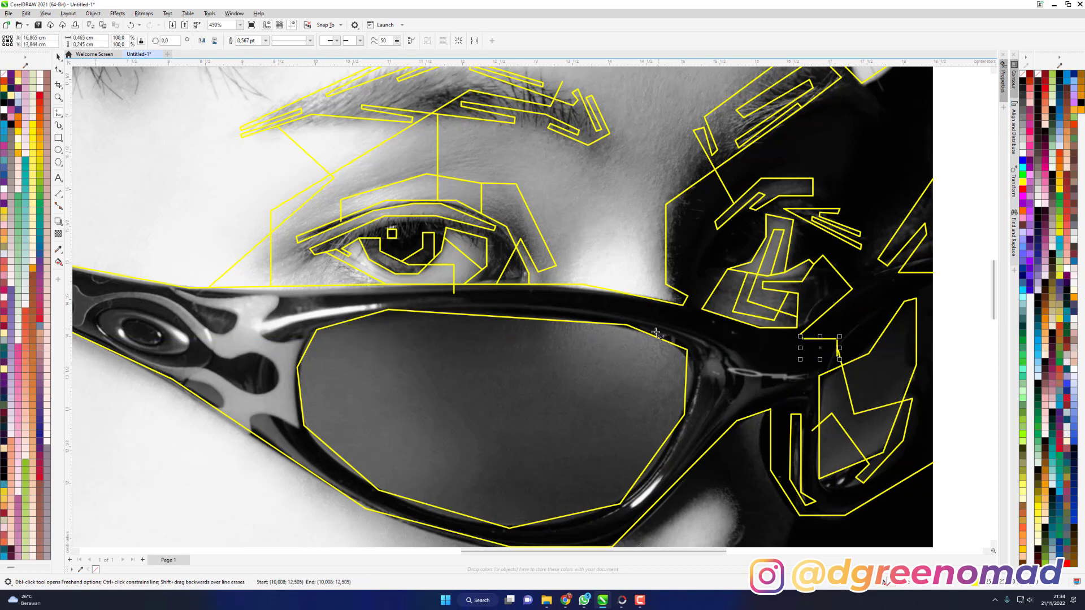
# Trace the highlight strip around the first lens's nose-side rim and extend it diagonally across the lens to its upper edge, about 2.50 by 3.08 cm.
pyautogui.press('F10')
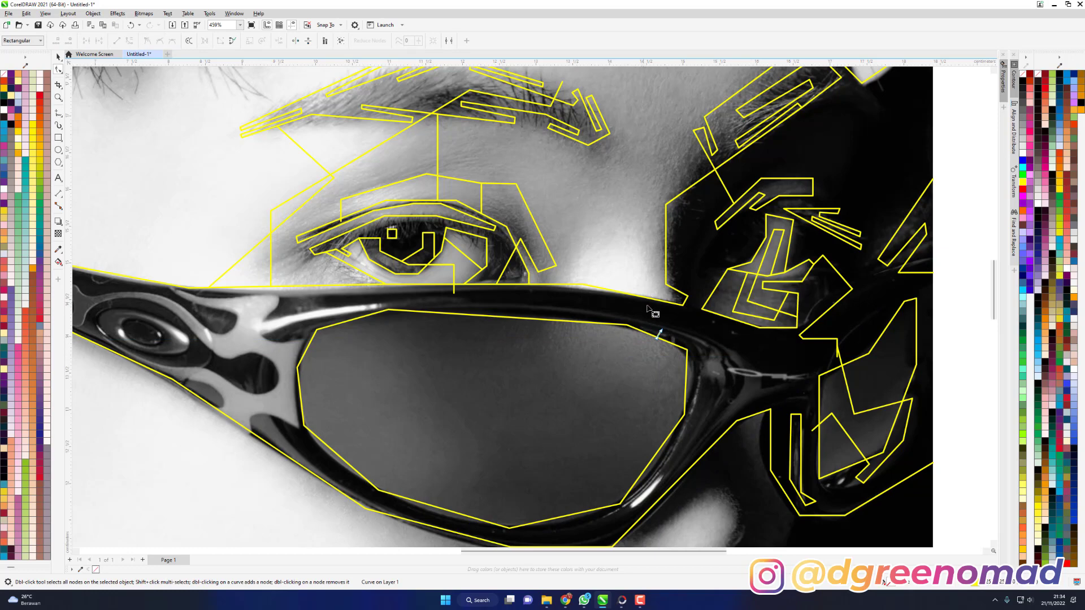
pyautogui.press('space')
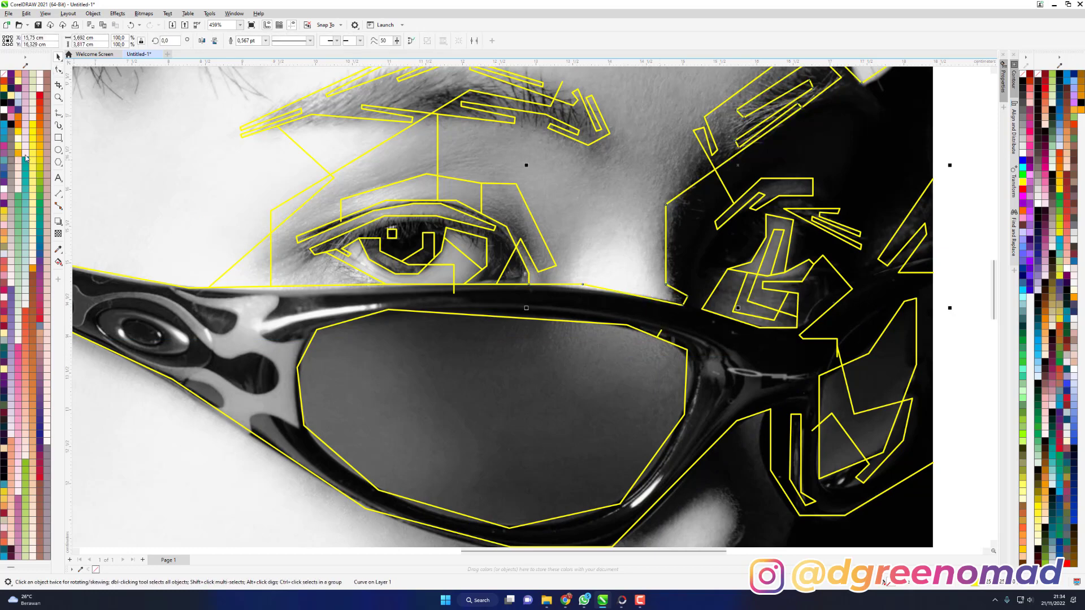
pyautogui.click(58, 112)
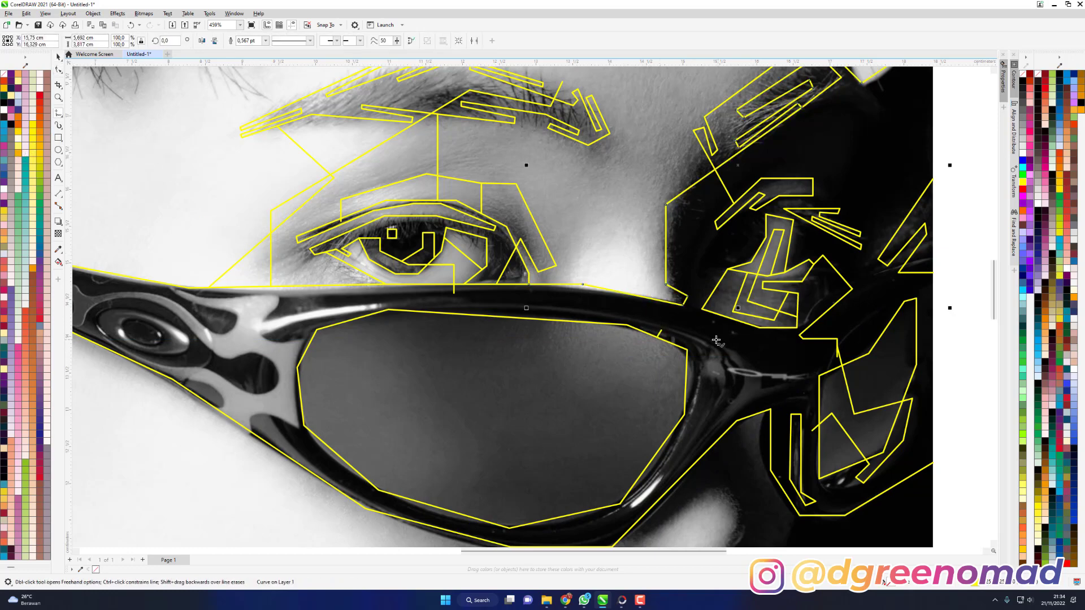
pyautogui.click(662, 330)
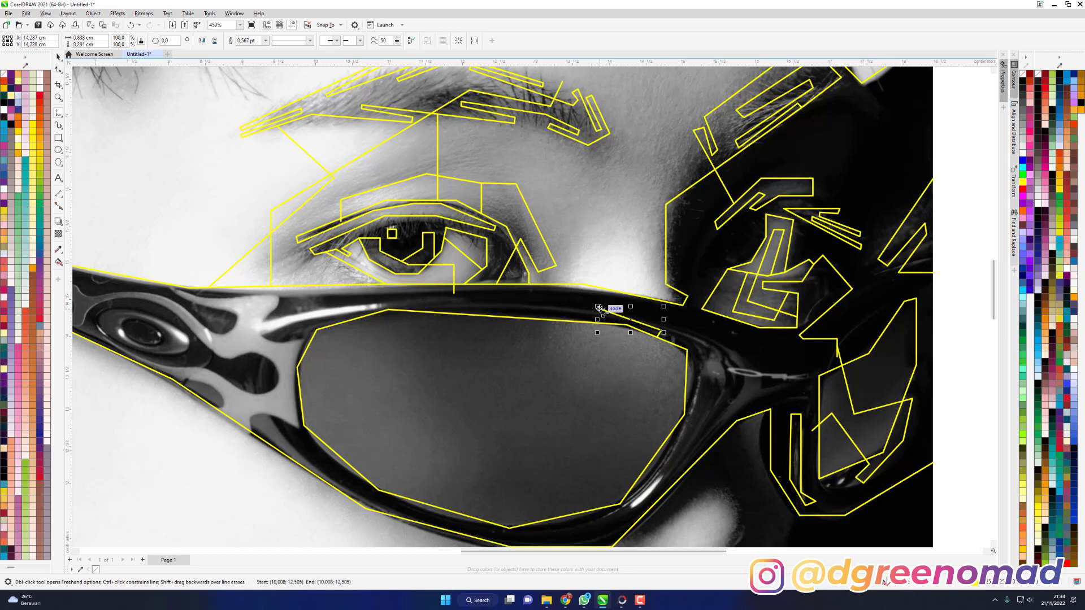
pyautogui.click(601, 307)
pyautogui.click(725, 346)
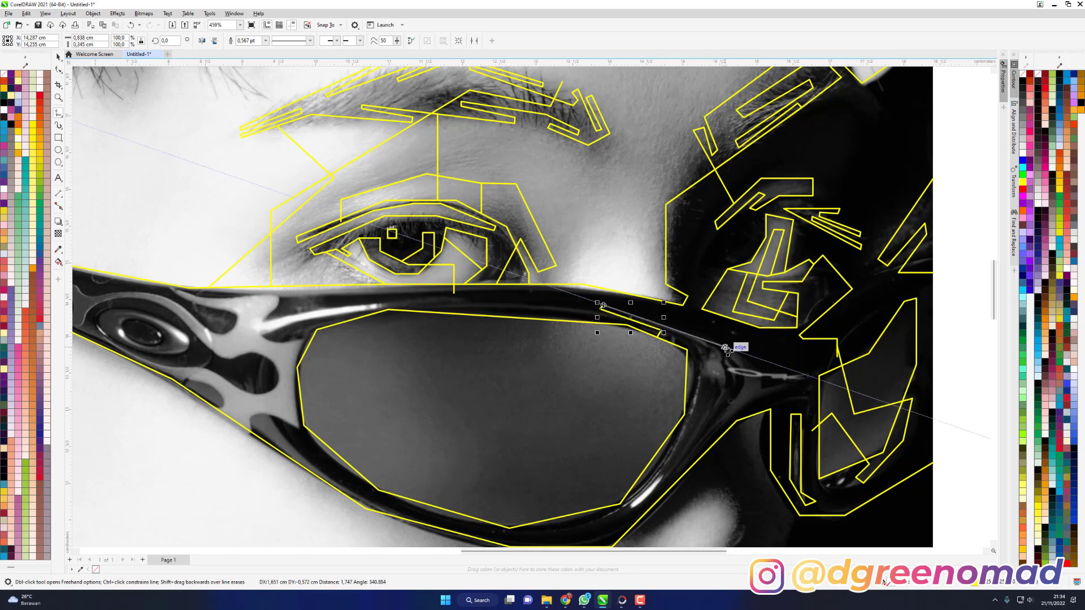
pyautogui.click(725, 414)
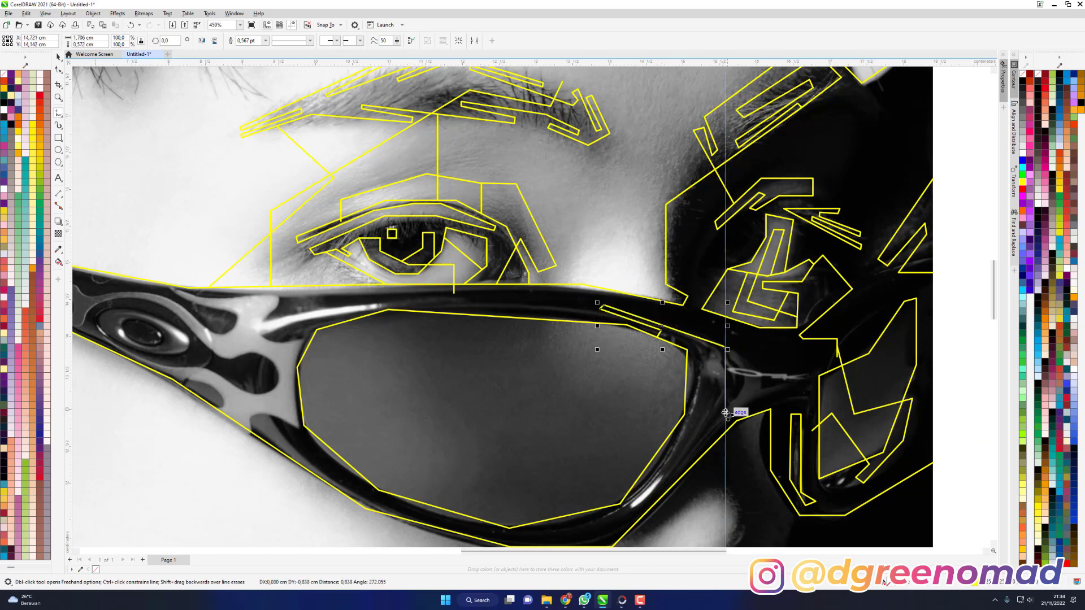
pyautogui.click(611, 532)
pyautogui.click(676, 441)
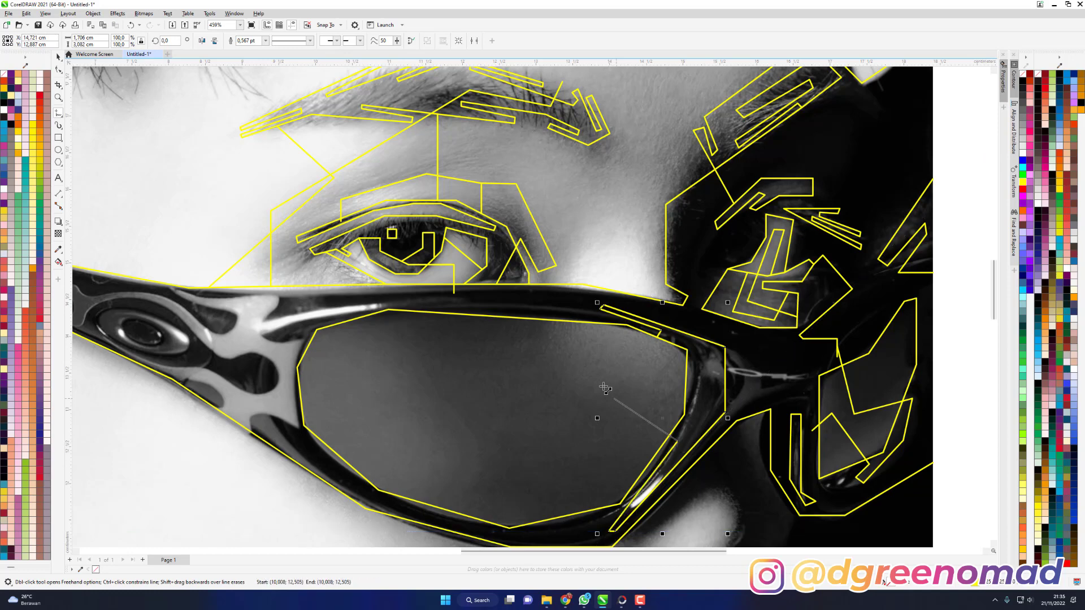
pyautogui.click(542, 319)
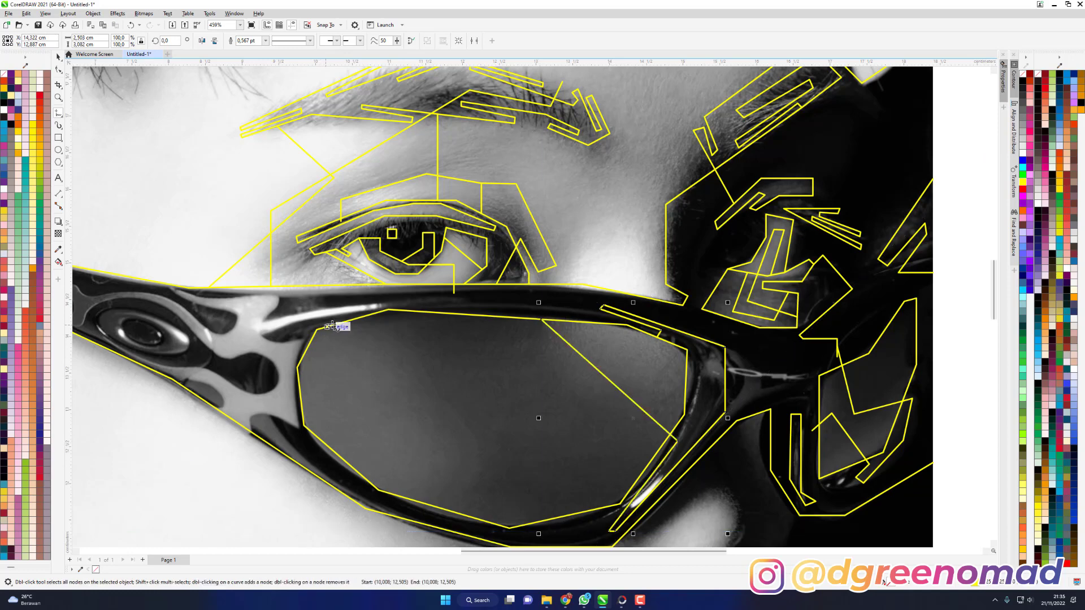
# Draw a diagonal line across the first lens from frame edge to frame edge and a right-angled line inside the lens, about 2.32 by 1.77 cm.
pyautogui.click(359, 285)
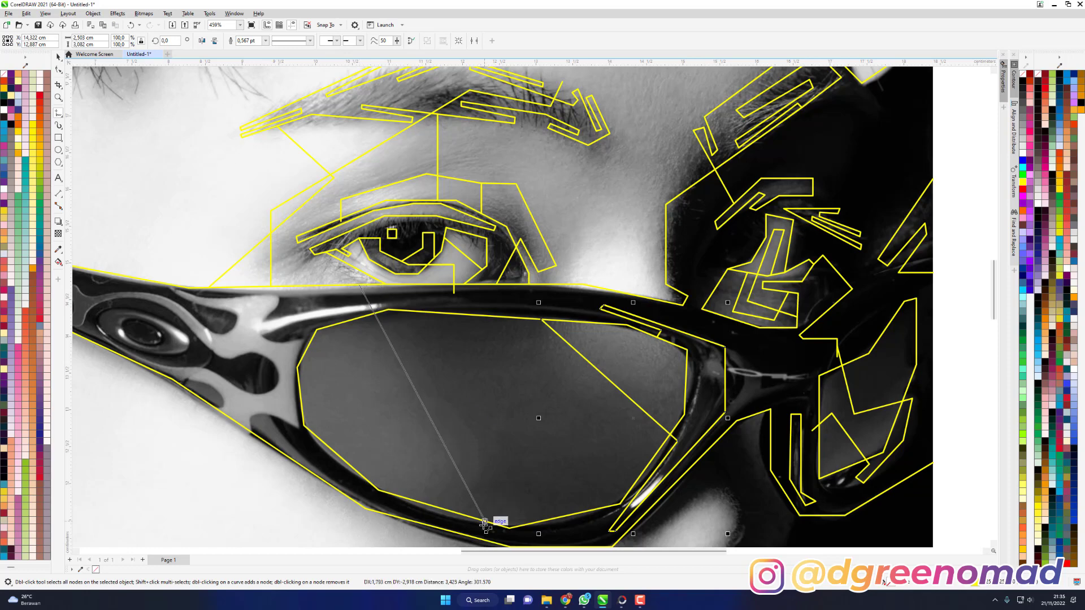
pyautogui.click(480, 541)
pyautogui.moveTo(304, 354)
pyautogui.mouseDown()
pyautogui.moveTo(470, 354)
pyautogui.moveTo(468, 485)
pyautogui.moveTo(268, 458)
pyautogui.moveTo(300, 480)
pyautogui.moveTo(330, 471)
pyautogui.moveTo(298, 483)
pyautogui.mouseUp()
# Draw a bent line under the first eye's outer white, about 0.84 by 0.62 cm, and a horizontal line about 0.63 cm from its outer corner outward.
pyautogui.scroll(3, 394, 220)
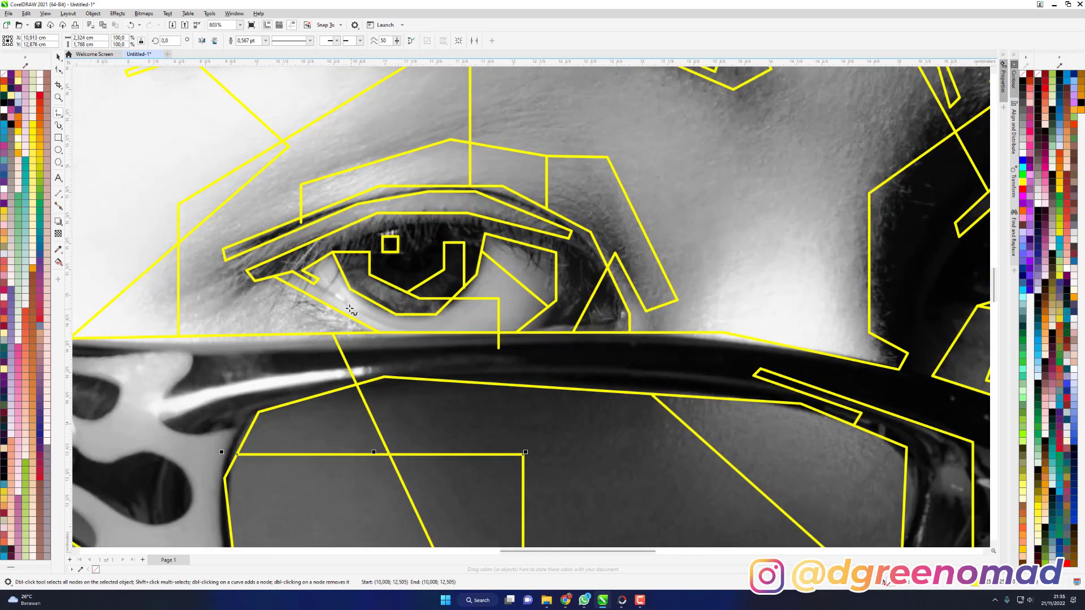
pyautogui.click(350, 266)
pyautogui.doubleClick(327, 279)
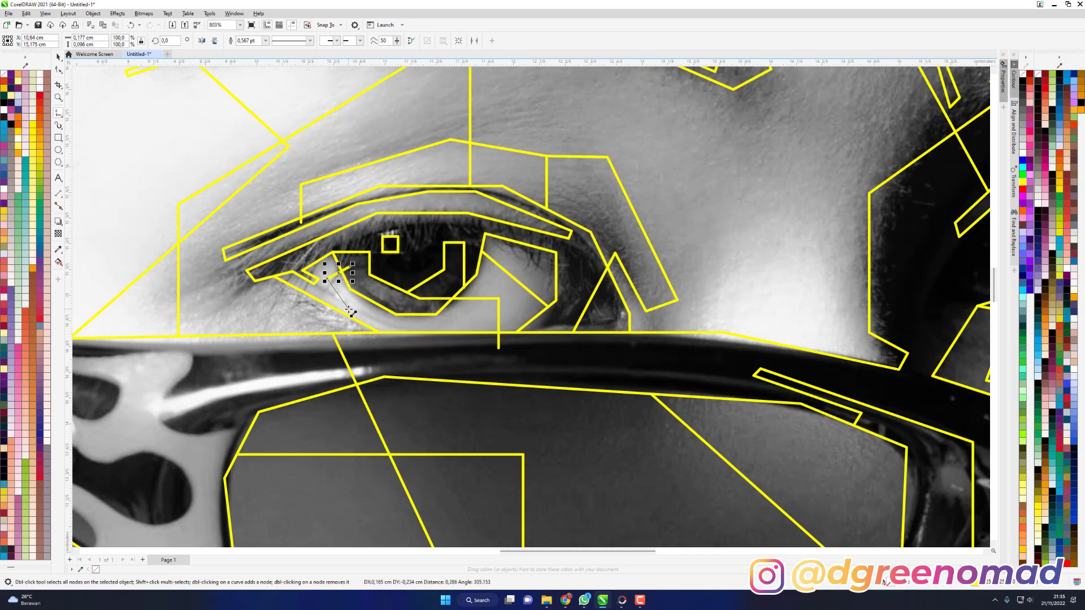
pyautogui.click(350, 307)
pyautogui.click(440, 351)
pyautogui.scroll(-2, 440, 349)
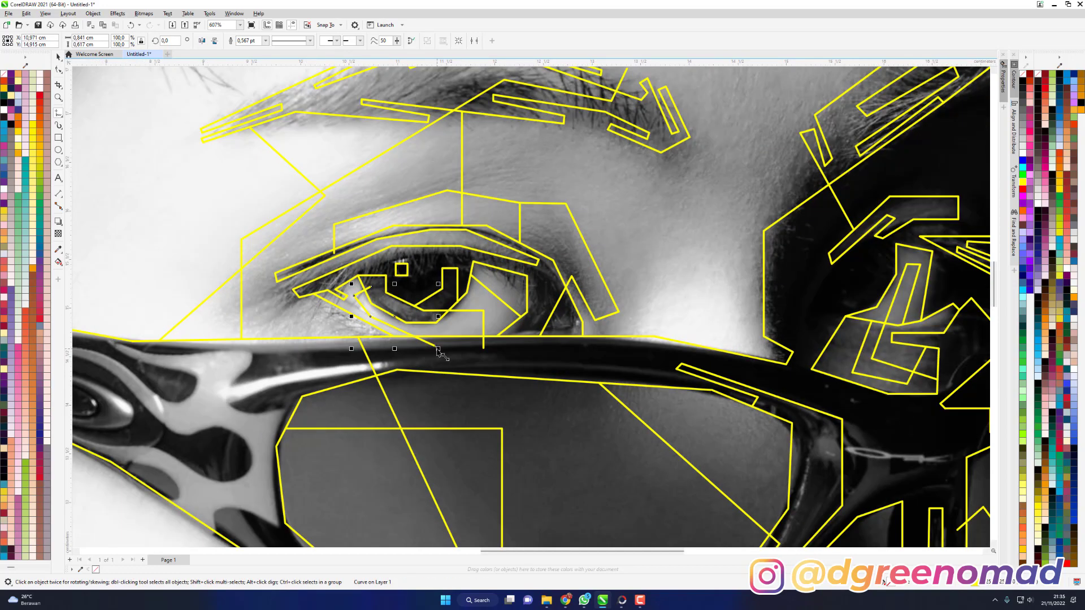
pyautogui.scroll(1, 339, 270)
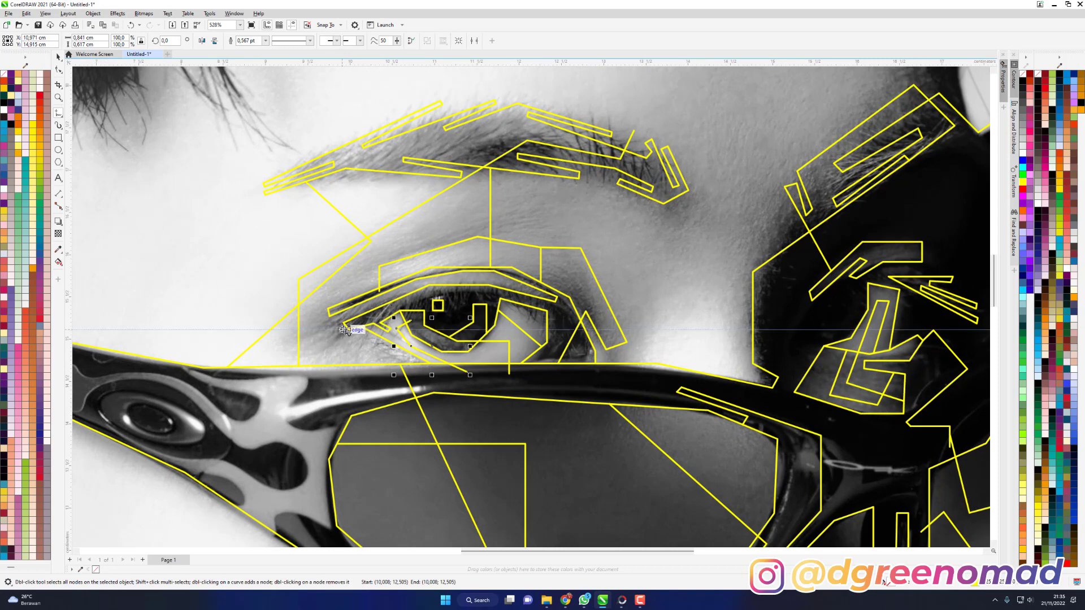
pyautogui.moveTo(344, 323); pyautogui.dragTo(286, 322)
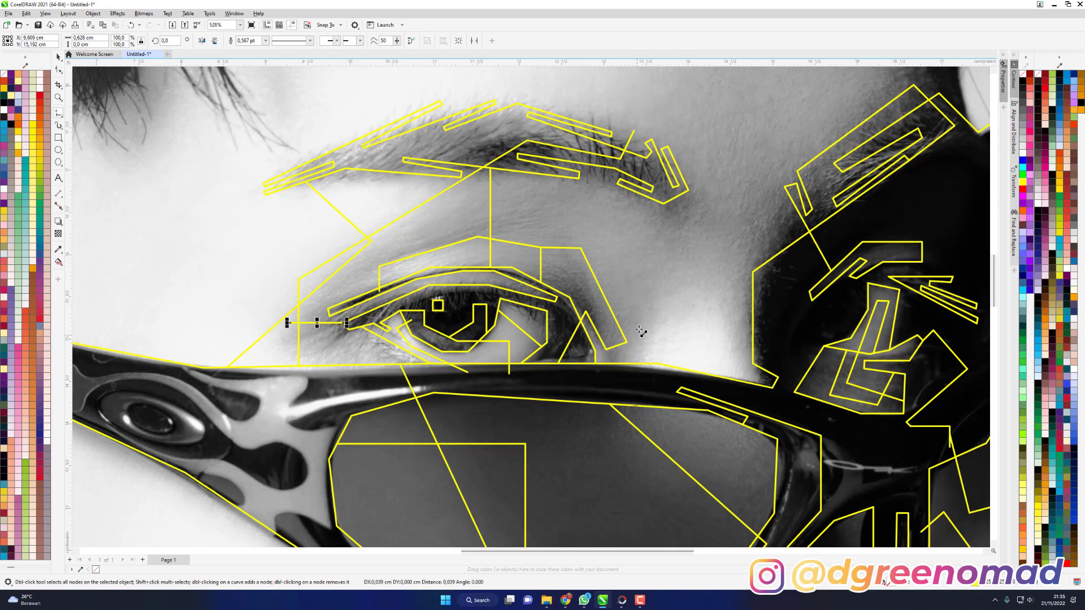
pyautogui.moveTo(645, 357); pyautogui.dragTo(620, 273)
pyautogui.keyDown('ctrl'); pyautogui.click(634, 236); pyautogui.keyUp('ctrl')
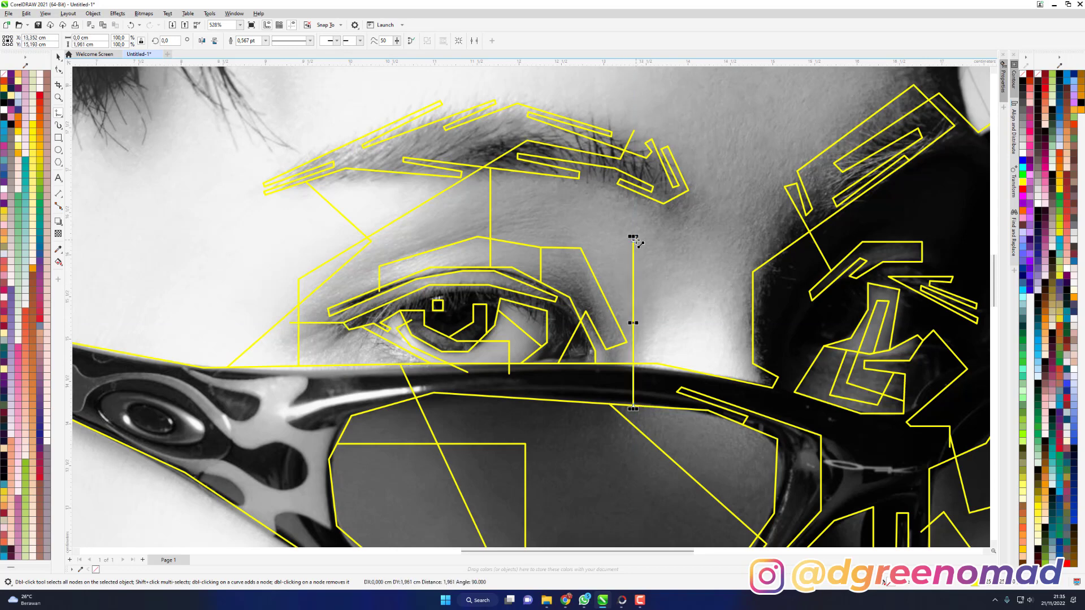
pyautogui.press('Delete')
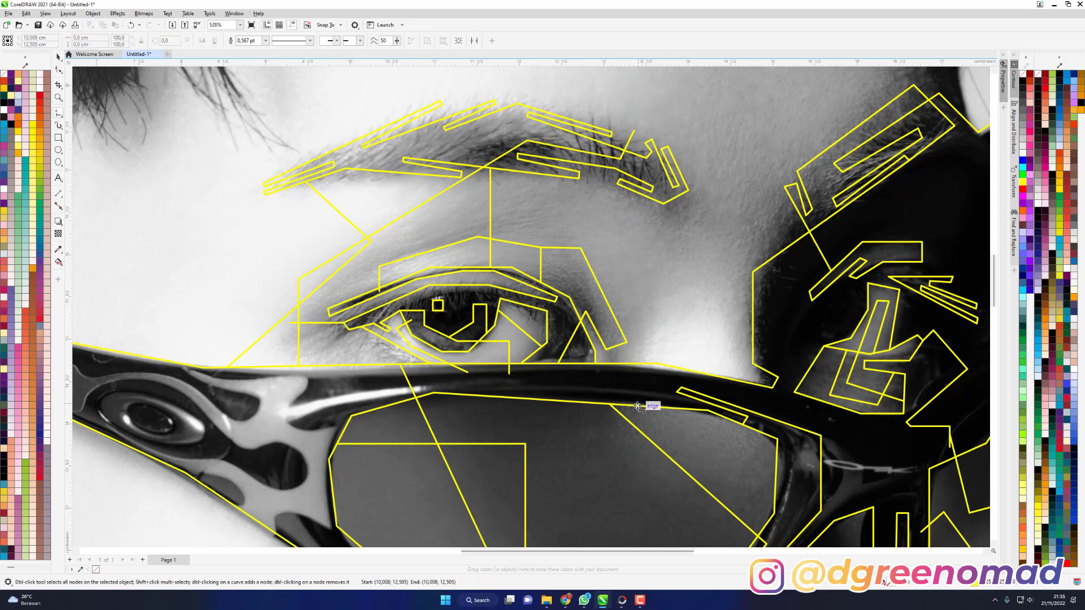
# Draw a bent line from the first lens's upper edge up to brow level and diagonally across the nose bridge, about 1.63 by 1.93 cm.
pyautogui.moveTo(639, 405); pyautogui.dragTo(639, 245)
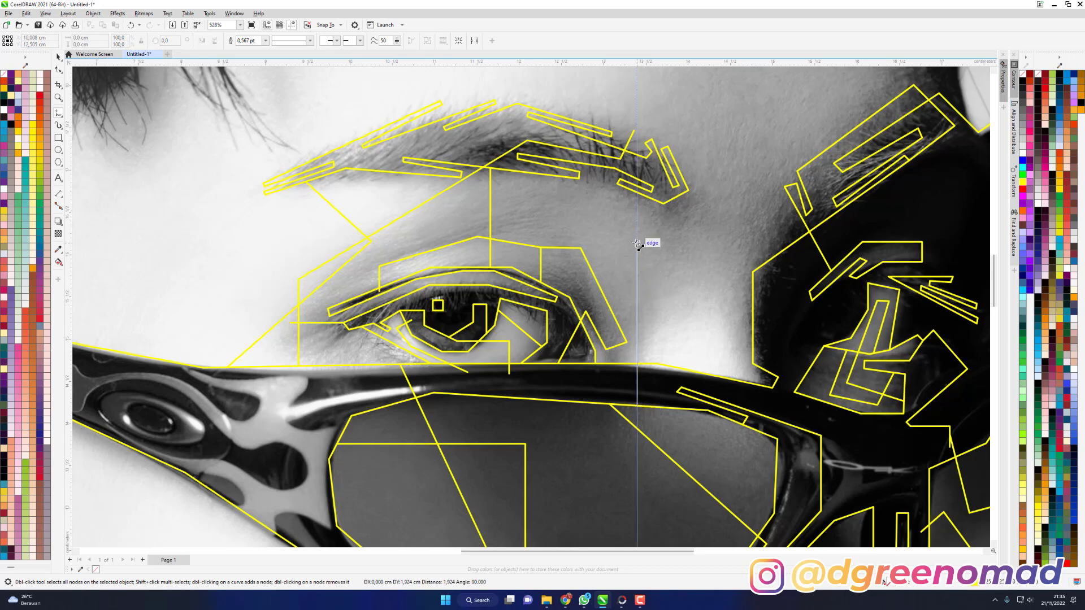
pyautogui.doubleClick(637, 243)
pyautogui.doubleClick(677, 242)
pyautogui.click(775, 347)
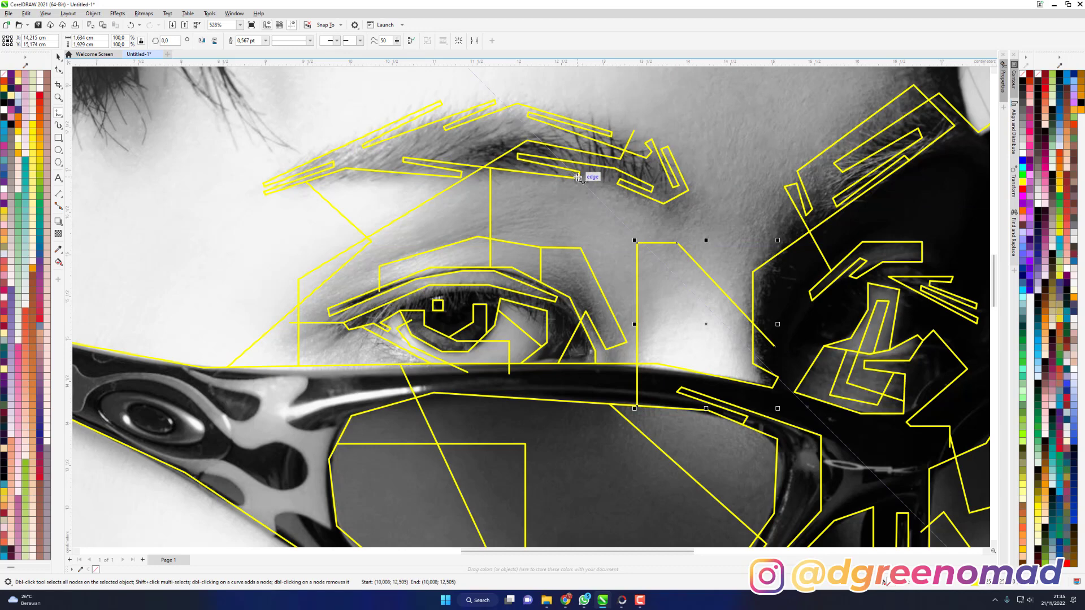
# Draw a bent line from the first eyebrow's underside diagonally toward the nose and straight down to the sunglasses frame, about 1.1 by 2.4 cm.
pyautogui.moveTo(577, 177); pyautogui.dragTo(677, 299)
pyautogui.click(678, 299)
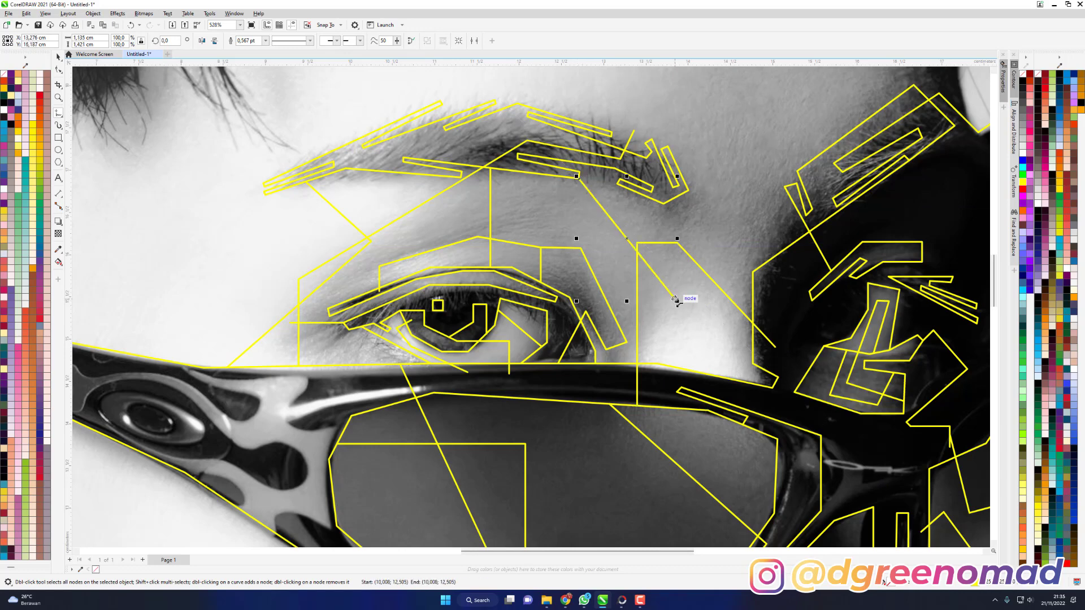
pyautogui.click(673, 382)
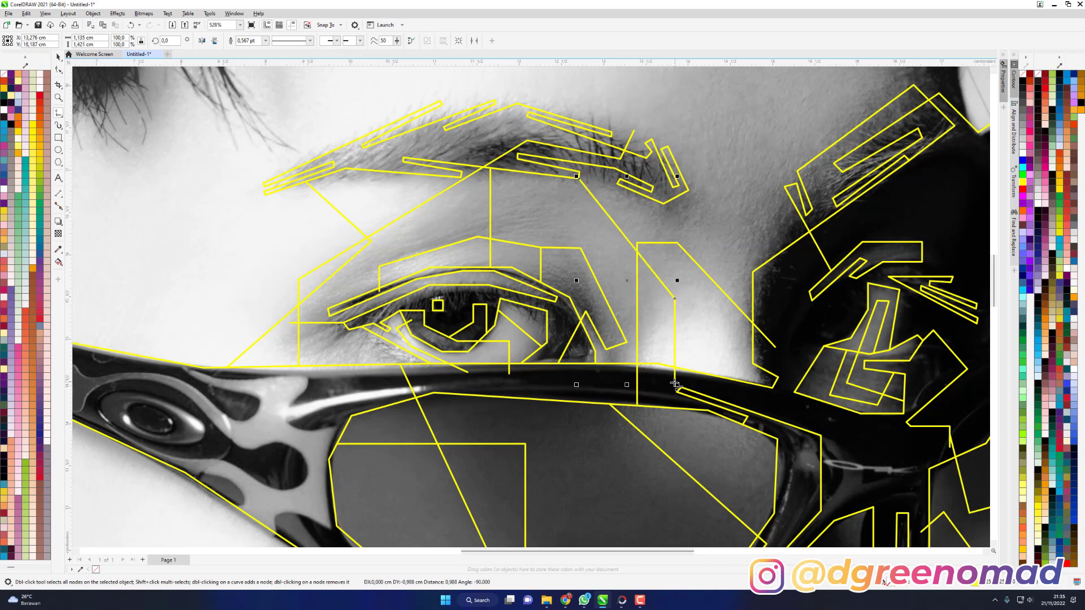
pyautogui.press('space')
pyautogui.press('space')
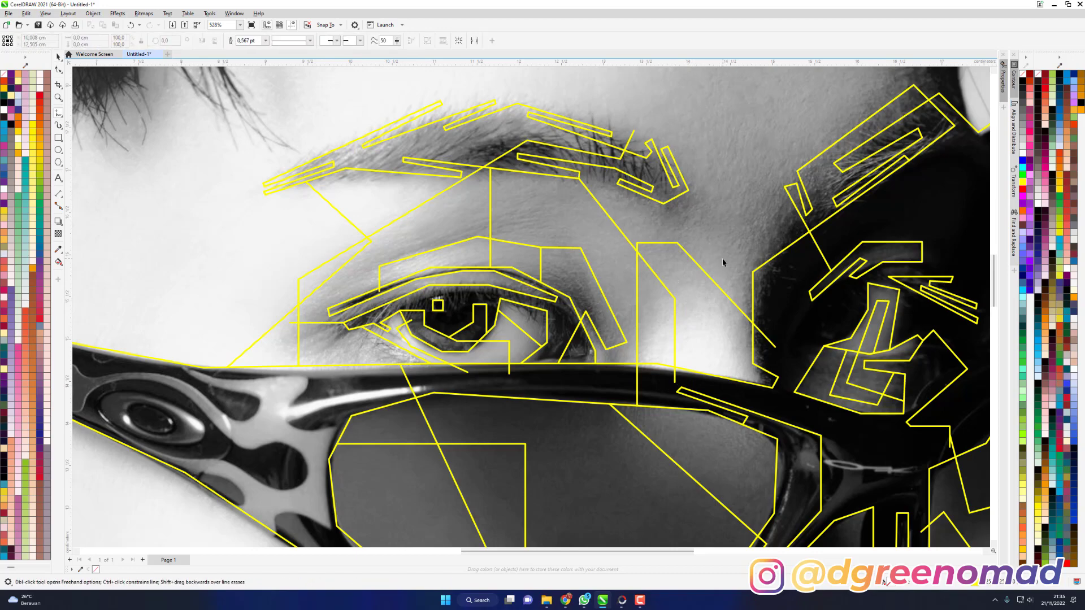
# Link the eyebrows with a horizontal line about 1.22 cm long and draw a bent line from the nose bridge up the forehead, about 3.24 by 4.78 cm.
pyautogui.click(688, 191)
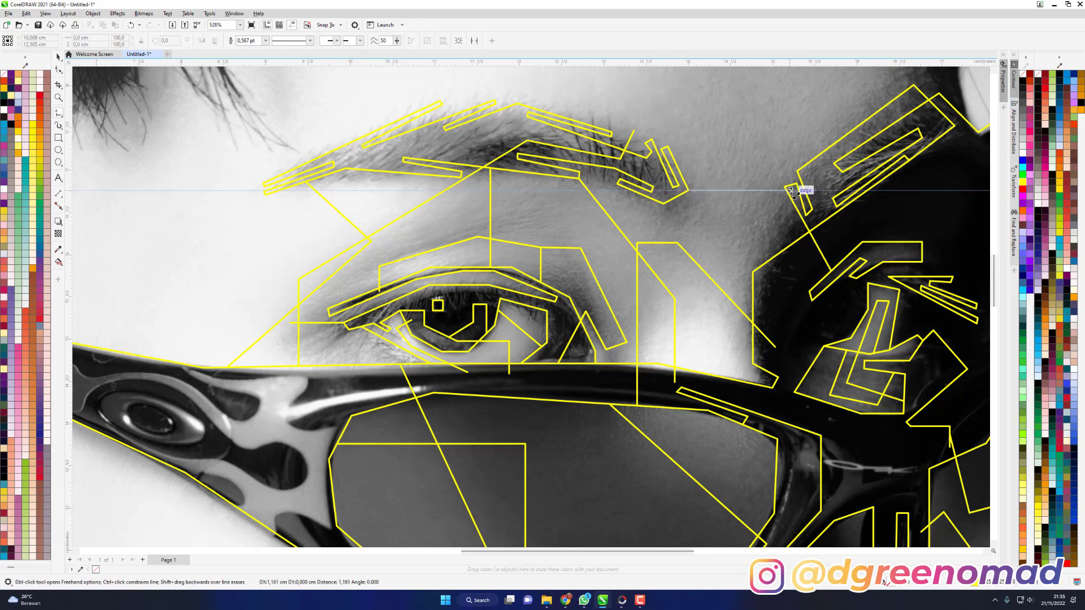
pyautogui.click(805, 191)
pyautogui.scroll(-3, 806, 187)
pyautogui.scroll(1, 714, 203)
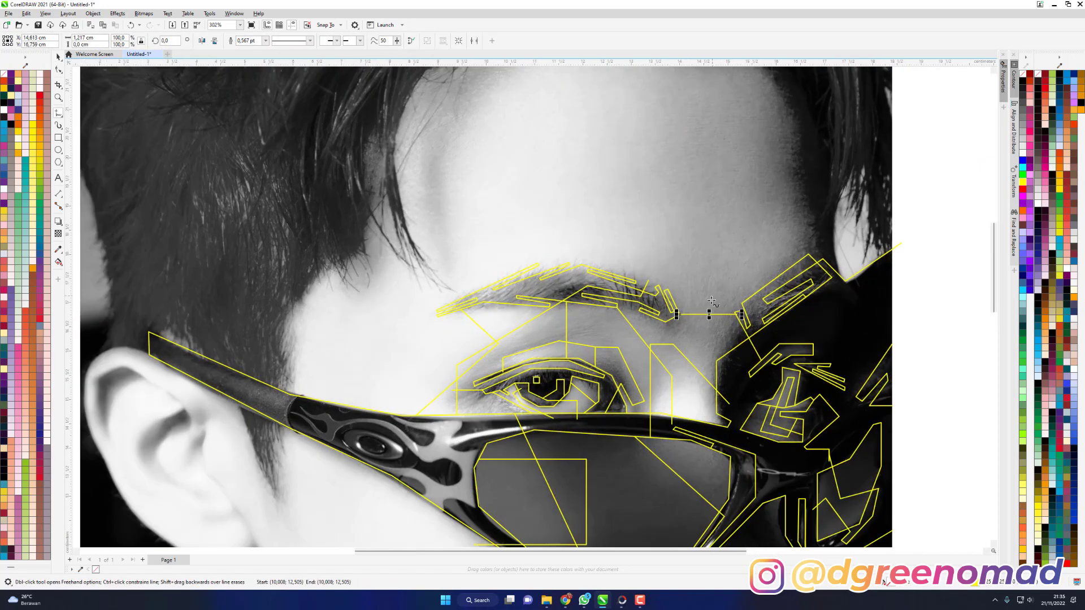
pyautogui.click(672, 375)
pyautogui.click(784, 147)
pyautogui.click(782, 145)
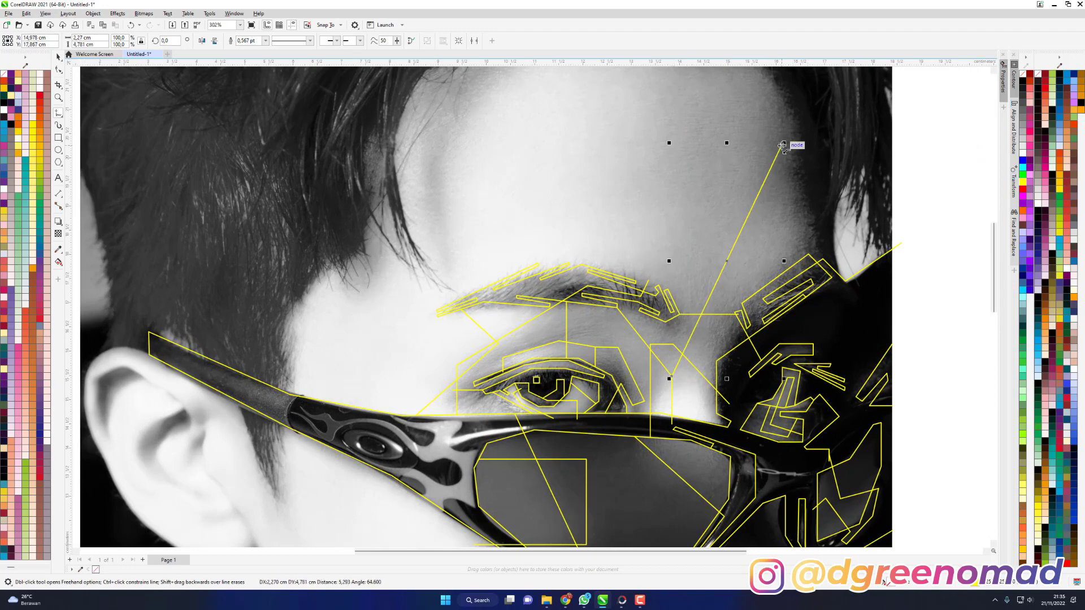
pyautogui.click(830, 143)
# Trace the forehead's edge from the second eyebrow up and across the upper hairline, including a thin hair strand, about 8.40 by 5.08 cm.
pyautogui.scroll(-2, 836, 322)
pyautogui.scroll(1, 836, 242)
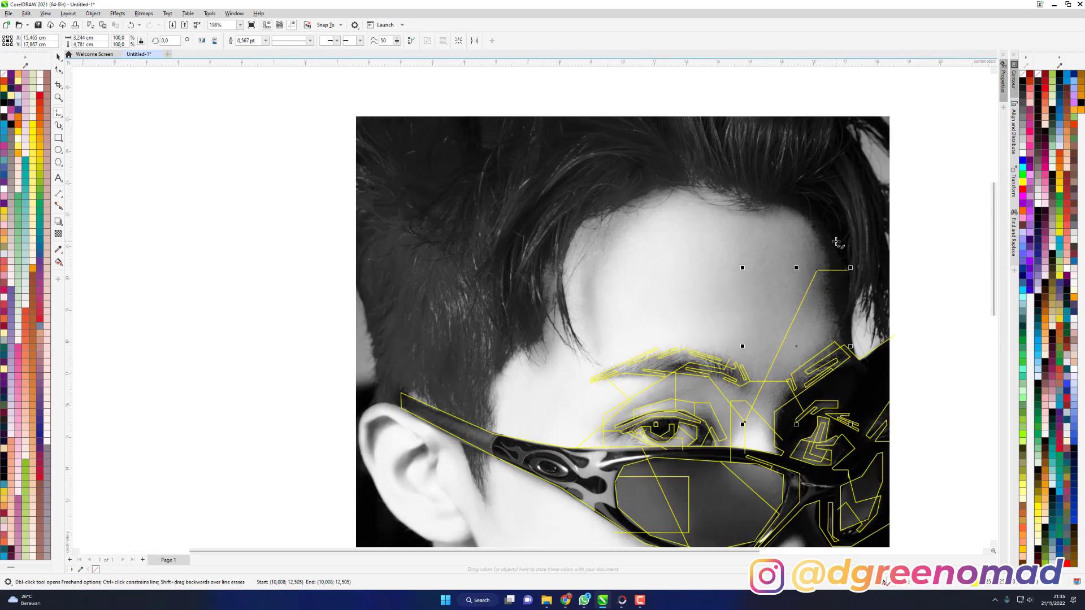
pyautogui.click(846, 346)
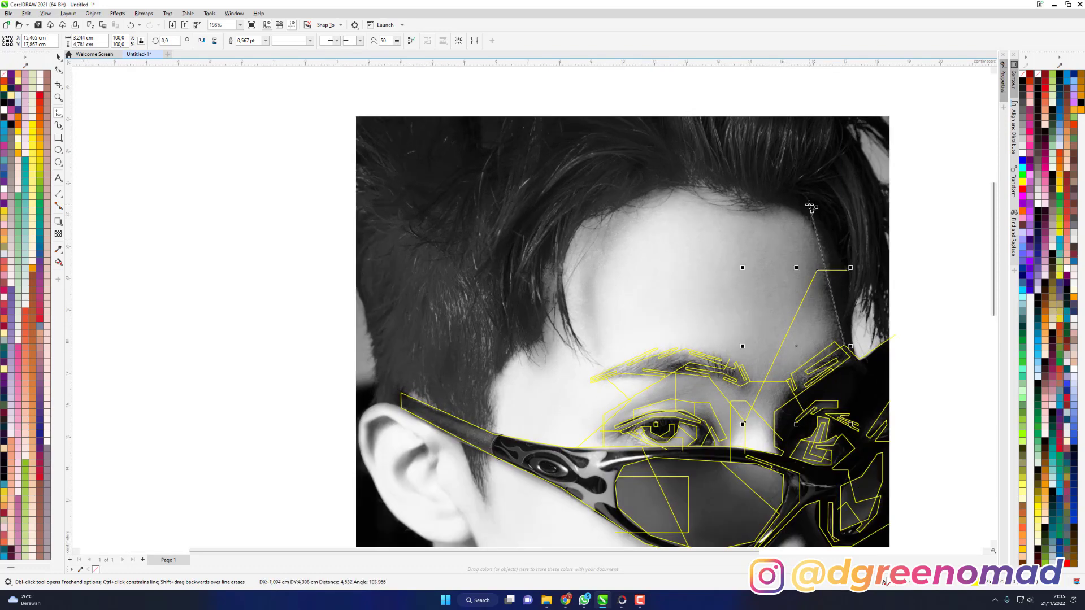
pyautogui.click(771, 203)
pyautogui.scroll(2, 772, 203)
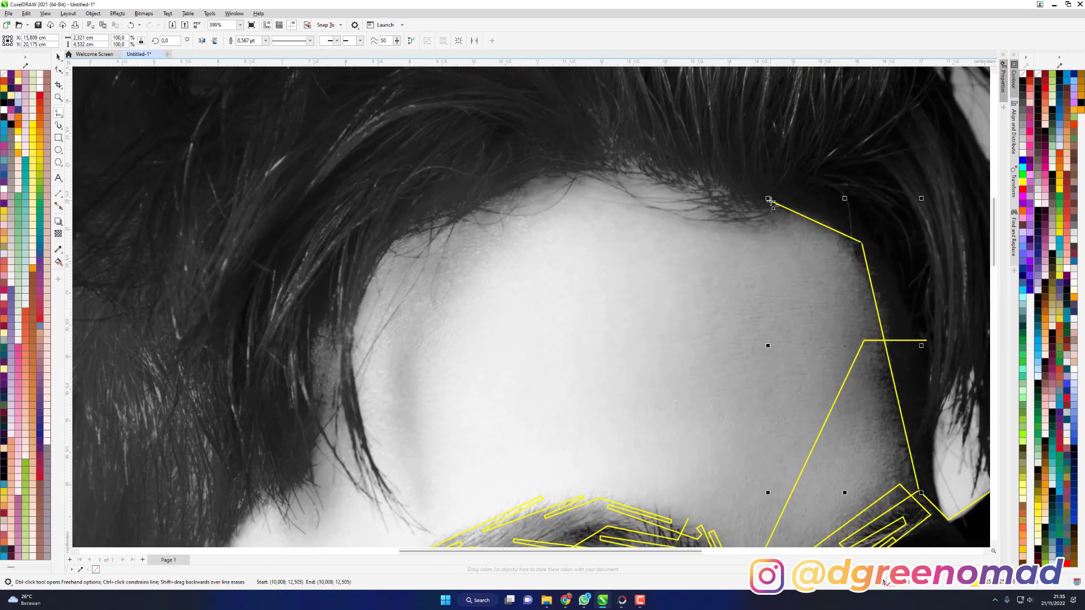
pyautogui.click(636, 203)
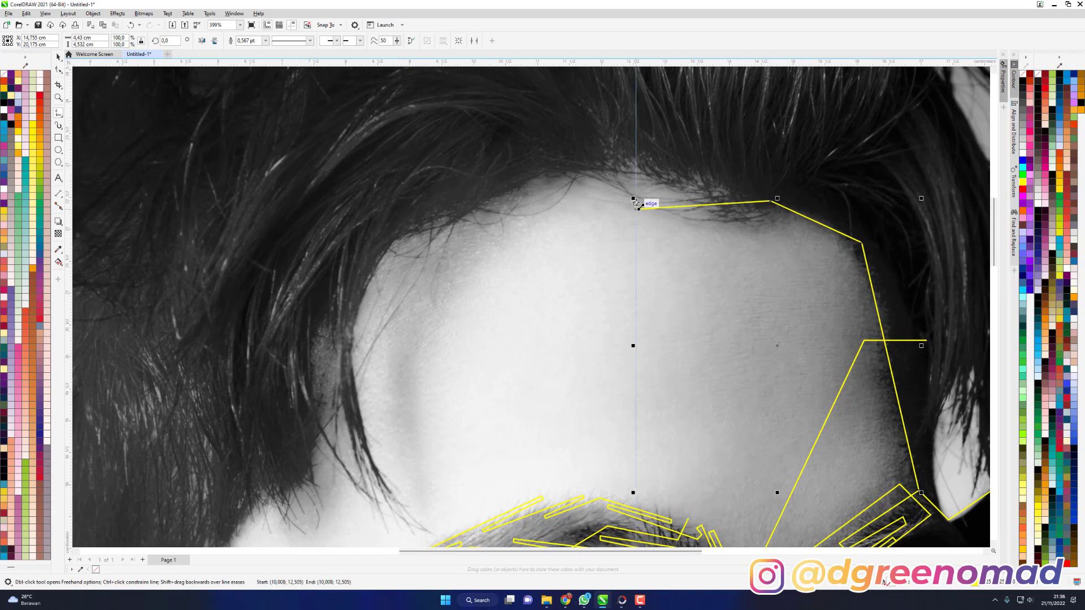
pyautogui.click(746, 192)
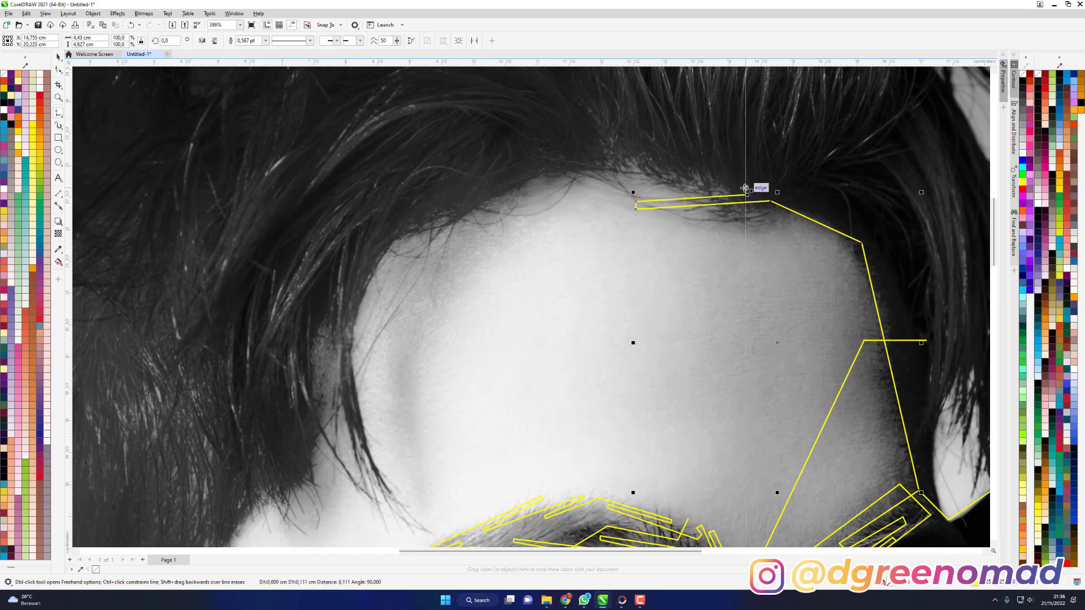
pyautogui.click(548, 164)
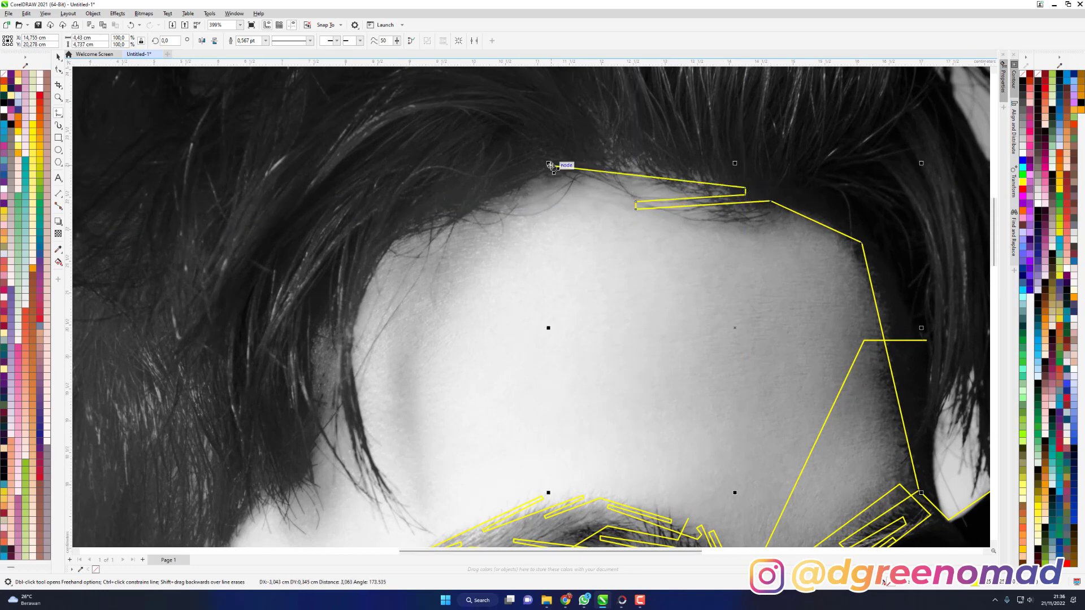
pyautogui.click(386, 261)
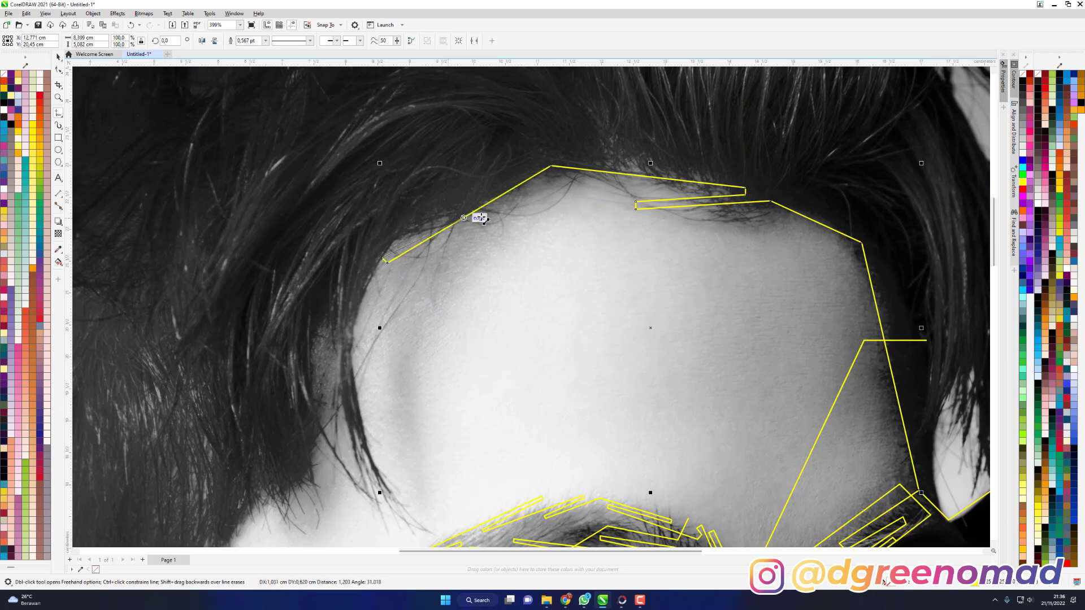
# Continue the forehead outline around a thin strand at its upper corner and along the first strand beside the temple, reaching about 8.93 by 5.49 cm overall.
pyautogui.click(484, 196)
pyautogui.click(476, 188)
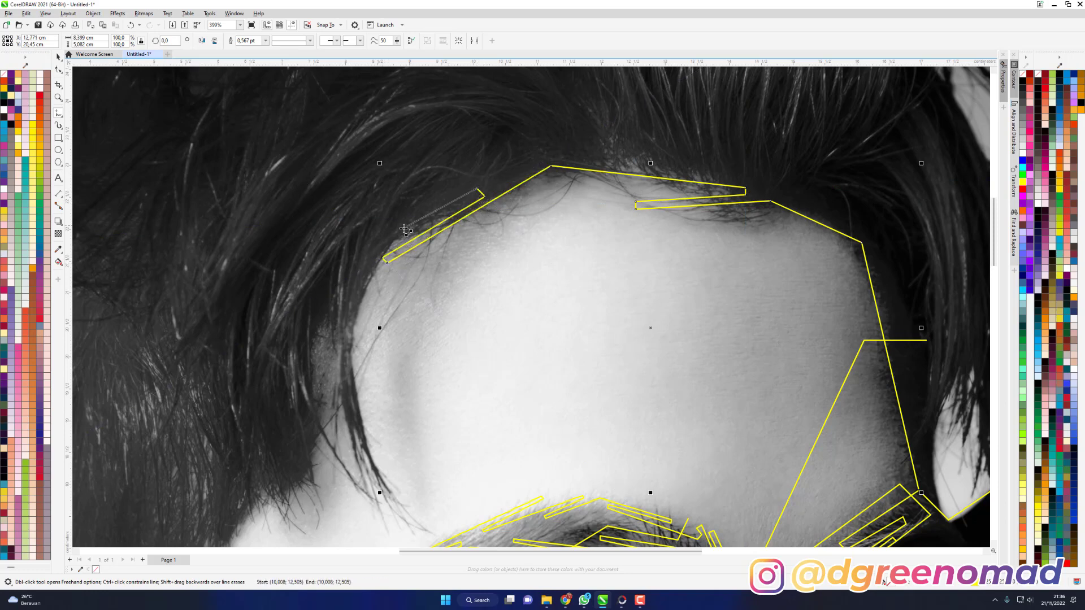
pyautogui.click(350, 323)
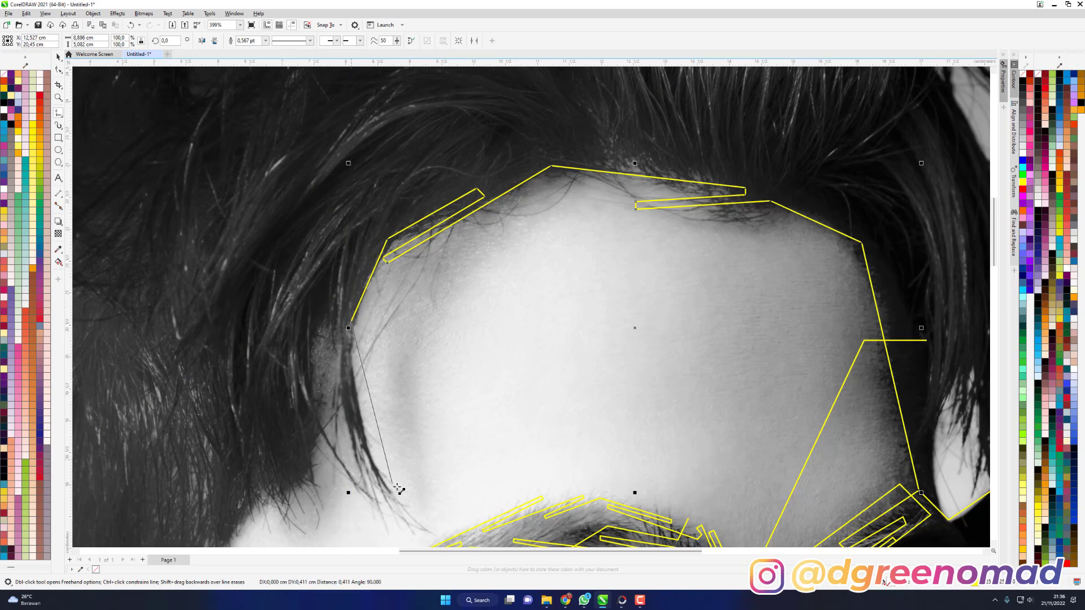
pyautogui.click(396, 512)
pyautogui.click(392, 516)
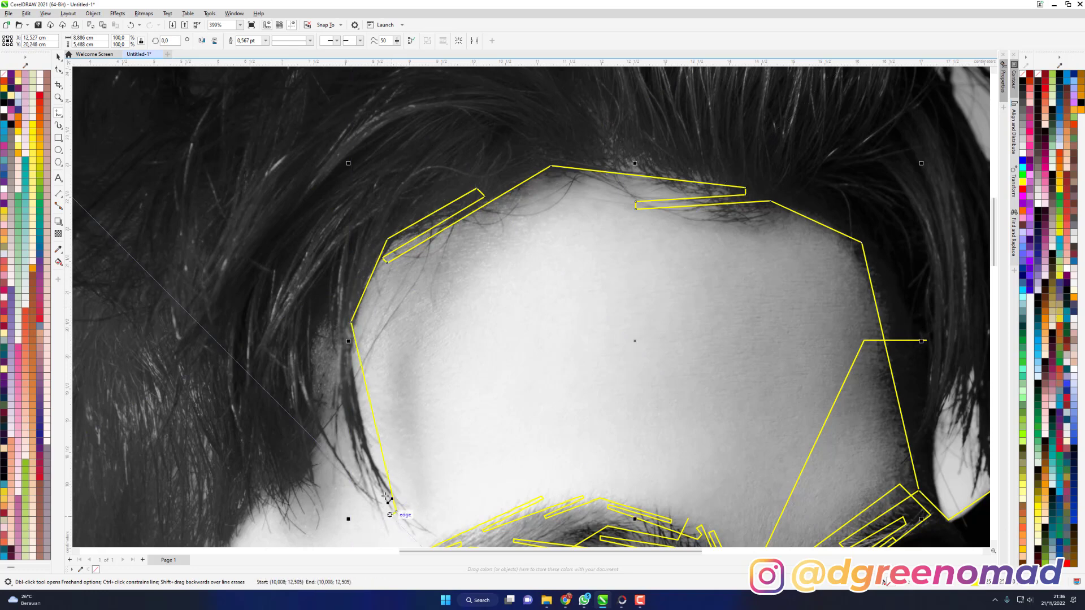
pyautogui.click(353, 358)
pyautogui.click(349, 357)
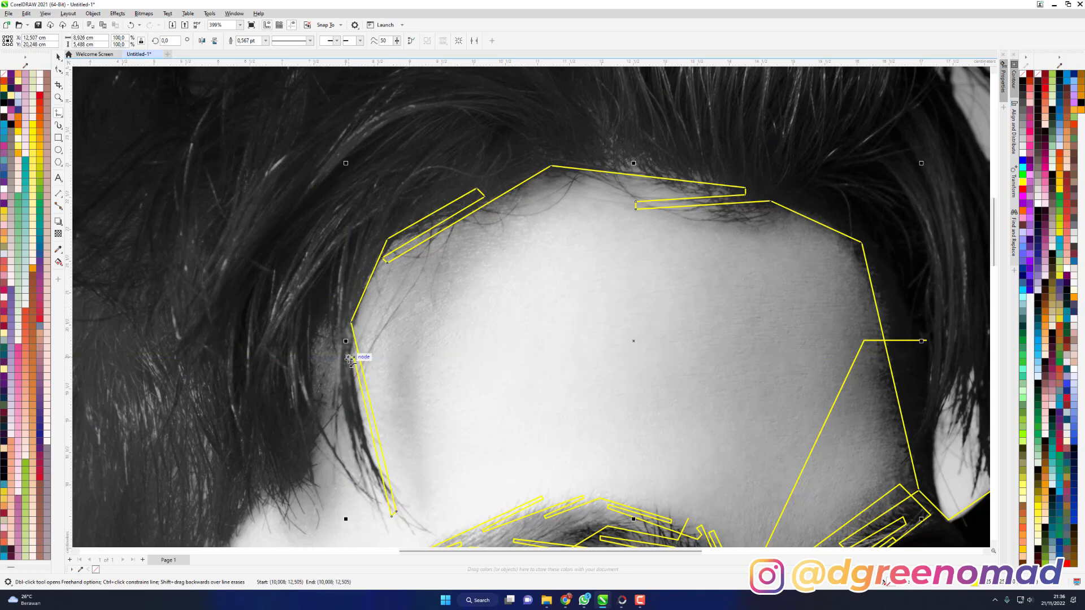
# Zigzag the forehead outline around the remaining long hair strands at the temple, extending it to about 9.37 by 5.75 cm overall.
pyautogui.click(389, 533)
pyautogui.click(380, 533)
pyautogui.click(332, 346)
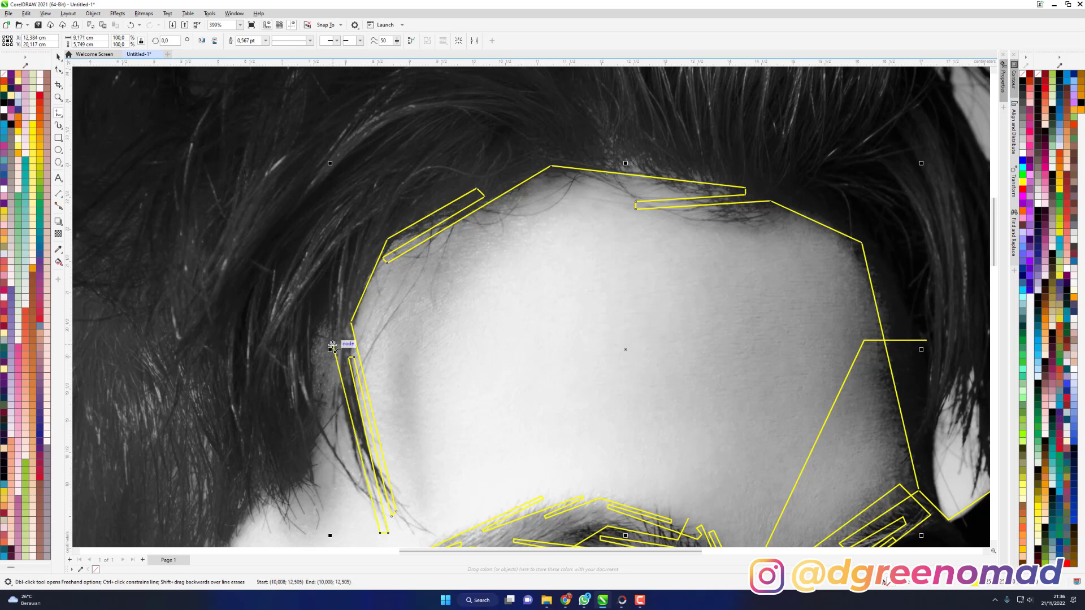
pyautogui.click(326, 348)
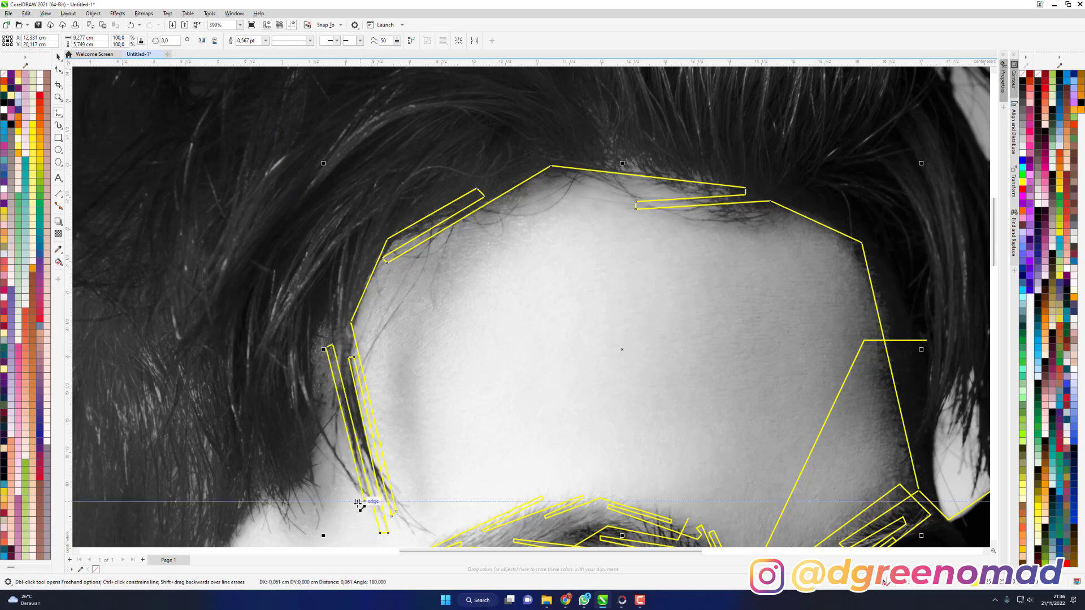
pyautogui.click(355, 487)
pyautogui.click(321, 416)
# Draw a vertical line about 1.55 cm long down from the open end of the temple strand outline.
pyautogui.scroll(-5, 474, 416)
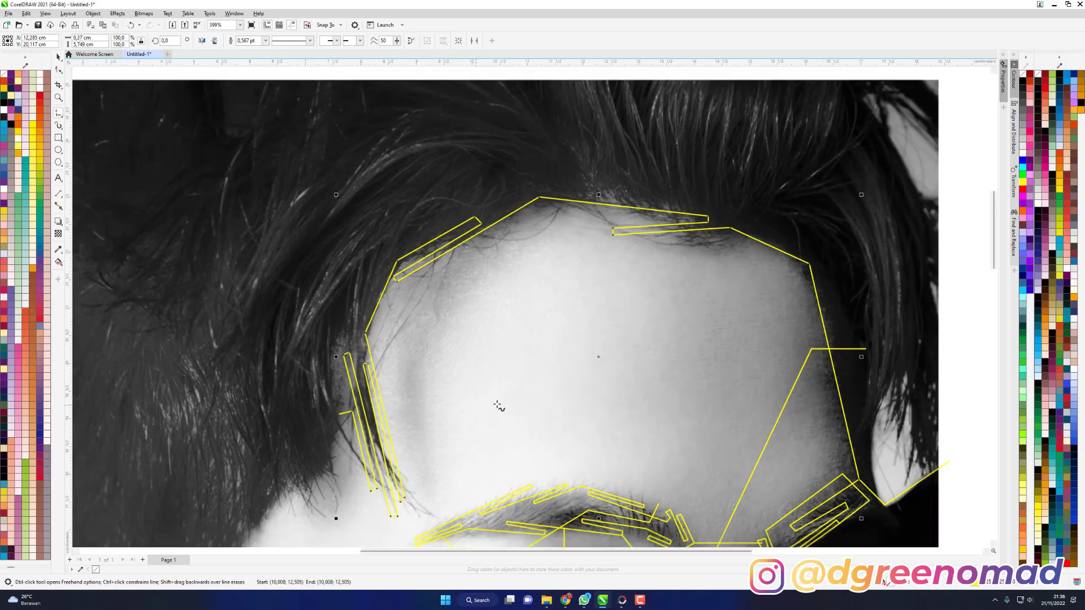
pyautogui.scroll(2, 481, 503)
pyautogui.scroll(2, 444, 484)
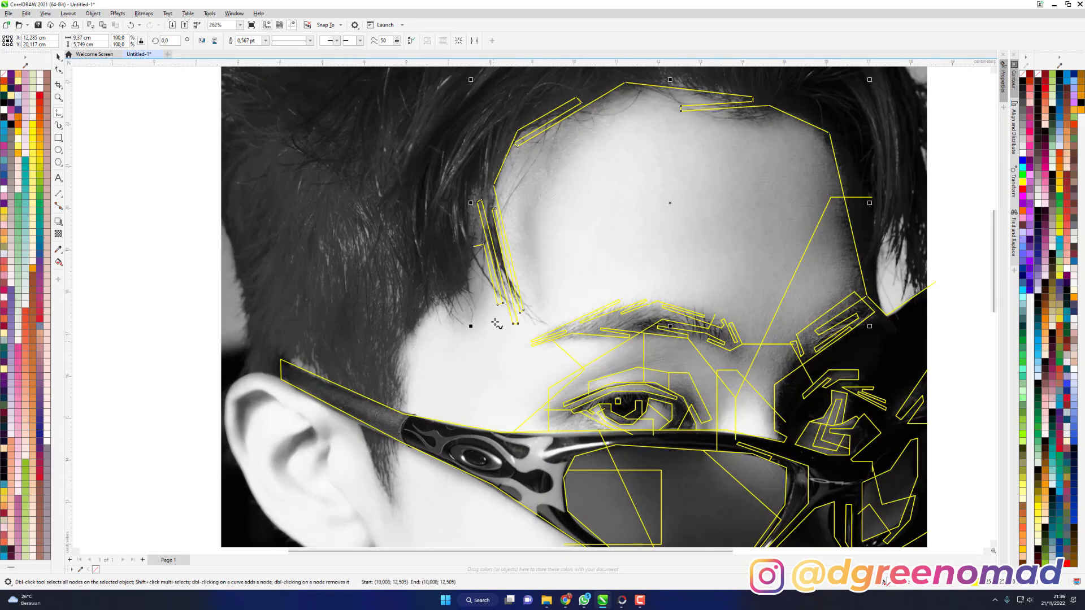
pyautogui.press('F5')
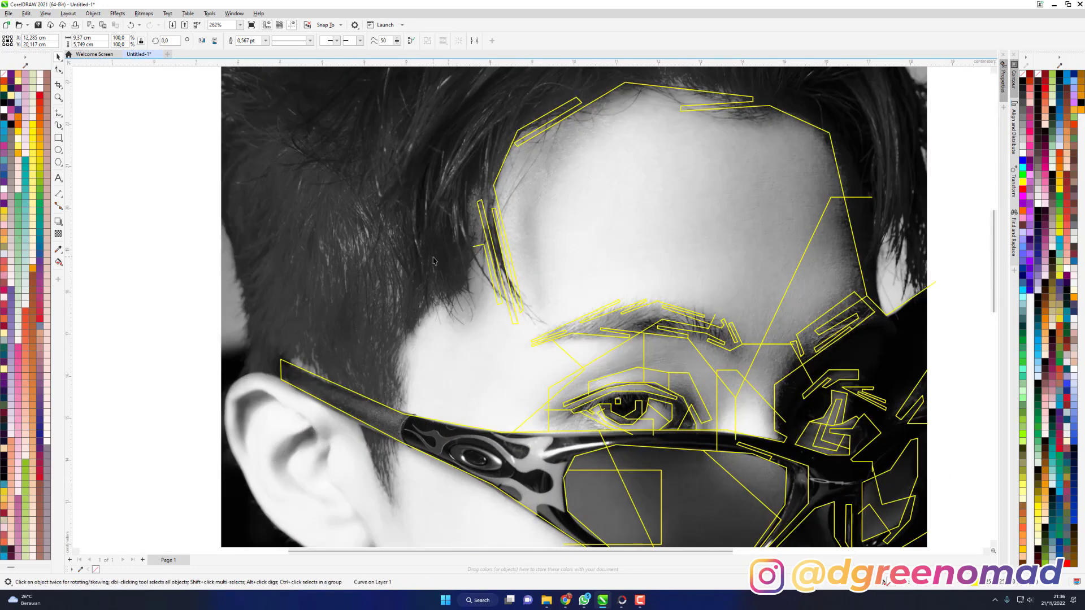
pyautogui.click(474, 314)
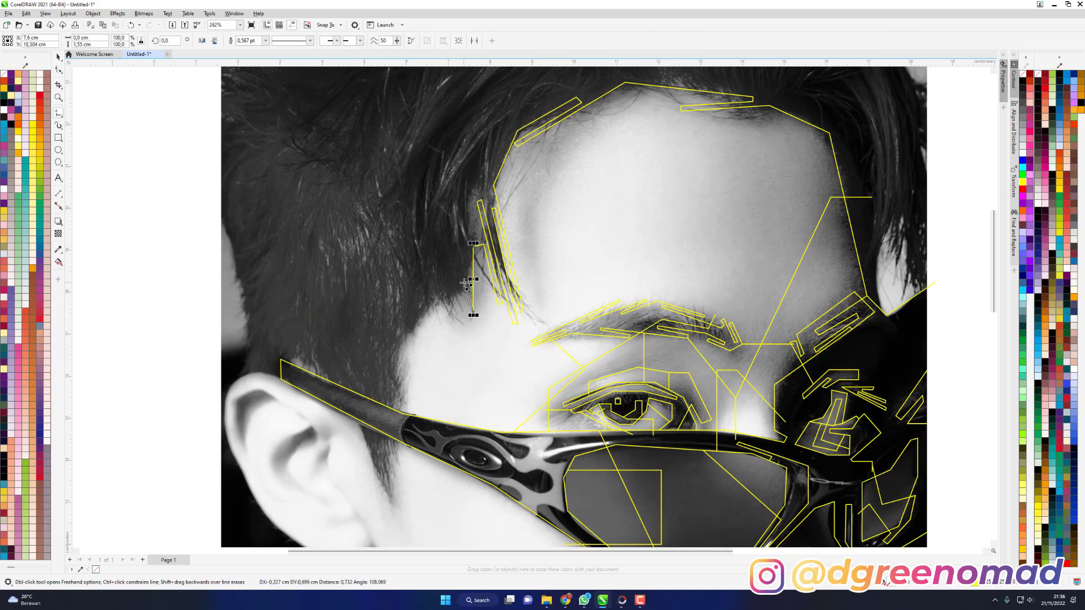
# Trace narrow zigzag hair strands from the vertical line's lower end toward the sideburn, about 0.64 by 1.50 cm.
pyautogui.press('F10')
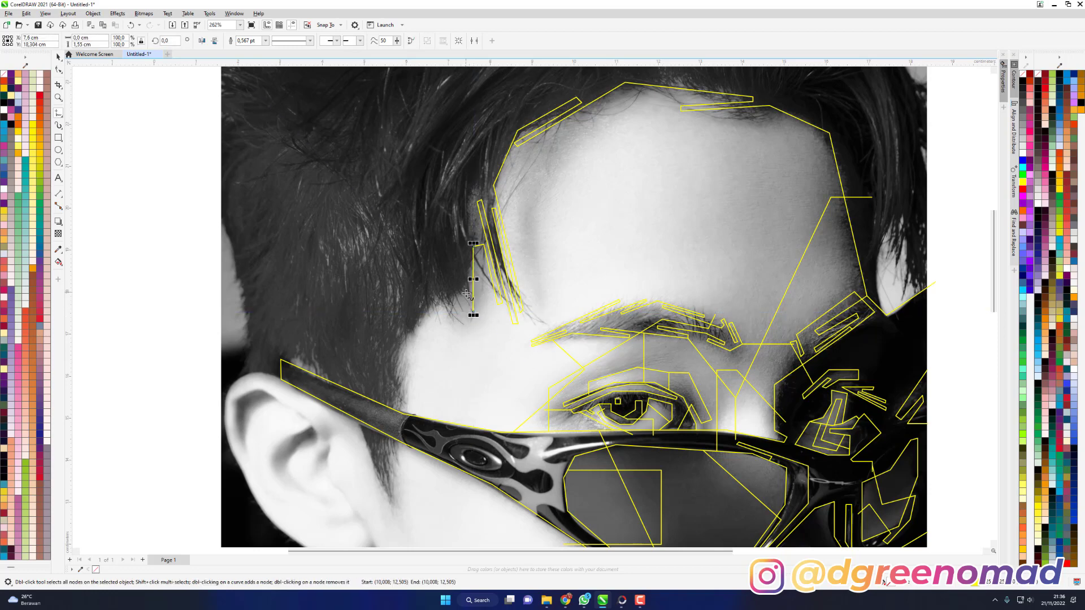
pyautogui.scroll(2, 460, 310)
pyautogui.press('F5')
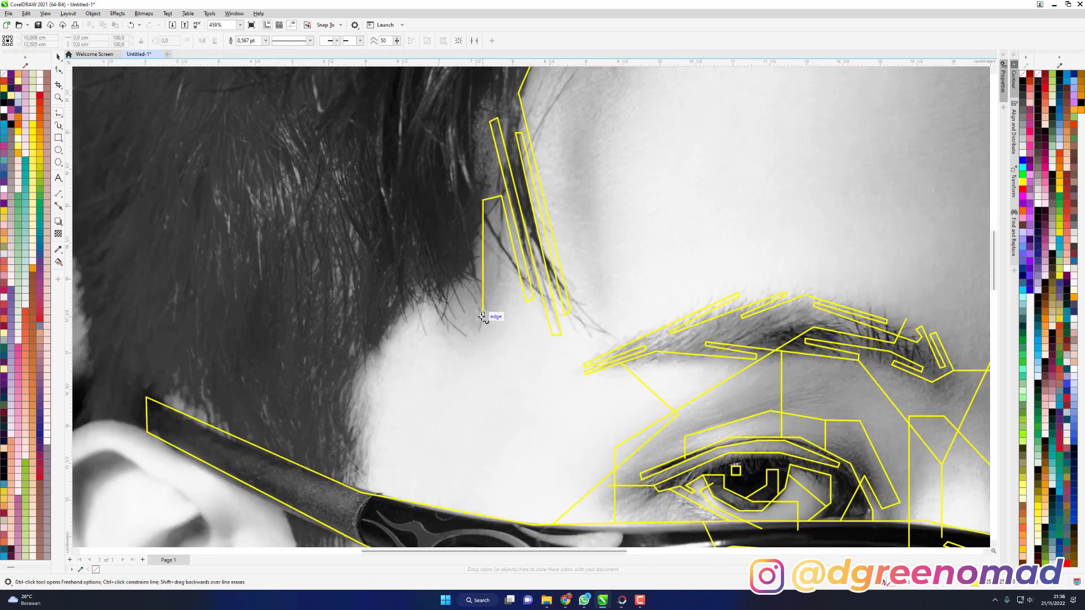
pyautogui.click(479, 315)
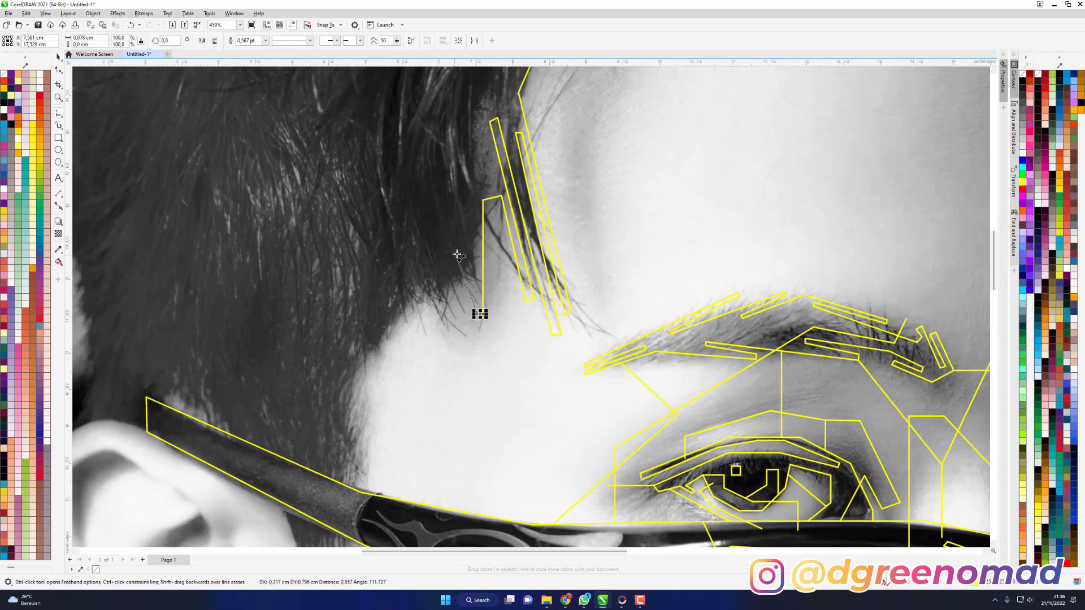
pyautogui.click(456, 251)
pyautogui.click(457, 251)
pyautogui.click(453, 252)
pyautogui.click(481, 343)
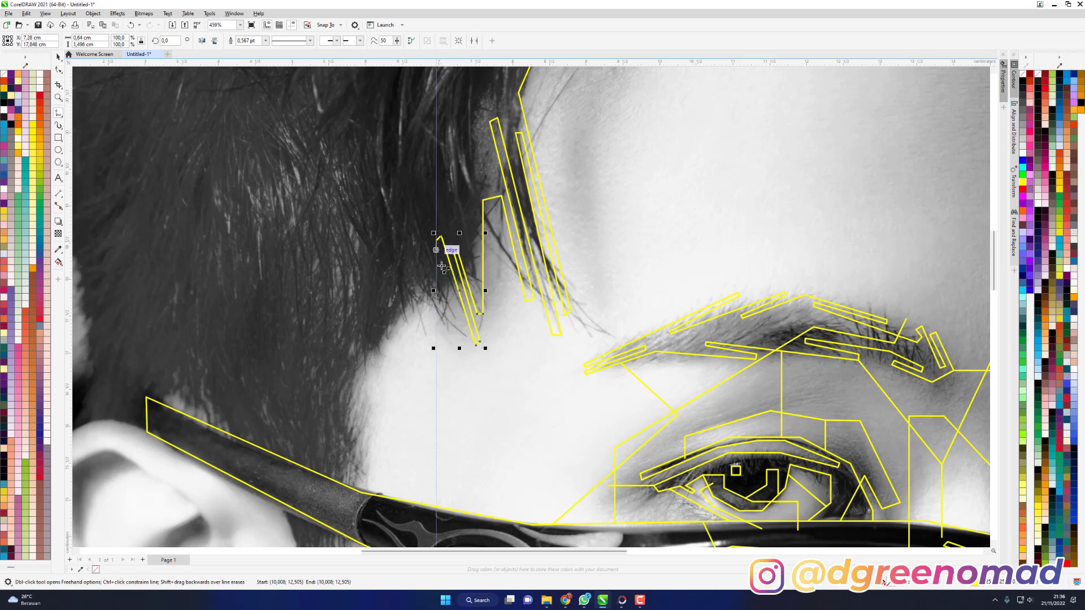
pyautogui.click(439, 237)
pyautogui.click(455, 312)
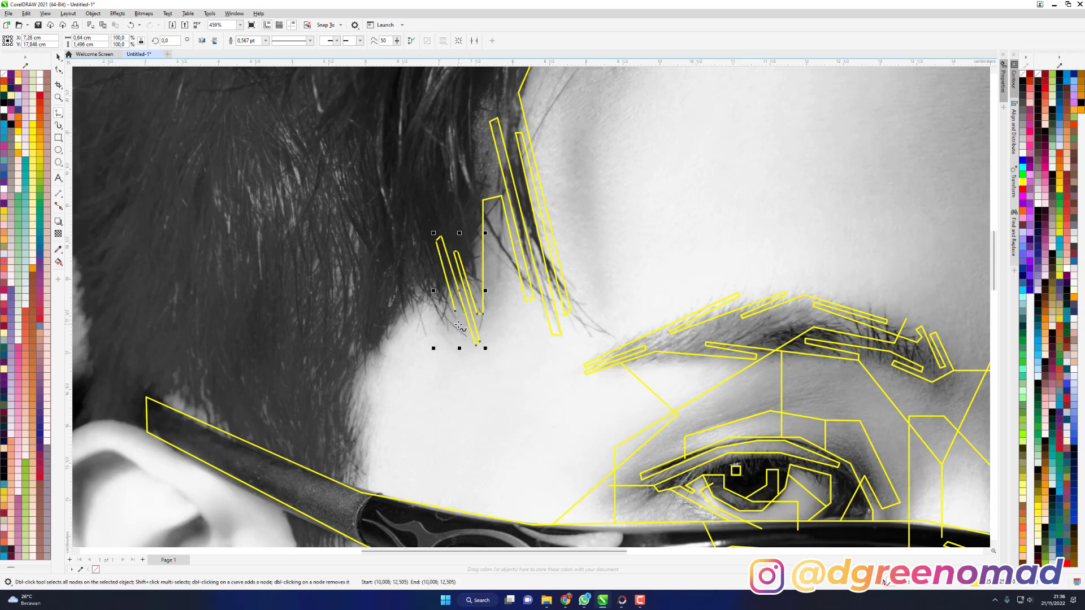
# Trace another short hair strand from the last strand's tip and extend the outline diagonally down the sideburn's edge, about 1.52 by 1.57 cm.
pyautogui.press('Escape')
pyautogui.click(455, 311)
pyautogui.click(449, 311)
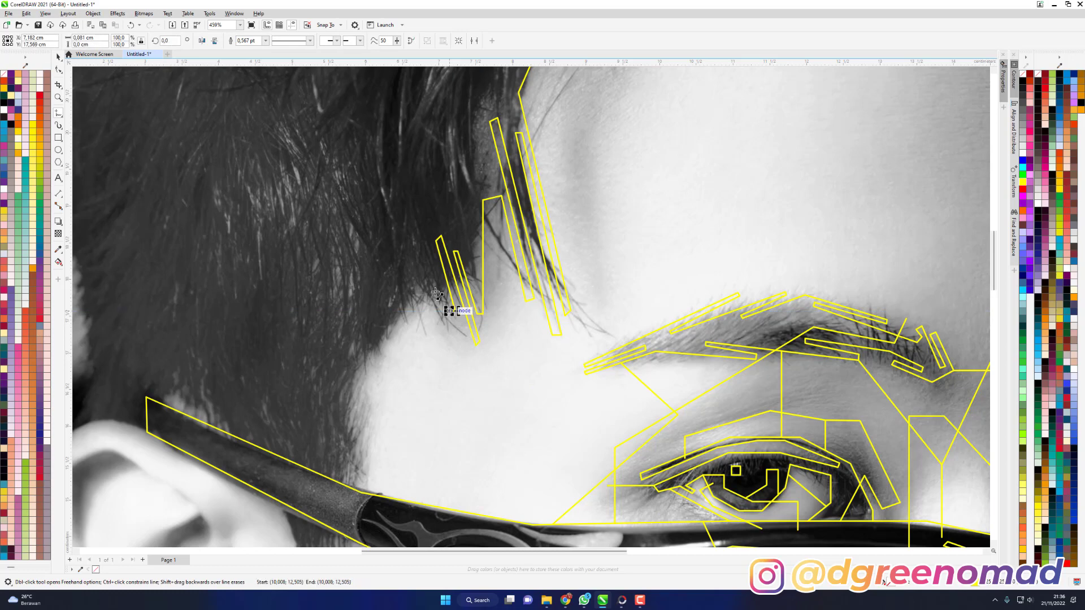
pyautogui.click(427, 261)
pyautogui.click(422, 266)
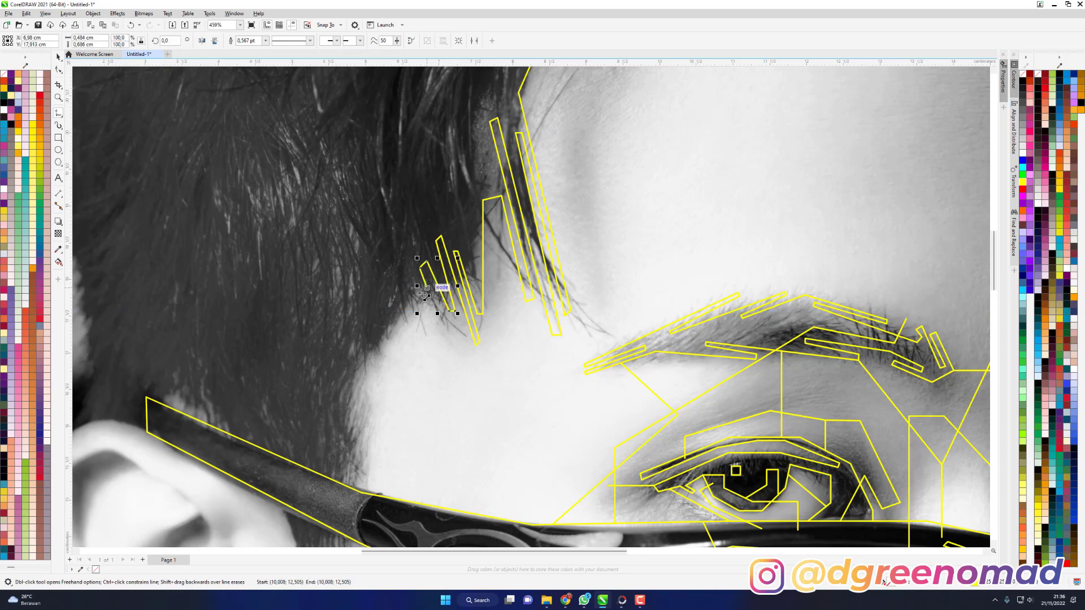
pyautogui.click(344, 378)
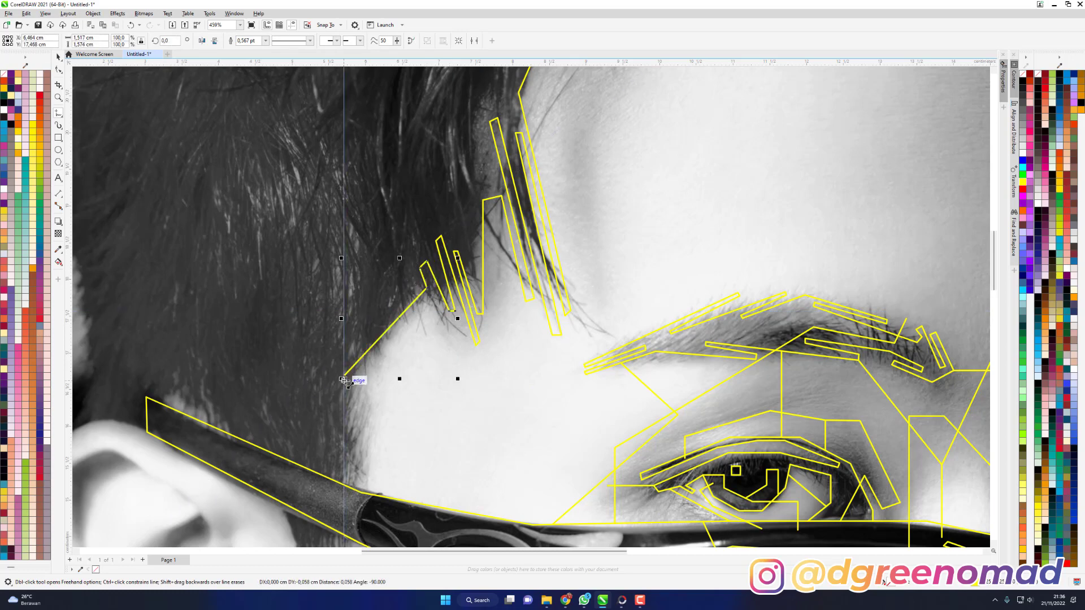
# Continue the sideburn outline around two short jagged hair strands above the sunglasses arm, reaching about 1.68 by 1.96 cm overall.
pyautogui.click(372, 353)
pyautogui.click(380, 360)
pyautogui.click(332, 400)
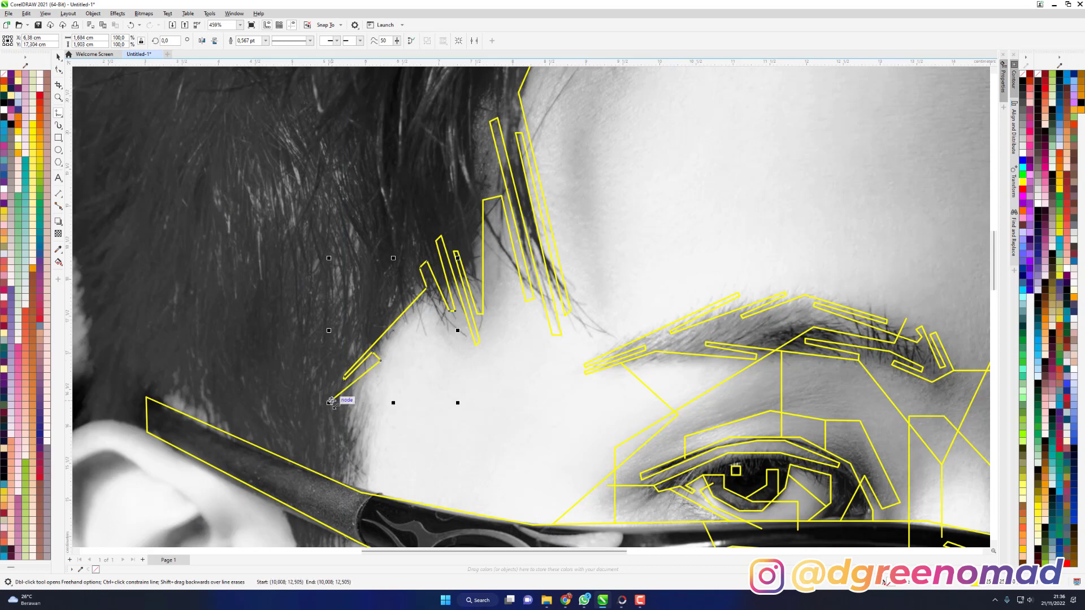
pyautogui.click(358, 382)
pyautogui.click(368, 393)
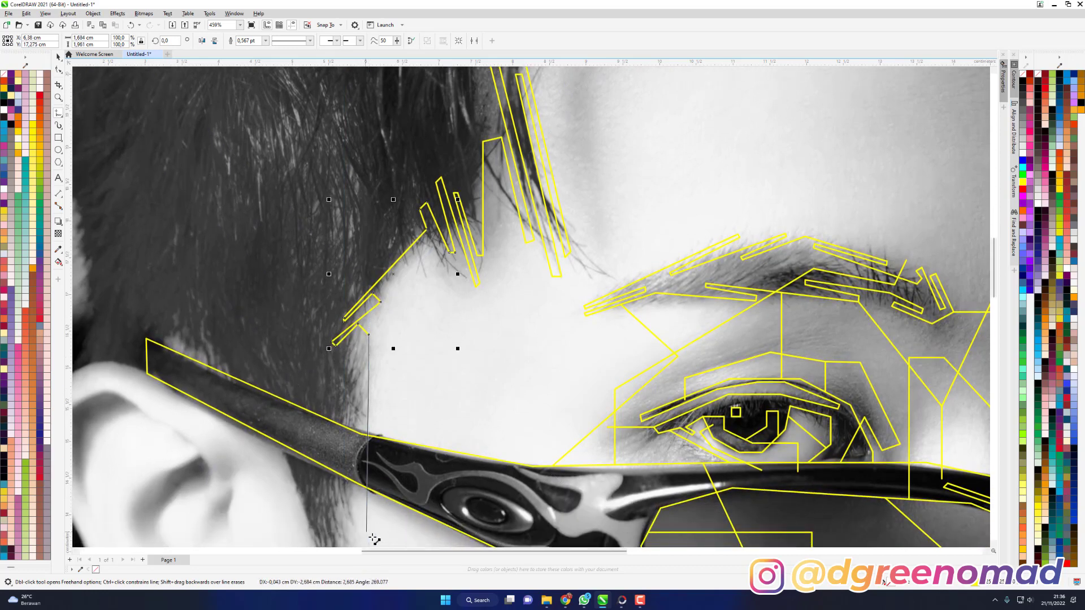
# Extend the sideburn outline straight down to the sunglasses arm's lower edge, reaching about 1.68 by 3.99 cm overall.
pyautogui.click(362, 496)
pyautogui.scroll(-2, 436, 388)
pyautogui.scroll(-2, 448, 376)
pyautogui.scroll(1, 636, 310)
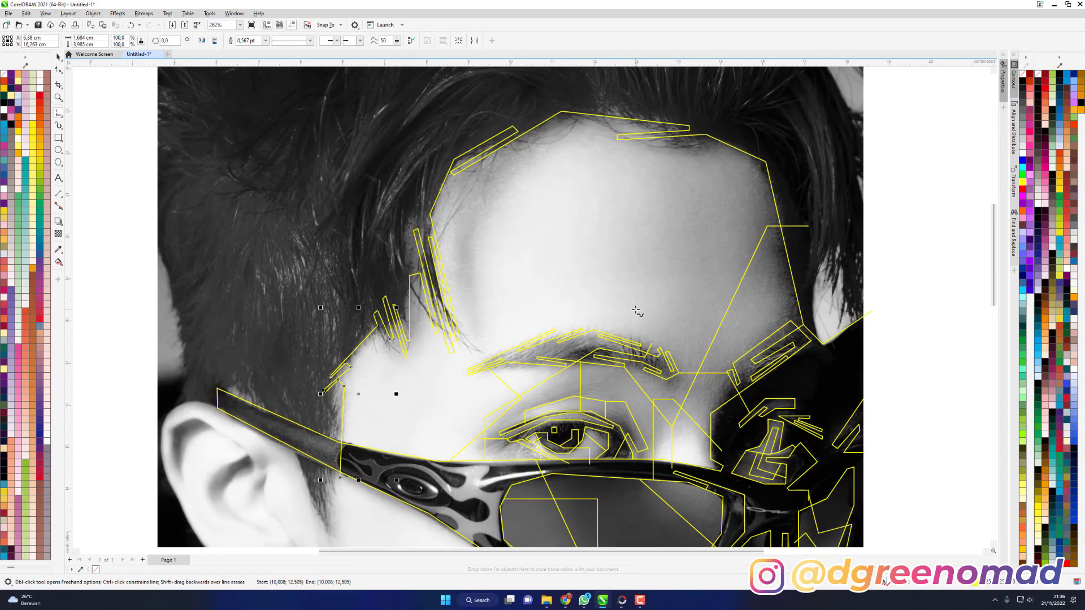
# Divide the forehead with a vertical line about 5.80 cm long and an angular contour about 4.71 by 5.04 cm ending at the eyebrow.
pyautogui.click(598, 348)
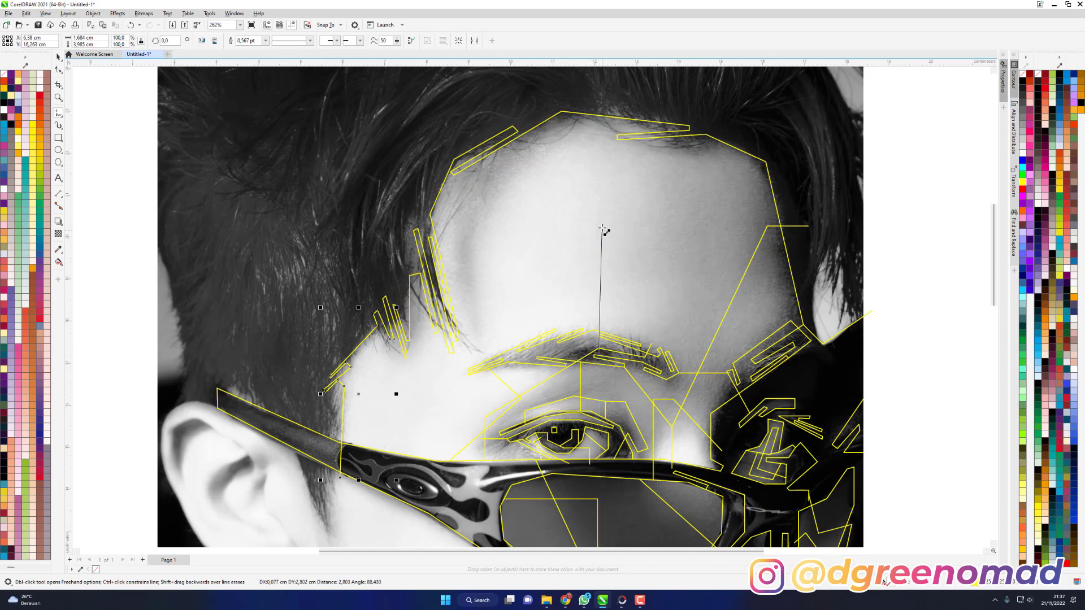
pyautogui.click(586, 117)
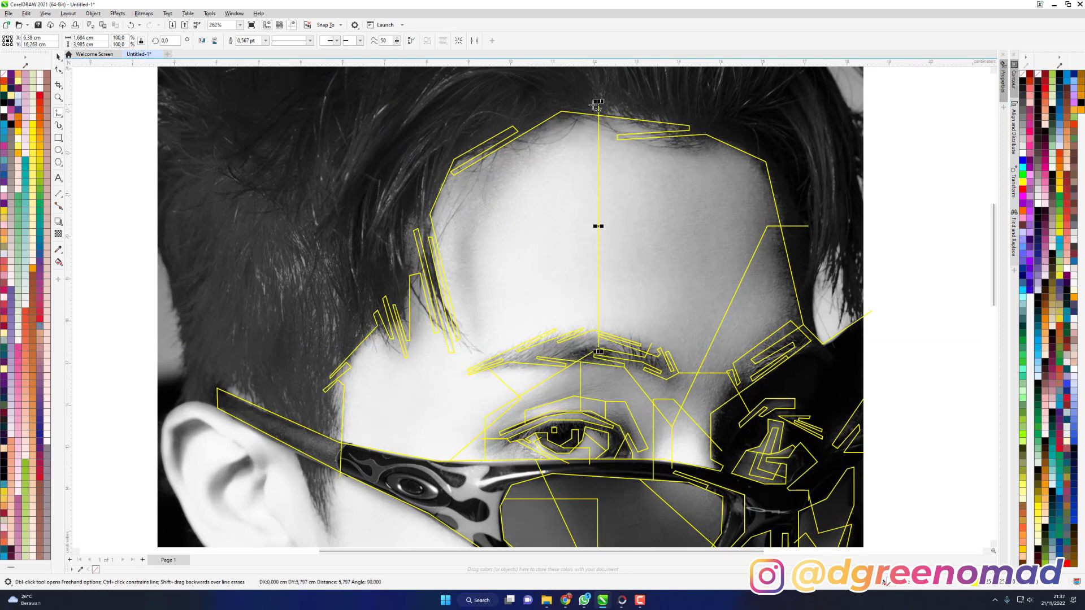
pyautogui.click(527, 131)
pyautogui.click(727, 197)
pyautogui.click(727, 198)
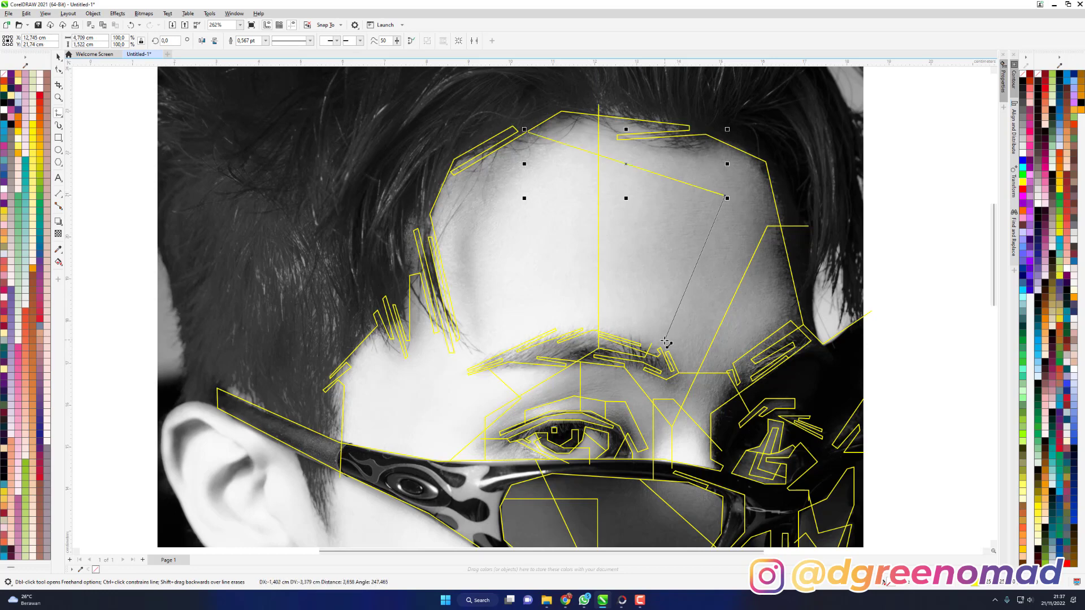
pyautogui.click(652, 345)
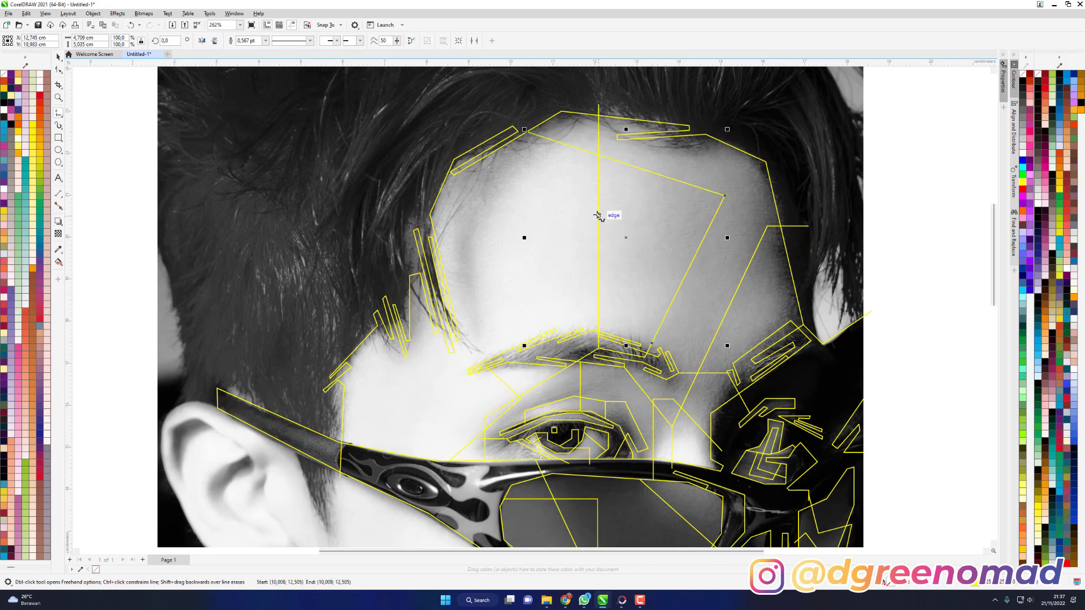
# Trace a second forehead contour from the temple strands up, across and down to the inner brow area, about 7.81 by 4.63 cm.
pyautogui.click(472, 303)
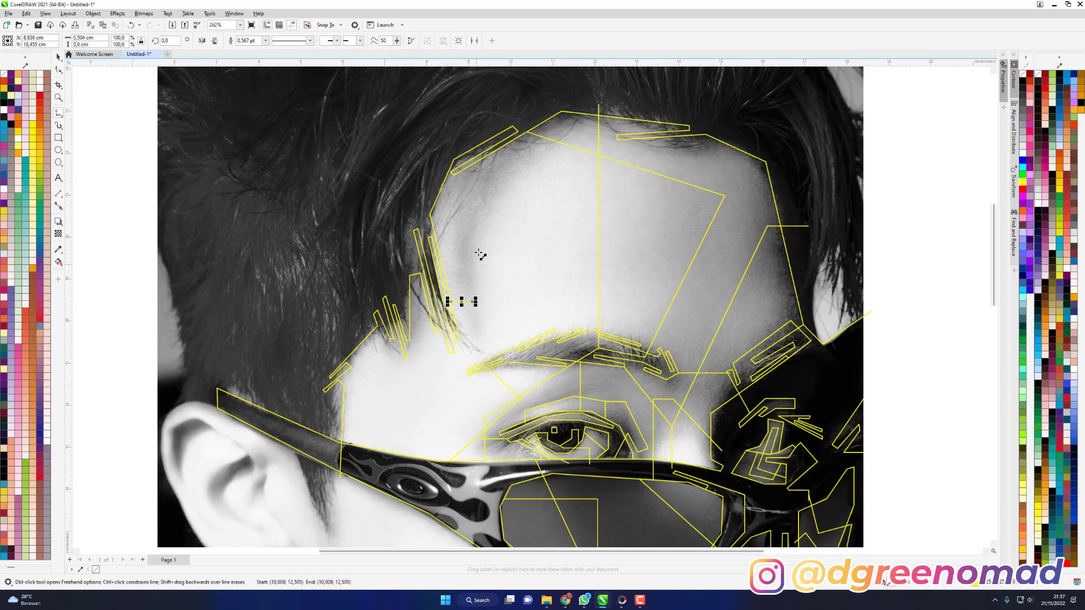
pyautogui.click(469, 206)
pyautogui.click(518, 158)
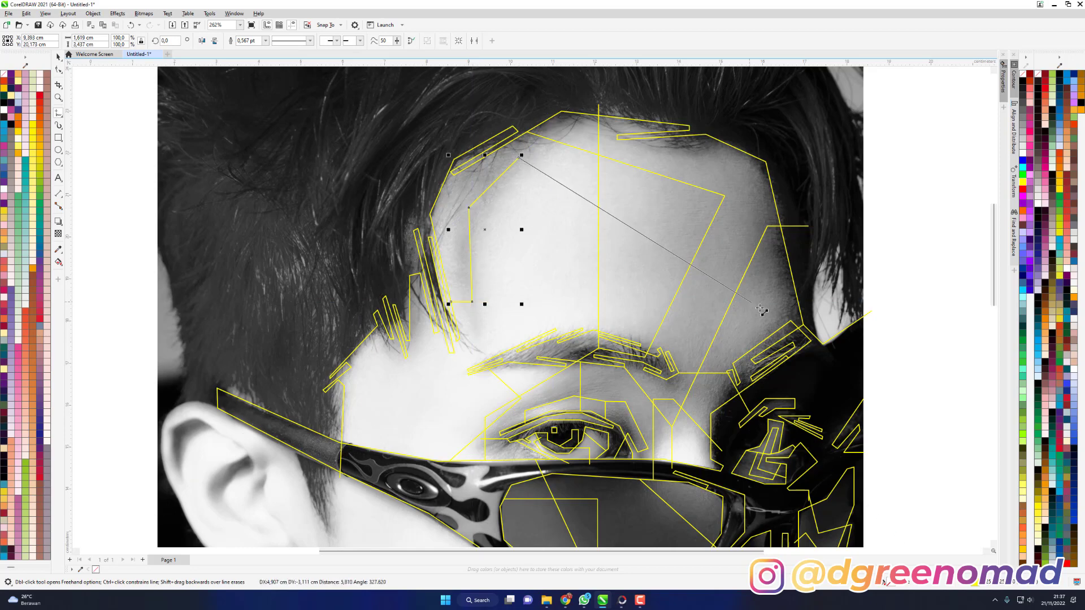
pyautogui.click(781, 309)
pyautogui.click(740, 354)
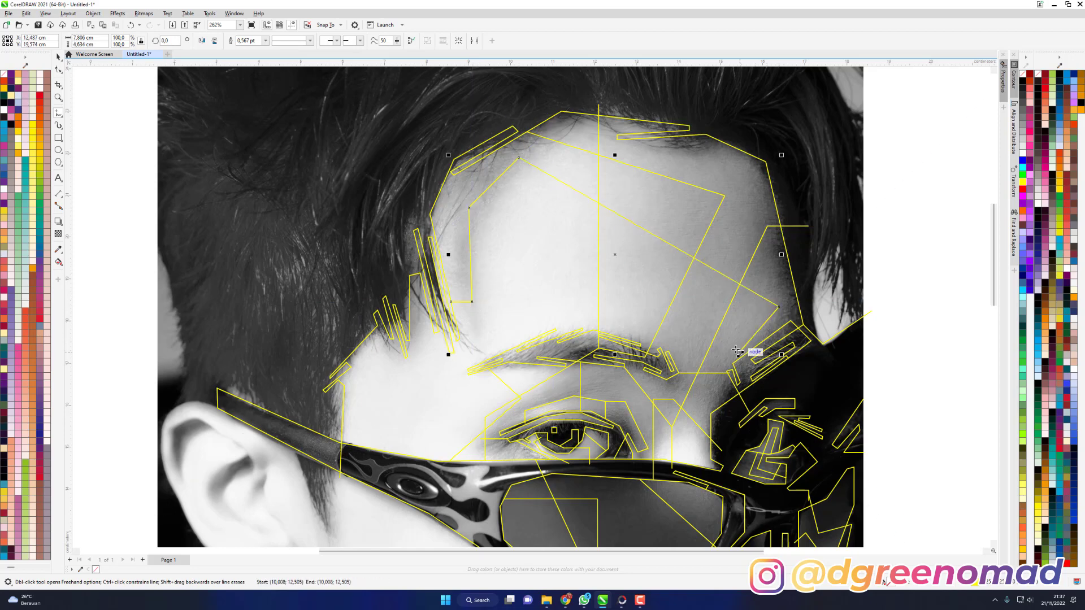
# Finish the second forehead contour over the eyebrow and draw an inner forehead corner about 1.68 by 2.64 cm.
pyautogui.click(587, 306)
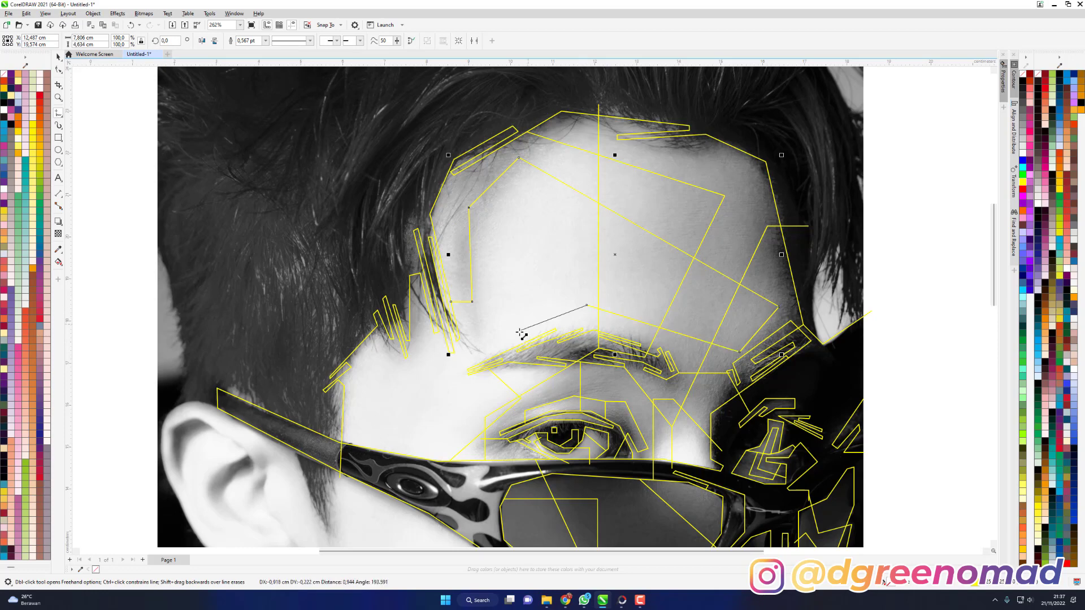
pyautogui.click(497, 343)
pyautogui.doubleClick(516, 372)
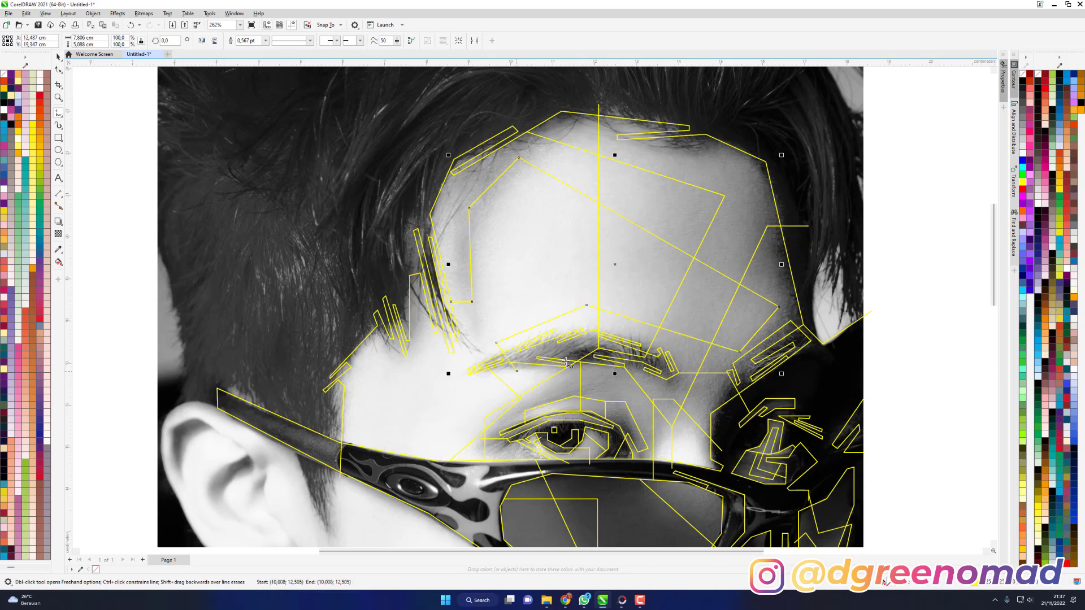
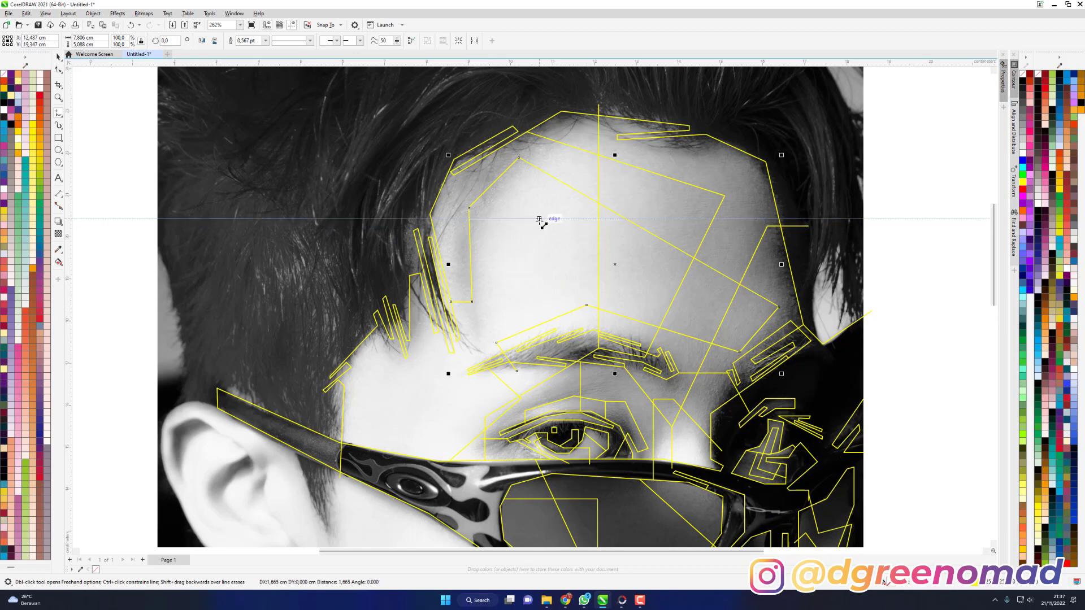
pyautogui.click(539, 219)
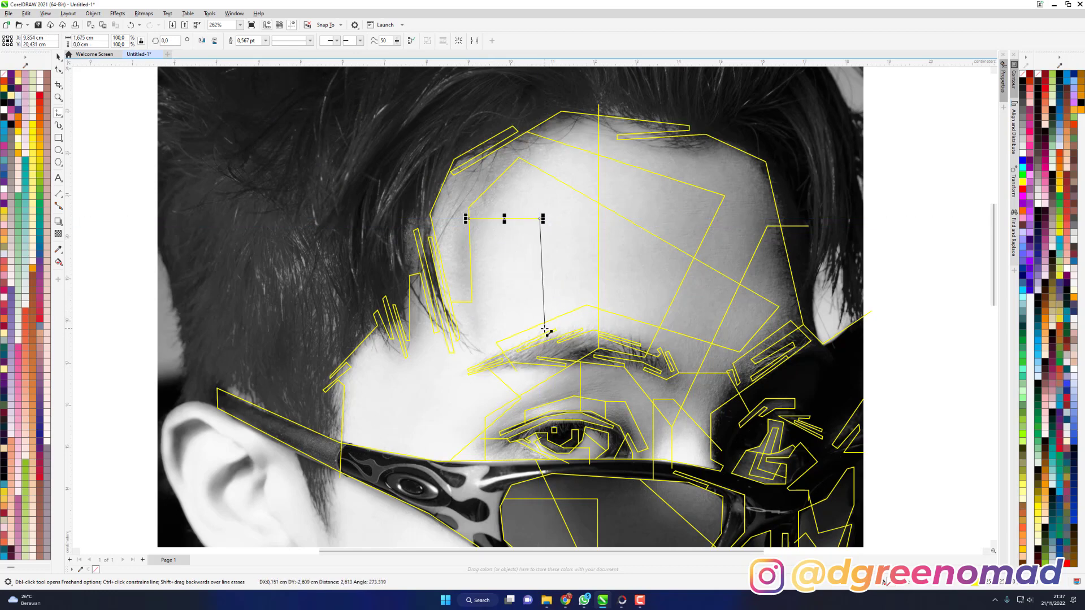
pyautogui.click(540, 330)
# Trace the nose tip's outer edge from the sunglasses frame's lower rim around to its underside, about 1.43 by 1.32 cm.
pyautogui.scroll(-2, 540, 232)
pyautogui.scroll(2, 449, 339)
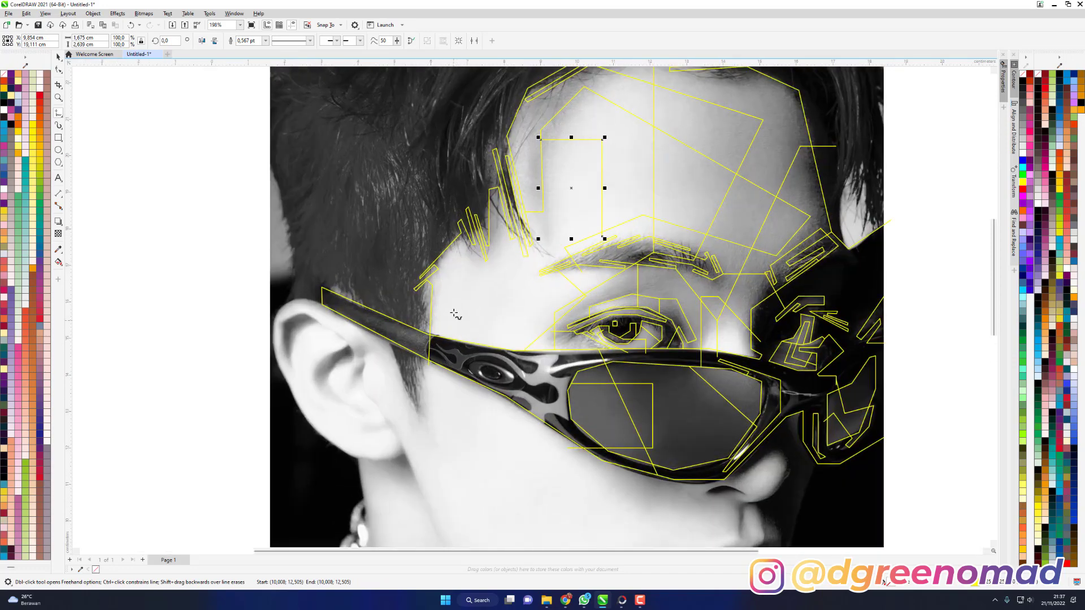
pyautogui.scroll(-2, 484, 220)
pyautogui.scroll(2, 697, 301)
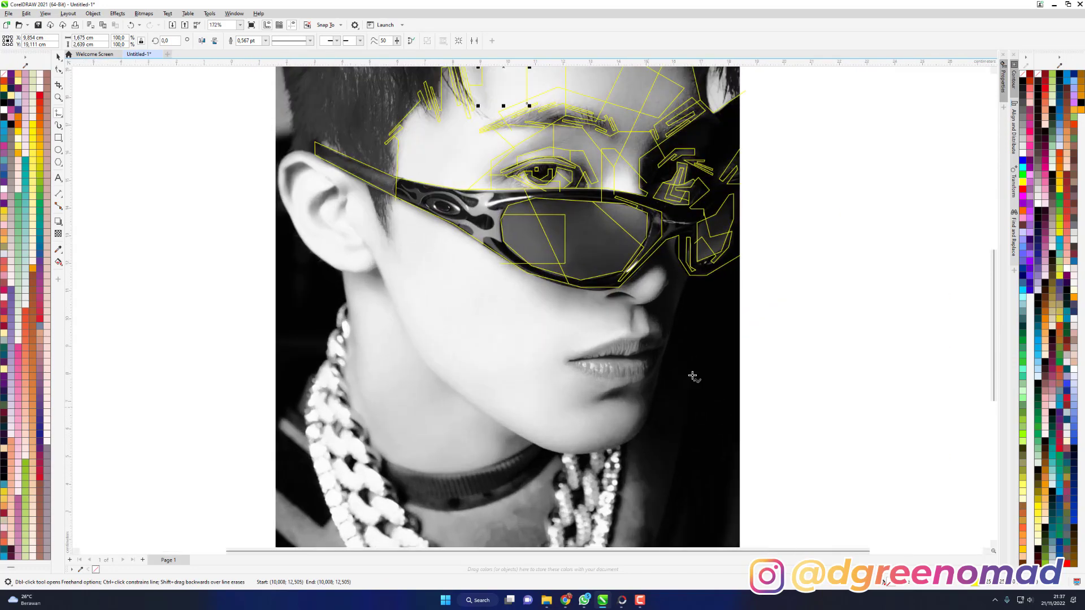
pyautogui.scroll(2, 696, 301)
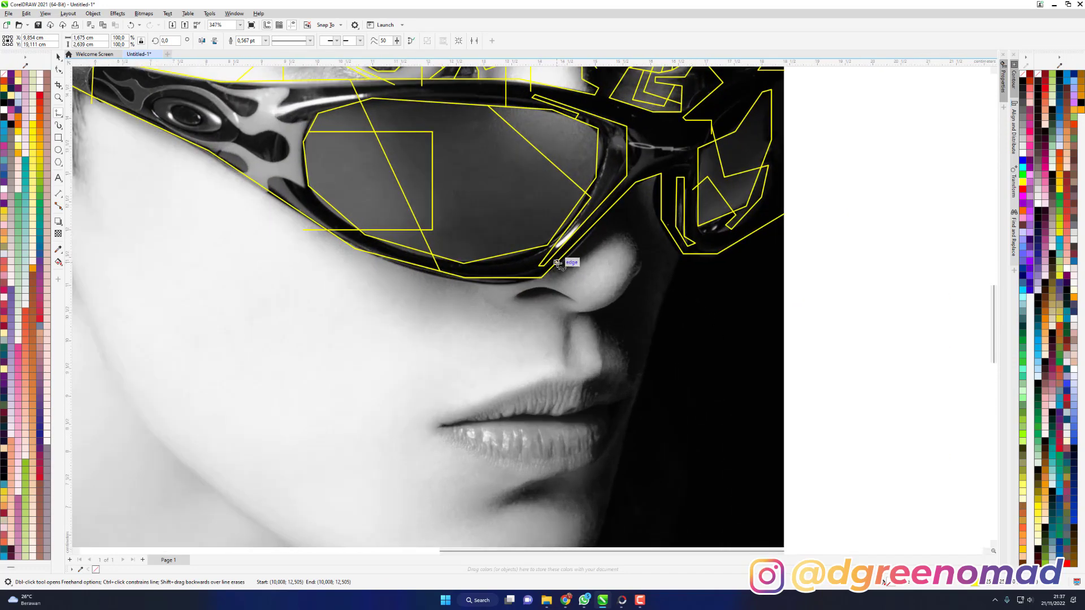
pyautogui.click(558, 264)
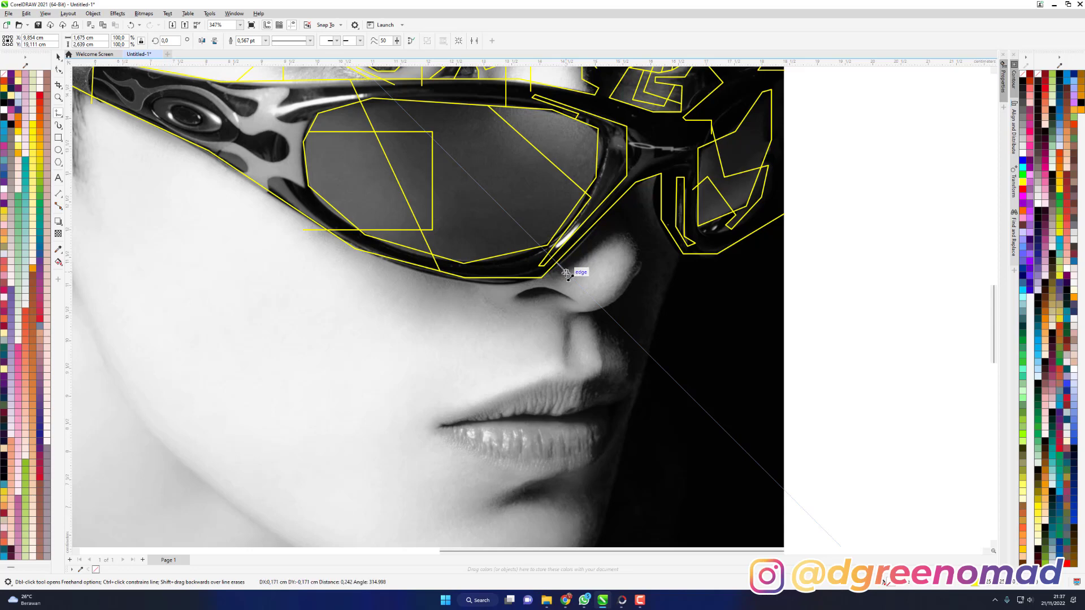
pyautogui.doubleClick(621, 232)
pyautogui.doubleClick(631, 231)
pyautogui.doubleClick(636, 265)
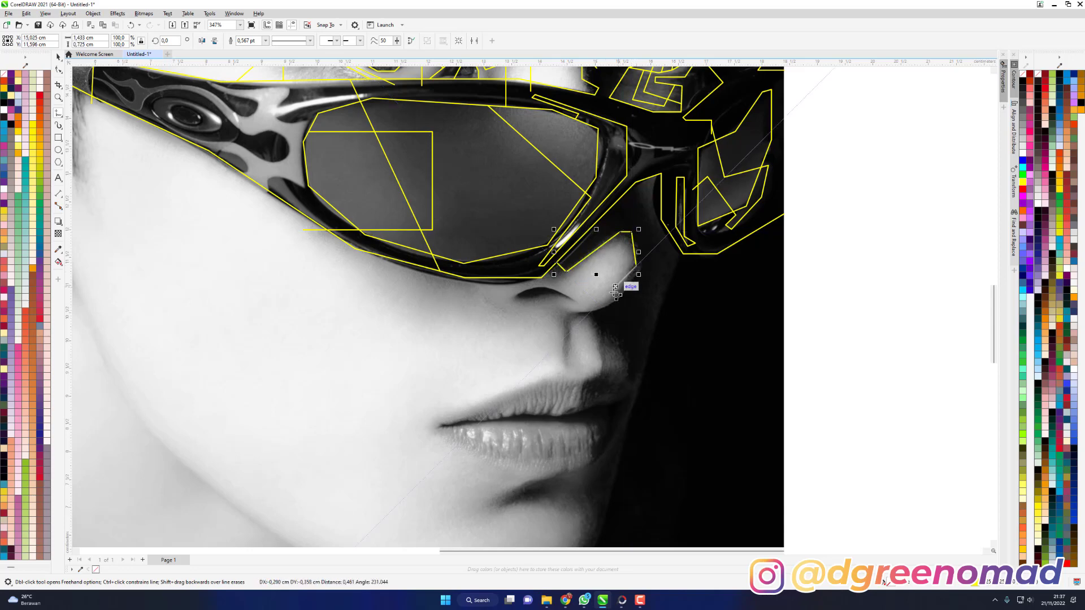
pyautogui.click(606, 302)
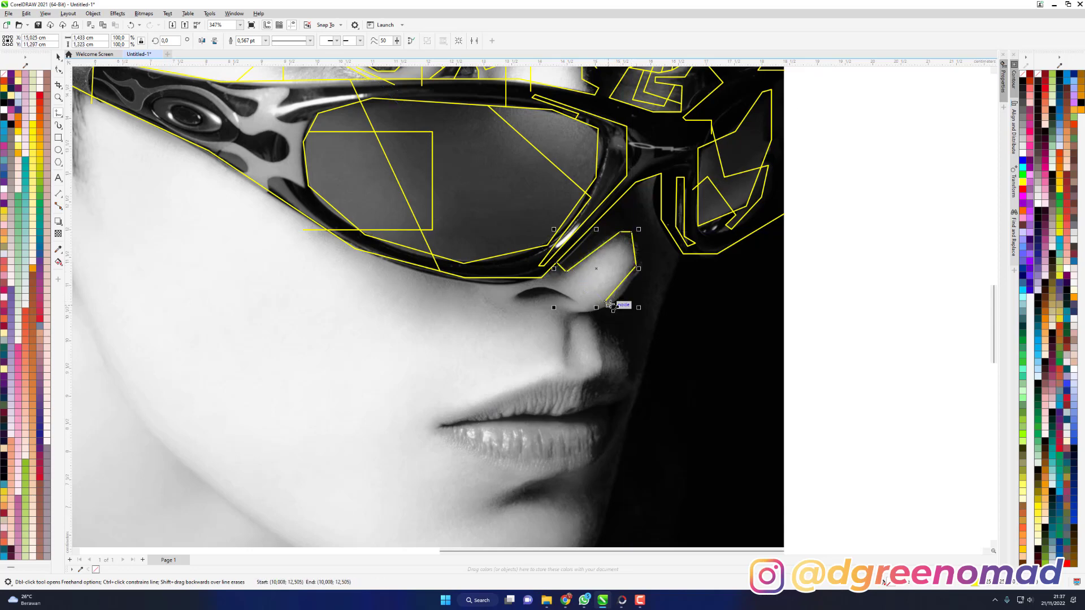
# Add a narrow parallel shadow strip outside the nose tip, about 1.58 cm wide overall, ending in a horizontal line across the nose.
pyautogui.click(644, 269)
pyautogui.click(641, 248)
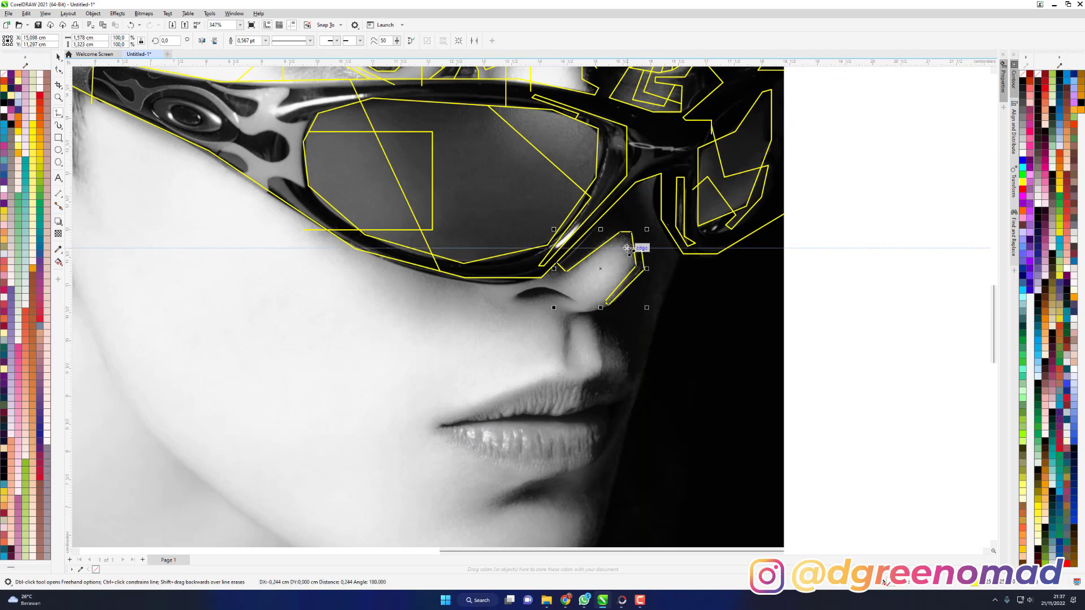
pyautogui.click(584, 248)
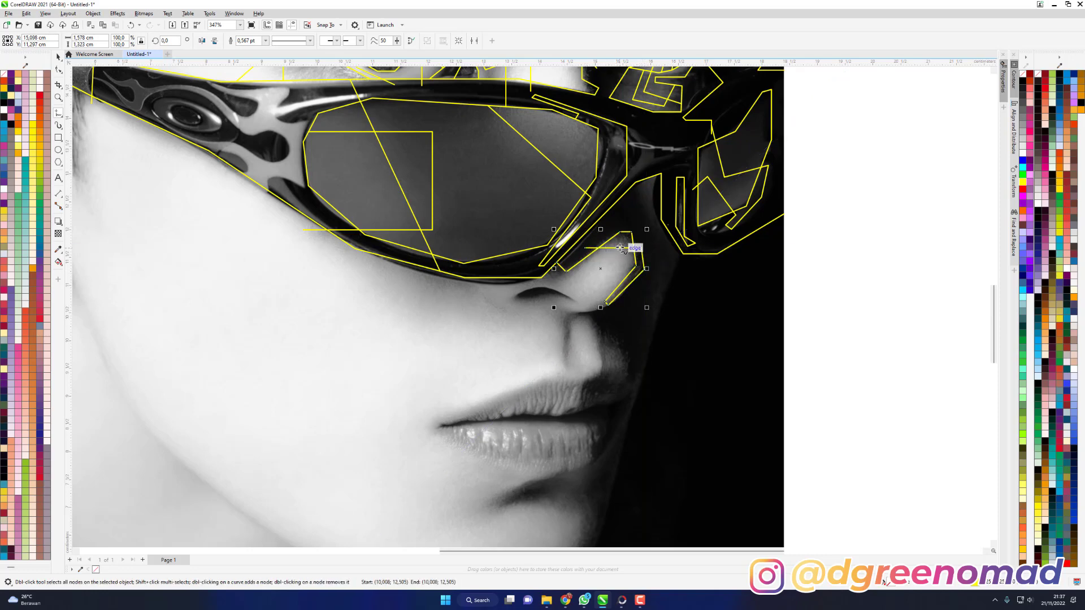
# Trace the inner nose shadow from the horizontal line down to a narrow strip under the nose, about 1.19 by 1.14 cm.
pyautogui.click(619, 248)
pyautogui.doubleClick(620, 272)
pyautogui.click(584, 307)
pyautogui.click(553, 307)
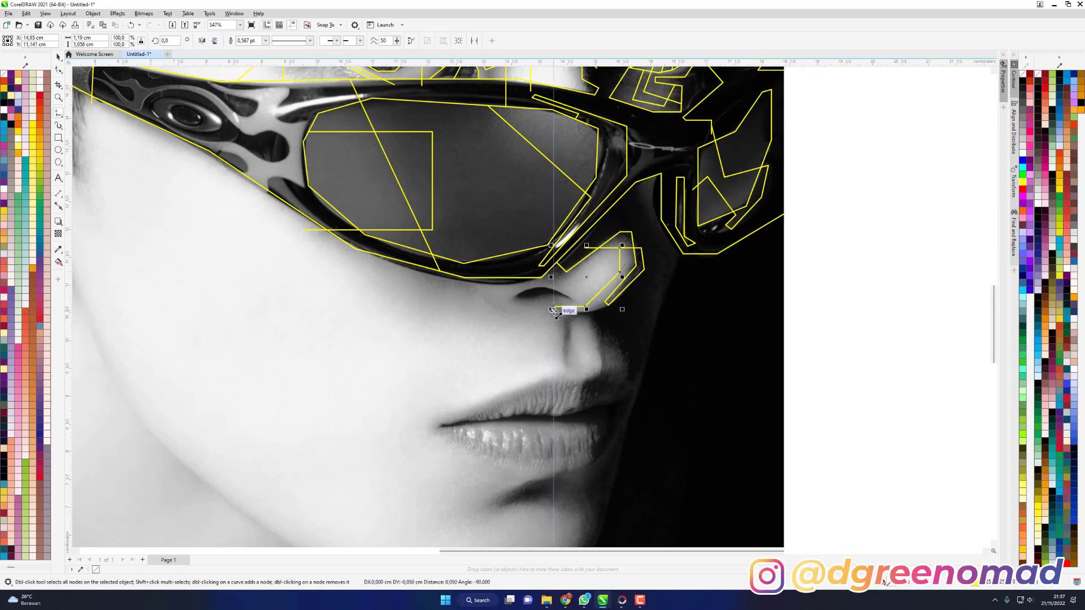
pyautogui.click(586, 312)
# Connect the strip under the nose to the nose tip outline with a line about 0.40 by 0.11 cm.
pyautogui.press('F10')
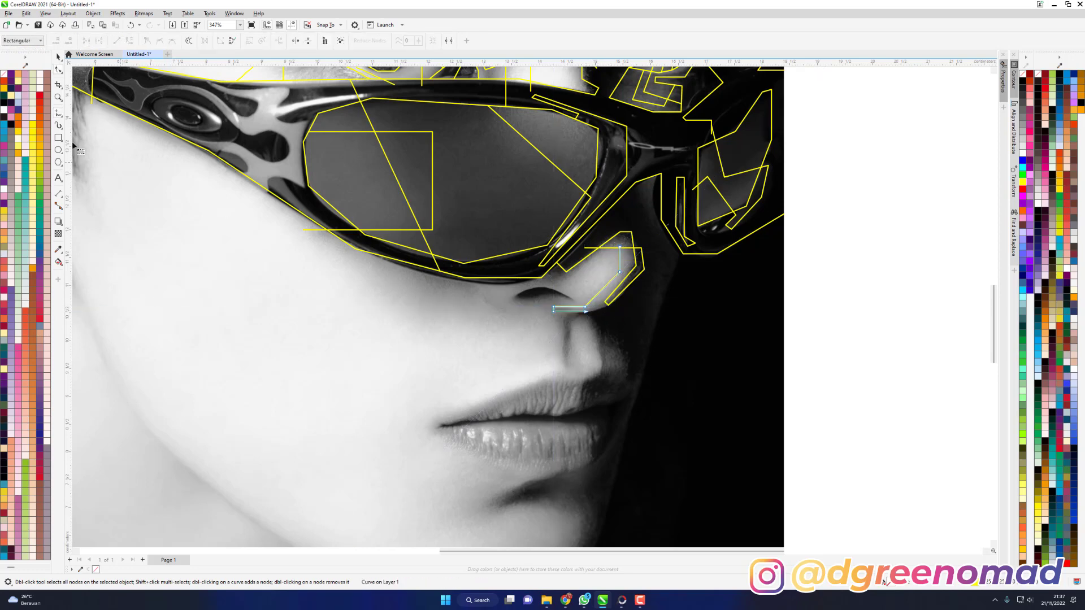
pyautogui.press('space')
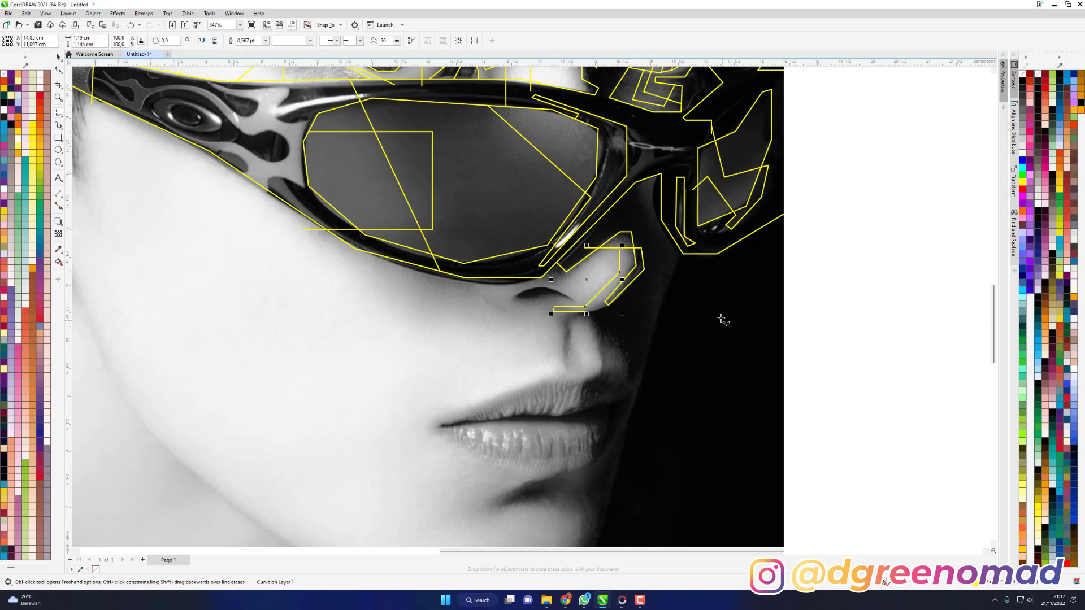
pyautogui.scroll(2, 670, 301)
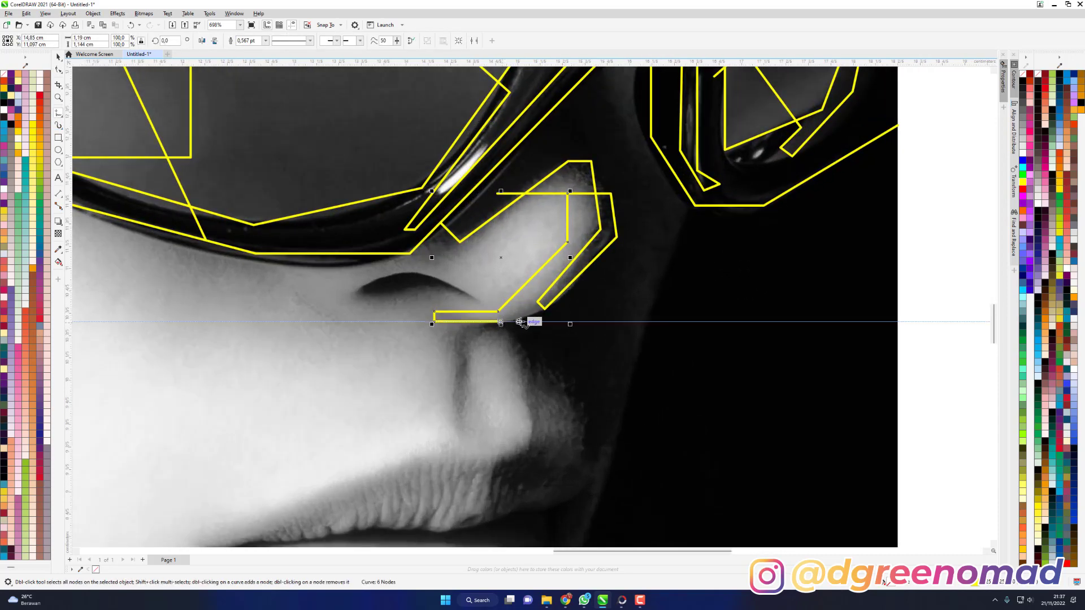
pyautogui.press('space')
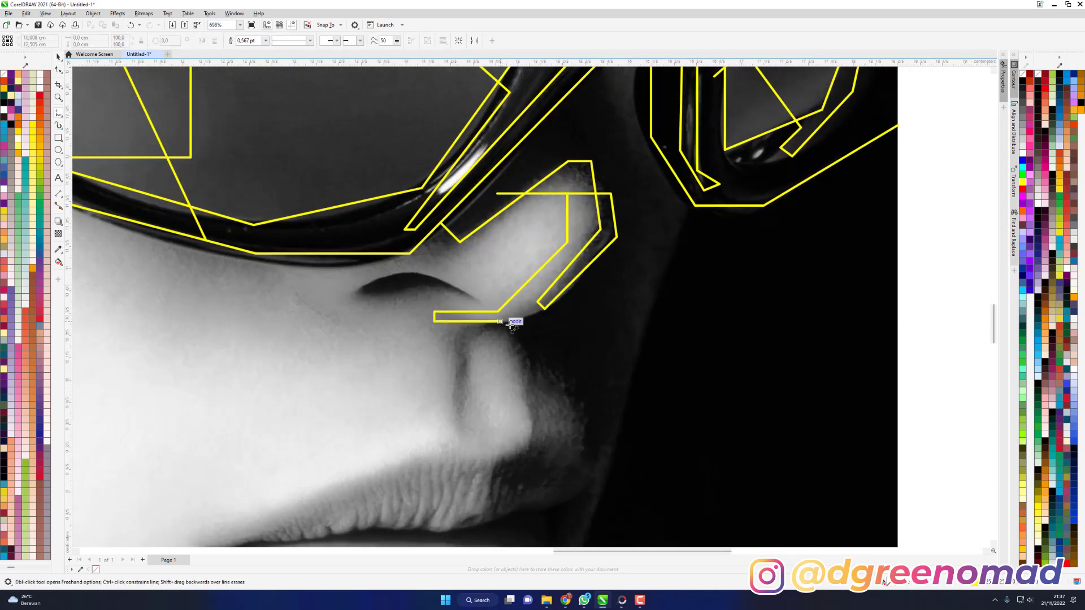
pyautogui.click(499, 321)
pyautogui.click(547, 307)
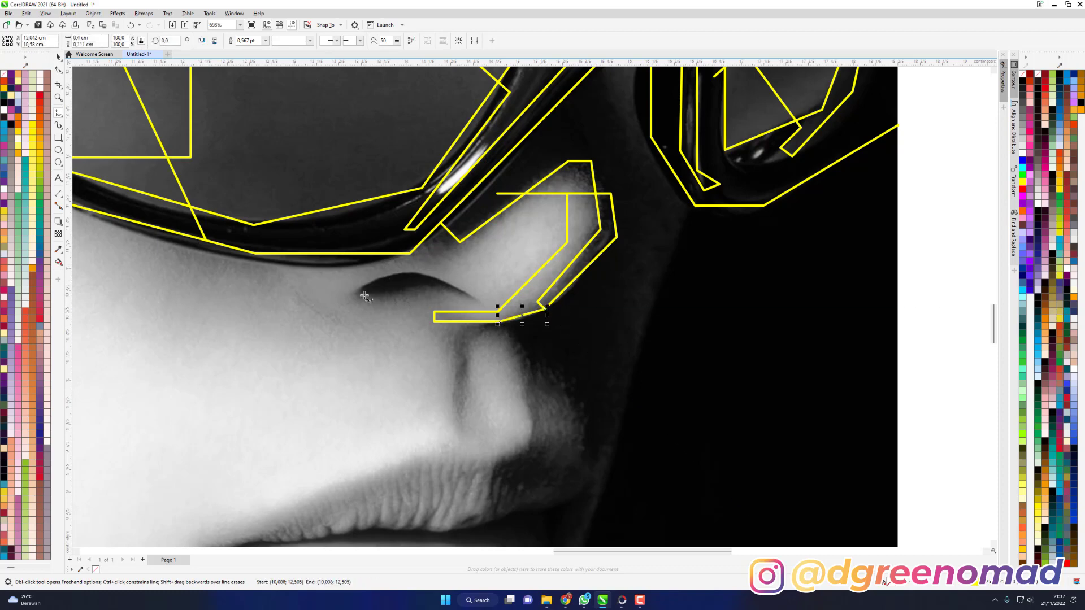
# Trace the dark nostril as a closed shape about 1.01 by 0.28 cm.
pyautogui.click(361, 296)
pyautogui.click(357, 284)
pyautogui.click(402, 270)
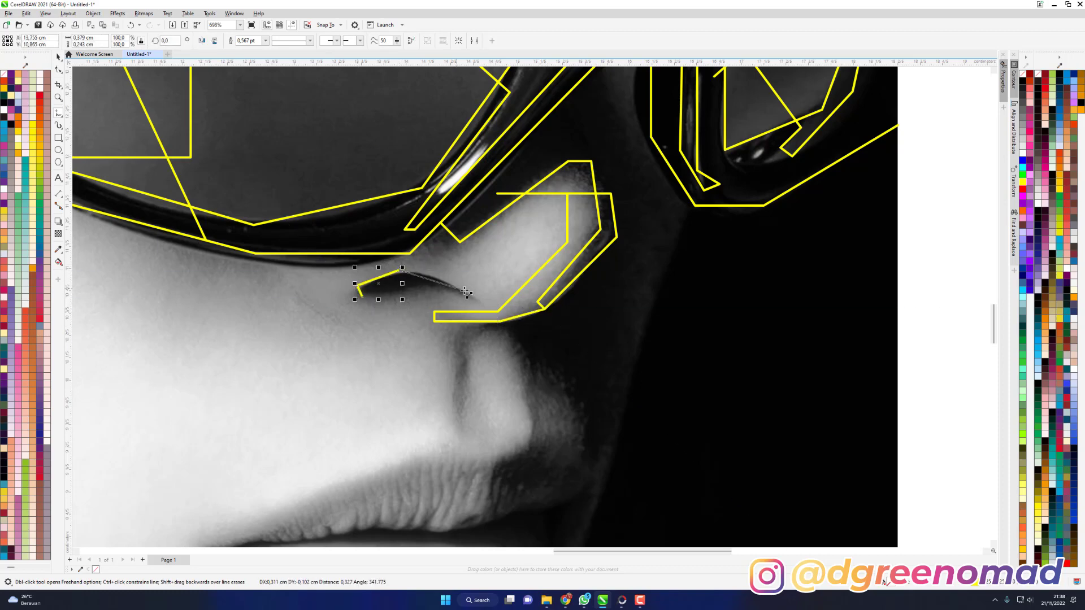
pyautogui.click(470, 293)
pyautogui.click(470, 300)
pyautogui.click(425, 287)
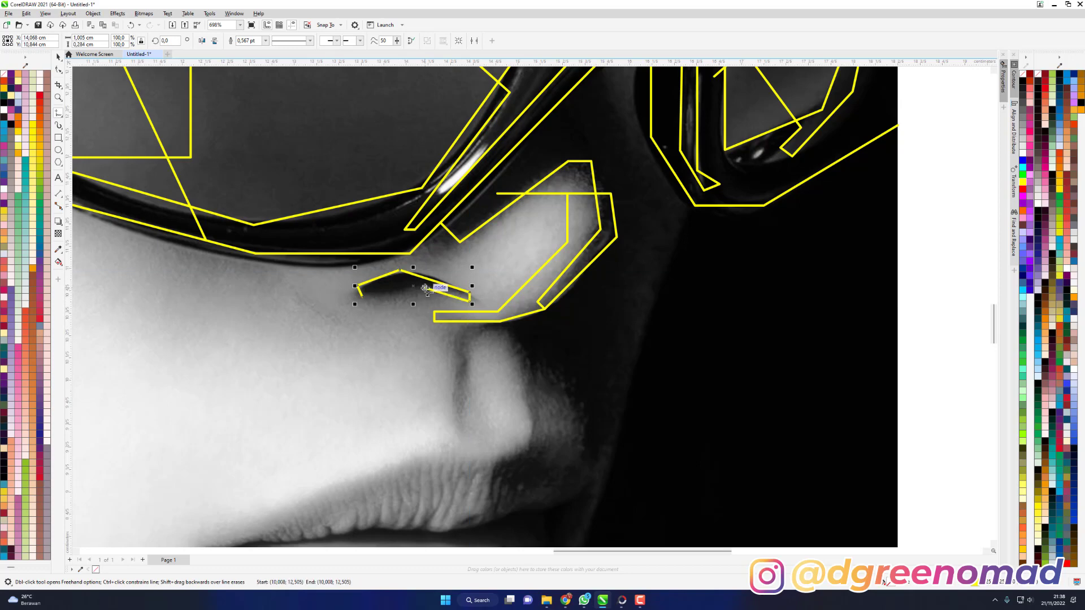
pyautogui.click(362, 297)
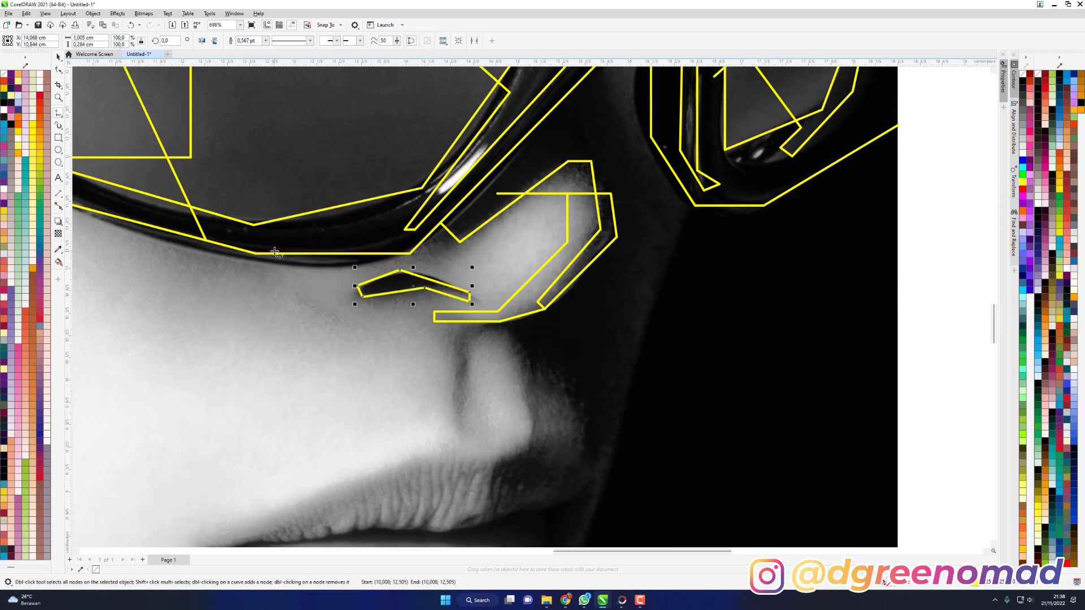
# Outline the shadow beside the nostril from the sunglasses' lower rim down and across to the strip under the nose.
pyautogui.click(281, 254)
pyautogui.click(280, 277)
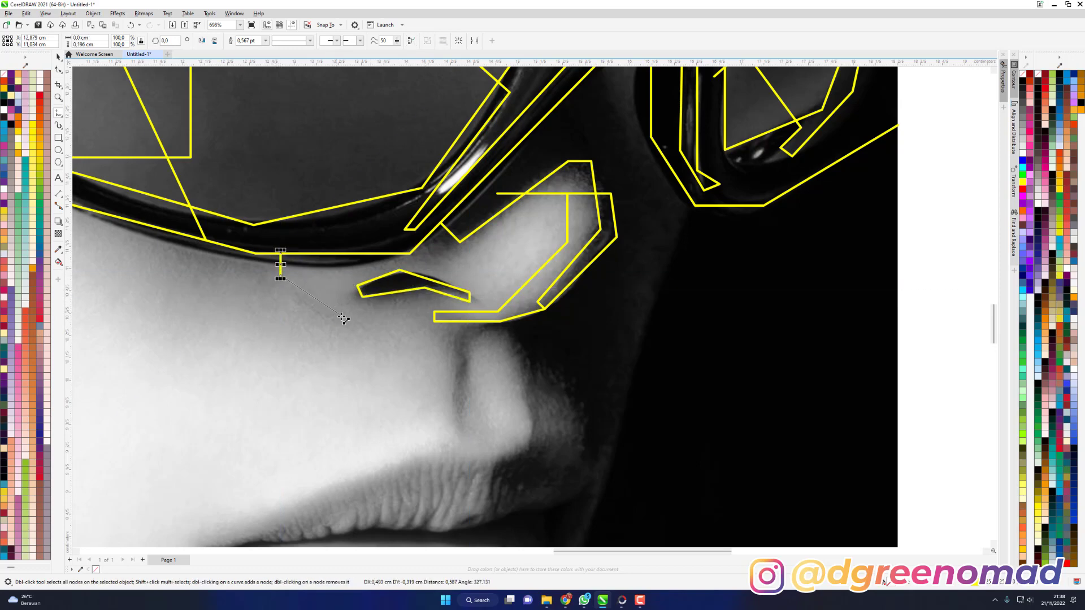
pyautogui.click(356, 326)
pyautogui.doubleClick(434, 324)
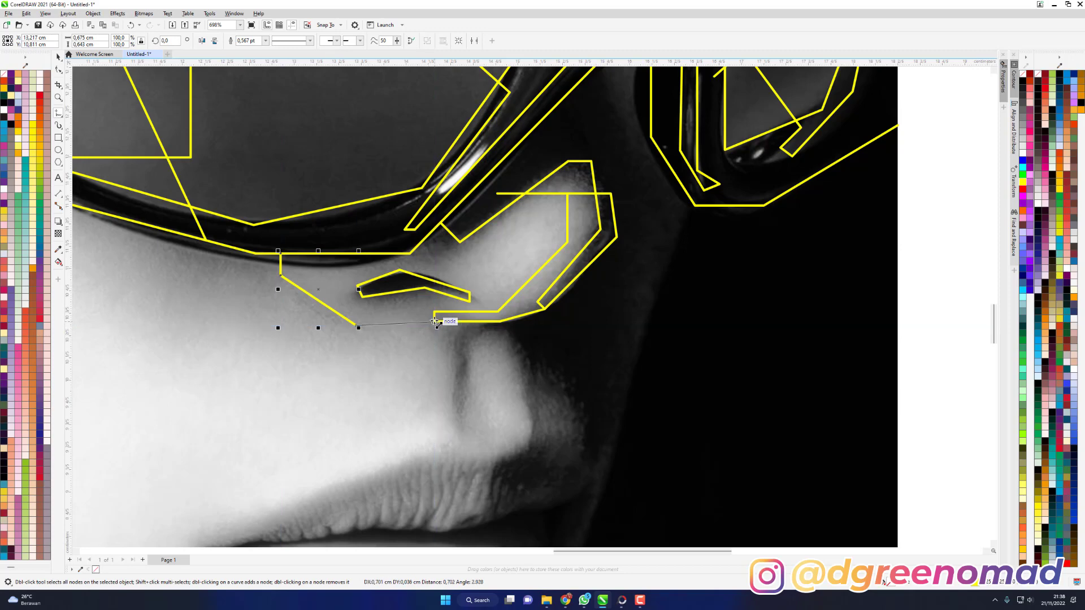
# Draw an angled highlight contour inside the nose tip, about 0.66 by 1.03 cm.
pyautogui.click(537, 194)
pyautogui.click(462, 255)
pyautogui.doubleClick(508, 308)
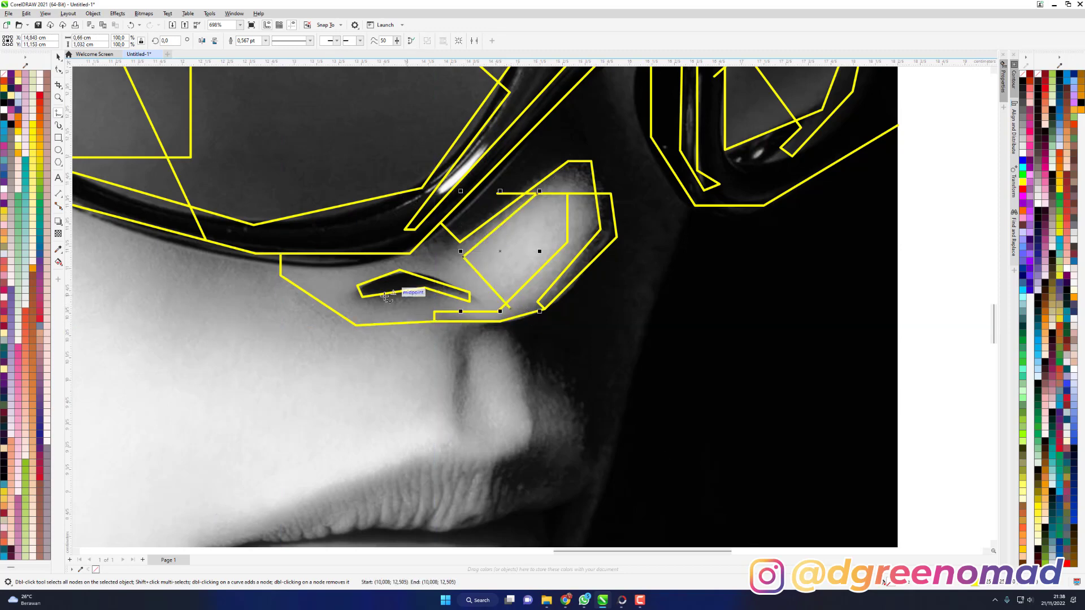
# Draw an angled shadow division from the sunglasses' lower rim across the cheek shadow, about 0.30 by 0.63 cm.
pyautogui.click(326, 253)
pyautogui.click(350, 277)
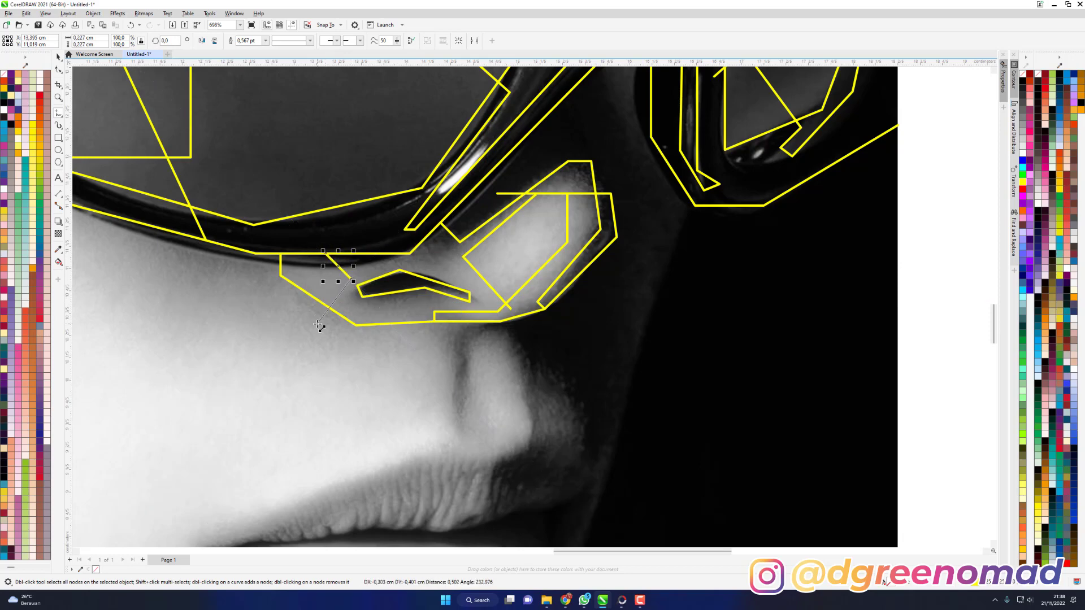
pyautogui.doubleClick(316, 323)
# Outline the philtrum highlight from the strip under the nose down to the upper lip's peak, about 0.92 by 1.25 cm.
pyautogui.scroll(-2, 574, 251)
pyautogui.scroll(1, 519, 312)
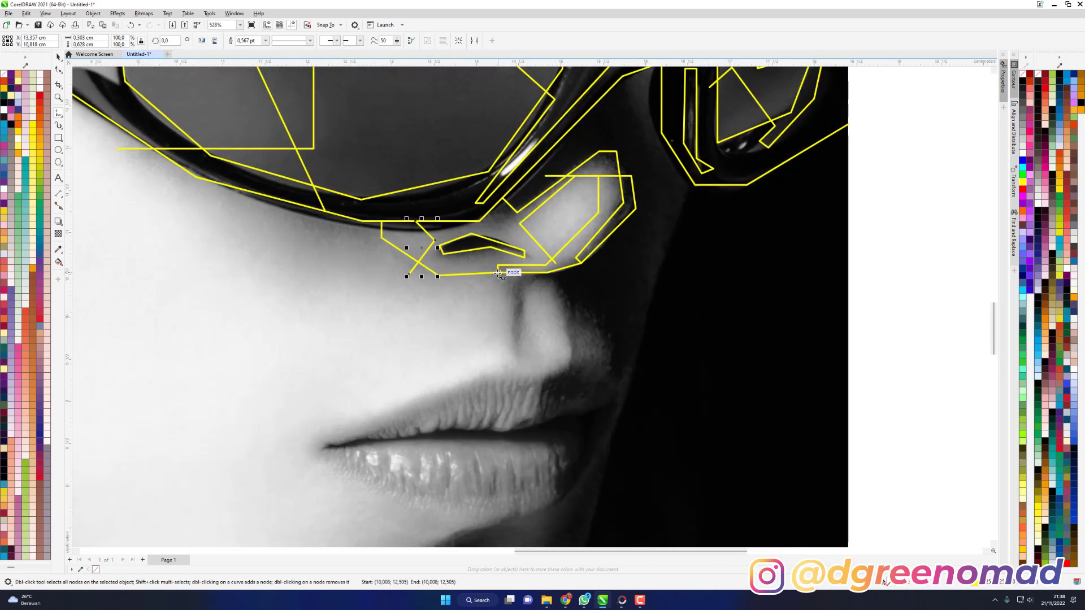
pyautogui.click(518, 355)
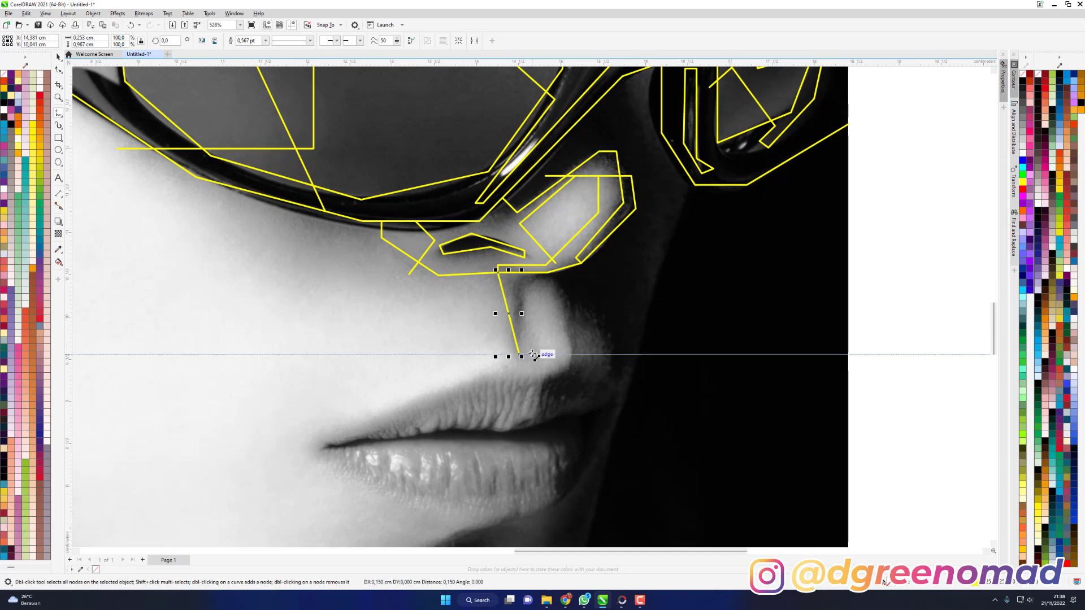
pyautogui.click(532, 355)
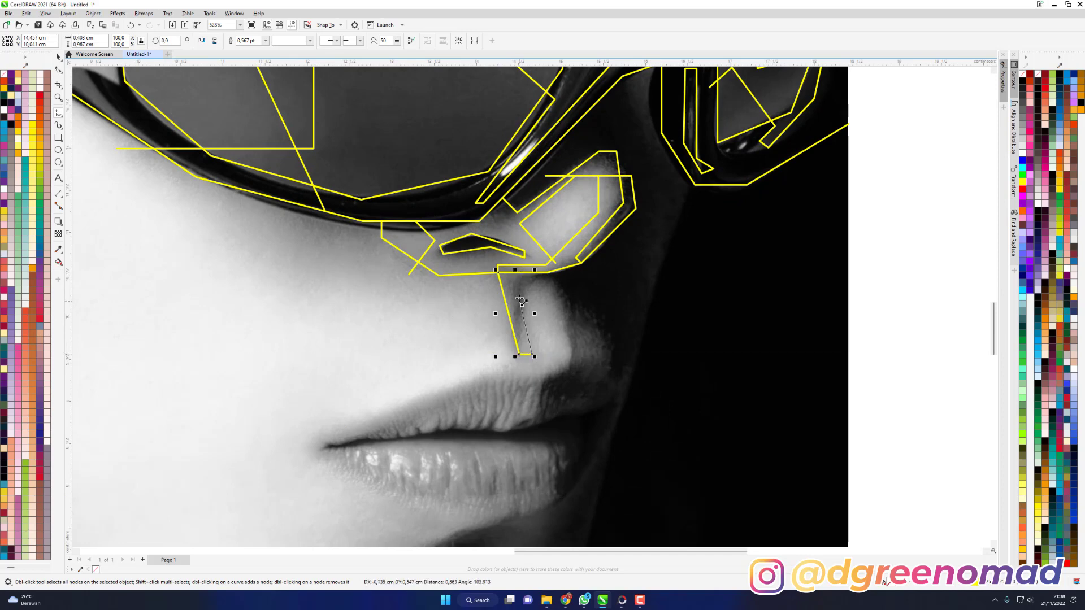
pyautogui.click(575, 360)
pyautogui.click(539, 378)
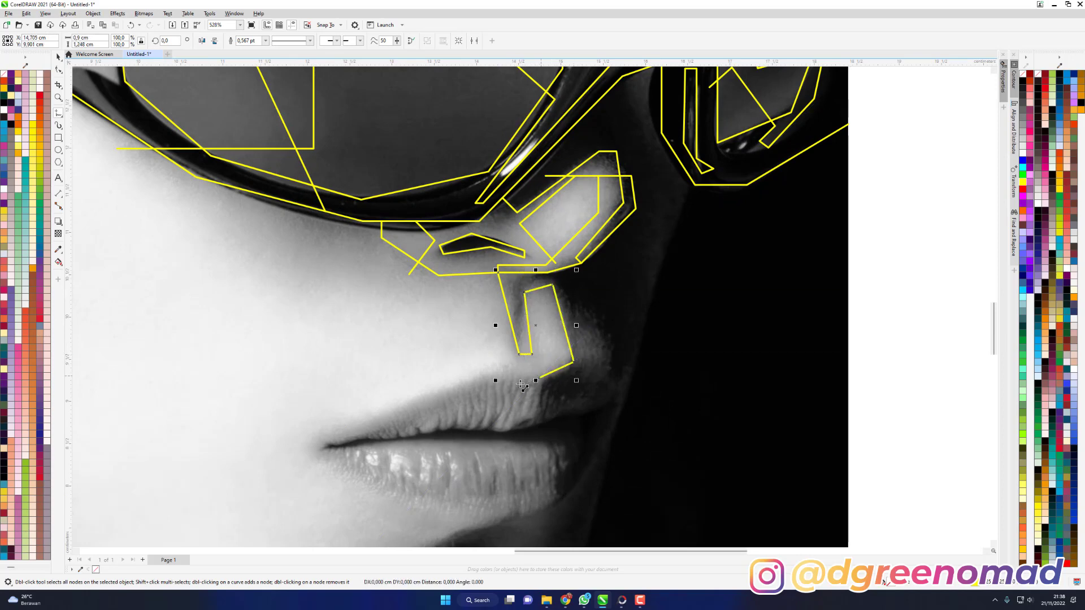
pyautogui.click(496, 370)
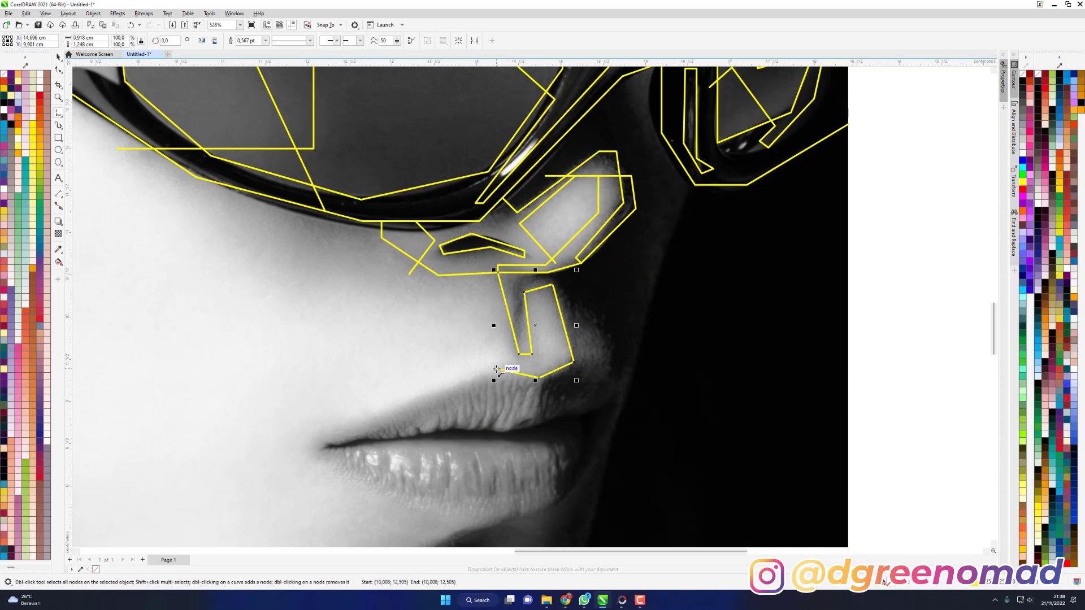
# Continue the contour along the upper lip to the mouth corner, back across the mouth opening and around the lower lip's shadowed end.
pyautogui.click(333, 437)
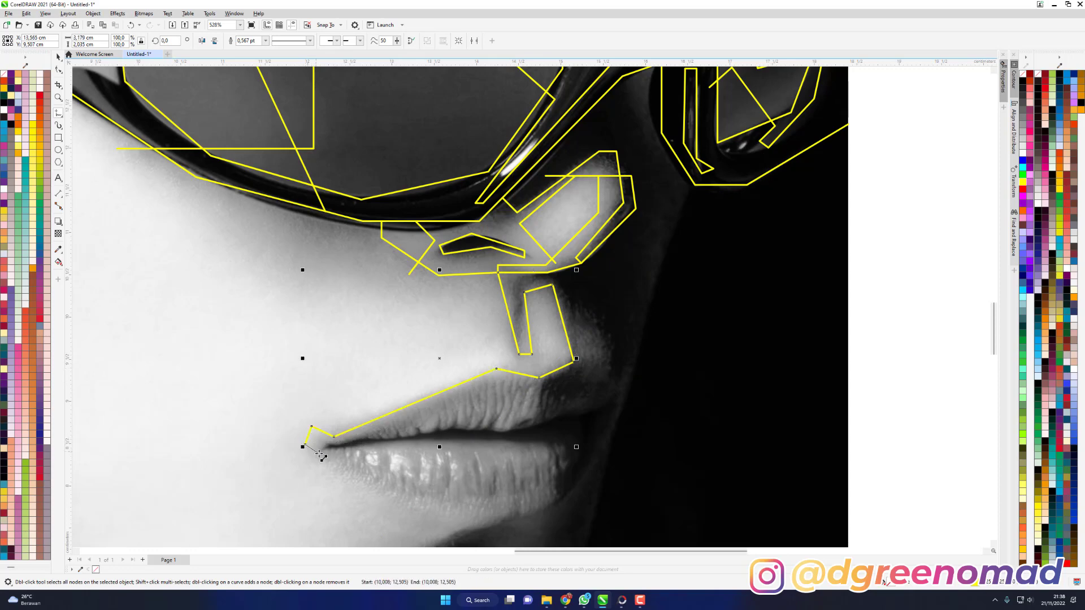
pyautogui.moveTo(319, 456); pyautogui.dragTo(385, 442)
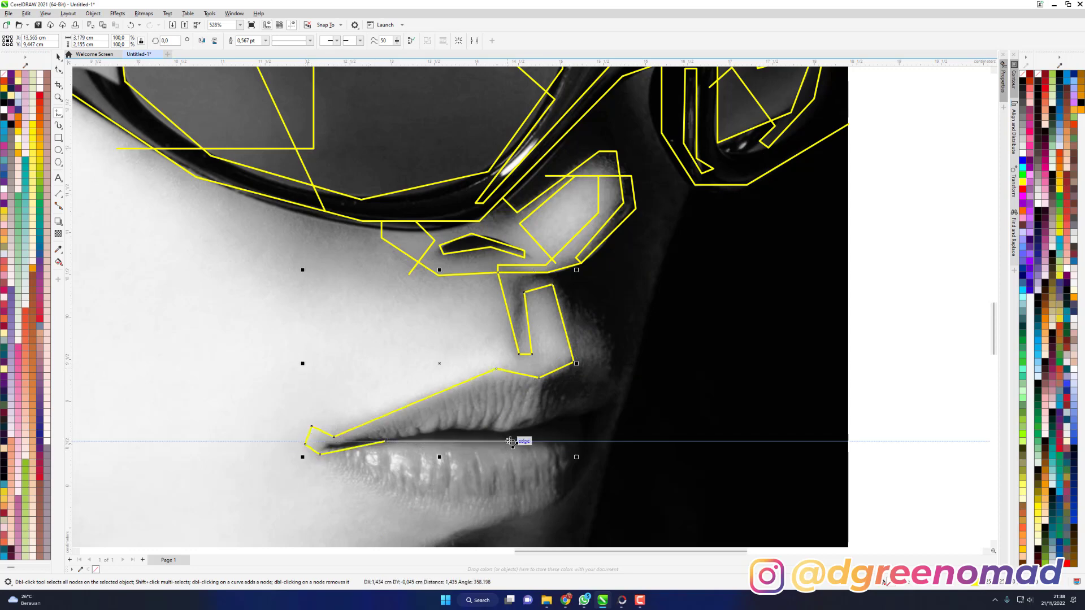
pyautogui.click(543, 435)
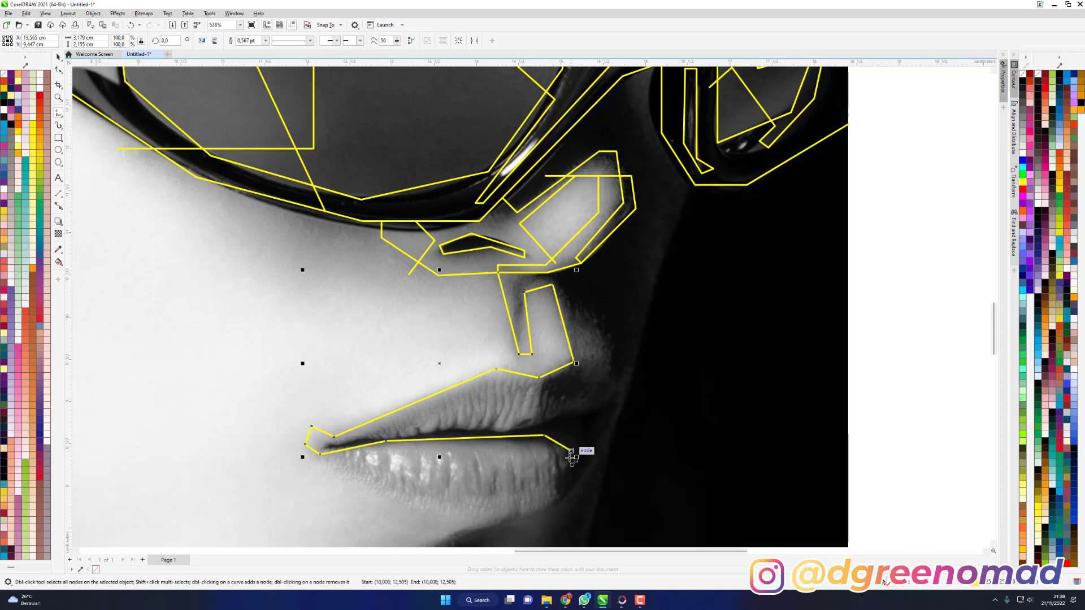
pyautogui.click(556, 500)
pyautogui.click(452, 536)
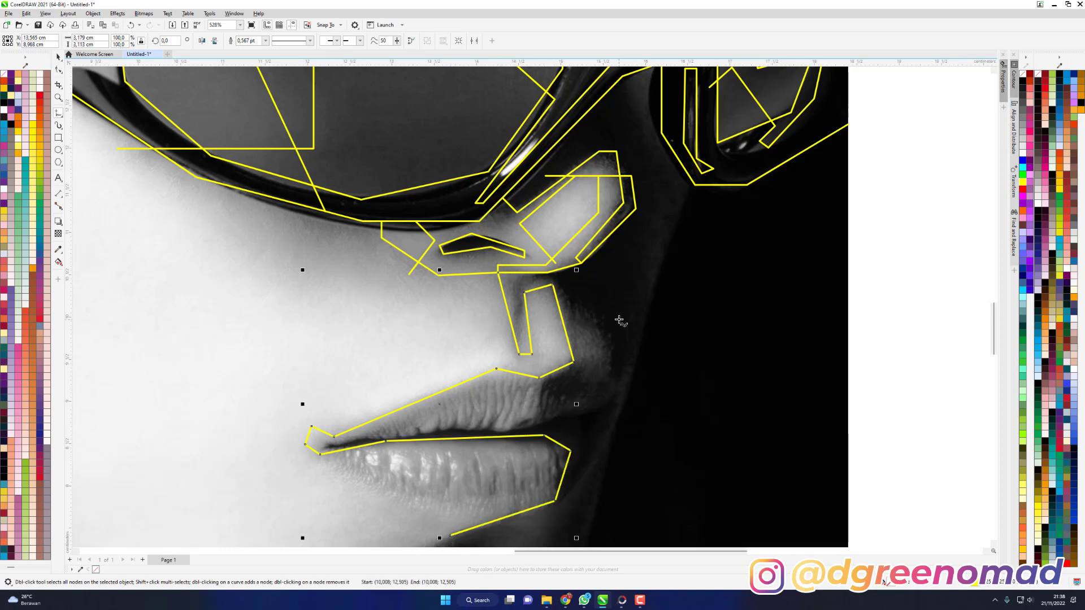
# Extend the lip contour around the pointed shadow between the lower lip and the chin.
pyautogui.scroll(-3, 621, 321)
pyautogui.scroll(2, 562, 357)
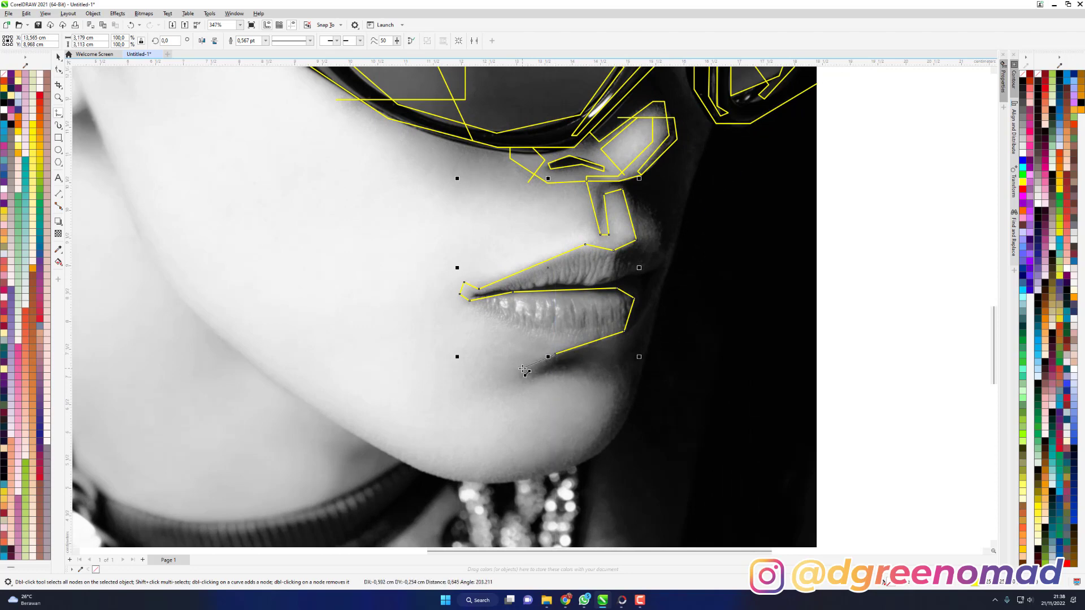
pyautogui.click(524, 370)
pyautogui.click(522, 377)
pyautogui.click(604, 370)
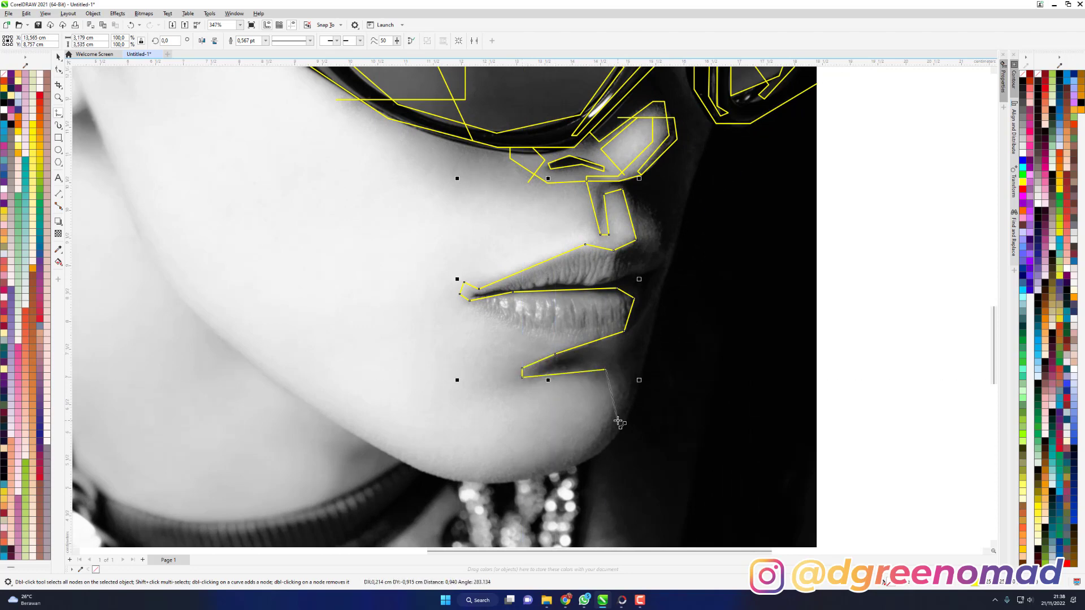
# Carry the contour around the chin and up the jaw, finishing the curve at about 6.66 by 5.36 cm overall.
pyautogui.click(617, 420)
pyautogui.click(576, 462)
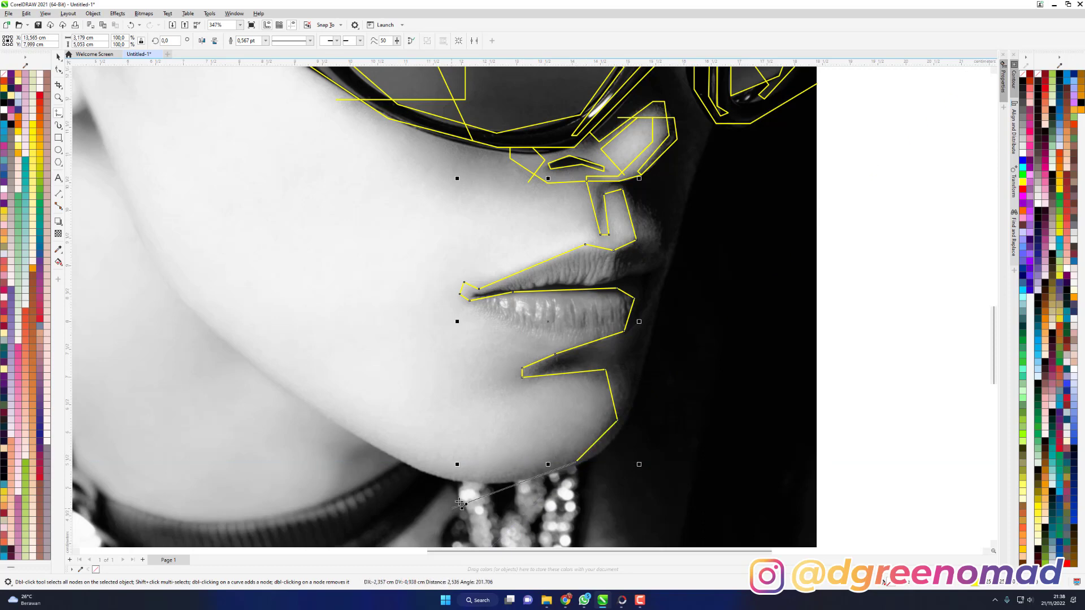
pyautogui.click(448, 480)
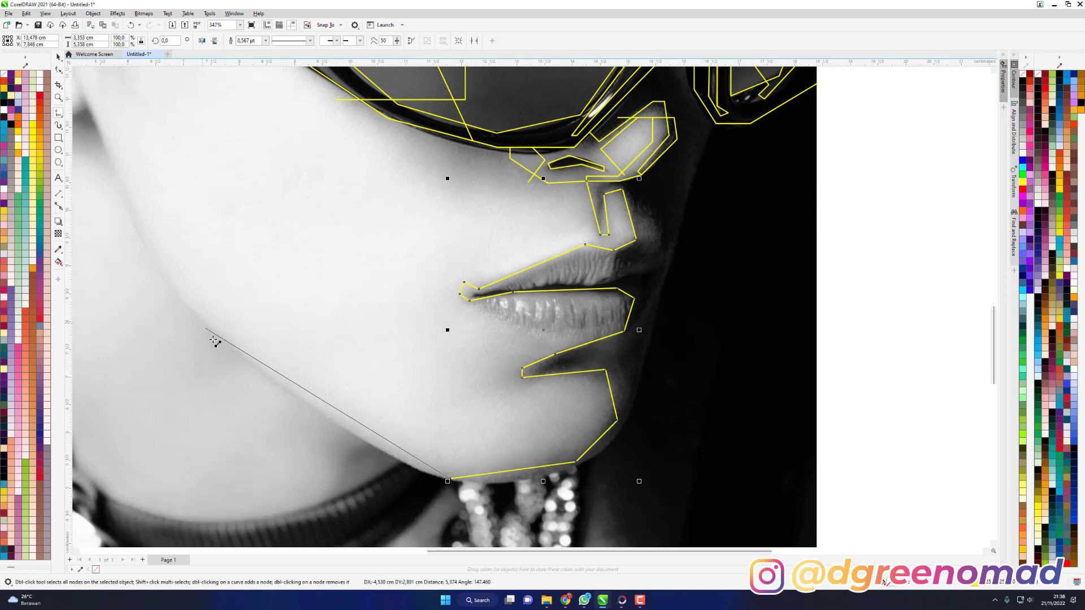
pyautogui.click(265, 377)
pyautogui.scroll(-3, 681, 440)
pyautogui.scroll(2, 395, 369)
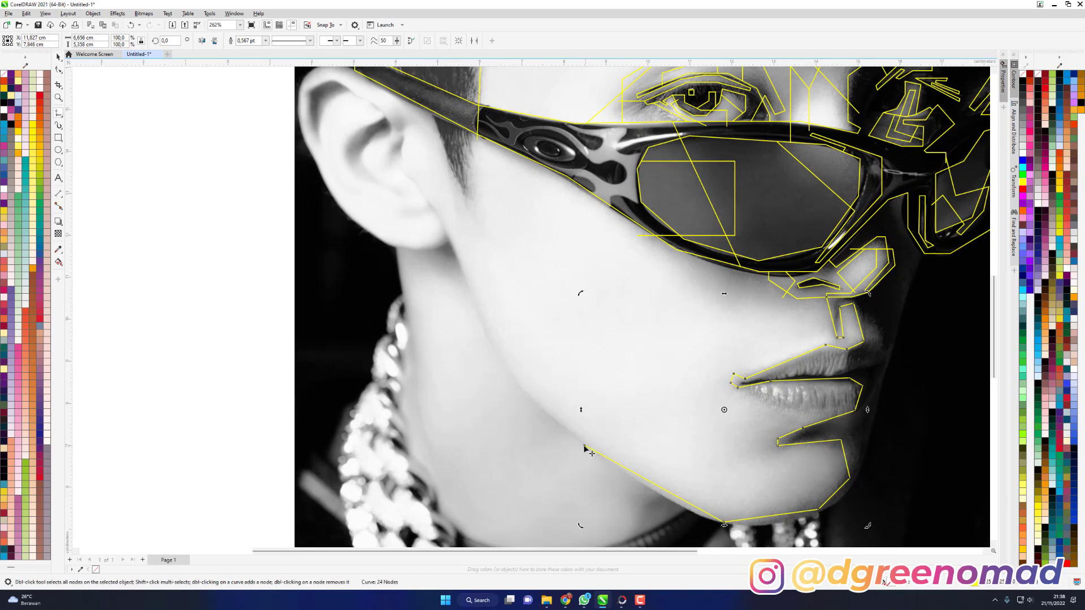
pyautogui.press('space')
# Trace a new line from the end of the jaw contour up the rest of the jawline and into the ear.
pyautogui.click(492, 390)
pyautogui.press('space')
pyautogui.click(586, 445)
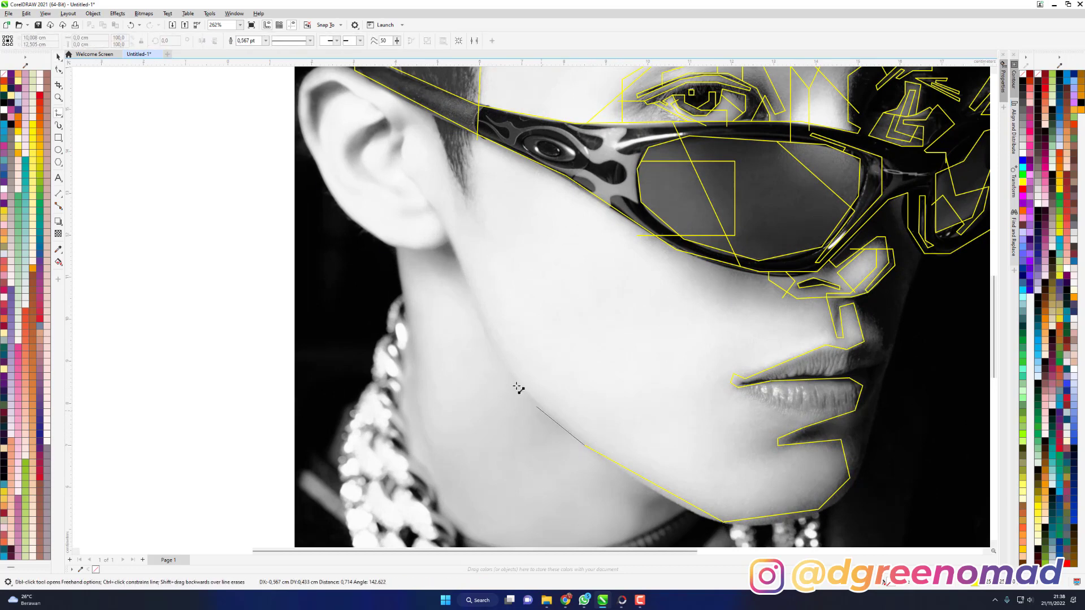
pyautogui.click(491, 351)
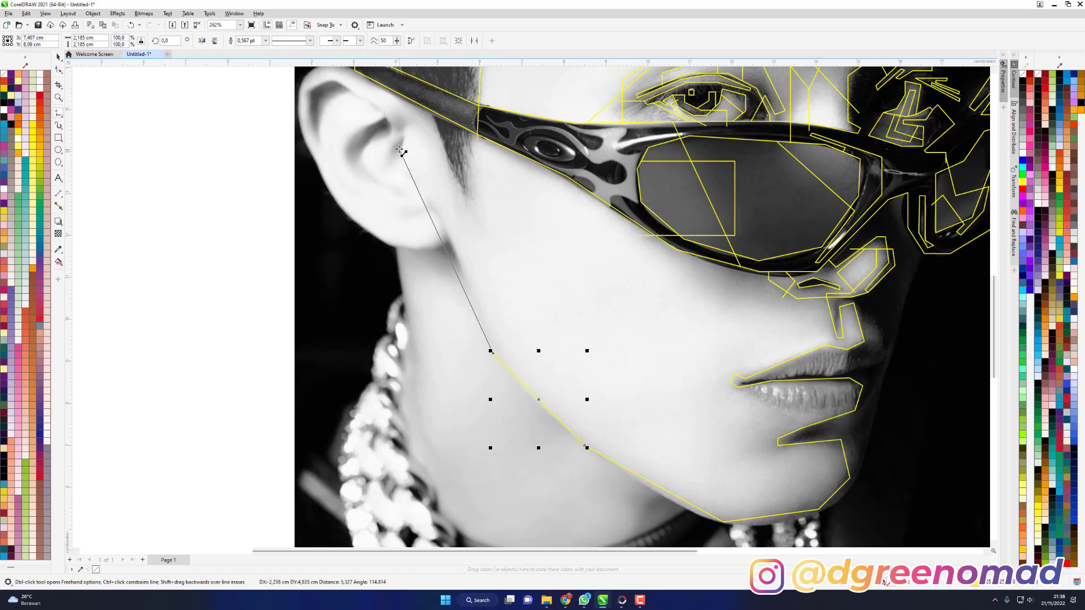
pyautogui.click(401, 153)
pyautogui.click(401, 137)
pyautogui.scroll(1, 362, 102)
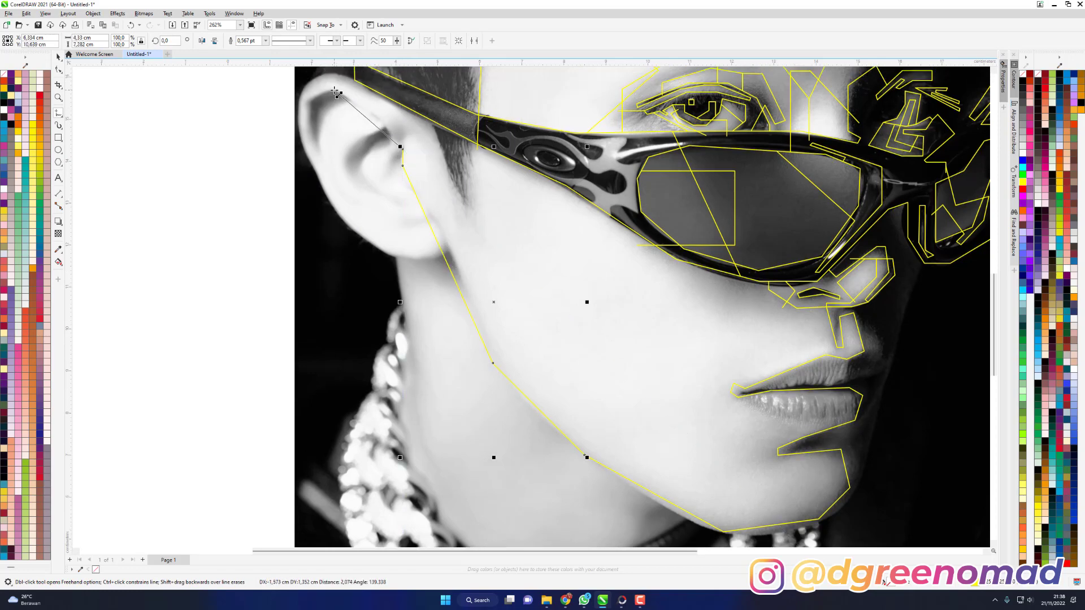
# Continue the line around the ear's upper fold and inner rim, looping back to the ear's dark hollow.
pyautogui.click(322, 158)
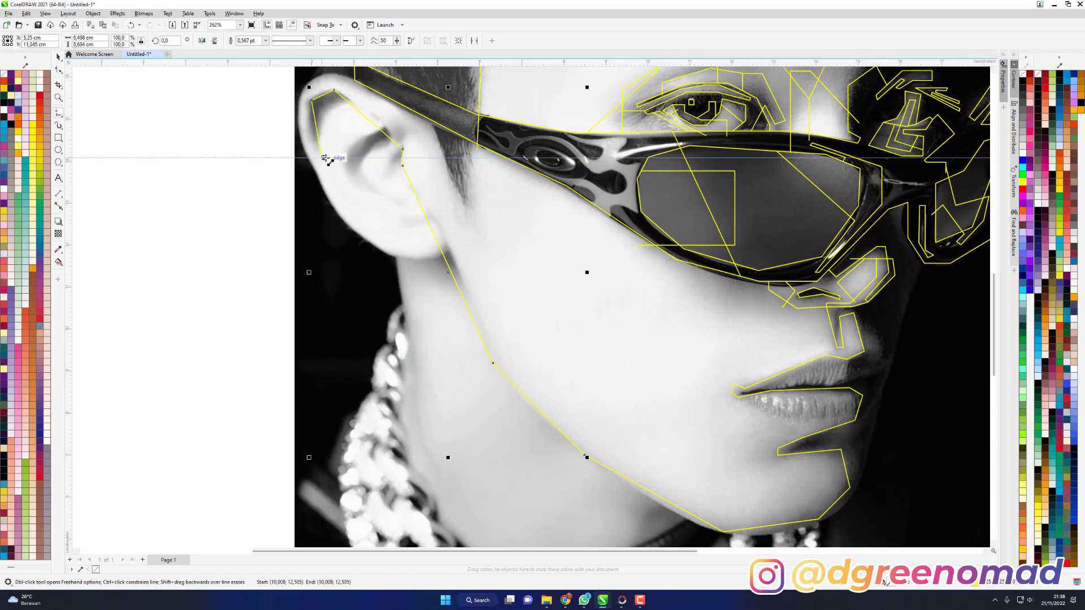
pyautogui.click(359, 89)
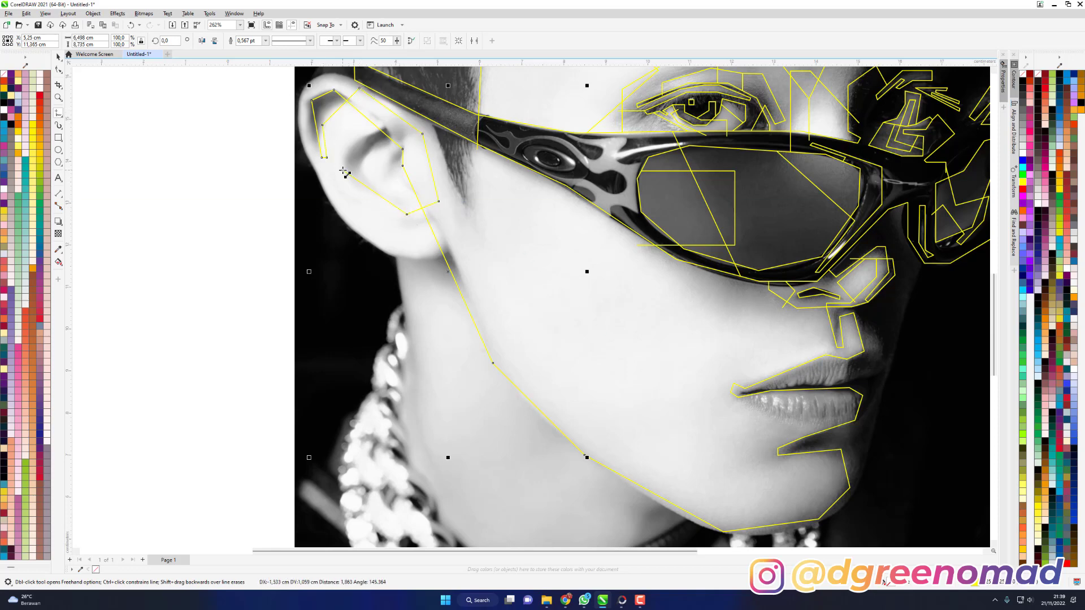
pyautogui.click(343, 169)
pyautogui.click(342, 145)
pyautogui.click(383, 120)
# Draw a second contour inside the ear from the hollow down above the lobe to the jawline, about 1.79 by 2.34 cm.
pyautogui.click(360, 152)
pyautogui.click(360, 213)
pyautogui.click(411, 234)
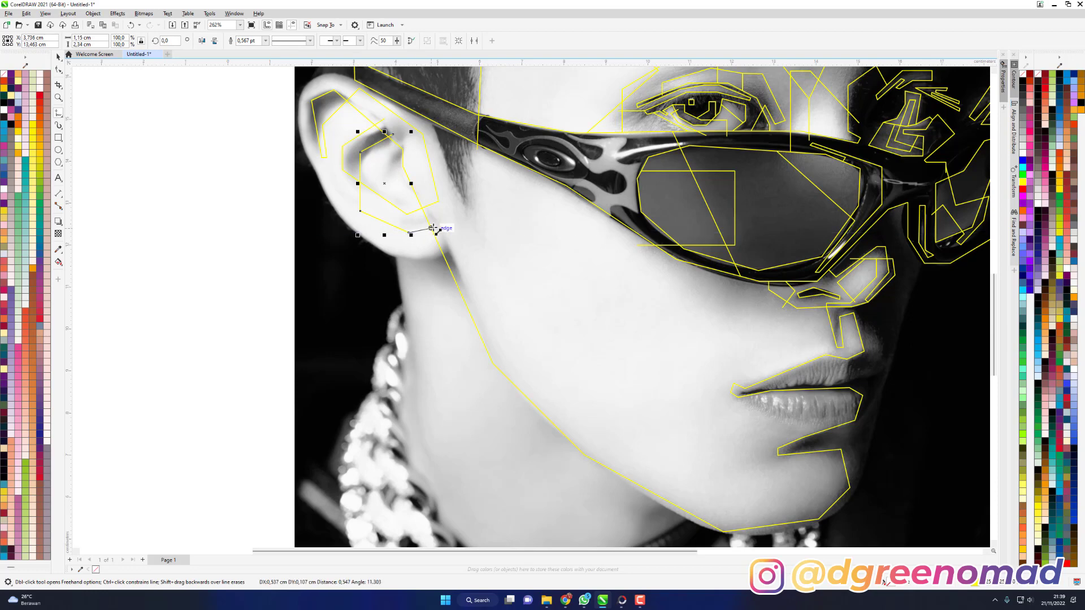
pyautogui.click(435, 226)
# Trace the ear's lower outer edge from the jawline around the lobe, about 2.93 by 1.58 cm.
pyautogui.click(442, 251)
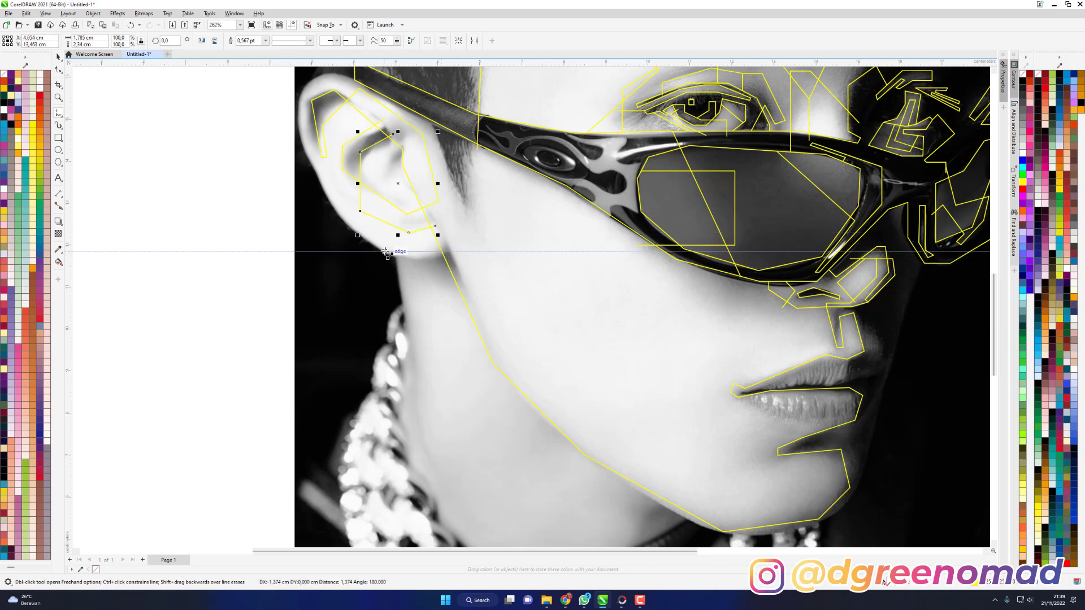
pyautogui.doubleClick(385, 251)
pyautogui.click(321, 186)
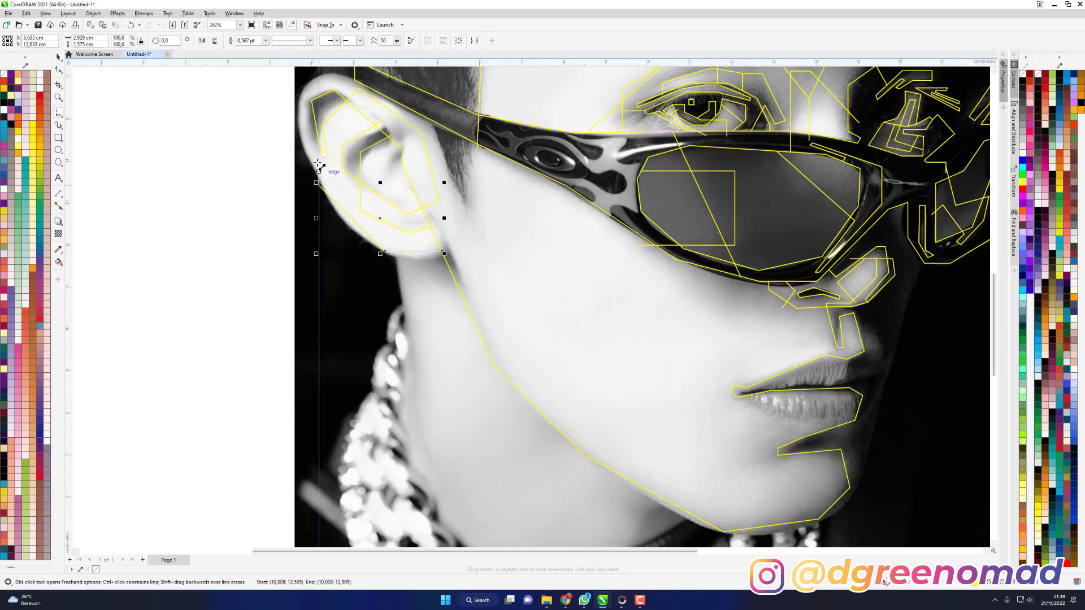
pyautogui.click(298, 107)
pyautogui.click(299, 85)
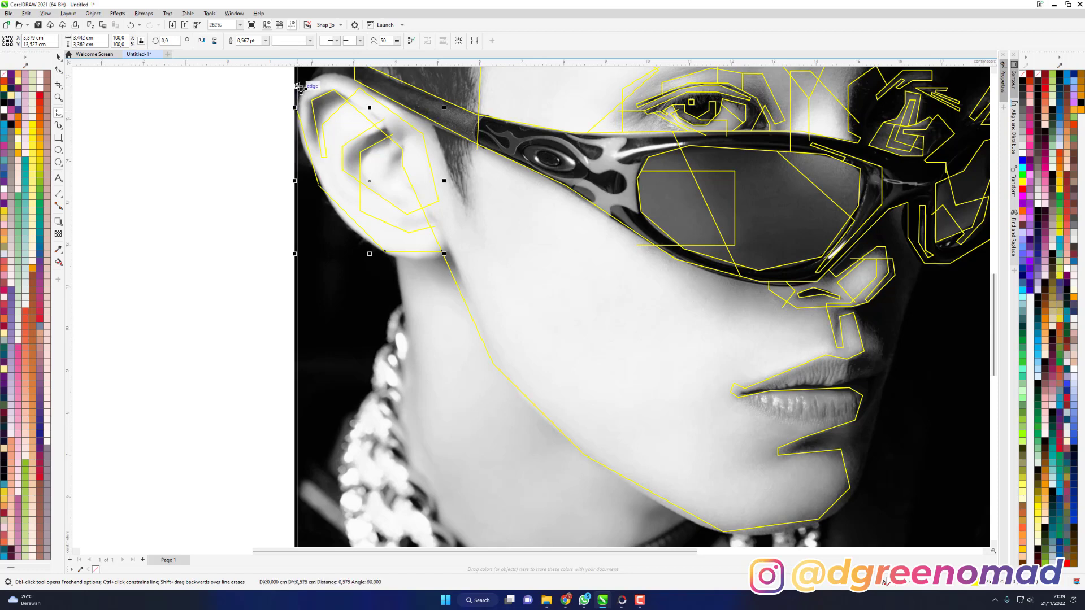
pyautogui.scroll(2, 319, 105)
pyautogui.click(323, 107)
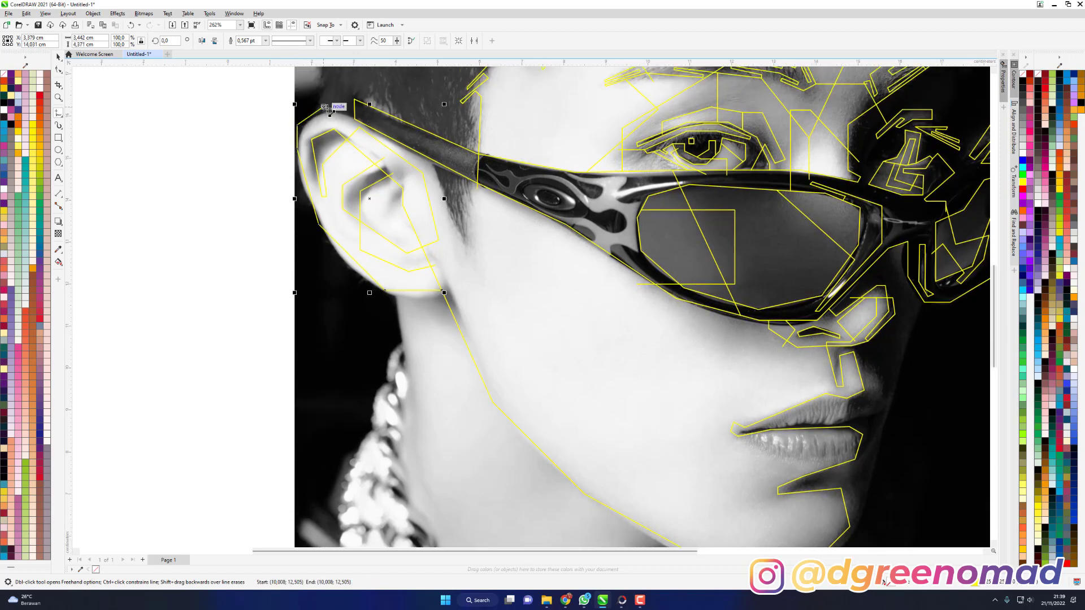
pyautogui.doubleClick(354, 121)
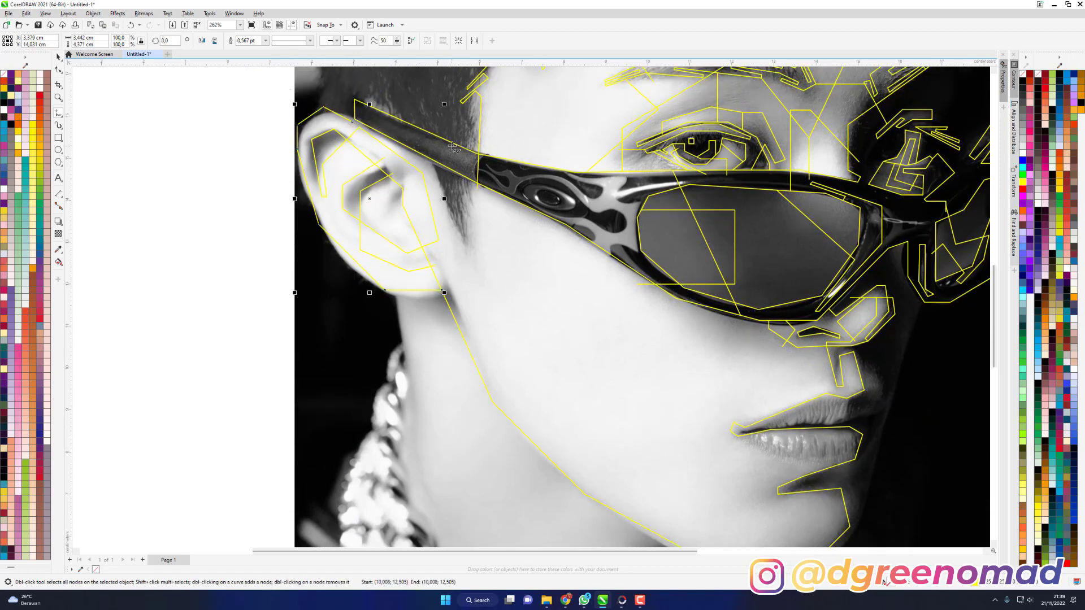
pyautogui.hotkey('ctrl', 'z')
pyautogui.press('Escape')
# Trace the ear's upper outer edge from the lobe outline's end to the sunglasses' temple arm, about 1.32 by 2.73 cm.
pyautogui.click(319, 226)
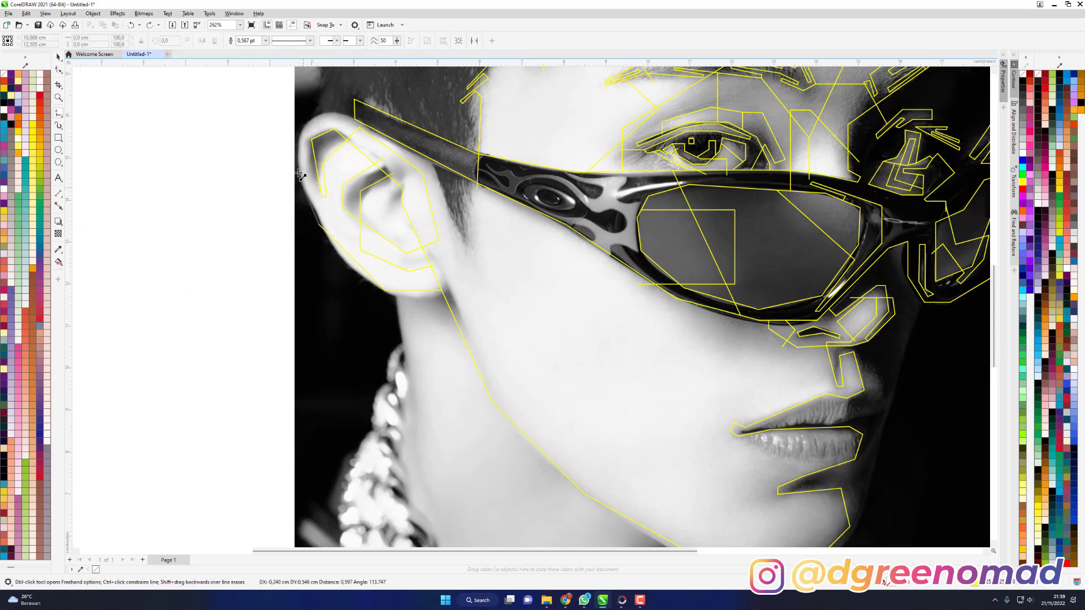
pyautogui.doubleClick(299, 159)
pyautogui.doubleClick(300, 128)
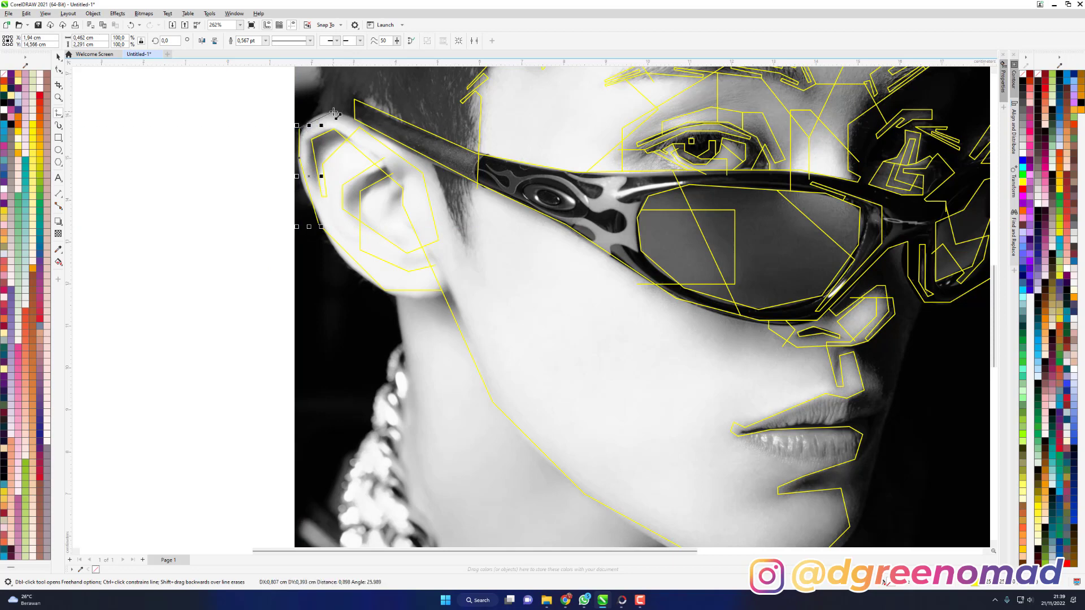
pyautogui.click(334, 110)
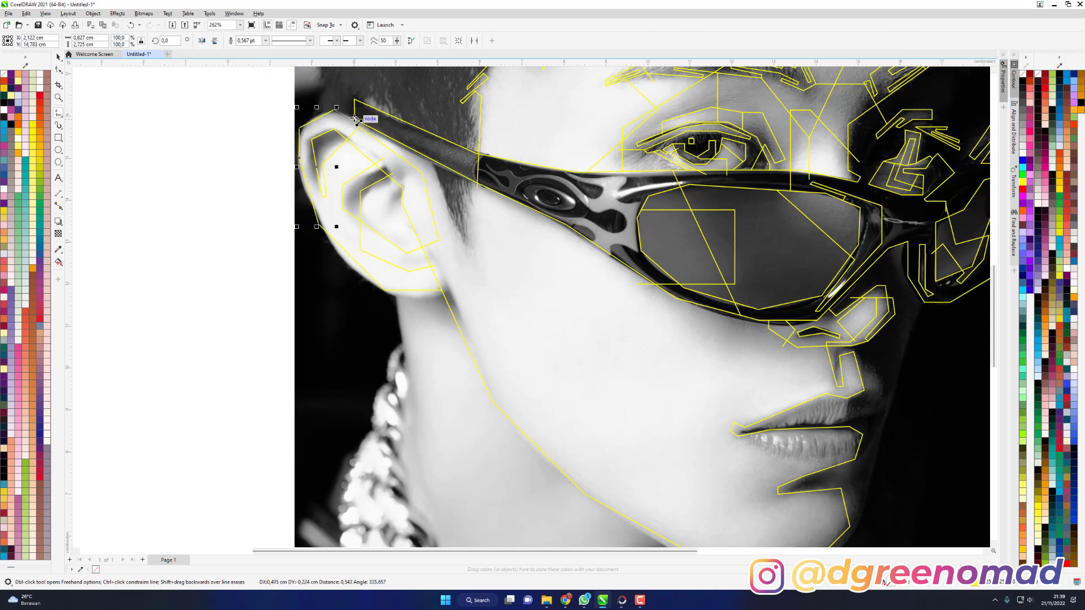
pyautogui.scroll(1, 452, 208)
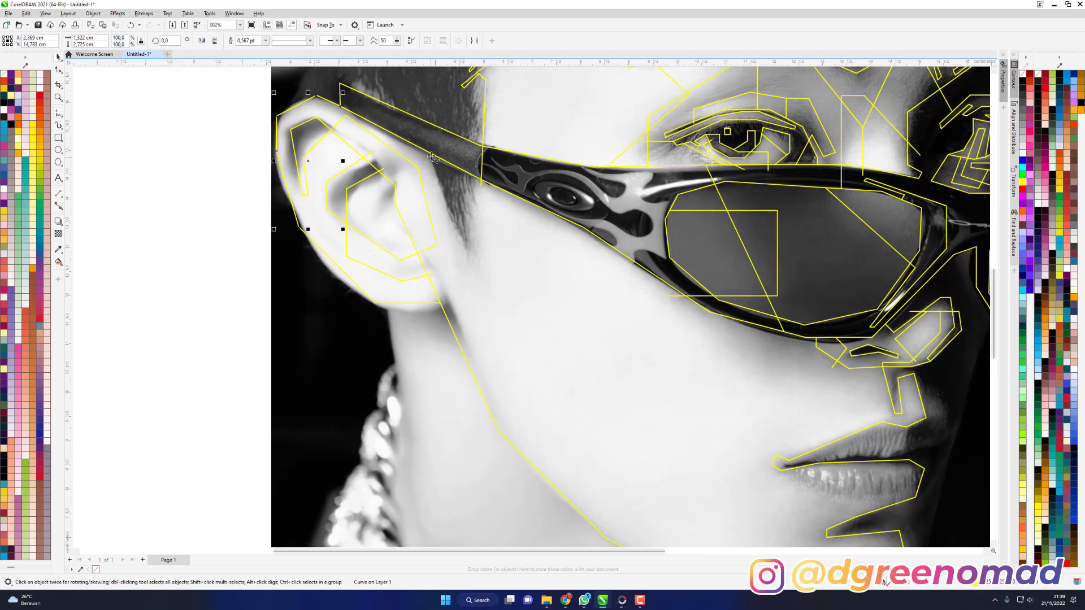
# Outline the sideburn's two pointed hair tips below the temple arm, about 0.87 by 2.07 cm.
pyautogui.click(432, 154)
pyautogui.click(467, 253)
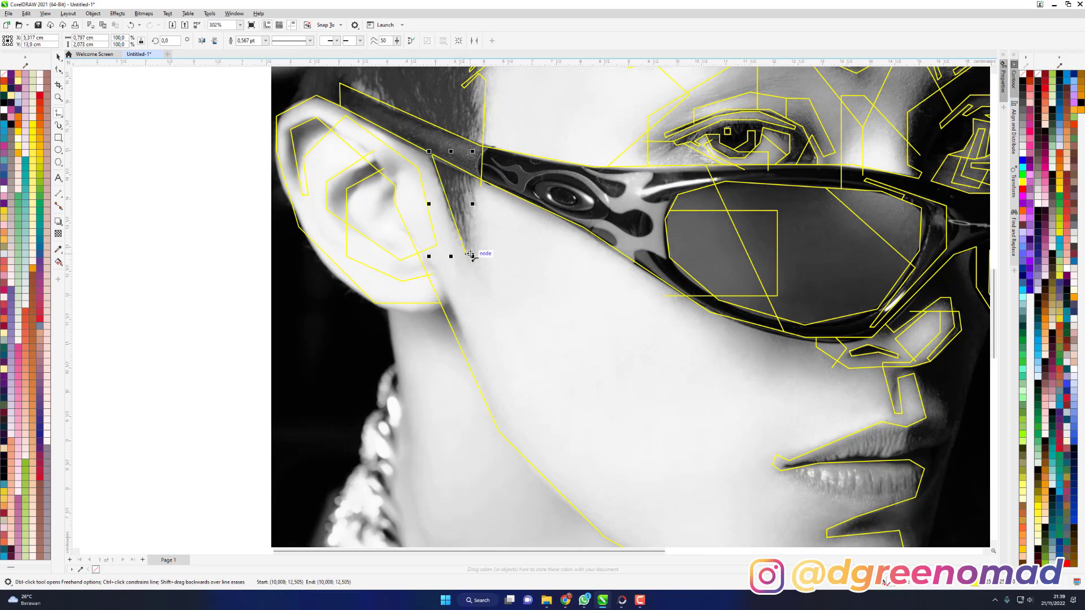
pyautogui.click(458, 184)
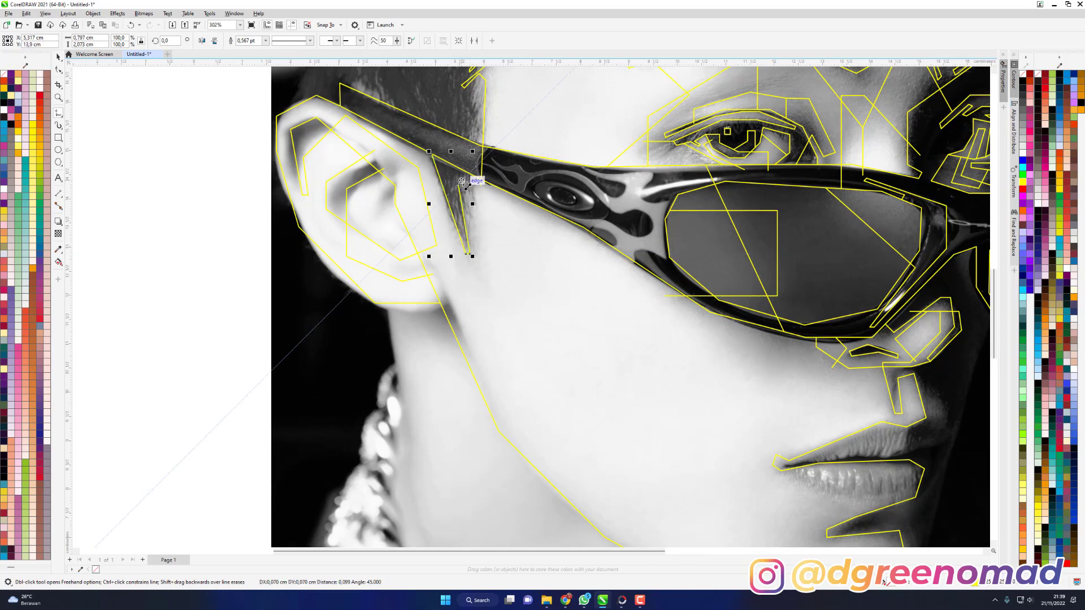
pyautogui.click(473, 228)
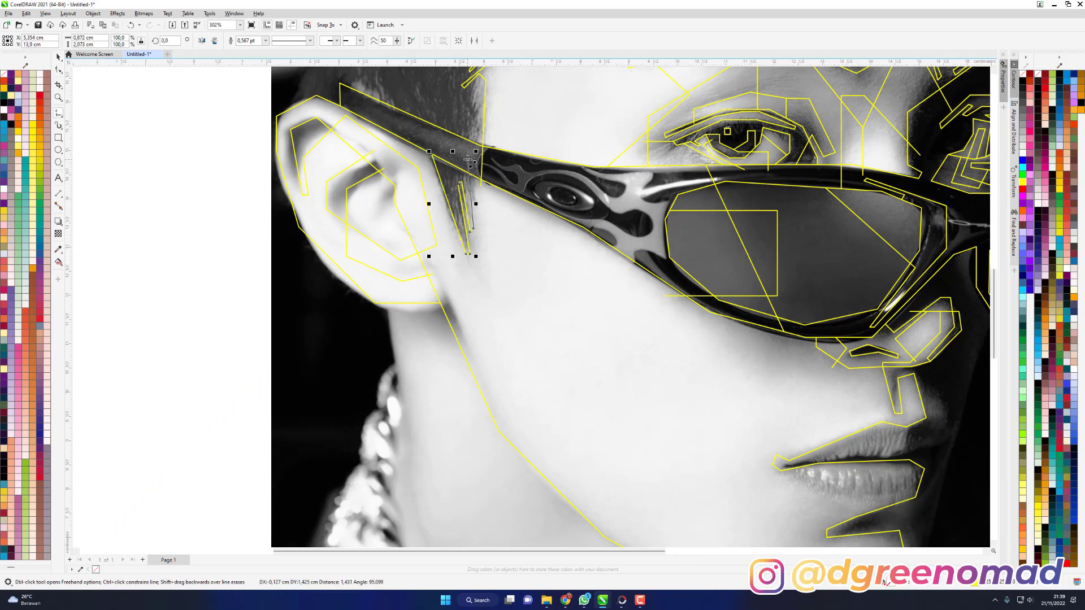
# Extend the outline from the sideburn along the temple arm and down the lens frame's outer edge, about 6.46 by 3.47 cm overall.
pyautogui.click(380, 113)
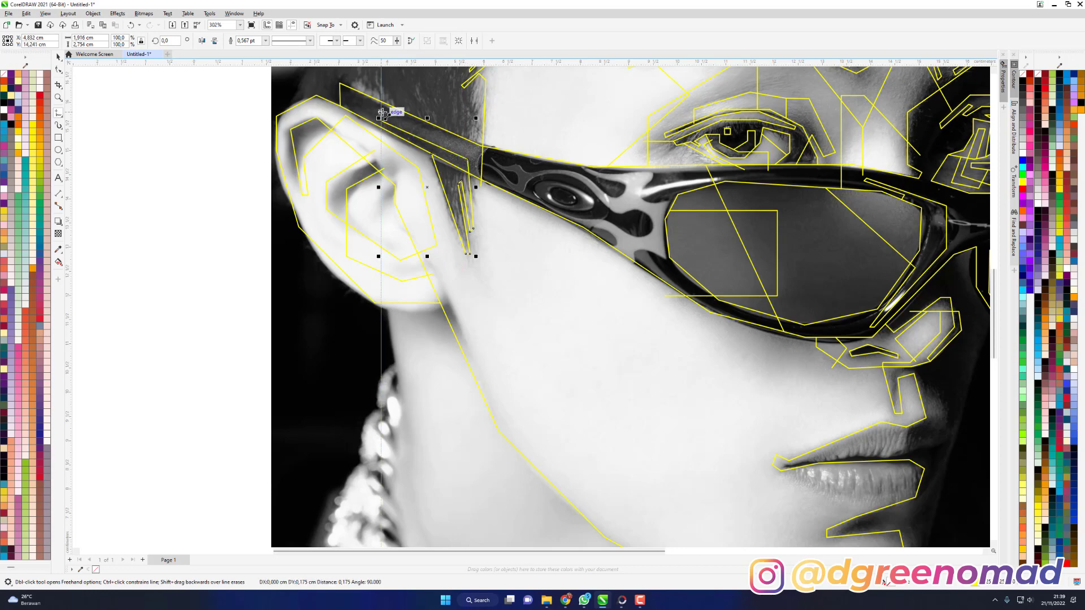
pyautogui.click(574, 182)
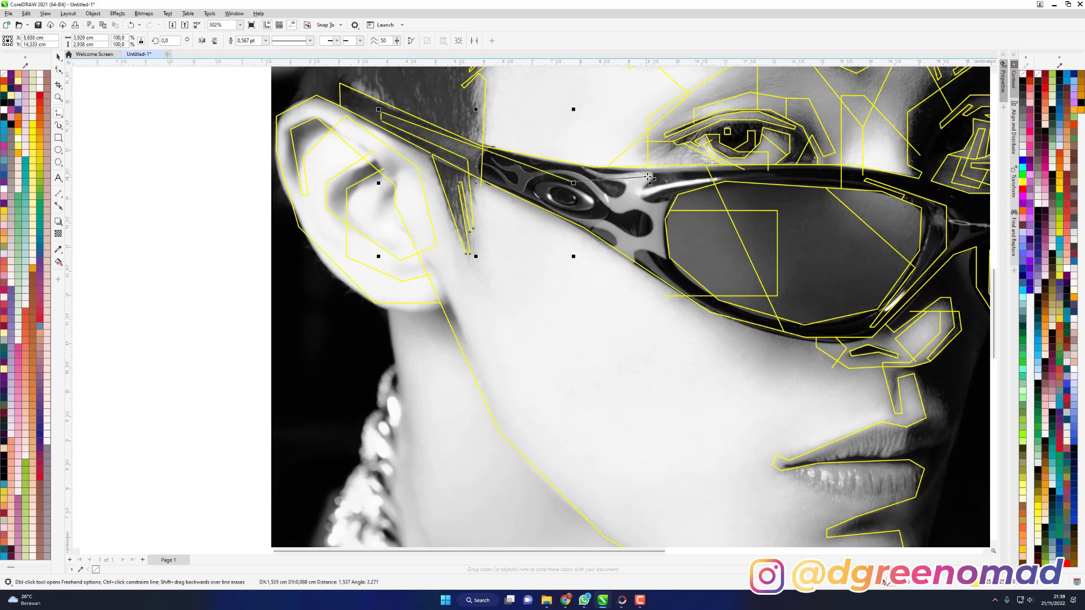
pyautogui.click(690, 174)
pyautogui.click(695, 184)
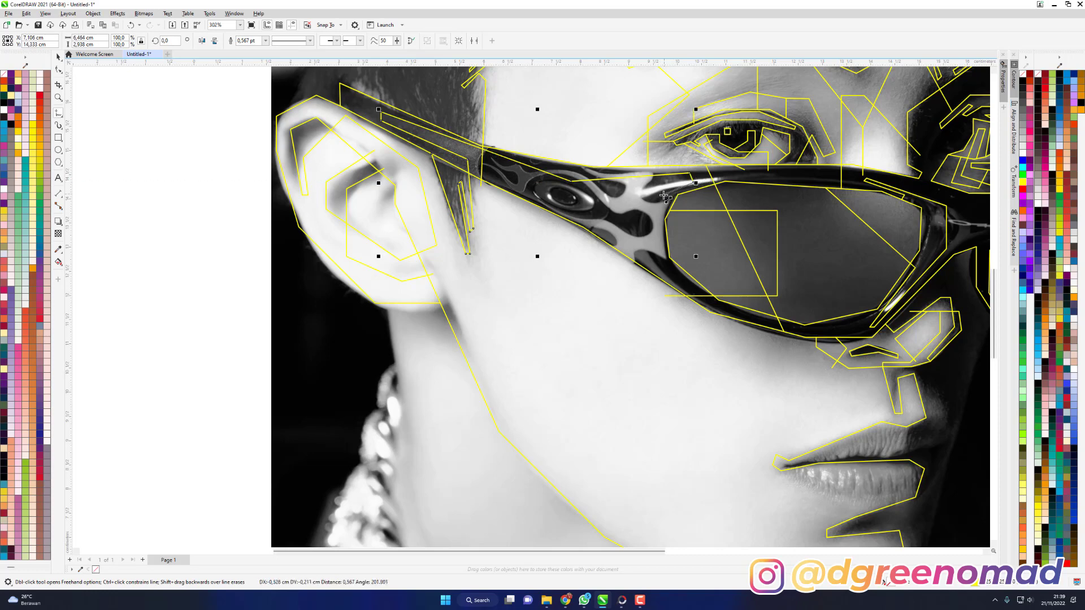
pyautogui.click(654, 232)
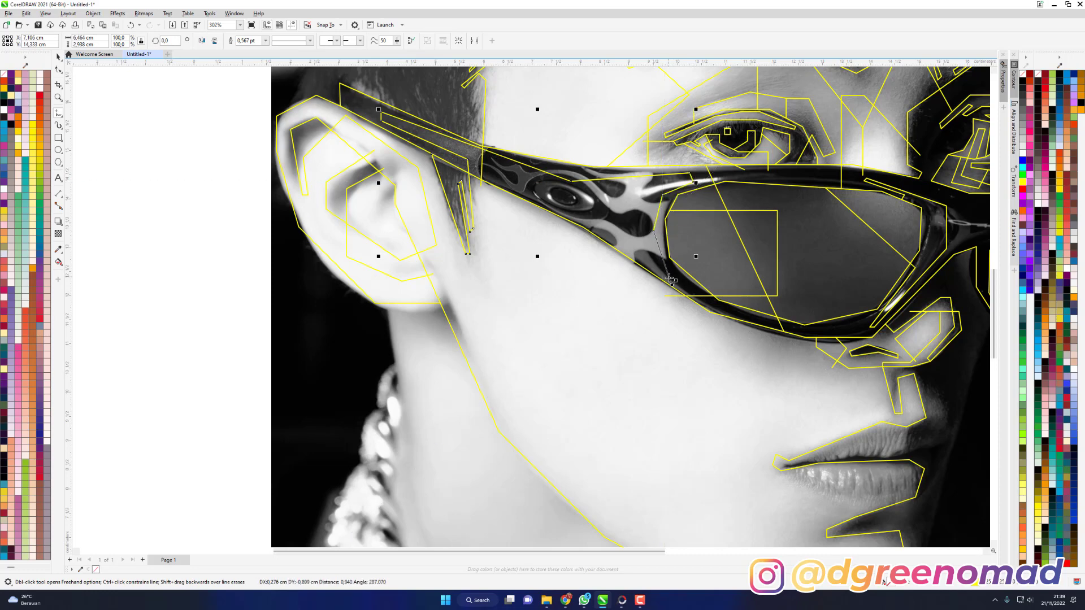
pyautogui.click(671, 280)
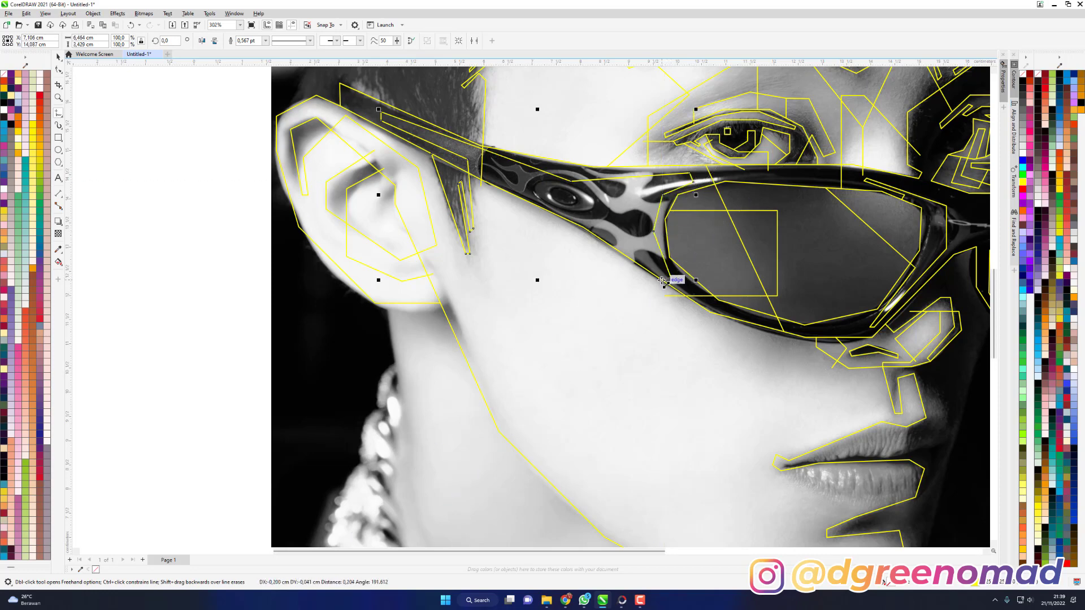
# Outline the shadow beside the philtrum and bring it down onto the upper lip, about 0.93 by 1.25 cm.
pyautogui.scroll(-5, 468, 127)
pyautogui.scroll(5, 737, 228)
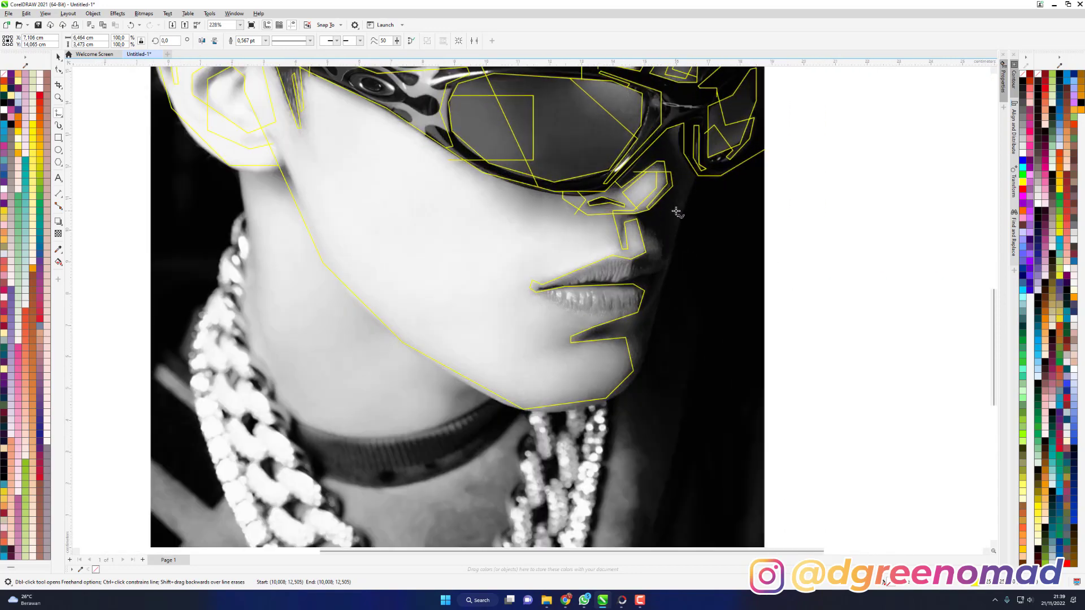
pyautogui.scroll(1, 649, 223)
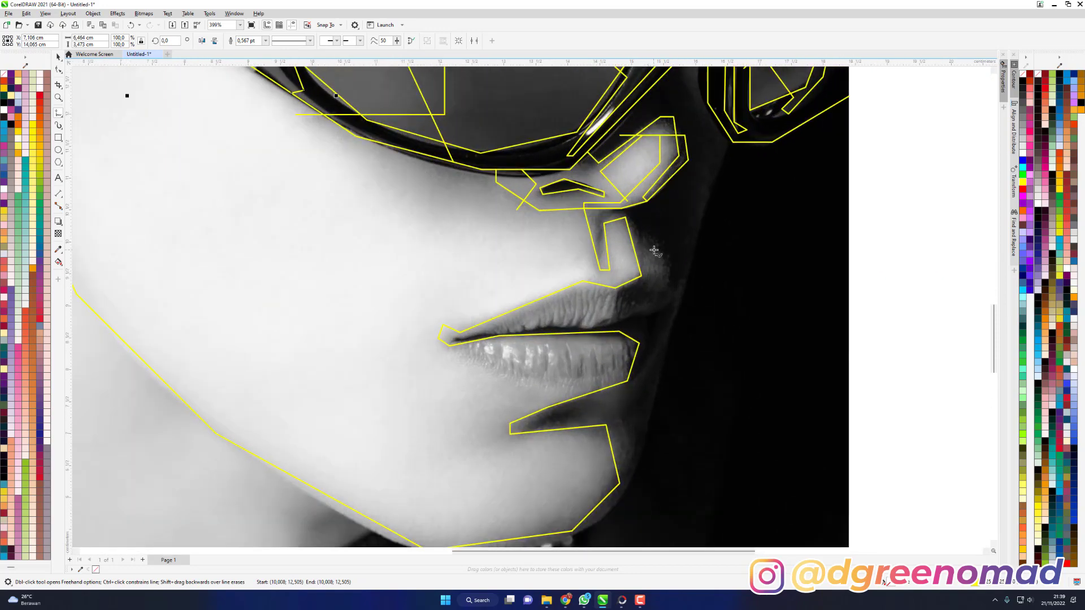
pyautogui.click(641, 276)
pyautogui.click(665, 276)
pyautogui.click(671, 268)
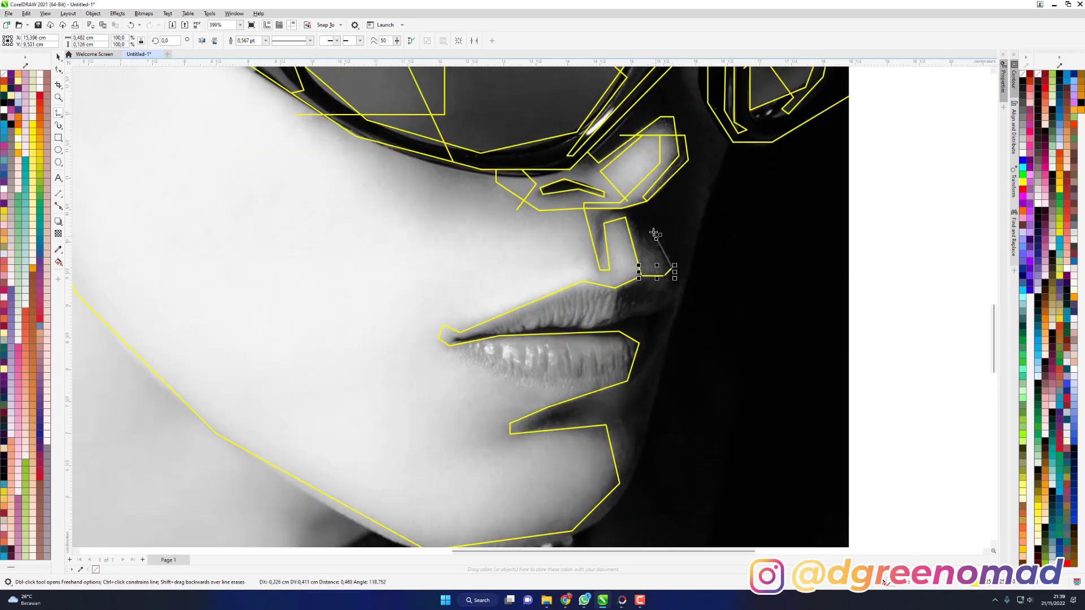
pyautogui.click(646, 224)
pyautogui.click(612, 226)
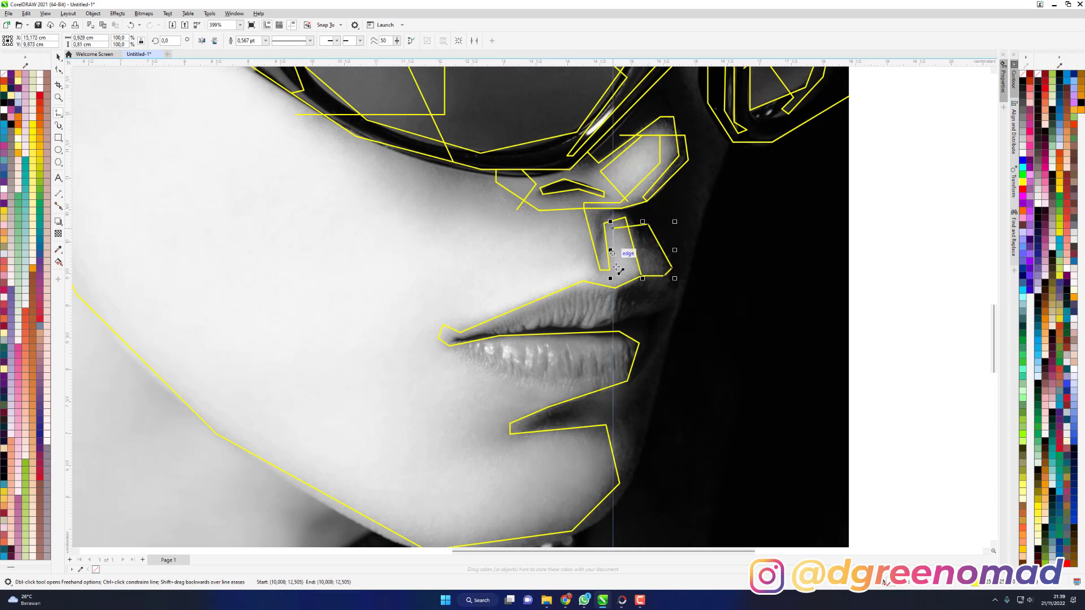
pyautogui.click(617, 304)
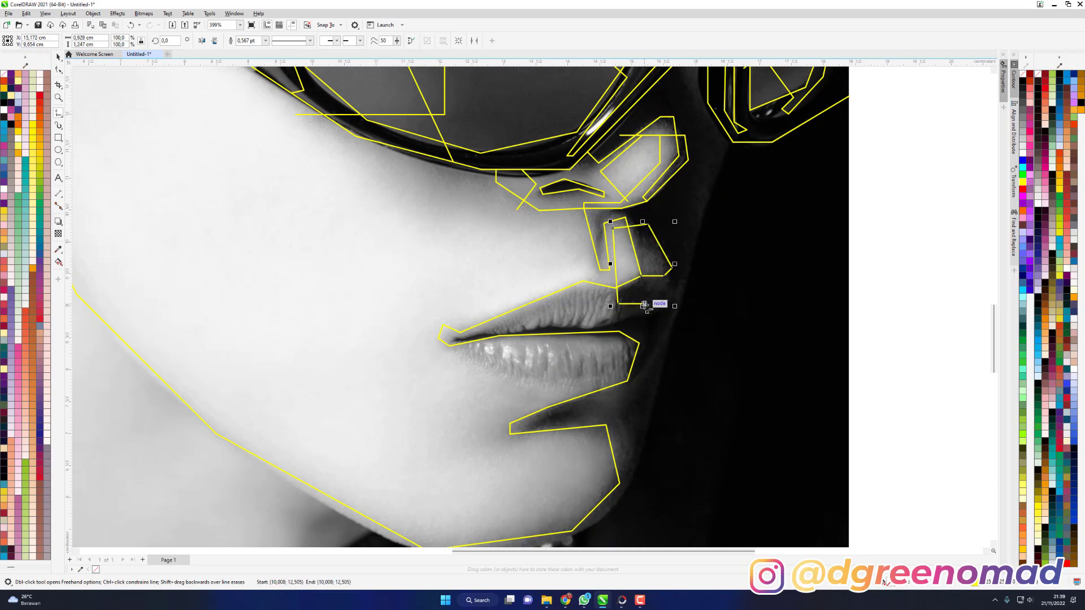
# Continue the outline around the upper lip's front and along the mouth opening to the mouth corner, about 3.43 by 1.81 cm overall.
pyautogui.click(644, 304)
pyautogui.click(644, 313)
pyautogui.click(593, 328)
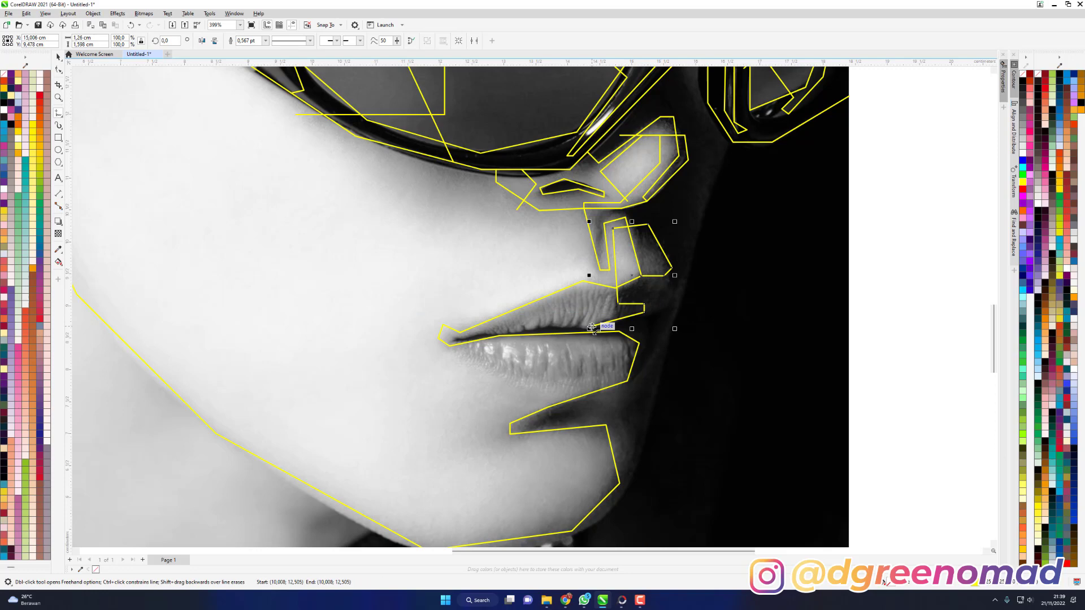
pyautogui.click(530, 327)
pyautogui.click(453, 339)
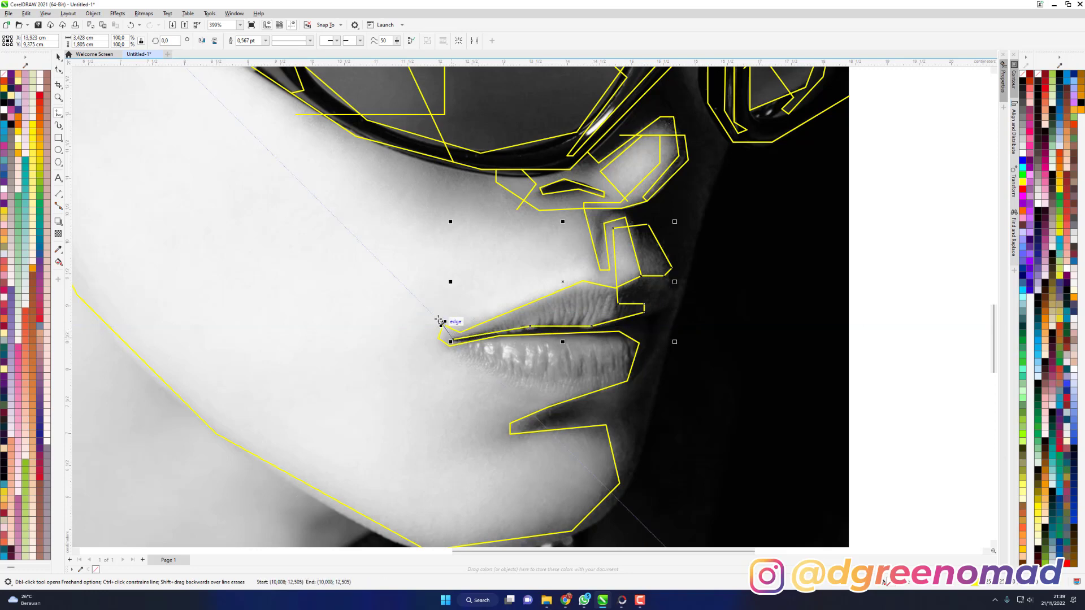
# Carry the outline around the mouth corner, back across the upper lip and up to the nose base, about 3.80 by 2.04 cm overall.
pyautogui.click(430, 311)
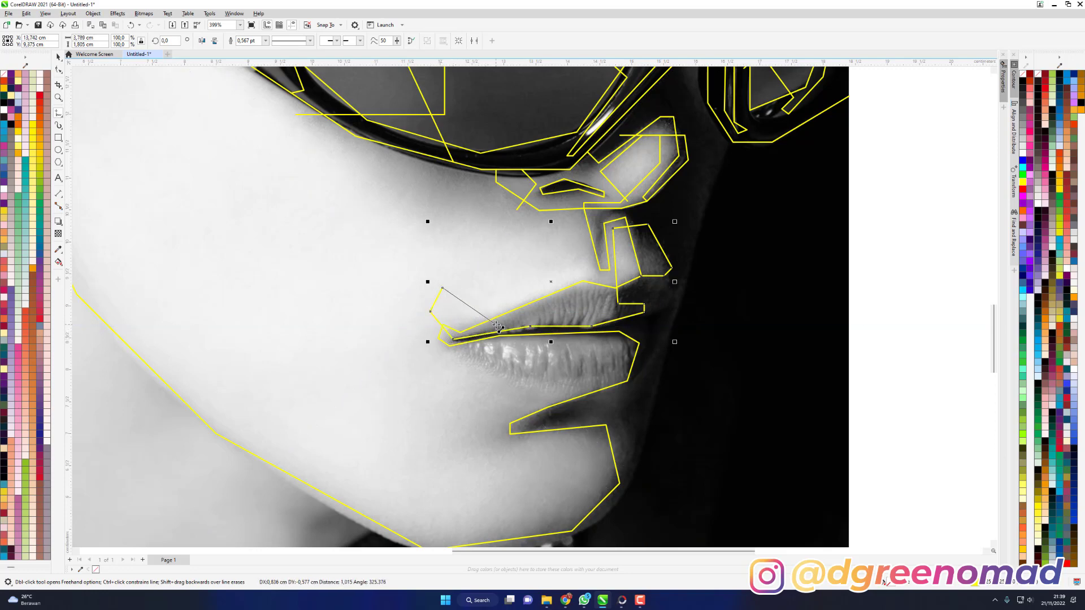
pyautogui.click(495, 325)
pyautogui.click(600, 314)
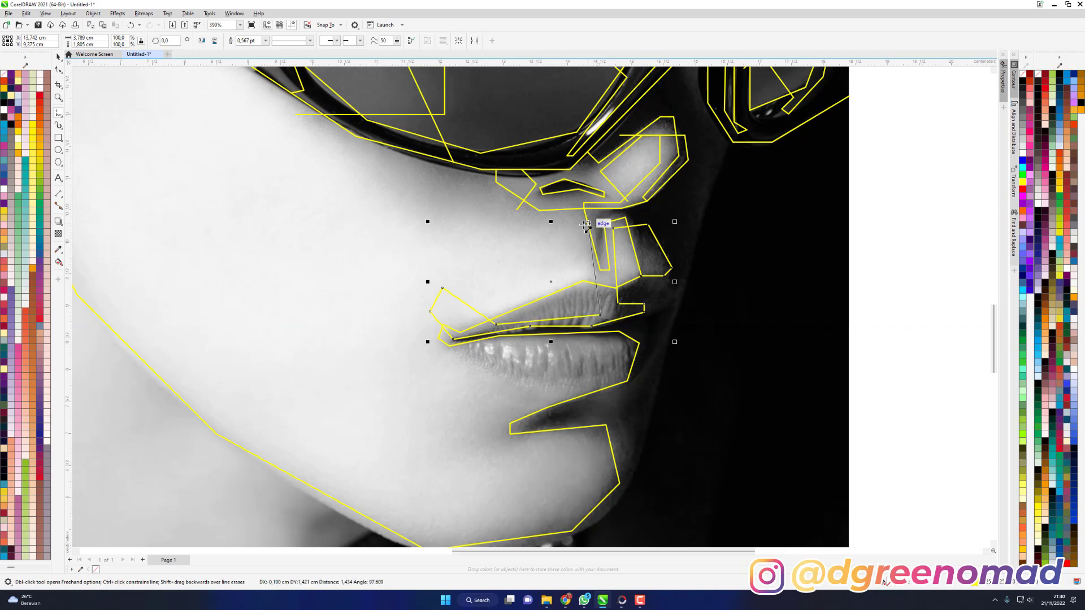
pyautogui.click(567, 210)
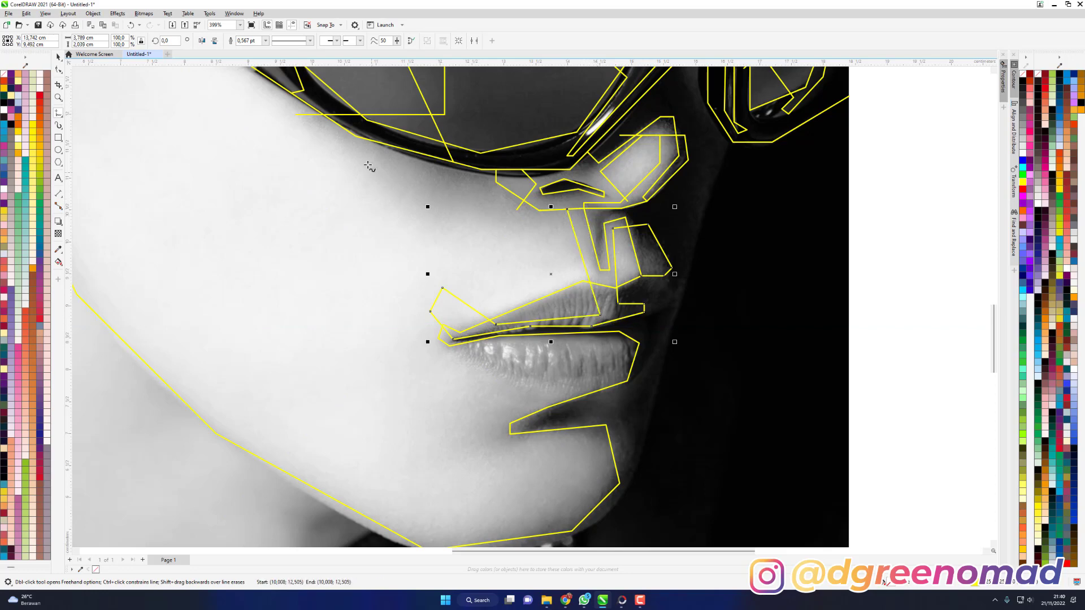
# Draw a cheek shading line from the sunglasses' lower frame to the upper lip and back toward the mouth opening, about 3.39 by 2.91 cm.
pyautogui.click(359, 137)
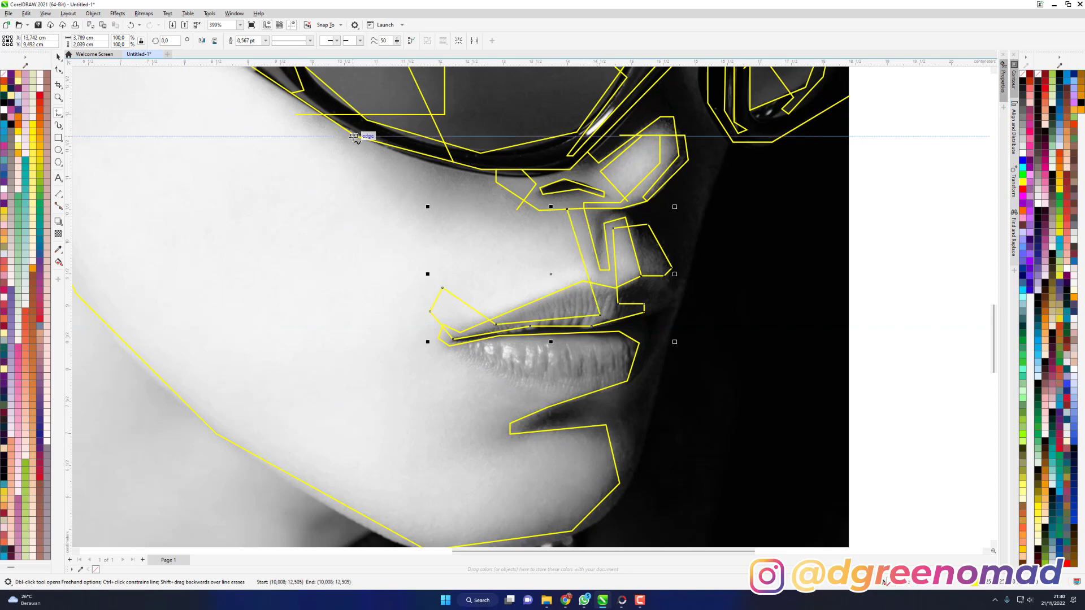
pyautogui.click(574, 298)
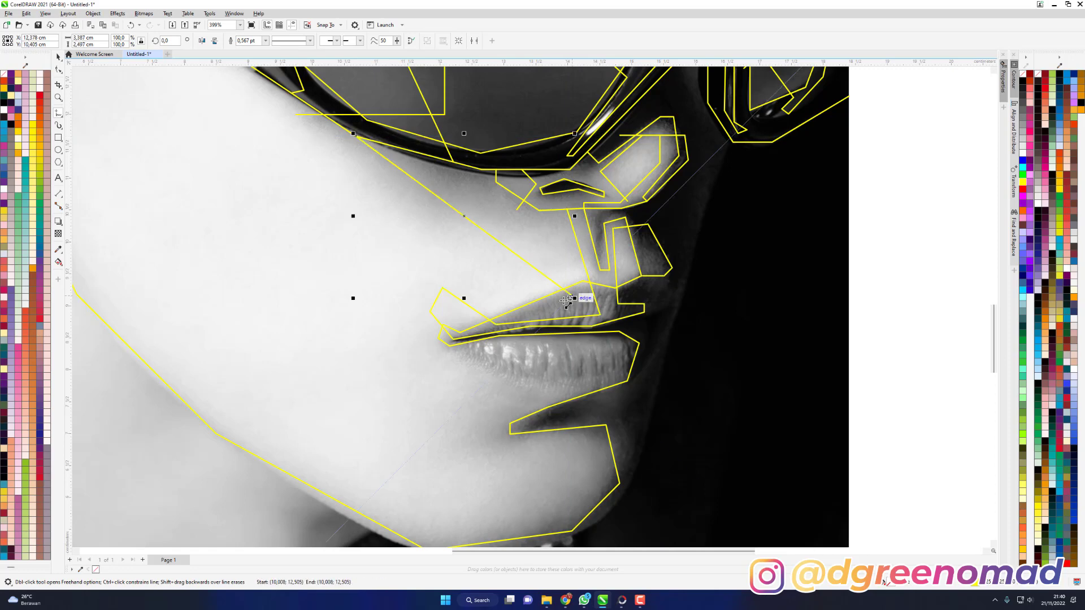
pyautogui.click(521, 323)
# Draw a thin sliver along the dark edge in front of the profile, from chin level up toward the nose, about 1.13 by 3.96 cm.
pyautogui.scroll(-3, 678, 367)
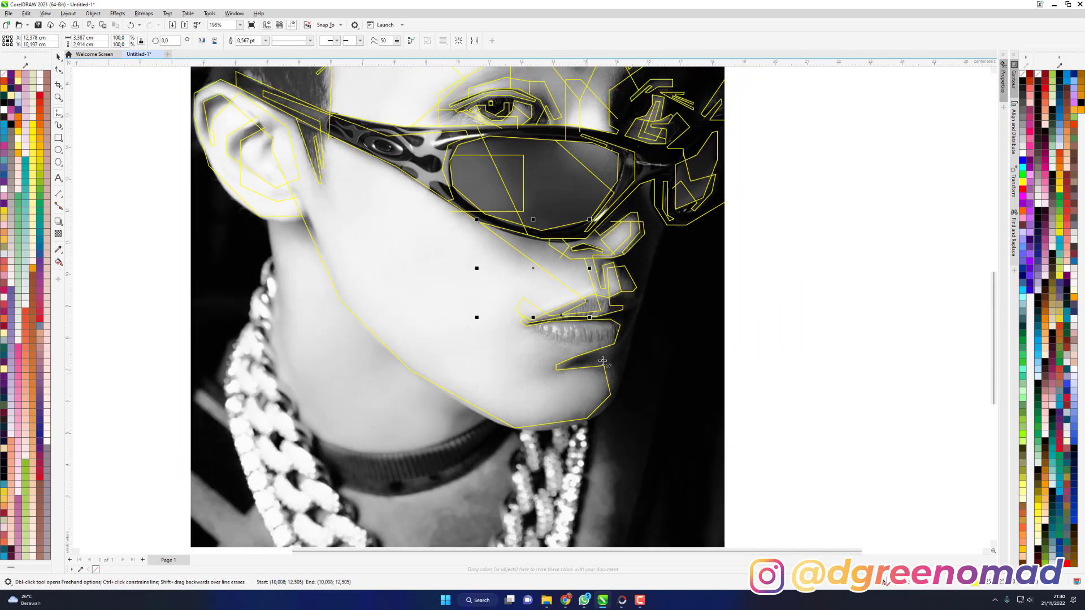
pyautogui.scroll(2, 656, 314)
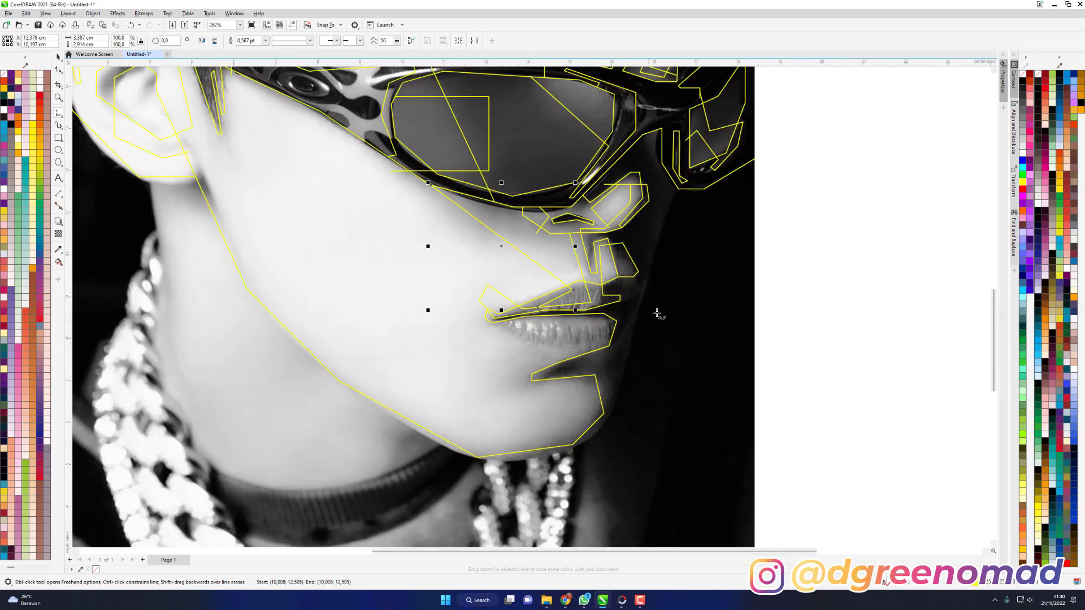
pyautogui.click(620, 371)
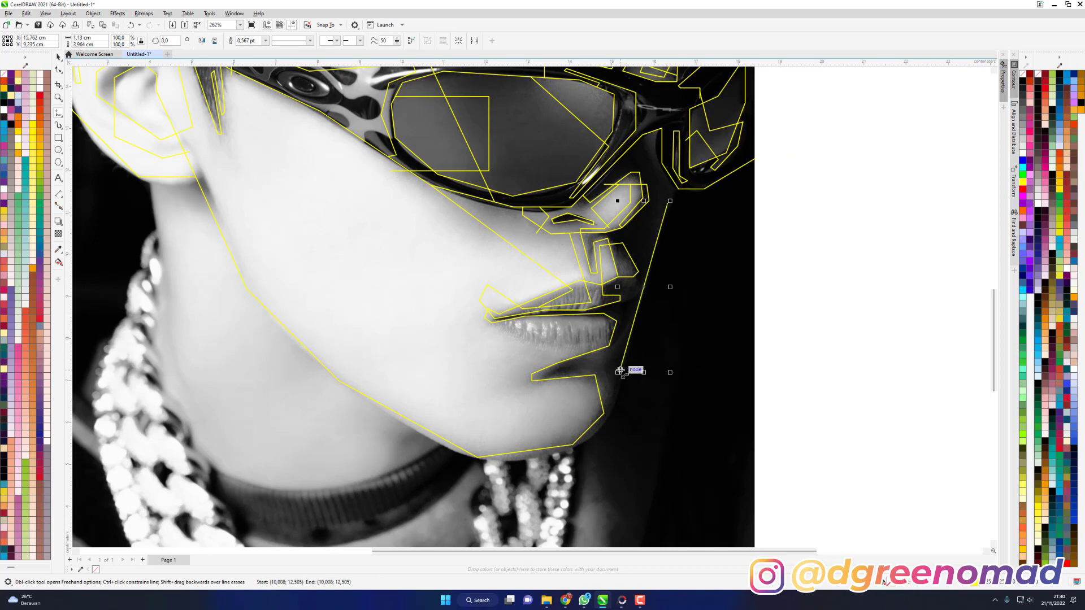
pyautogui.click(669, 201)
pyautogui.press('F10')
# Trace from the temple arm down the cheek, along the neck's base above the choker and up to the earlobe, about 5.46 by 9.79 cm.
pyautogui.scroll(-1, 832, 232)
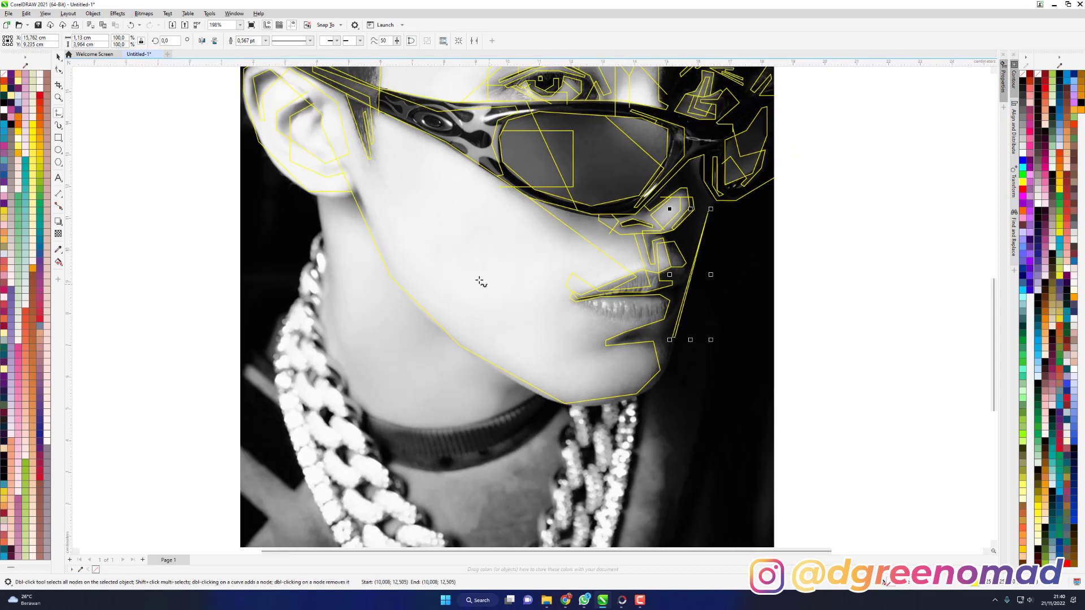
pyautogui.click(377, 111)
pyautogui.click(489, 402)
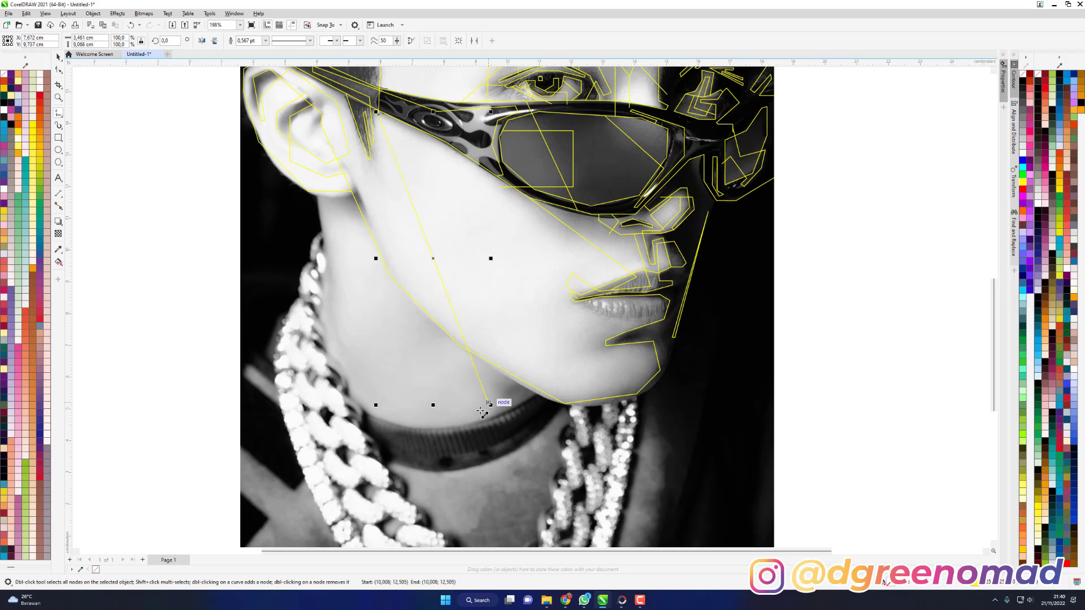
pyautogui.click(459, 425)
pyautogui.click(360, 411)
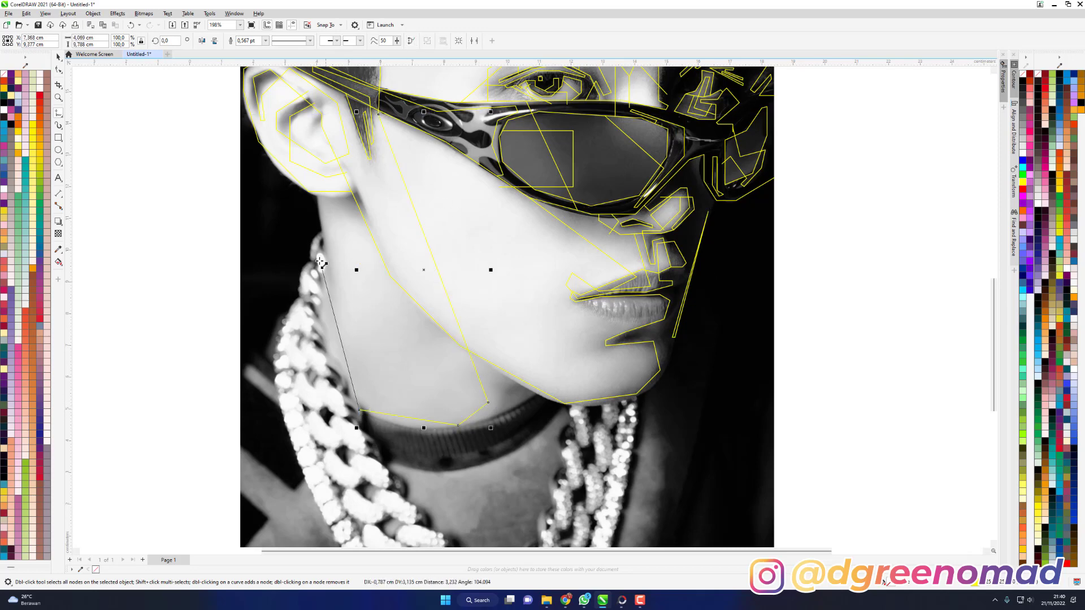
pyautogui.click(315, 191)
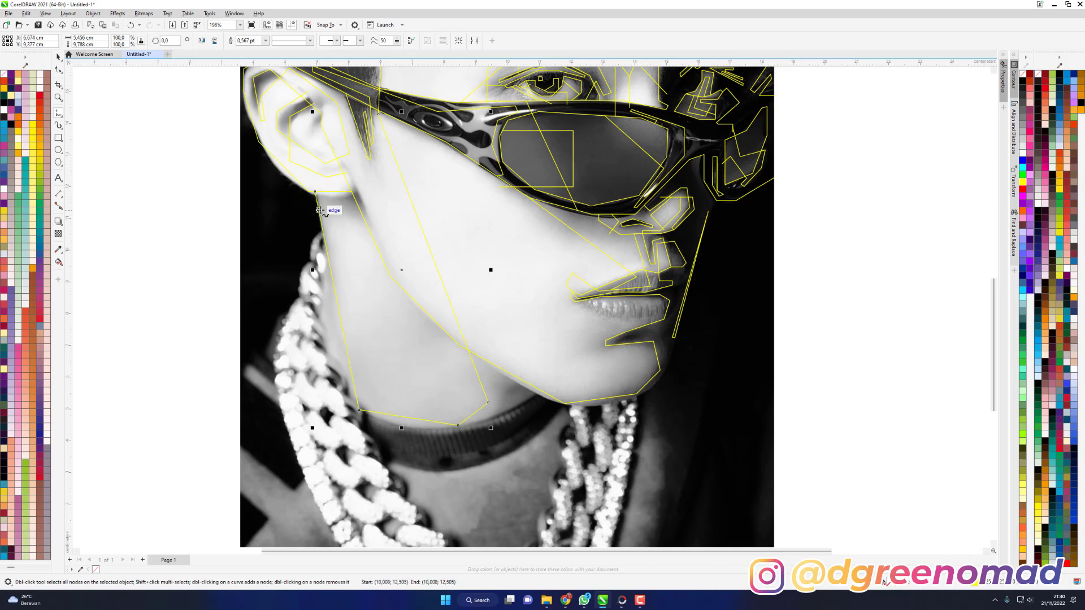
# Draw a neck shading line from the neck's edge below the earlobe down to the choker, about 3.37 by 6.60 cm.
pyautogui.click(319, 211)
pyautogui.click(346, 210)
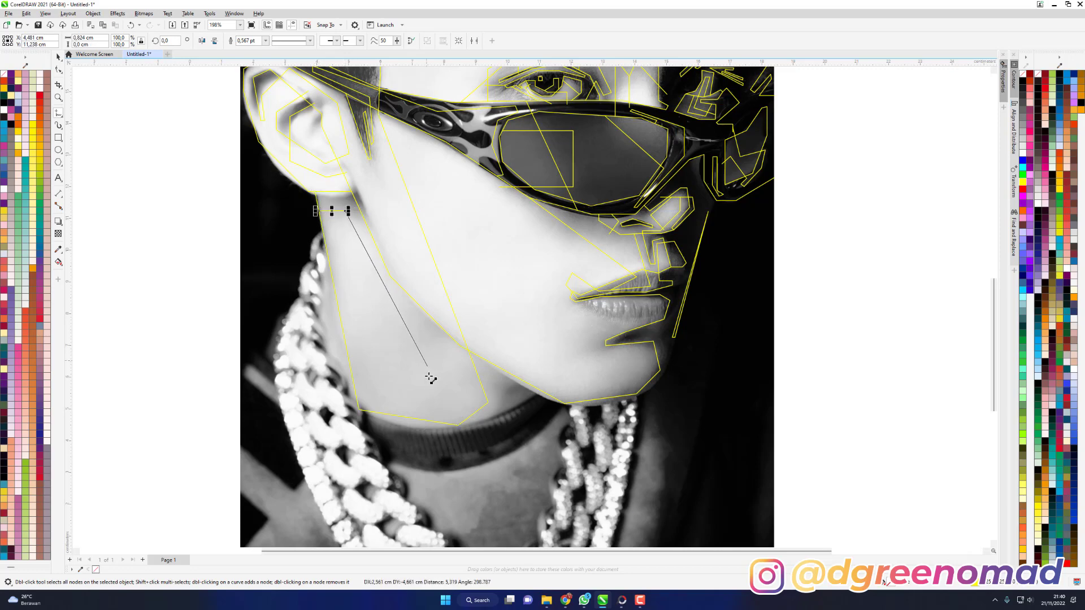
pyautogui.doubleClick(427, 421)
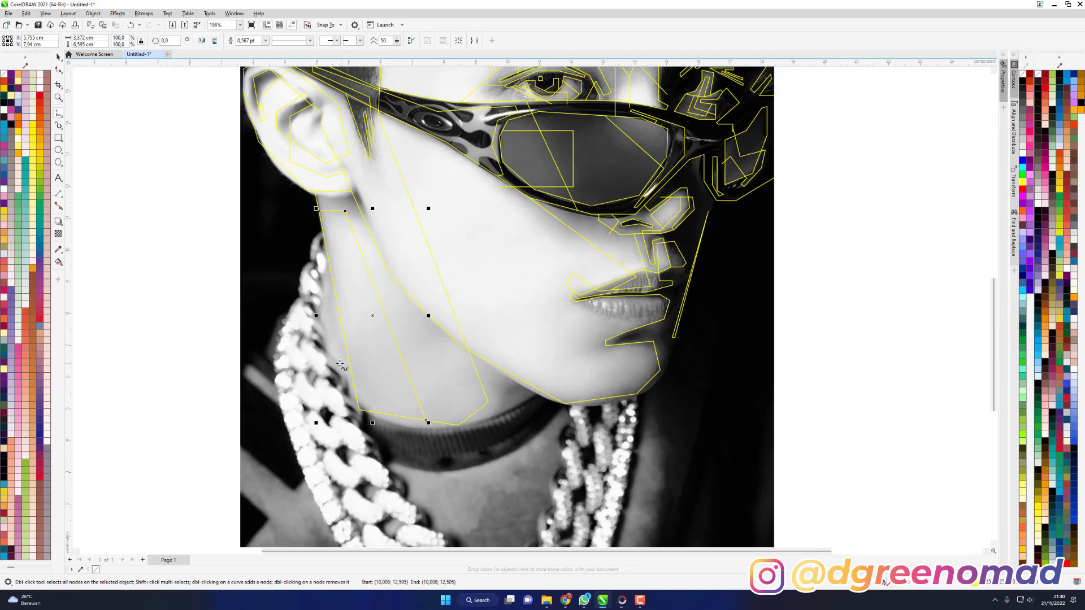
# Draw a shadow contour from the neck's base across the chin and around beneath the lower lip to the face's edge, about 6.78 by 3.64 cm.
pyautogui.click(459, 427)
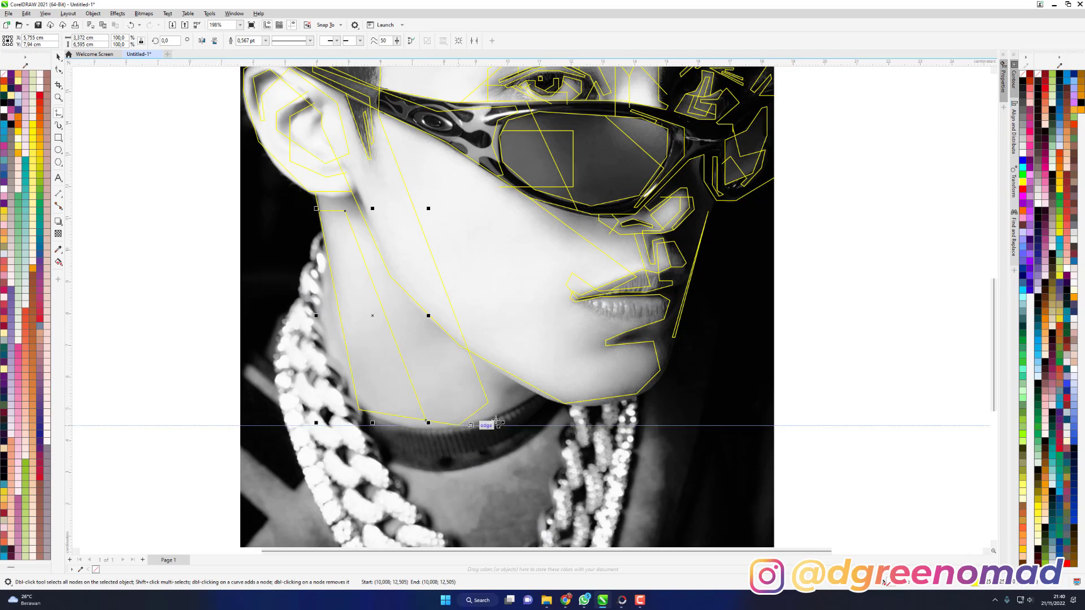
pyautogui.click(641, 389)
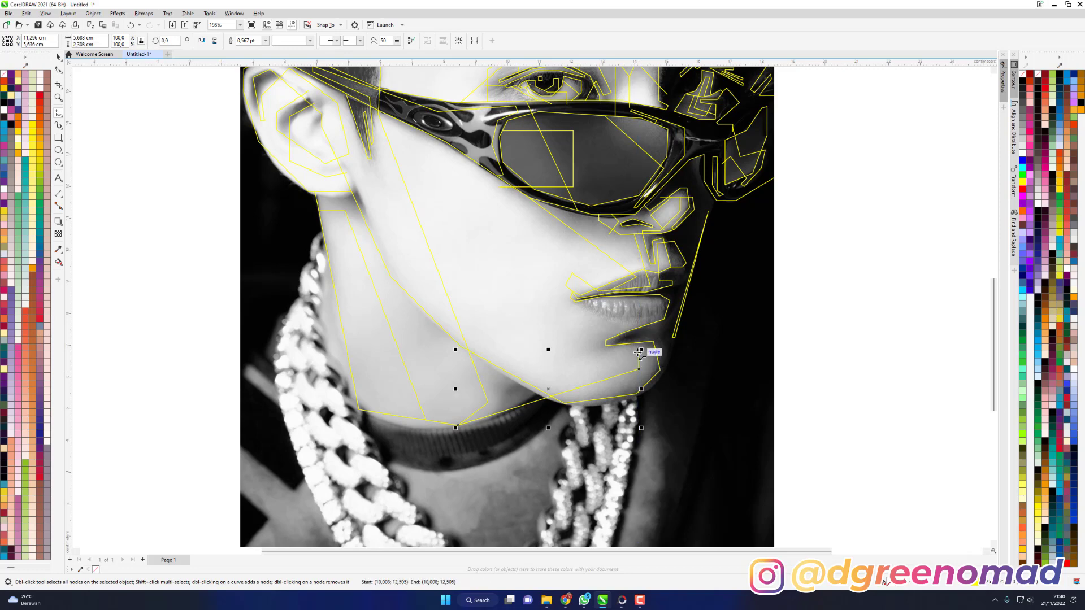
pyautogui.click(589, 352)
pyautogui.click(589, 330)
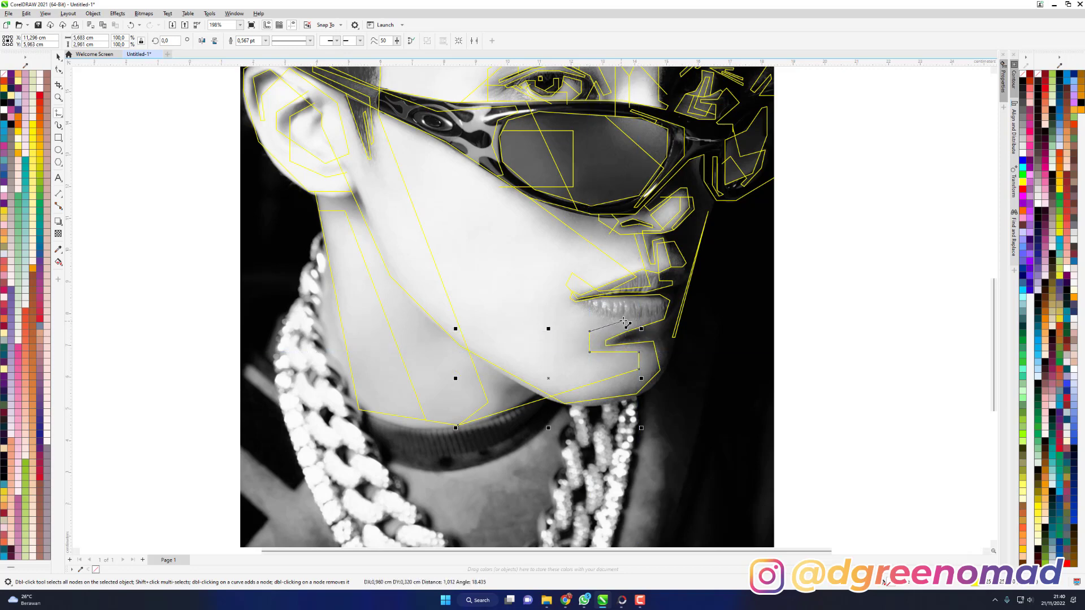
pyautogui.click(625, 318)
pyautogui.click(653, 316)
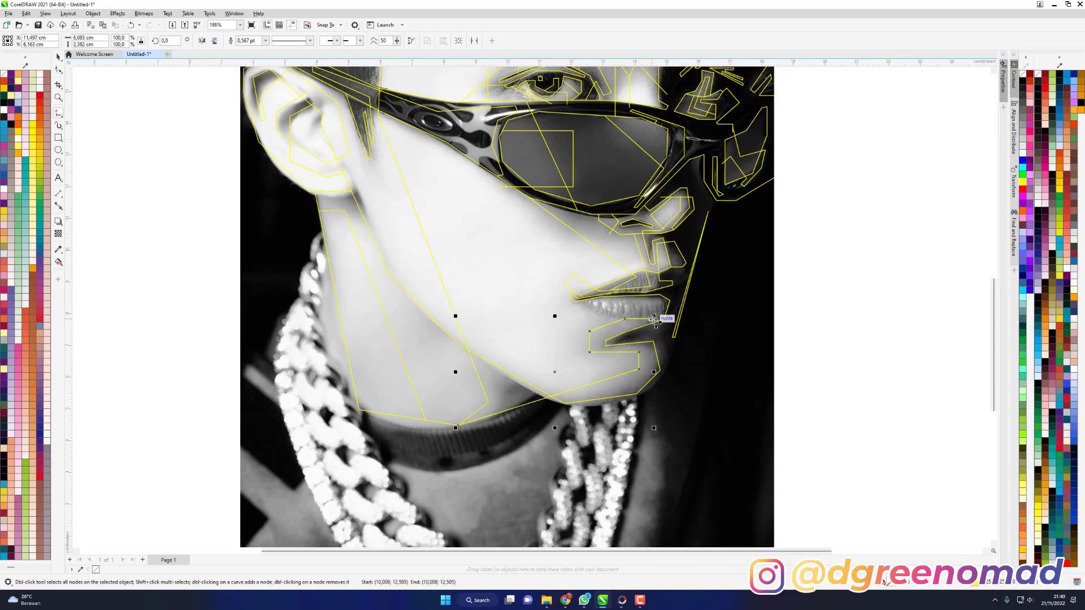
pyautogui.click(675, 309)
# Trace the chin's outer shadow from below the lower lip around to the jawline, about 1.9 by 2.4 cm.
pyautogui.scroll(2, 667, 308)
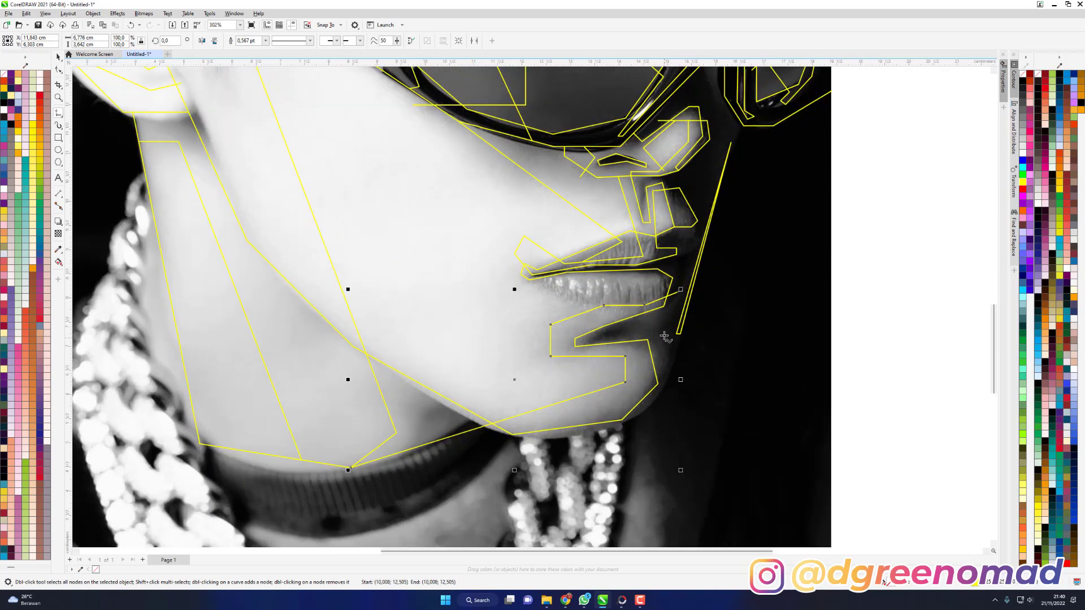
pyautogui.click(650, 300)
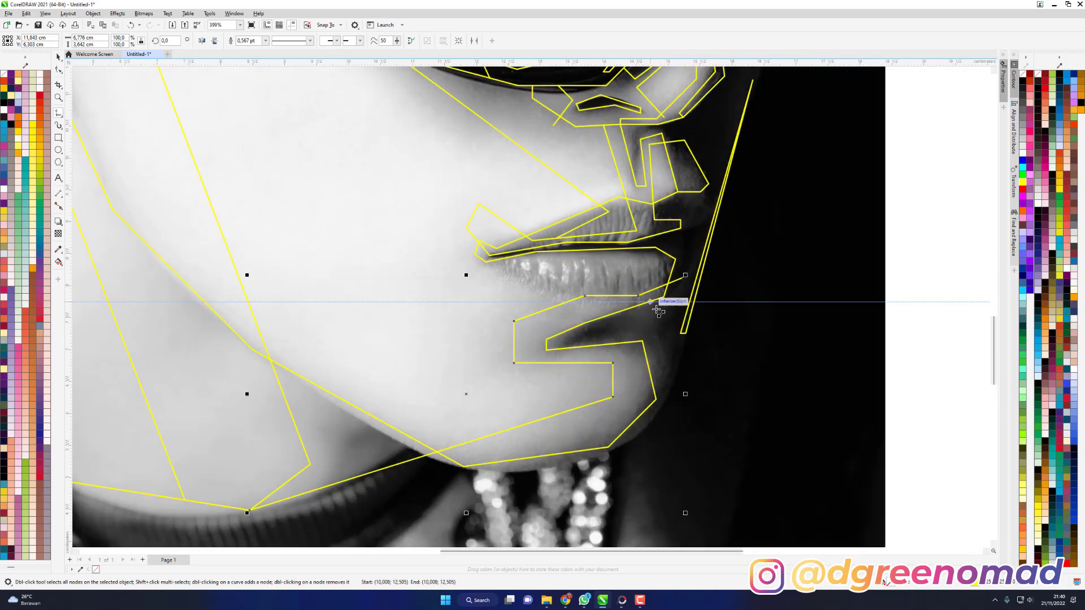
pyautogui.click(672, 368)
pyautogui.doubleClick(549, 455)
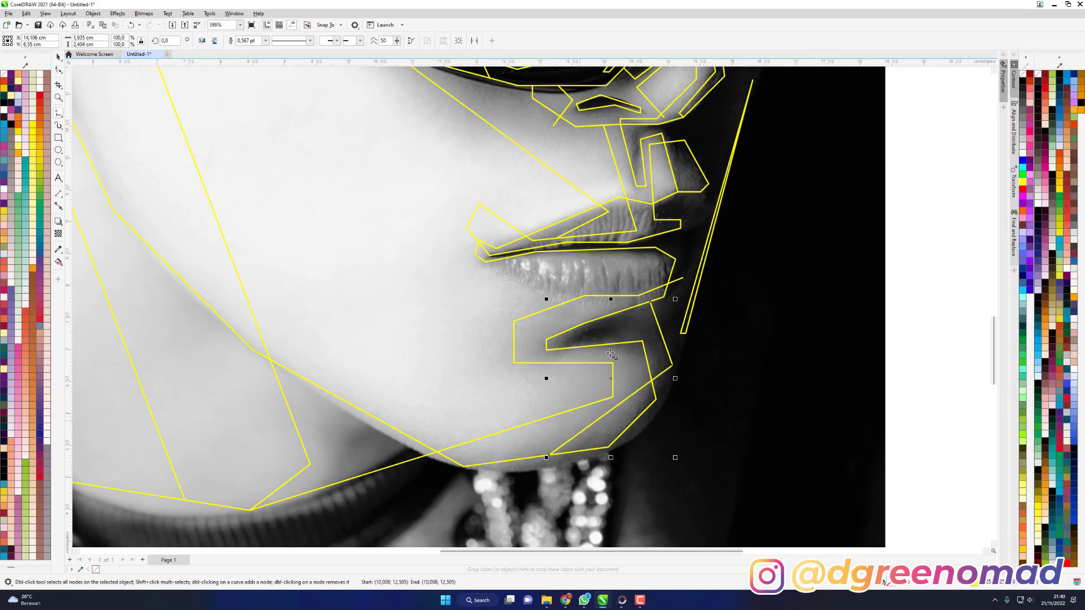
# Trace the lower lip's bottom edge from the mouth corner to the existing lip outline, about 1.5 by 0.5 cm.
pyautogui.click(488, 262)
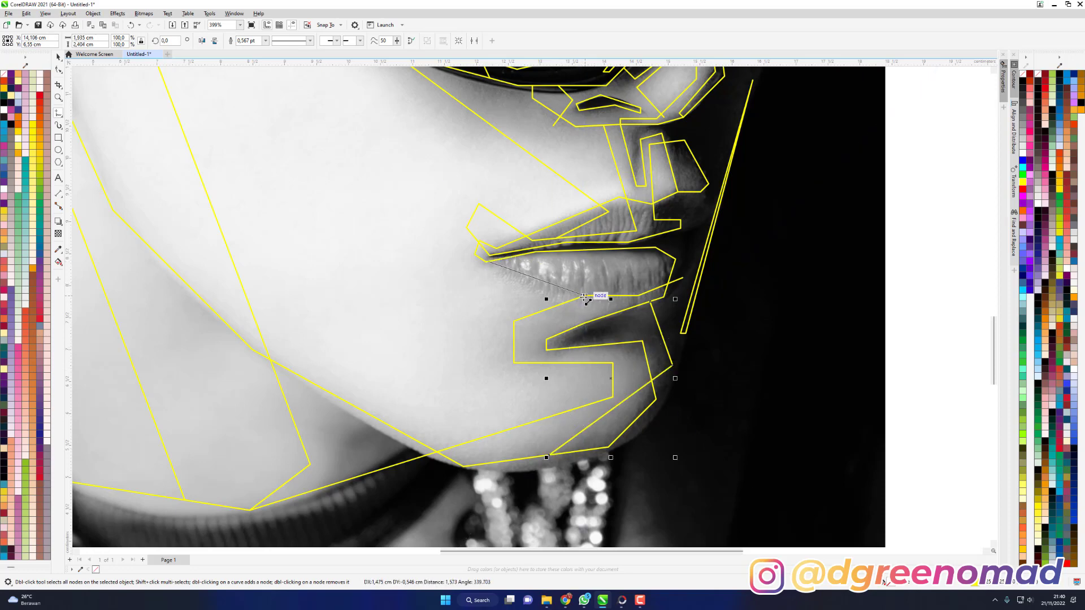
pyautogui.click(541, 289)
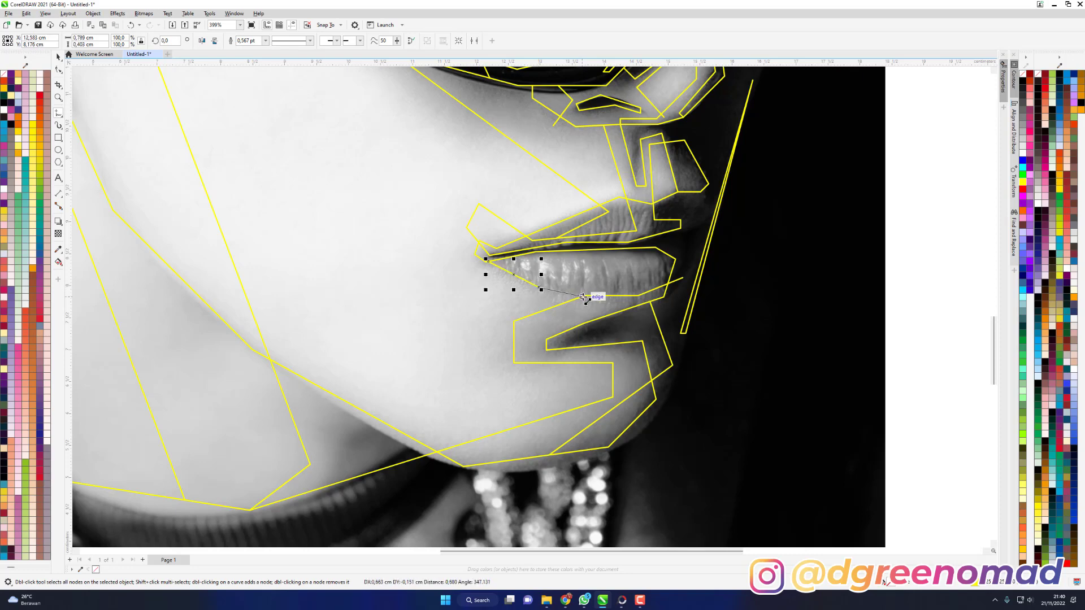
pyautogui.click(585, 295)
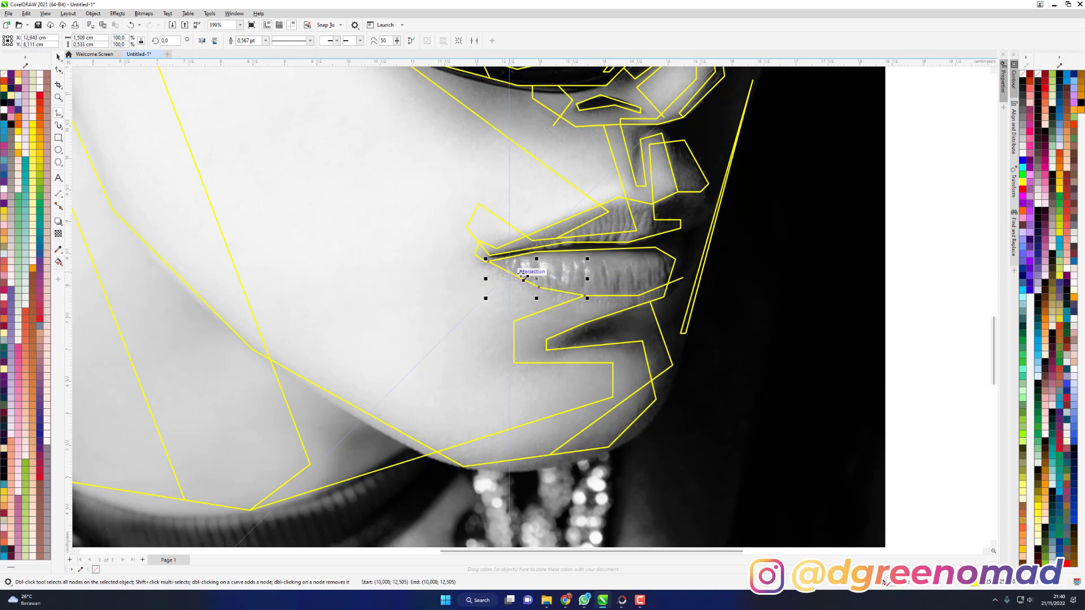
# Trace the highlight area inside the lower lip from the lip's outer end back to the mouth corner, about 2.4 by 0.4 cm.
pyautogui.doubleClick(624, 281)
pyautogui.click(658, 269)
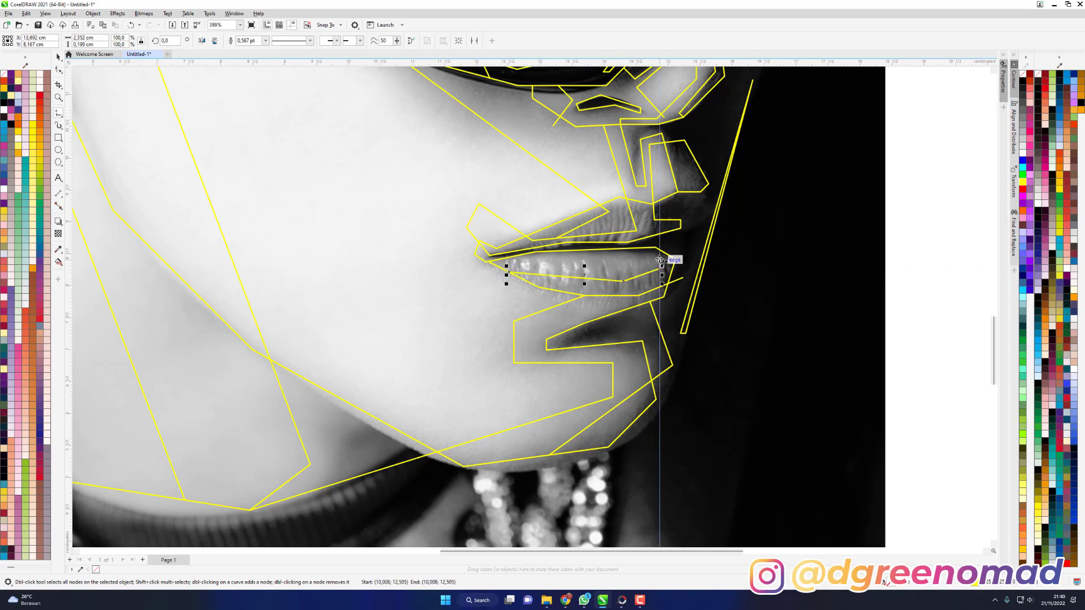
pyautogui.click(659, 259)
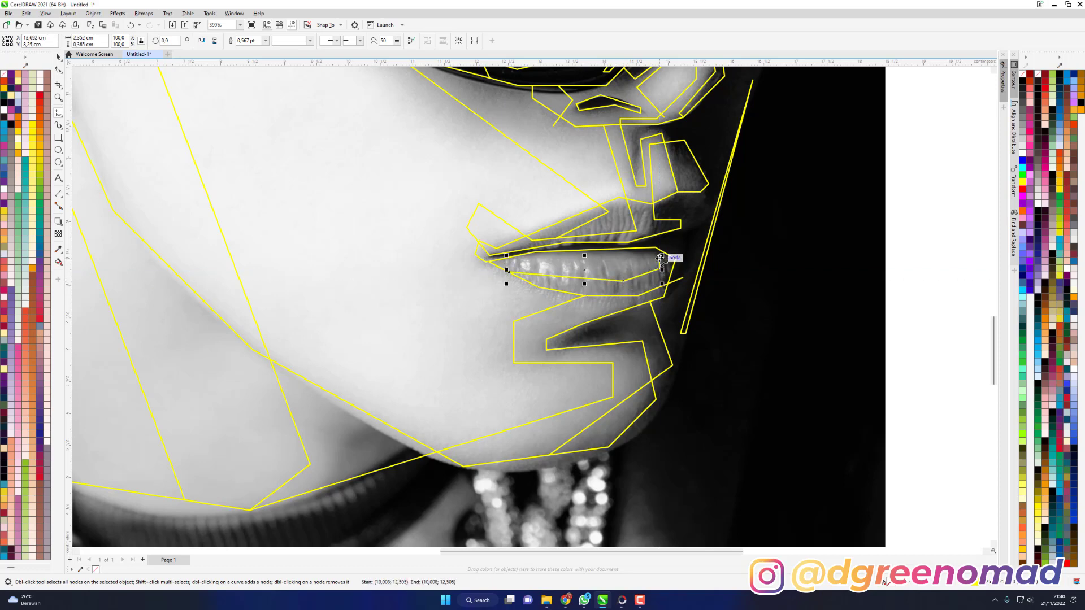
pyautogui.click(506, 258)
# Draw a vertical shading line down the cheek from the sunglasses' lower rim to the jawline, about 5.8 cm long.
pyautogui.scroll(-5, 646, 370)
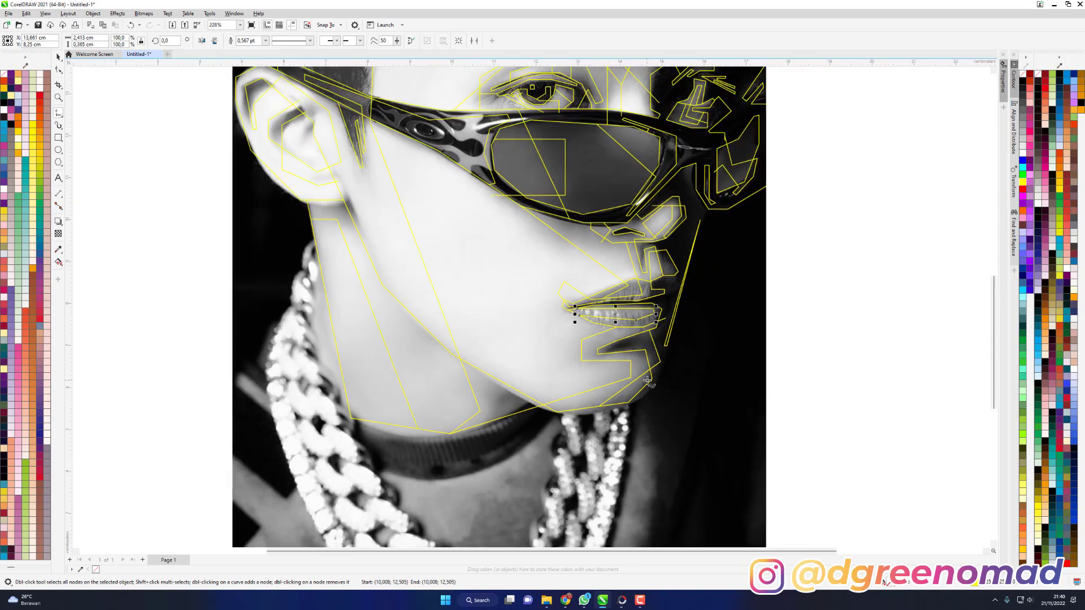
pyautogui.scroll(-2, 649, 375)
pyautogui.scroll(3, 620, 368)
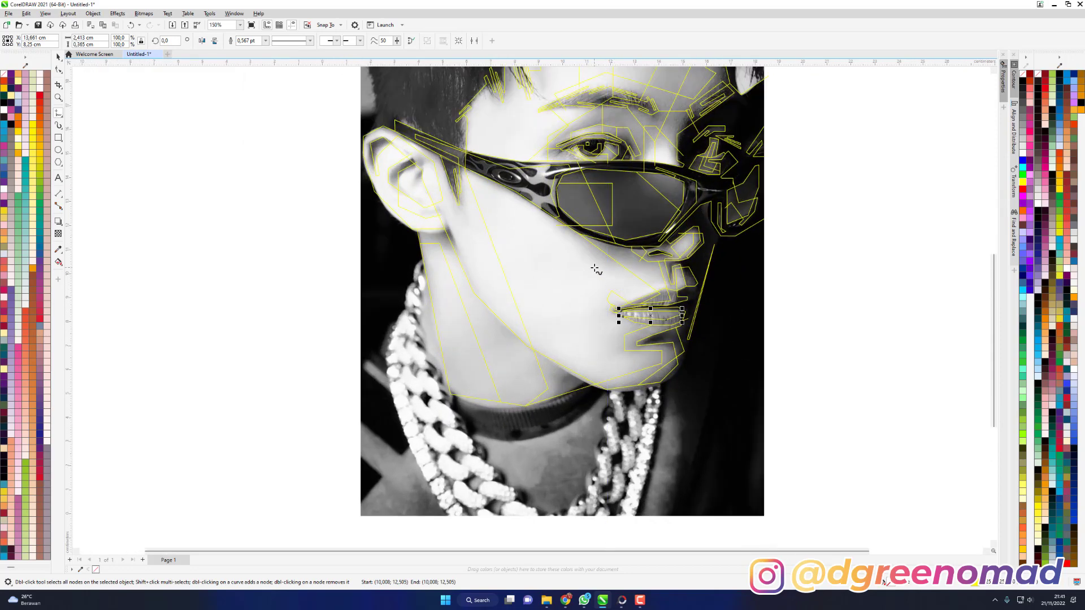
pyautogui.click(588, 239)
pyautogui.click(588, 384)
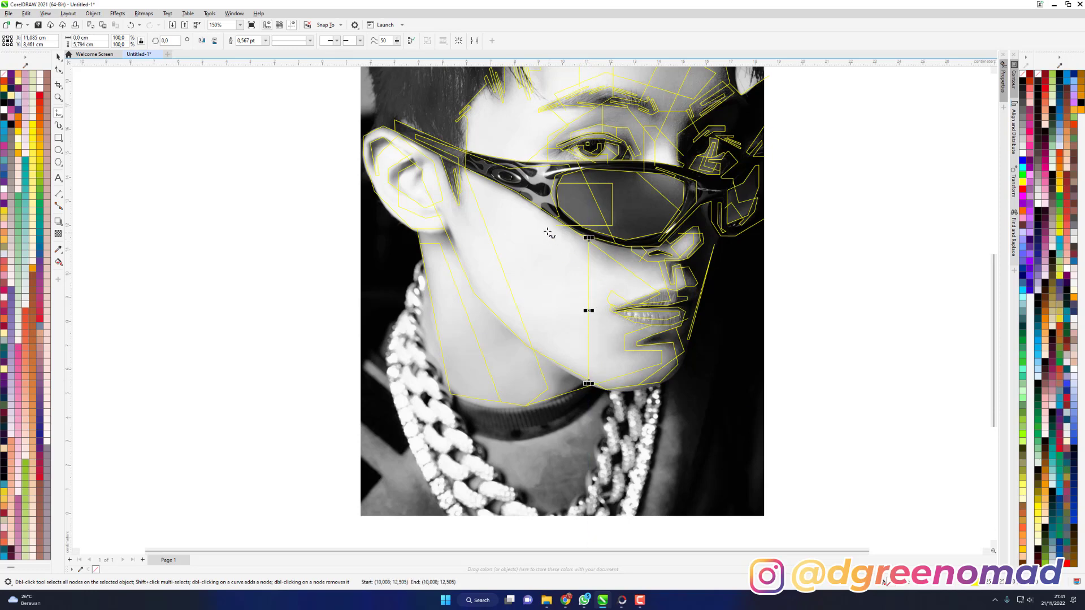
# Draw a cheek shading contour from the sunglasses' upper rim to beside the mouth, across to the jaw and up to the temple, about 5.98 by 6.74 cm.
pyautogui.click(539, 163)
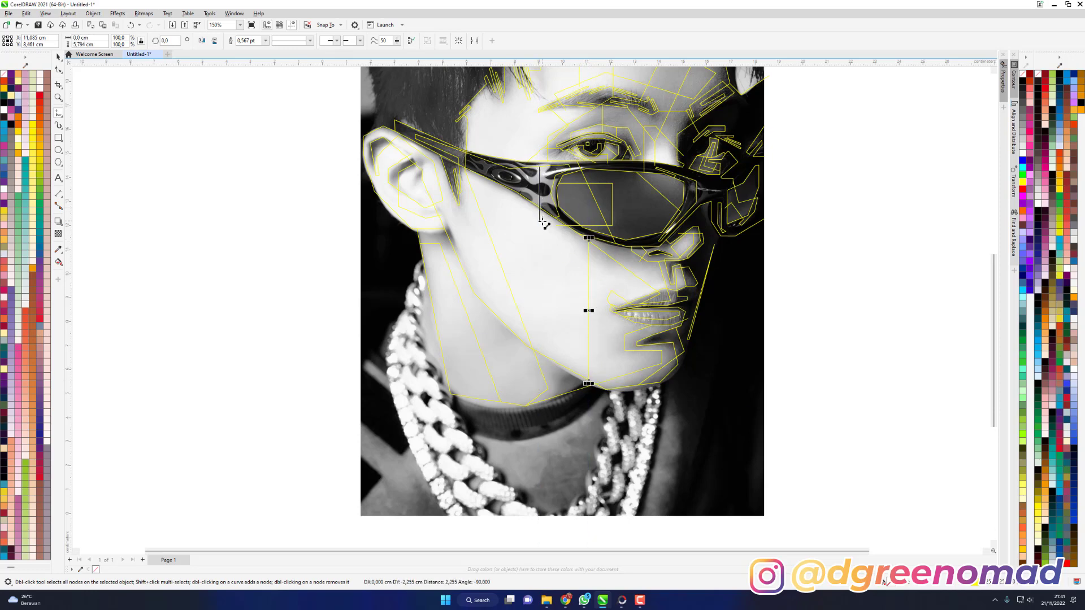
pyautogui.click(539, 228)
pyautogui.click(605, 306)
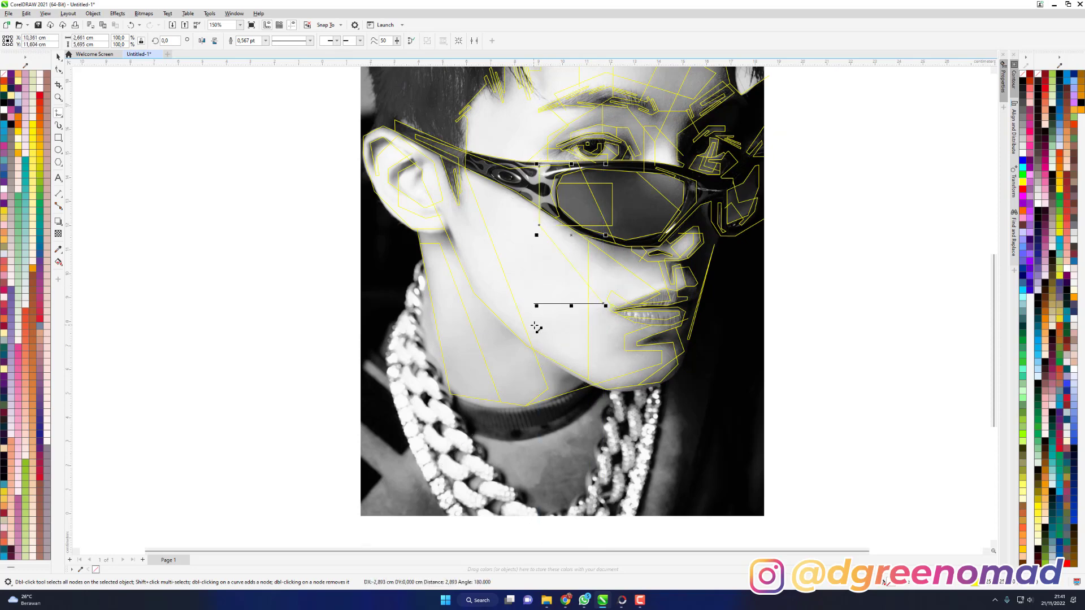
pyautogui.click(605, 329)
pyautogui.click(514, 329)
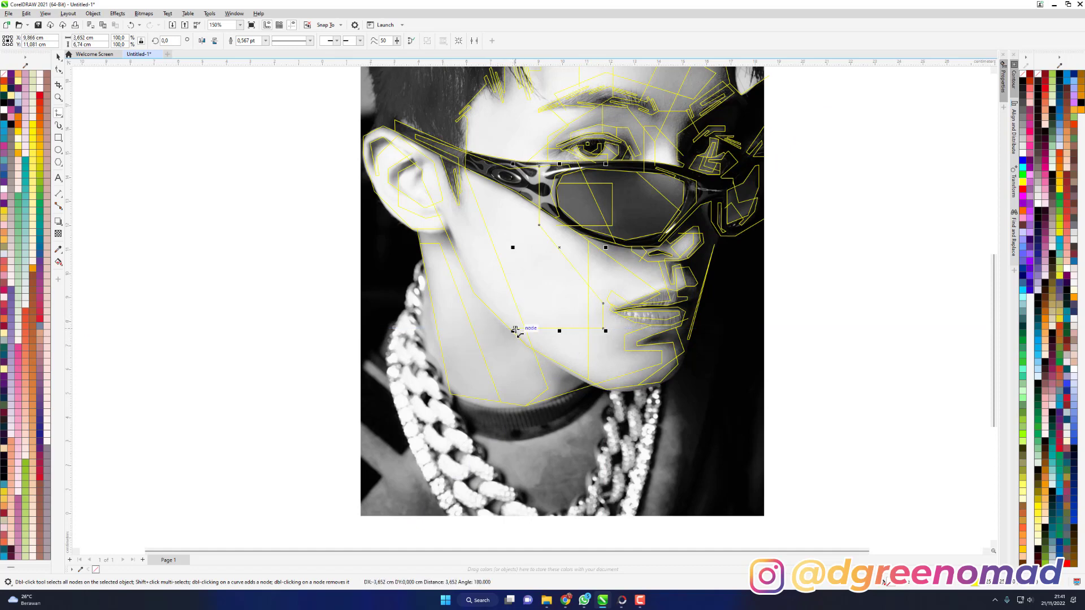
pyautogui.click(460, 205)
# Trace the outer and inner edges of the chain hanging below the ear, extending both lines past the photo's bottom edge.
pyautogui.scroll(-3, 565, 282)
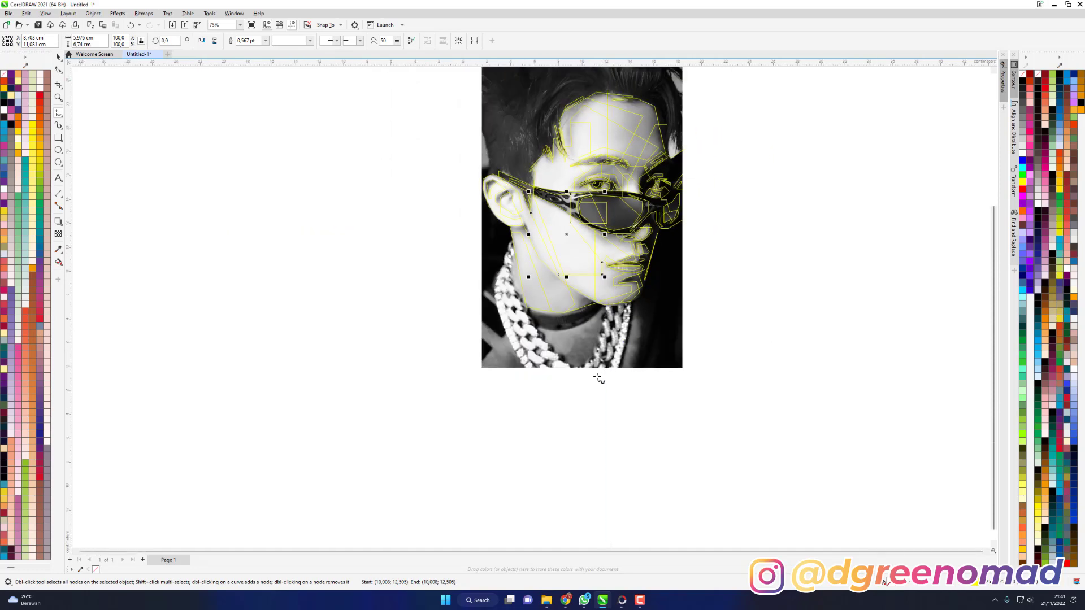
pyautogui.click(485, 193)
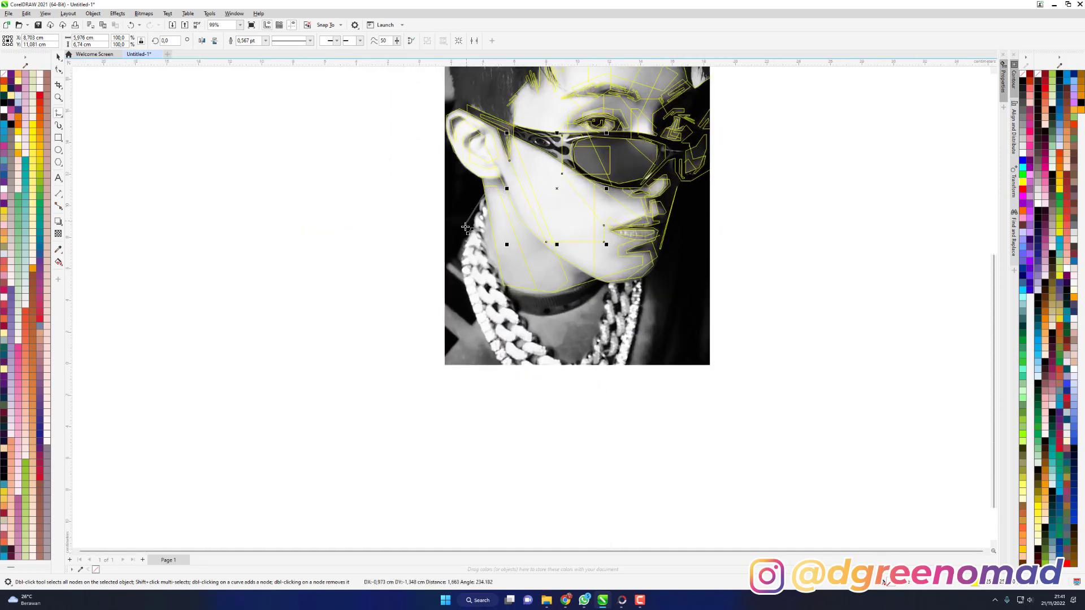
pyautogui.click(460, 256)
pyautogui.click(506, 391)
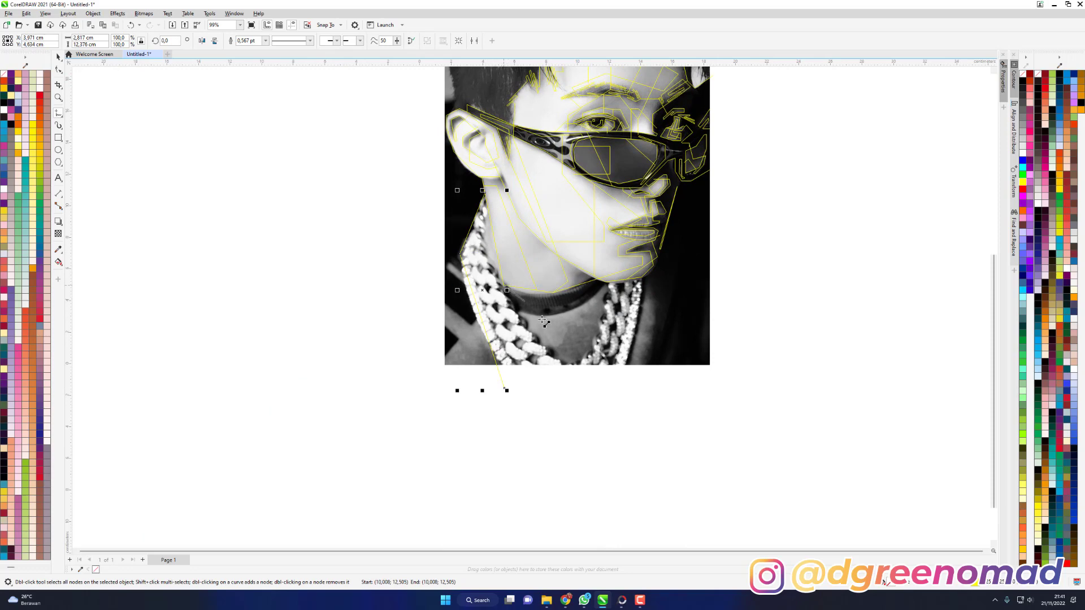
pyautogui.click(570, 383)
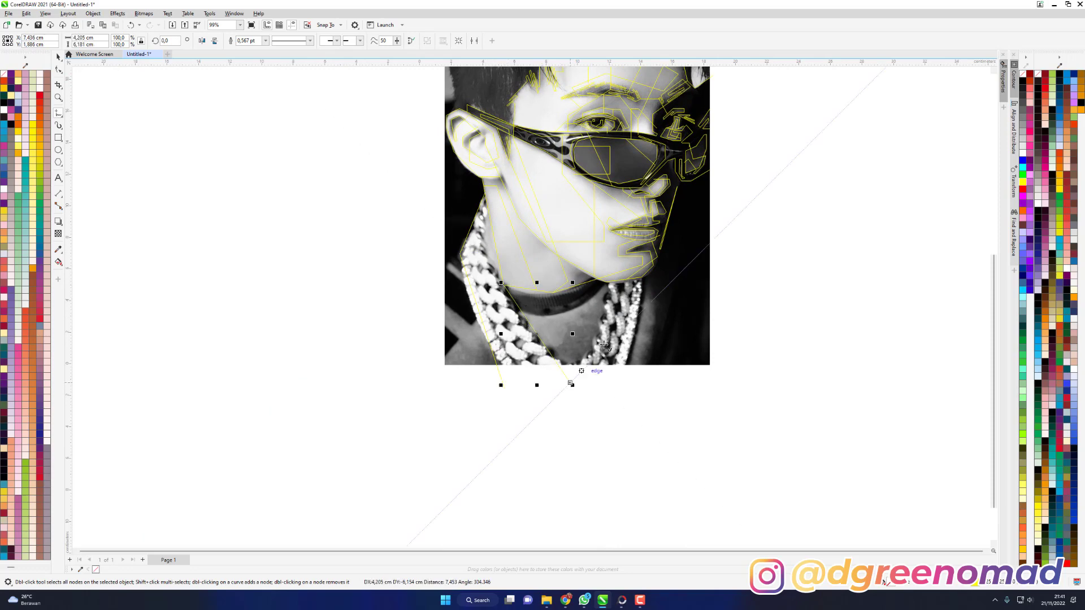
# Trace both edges of the chain below the chin, about 1.7 by 5.7 cm inside and 1.6 by 6.9 cm outside.
pyautogui.click(611, 280)
pyautogui.click(582, 372)
pyautogui.click(643, 277)
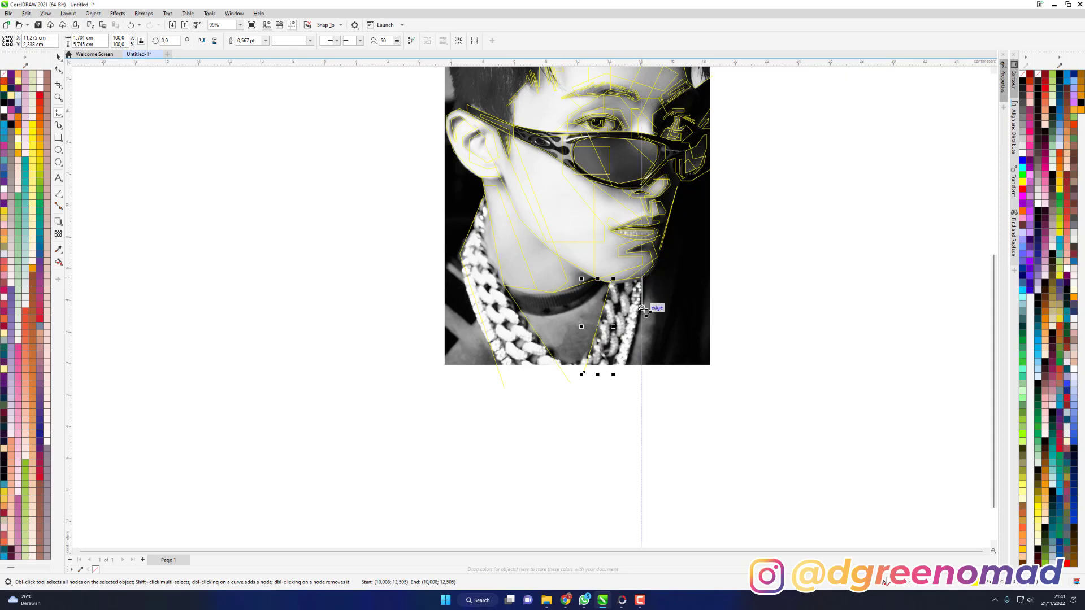
pyautogui.click(614, 387)
# Draw a shoulder line from the outer edge of the chain below the ear down past the photo's side edge.
pyautogui.scroll(2, 478, 306)
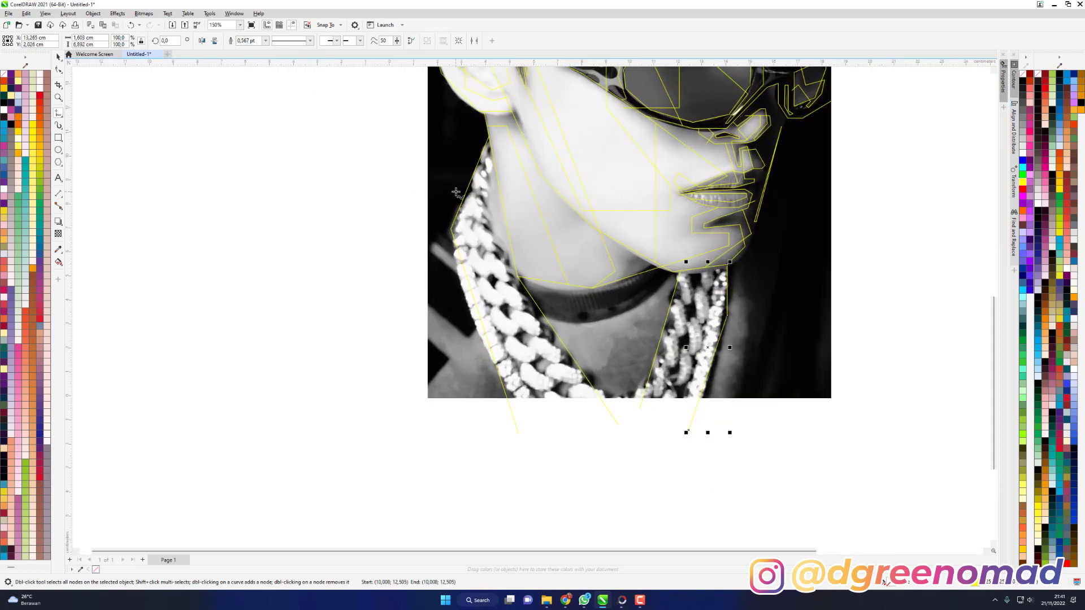
pyautogui.click(458, 213)
pyautogui.click(388, 257)
# Trace the choker's lower edge from the chain below the ear to the chain below the chin, about 6.1 by 2.2 cm.
pyautogui.click(537, 317)
pyautogui.click(611, 330)
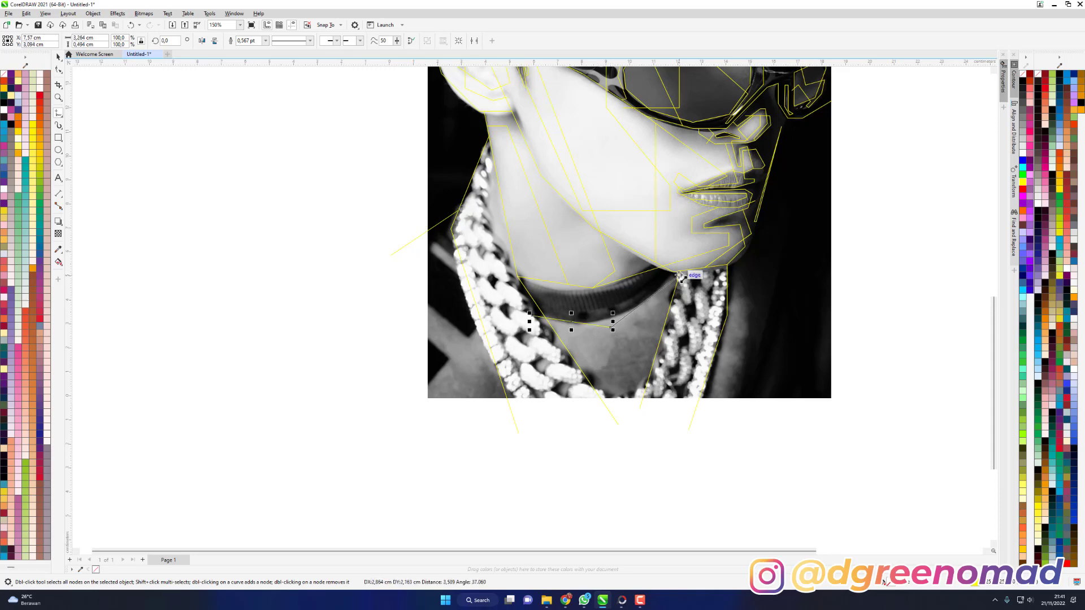
pyautogui.click(680, 276)
# Draw crossing diagonal lines over the upper links of the chain below the ear, alternating between both slant directions.
pyautogui.click(462, 165)
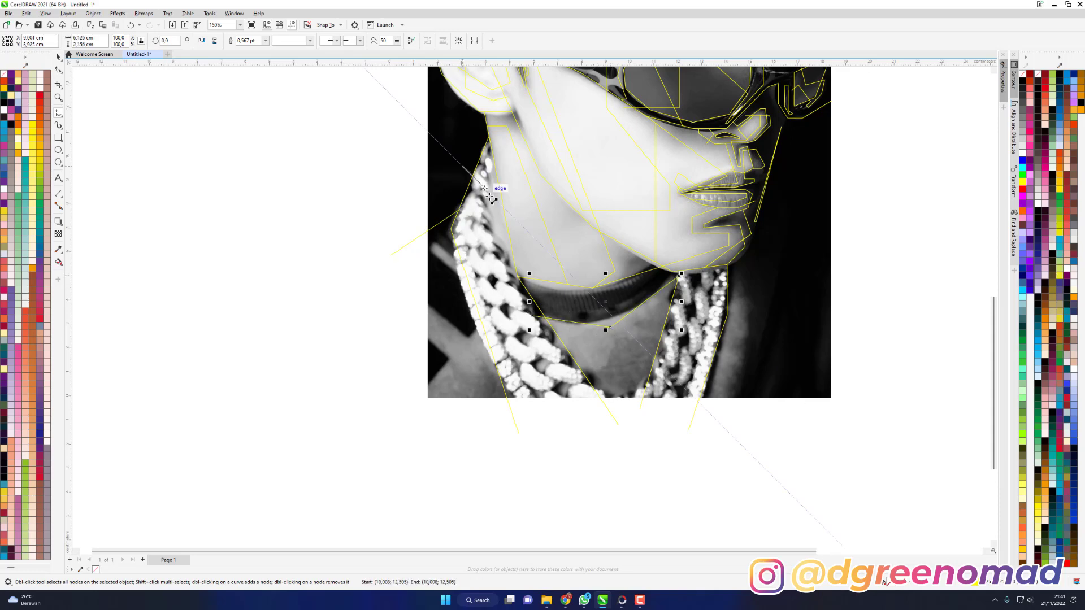
pyautogui.click(512, 224)
pyautogui.click(498, 183)
pyautogui.click(448, 248)
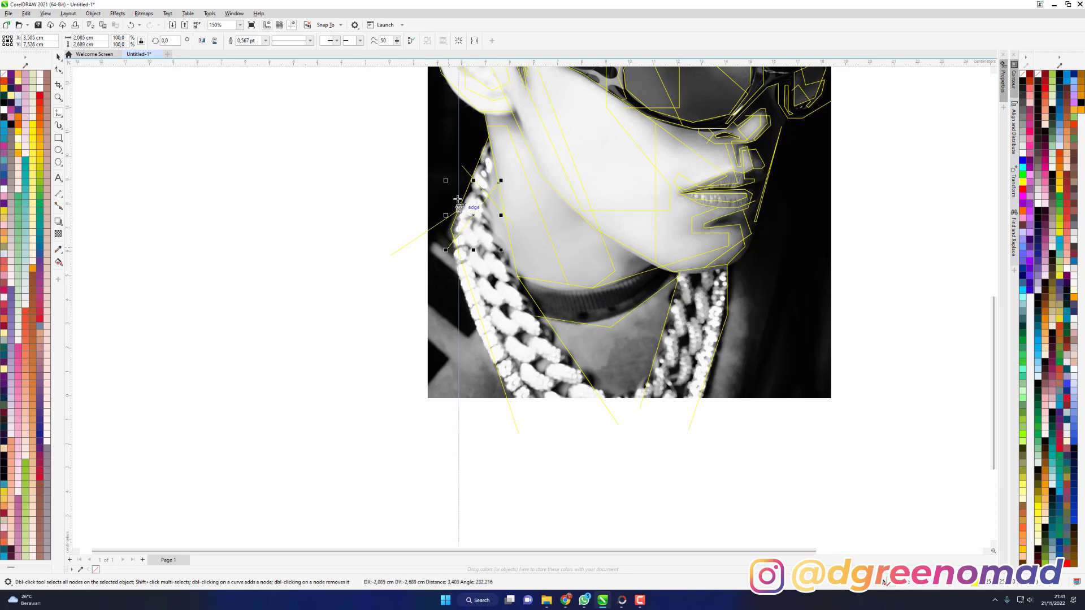
pyautogui.click(518, 253)
pyautogui.click(501, 212)
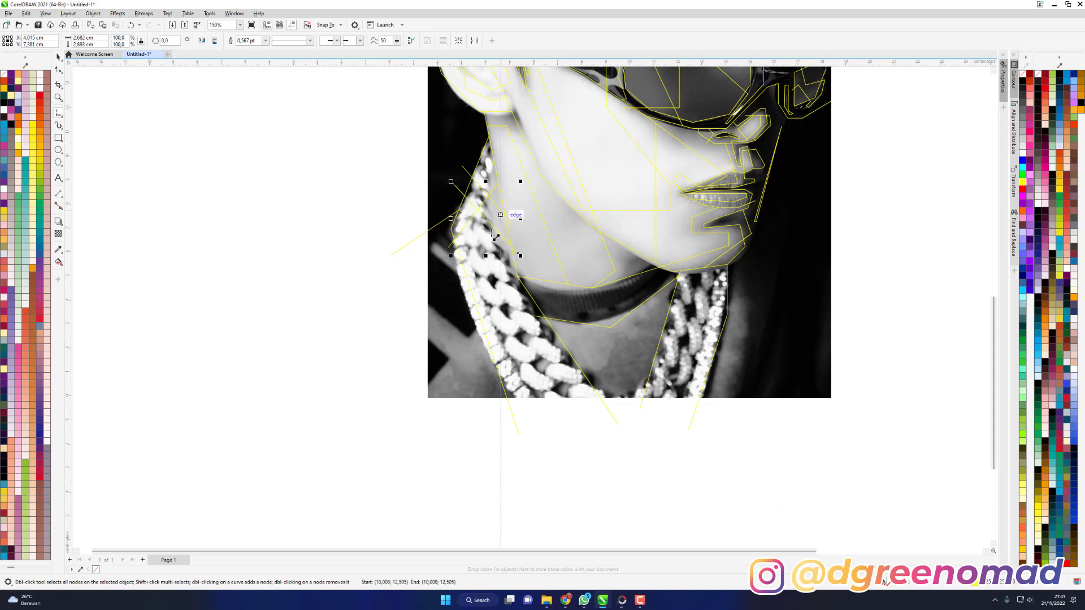
pyautogui.click(458, 290)
# Continue the crossing diagonal lines down the chain's middle and lower links to near the photo's bottom edge.
pyautogui.click(456, 219)
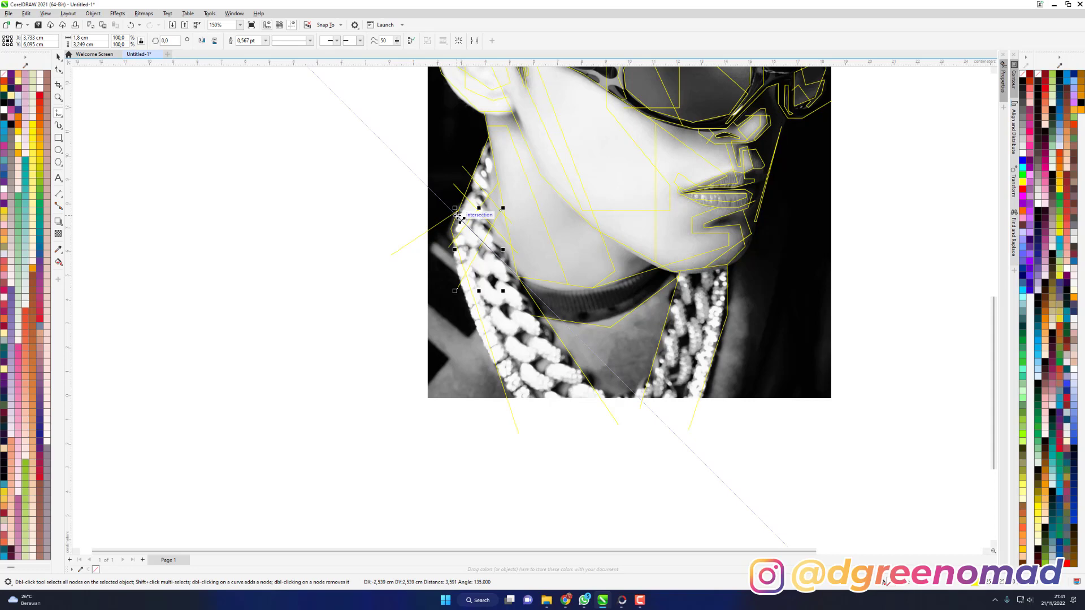
pyautogui.moveTo(457, 216); pyautogui.dragTo(454, 212)
pyautogui.moveTo(512, 247); pyautogui.dragTo(461, 320)
pyautogui.moveTo(458, 253); pyautogui.dragTo(534, 317)
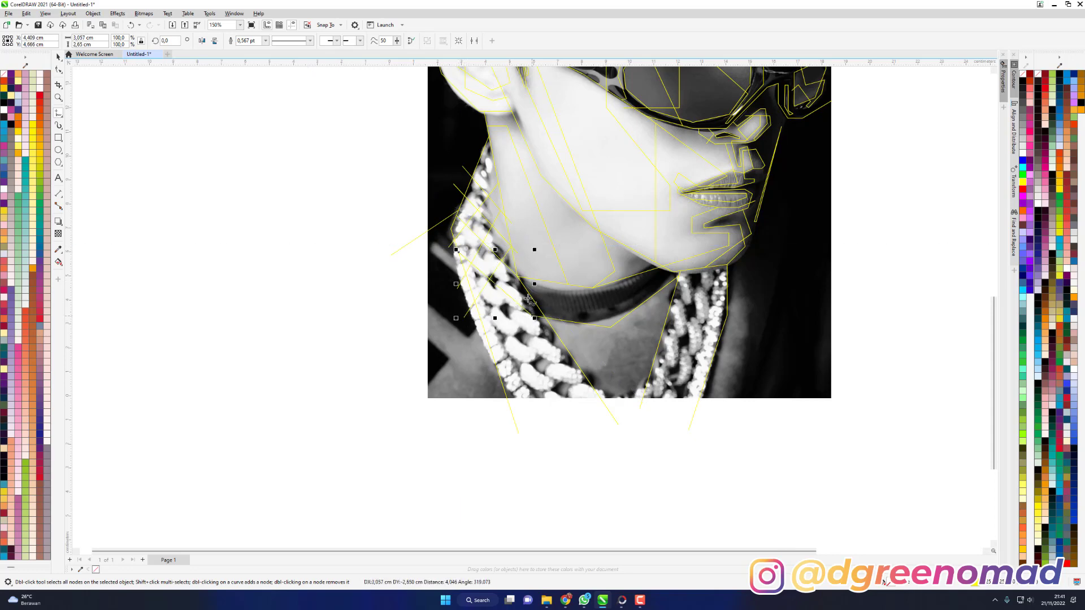
pyautogui.moveTo(474, 370); pyautogui.dragTo(473, 371)
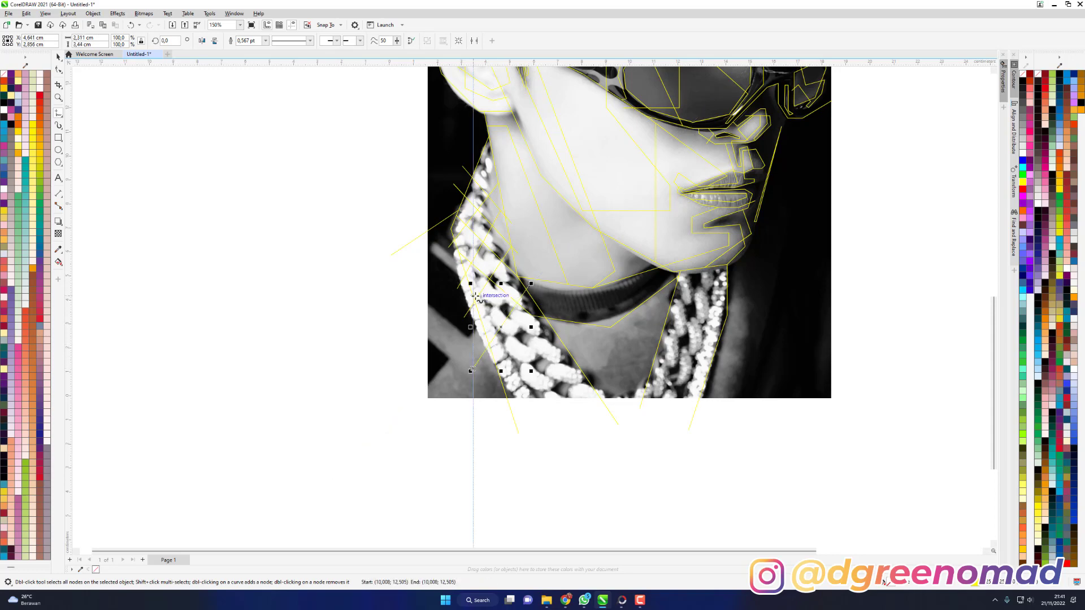
pyautogui.moveTo(482, 294); pyautogui.dragTo(598, 411)
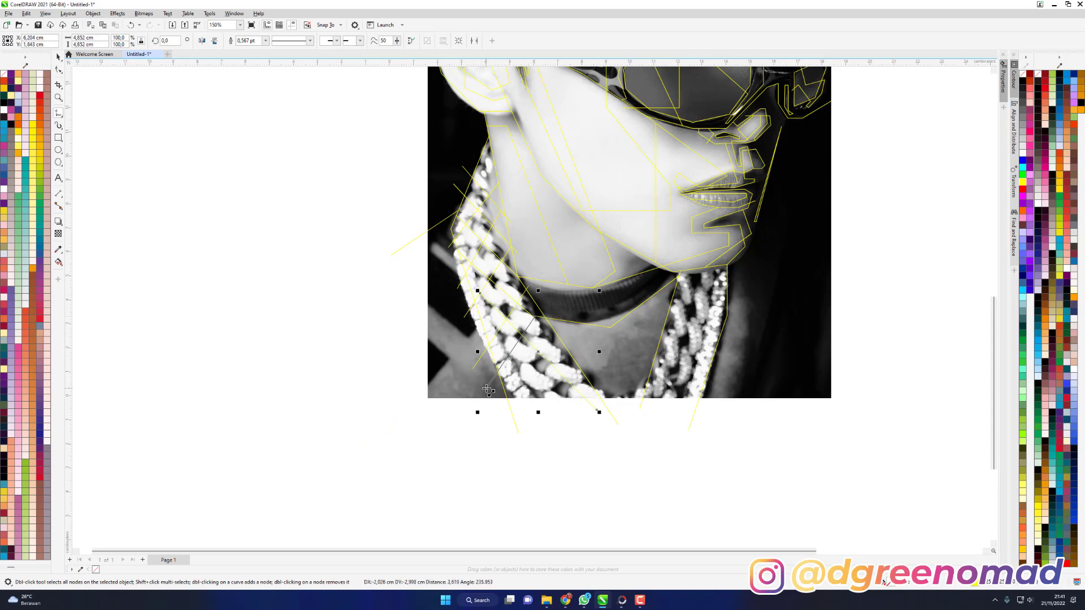
pyautogui.moveTo(486, 389); pyautogui.dragTo(484, 390)
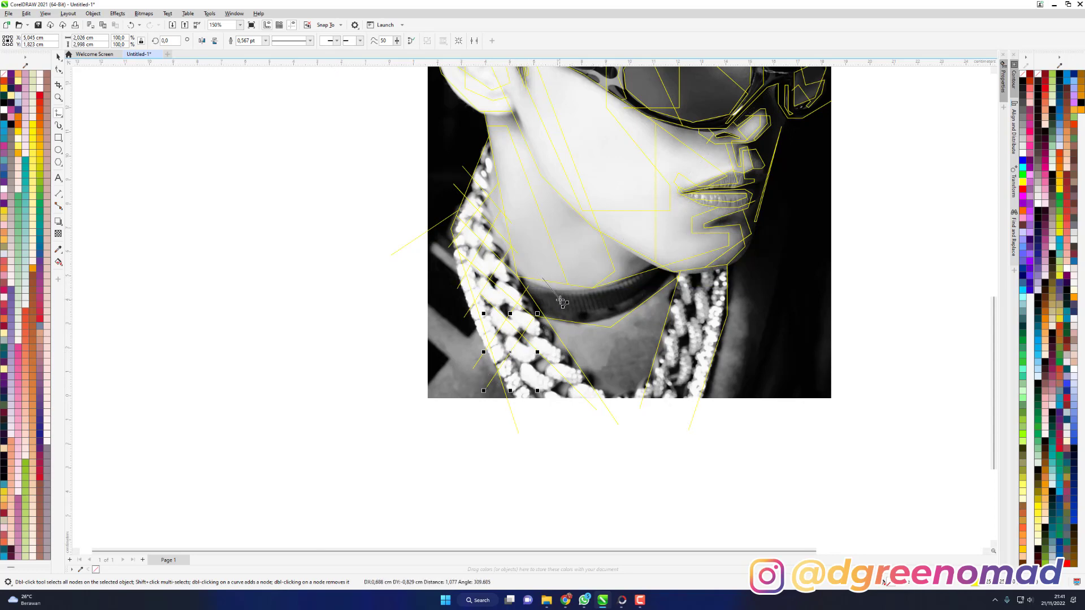
# Outline the neck area beneath the choker and the neck edge beside the right-hand chain, extending both paths beyond the photo's lower border.
pyautogui.moveTo(562, 302); pyautogui.dragTo(562, 302)
pyautogui.moveTo(562, 302); pyautogui.dragTo(463, 407)
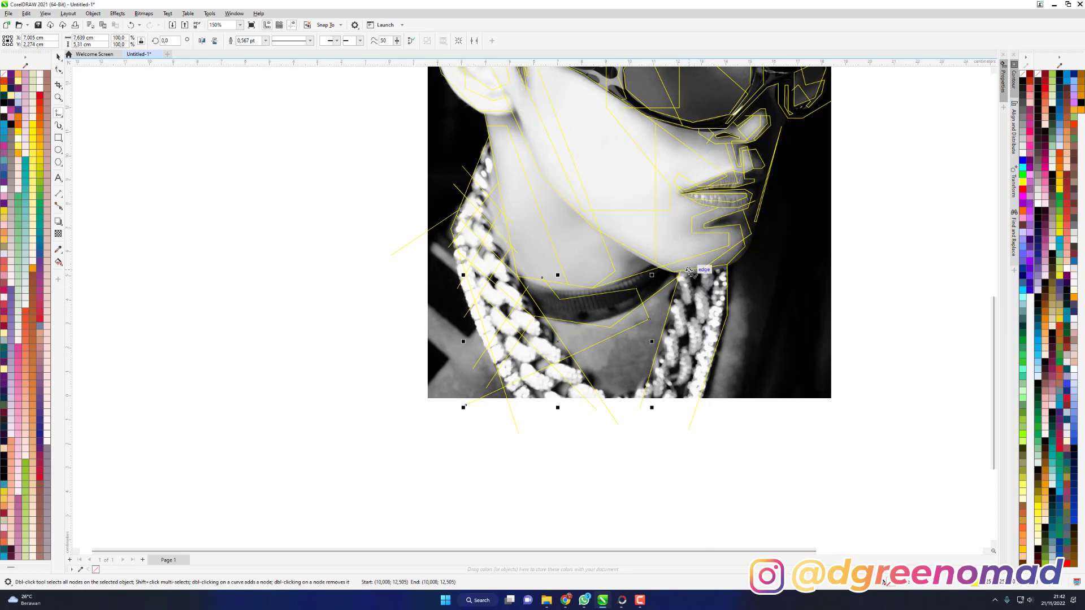
pyautogui.moveTo(706, 310)
pyautogui.mouseDown()
pyautogui.moveTo(729, 408)
pyautogui.moveTo(734, 274)
pyautogui.mouseUp()
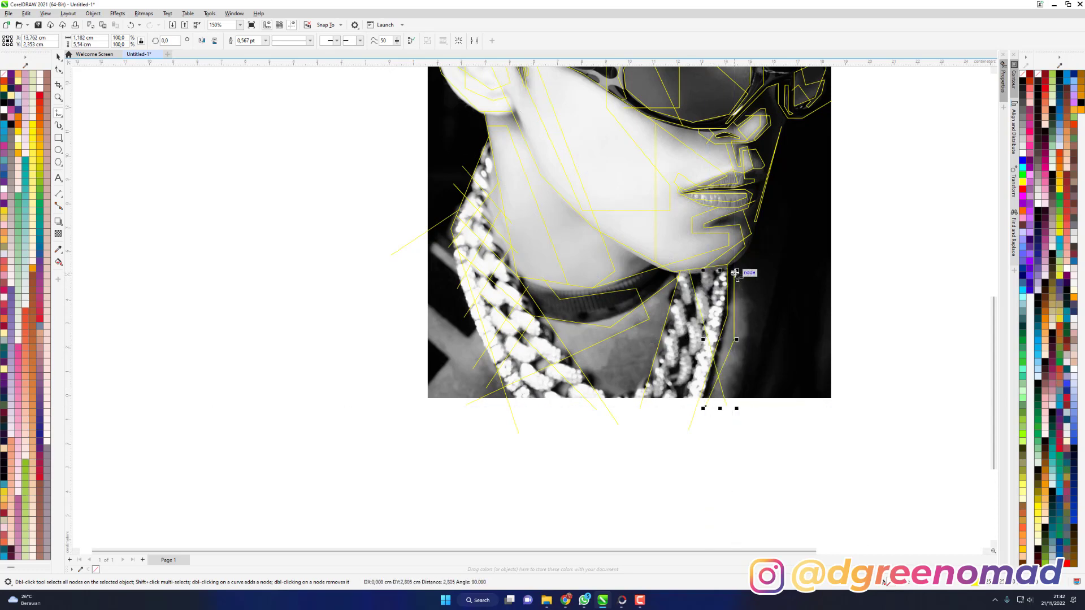
pyautogui.click(742, 273)
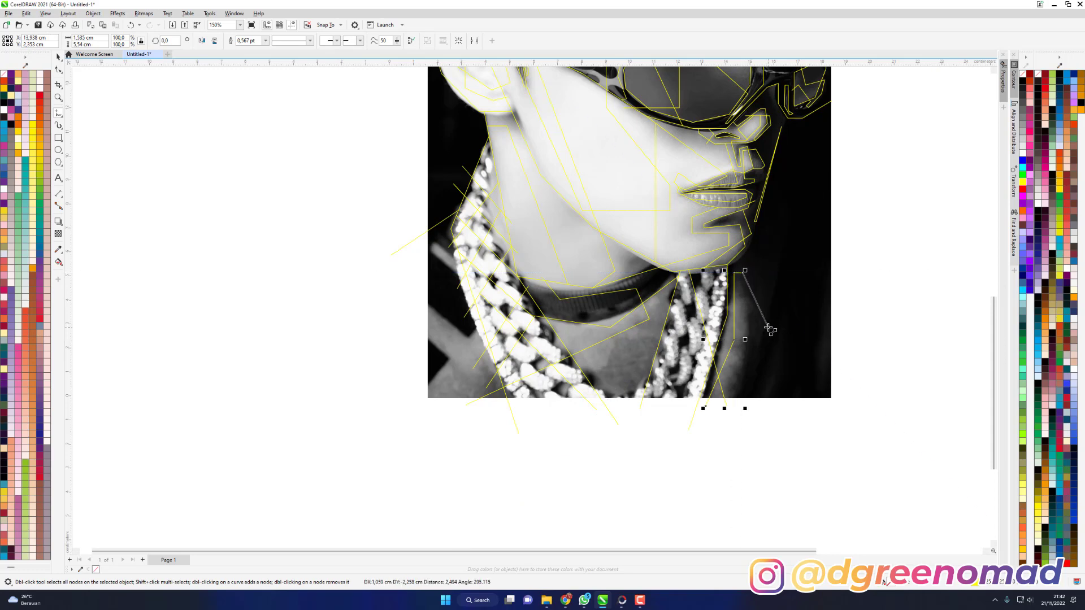
pyautogui.doubleClick(767, 328)
pyautogui.click(735, 426)
# Trace the back edge of the hair from the top of the ear up past the photo's left border.
pyautogui.scroll(-1, 700, 427)
pyautogui.scroll(-1, 701, 431)
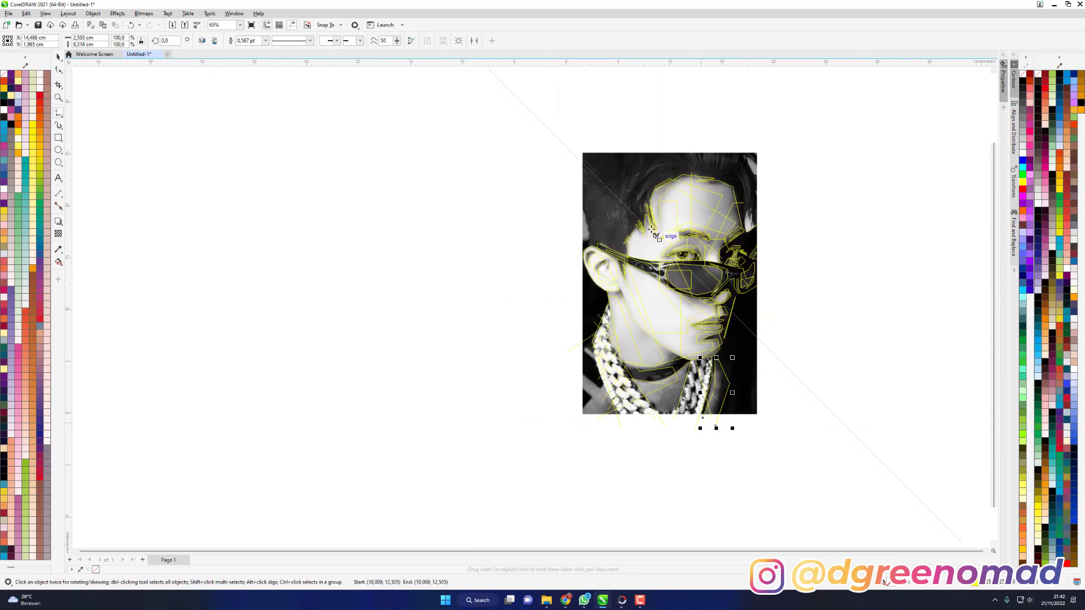
pyautogui.scroll(3, 628, 196)
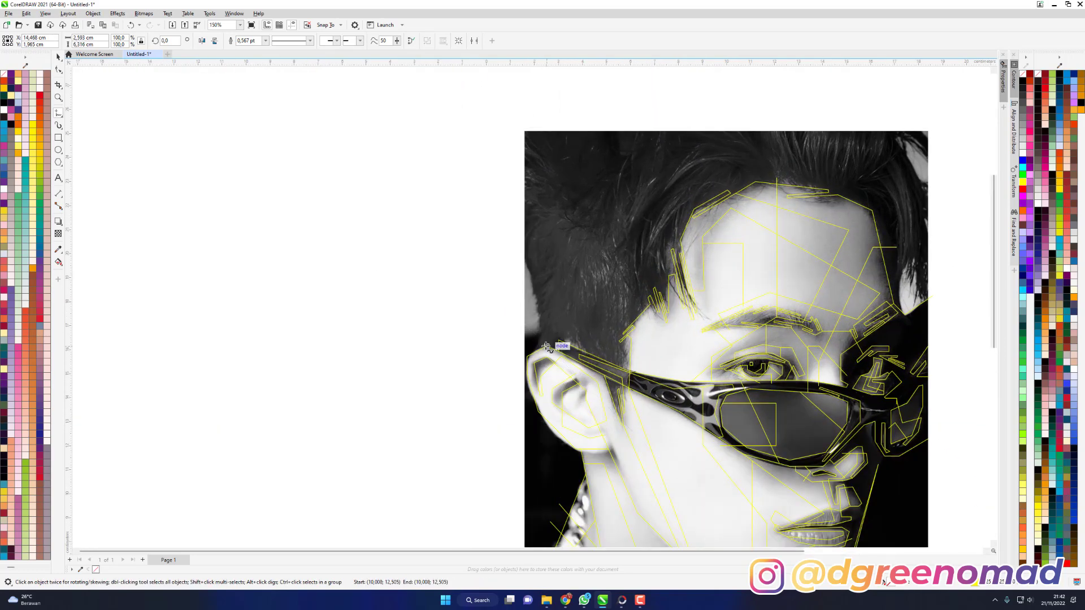
pyautogui.doubleClick(516, 244)
pyautogui.scroll(3, 734, 147)
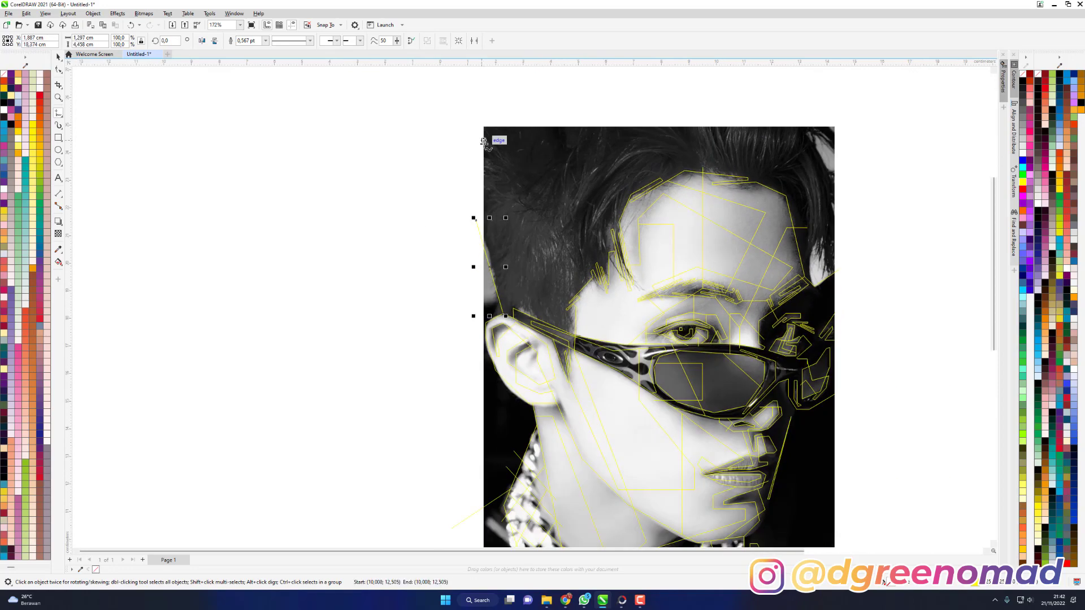
# Outline the bright background gap beside the hair in the photo's upper-right corner, with the path ends outside the border.
pyautogui.scroll(1, 738, 131)
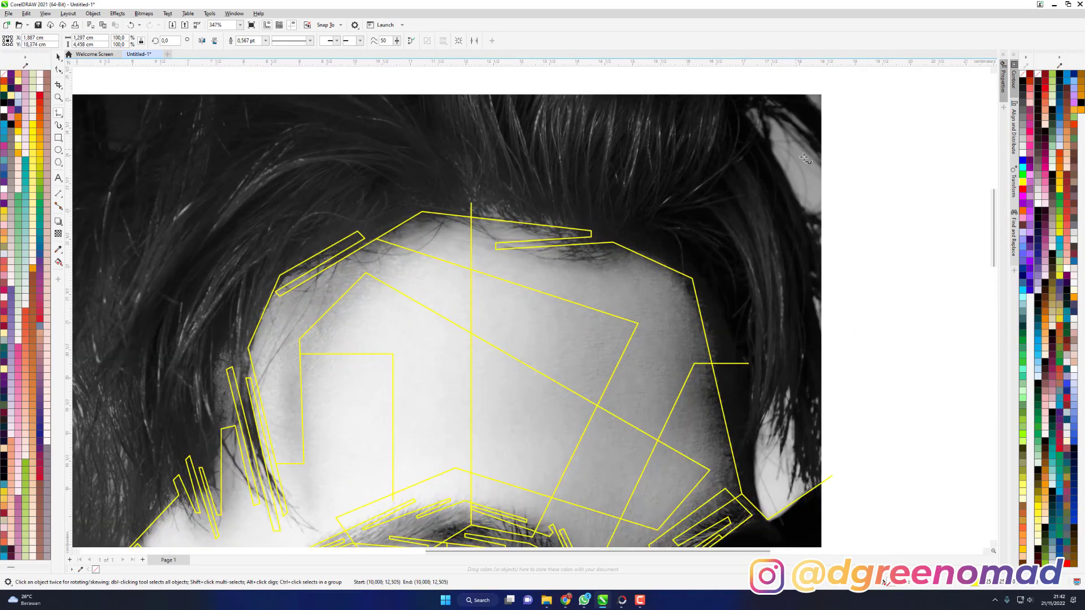
pyautogui.click(769, 111)
pyautogui.click(751, 113)
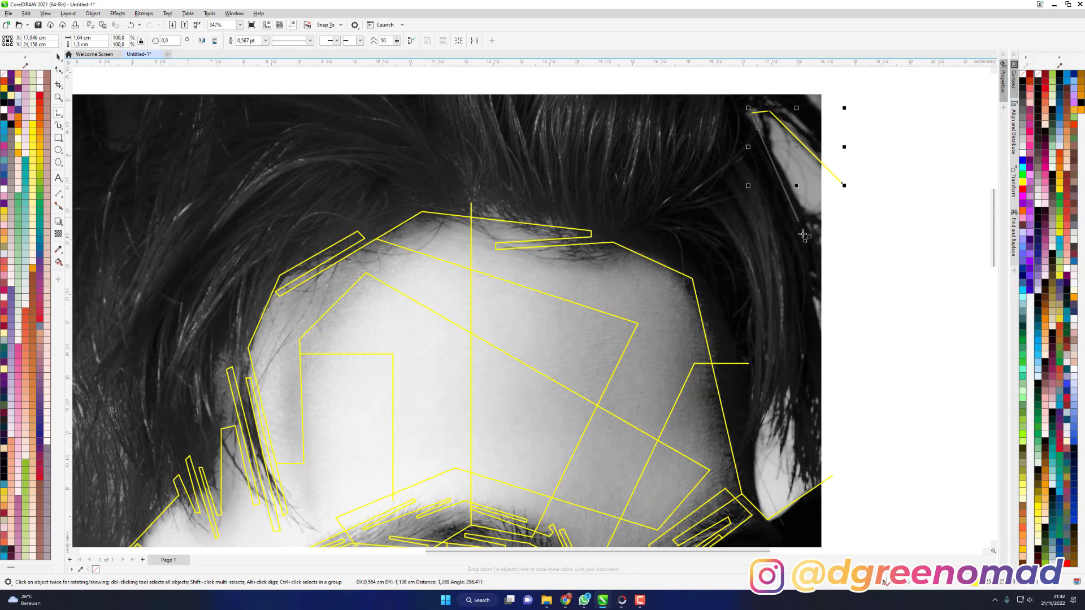
pyautogui.click(814, 255)
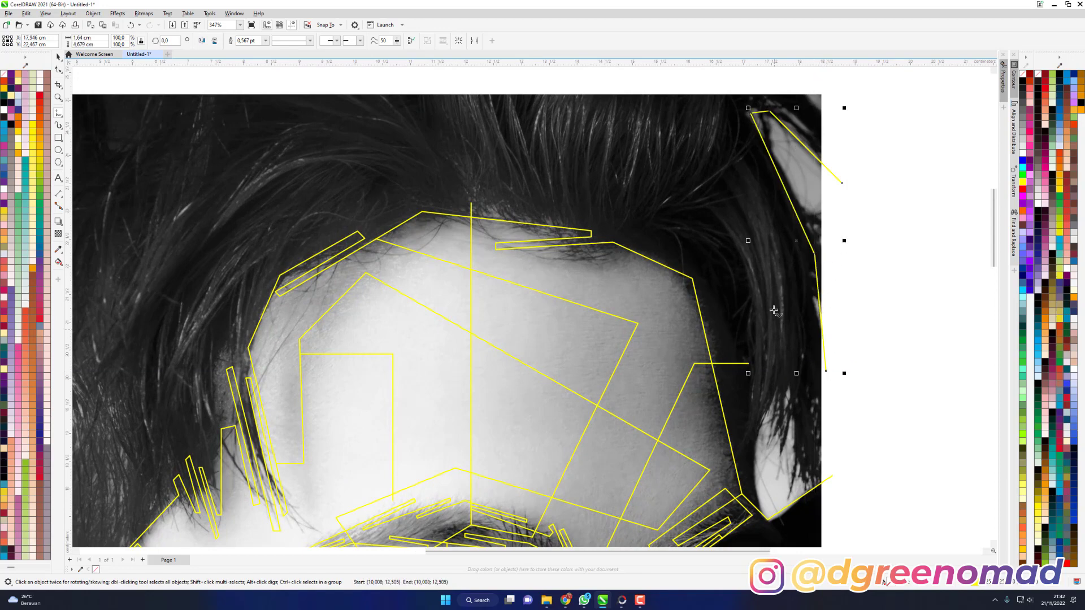
# Trace three thin slanted hair strands above the middle of the hairline as one continuous zigzag path.
pyautogui.scroll(2, 620, 211)
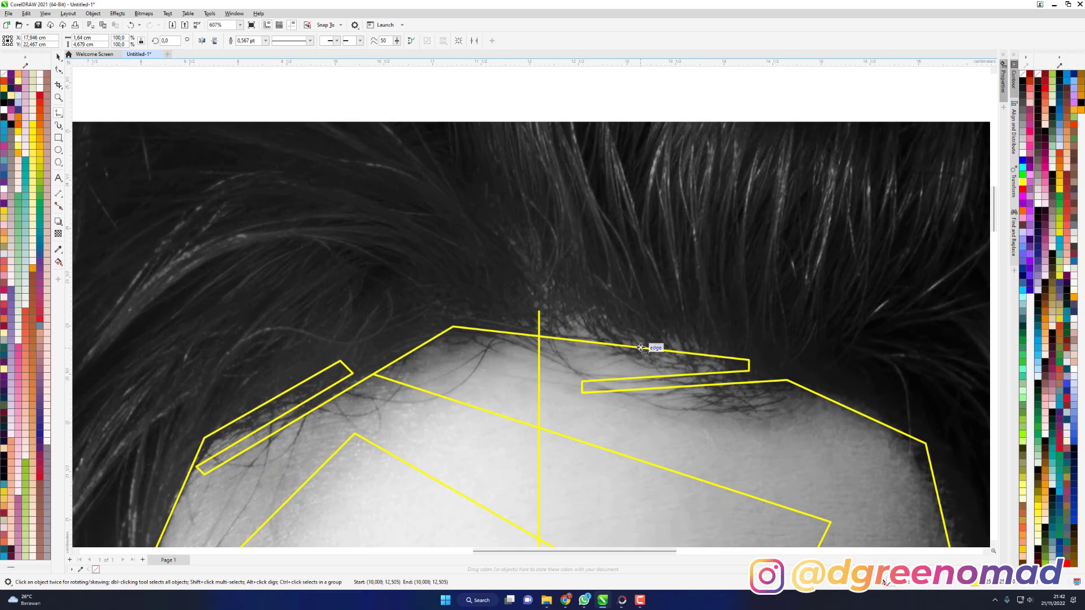
pyautogui.click(640, 347)
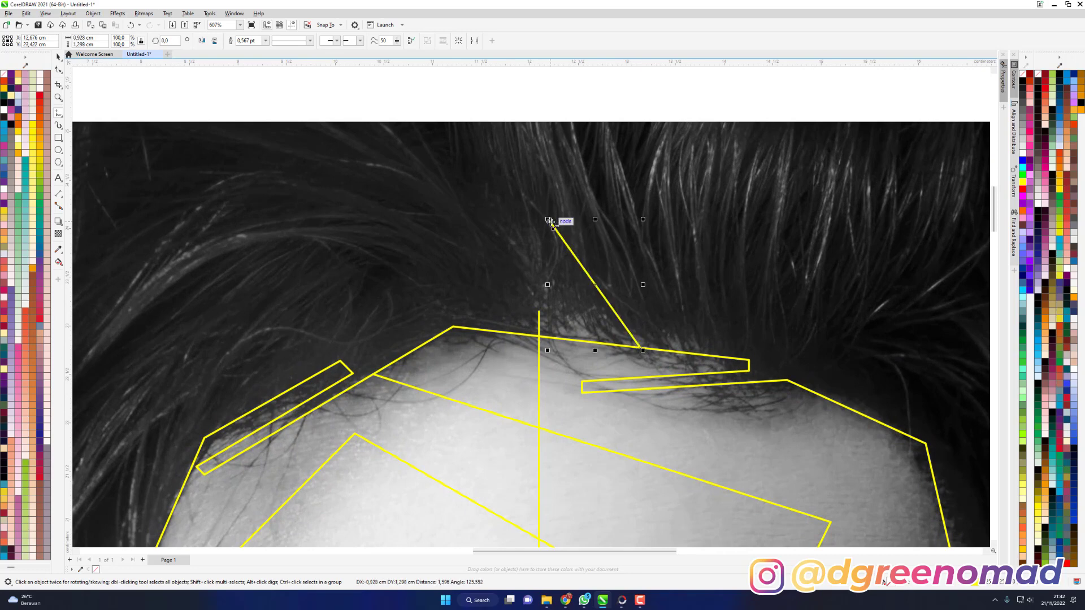
pyautogui.click(549, 219)
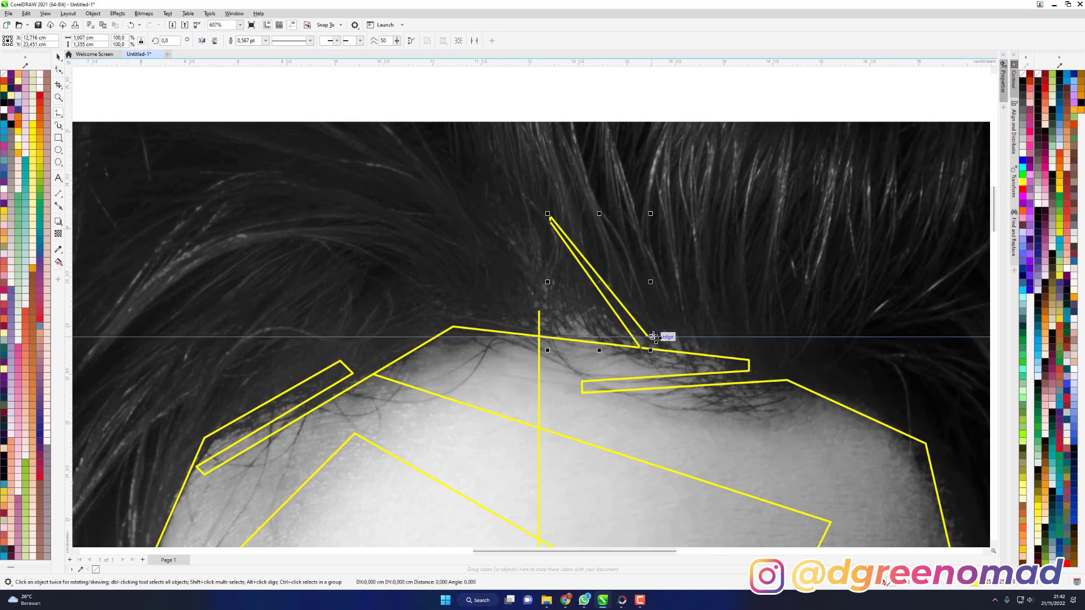
pyautogui.click(649, 335)
pyautogui.click(542, 179)
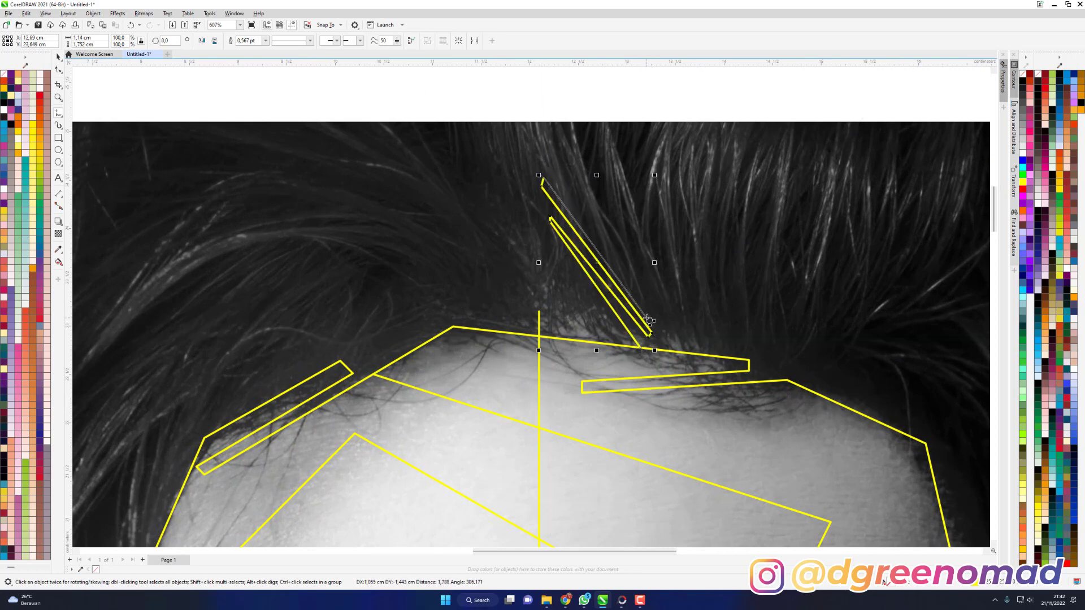
pyautogui.click(669, 333)
pyautogui.click(676, 334)
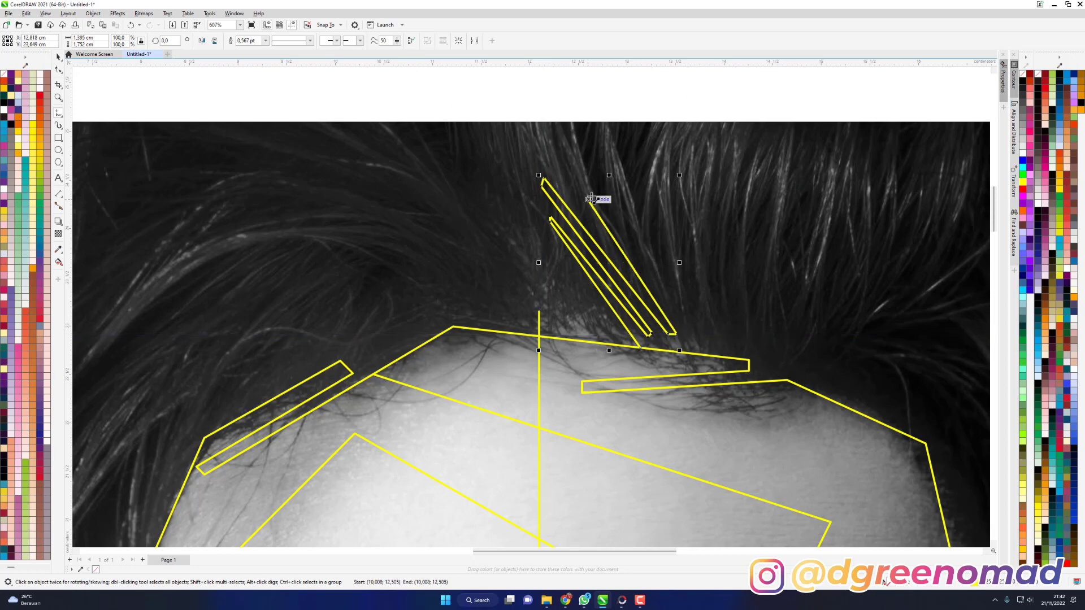
pyautogui.click(591, 197)
pyautogui.click(696, 344)
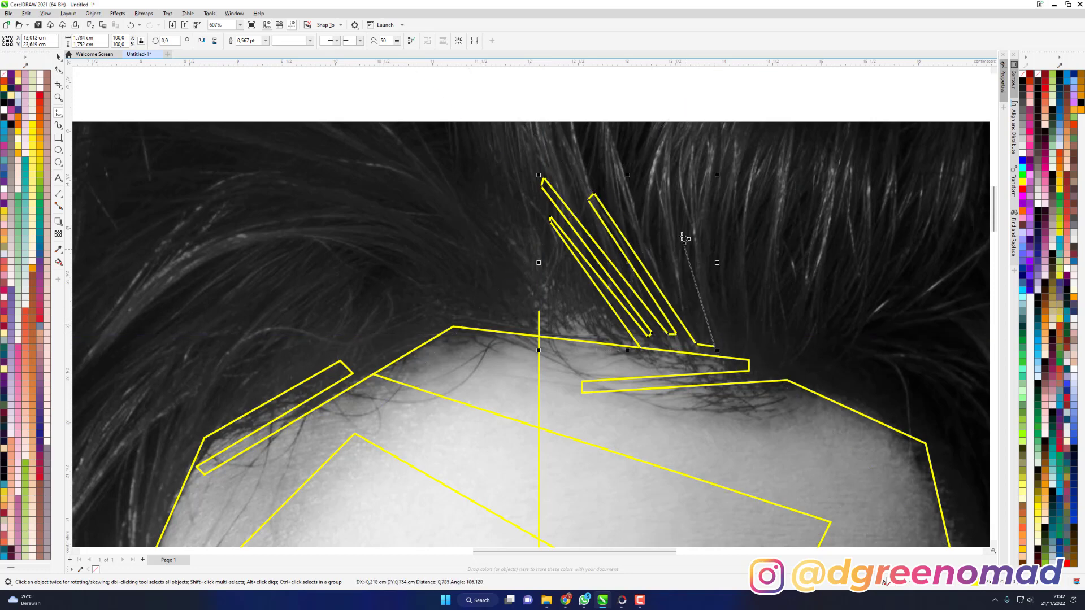
# Extend the zigzag path around a wider hair strand leaning left, returning to a short flat base at the hairline.
pyautogui.click(662, 179)
pyautogui.click(676, 180)
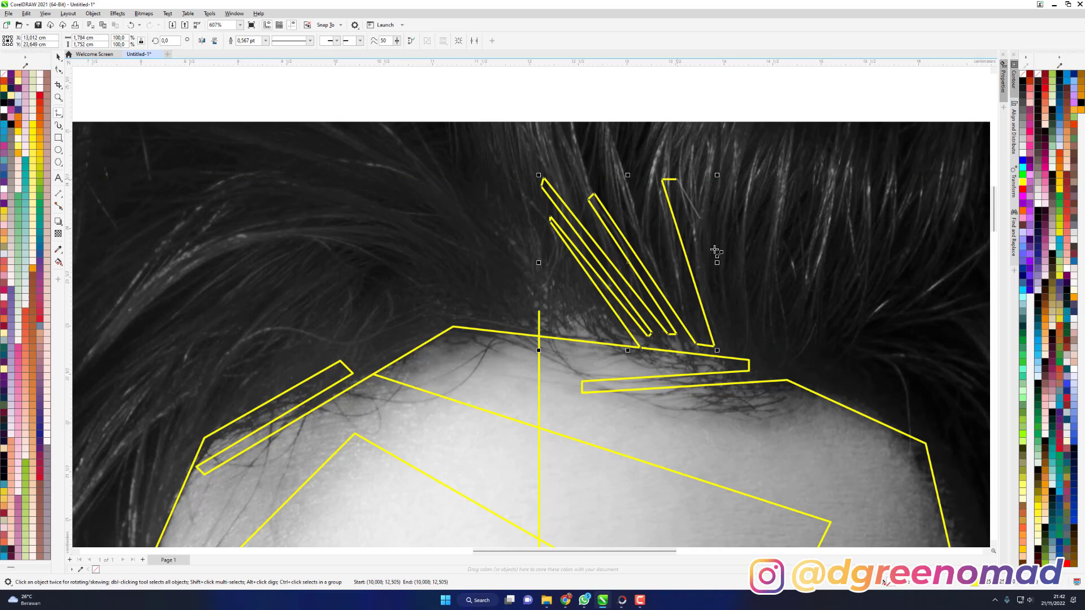
pyautogui.click(726, 346)
pyautogui.click(736, 347)
# Extend the zigzag path around three tall, nearly upright hair strands that reach close to the photo's upper border.
pyautogui.click(771, 134)
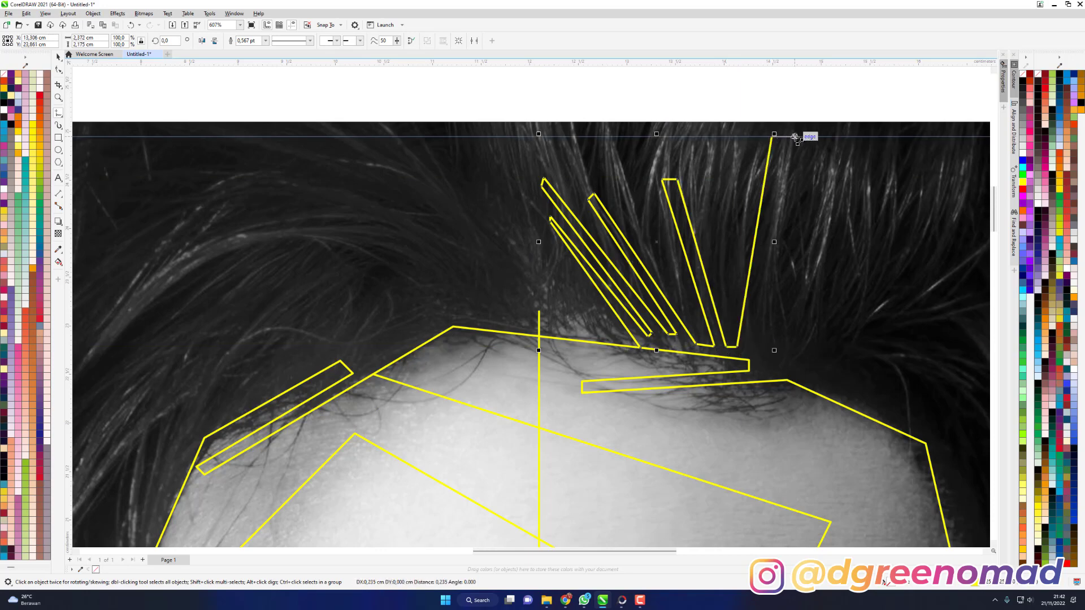
pyautogui.click(778, 136)
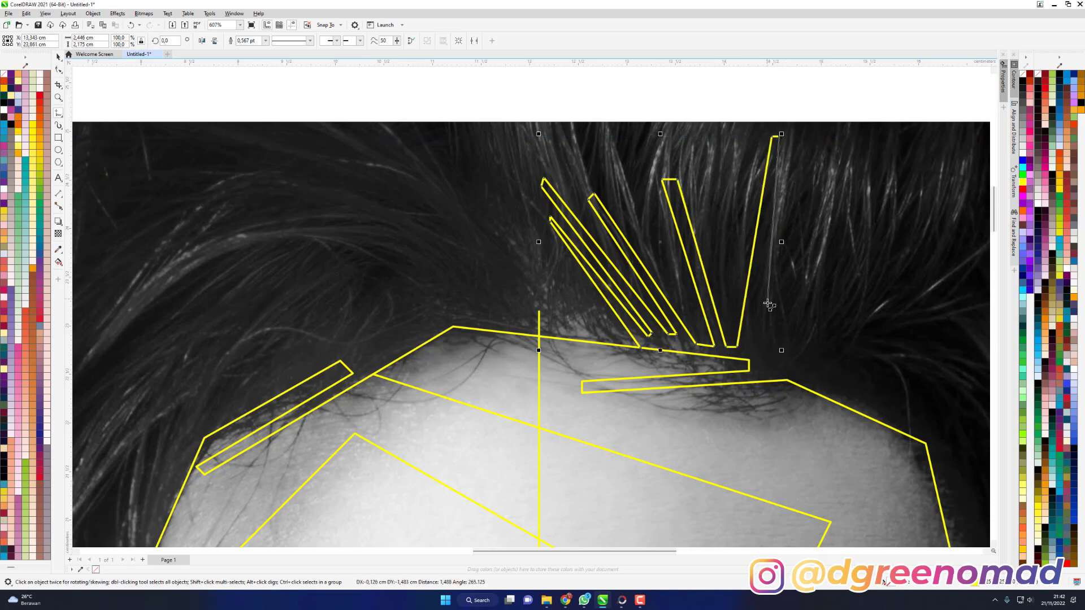
pyautogui.click(744, 345)
pyautogui.click(757, 346)
pyautogui.click(790, 146)
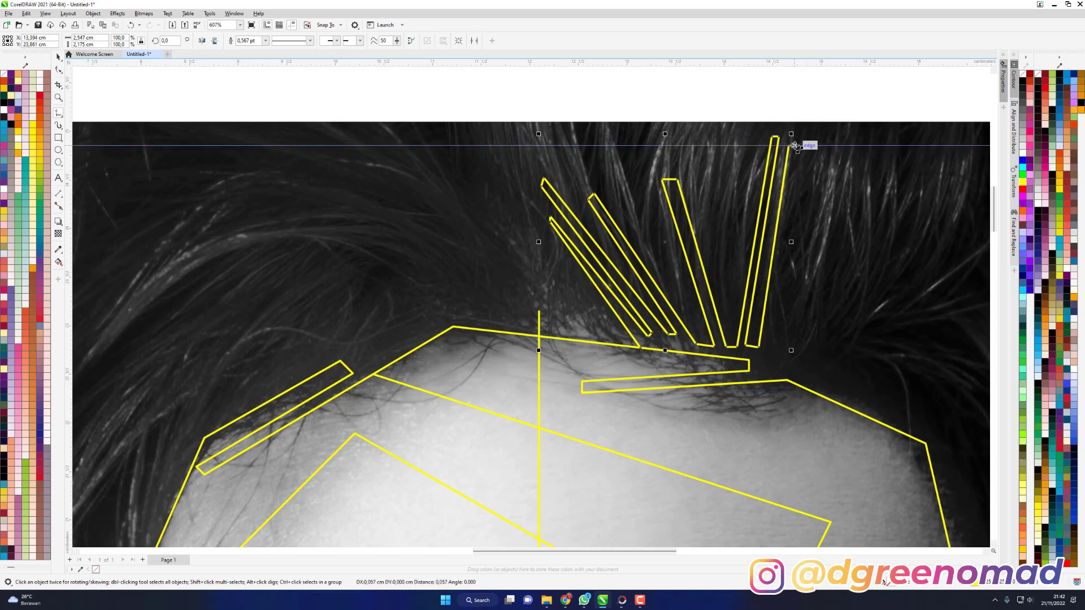
pyautogui.click(794, 146)
pyautogui.click(775, 355)
pyautogui.click(785, 359)
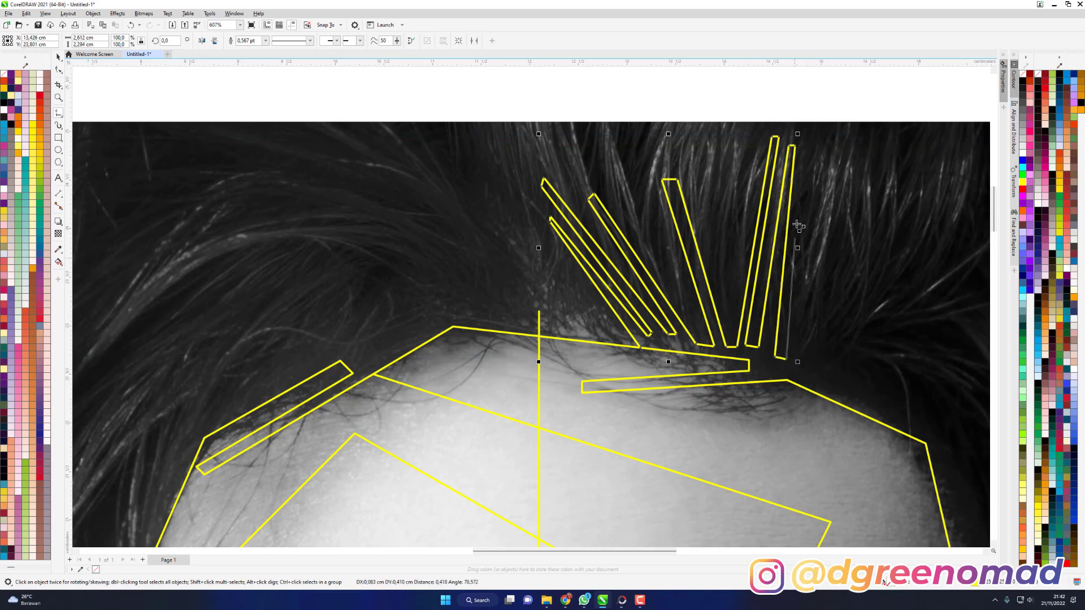
pyautogui.click(805, 131)
pyautogui.click(813, 130)
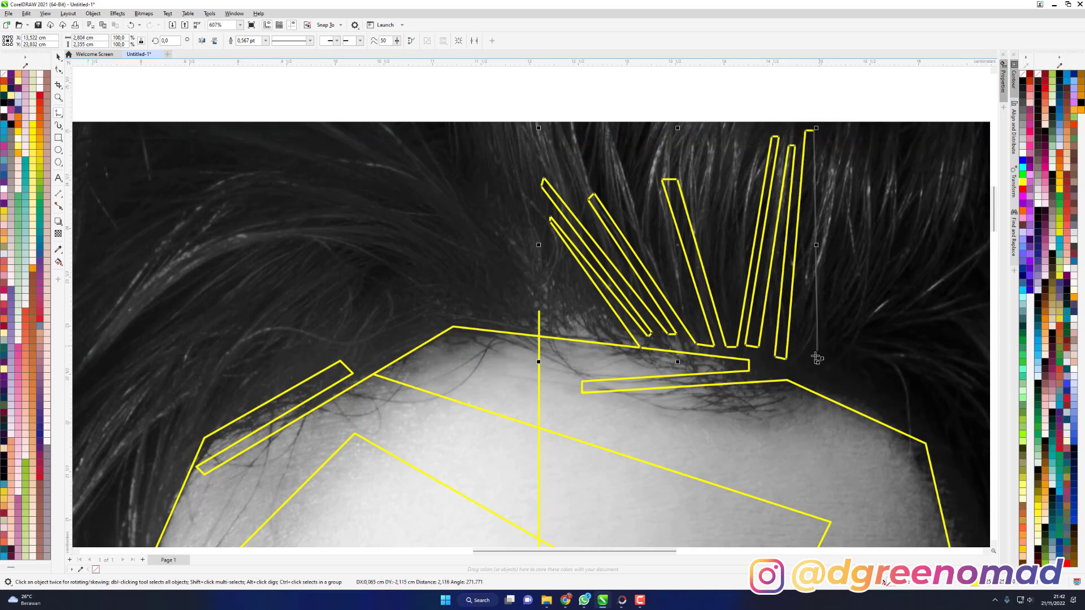
pyautogui.click(801, 370)
pyautogui.click(815, 370)
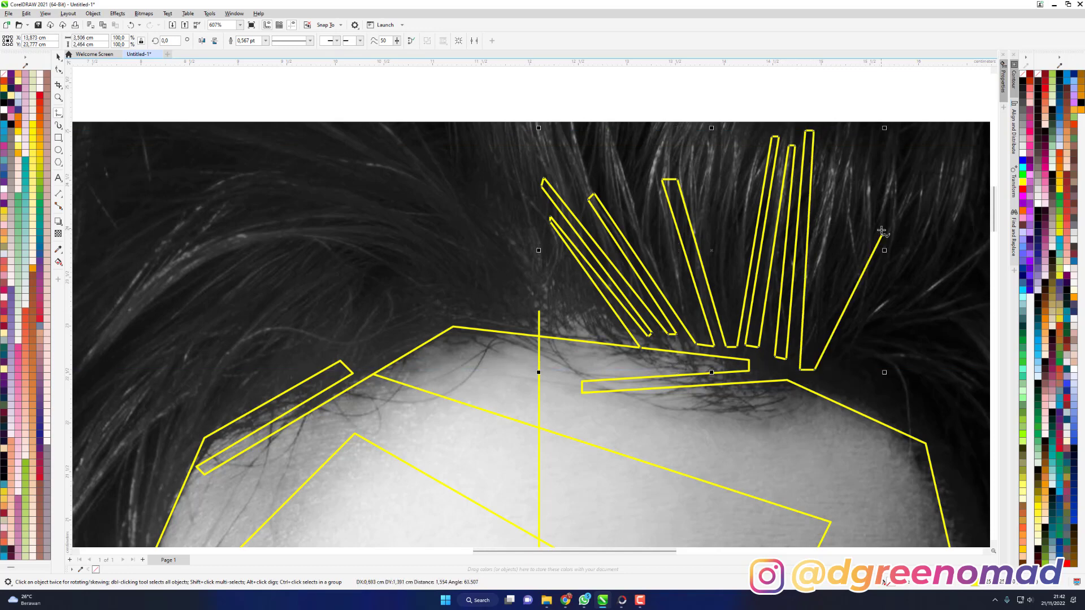
pyautogui.click(835, 144)
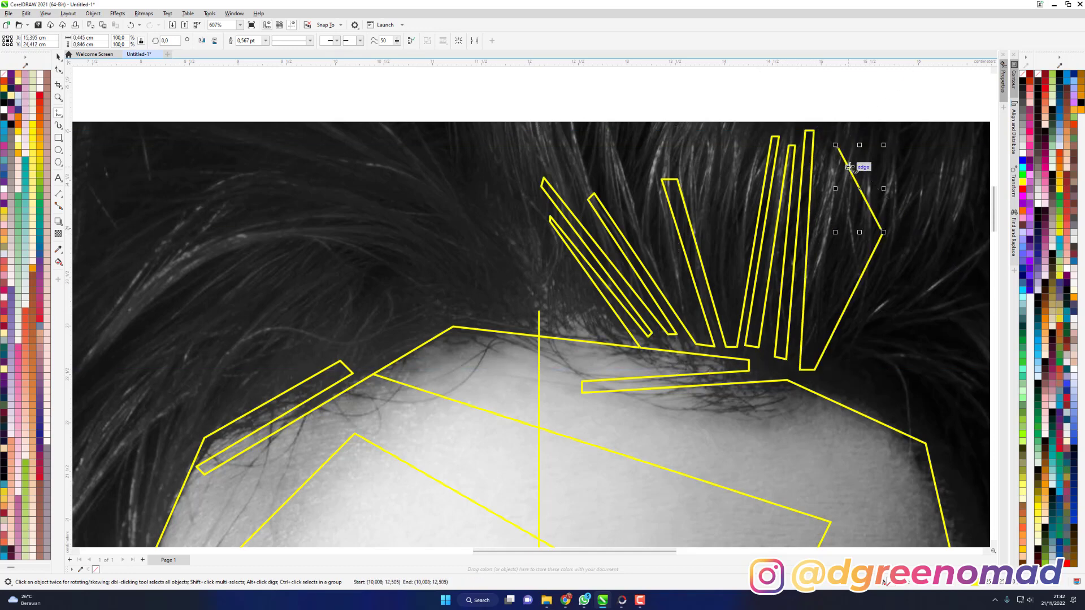
pyautogui.hotkey('ctrl', 'z')
pyautogui.hotkey('ctrl', 'z')
pyautogui.press('Escape')
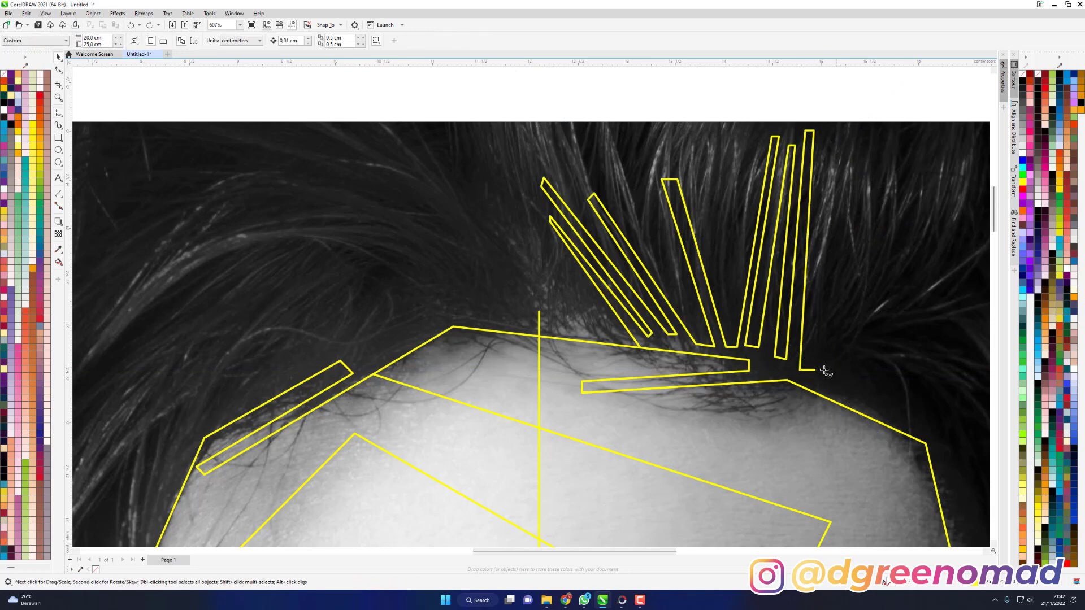
# Continue the zigzag path around a bent hair strand to its right, then up another bend ending above the photo's upper border.
pyautogui.click(909, 250)
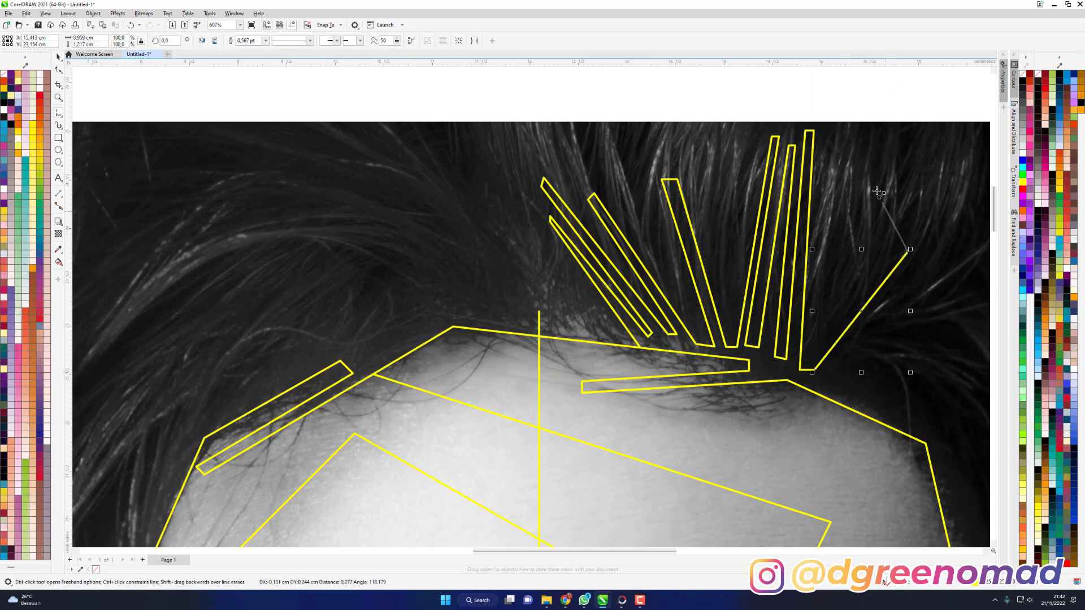
pyautogui.click(867, 151)
pyautogui.hscroll(5, 805, 308)
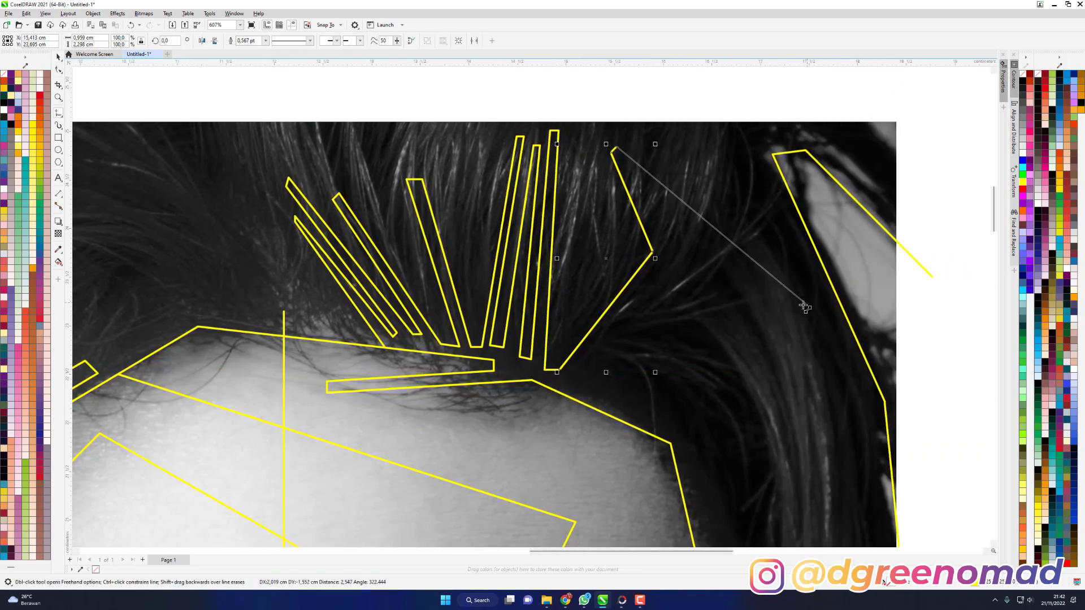
pyautogui.click(669, 254)
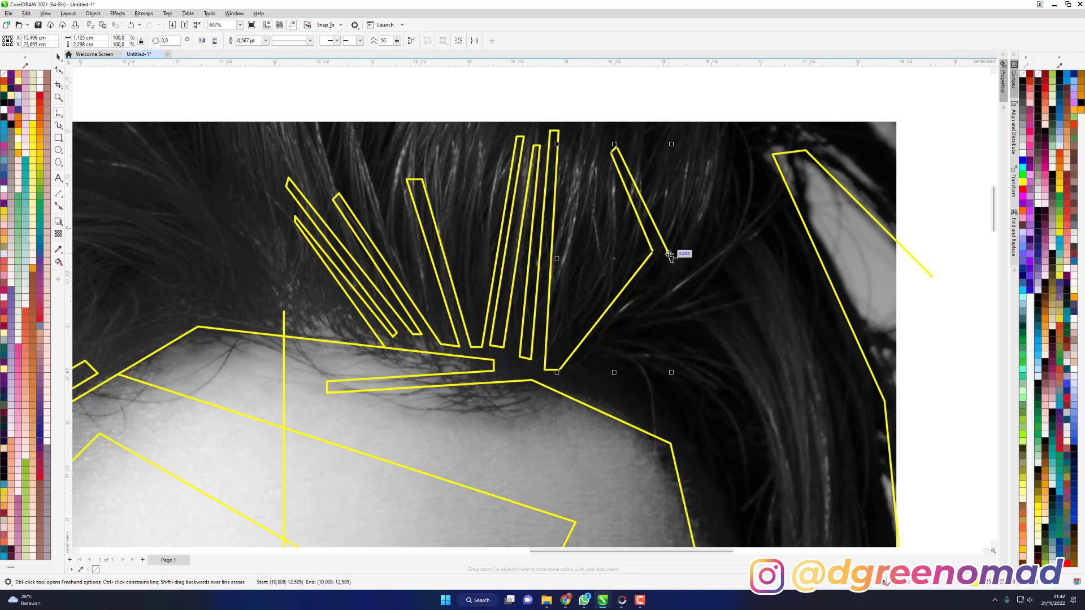
pyautogui.click(619, 333)
pyautogui.click(730, 204)
pyautogui.click(695, 76)
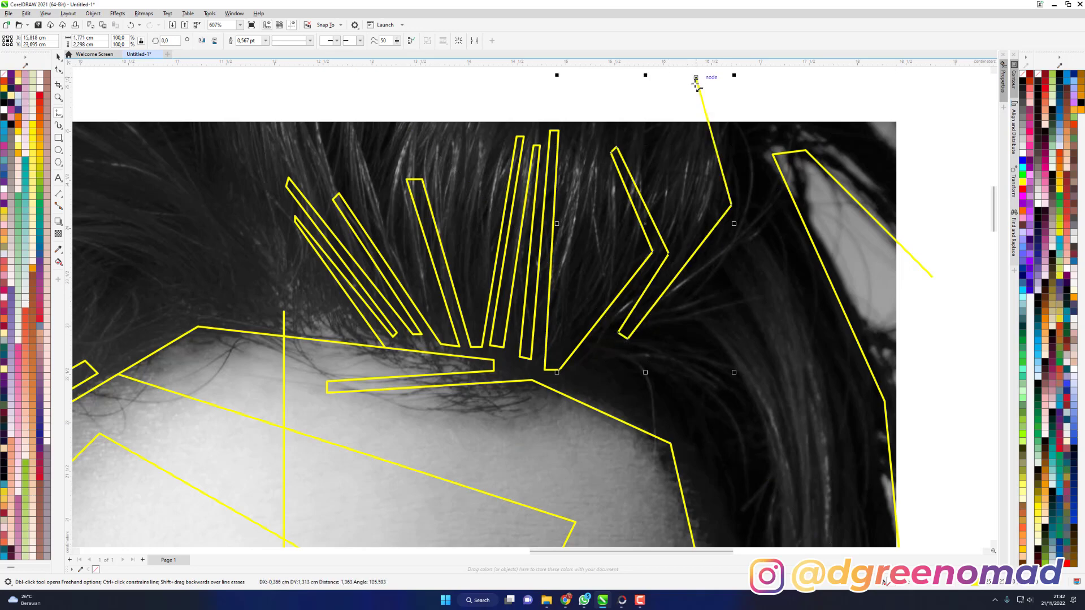
# Trace the nested bent hair strands falling beside the right side of the forehead as one narrow zigzag path.
pyautogui.scroll(-1, 681, 189)
pyautogui.scroll(-3, 678, 189)
pyautogui.scroll(1, 738, 313)
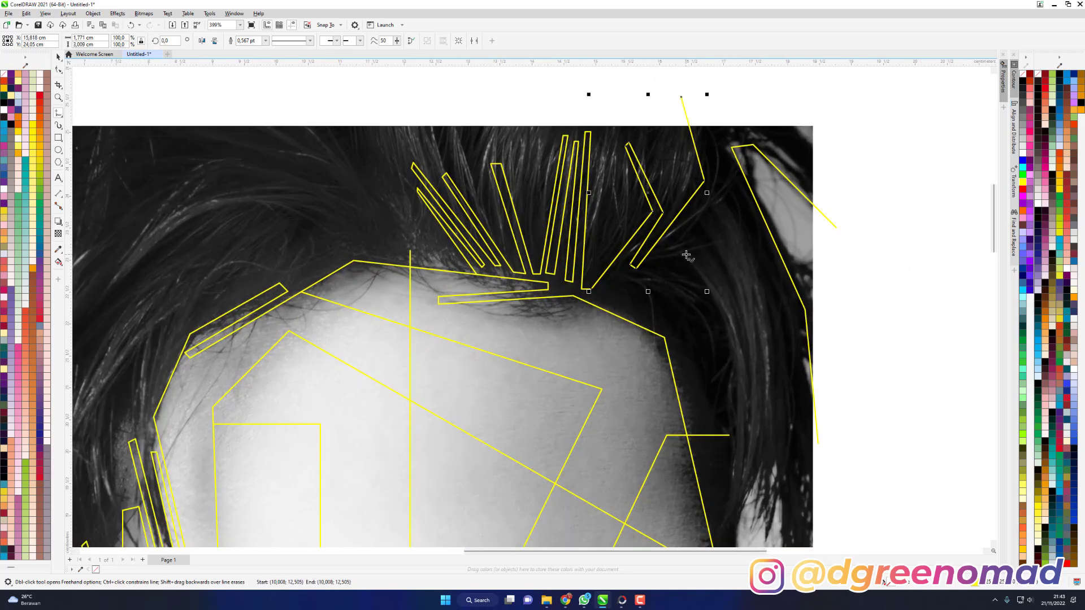
pyautogui.click(726, 317)
pyautogui.click(751, 485)
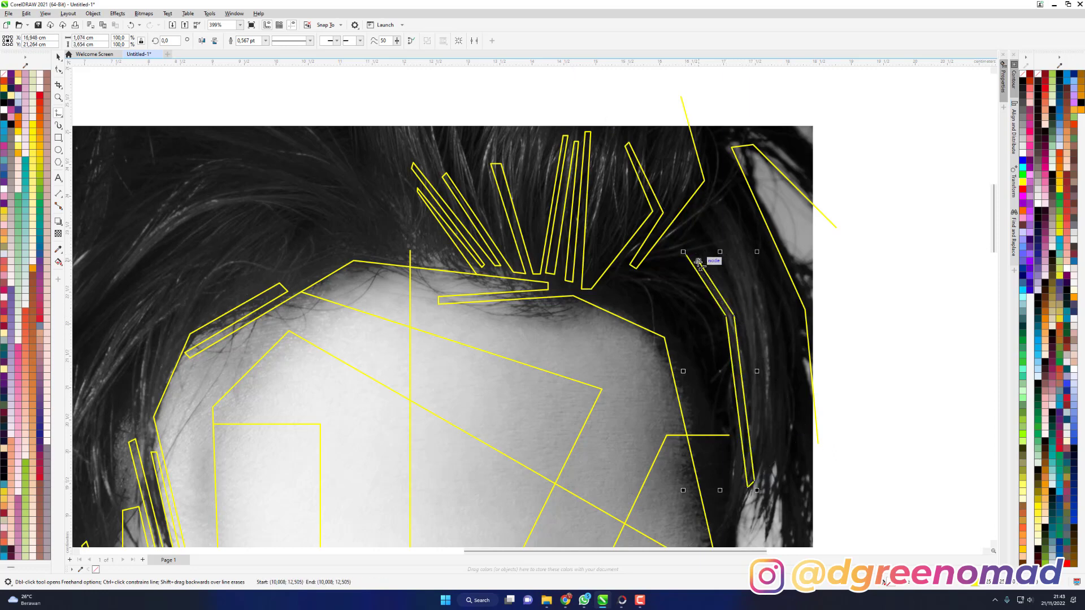
pyautogui.click(702, 258)
pyautogui.click(741, 317)
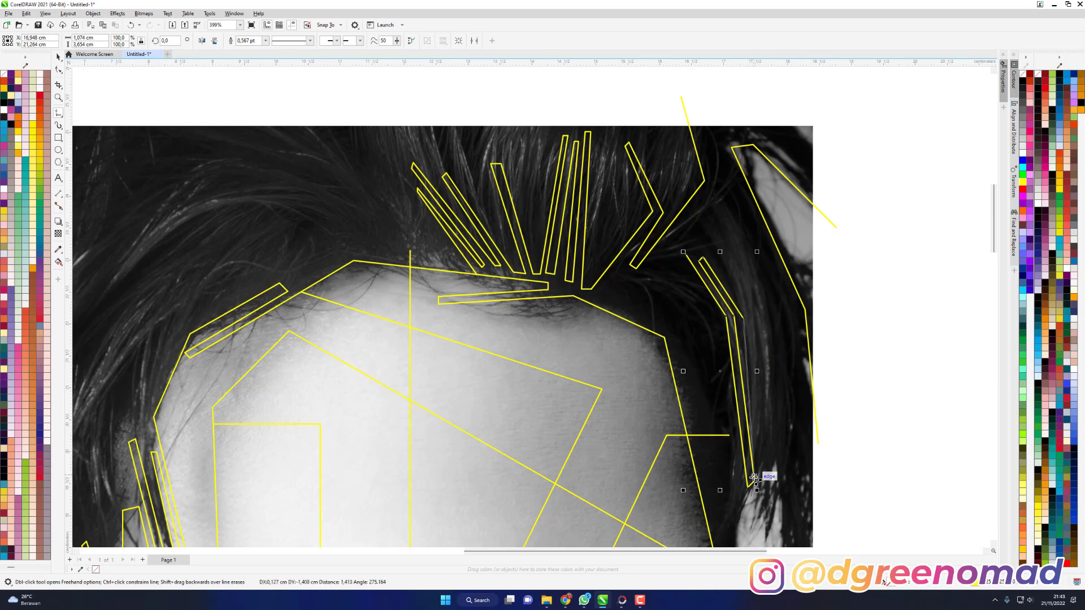
pyautogui.click(762, 463)
pyautogui.click(749, 285)
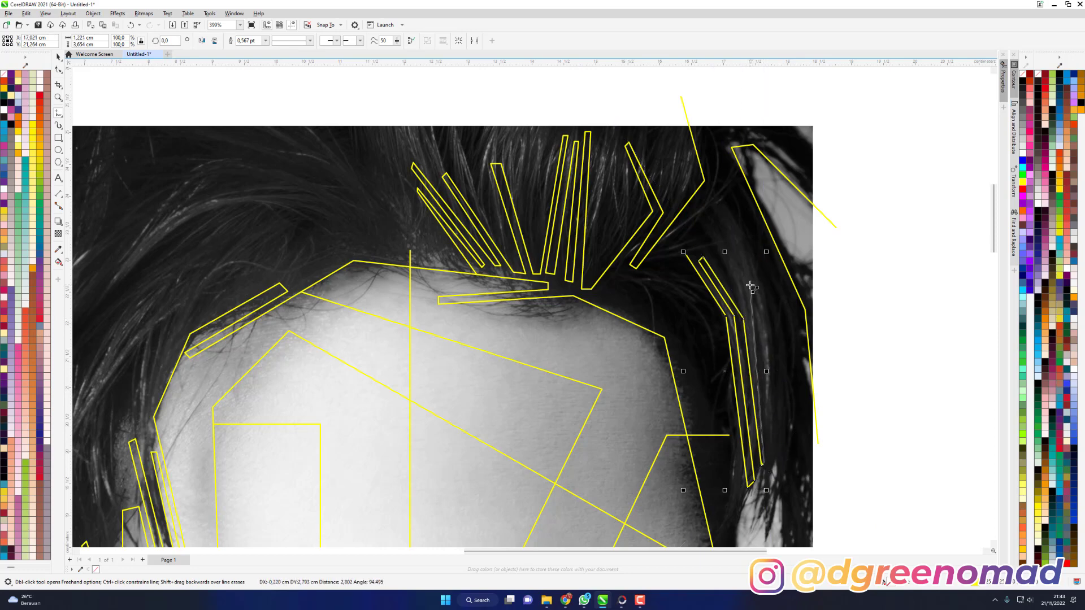
pyautogui.click(699, 242)
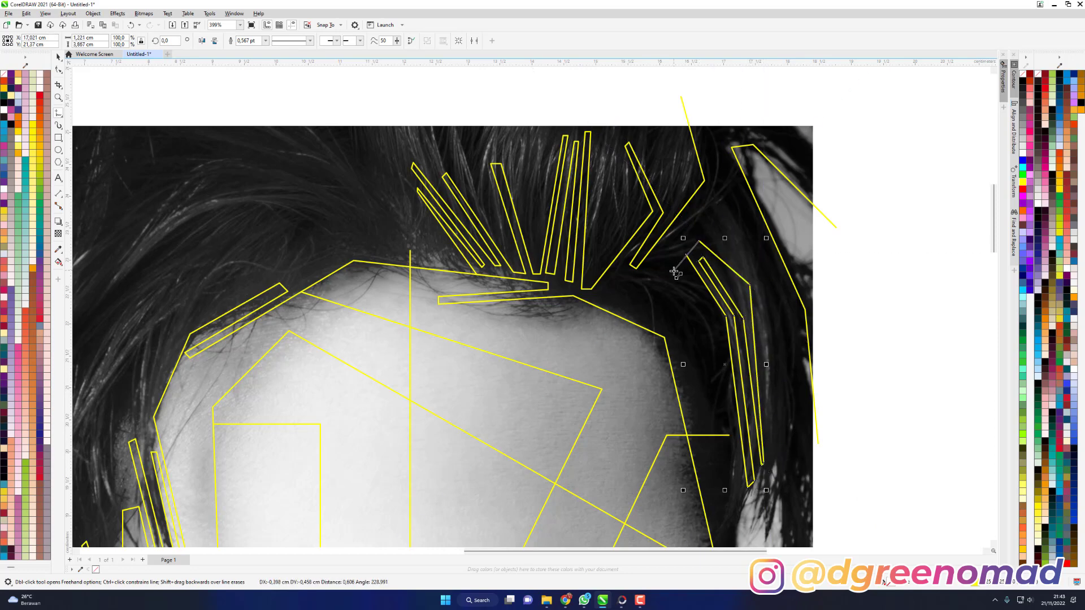
# Trace a long bent hair strand just outside the nested ones beside the right side of the forehead, down to their lower ends.
pyautogui.scroll(2, 674, 271)
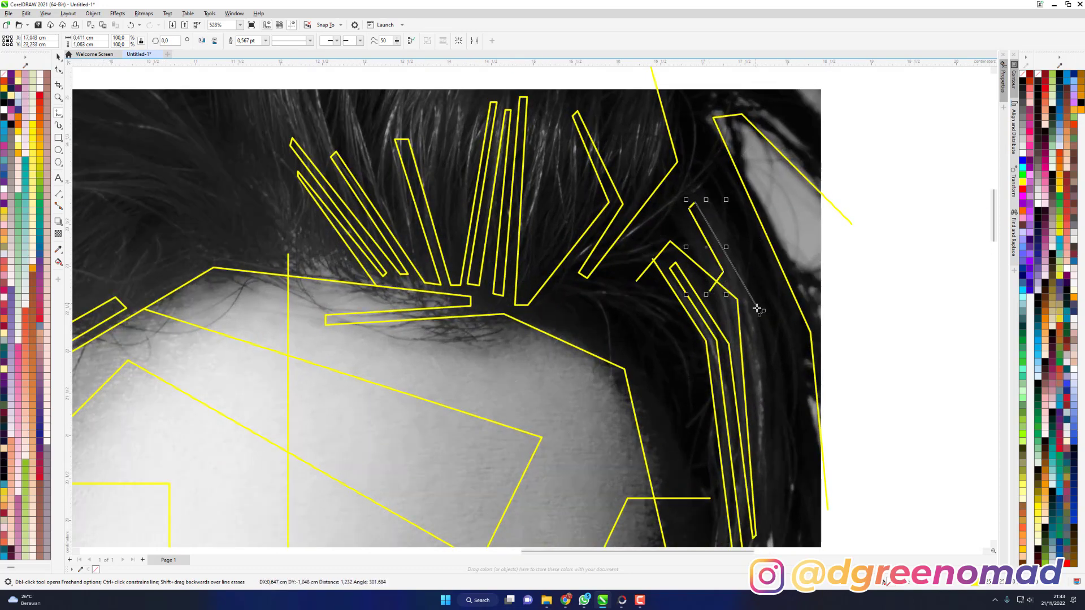
pyautogui.click(761, 326)
pyautogui.click(764, 515)
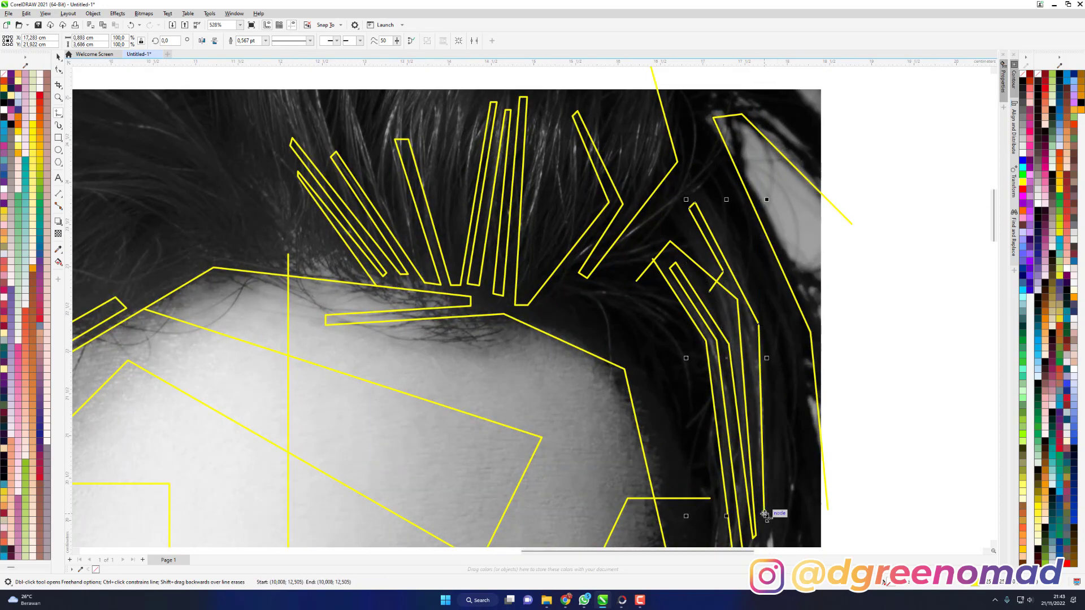
# Trace the slanted hair strands over the upper part of the bright gap near the right temple as a tight zigzag path.
pyautogui.scroll(-4, 614, 192)
pyautogui.scroll(2, 672, 387)
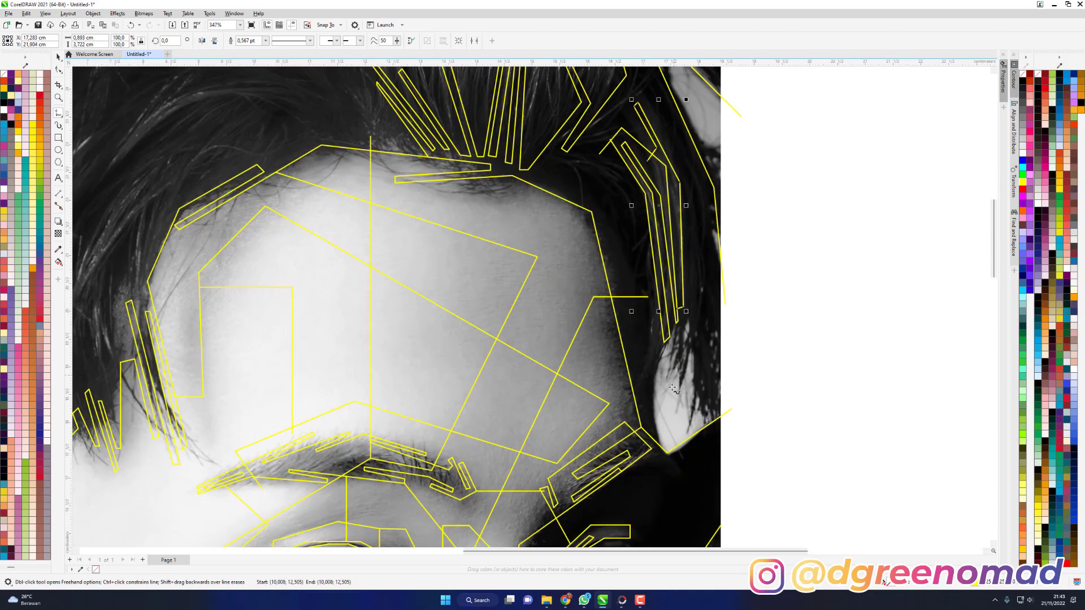
pyautogui.click(693, 319)
pyautogui.scroll(3, 693, 319)
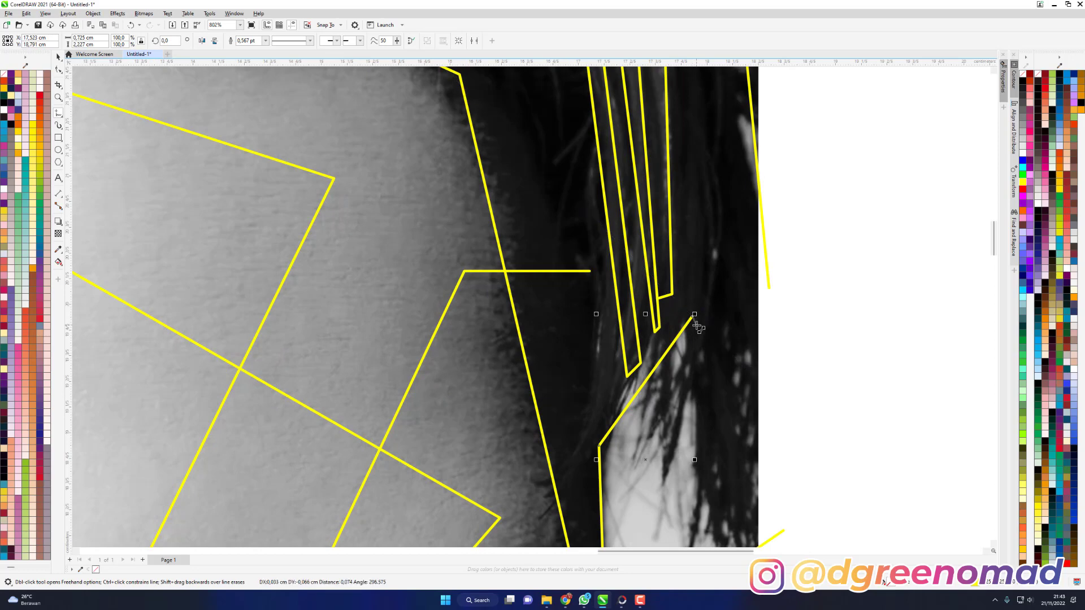
pyautogui.click(619, 436)
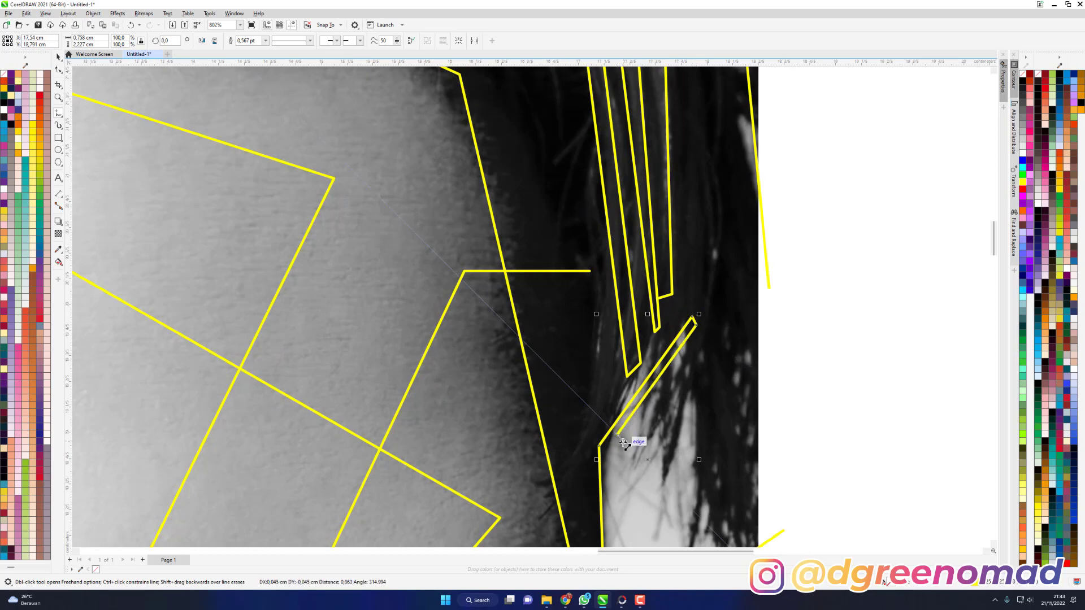
pyautogui.click(680, 359)
pyautogui.click(683, 362)
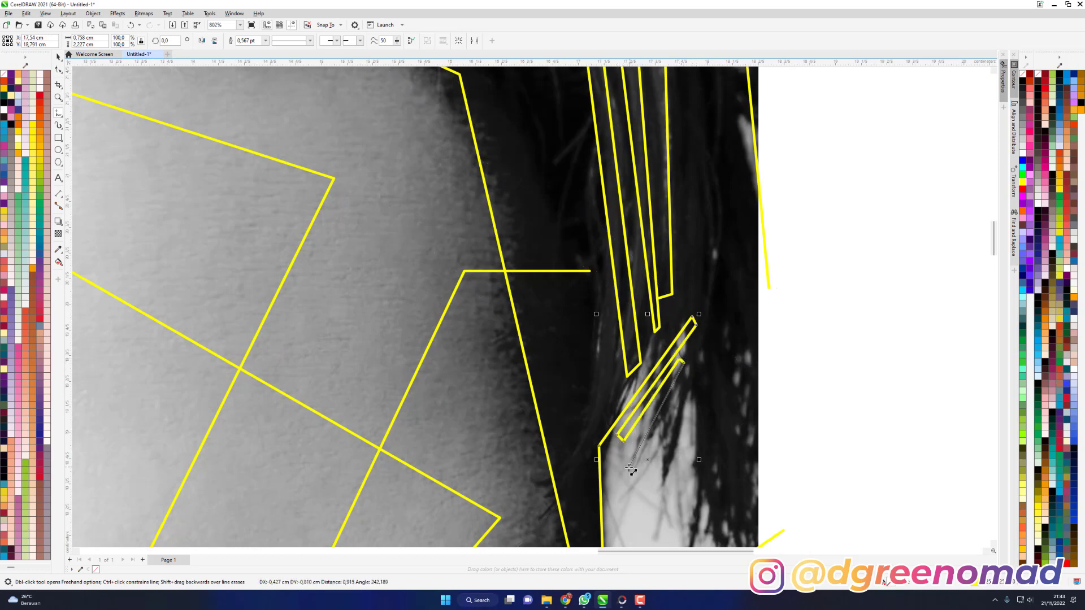
pyautogui.click(679, 385)
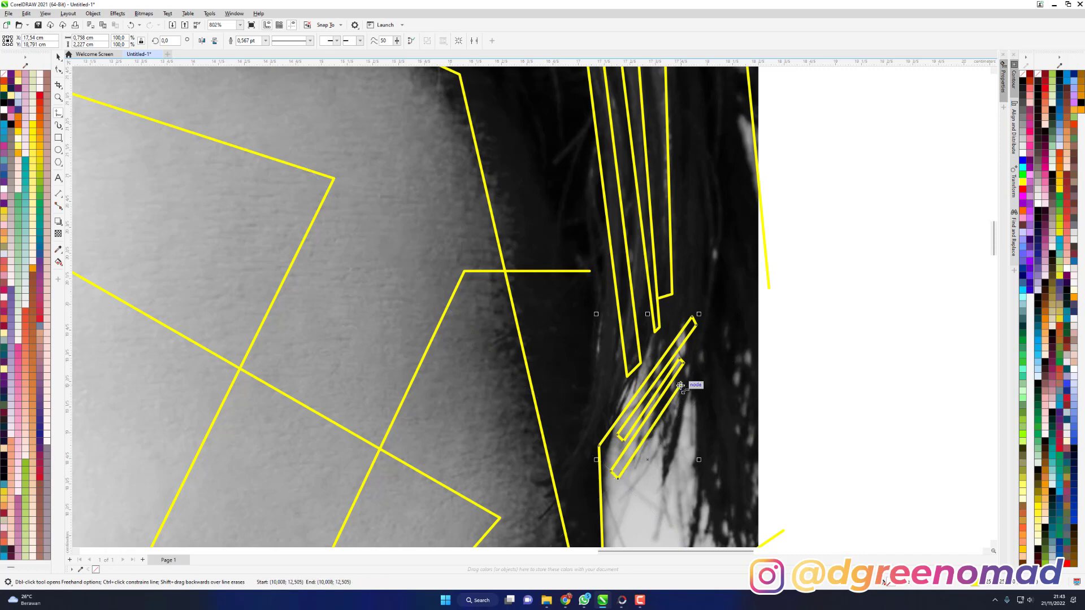
pyautogui.click(691, 385)
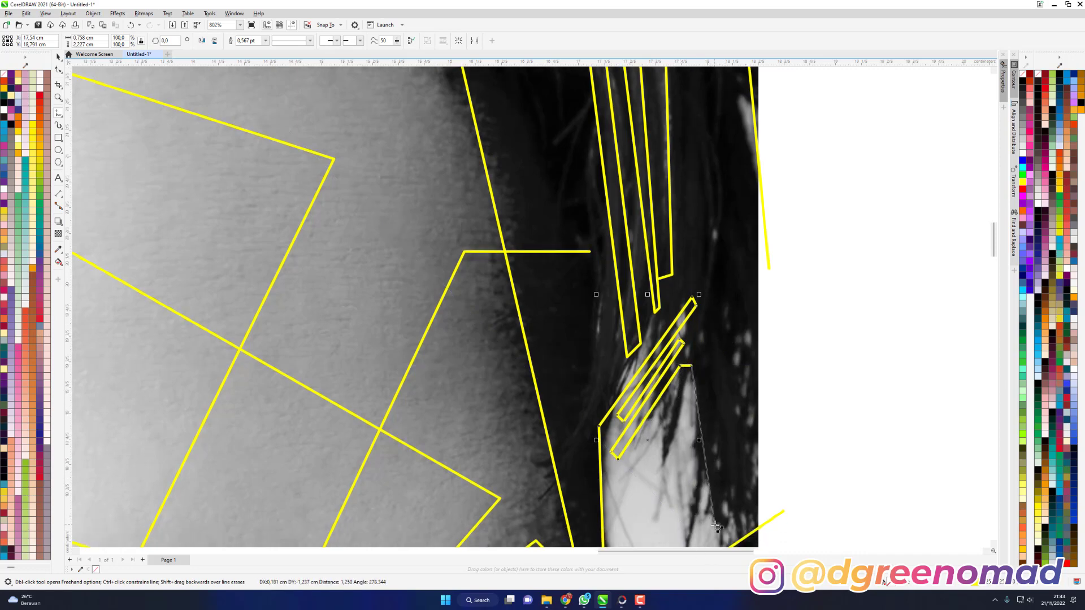
# Continue the path around a narrow, nearly vertical hair strand beside the bright gap and end it past the photo's right border.
pyautogui.click(716, 526)
pyautogui.doubleClick(697, 367)
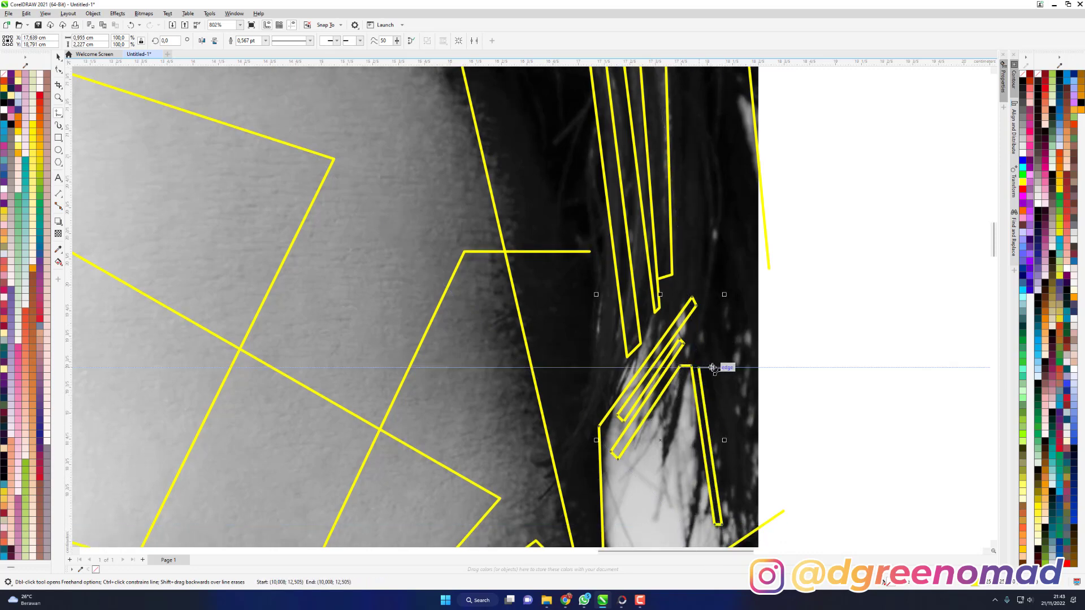
pyautogui.doubleClick(711, 367)
pyautogui.click(764, 515)
# Trace a long strand leaning left from above the photo's upper border down to the hairline, left of the existing top strands.
pyautogui.scroll(-1, 886, 437)
pyautogui.scroll(-1, 898, 415)
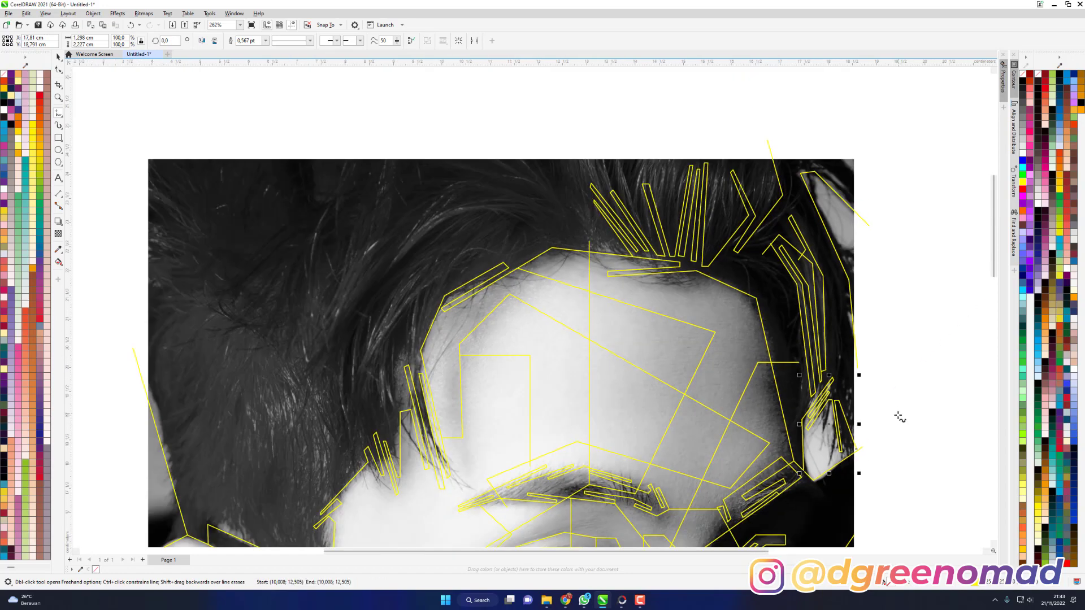
pyautogui.scroll(2, 643, 143)
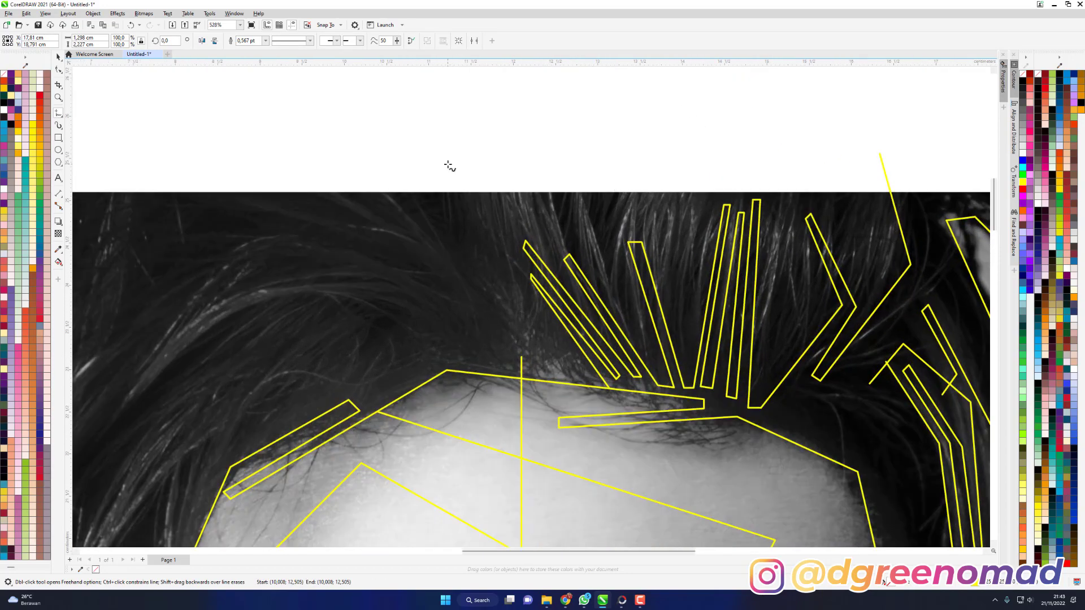
pyautogui.click(446, 163)
pyautogui.click(573, 372)
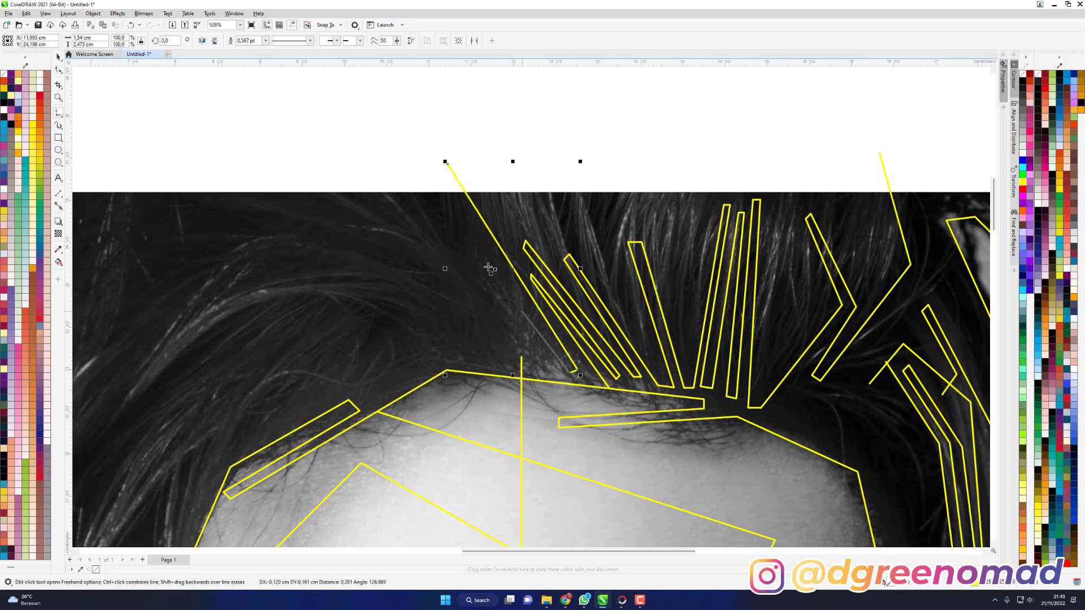
pyautogui.click(455, 203)
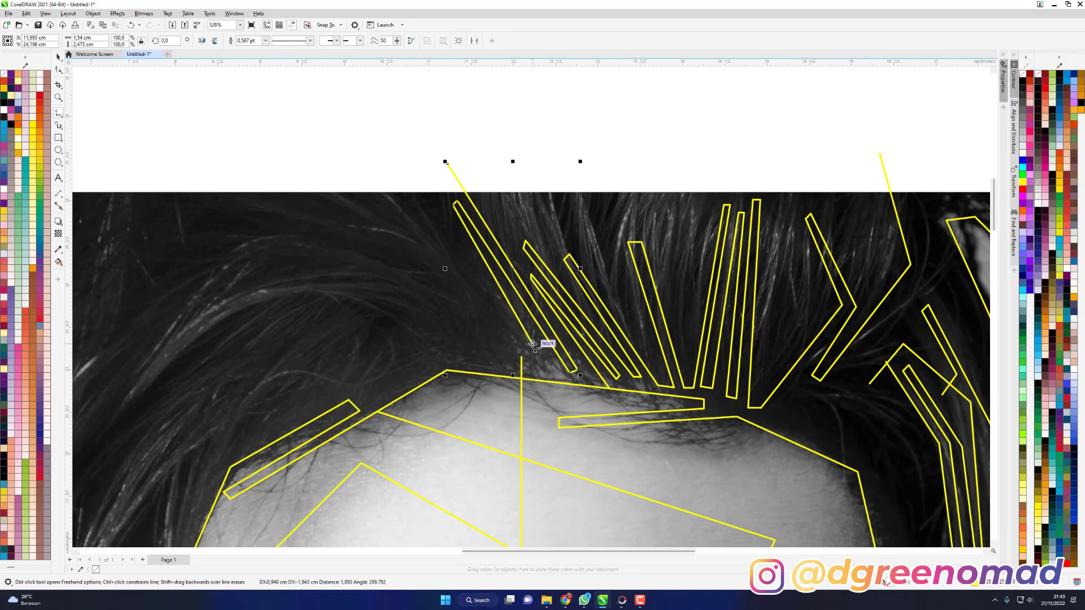
pyautogui.click(532, 344)
# Start a new path outside the photo's left border and trace a narrow diagonal hair strand down to the hair whorl.
pyautogui.scroll(-6, 471, 384)
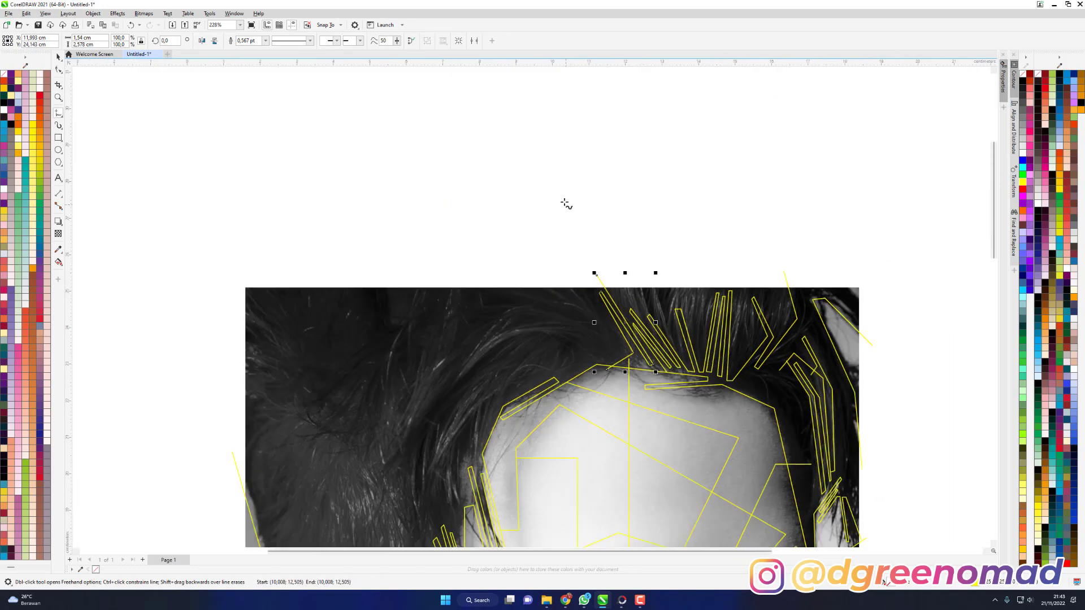
pyautogui.scroll(2, 431, 263)
pyautogui.scroll(2, 431, 263)
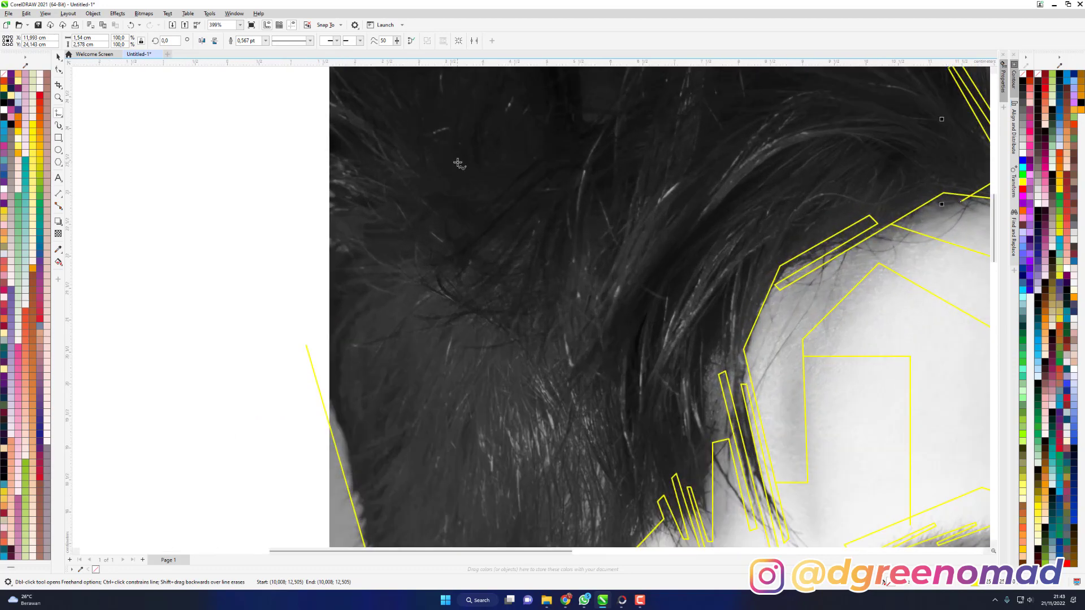
pyautogui.click(315, 88)
pyautogui.click(448, 243)
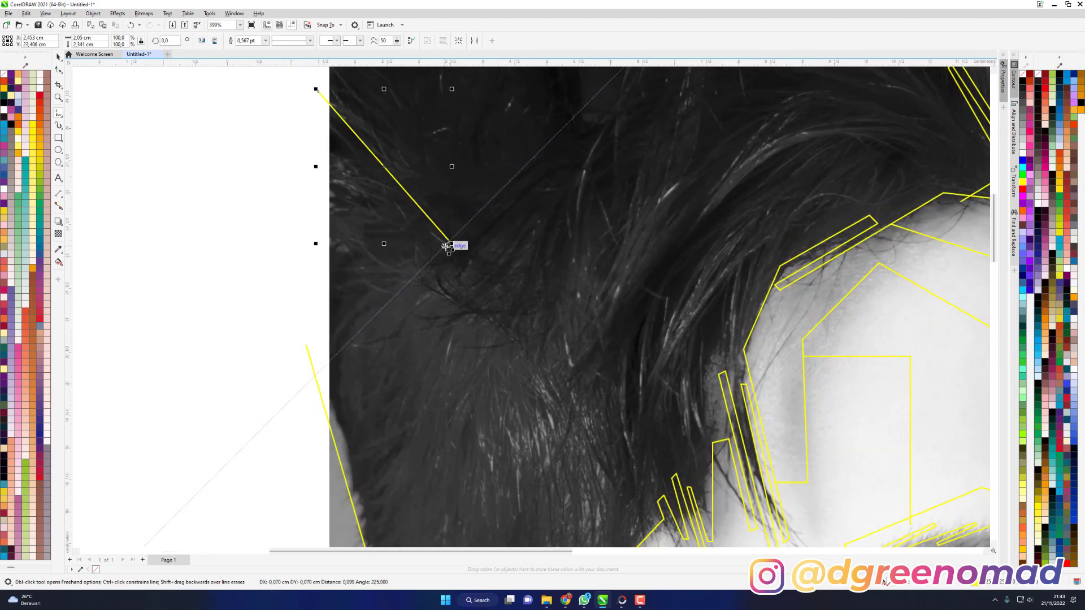
pyautogui.click(471, 279)
# Extend the path around three parallel diagonal hair strands rising to the right from the hair whorl.
pyautogui.click(604, 133)
pyautogui.click(610, 132)
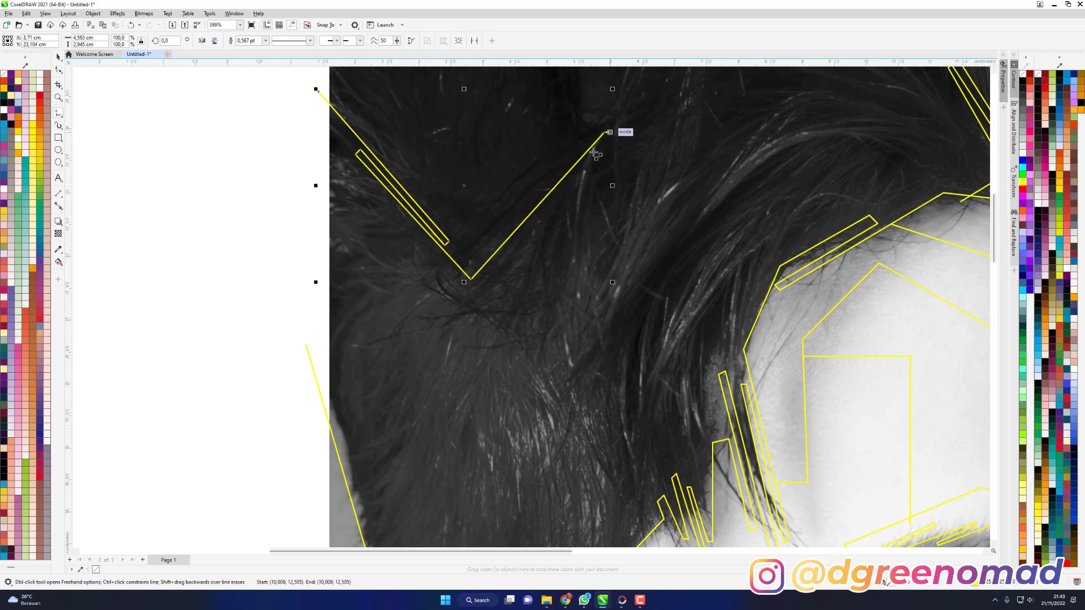
pyautogui.click(462, 299)
pyautogui.click(473, 309)
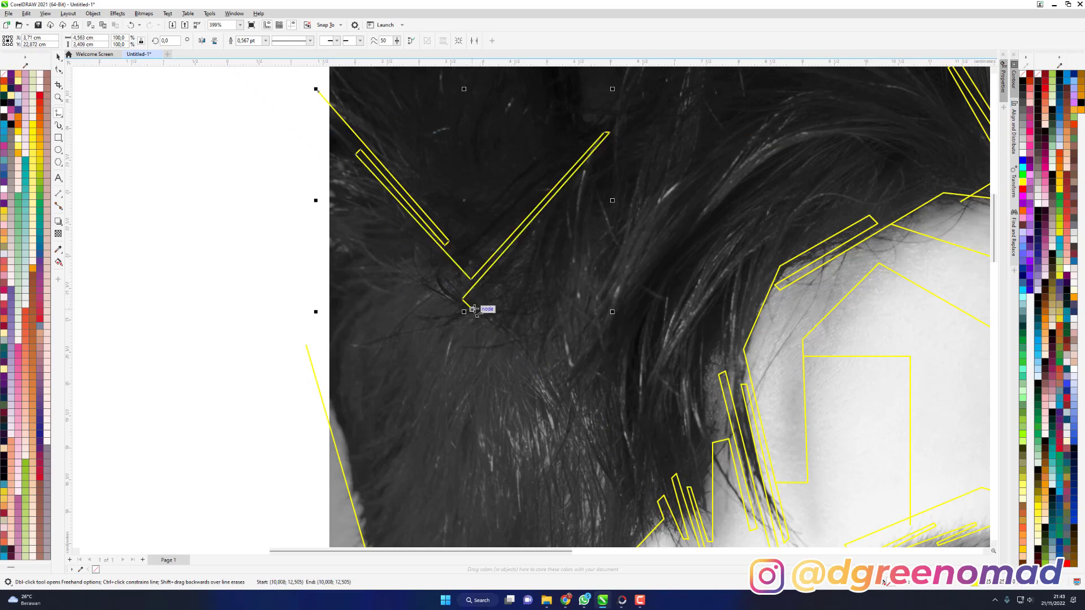
pyautogui.click(662, 85)
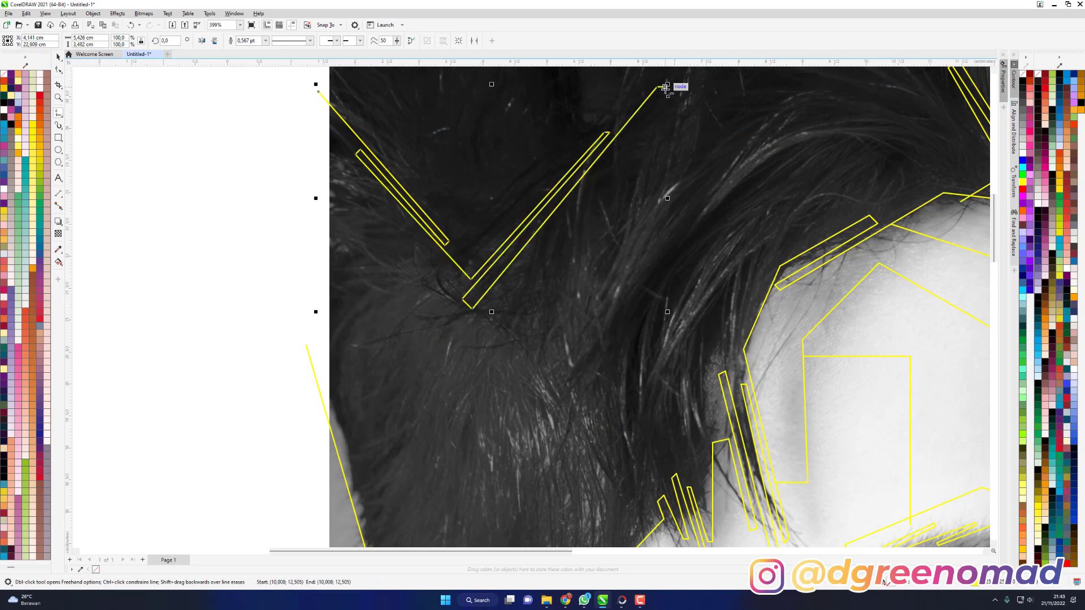
pyautogui.click(467, 332)
pyautogui.click(472, 338)
pyautogui.click(559, 238)
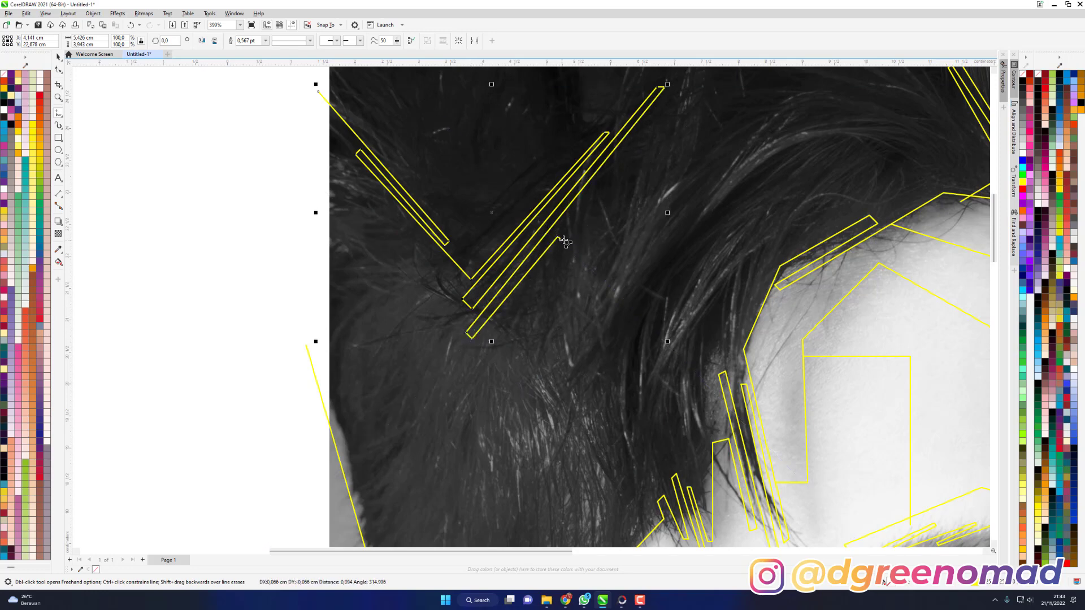
# Continue the path around a narrow strand sloping down to the right and end it at the traced strands by the left temple.
pyautogui.click(507, 308)
pyautogui.click(605, 455)
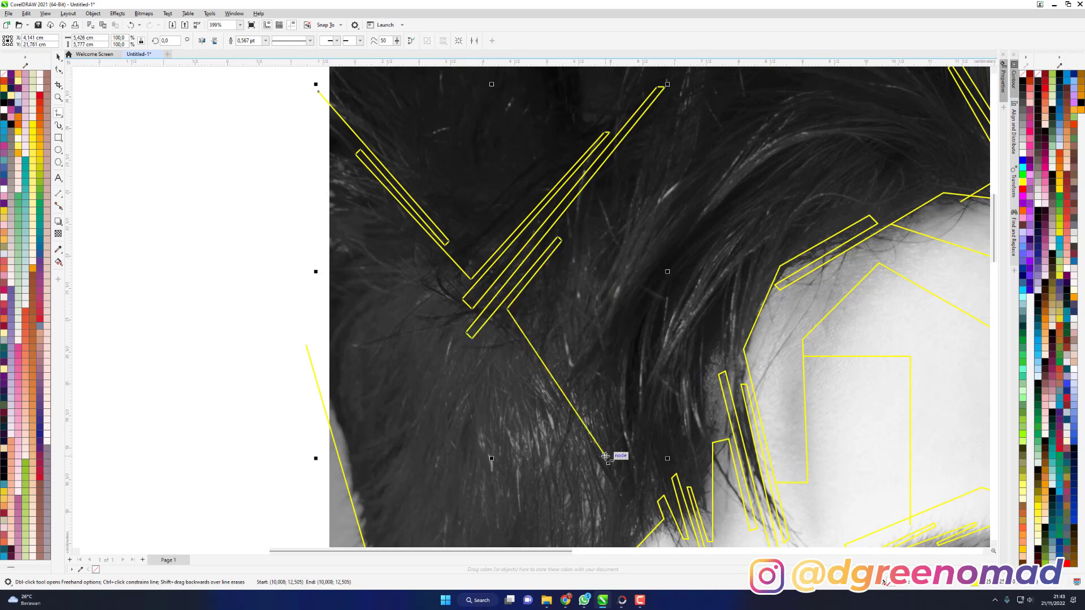
pyautogui.click(612, 454)
pyautogui.click(534, 324)
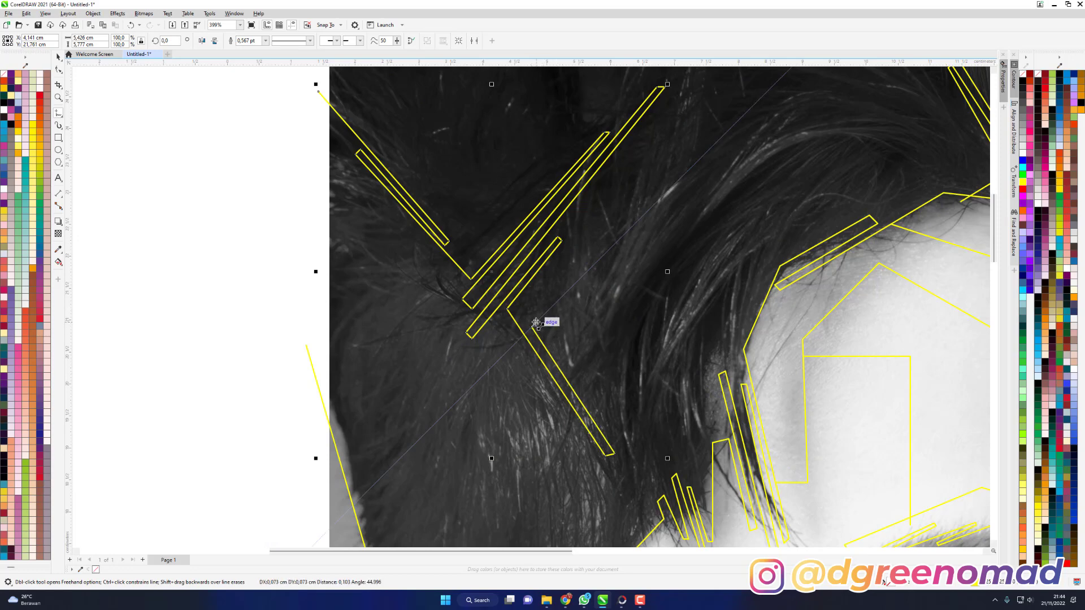
pyautogui.doubleClick(662, 498)
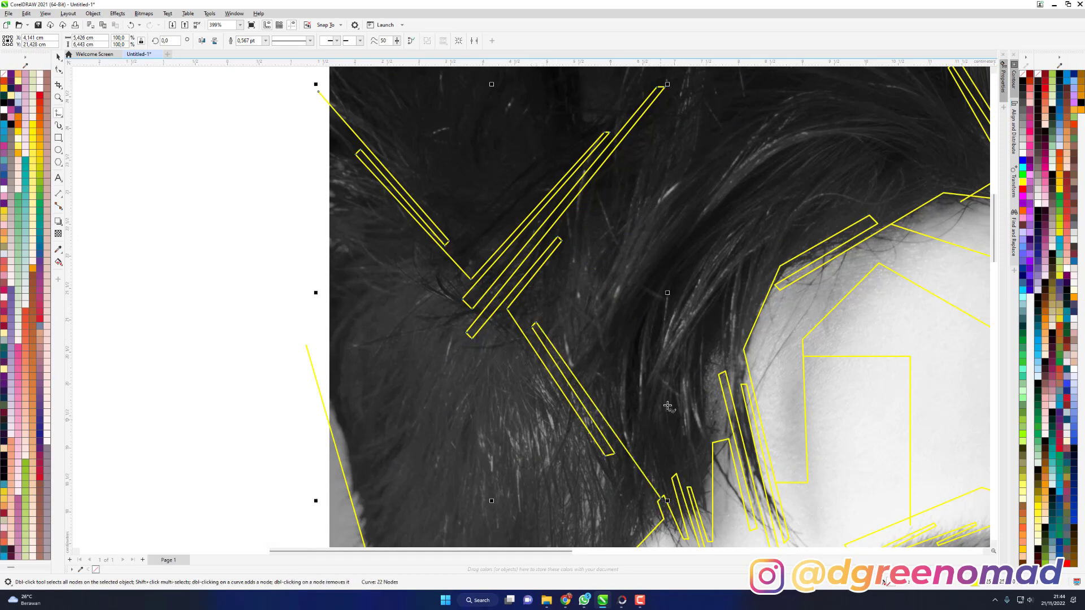
# Trace a new path vertically up from the sloping strand, then zigzag around a long diagonal strand above the left temple.
pyautogui.click(628, 341)
pyautogui.click(764, 189)
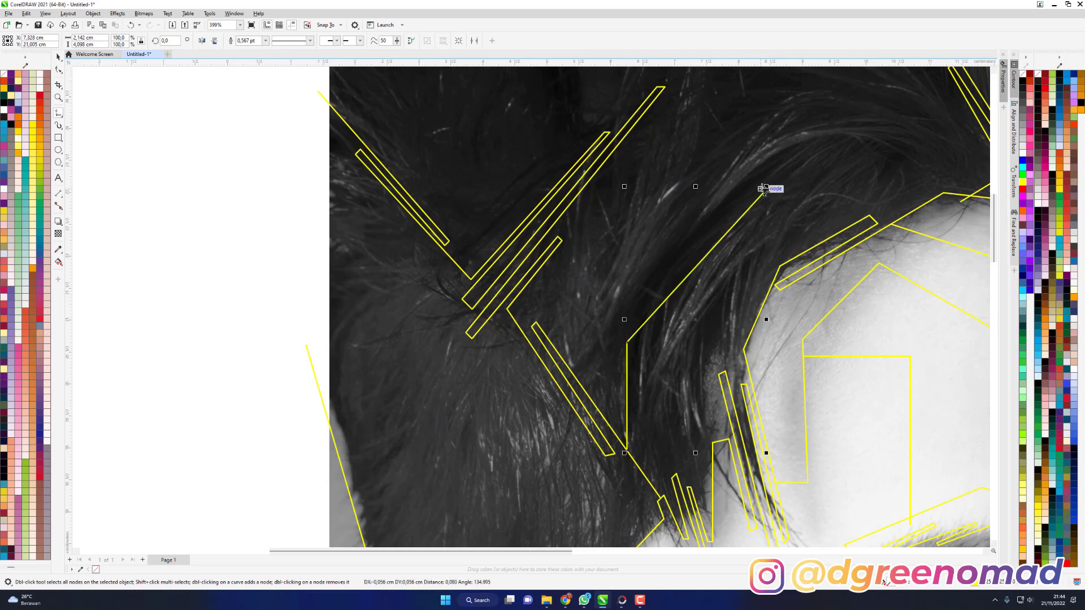
pyautogui.click(597, 347)
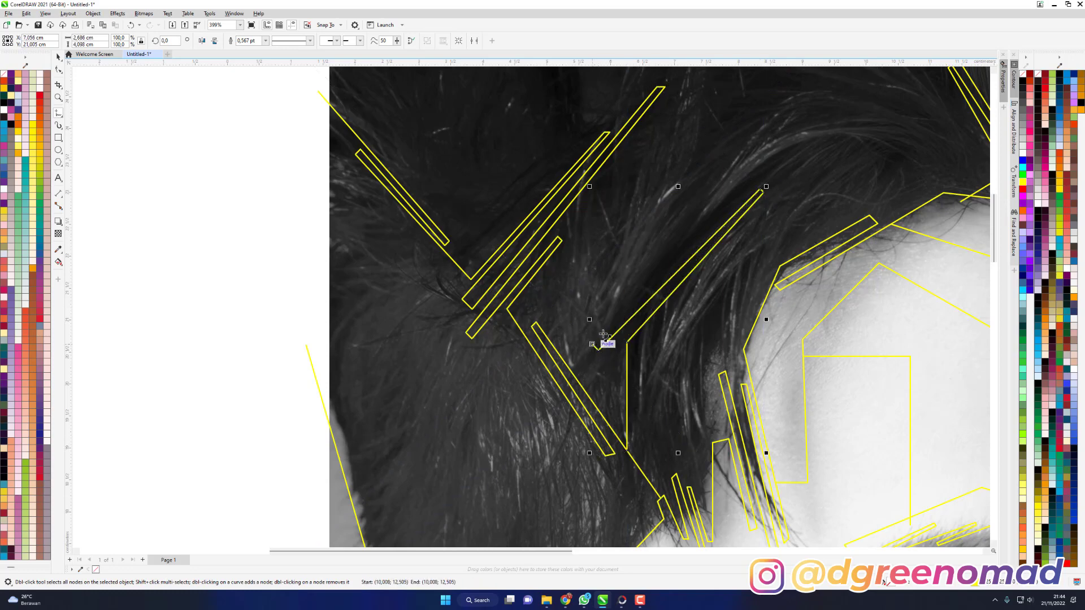
pyautogui.click(762, 191)
# Continue the path around a bent hair strand sweeping over the forehead and back down toward the whorl.
pyautogui.click(774, 158)
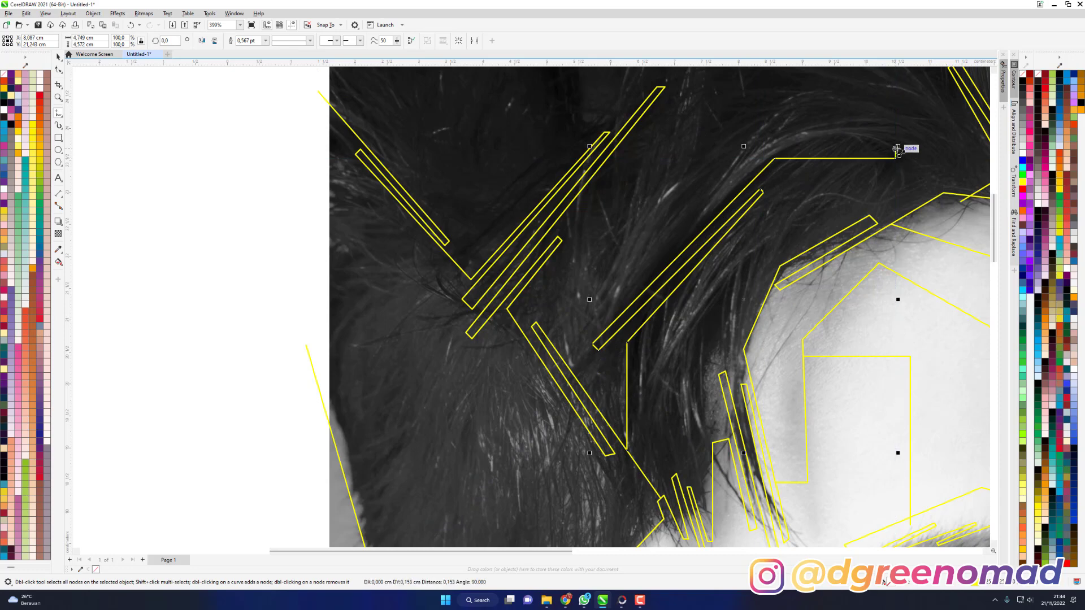
pyautogui.click(895, 148)
pyautogui.click(767, 143)
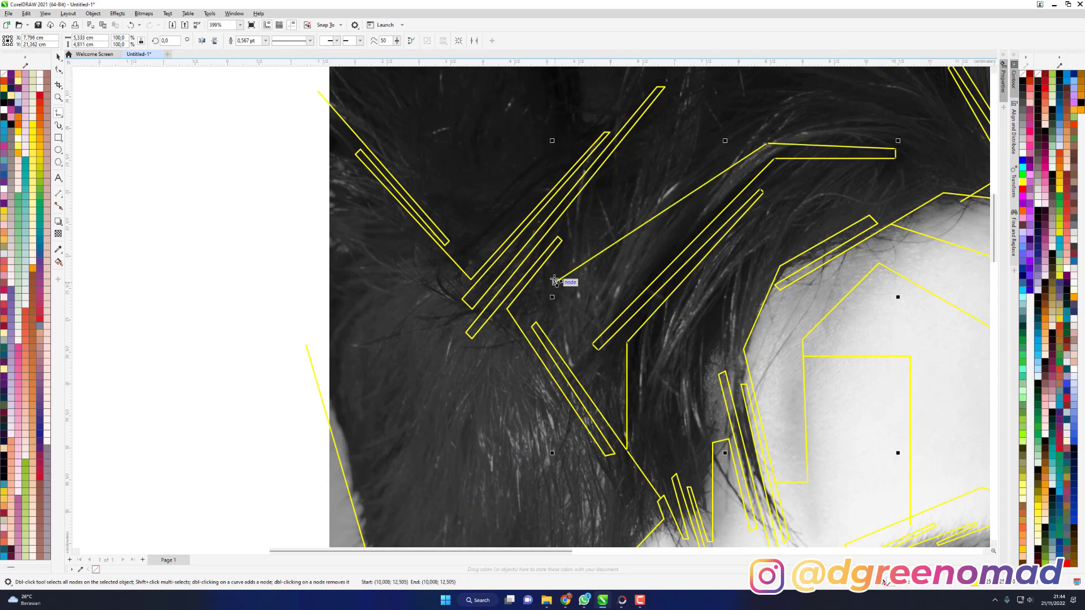
pyautogui.click(553, 269)
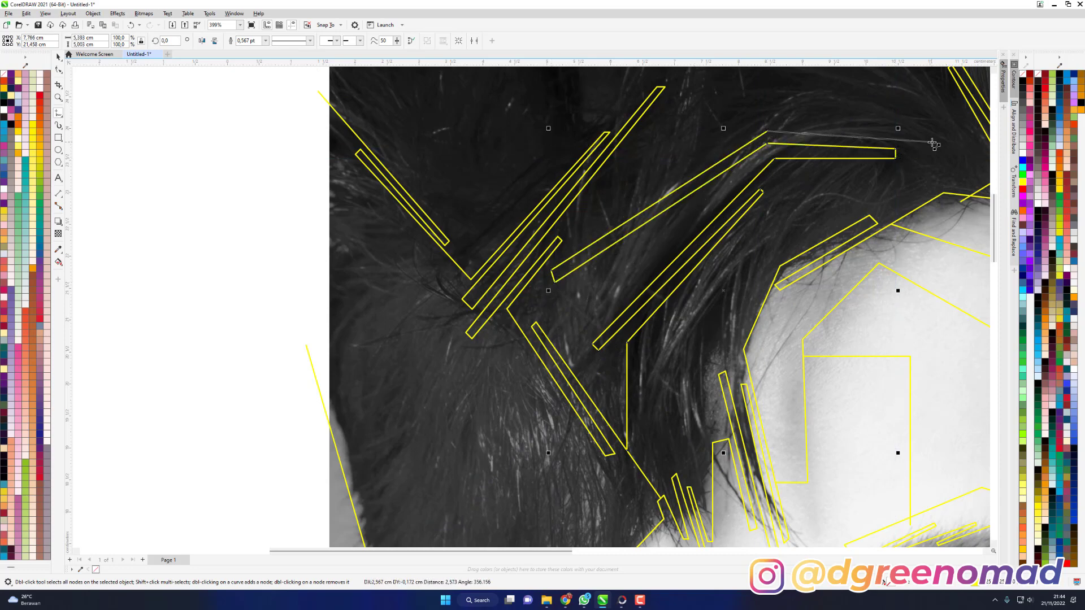
# Extend the path around the outer bent strands above the forehead and end it at the left-leaning strand traced from the upper border.
pyautogui.click(932, 142)
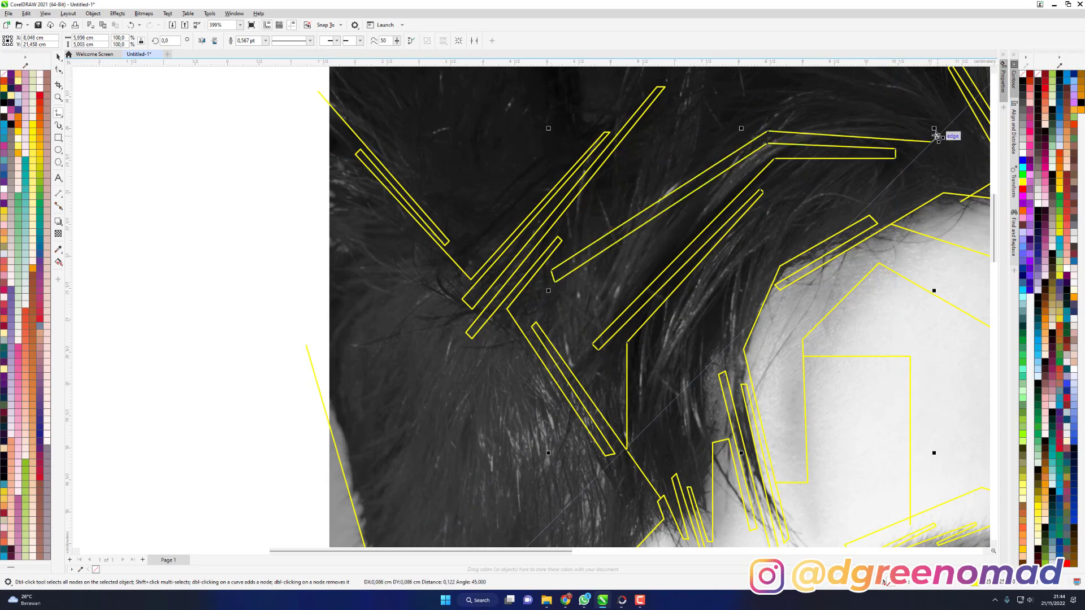
pyautogui.click(769, 118)
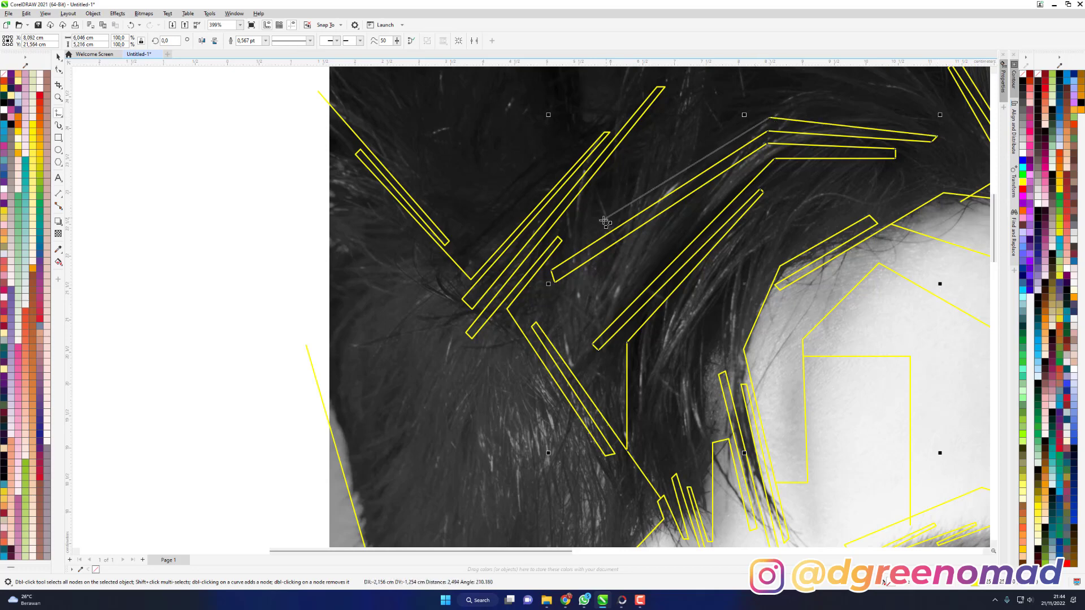
pyautogui.click(768, 91)
pyautogui.hscroll(3, 900, 115)
pyautogui.click(879, 118)
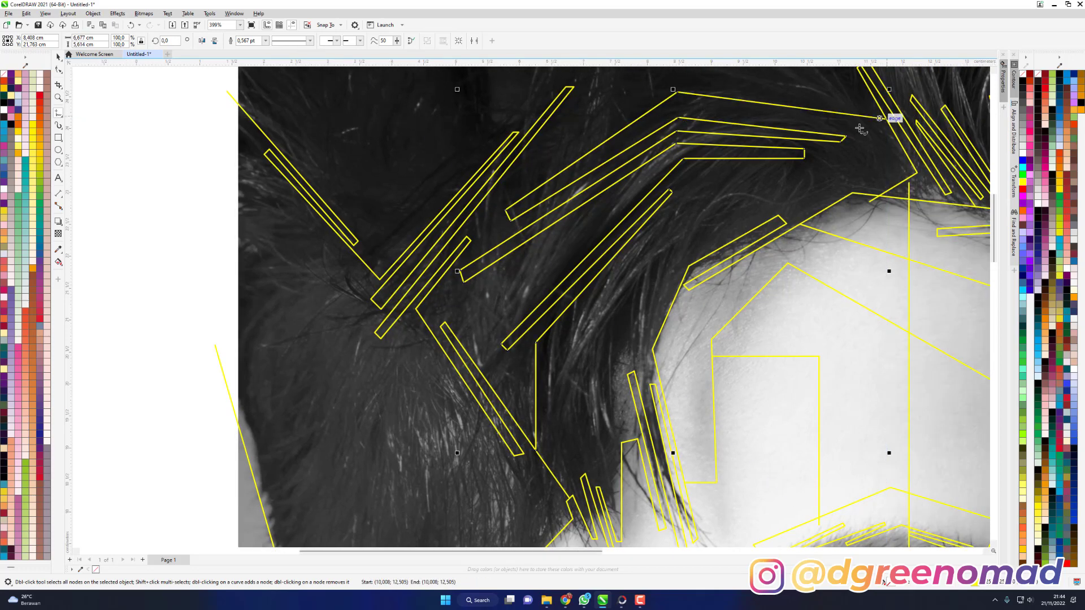
# Trace a bent hair strand from the forehead hairline down to the left temple and back up its outer side.
pyautogui.click(763, 224)
pyautogui.click(748, 209)
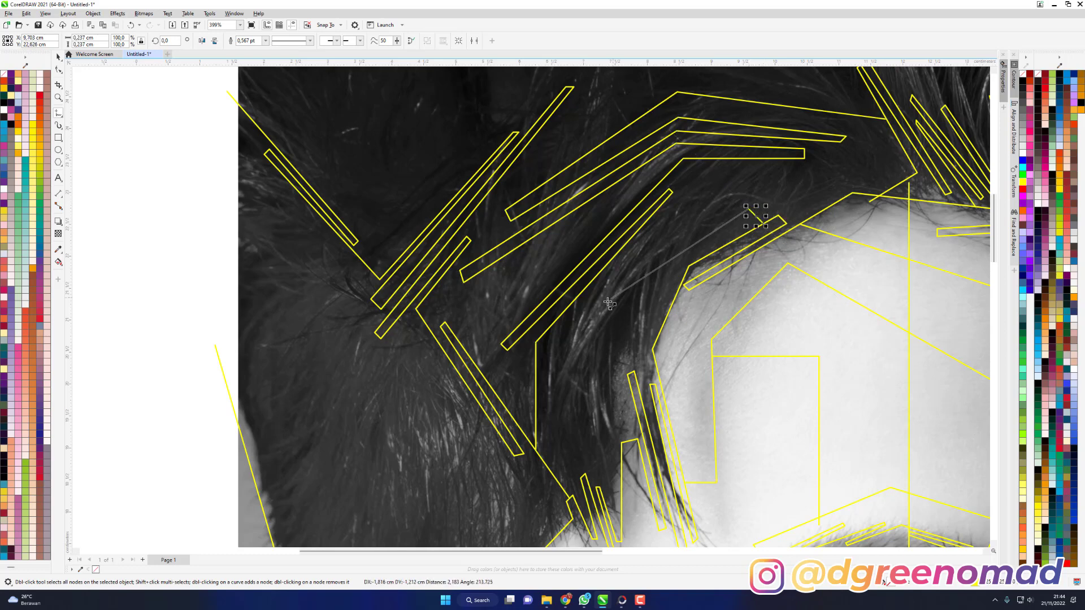
pyautogui.click(625, 300)
pyautogui.click(610, 434)
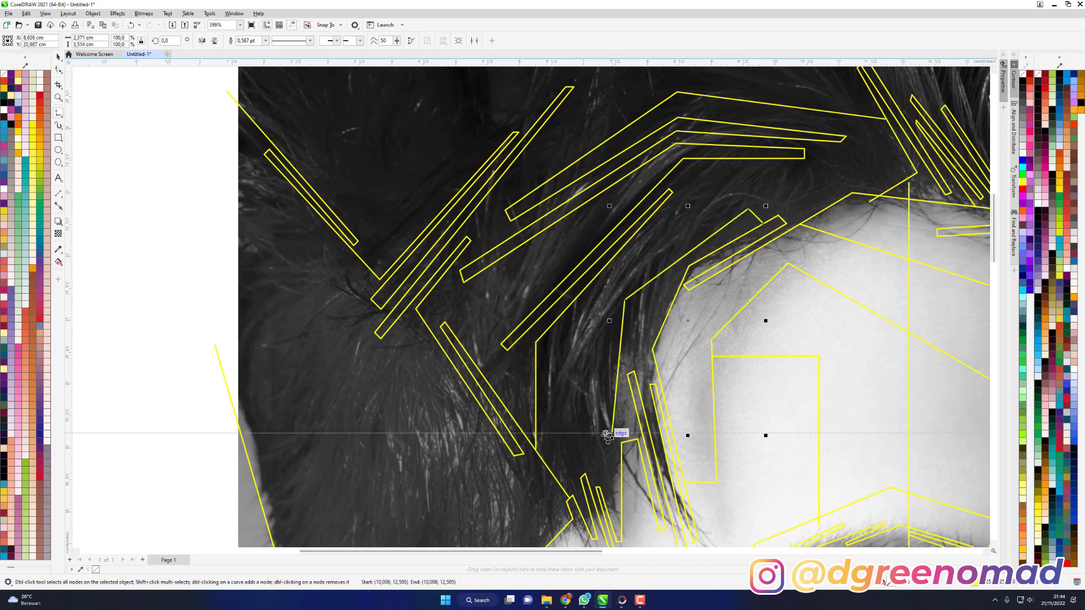
pyautogui.click(619, 286)
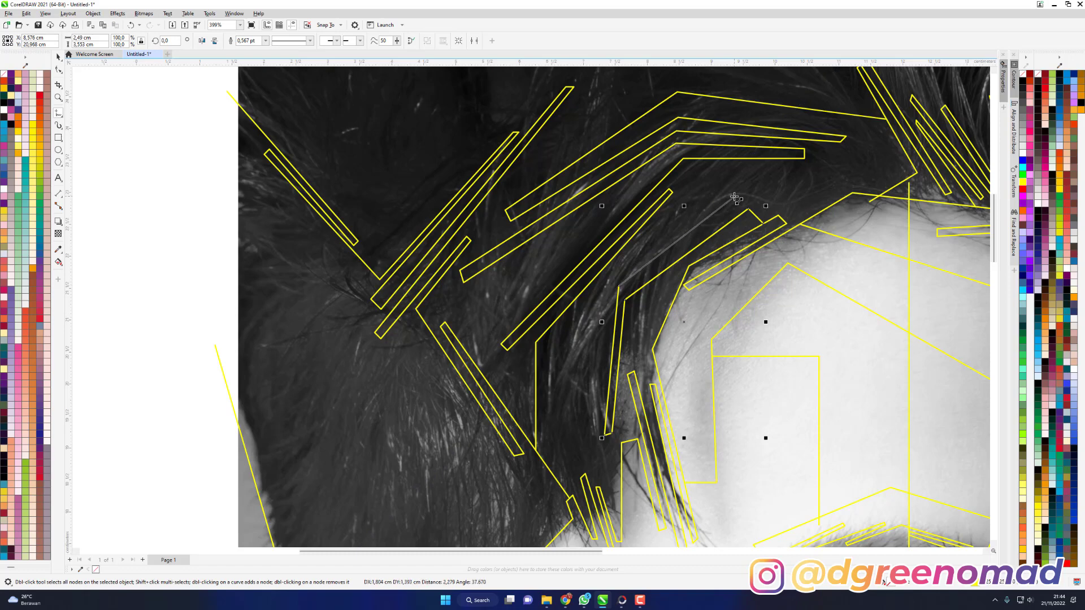
# Continue the path around the next bent strand and two narrow, nearly vertical strands running down to the left temple.
pyautogui.click(596, 293)
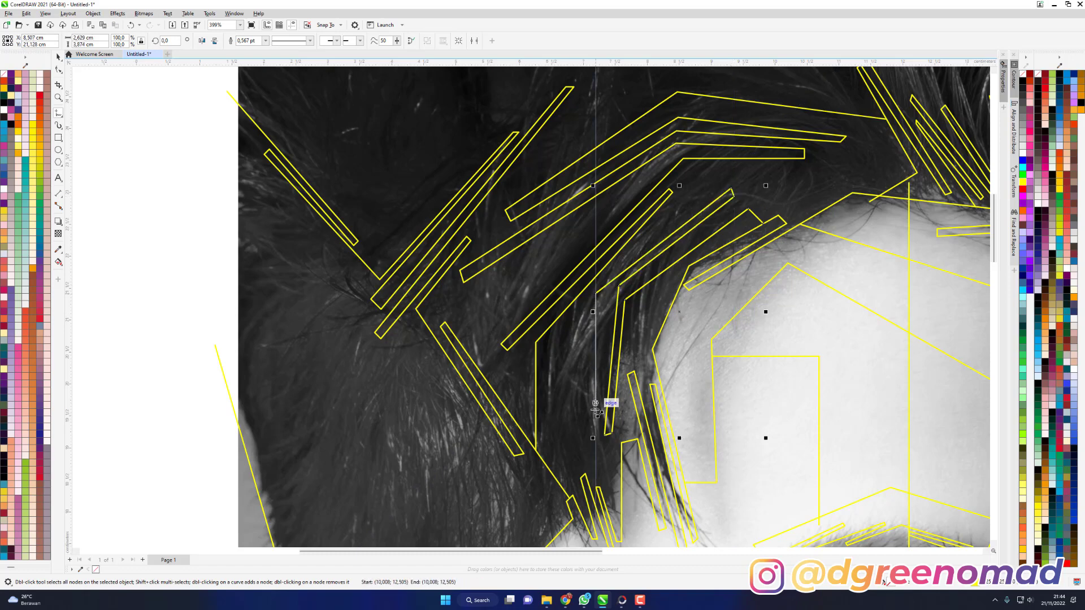
pyautogui.click(596, 475)
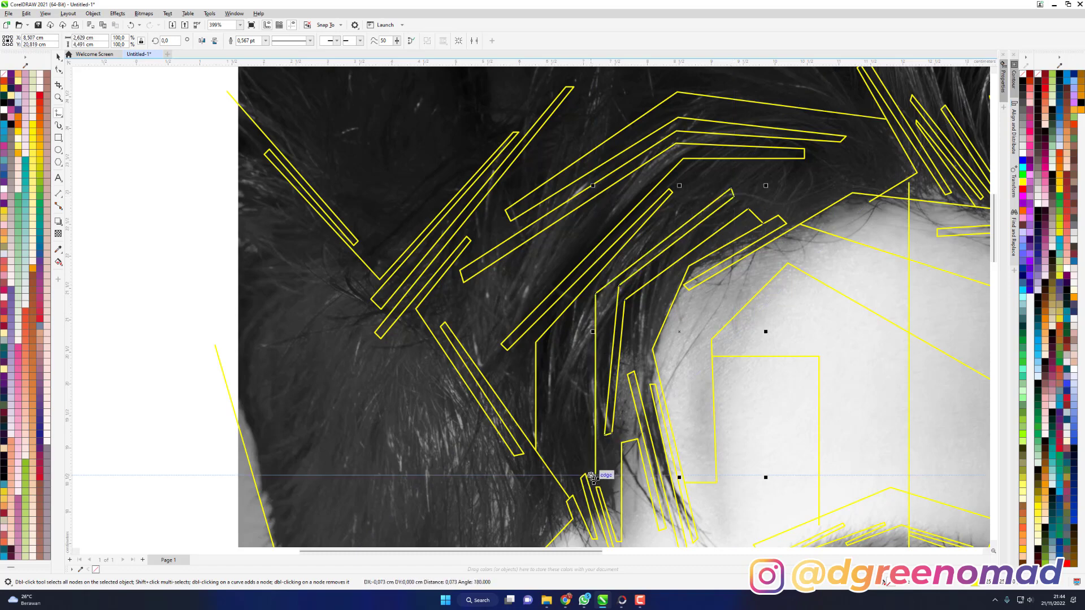
pyautogui.click(589, 476)
pyautogui.click(565, 328)
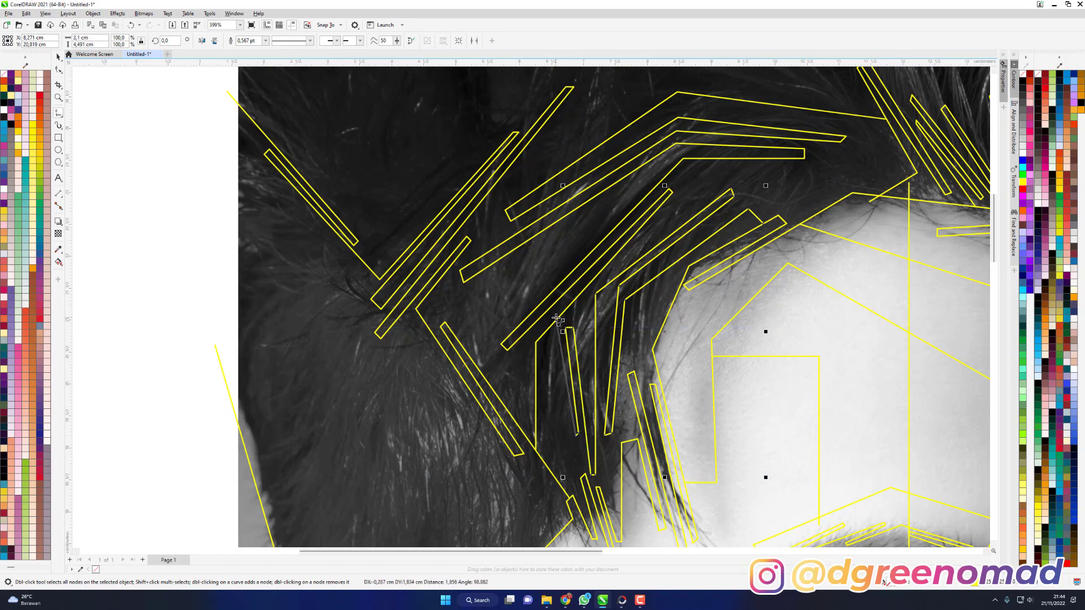
# Trace a new path from the glasses' arm above the ear, zigzag around the short slanted strands, and end it beyond the photo's left edge.
pyautogui.scroll(-1, 701, 257)
pyautogui.scroll(-1, 700, 257)
pyautogui.scroll(1, 587, 335)
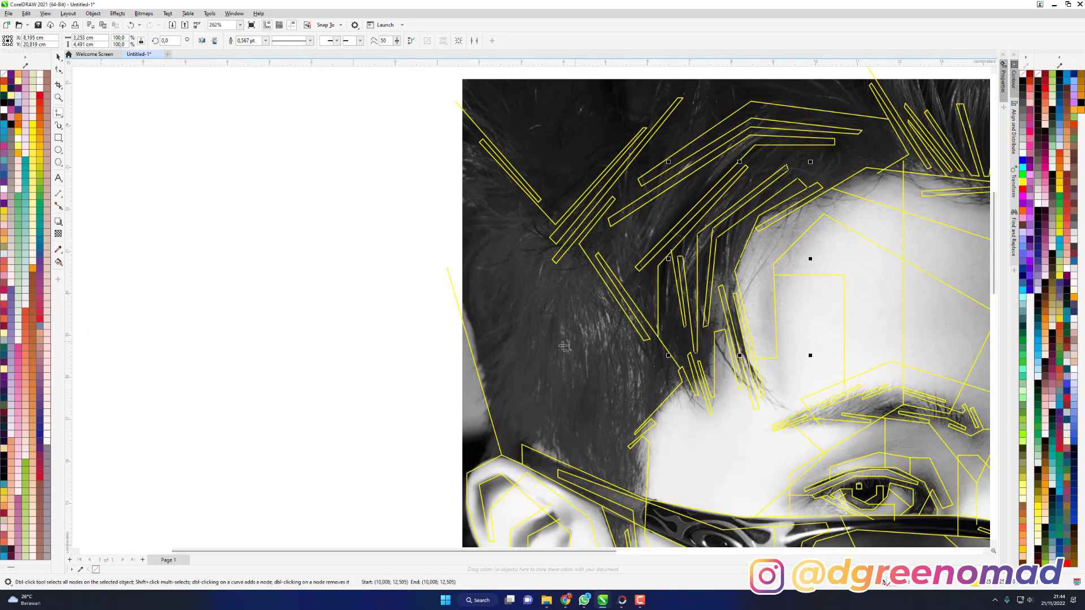
pyautogui.click(543, 454)
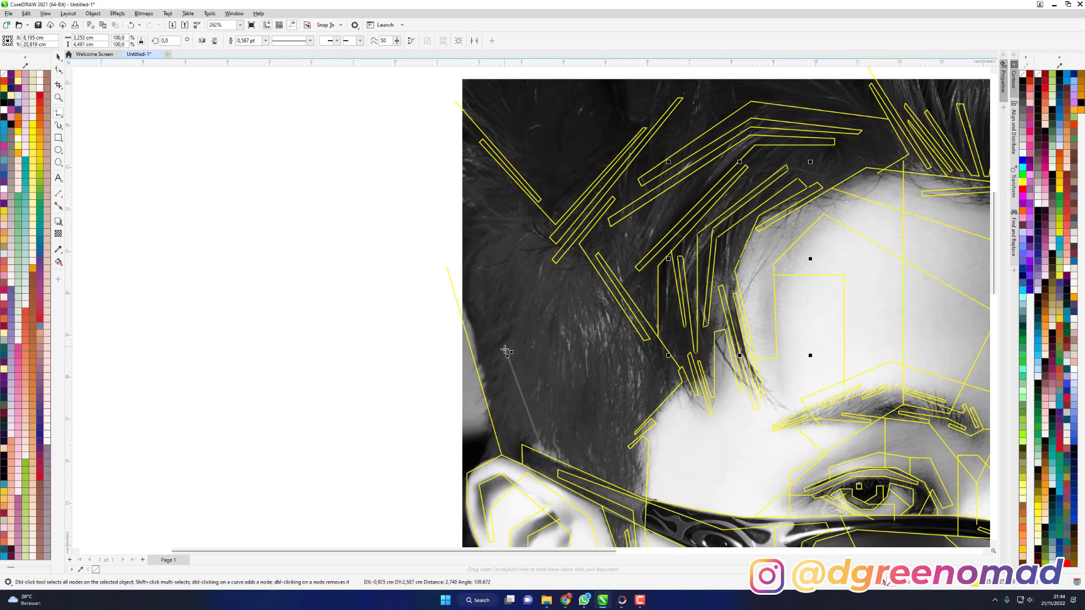
pyautogui.click(523, 370)
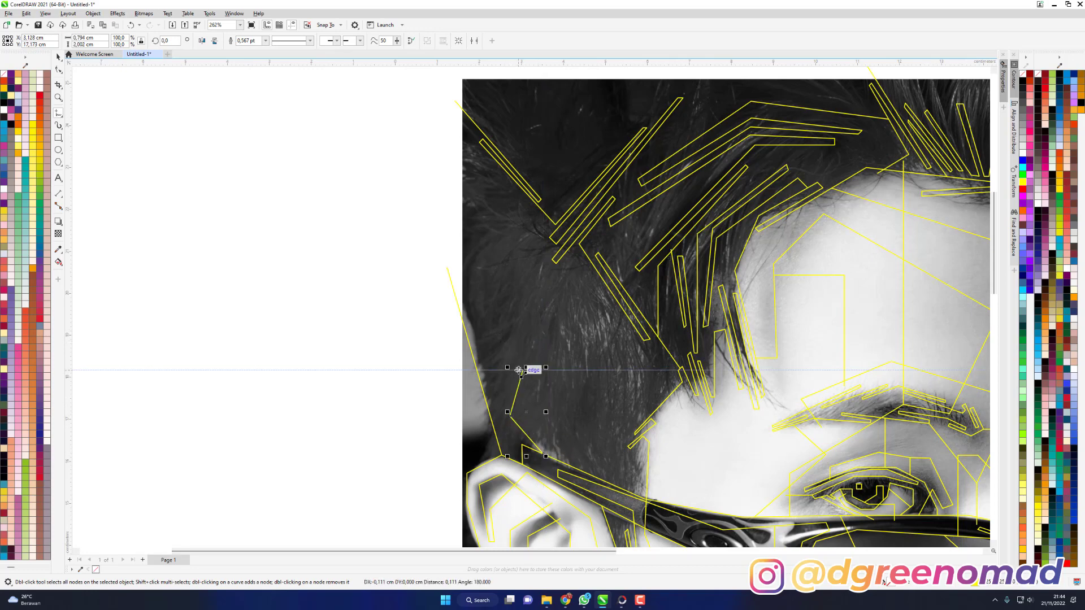
pyautogui.doubleClick(519, 369)
pyautogui.doubleClick(496, 401)
pyautogui.click(493, 397)
pyautogui.click(520, 348)
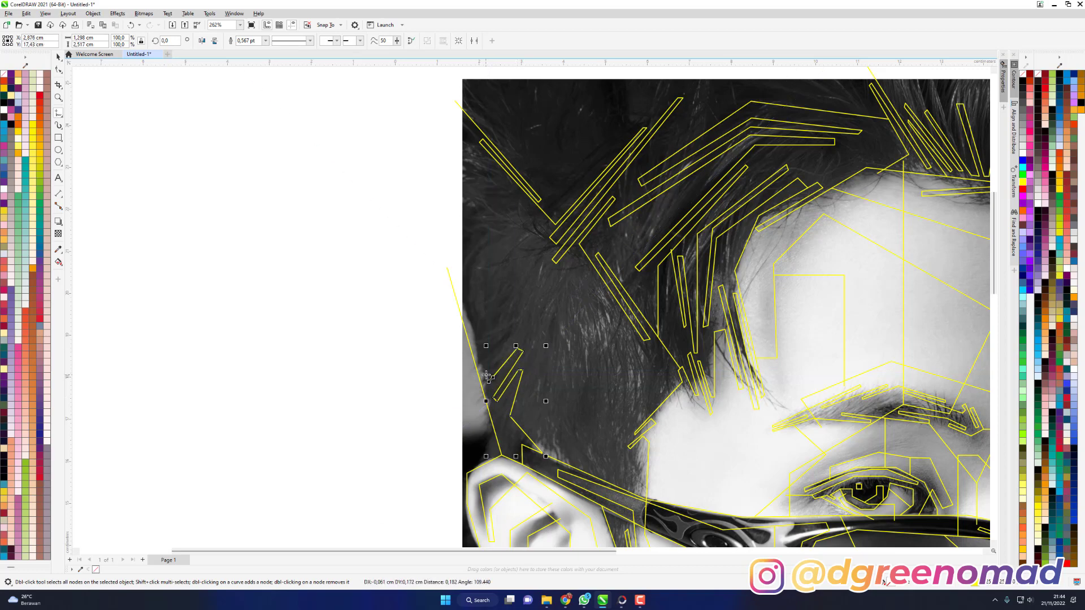
pyautogui.click(514, 313)
pyautogui.click(442, 259)
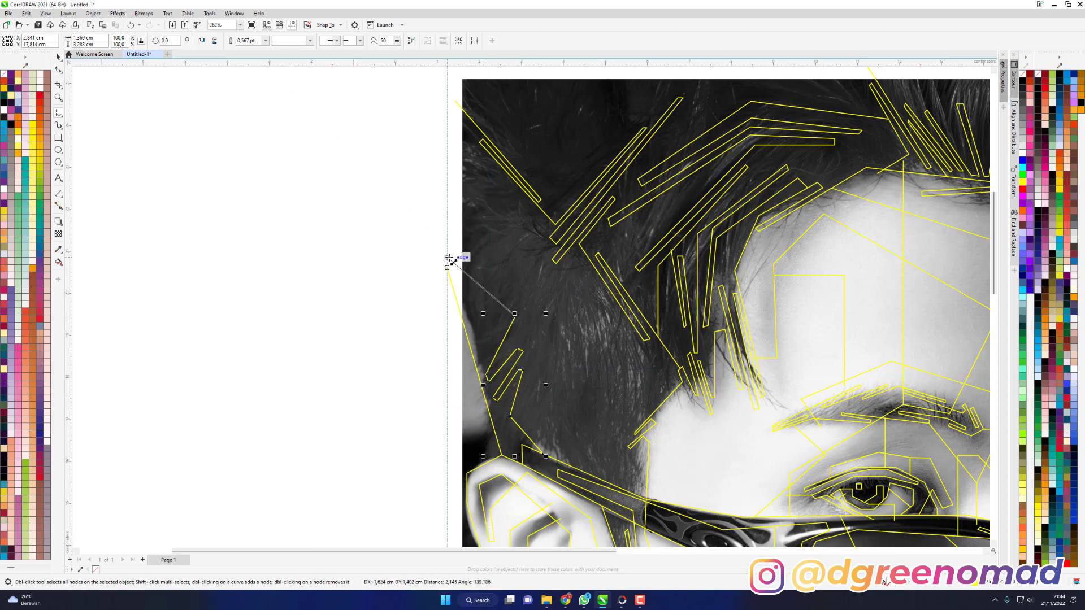
pyautogui.scroll(-5, 446, 256)
pyautogui.scroll(-1, 627, 250)
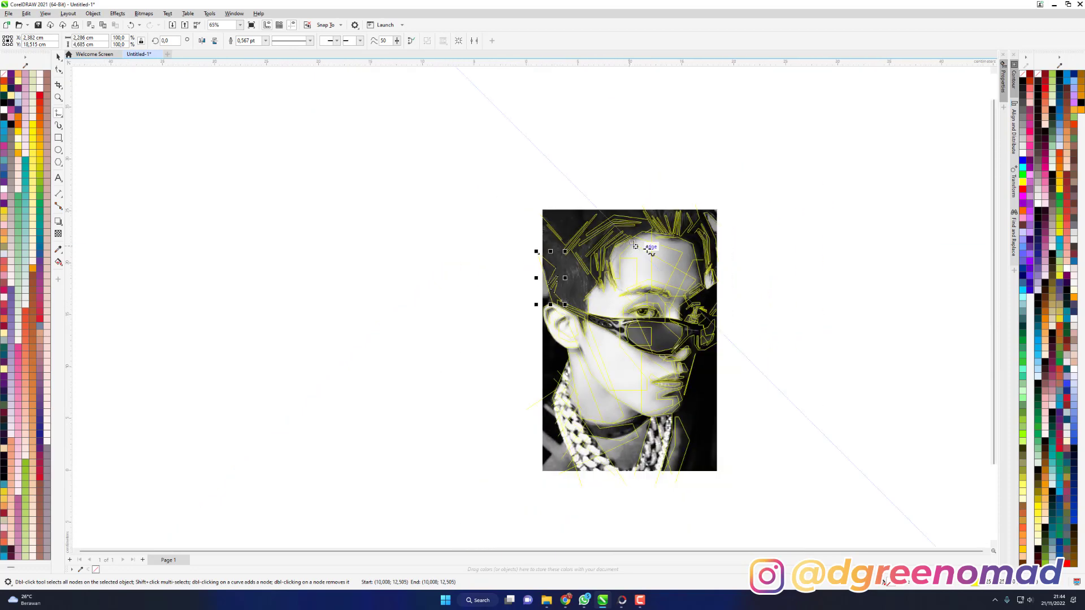
pyautogui.press('Escape')
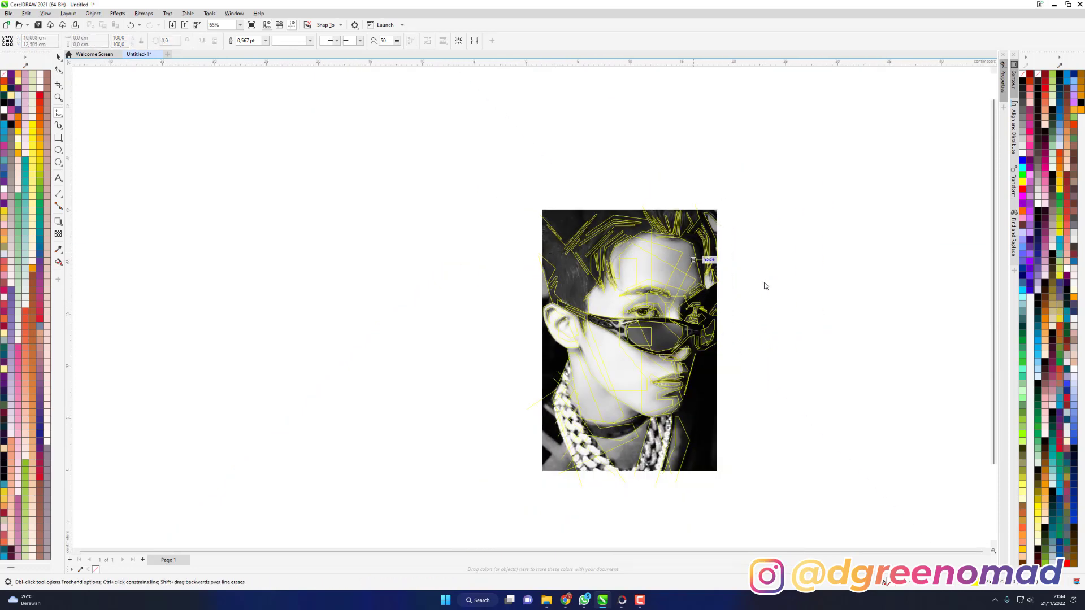
# Save the drawing as a CDR file named "221121 mARK".
pyautogui.hotkey('ctrl', 's')
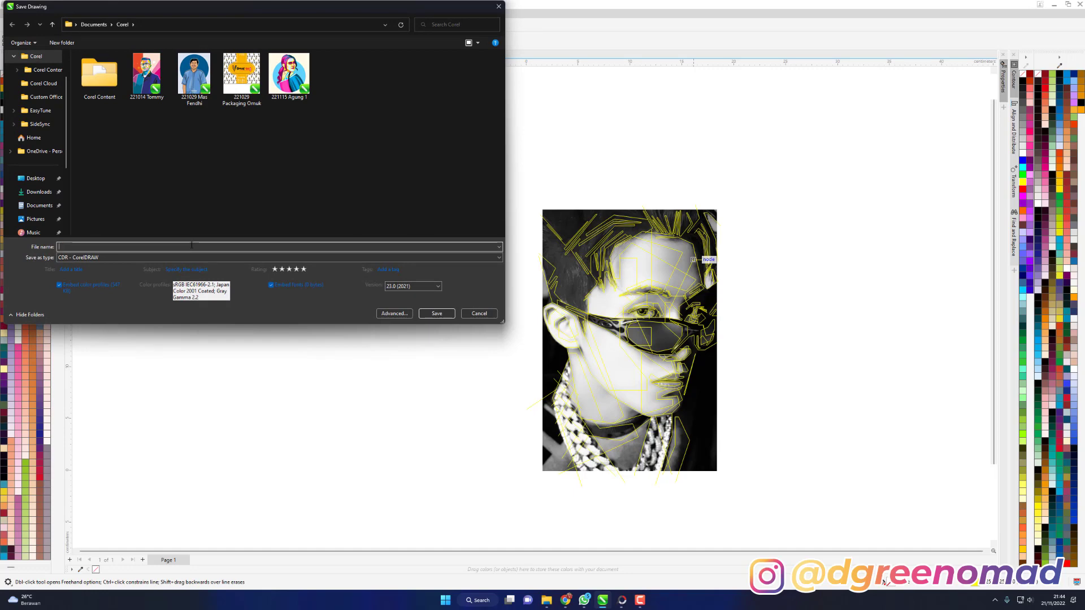
pyautogui.write('221121 mARK')
pyautogui.press('Return')
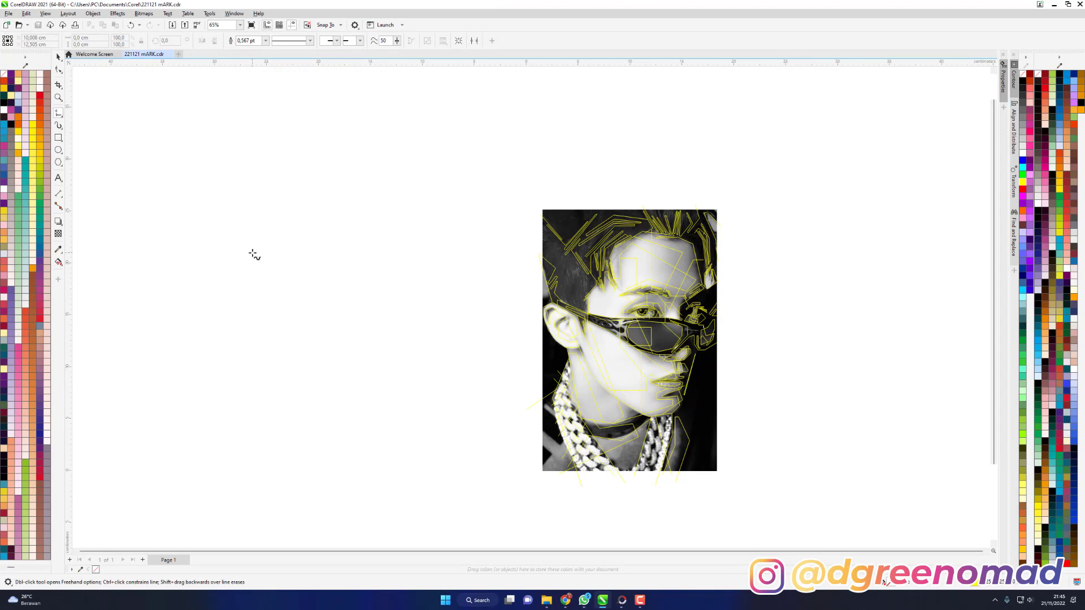
# Select all objects, including the photo and traced lines, and group them.
pyautogui.press('space')
pyautogui.hotkey('ctrl', 'a')
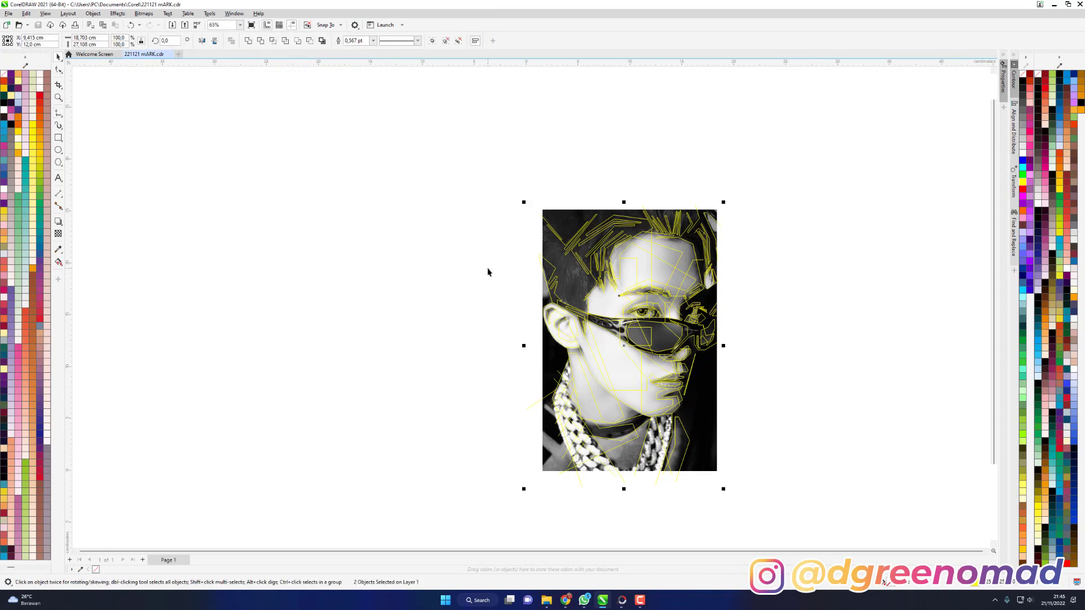
pyautogui.hotkey('ctrl', 'g')
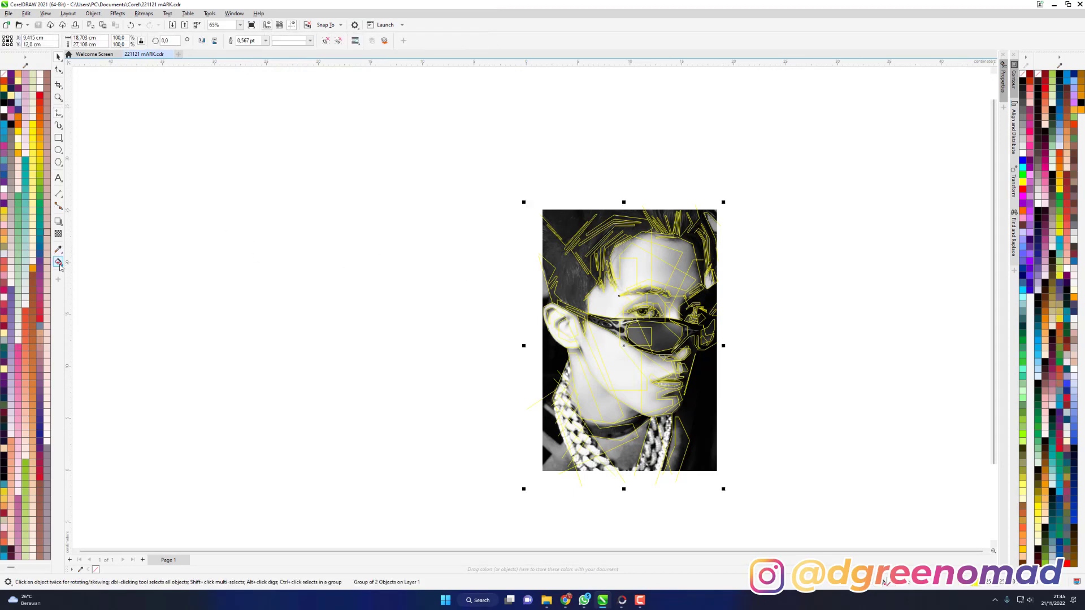
# Use the Smart Fill tool to fill the large enclosed region across the left temple and forehead with white.
pyautogui.click(58, 261)
pyautogui.scroll(5, 624, 283)
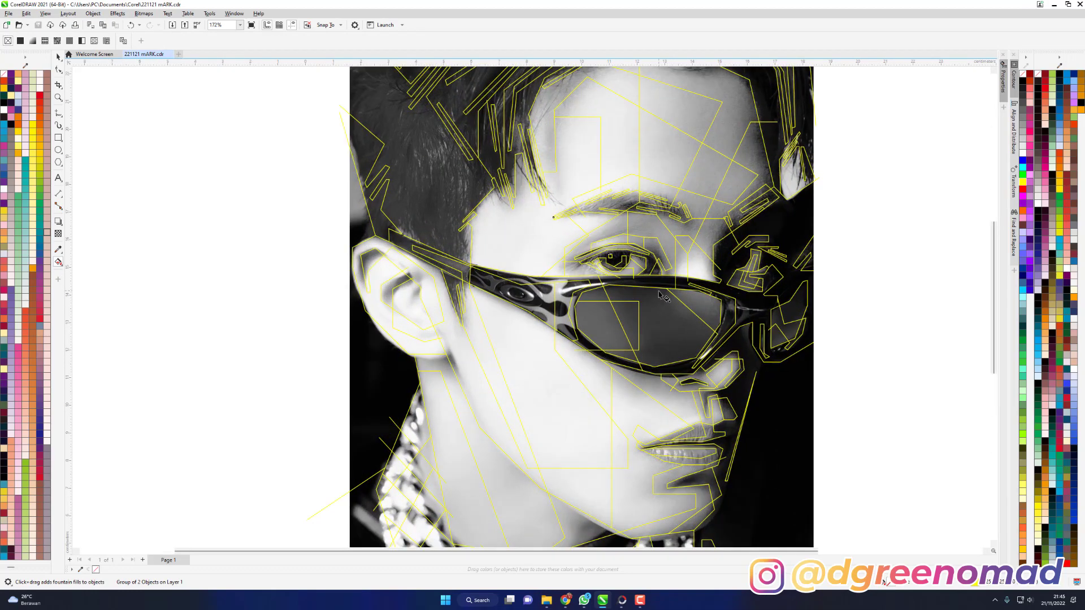
pyautogui.rightClick(61, 265)
pyautogui.click(61, 265)
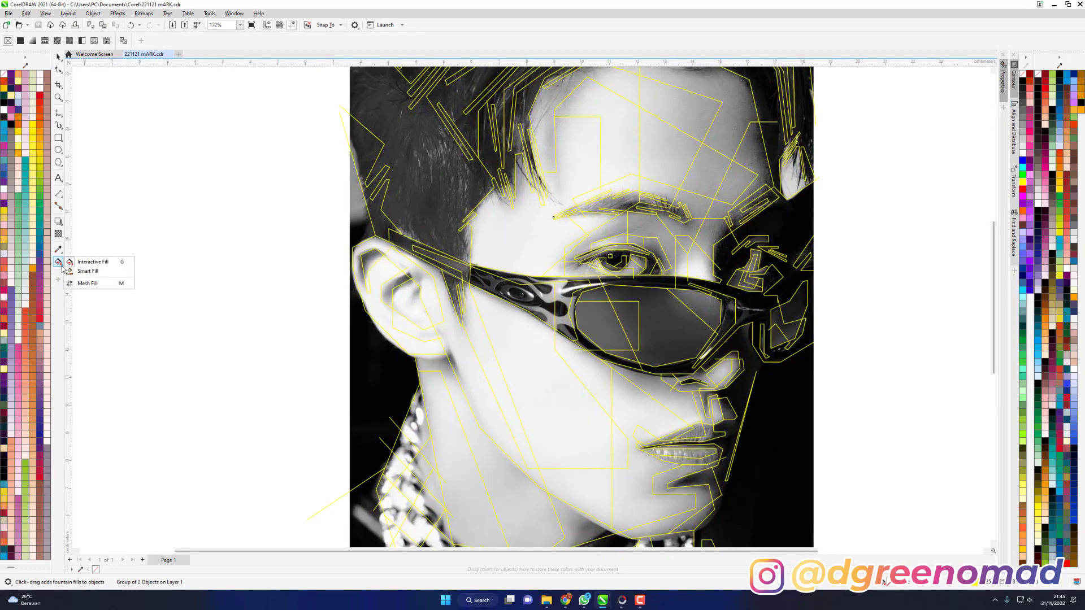
pyautogui.click(73, 272)
pyautogui.click(570, 250)
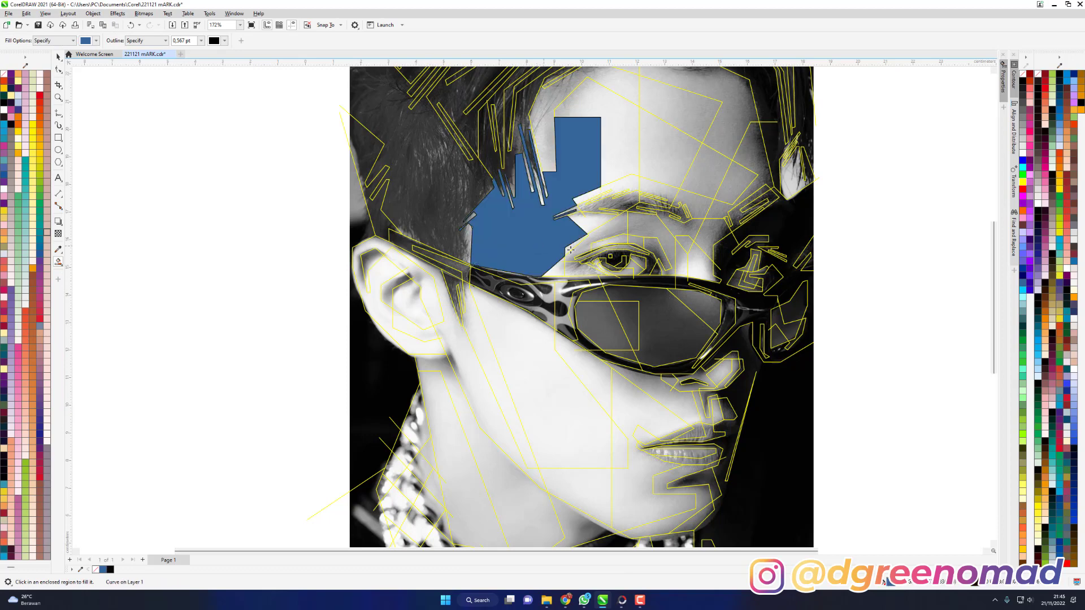
pyautogui.click(1022, 157)
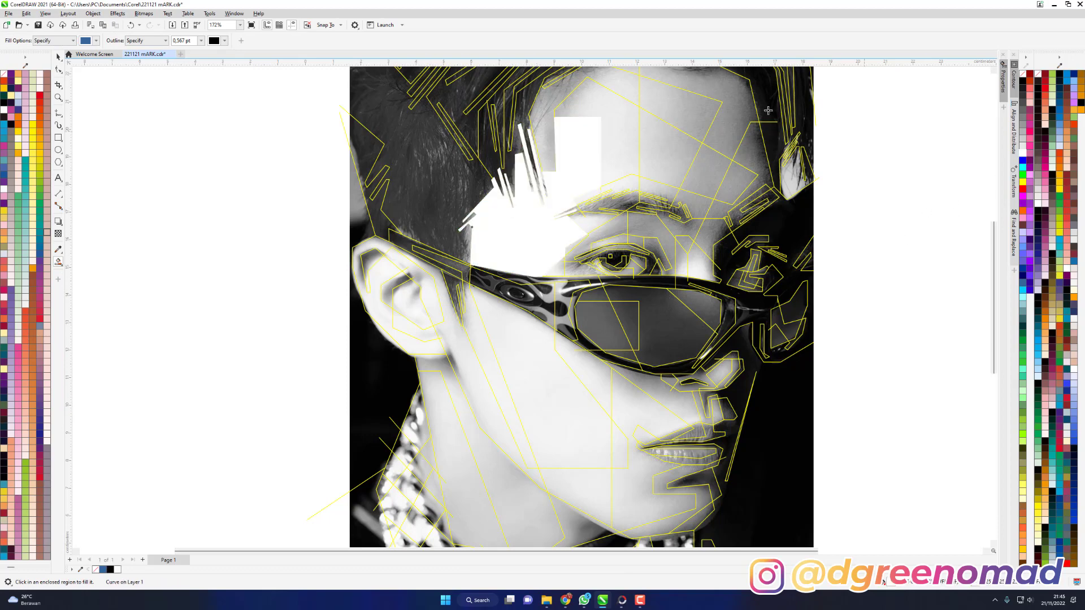
# Smart-fill the arch-shaped forehead region with yellow and the outer region along the left hairline with orange.
pyautogui.click(630, 135)
pyautogui.click(1061, 235)
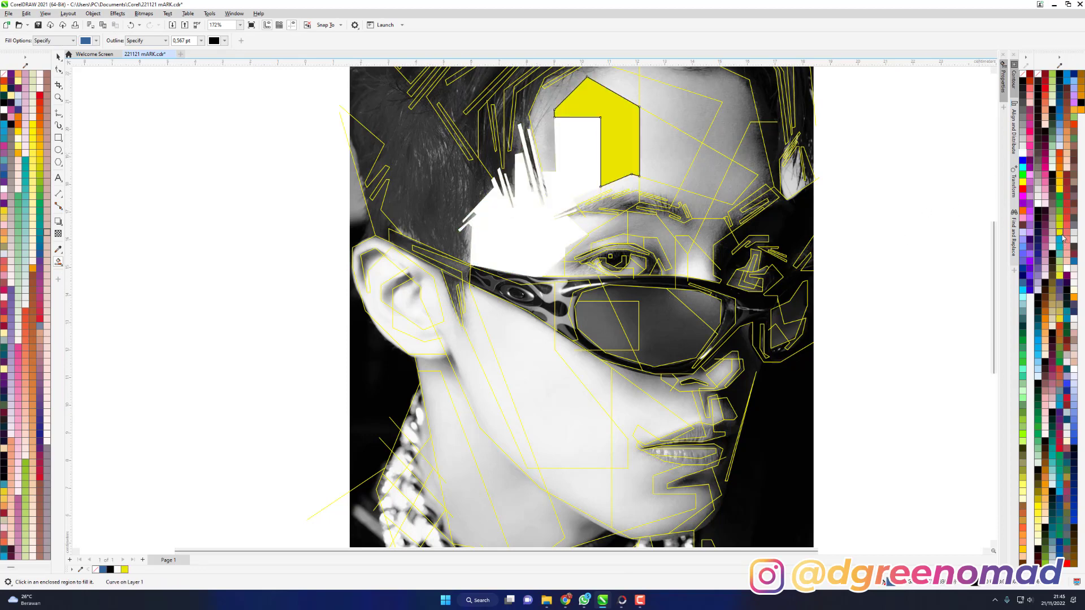
pyautogui.click(558, 88)
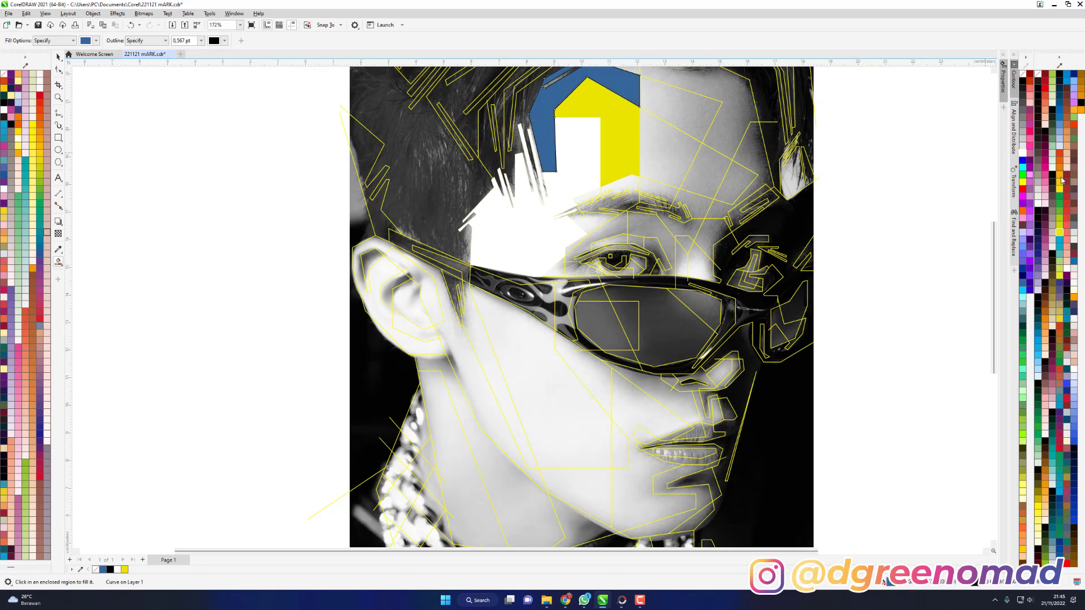
pyautogui.click(1060, 178)
# Smart-fill the region right of the yellow forehead area with salmon and the one above it with red.
pyautogui.click(678, 146)
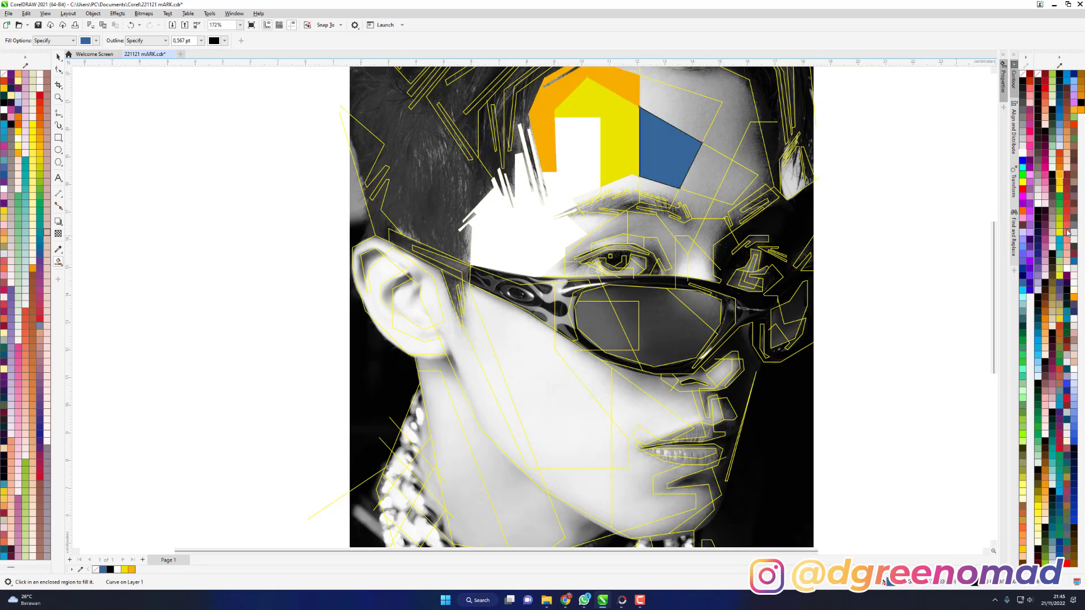
pyautogui.click(1067, 232)
pyautogui.click(702, 112)
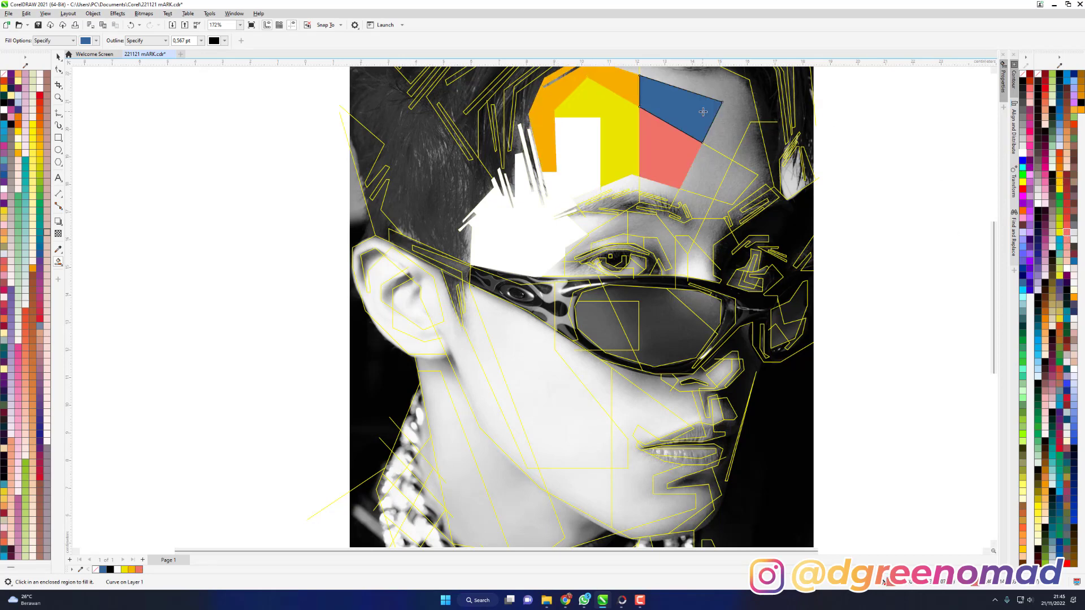
pyautogui.click(1067, 213)
# Smart-fill the outer region along the right hairline with magenta-purple and the region below it with dark plum.
pyautogui.click(758, 106)
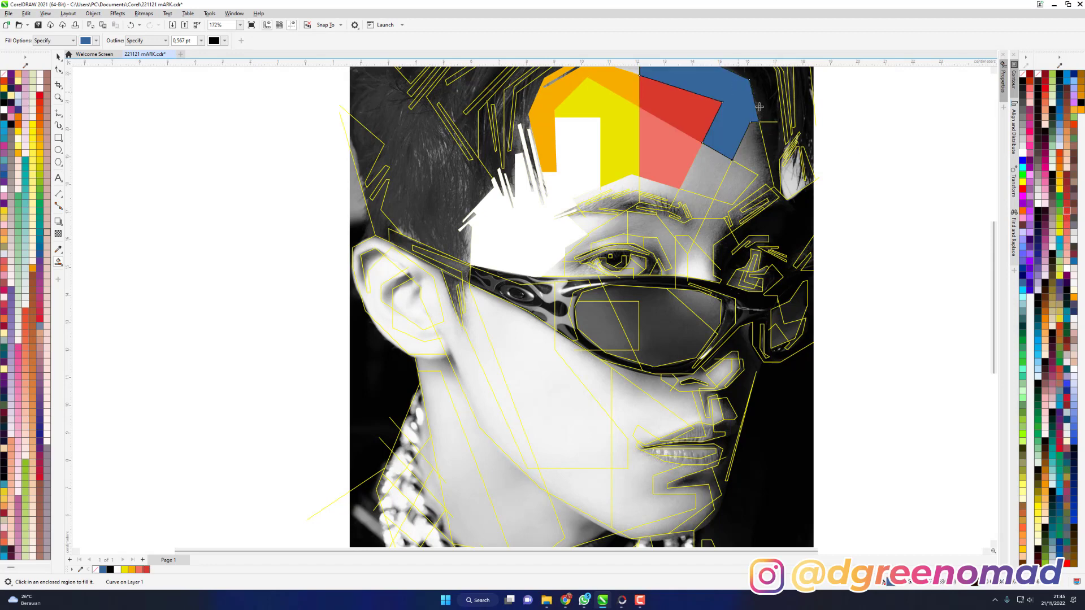
pyautogui.click(1048, 242)
pyautogui.click(751, 158)
pyautogui.click(1045, 235)
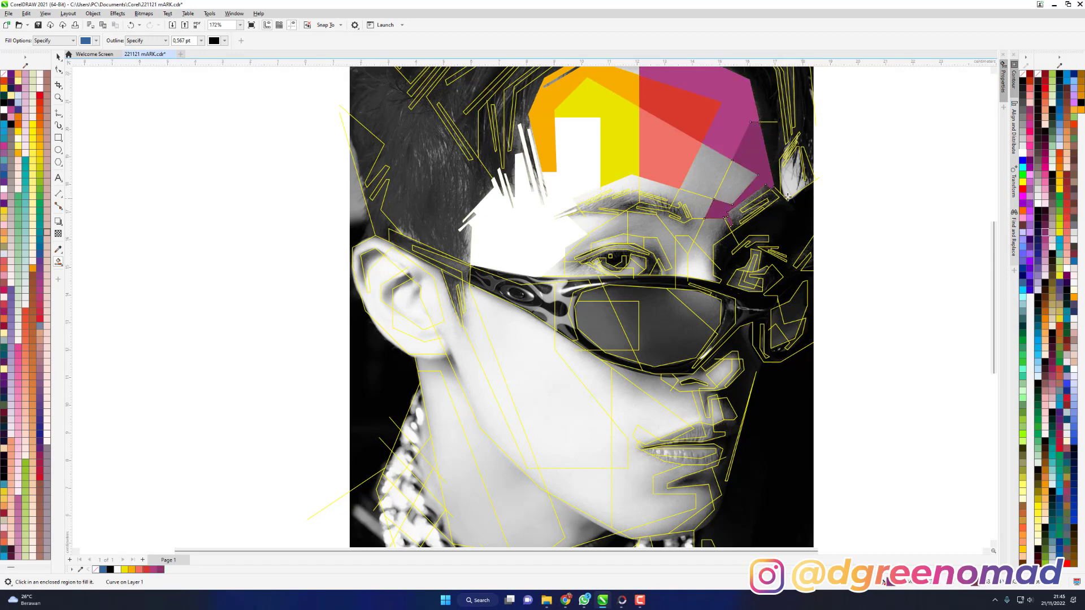
# Smart-fill the small four-sided region at the right temple with blue-violet and the region beside it with light violet.
pyautogui.click(736, 182)
pyautogui.click(1040, 269)
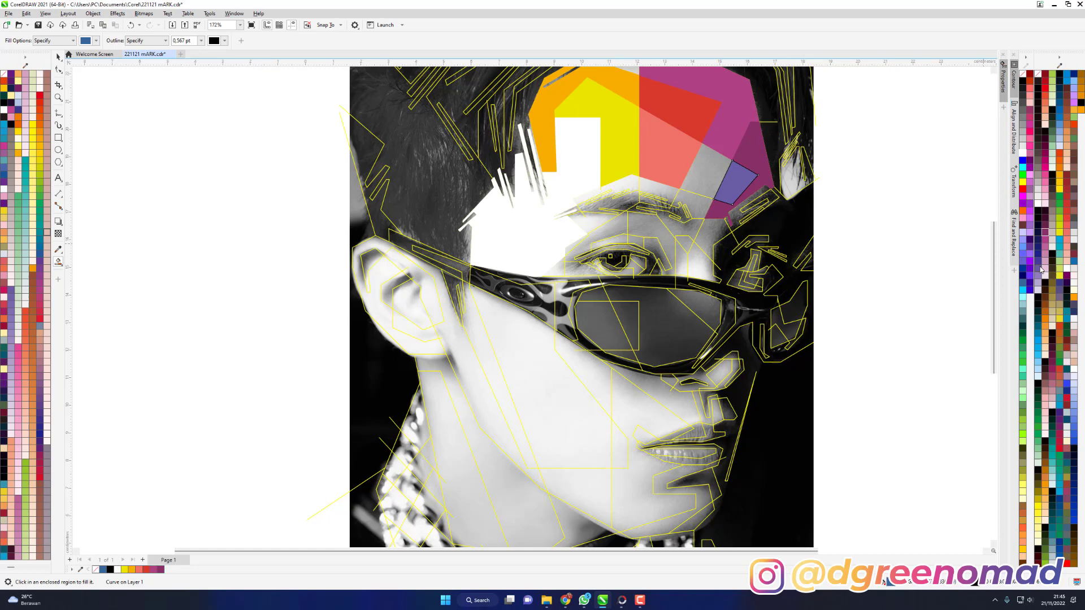
pyautogui.click(713, 173)
pyautogui.click(1038, 281)
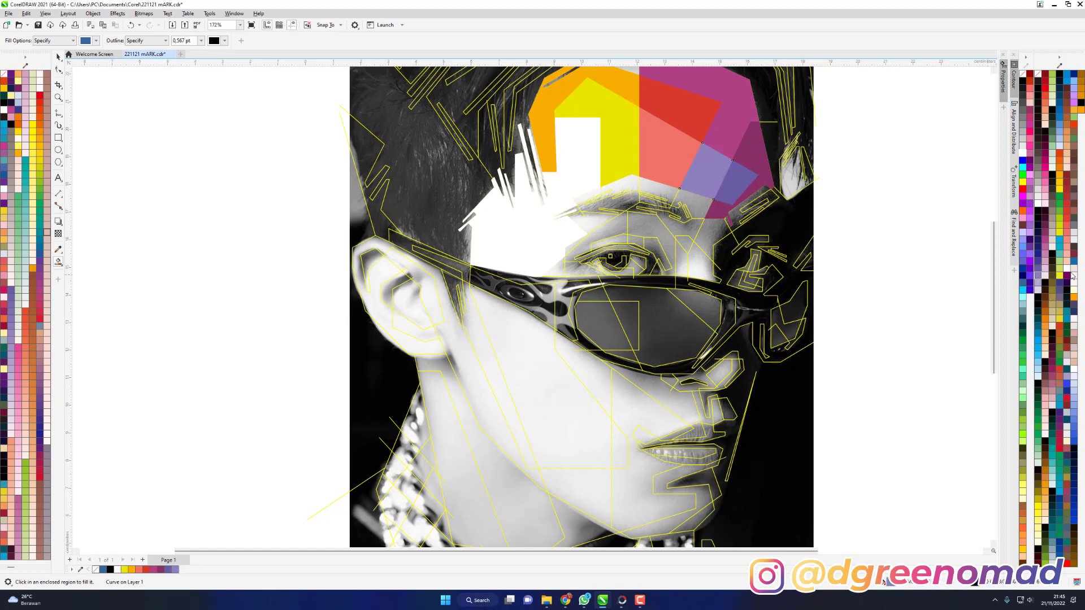
# Smart-fill the strip above the left eyebrow, using light pink for its right part and light green for its left part.
pyautogui.click(649, 194)
pyautogui.click(1045, 267)
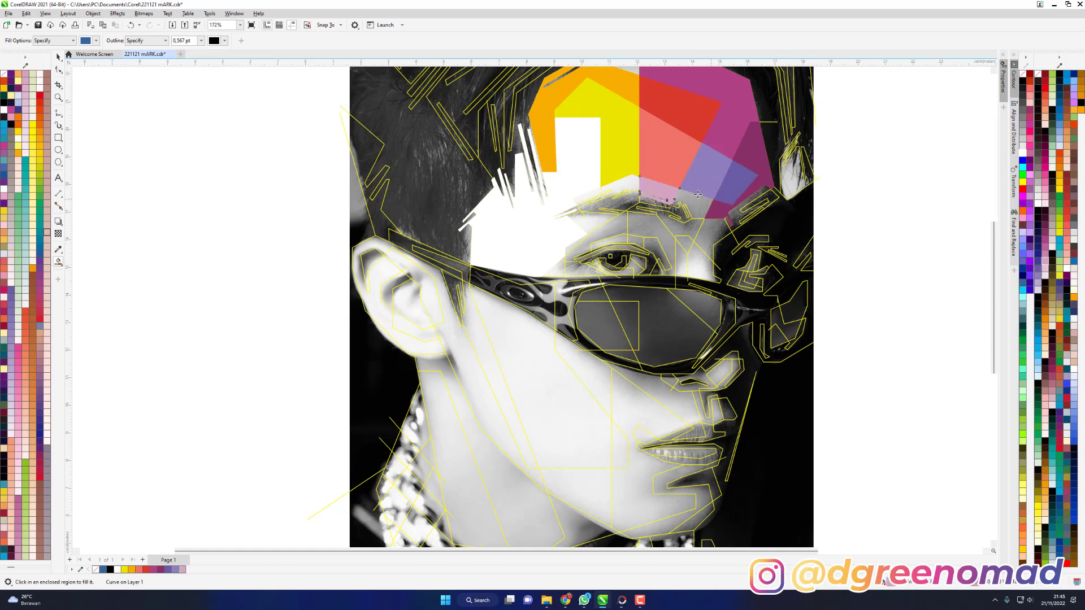
pyautogui.click(629, 183)
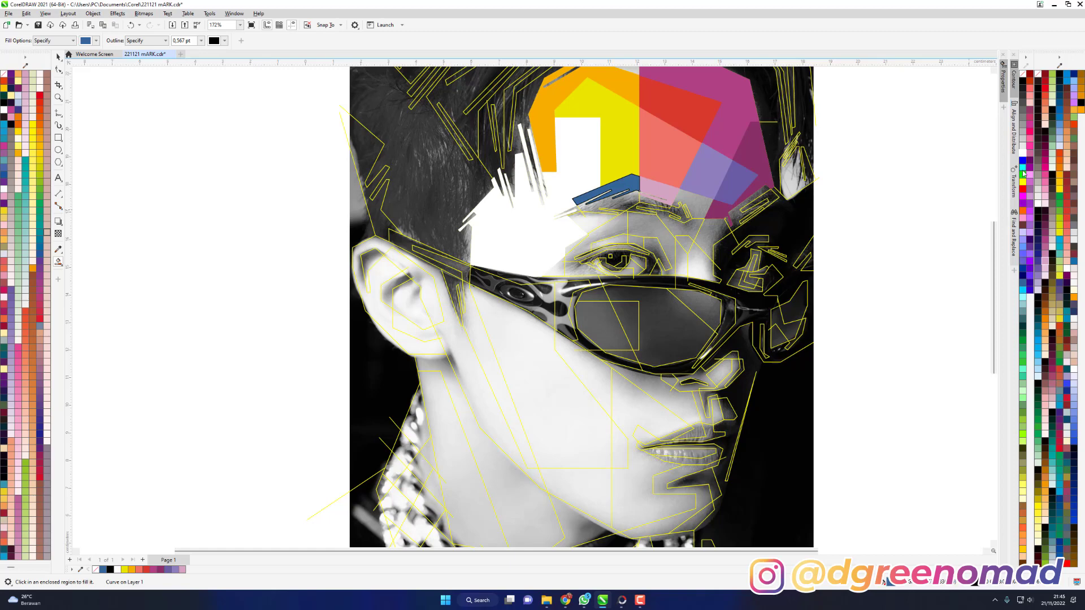
pyautogui.click(1056, 193)
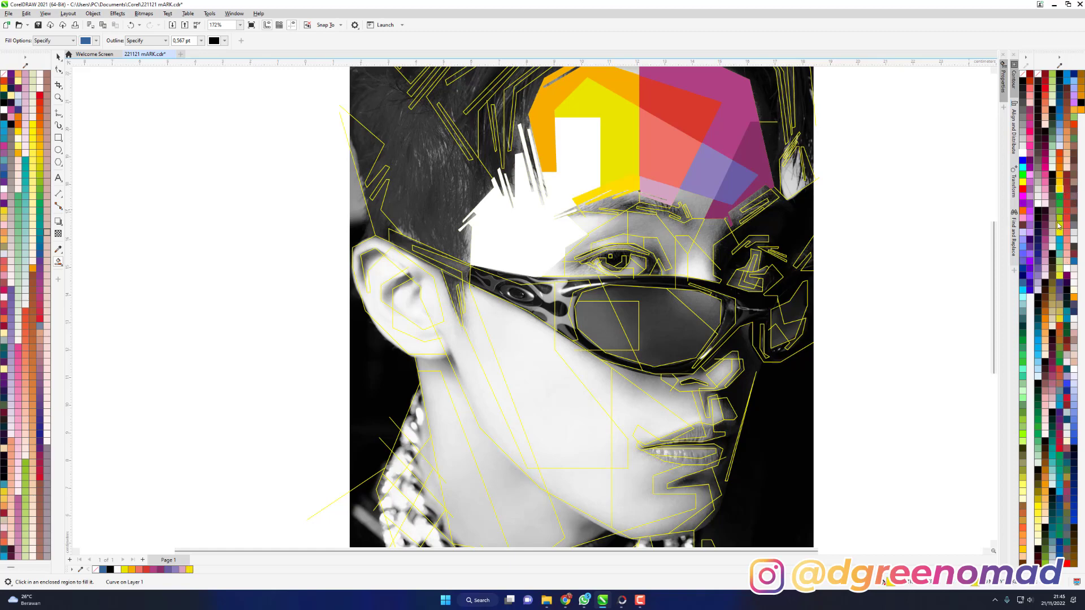
pyautogui.click(1053, 87)
# Smart-fill the left part of the eyebrow with navy blue.
pyautogui.click(626, 192)
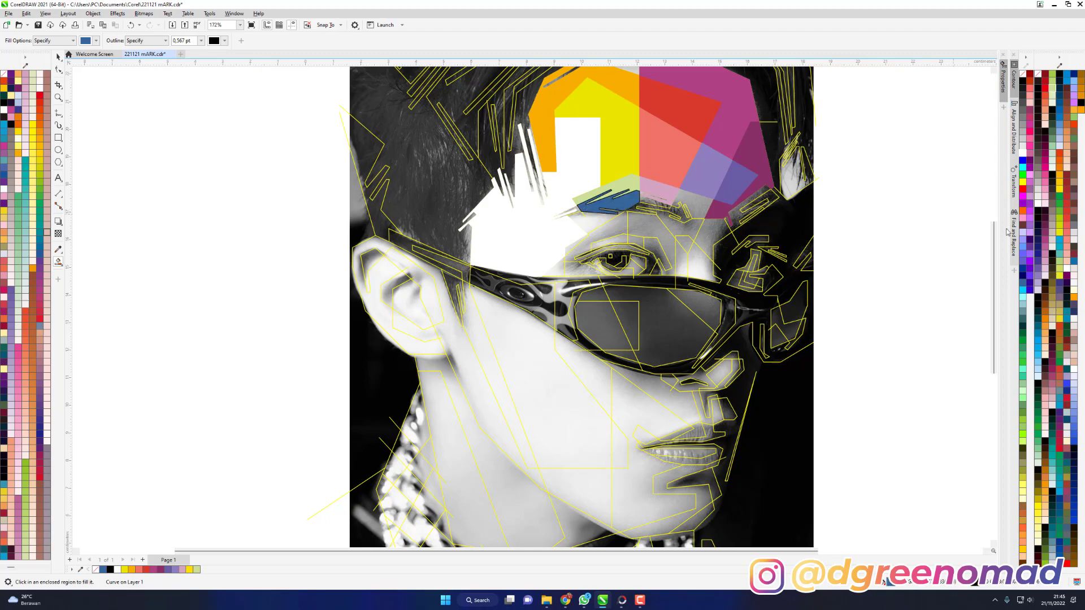
pyautogui.click(1036, 251)
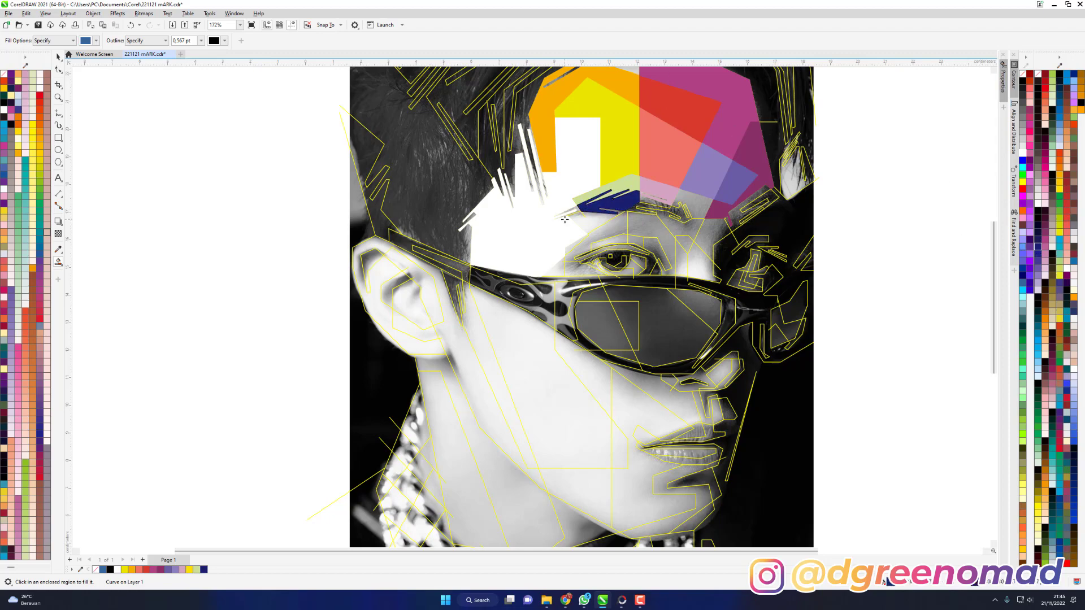
pyautogui.scroll(3, 585, 198)
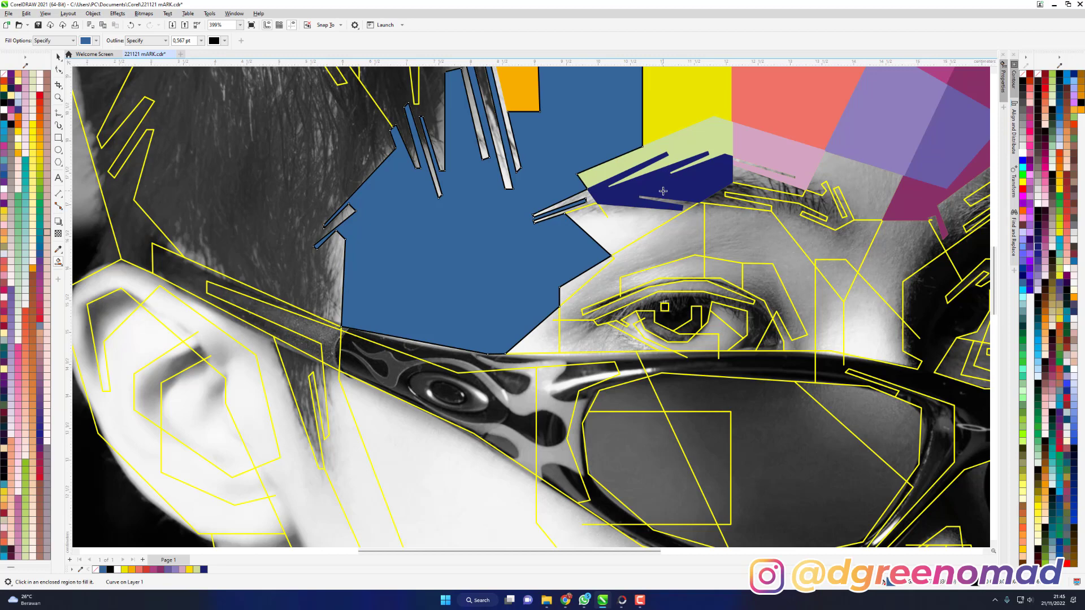
# Undo the stray fill of the white forehead region and smart-fill the left eyebrow's outer tip with dark teal-blue.
pyautogui.hotkey('ctrl', 'z')
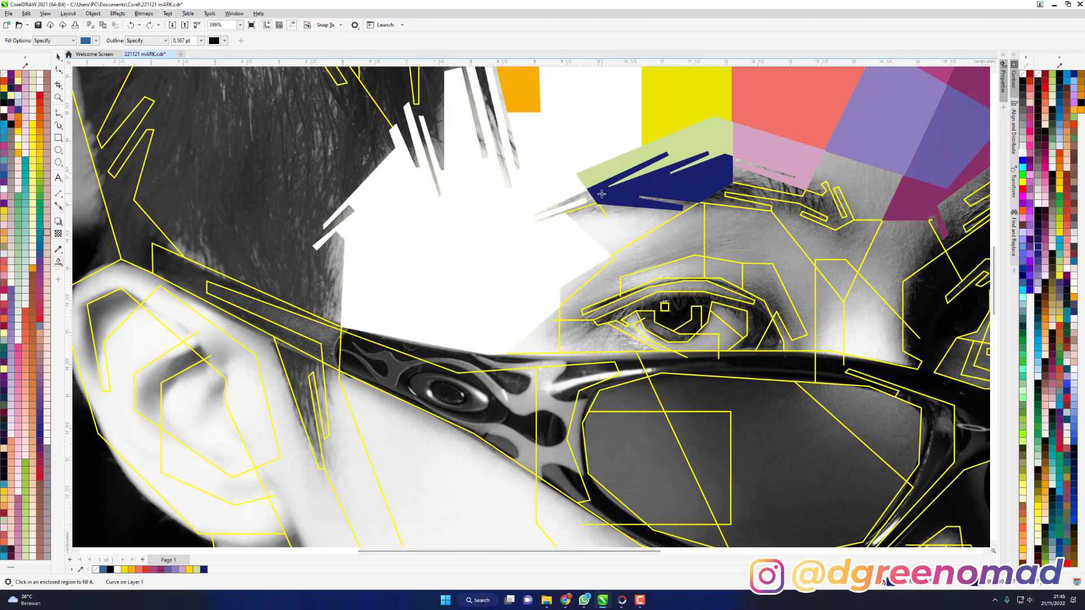
pyautogui.click(585, 199)
pyautogui.click(1065, 100)
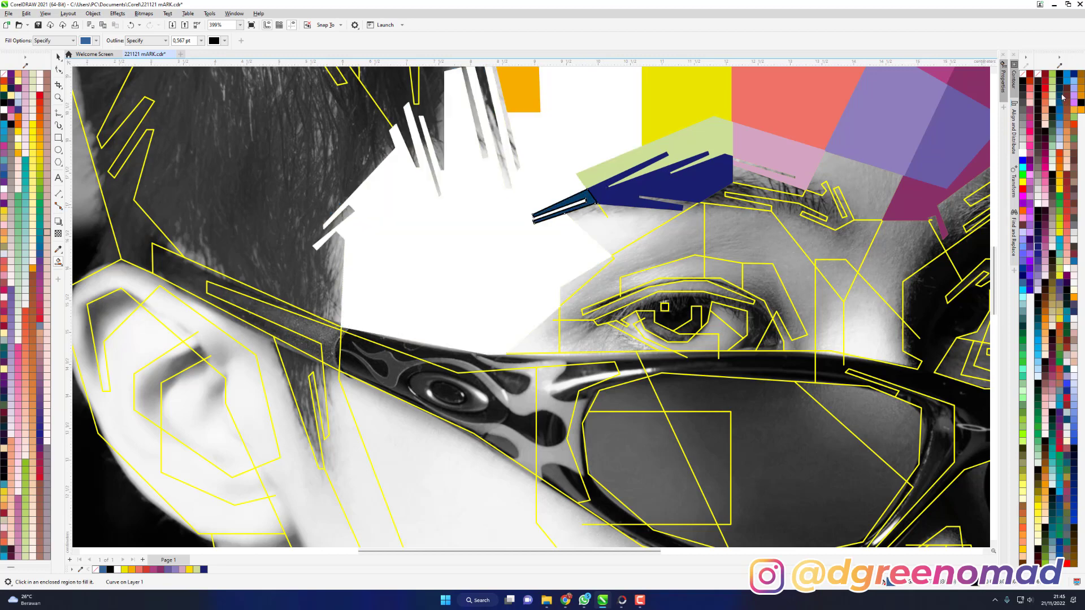
# Smart-fill the upper strip of the eyebrow's inner half with dark navy and the part below it with near-black navy.
pyautogui.click(757, 180)
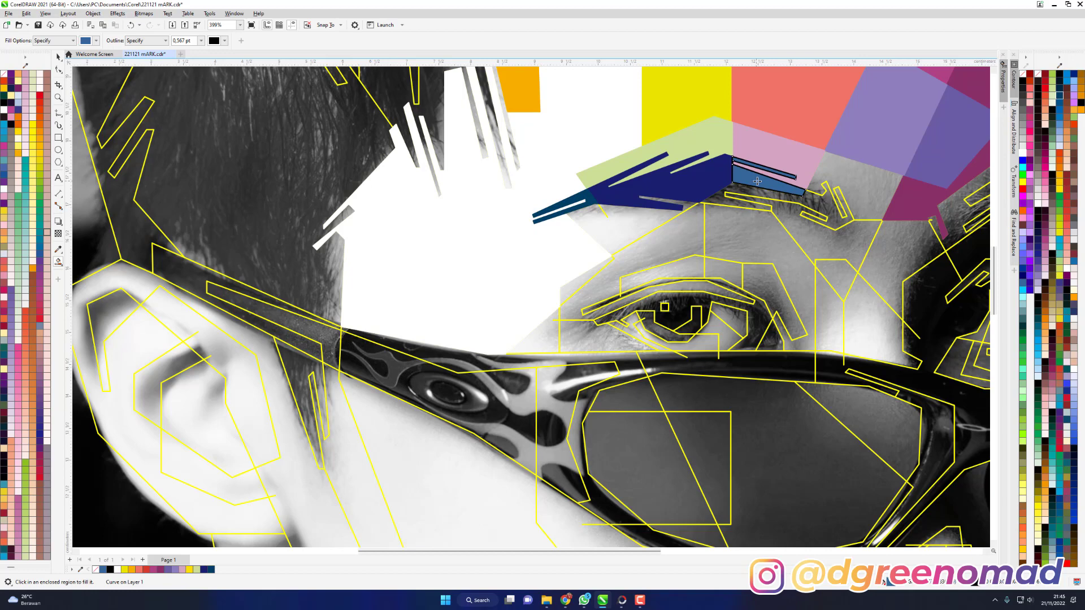
pyautogui.click(1038, 246)
pyautogui.click(816, 201)
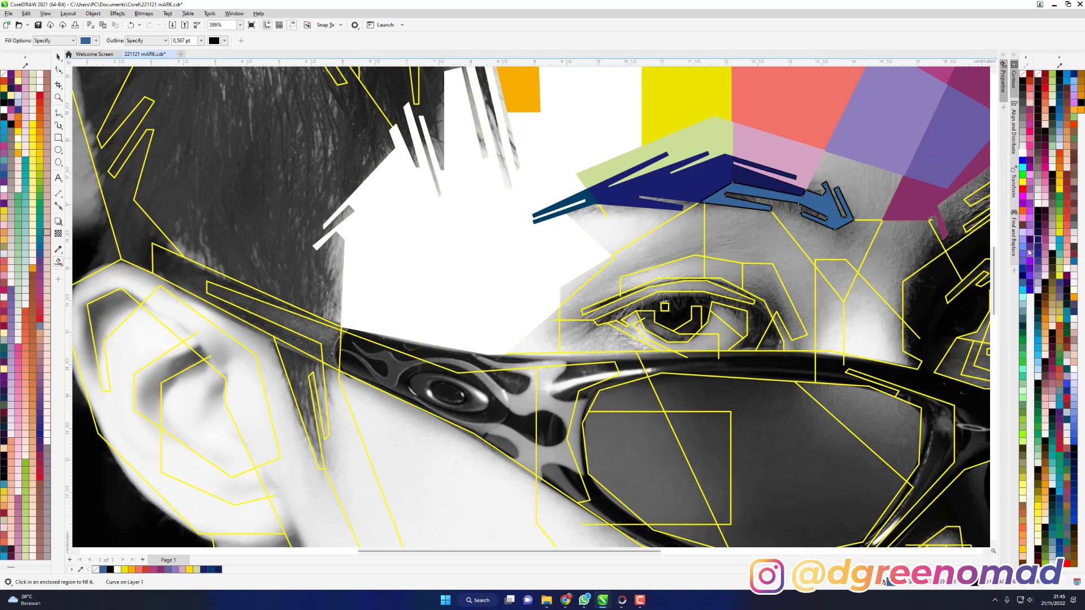
pyautogui.click(1037, 224)
# Smart-fill the region beside the eyebrow's inner end with green and the region directly below it with dark green.
pyautogui.click(860, 172)
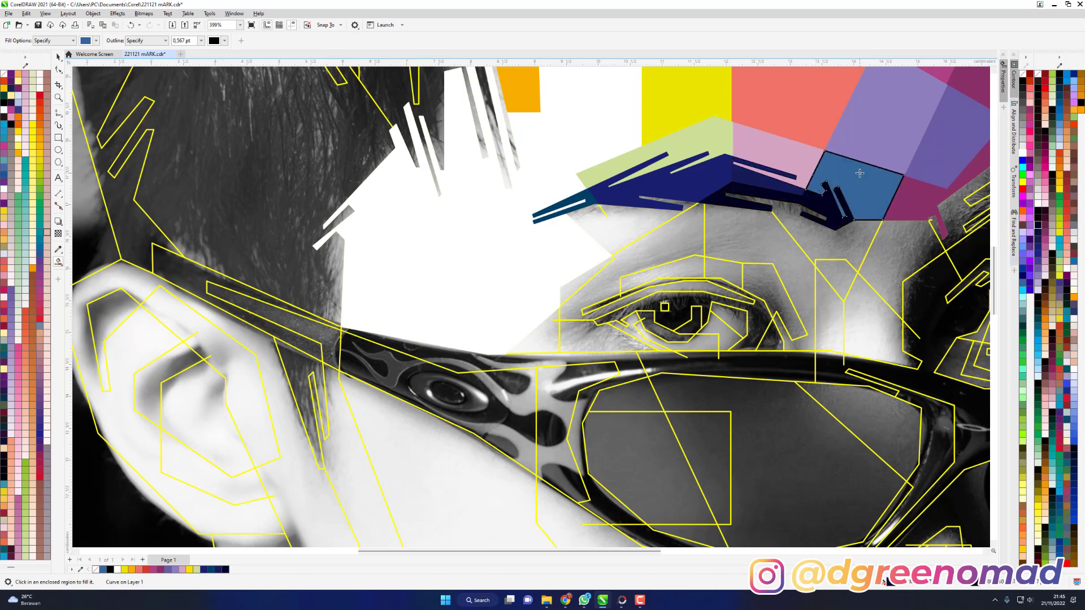
pyautogui.click(1060, 199)
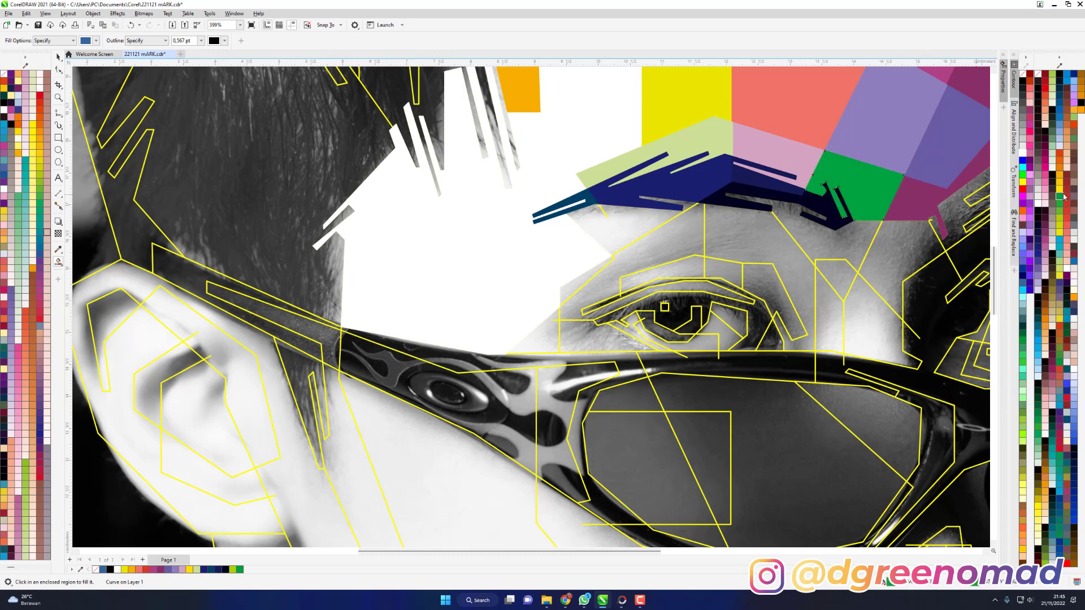
pyautogui.click(826, 248)
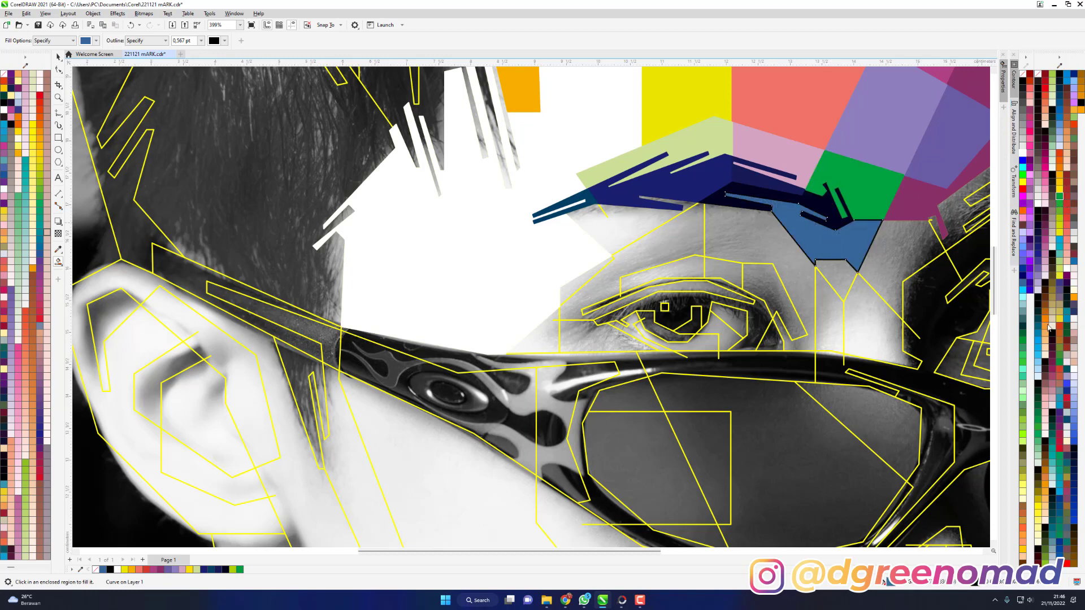
pyautogui.click(1037, 427)
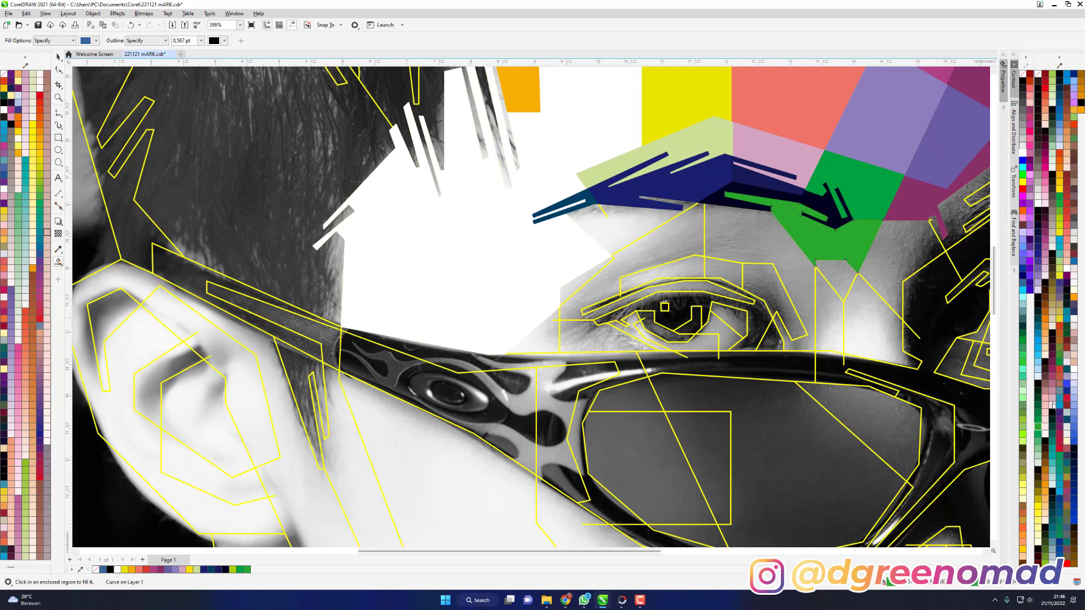
pyautogui.click(1037, 417)
# Smart-fill the region between the eyebrow's inner half and the inner eye corner with orange.
pyautogui.click(766, 239)
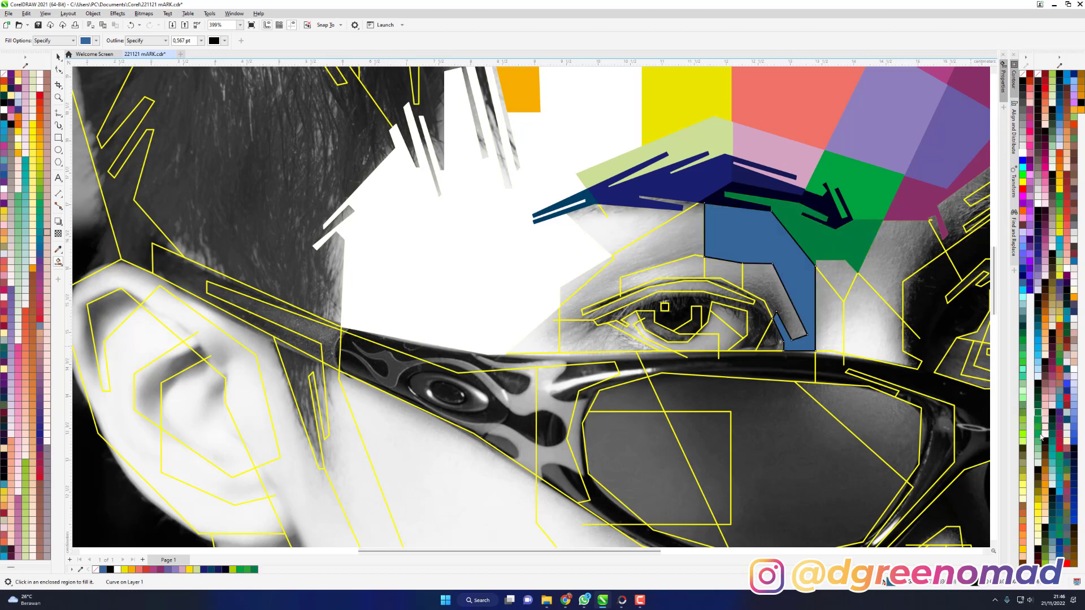
pyautogui.click(1045, 335)
pyautogui.click(1045, 329)
pyautogui.click(1047, 323)
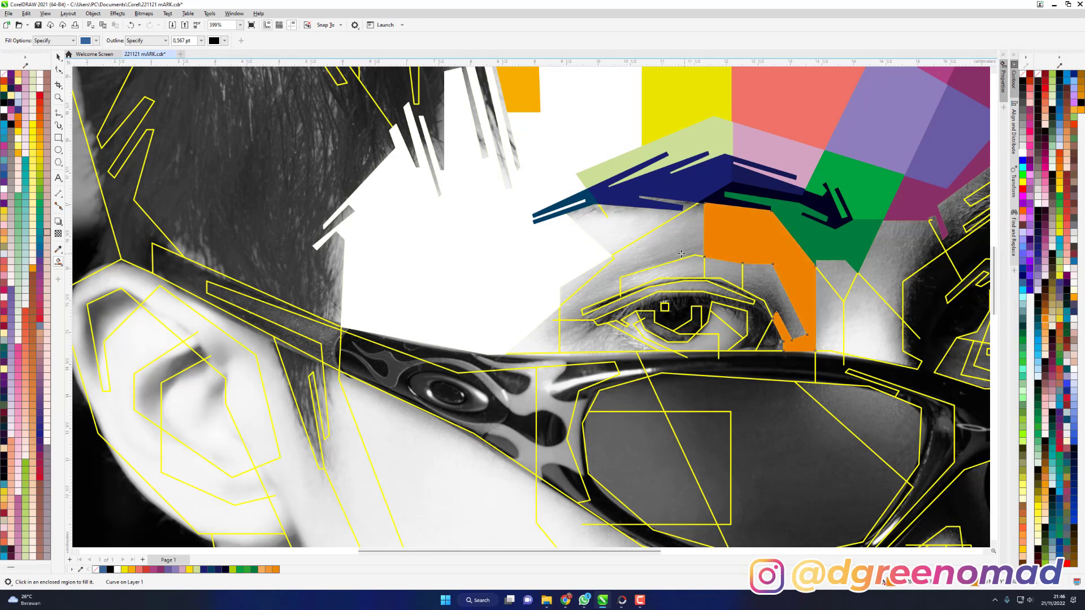
# Smart-fill the outer half of the upper eyelid area with light orange and the small sliver beside it with pale peach.
pyautogui.click(681, 255)
pyautogui.click(1043, 332)
pyautogui.rightClick(1043, 333)
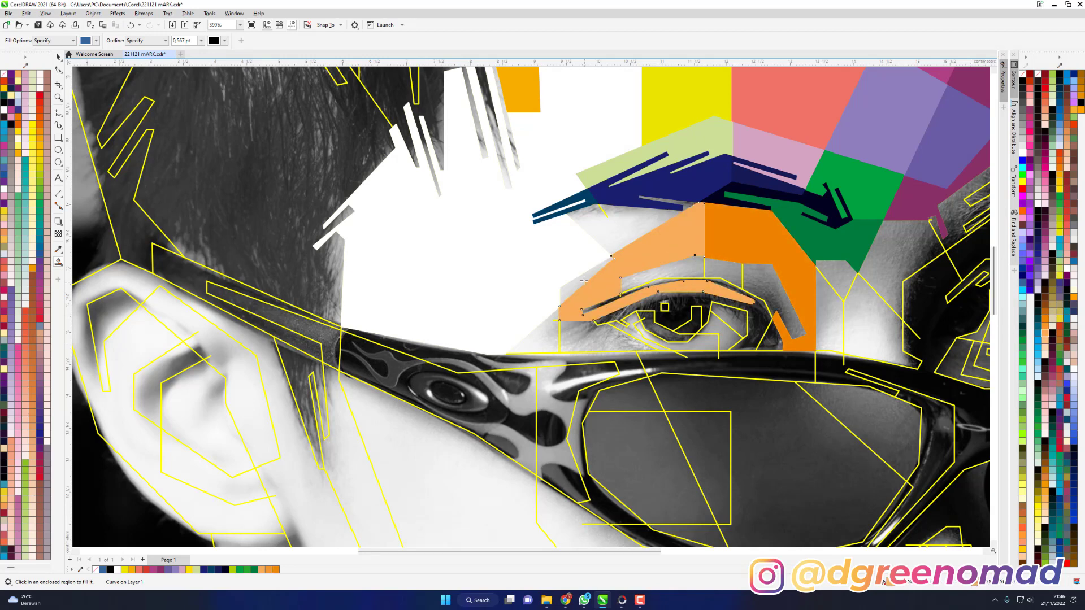
pyautogui.click(583, 280)
pyautogui.click(1044, 348)
pyautogui.rightClick(1044, 349)
# Smart-fill the triangle under the eyebrow's outer half with light blue and the triangle beside the outer eye corner with paler blue.
pyautogui.click(640, 210)
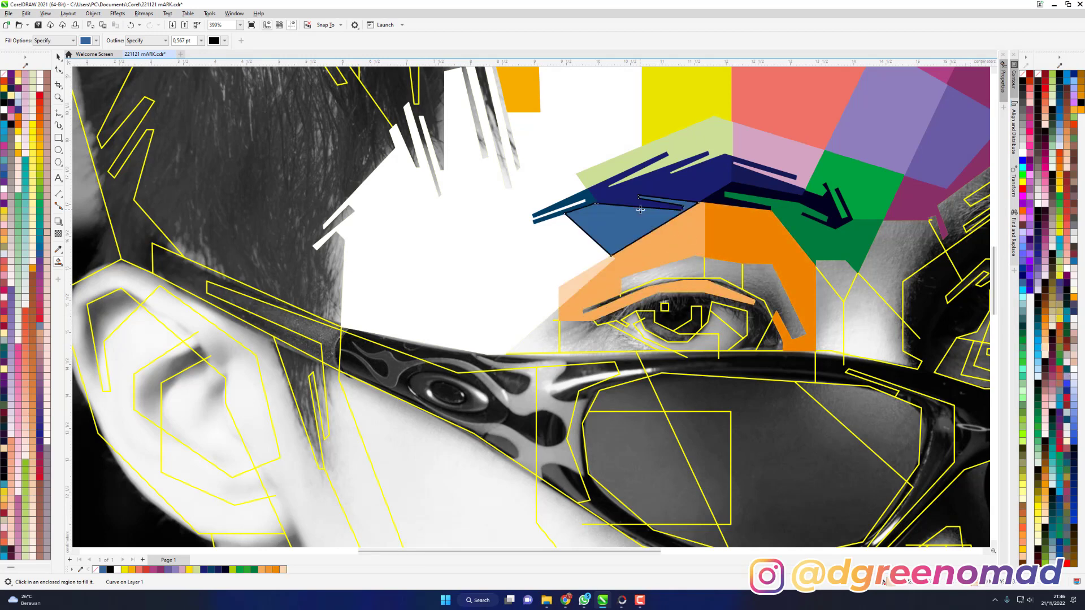
pyautogui.click(1060, 139)
pyautogui.rightClick(1059, 139)
pyautogui.click(544, 339)
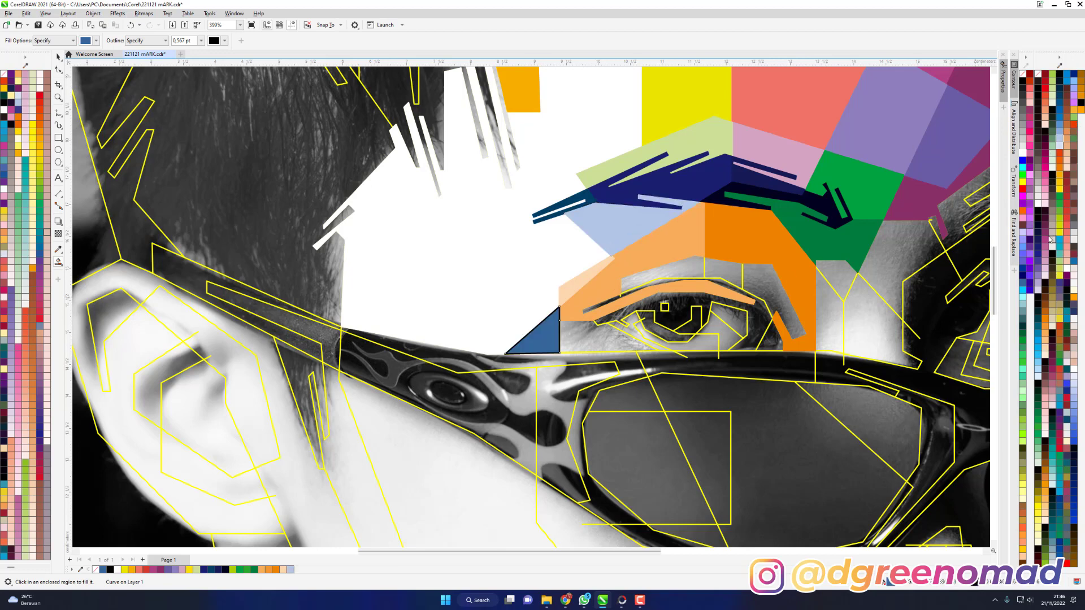
pyautogui.click(1059, 142)
pyautogui.rightClick(1060, 142)
# Smart-fill the area below the outer eye corner with medium blue and the eye outline and pupil with very dark teal.
pyautogui.click(609, 321)
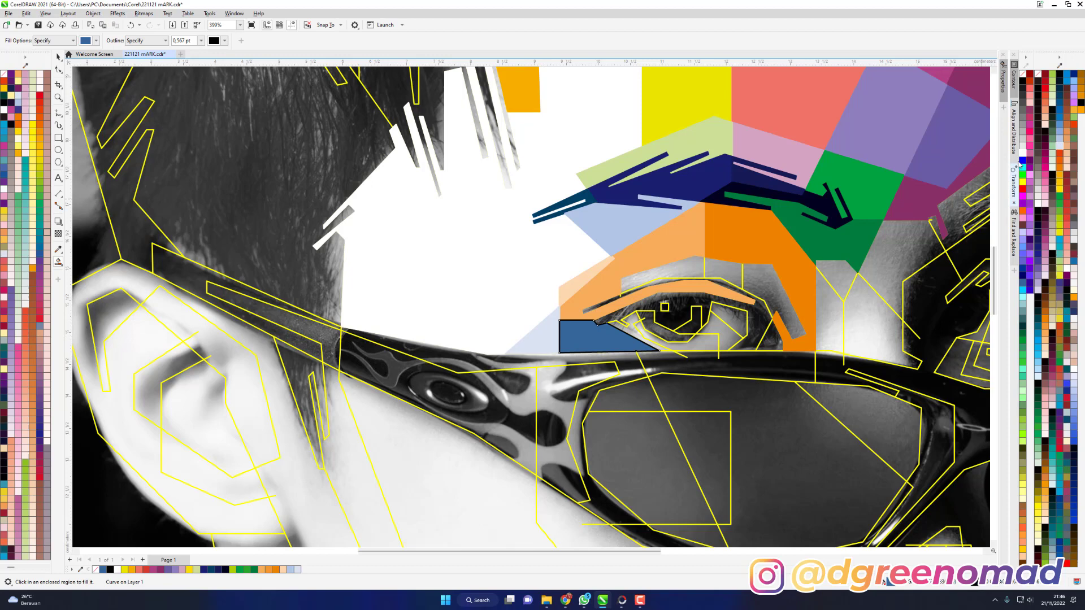
pyautogui.click(1060, 110)
pyautogui.rightClick(1059, 110)
pyautogui.click(698, 296)
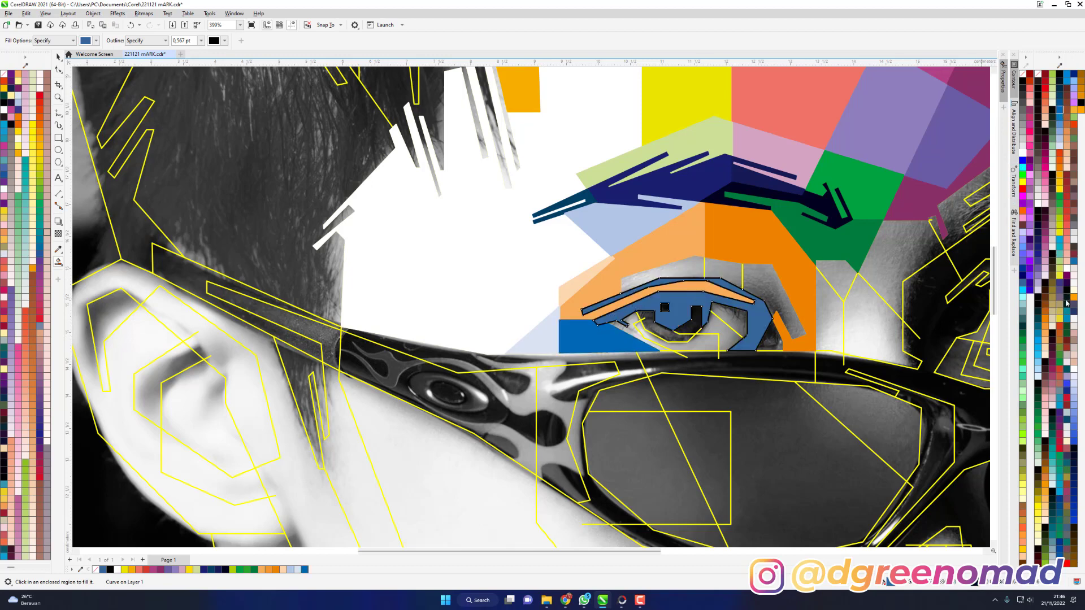
pyautogui.click(1039, 312)
# Smart-fill the iris pieces with teal-blue and bright sky blue, and fill the small square highlight in the pupil with white.
pyautogui.click(692, 321)
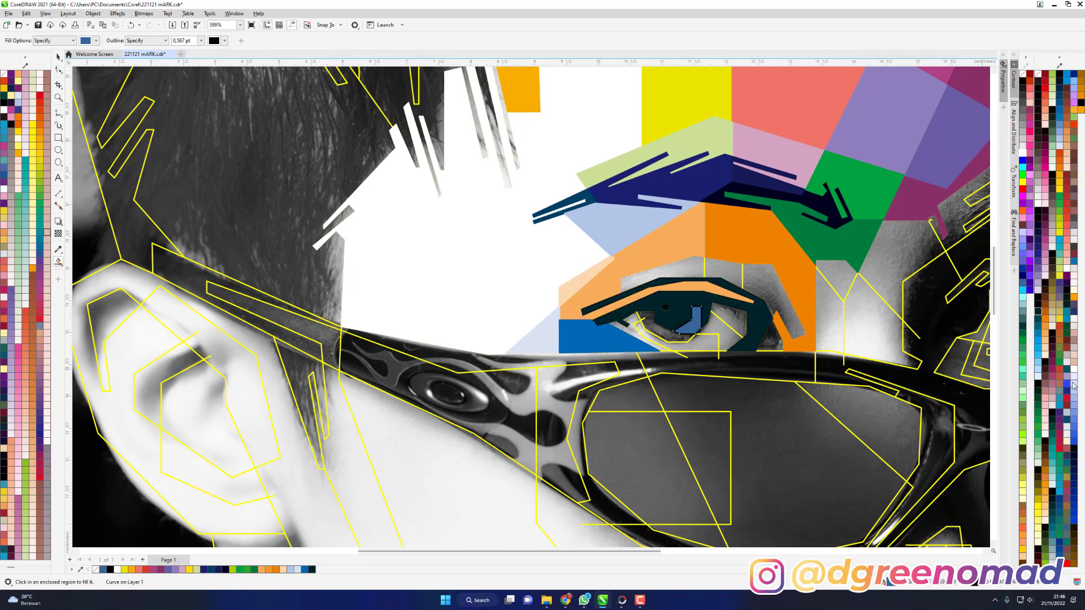
pyautogui.rightClick(1038, 334)
pyautogui.click(666, 336)
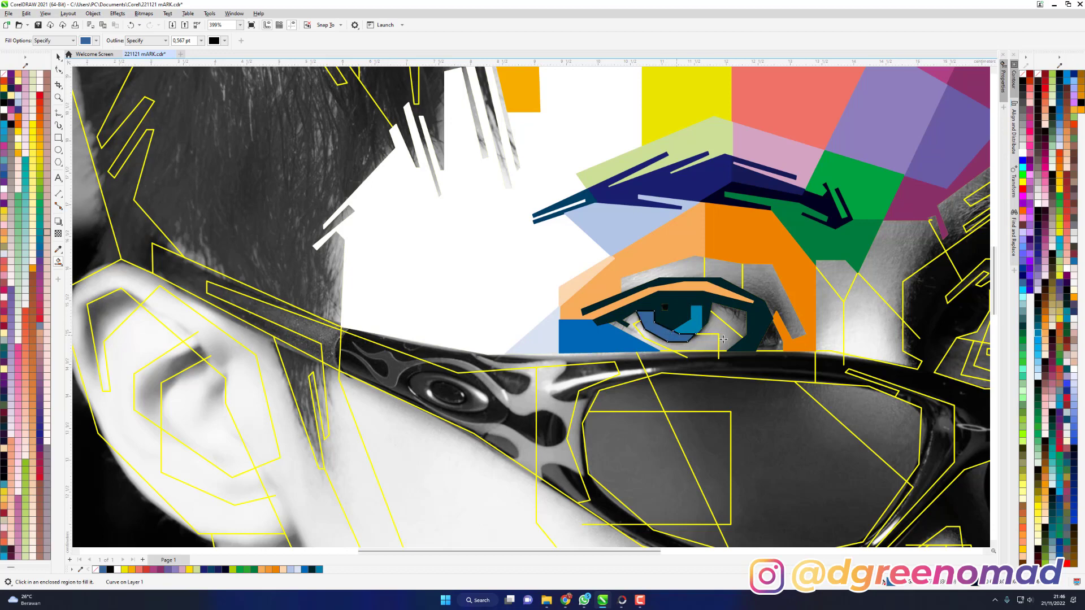
pyautogui.click(1039, 351)
pyautogui.click(665, 307)
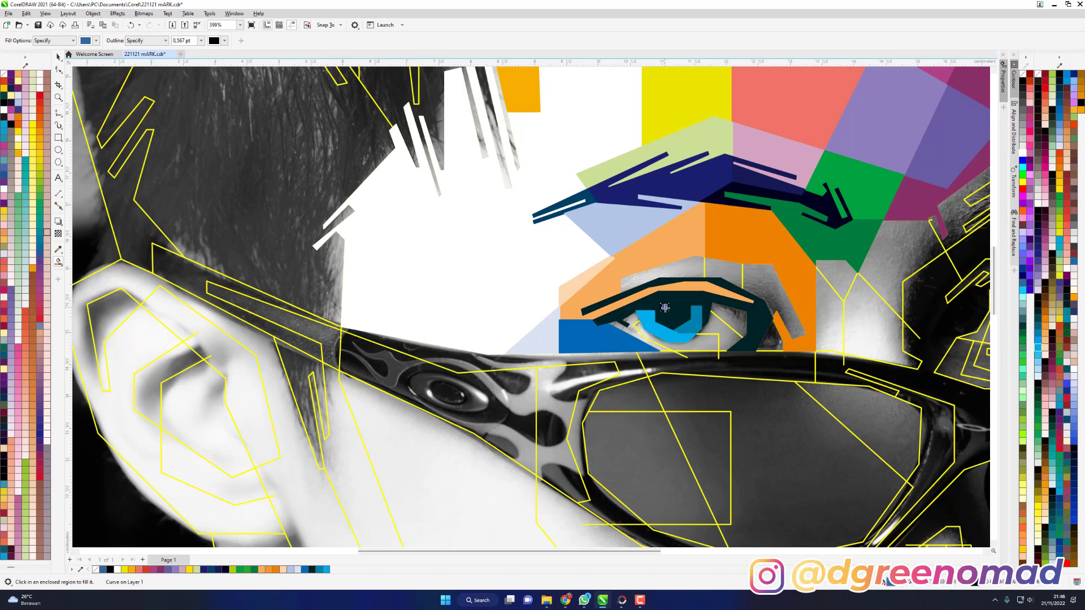
pyautogui.click(1024, 159)
# Smart-fill the band below the iris with light grey and the outer part of the eyeball with white.
pyautogui.scroll(1, 702, 362)
pyautogui.scroll(1, 703, 362)
pyautogui.click(703, 347)
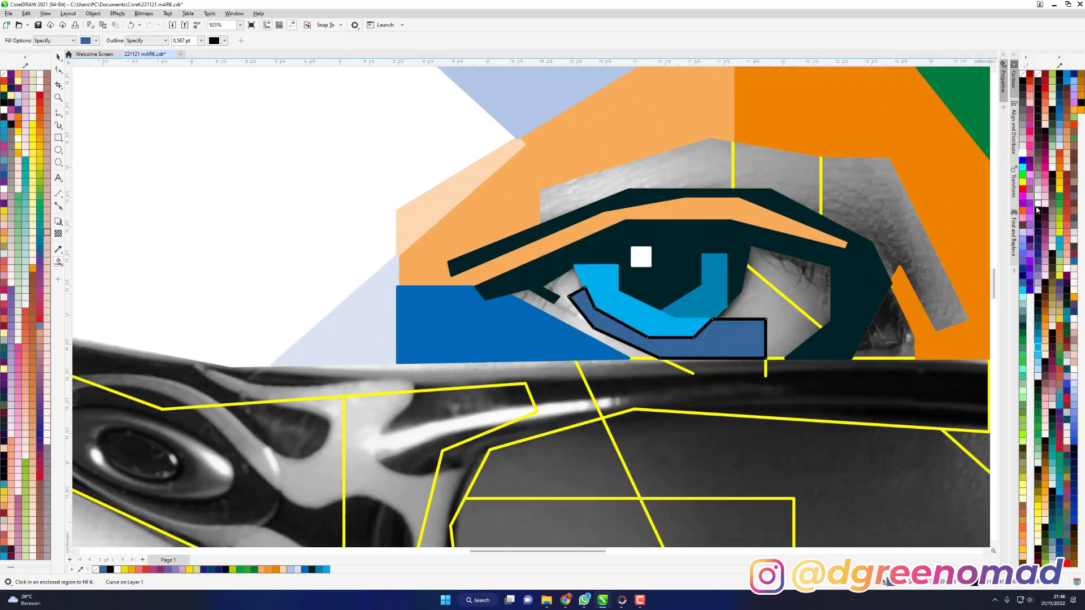
pyautogui.click(1023, 149)
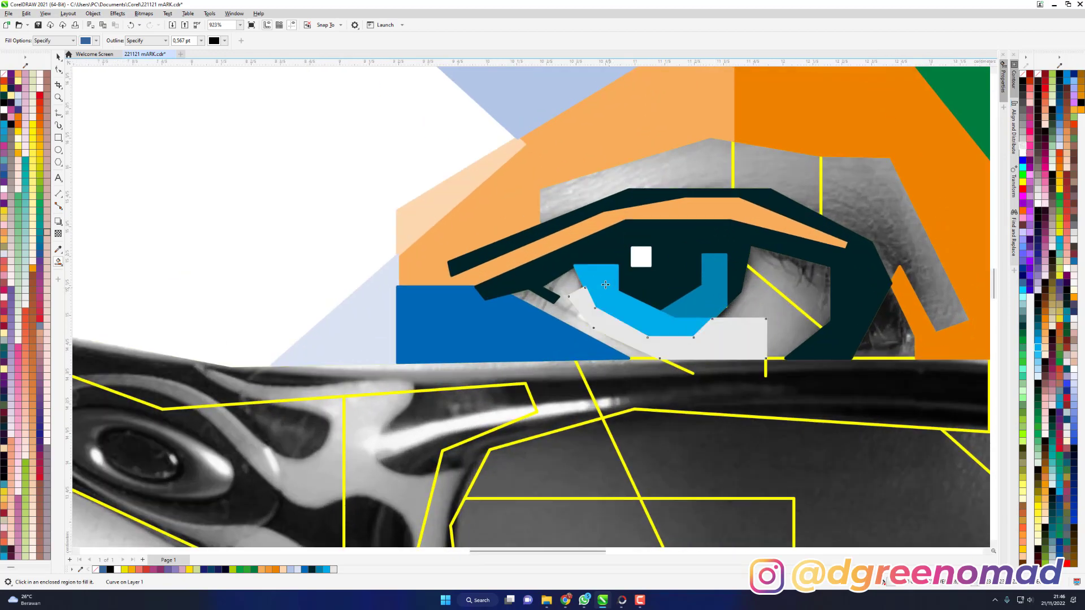
pyautogui.click(571, 305)
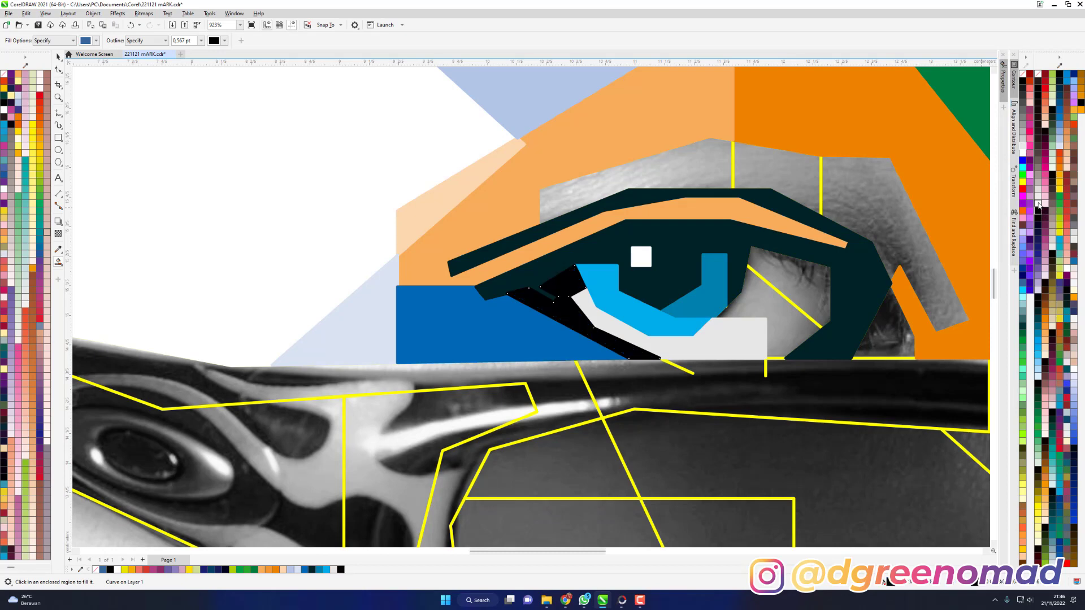
pyautogui.click(1042, 210)
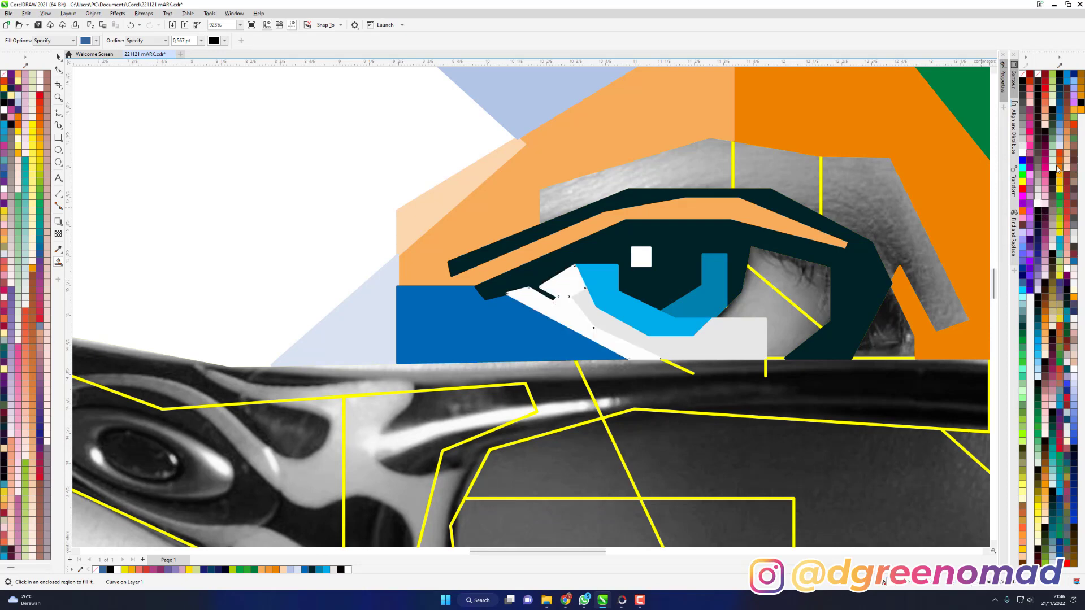
# Smart-fill the inner part of the eyeball with pale peach for its lower piece and a deeper peach for its upper piece.
pyautogui.click(786, 326)
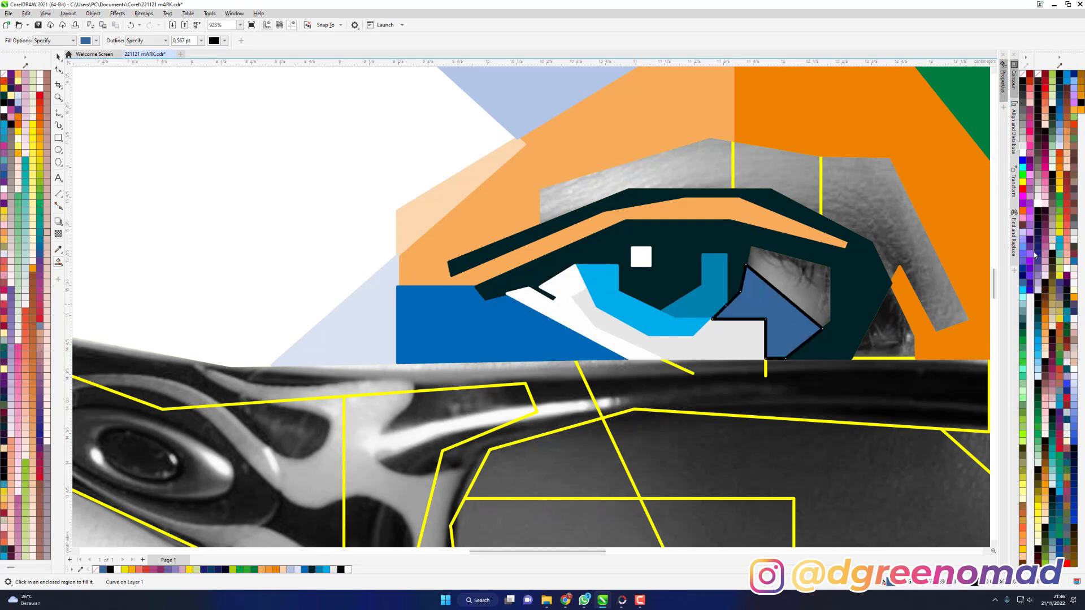
pyautogui.click(1044, 349)
pyautogui.click(820, 281)
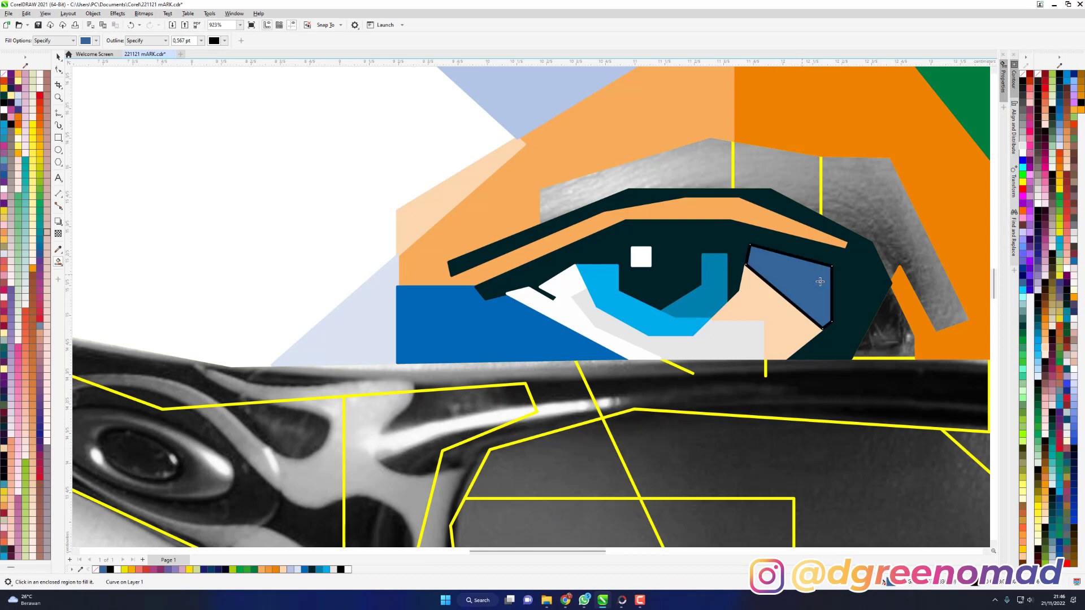
pyautogui.click(1045, 342)
# Smart-fill the inner eyelid fold with dark red and the small triangle at the inner eye corner with dark navy.
pyautogui.click(893, 232)
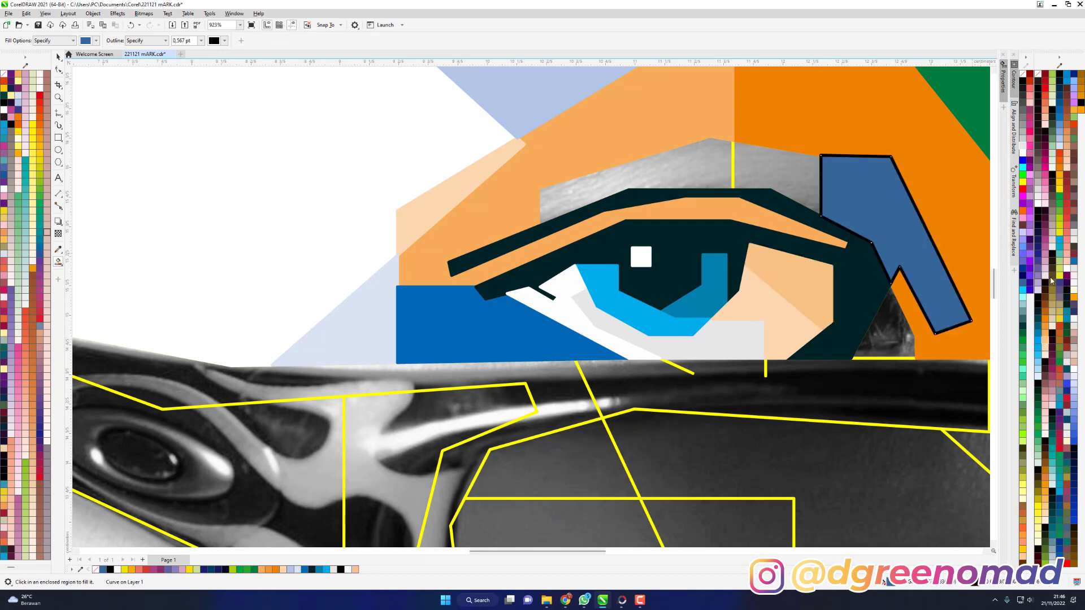
pyautogui.click(1068, 177)
pyautogui.click(892, 338)
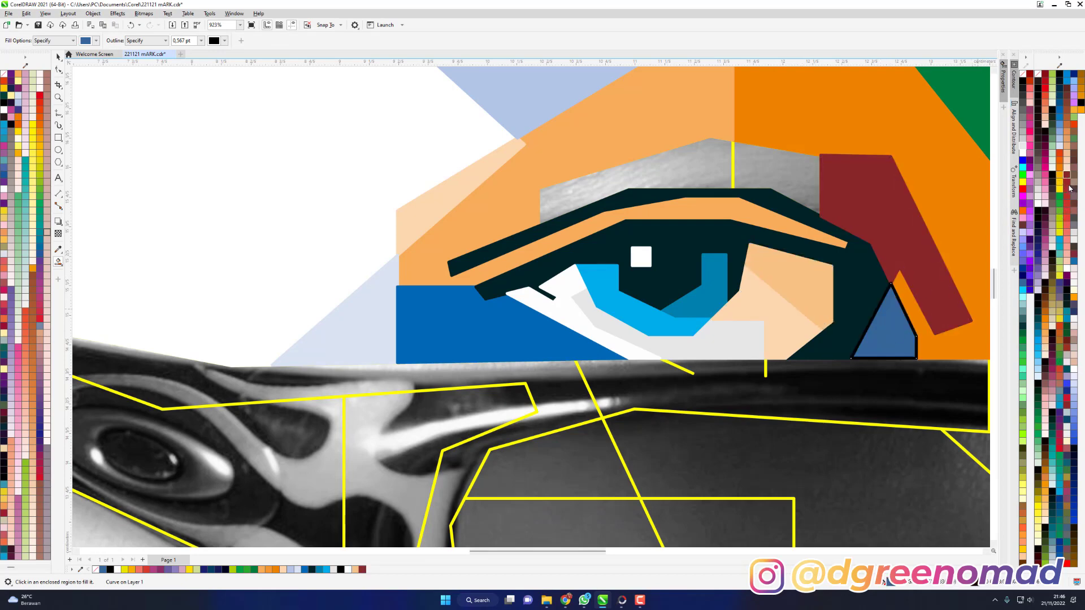
pyautogui.click(1067, 176)
pyautogui.click(1041, 251)
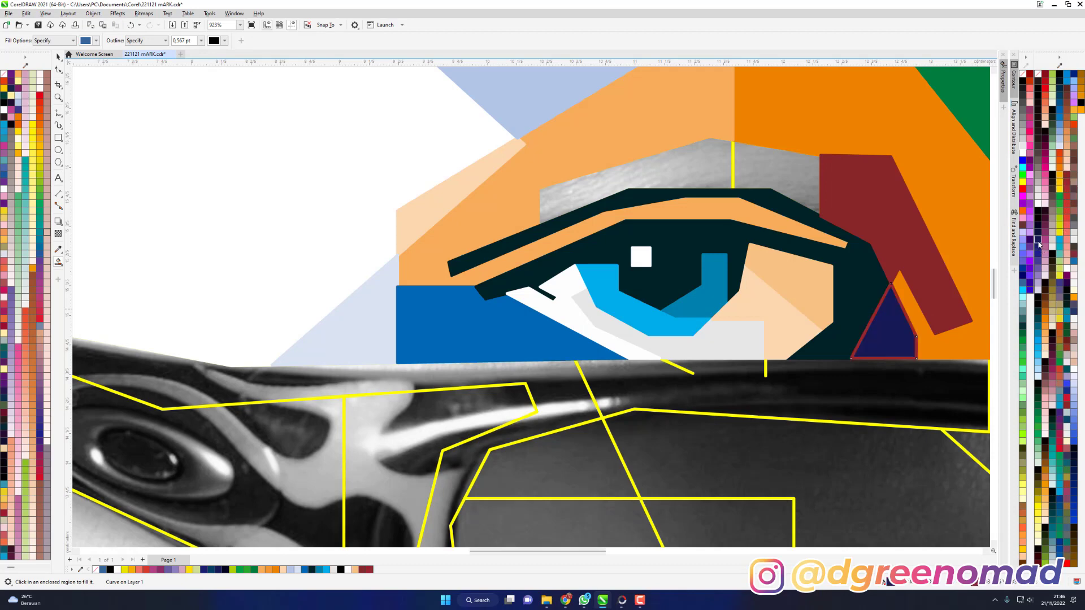
# Smart-fill the middle section of the upper eyelid with red and the outer section with pale pink.
pyautogui.click(800, 169)
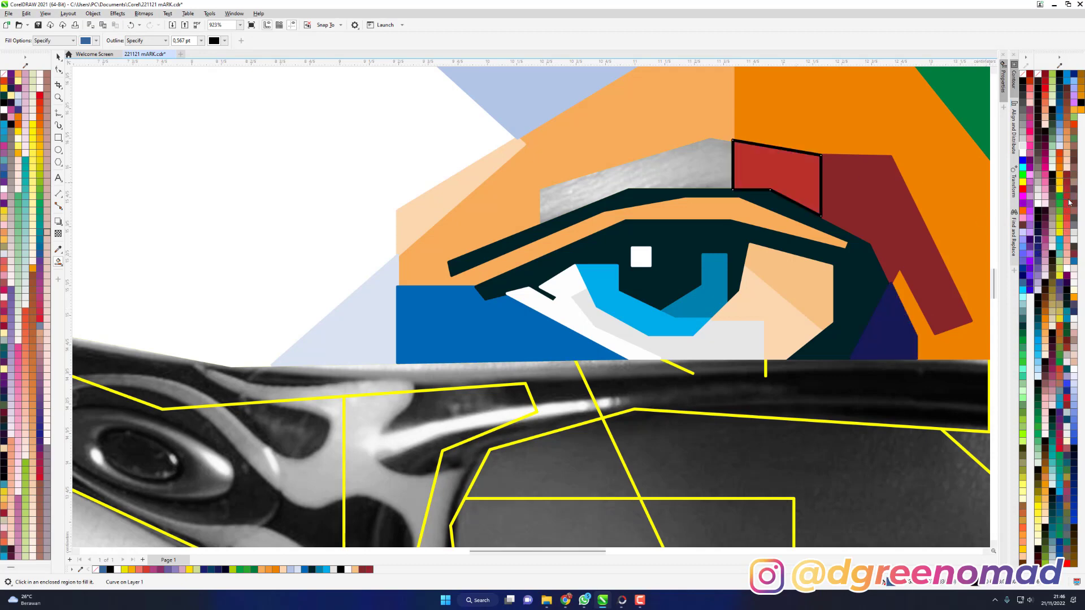
pyautogui.click(713, 167)
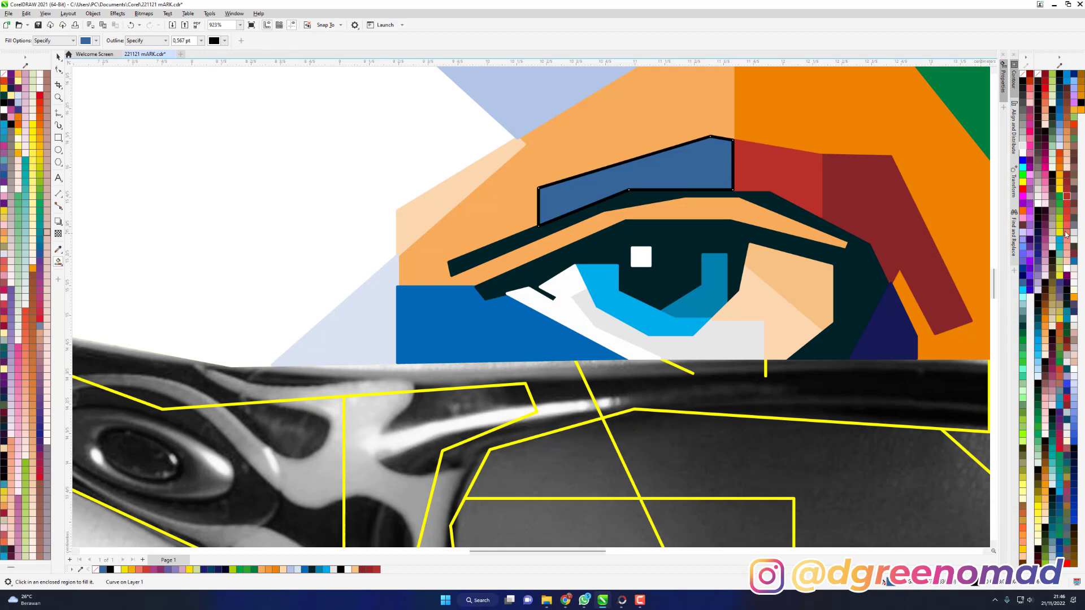
pyautogui.click(1066, 233)
pyautogui.scroll(-8, 681, 193)
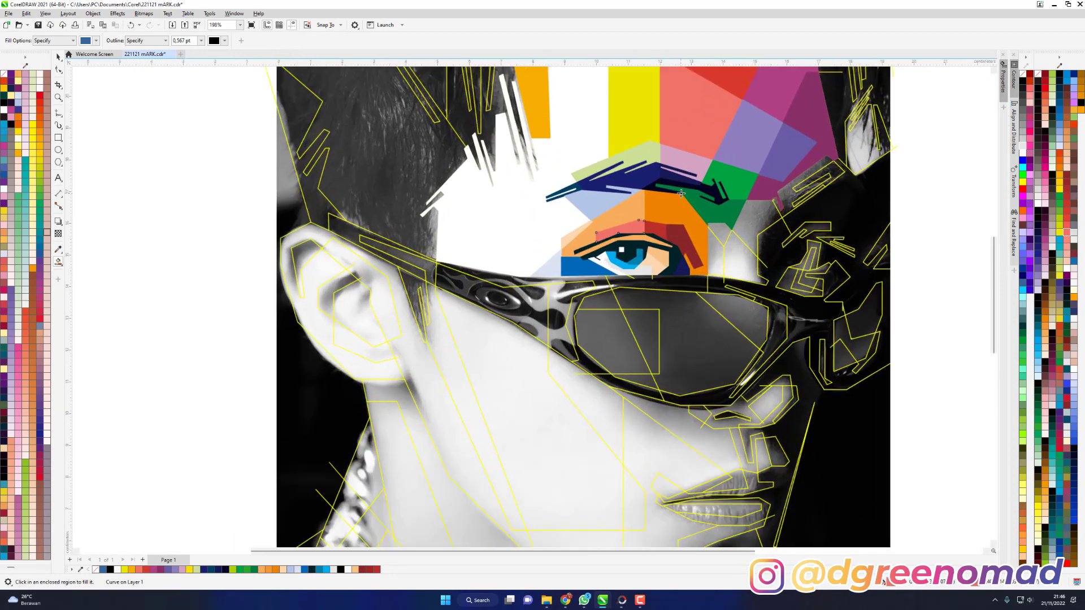
pyautogui.scroll(2, 681, 193)
pyautogui.click(1067, 264)
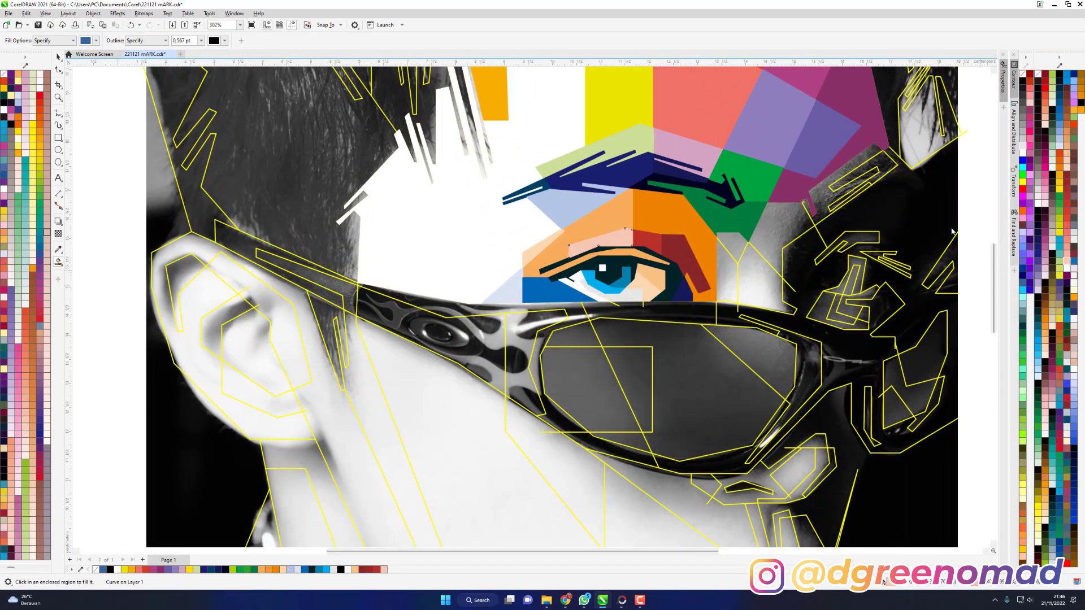
# Recolour the red middle section of the upper eyelid to salmon pink.
pyautogui.click(58, 56)
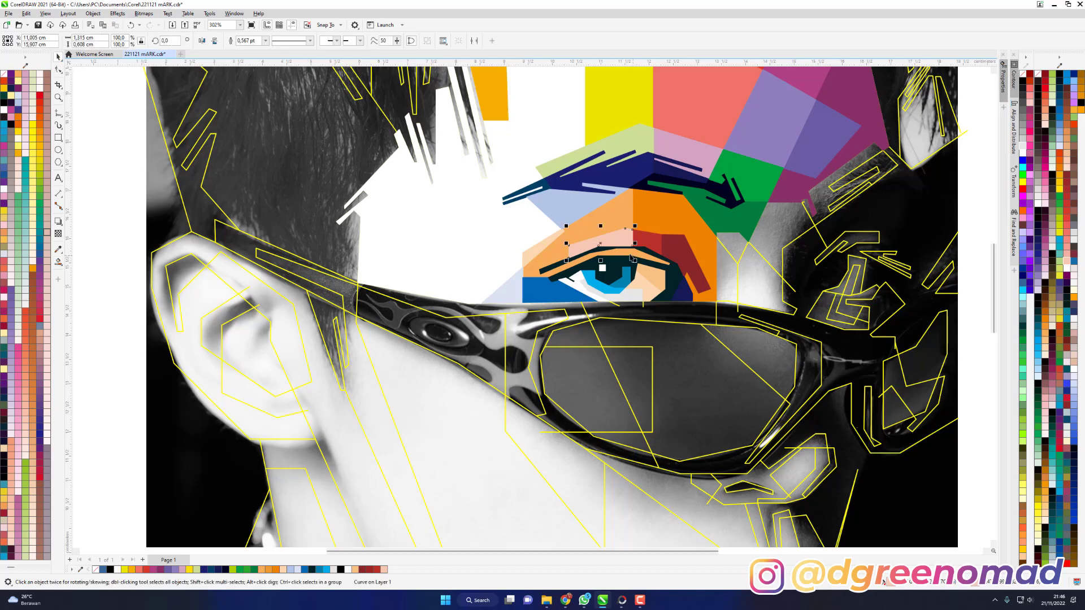
pyautogui.click(655, 250)
pyautogui.click(1066, 247)
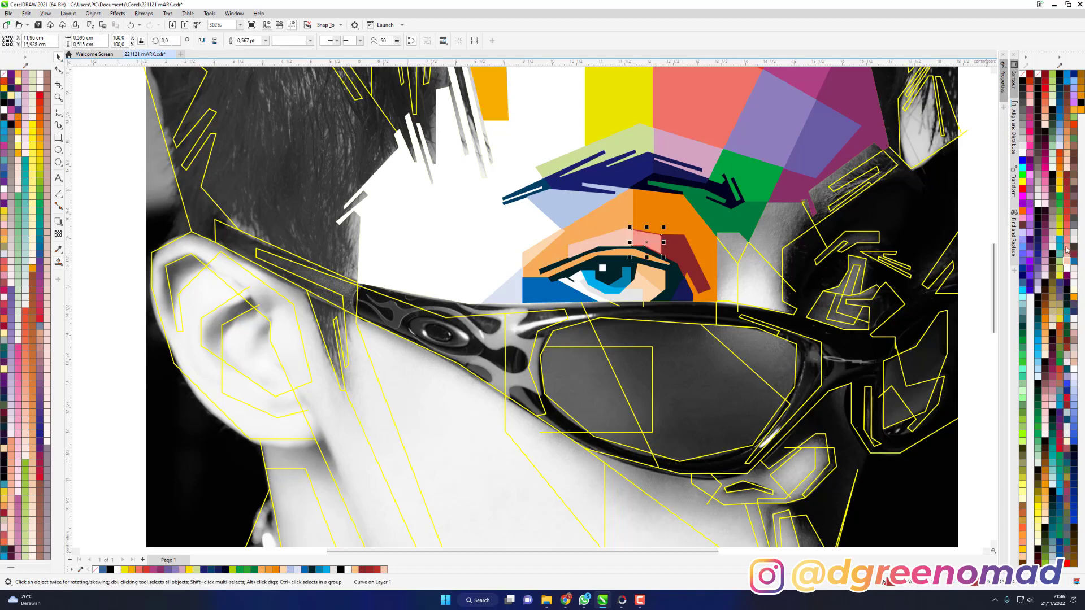
# Smart-fill the rectangular patch in the sunglasses lens with deep blue for its larger piece and dark navy for its narrower piece.
pyautogui.click(58, 261)
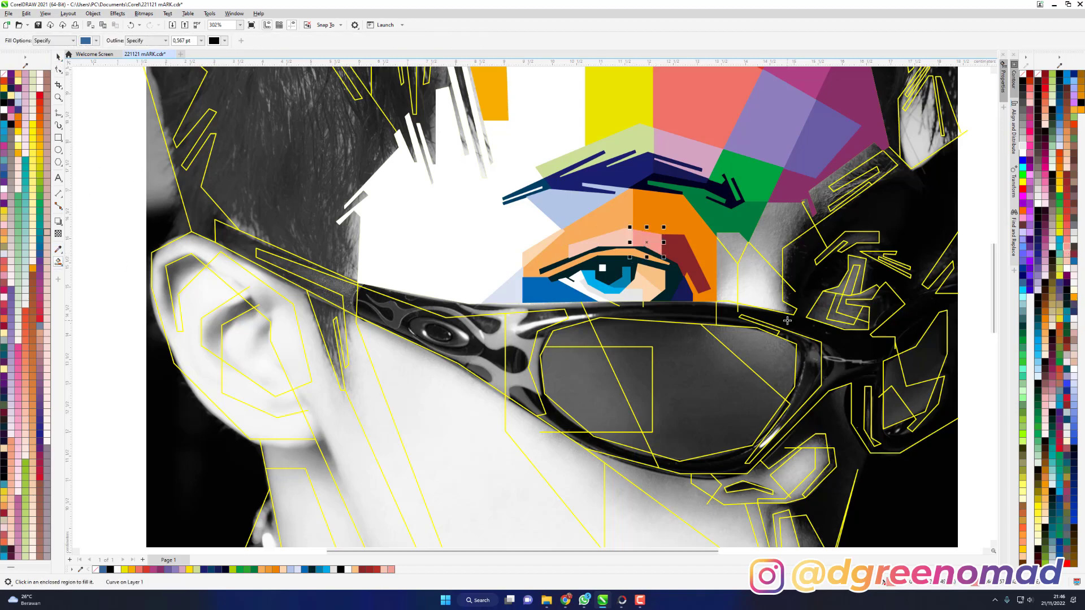
pyautogui.click(581, 390)
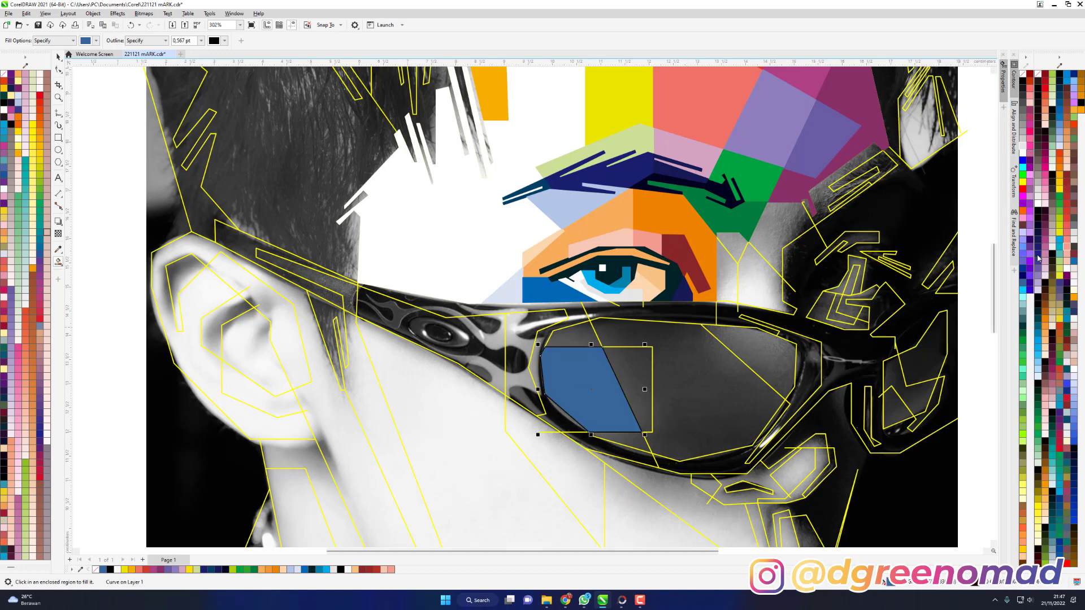
pyautogui.click(1038, 258)
pyautogui.click(637, 363)
pyautogui.click(1038, 243)
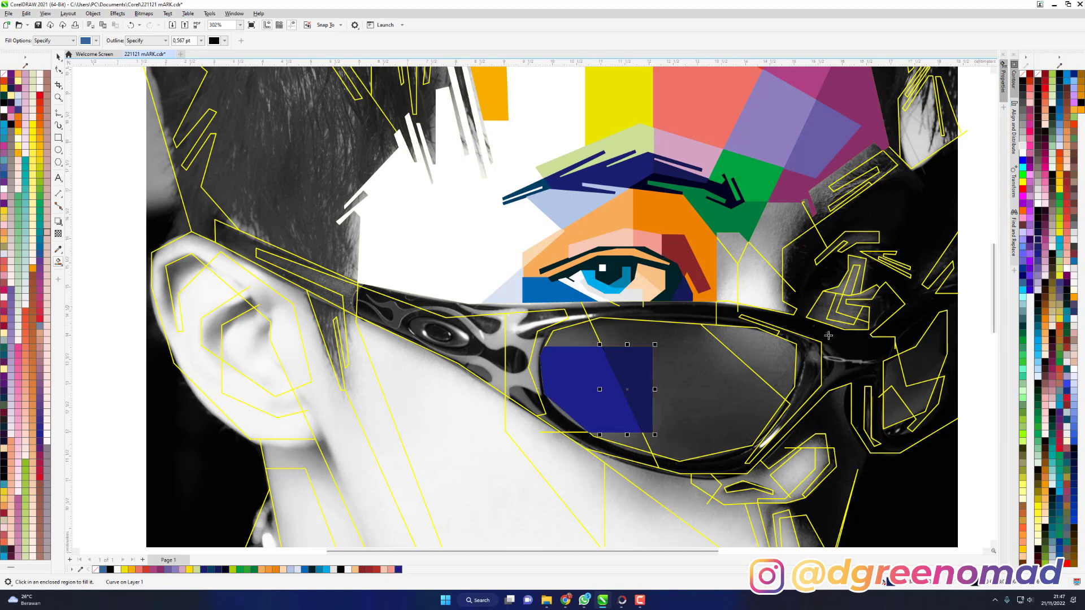
# Smart-fill the large central area of the lens with very dark navy and its upper corner near the nose with dark maroon.
pyautogui.click(746, 390)
pyautogui.click(1037, 225)
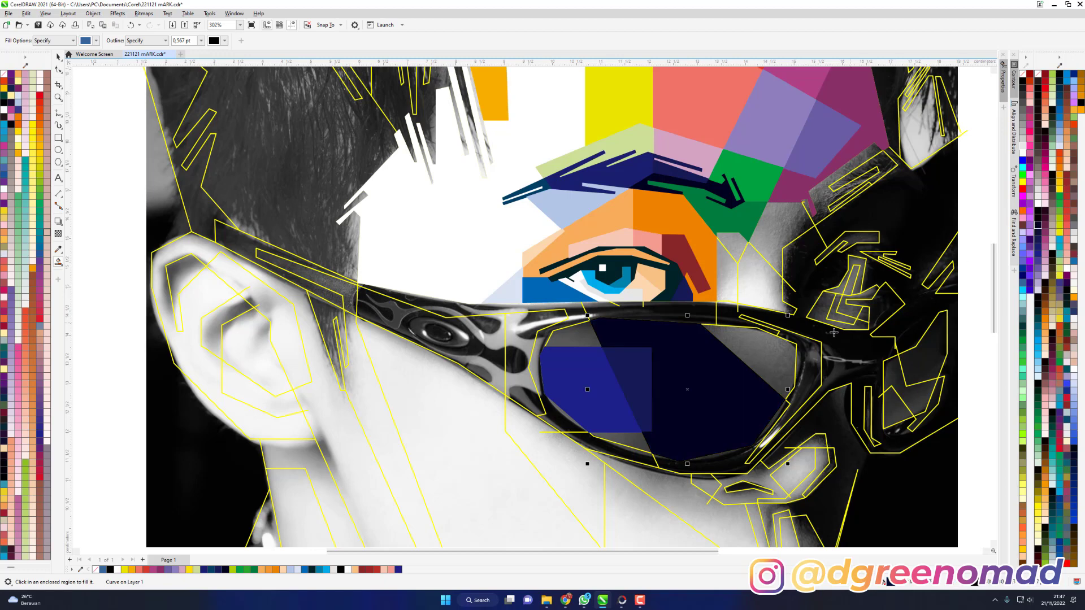
pyautogui.click(764, 351)
pyautogui.click(1045, 153)
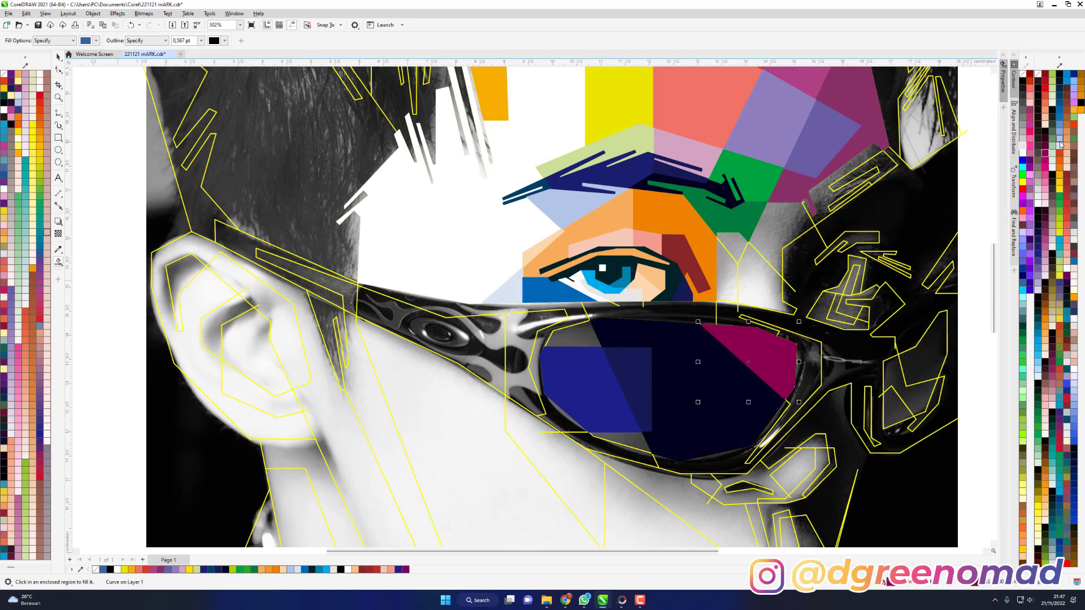
pyautogui.click(1045, 146)
# Smart-fill the two small remaining lens pieces, above and below the blue patch, with hot pink.
pyautogui.click(566, 335)
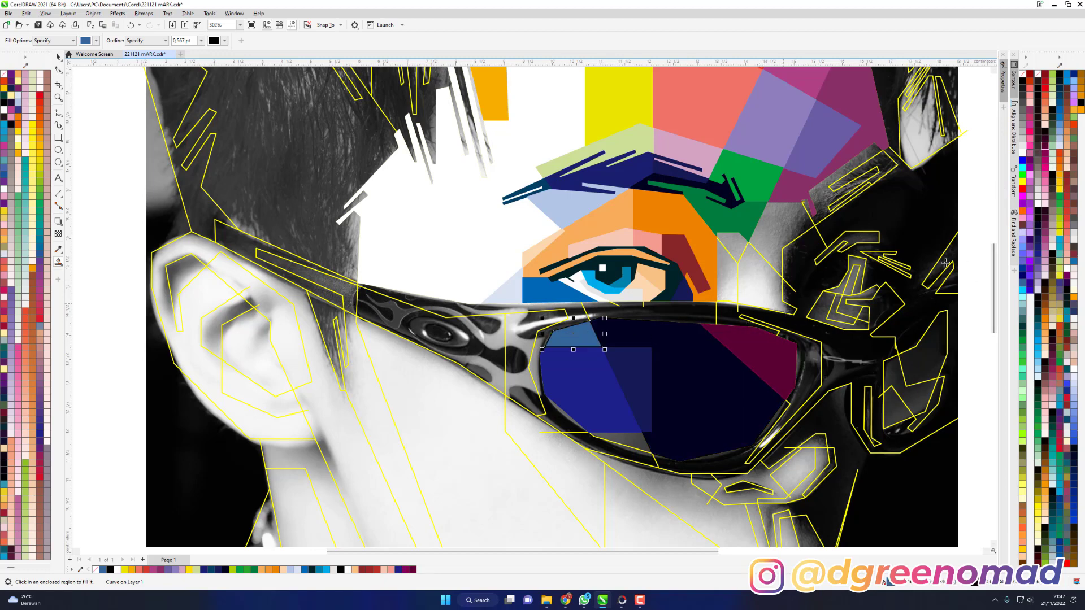
pyautogui.click(1045, 173)
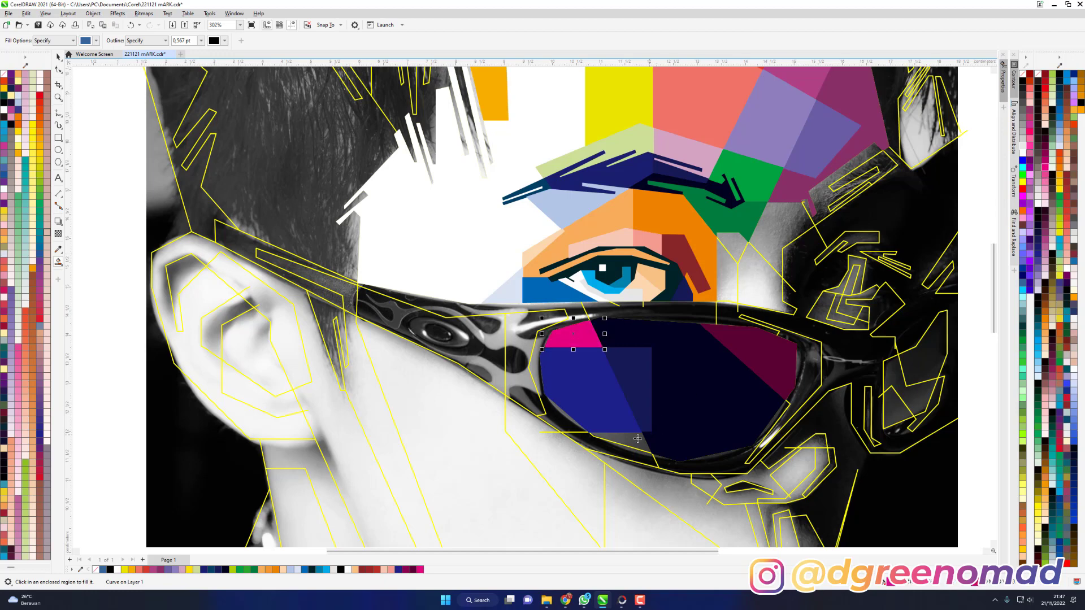
pyautogui.click(637, 439)
pyautogui.click(1046, 171)
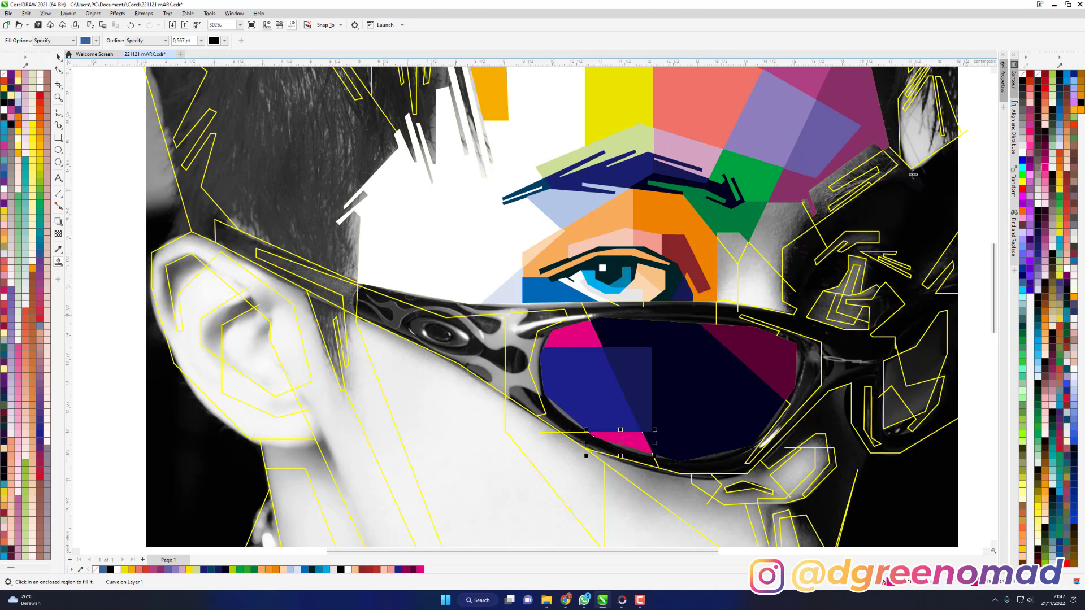
# Smart-fill the frame strip between the eye and the lens with dark plum.
pyautogui.click(622, 311)
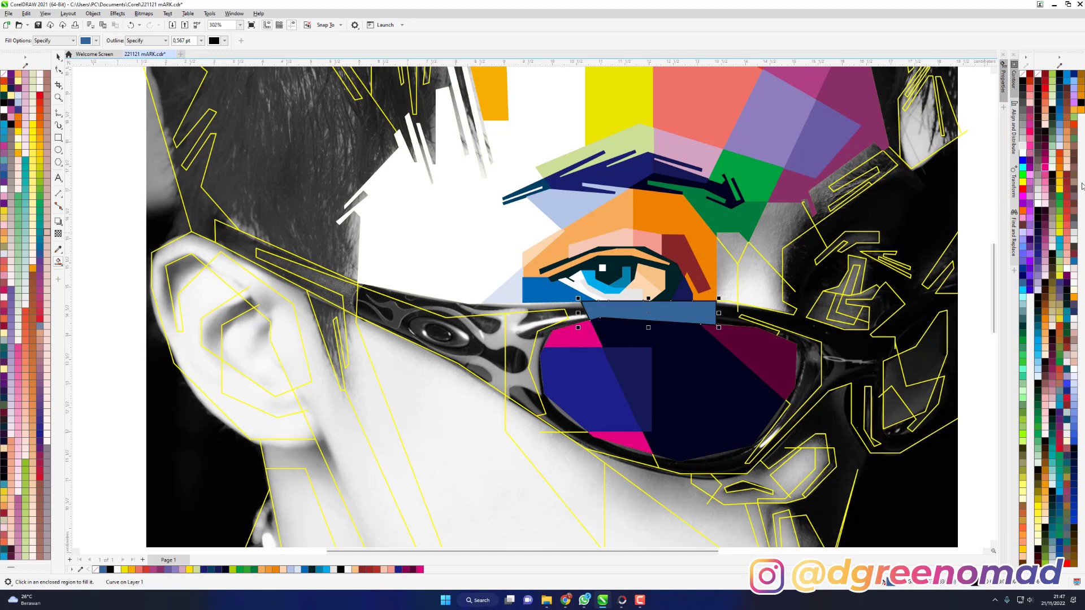
pyautogui.click(1038, 240)
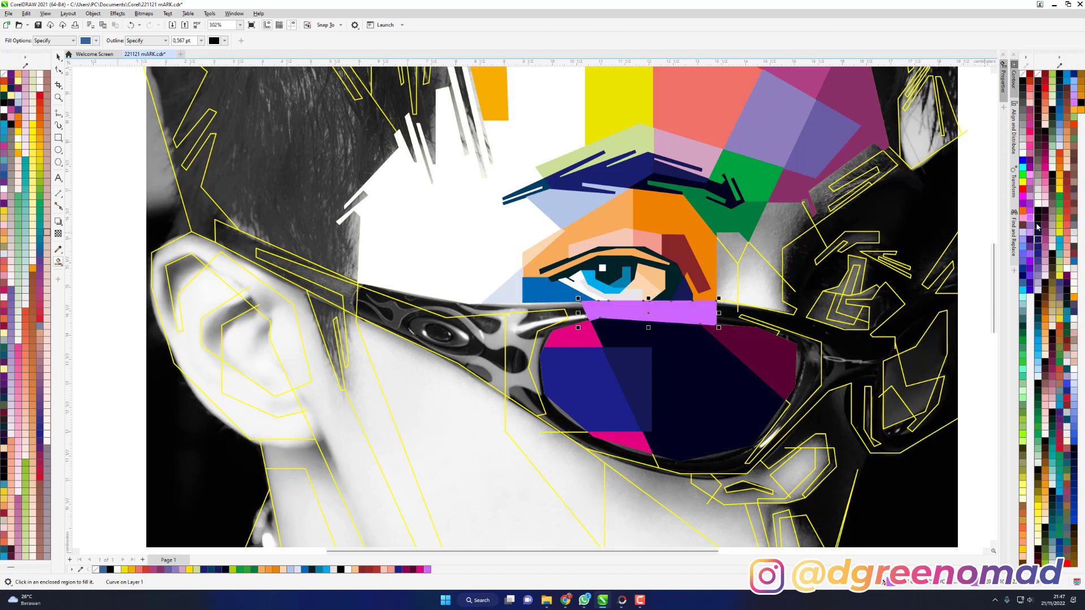
pyautogui.click(1038, 226)
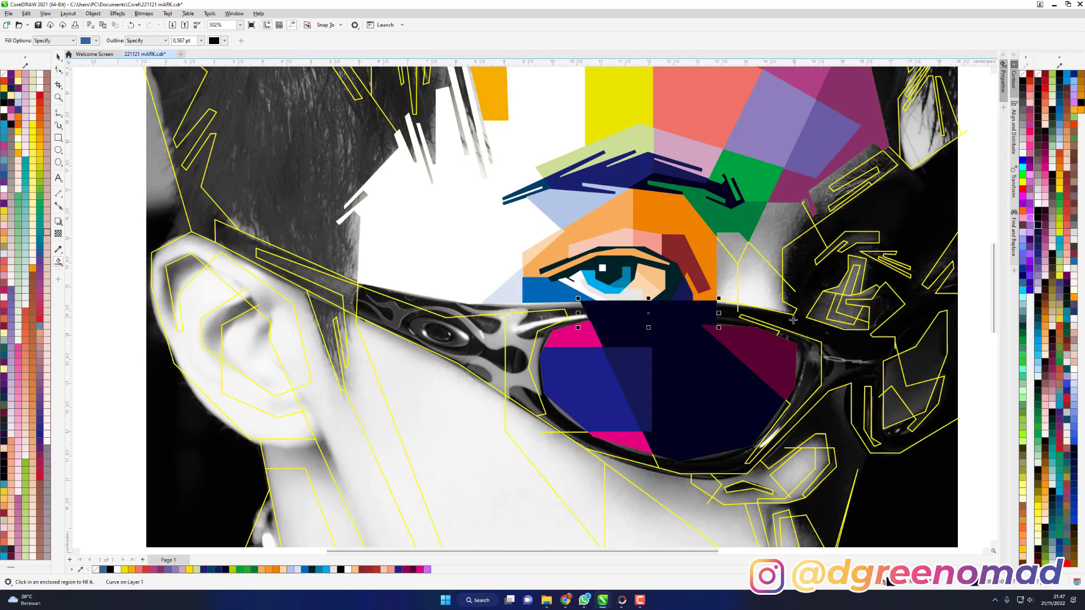
pyautogui.click(1045, 223)
# Smart-fill the large area around the nose side of the sunglasses with black and the band curving around the lens with dark navy blue.
pyautogui.click(732, 322)
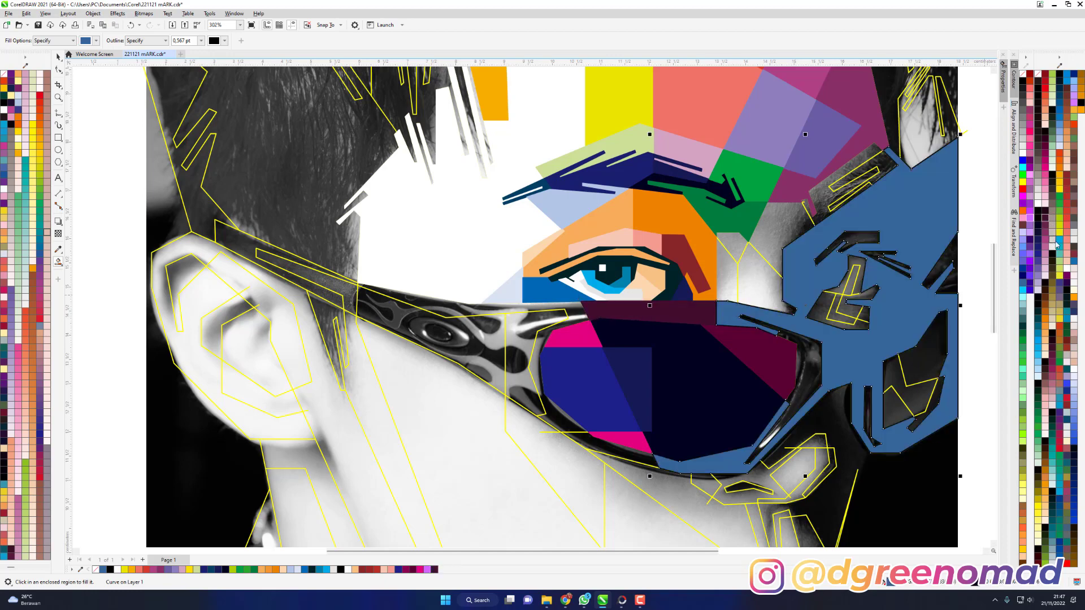
pyautogui.click(1038, 217)
pyautogui.click(800, 351)
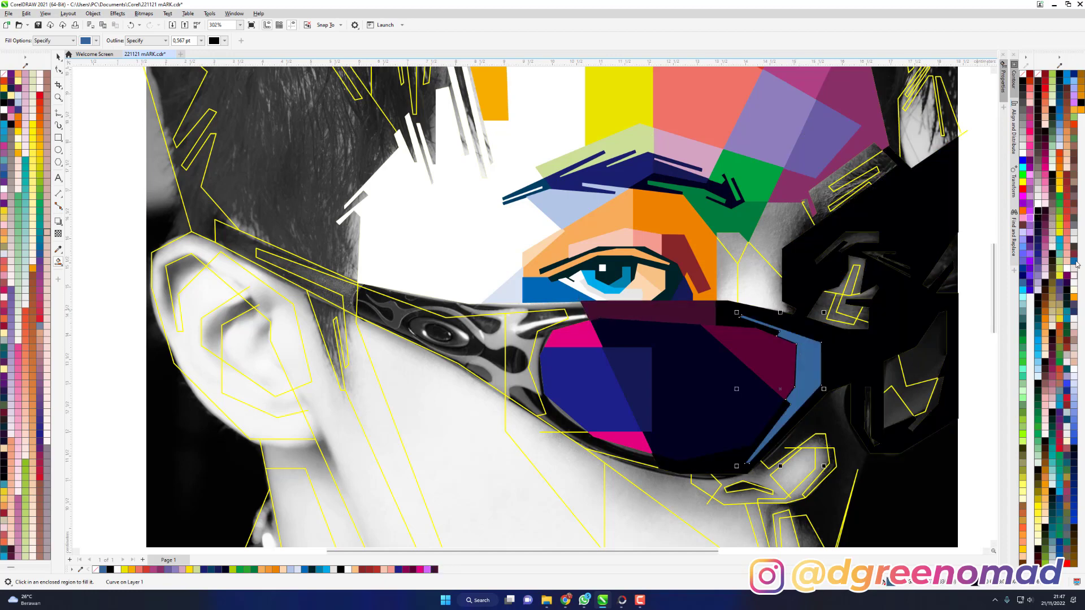
pyautogui.click(1042, 235)
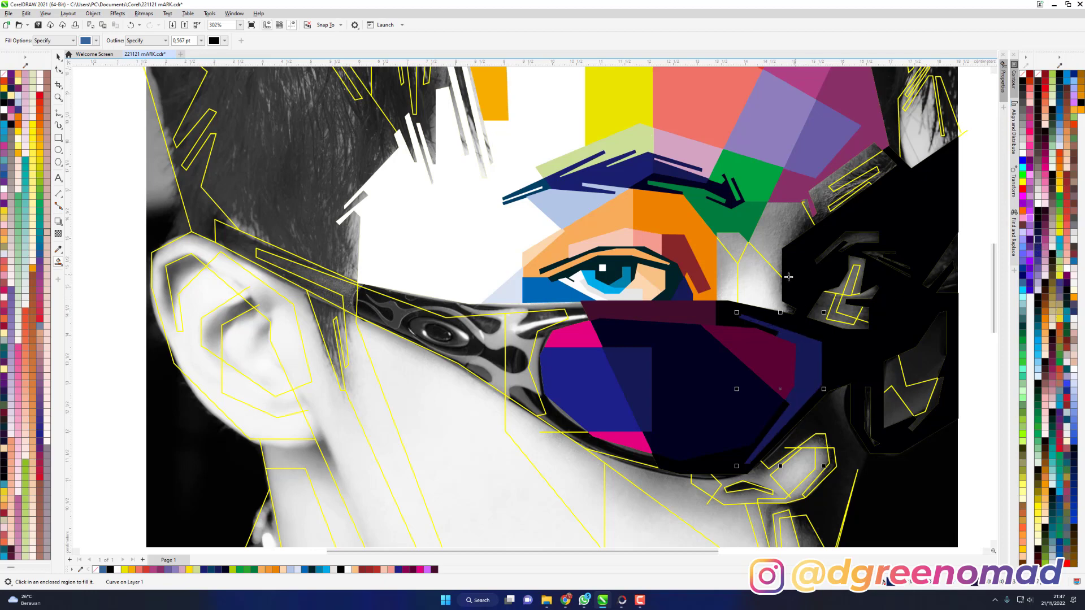
# Smart-fill the narrow strip beside the inner eye corner with light green and the small triangle above it with medium green.
pyautogui.click(718, 277)
pyautogui.click(1059, 212)
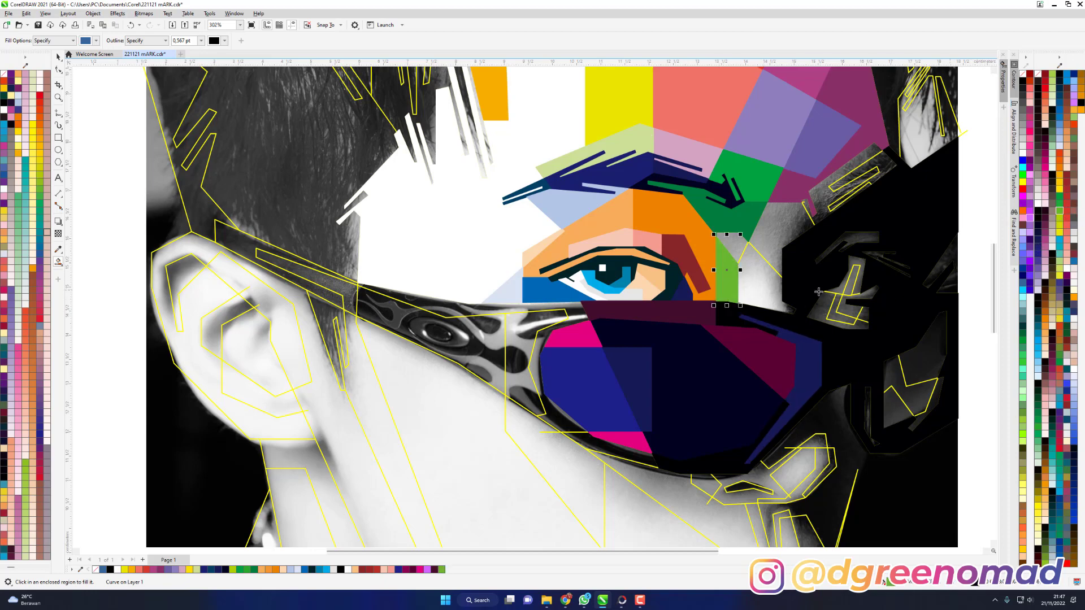
pyautogui.click(732, 238)
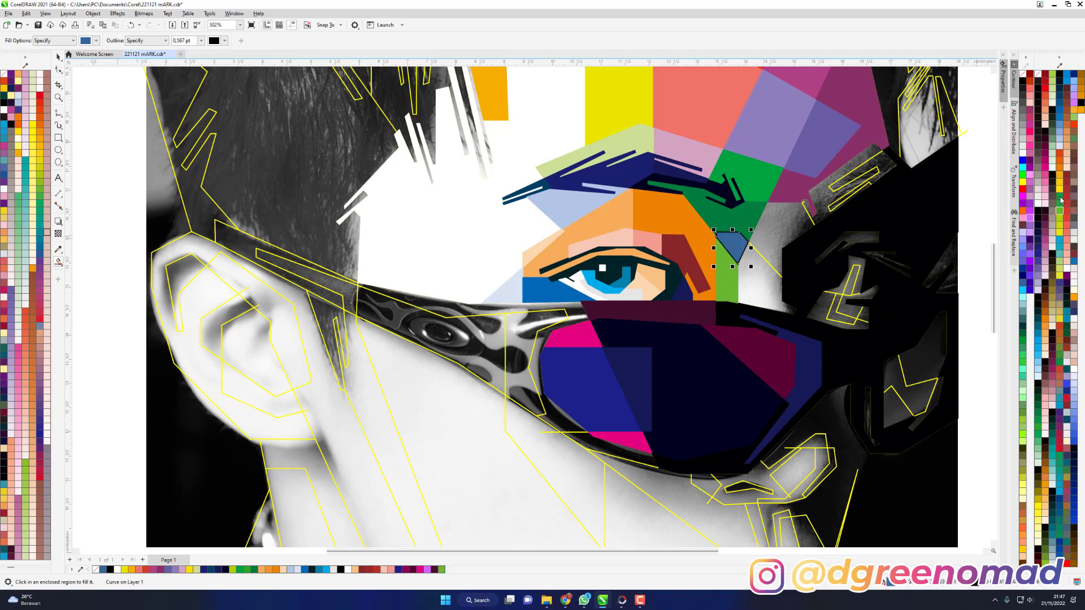
pyautogui.click(1060, 199)
# Smart-fill the lower part of the nose bridge with yellow and the part above it with yellow-orange.
pyautogui.click(767, 287)
pyautogui.click(1060, 192)
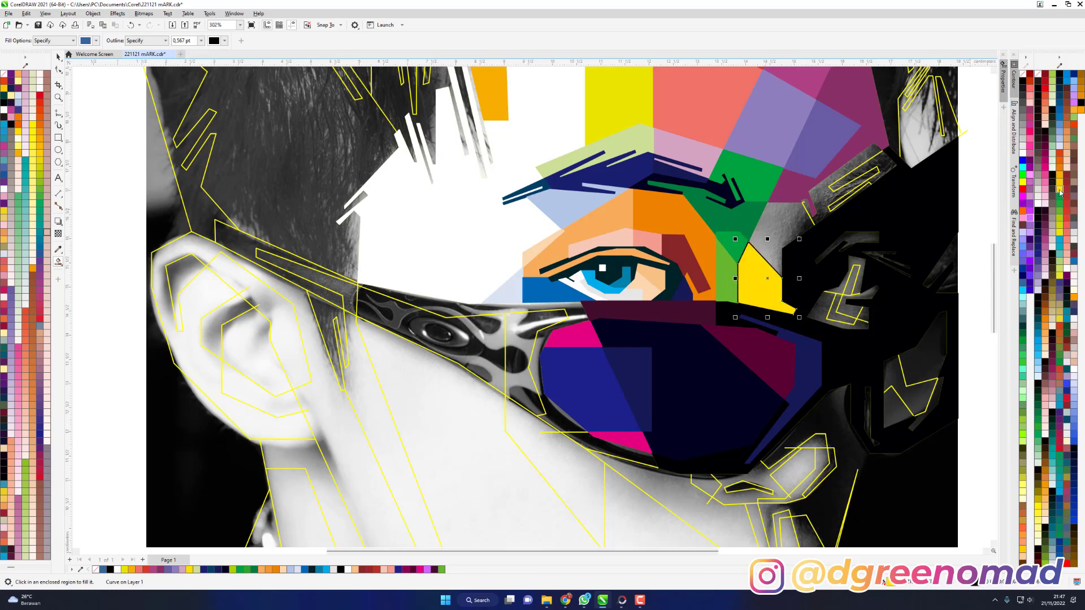
pyautogui.click(793, 229)
pyautogui.click(1058, 180)
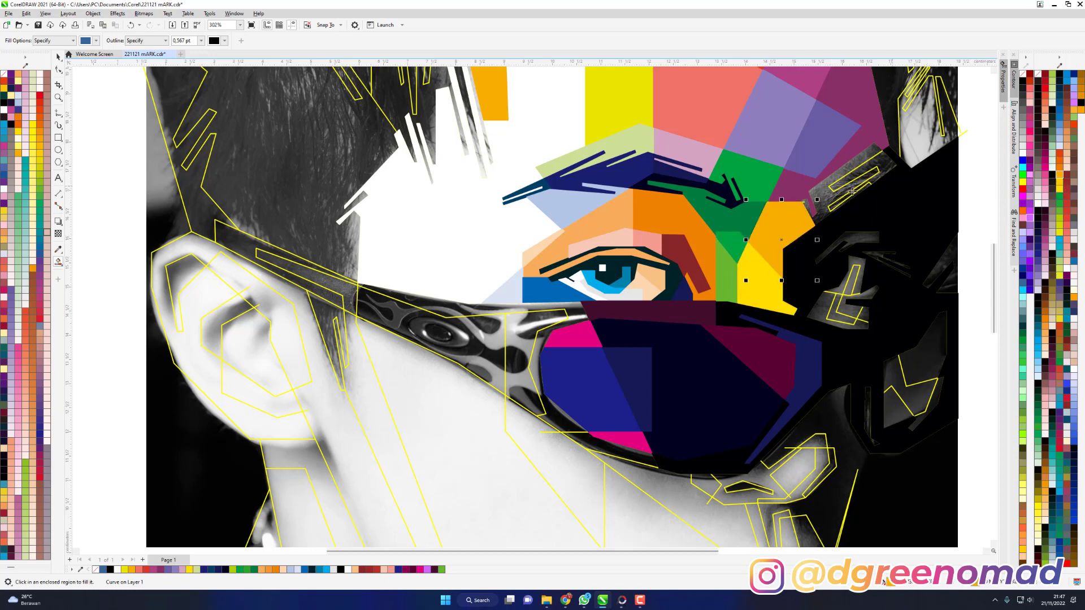
# Smart-fill the second eyebrow with near-black and the strokes inside it with dark blue.
pyautogui.click(848, 182)
pyautogui.click(1044, 139)
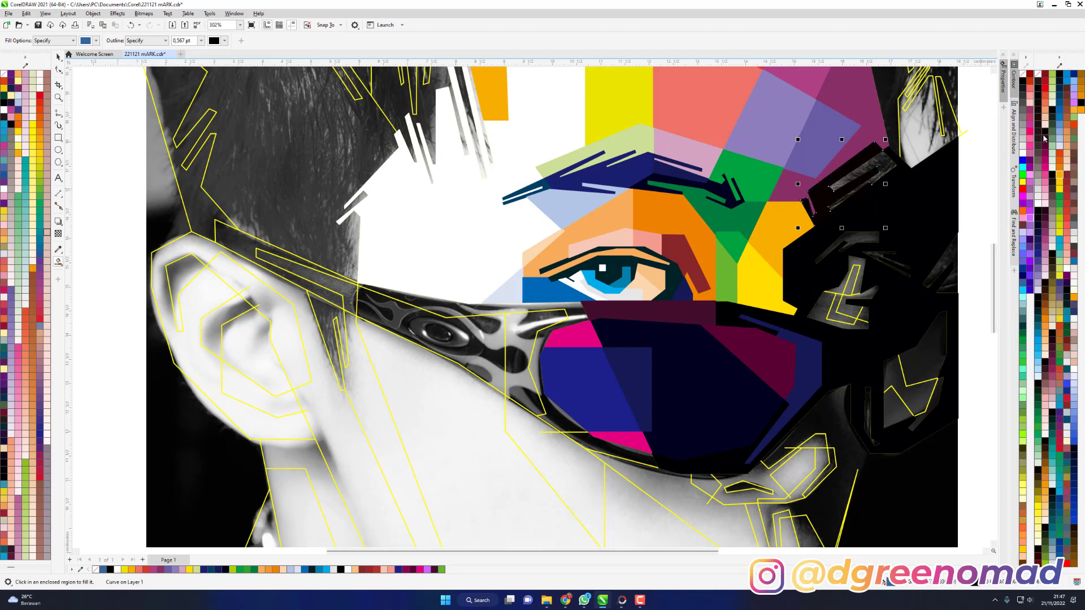
pyautogui.click(890, 158)
pyautogui.click(1045, 153)
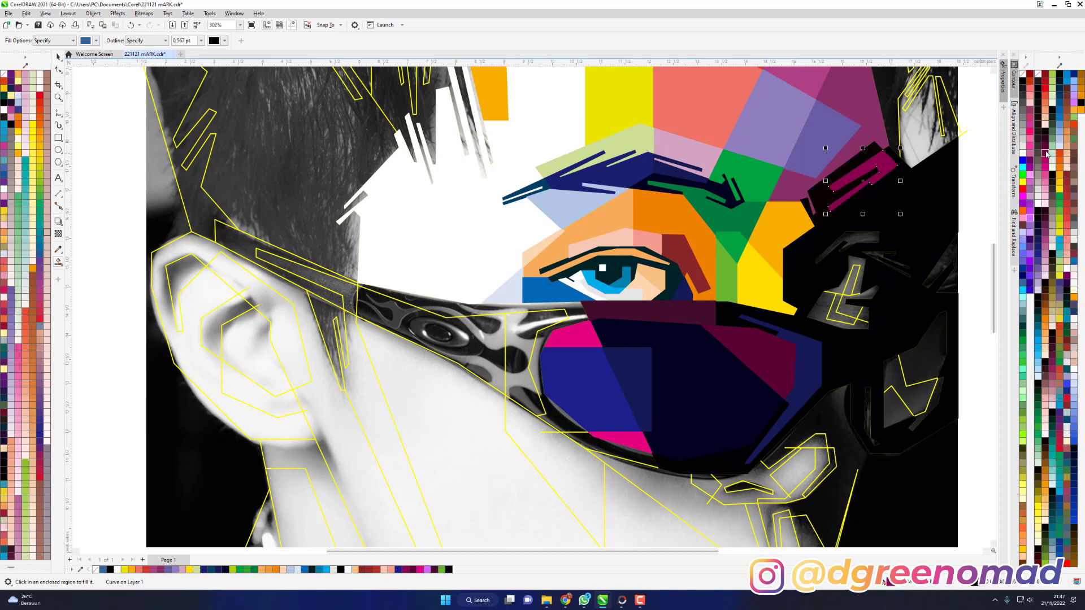
pyautogui.click(1060, 87)
# Smart-fill the hair region beside the forehead, above the second eyebrow, with very dark teal.
pyautogui.scroll(-3, 823, 203)
pyautogui.scroll(1, 823, 203)
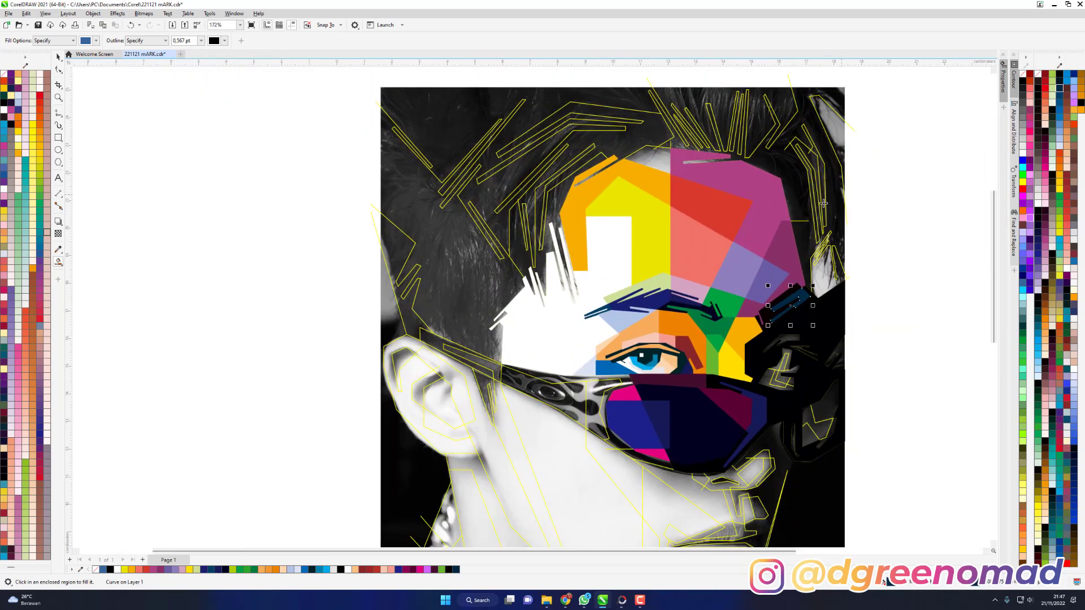
pyautogui.click(822, 188)
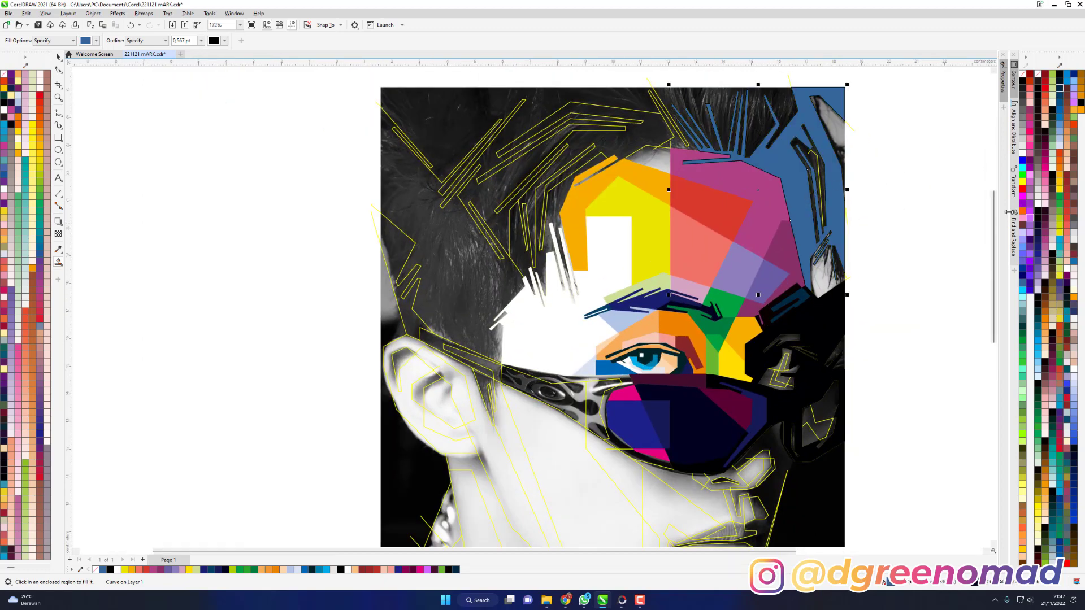
pyautogui.click(1037, 319)
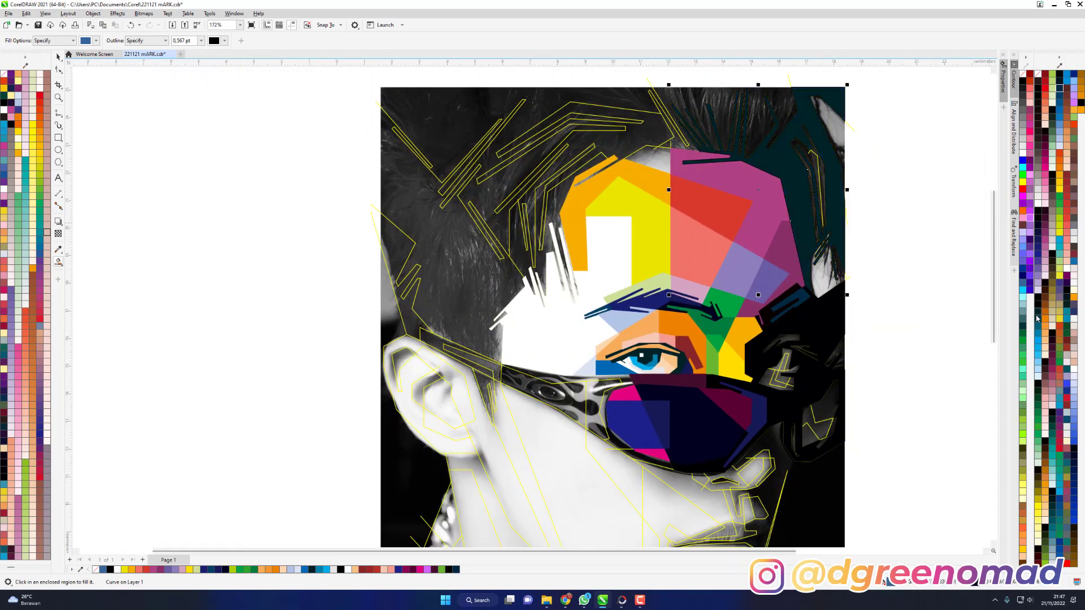
# Smart-fill the two long strands inside the dark teal hair with teal blue for the inner one and orange for the outer one.
pyautogui.click(804, 147)
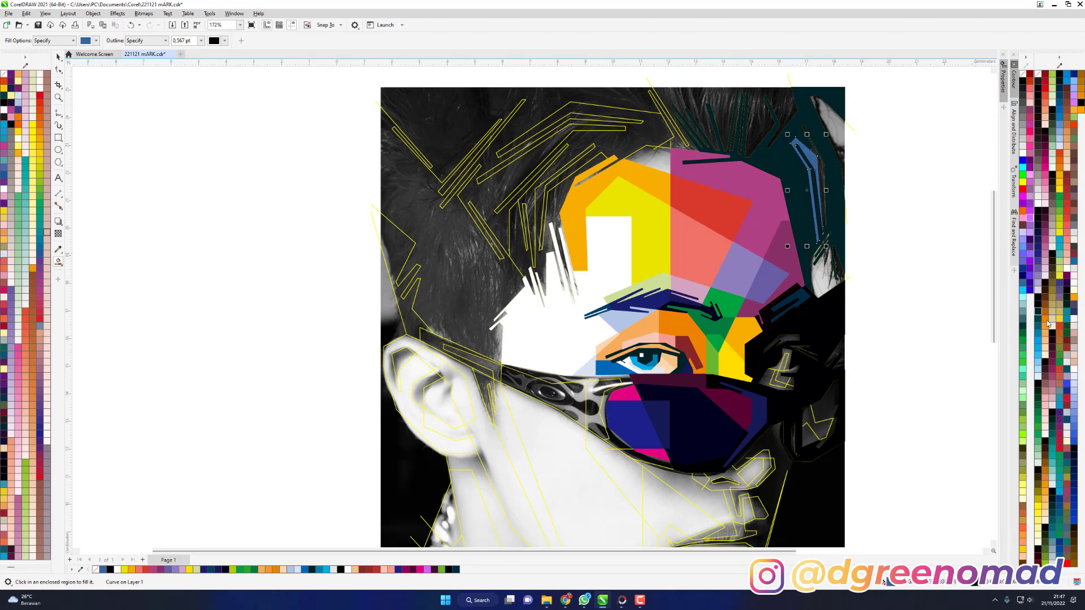
pyautogui.click(1034, 335)
pyautogui.click(819, 165)
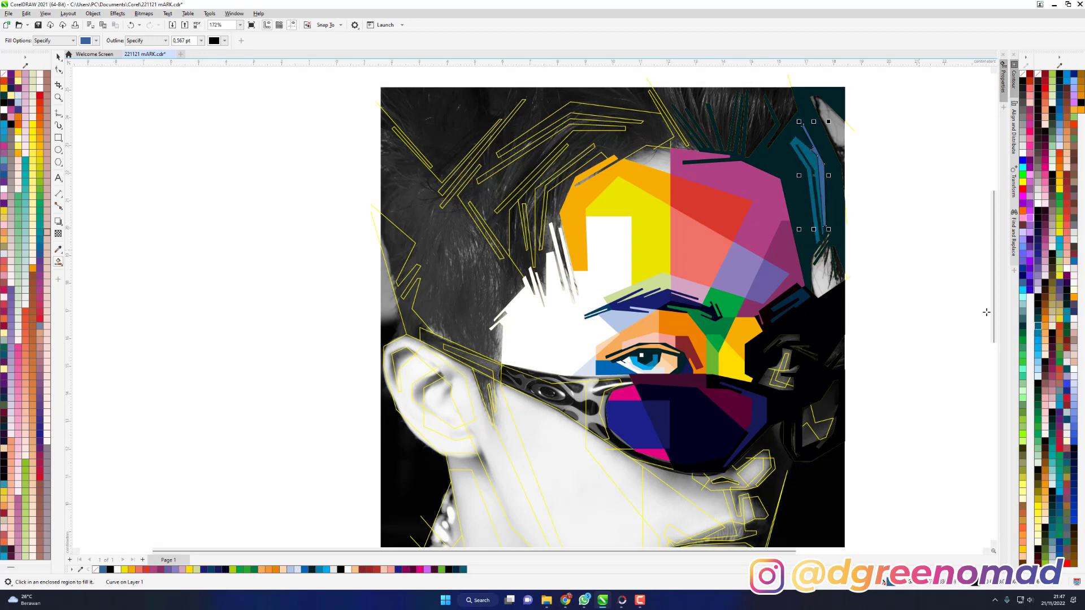
pyautogui.click(1045, 320)
# Smart-fill the two light areas at the outer edge of the dark teal hair, beside the second eyebrow and at the upper corner, with white.
pyautogui.click(831, 265)
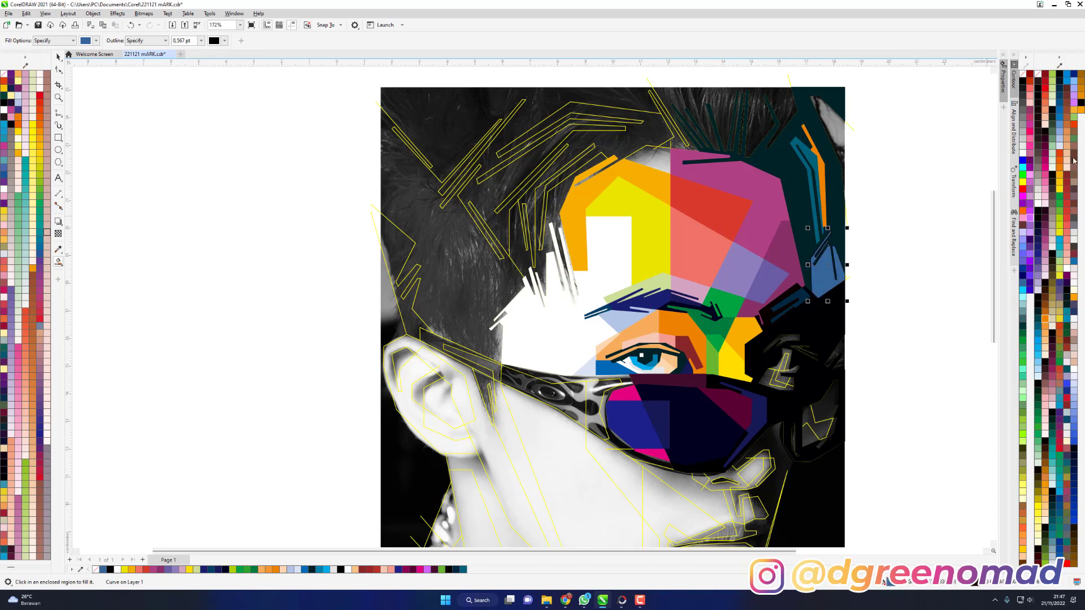
pyautogui.click(1037, 203)
pyautogui.click(834, 131)
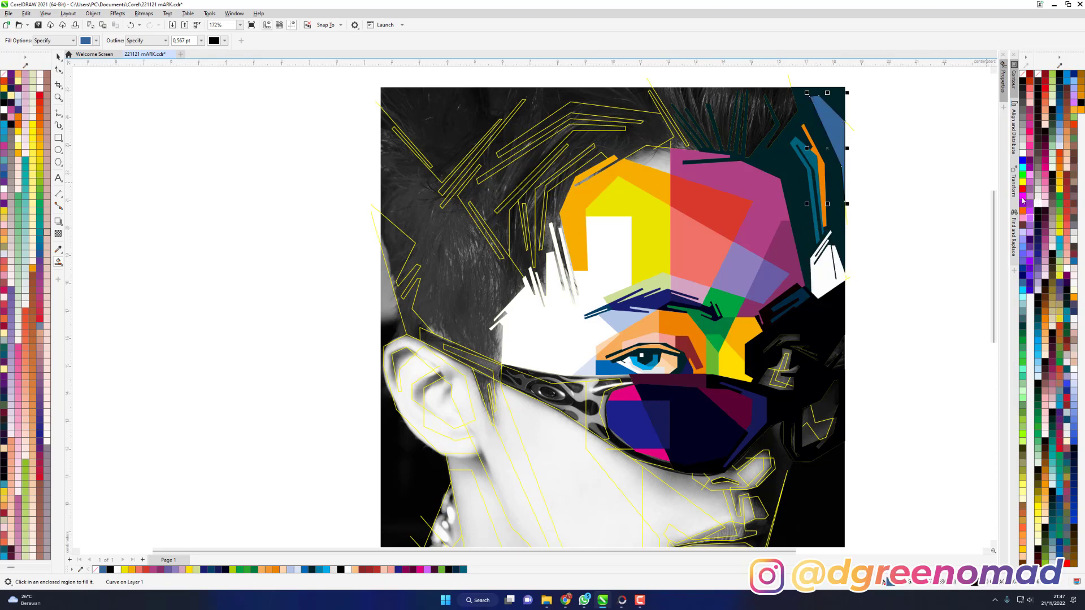
pyautogui.click(1040, 207)
# Smart-fill the spiky hair section above the forehead with dark red.
pyautogui.click(766, 110)
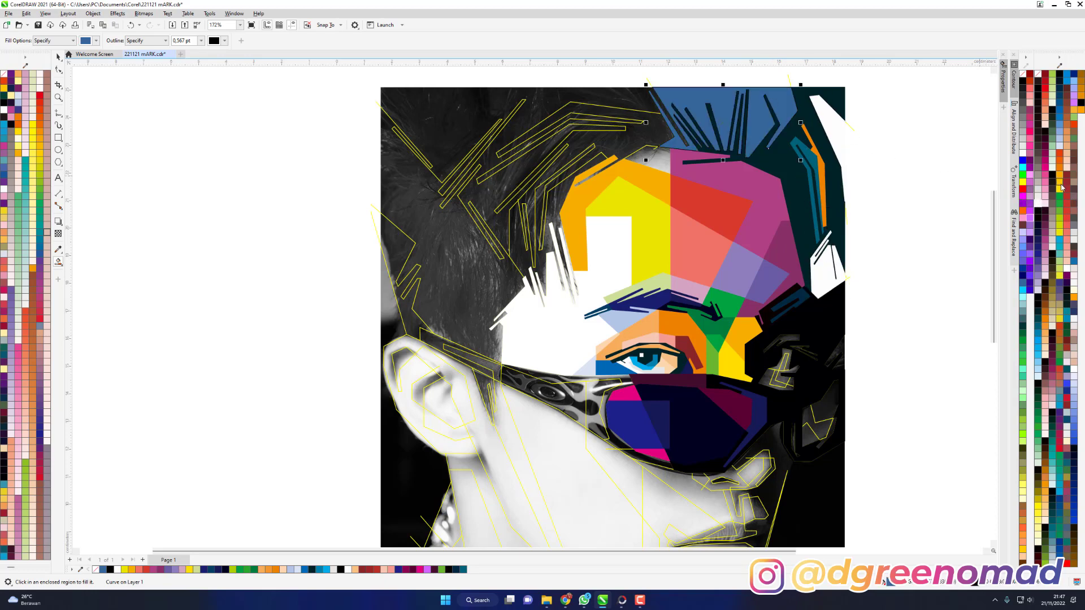
pyautogui.click(1059, 166)
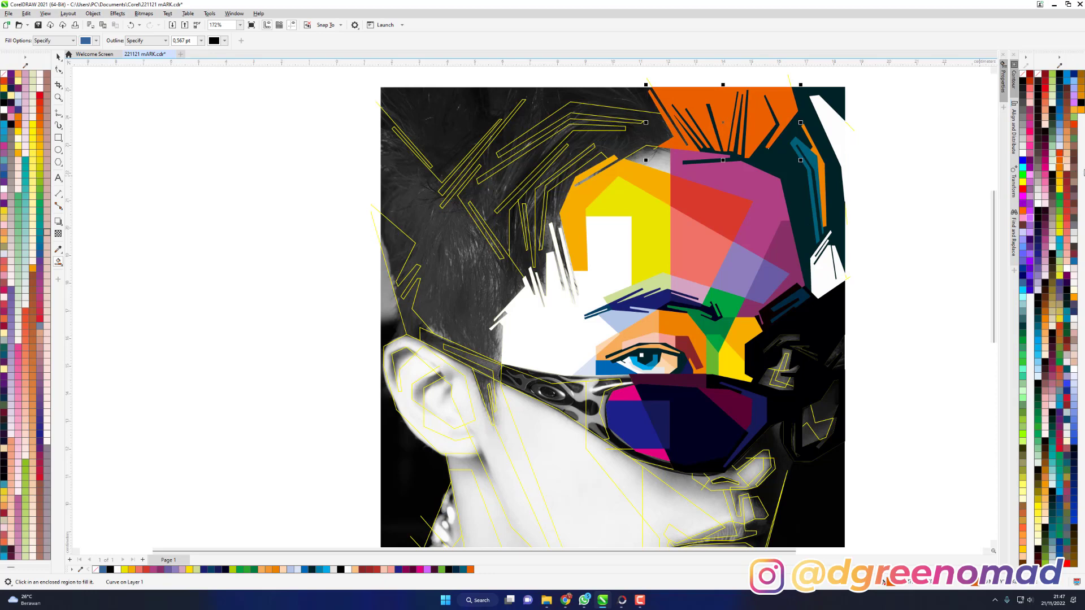
pyautogui.click(1045, 73)
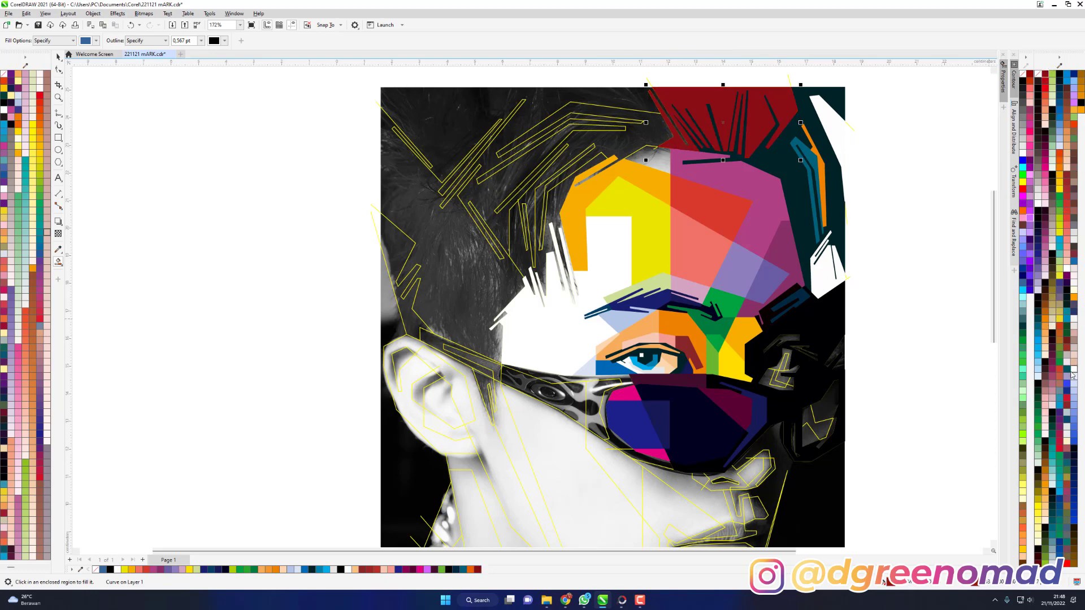
pyautogui.click(1046, 74)
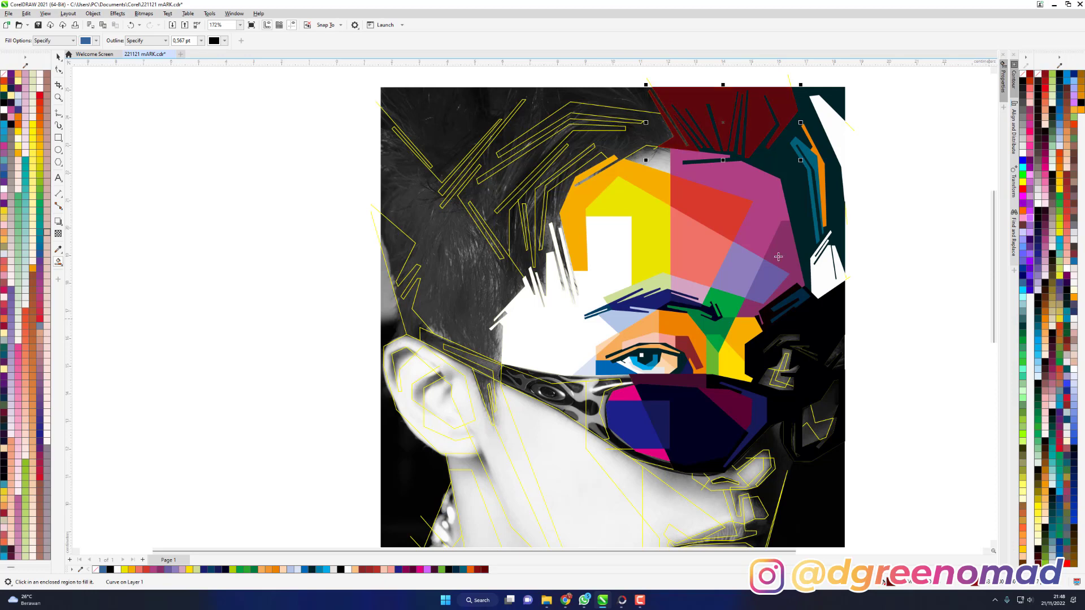
# Smart-fill the swept fringe section beside the dark red hair with deep magenta.
pyautogui.click(634, 134)
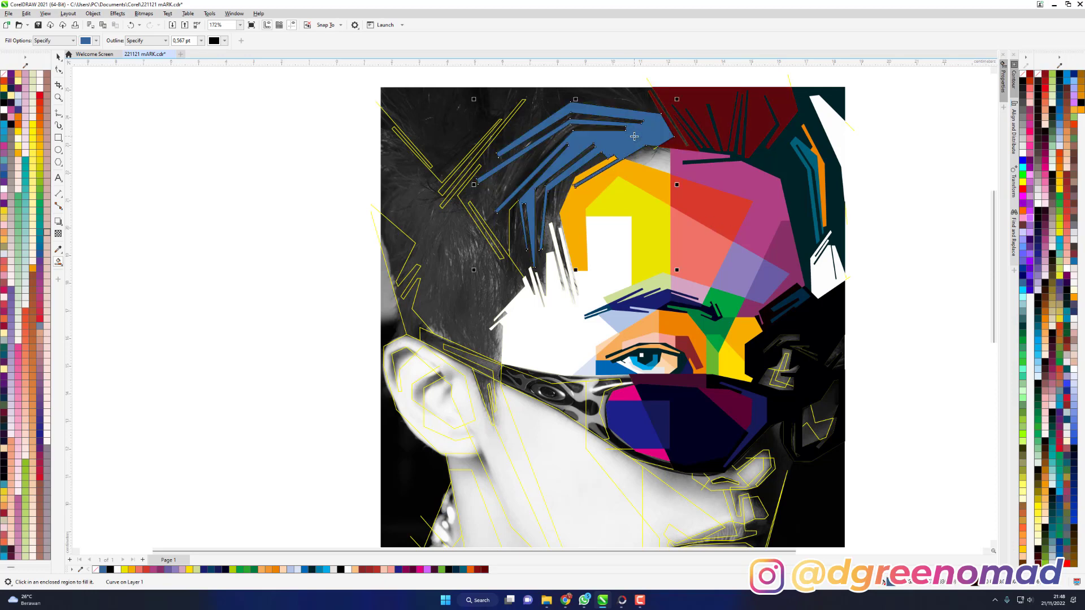
pyautogui.click(1046, 147)
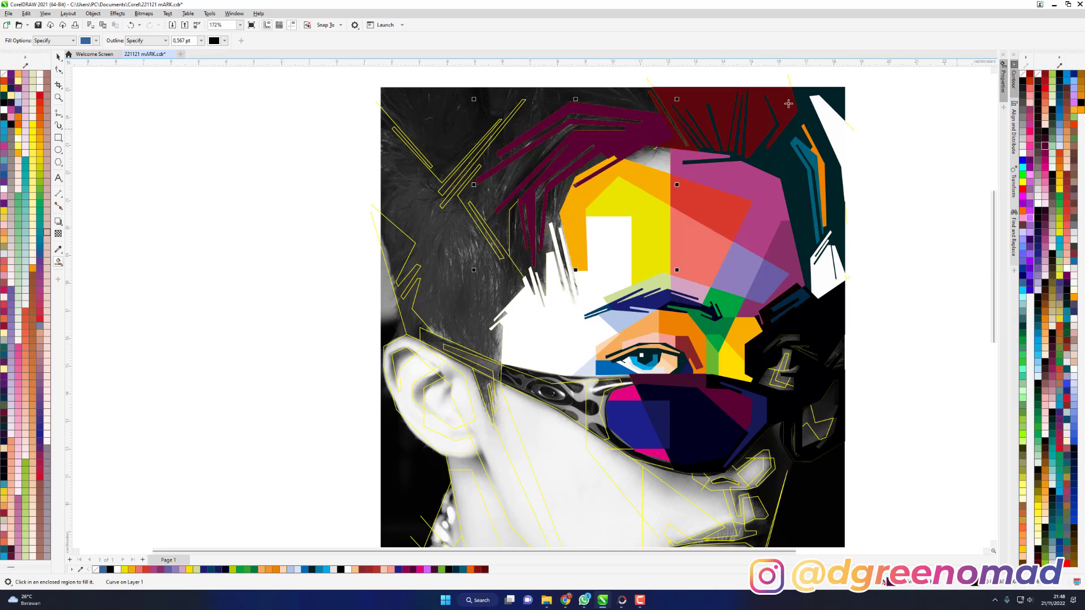
pyautogui.click(1043, 154)
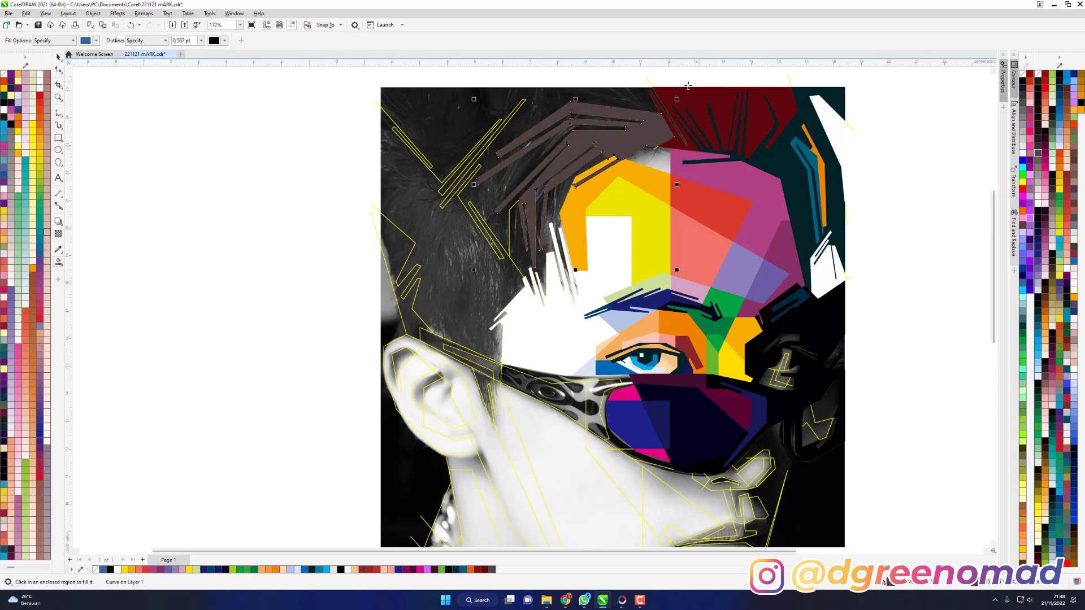
pyautogui.click(1046, 153)
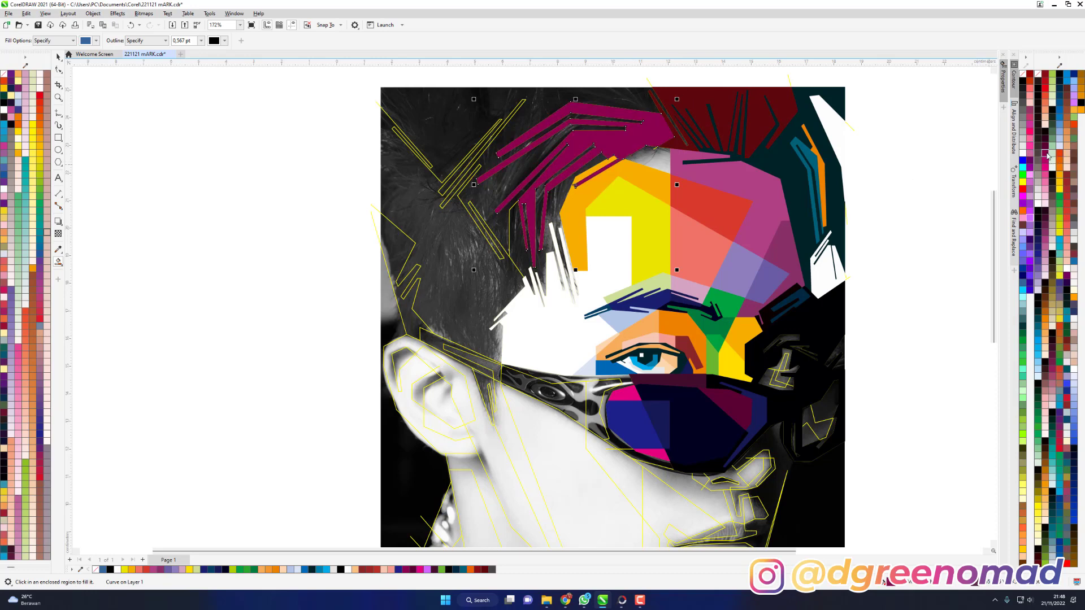
# Smart-fill the large upper hair section around the deep magenta fringe with magenta, and the small patch at the top of the forehead with light purple.
pyautogui.click(619, 97)
pyautogui.click(1045, 164)
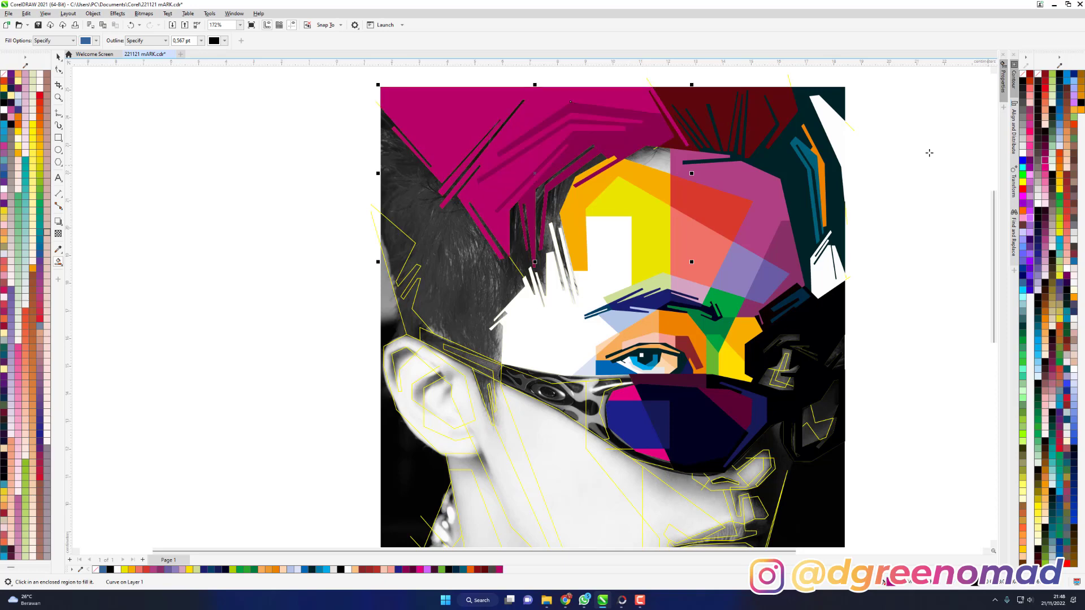
pyautogui.click(649, 162)
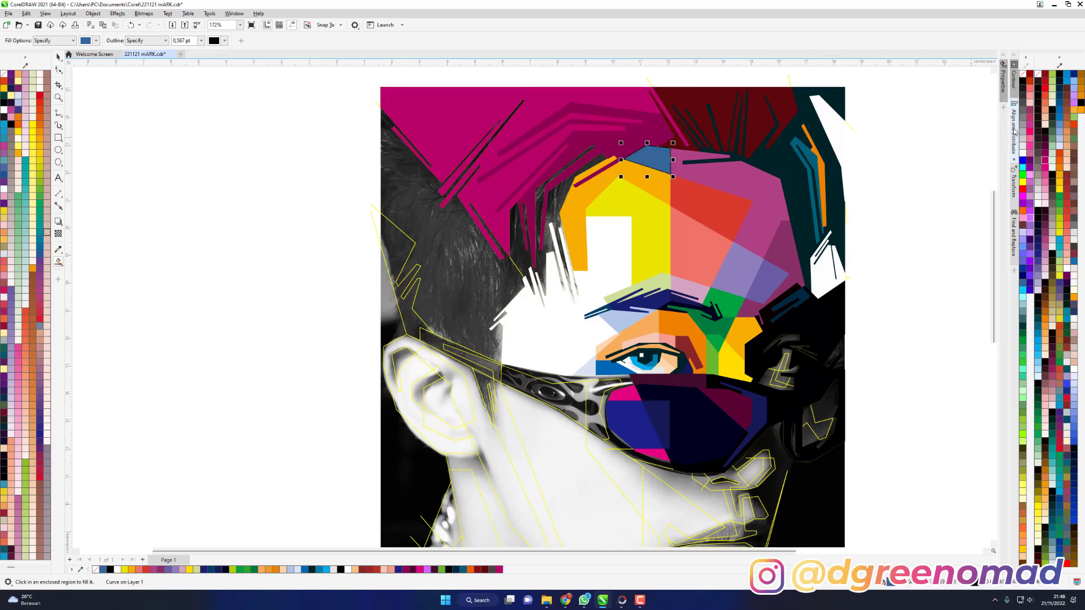
pyautogui.click(1056, 107)
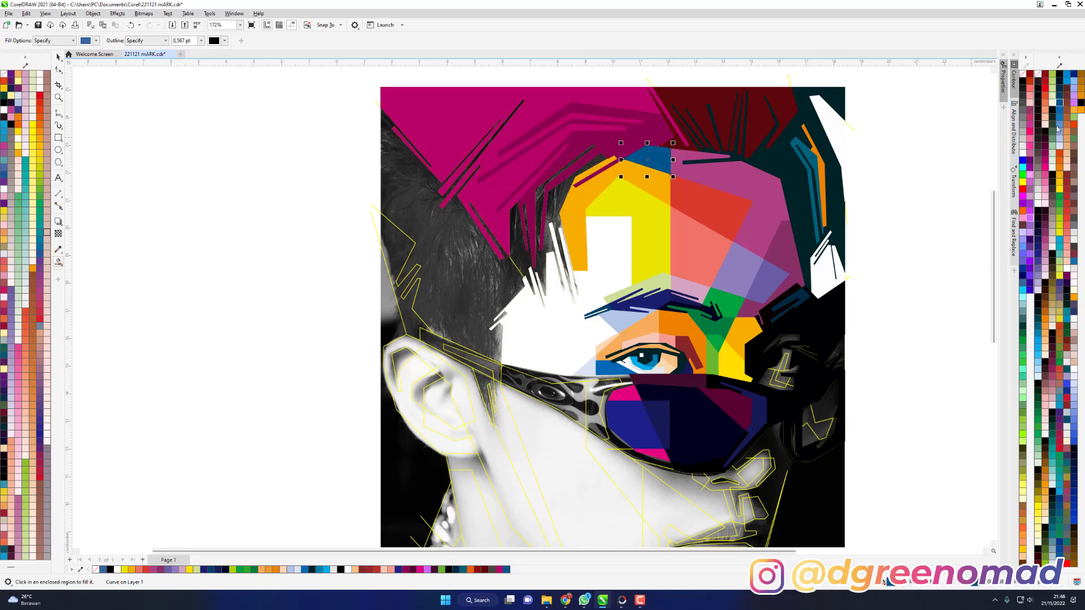
pyautogui.click(1049, 171)
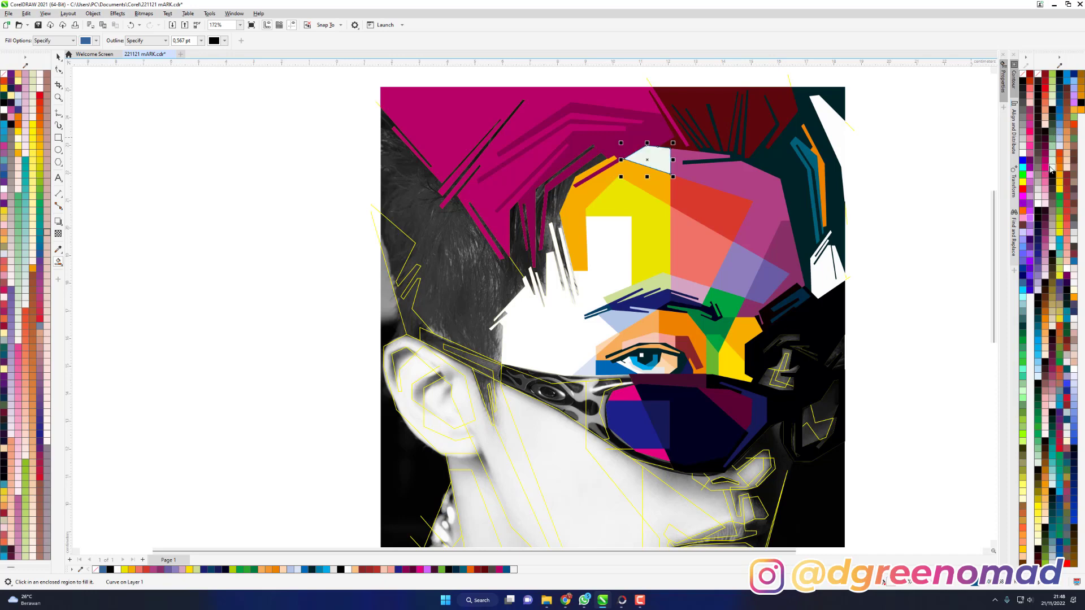
pyautogui.click(1059, 205)
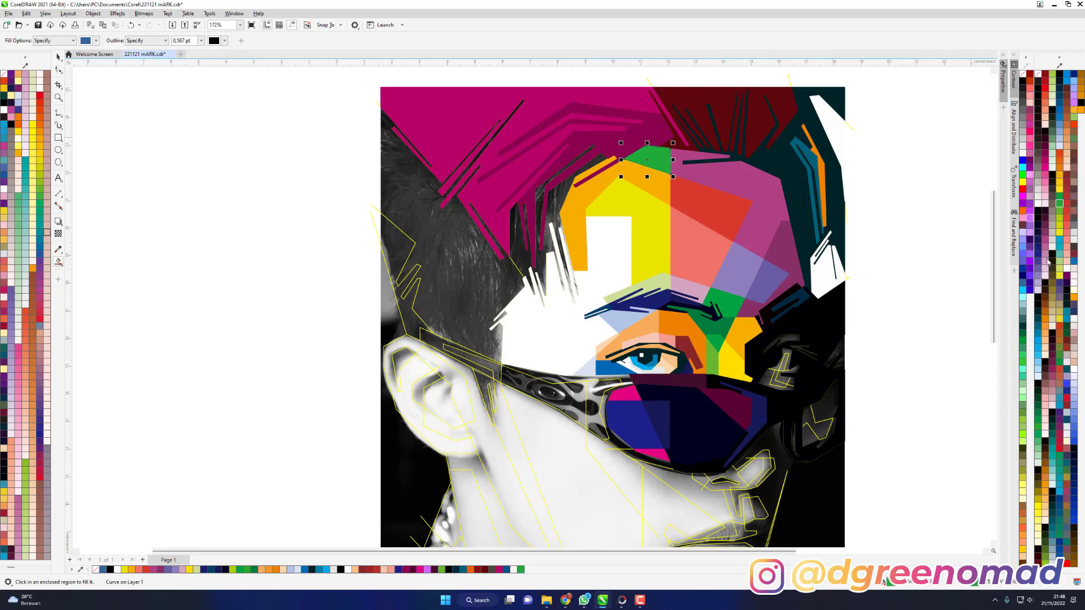
pyautogui.click(1045, 233)
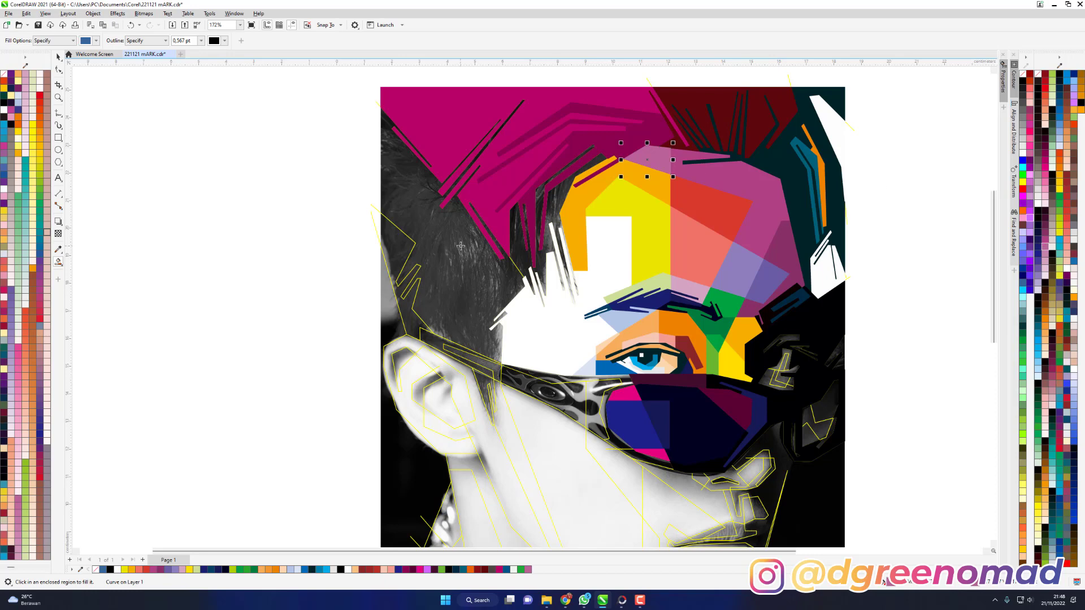
# Smart-fill the area beneath the fringe strands and the large side hair section with black, and the hair at the back edge with navy.
pyautogui.click(523, 260)
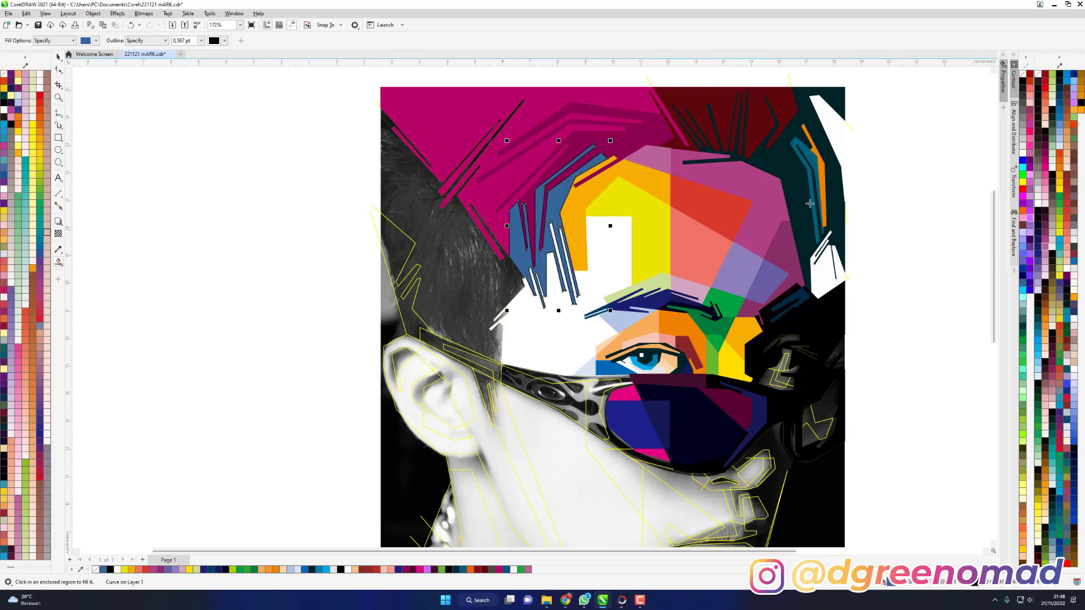
pyautogui.click(1038, 226)
pyautogui.click(468, 247)
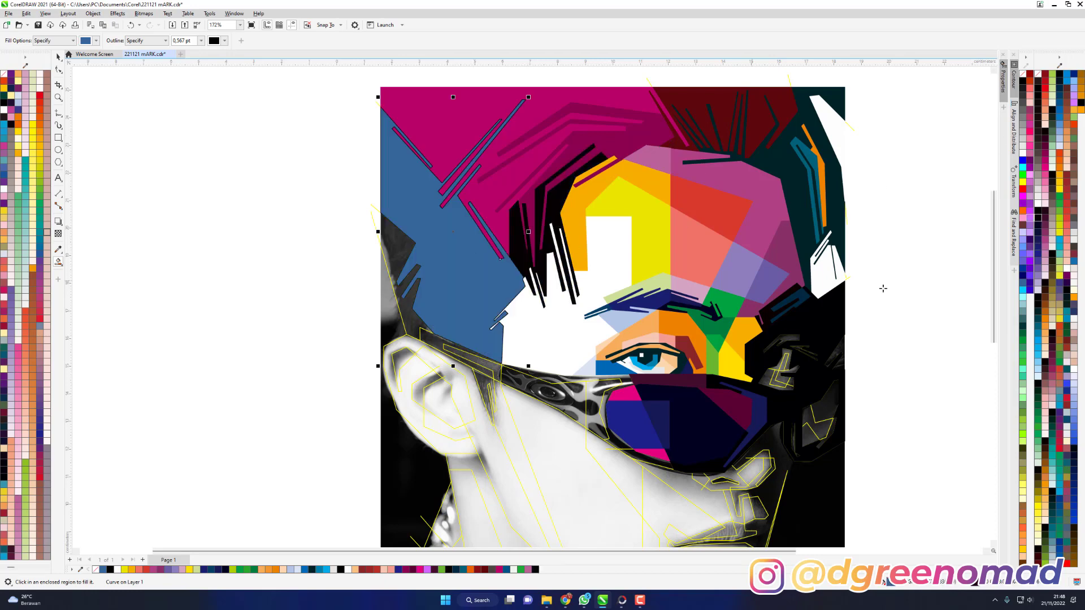
pyautogui.click(1038, 222)
pyautogui.click(400, 244)
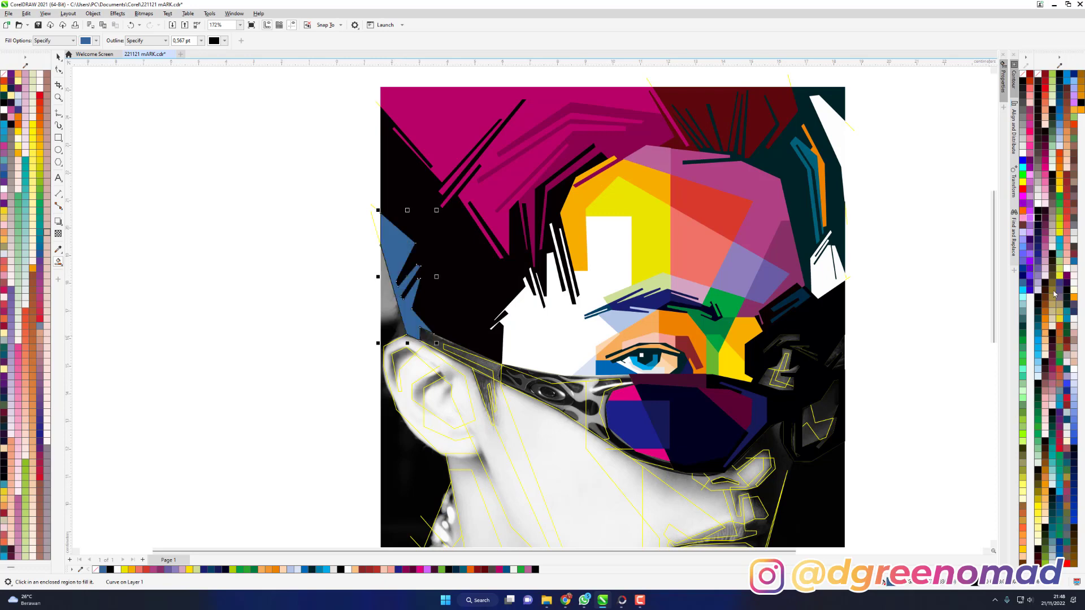
pyautogui.click(1038, 240)
# Smart-fill the large cheek area below the sunglasses with white.
pyautogui.scroll(-3, 661, 280)
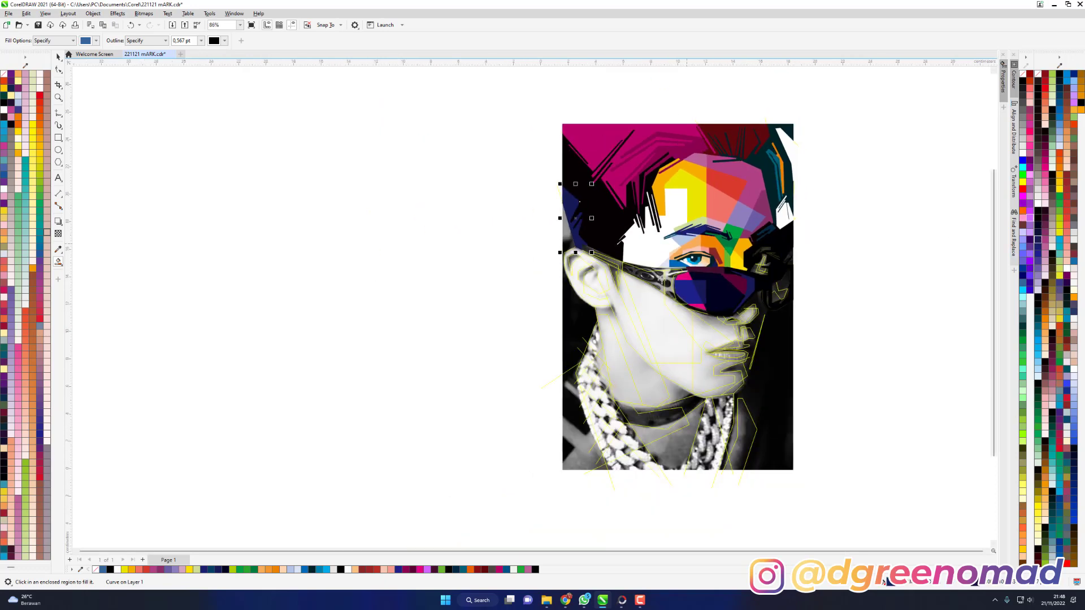
pyautogui.scroll(2, 716, 308)
pyautogui.scroll(1, 716, 308)
pyautogui.click(681, 326)
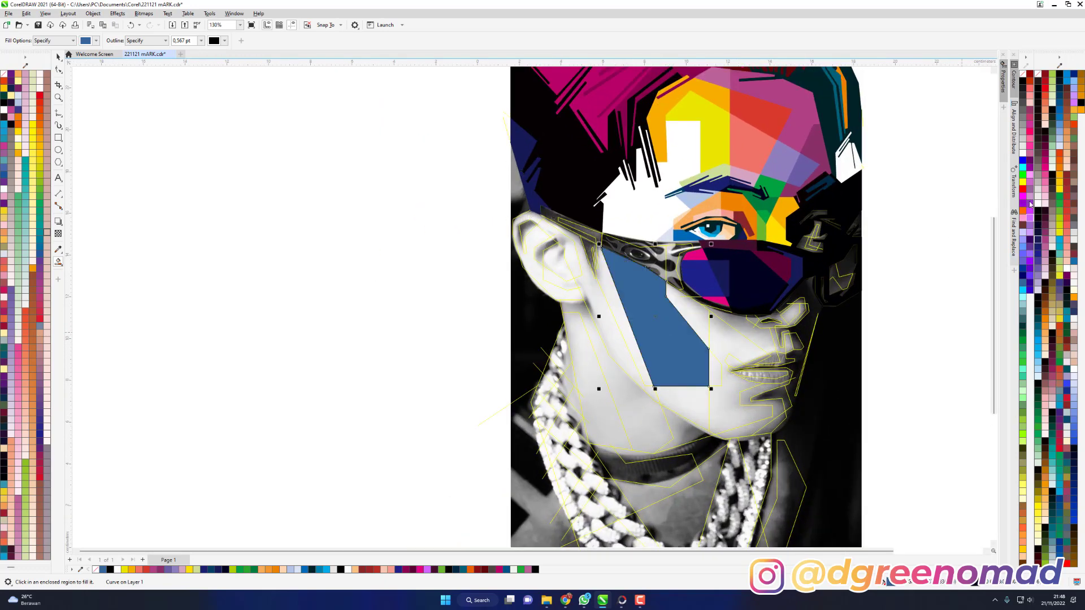
pyautogui.click(1023, 156)
# Smart-fill the sunglasses frame beside the lens with light green, its edge strip with yellow, and the front part of the temple arm with green.
pyautogui.click(674, 257)
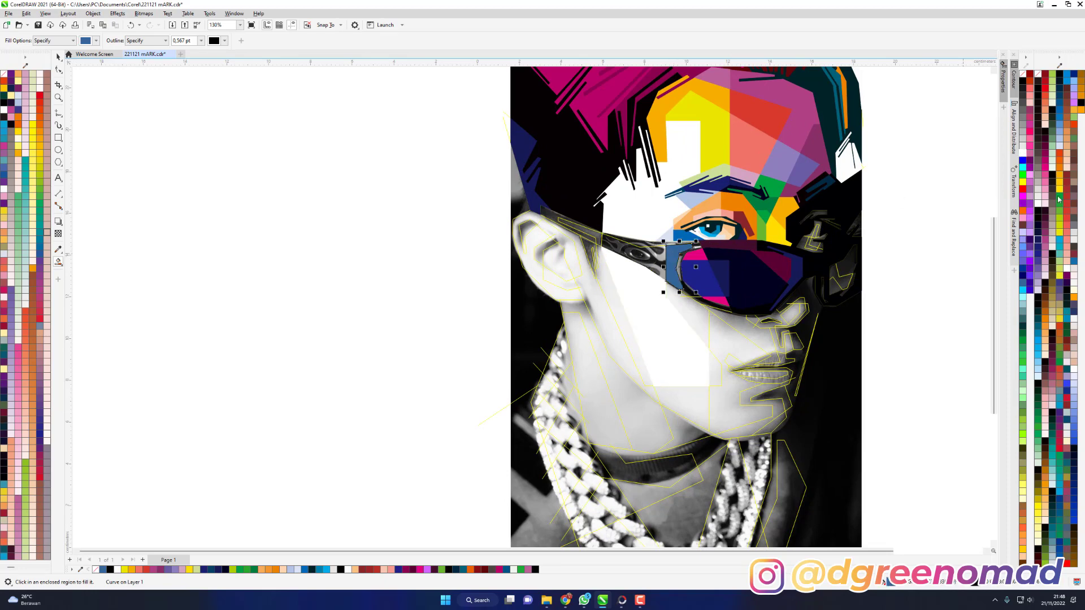
pyautogui.click(1059, 211)
pyautogui.scroll(2, 670, 249)
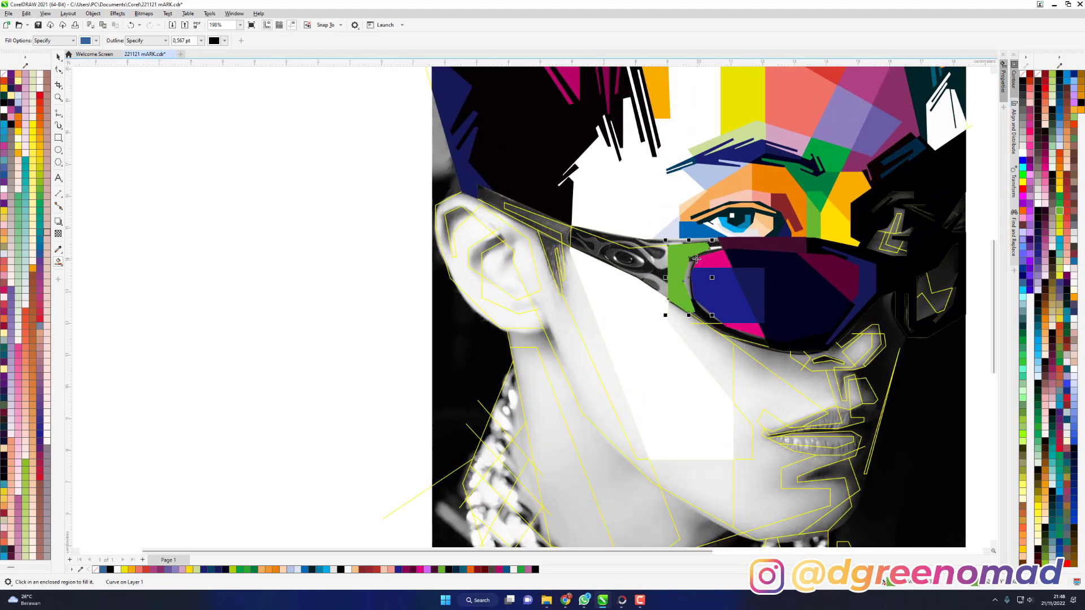
pyautogui.click(670, 249)
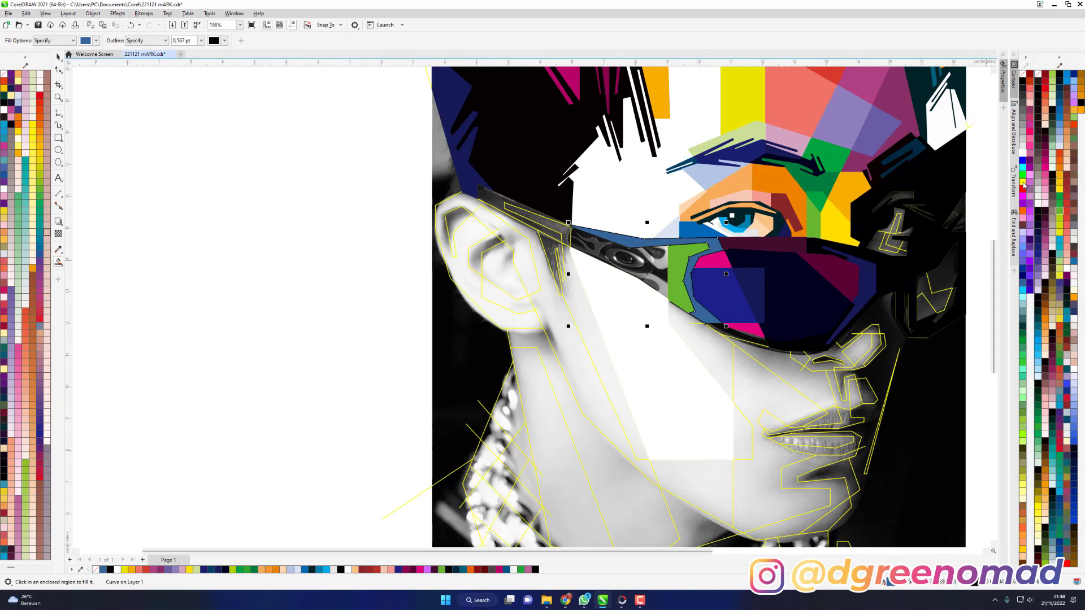
pyautogui.click(1023, 184)
pyautogui.click(666, 260)
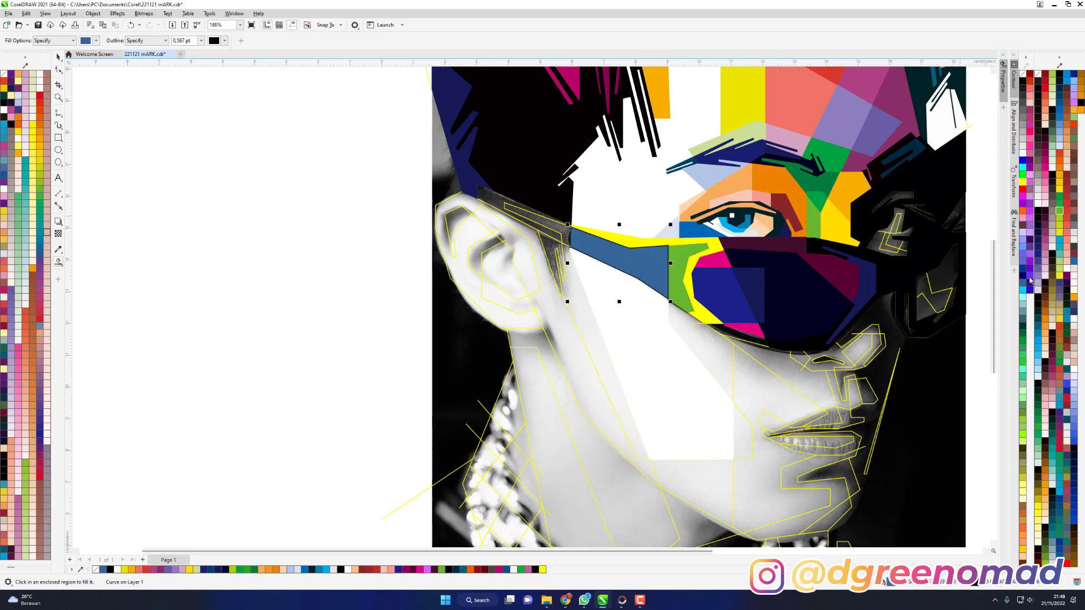
pyautogui.click(1040, 423)
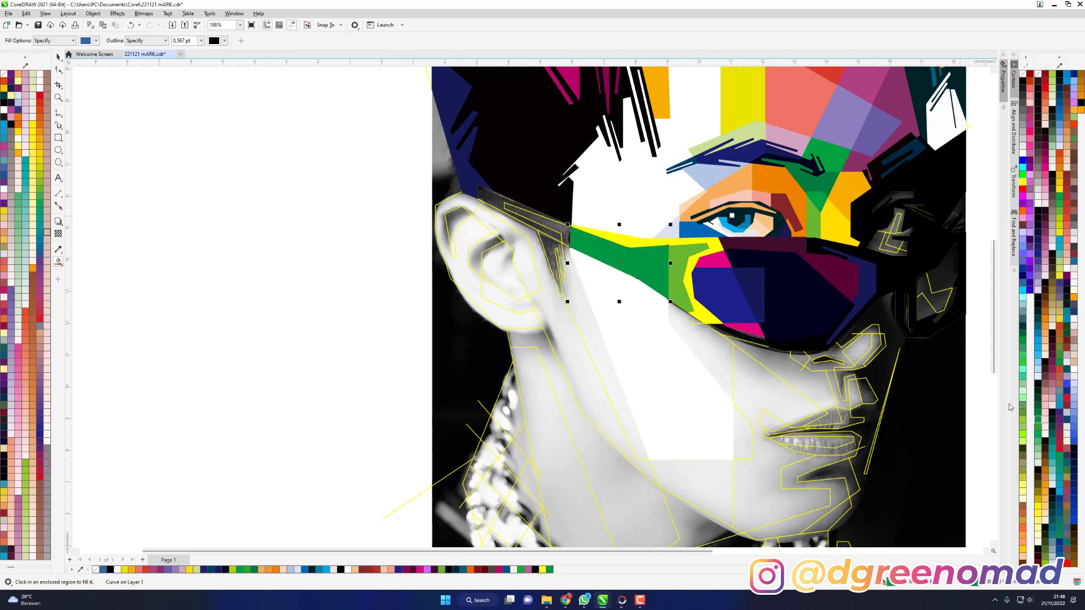
# Smart-fill the rear part of the temple arm above the ear, with dark green for the inner strip and teal blue around it.
pyautogui.click(562, 234)
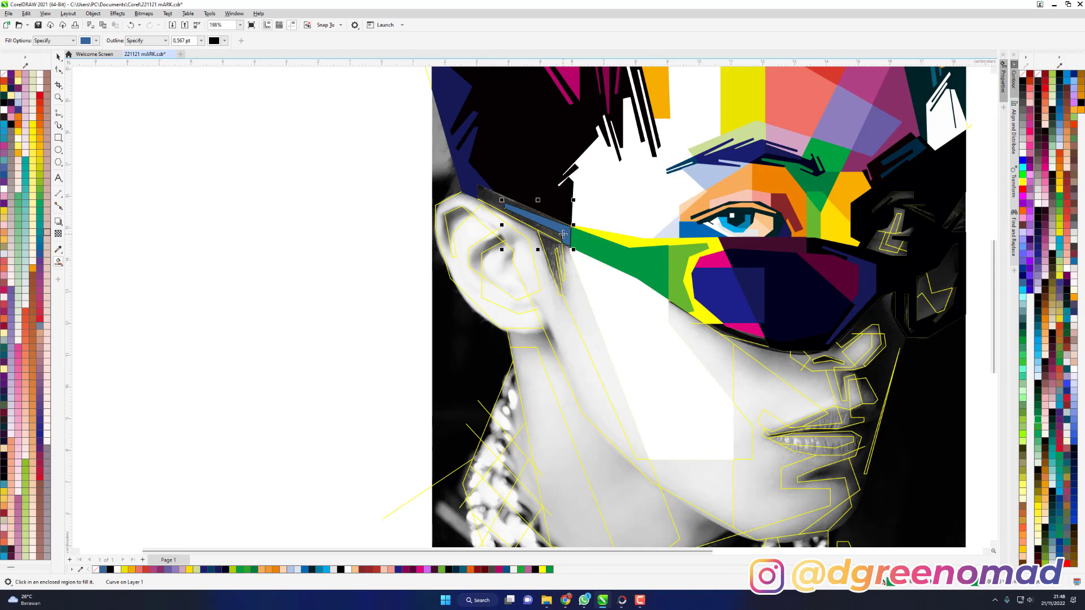
pyautogui.click(1040, 415)
pyautogui.click(487, 193)
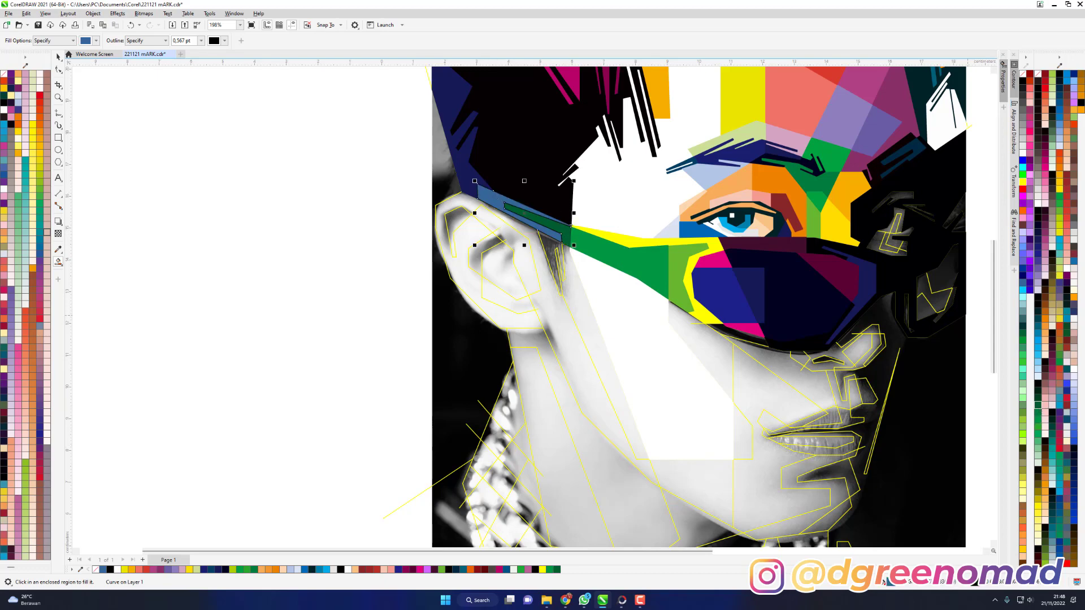
pyautogui.click(1040, 315)
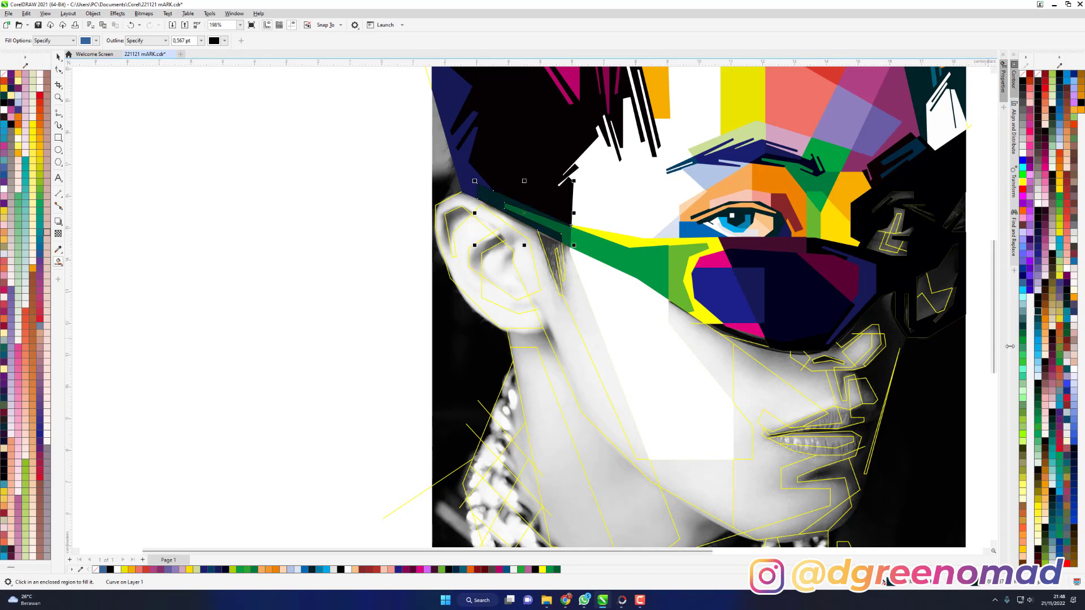
# Smart-fill the sideburn between the ear and the cheek with dark teal.
pyautogui.scroll(2, 536, 251)
pyautogui.click(555, 252)
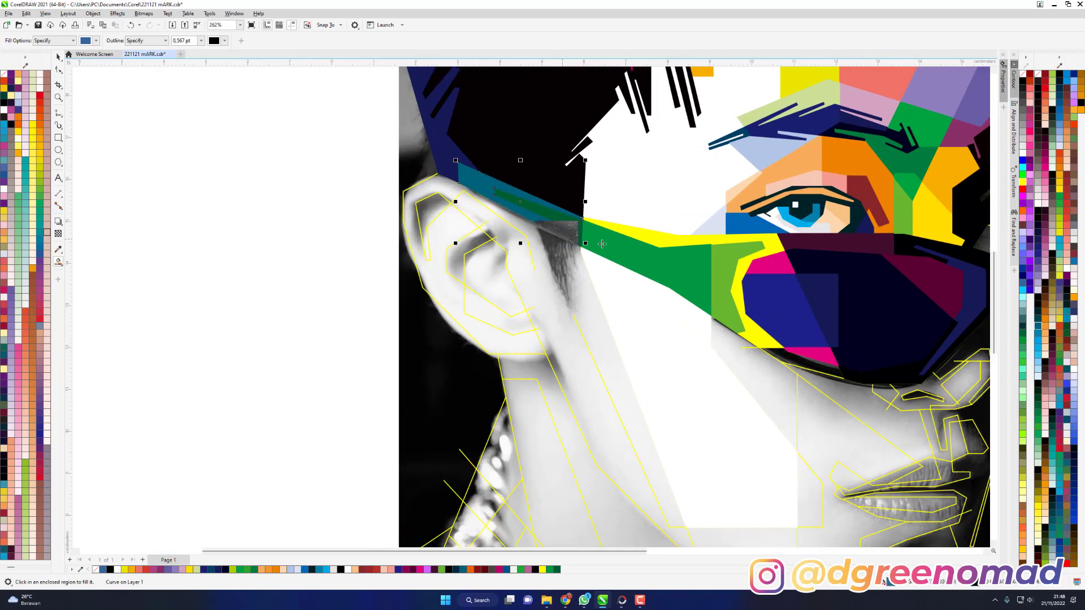
pyautogui.click(1039, 312)
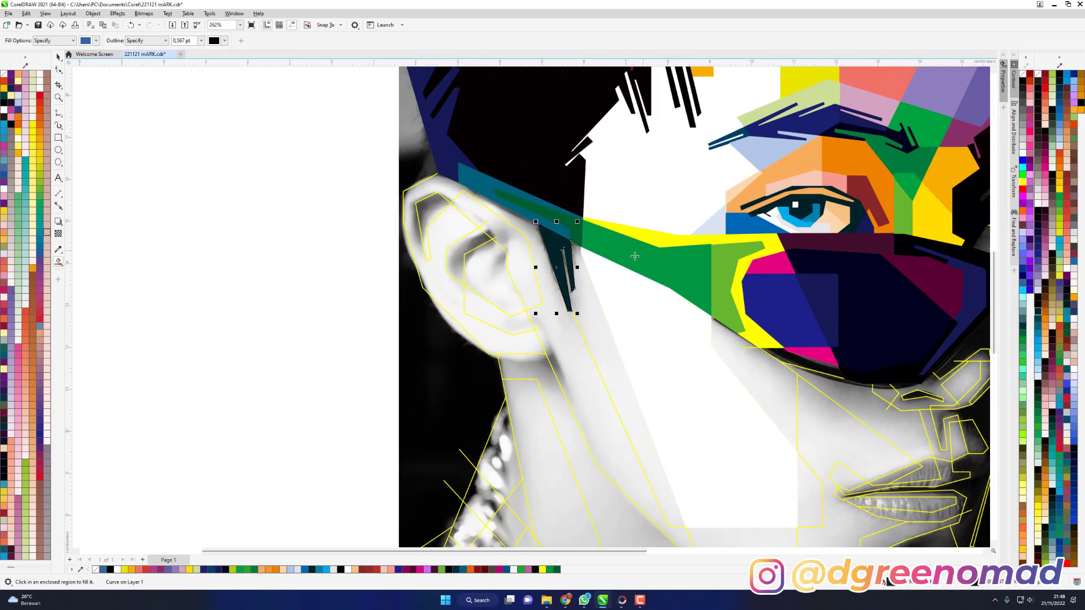
# Smart-fill the centre of the inner ear with yellow and the adjoining angled strip with turquoise.
pyautogui.click(494, 251)
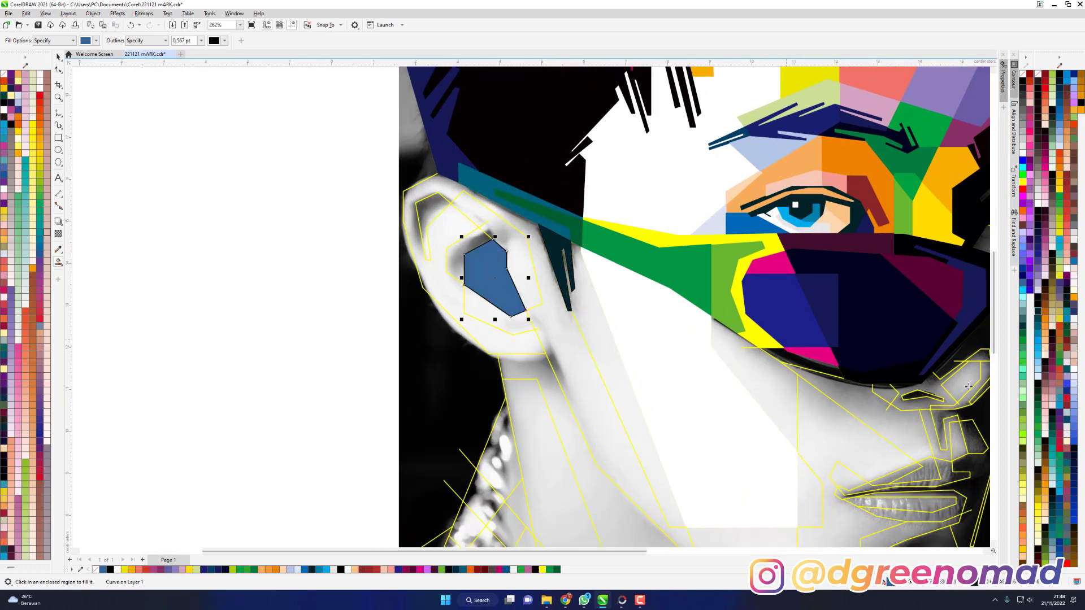
pyautogui.click(1060, 282)
pyautogui.click(494, 242)
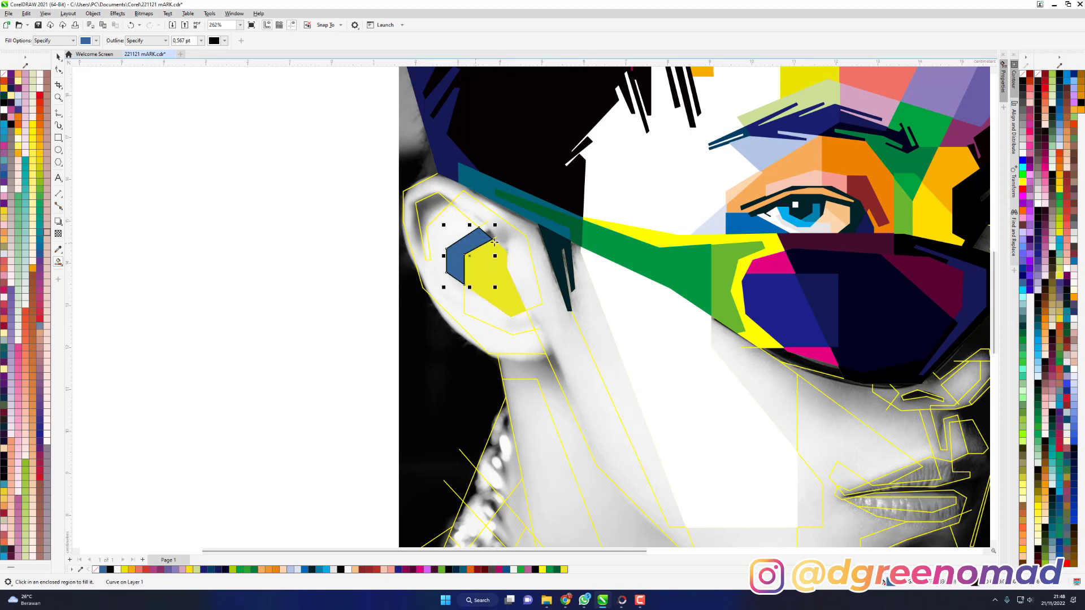
pyautogui.click(1060, 255)
# Smart-fill the outer ear and the strip running down the jaw with peach, and the hooked shape at the upper ear with light orange.
pyautogui.click(557, 230)
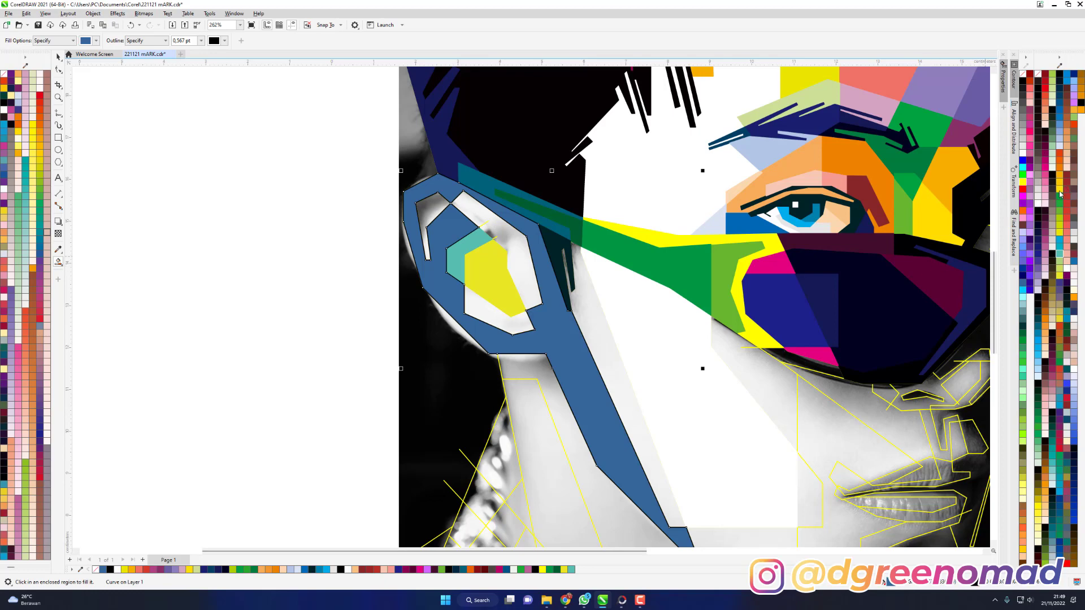
pyautogui.click(1048, 354)
pyautogui.click(436, 209)
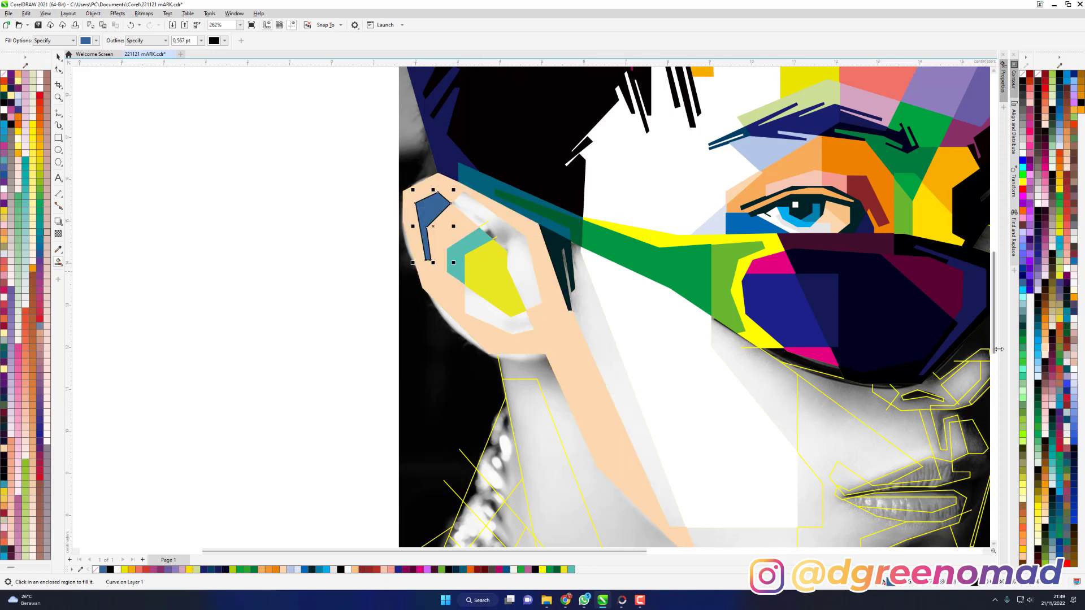
pyautogui.click(1048, 334)
# Smart-fill the two remaining inner-ear areas, beside and below the yellow centre, with white.
pyautogui.click(513, 255)
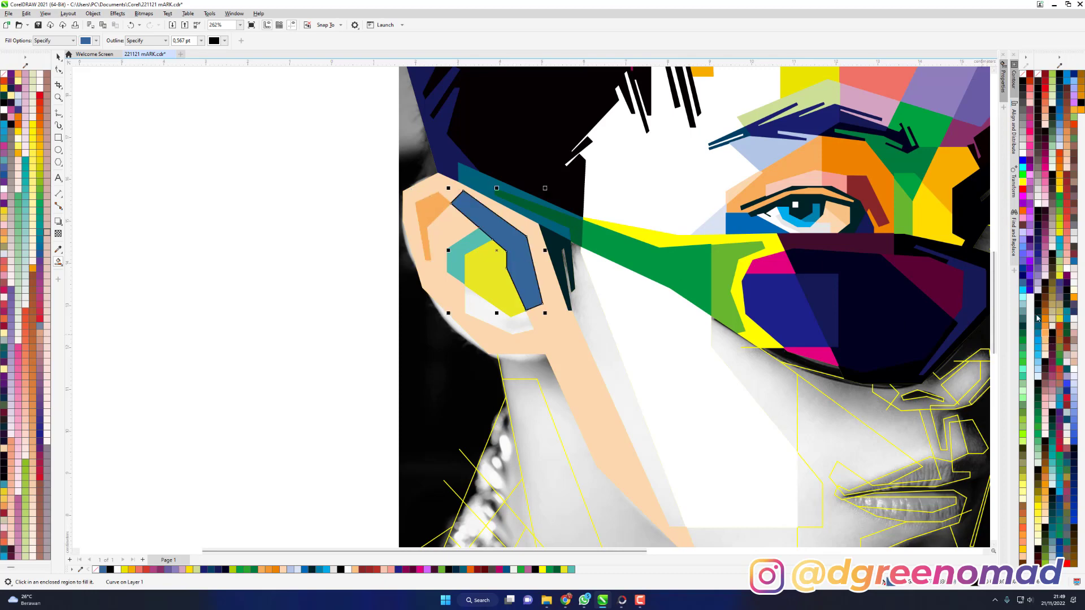
pyautogui.click(1035, 199)
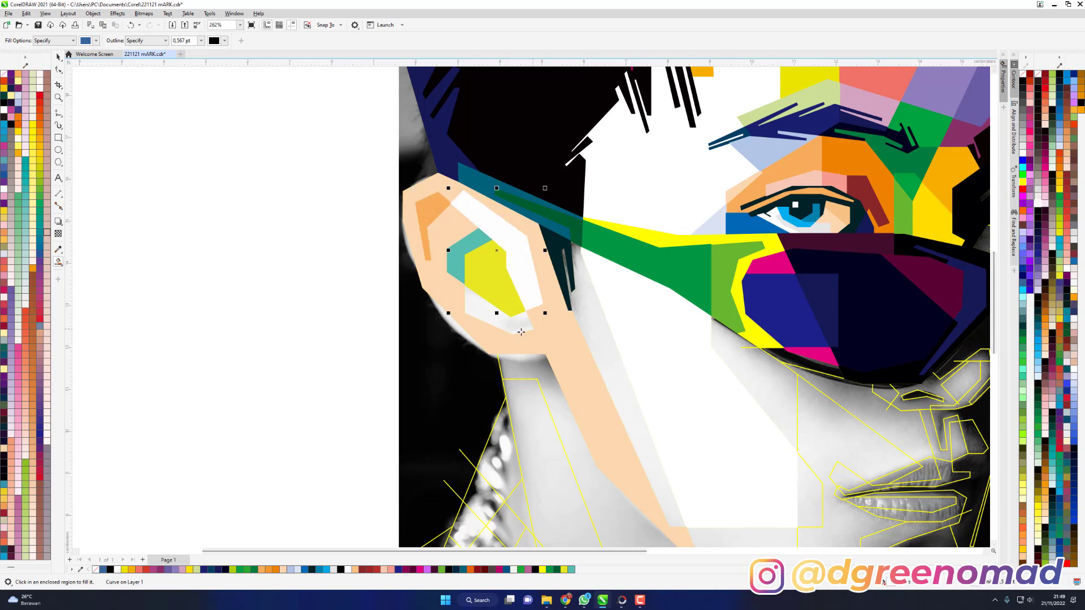
pyautogui.click(511, 324)
pyautogui.click(1037, 202)
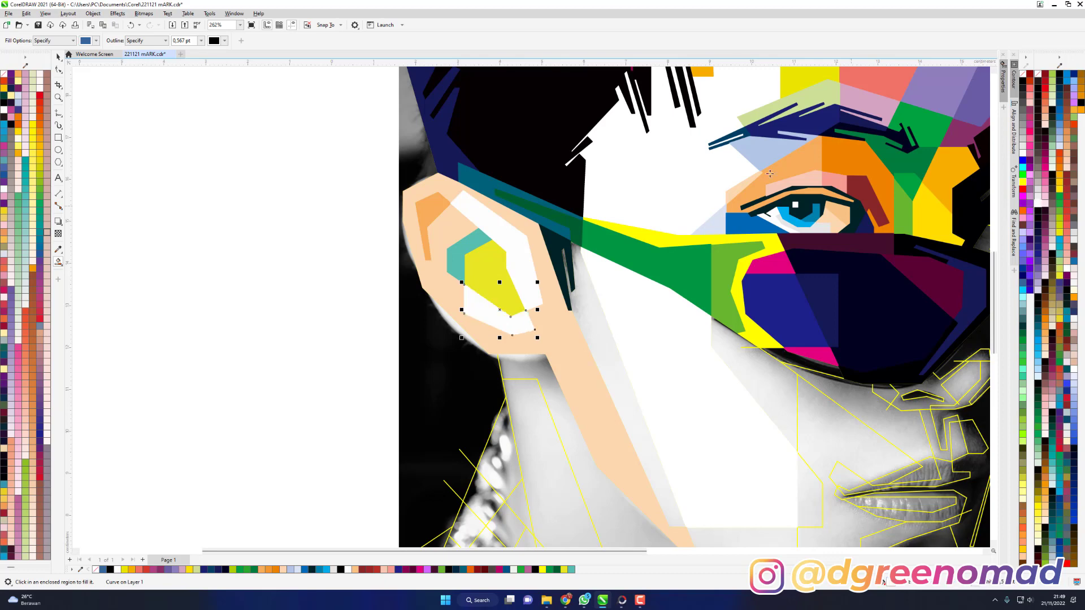
# Smart-fill the long strip between the peach jaw and the white cheek, and the cheek patch beneath the sunglasses, with pale pink.
pyautogui.scroll(-3, 758, 328)
pyautogui.scroll(2, 758, 327)
pyautogui.click(575, 277)
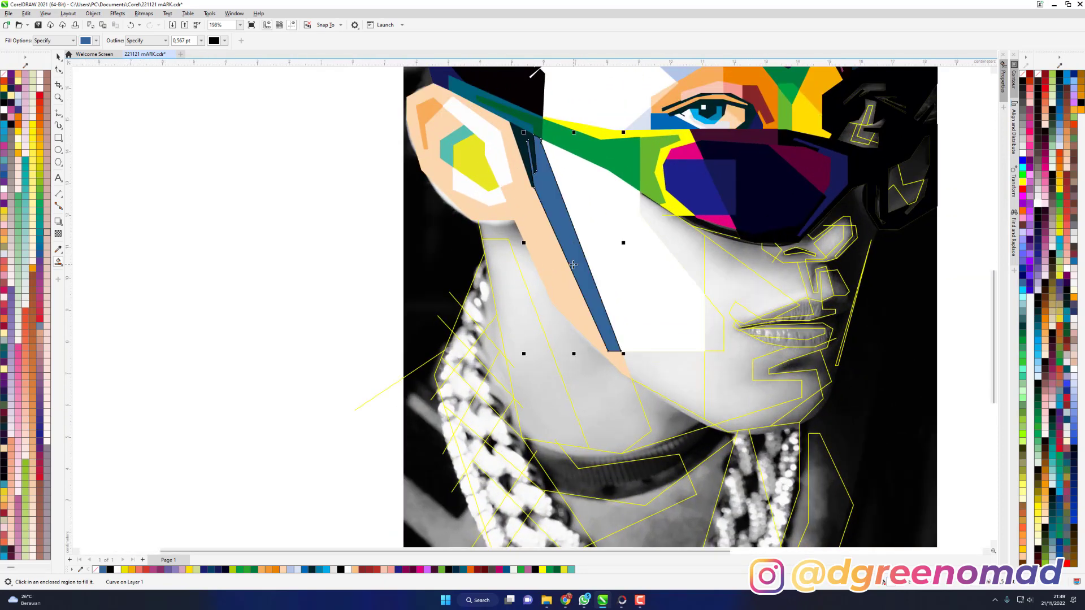
pyautogui.click(1039, 202)
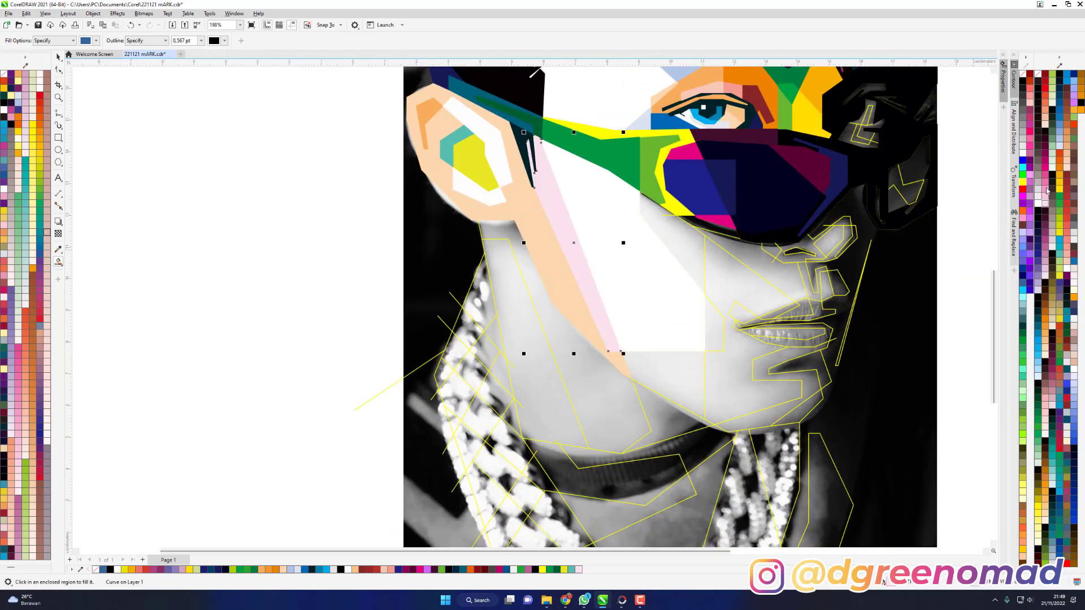
pyautogui.click(675, 240)
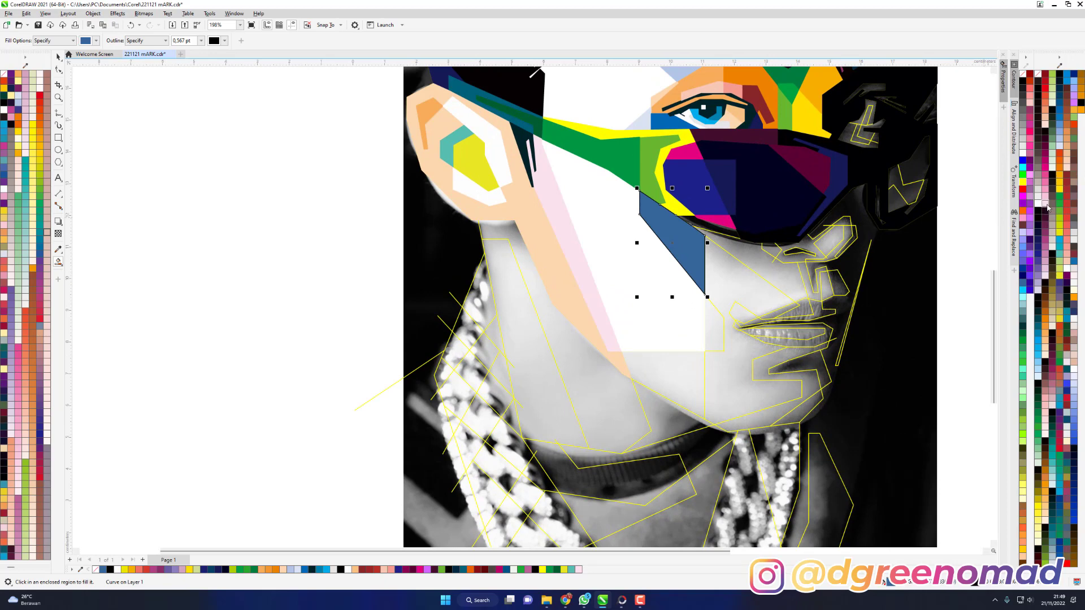
pyautogui.click(1044, 207)
# Smart-fill the area around the corner of the mouth and chin with golden yellow, and the small patch beside the white cheek with pale yellow.
pyautogui.click(744, 293)
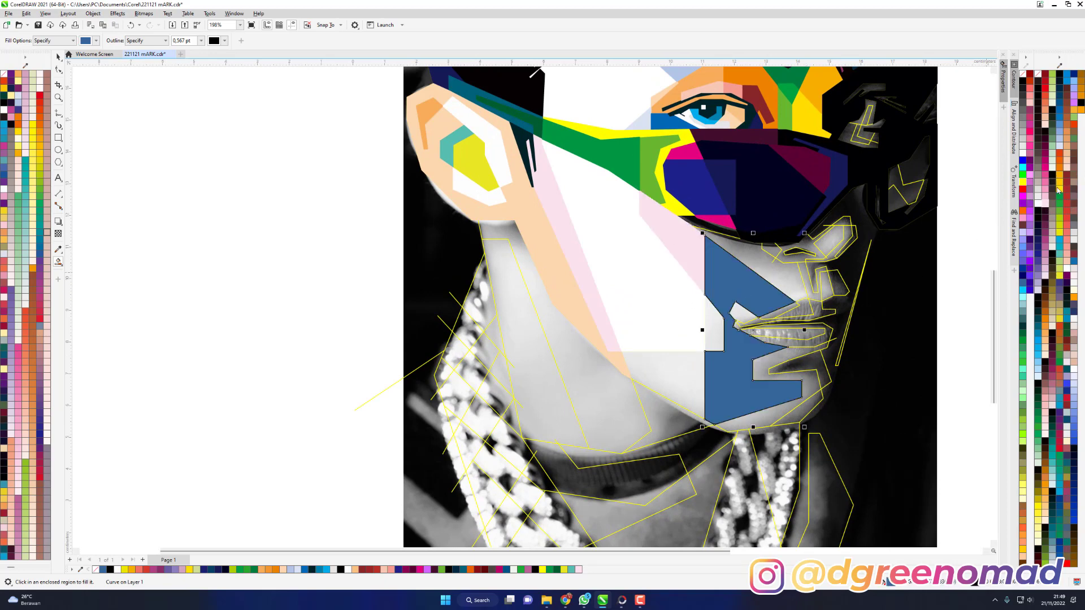
pyautogui.click(1059, 191)
pyautogui.click(722, 329)
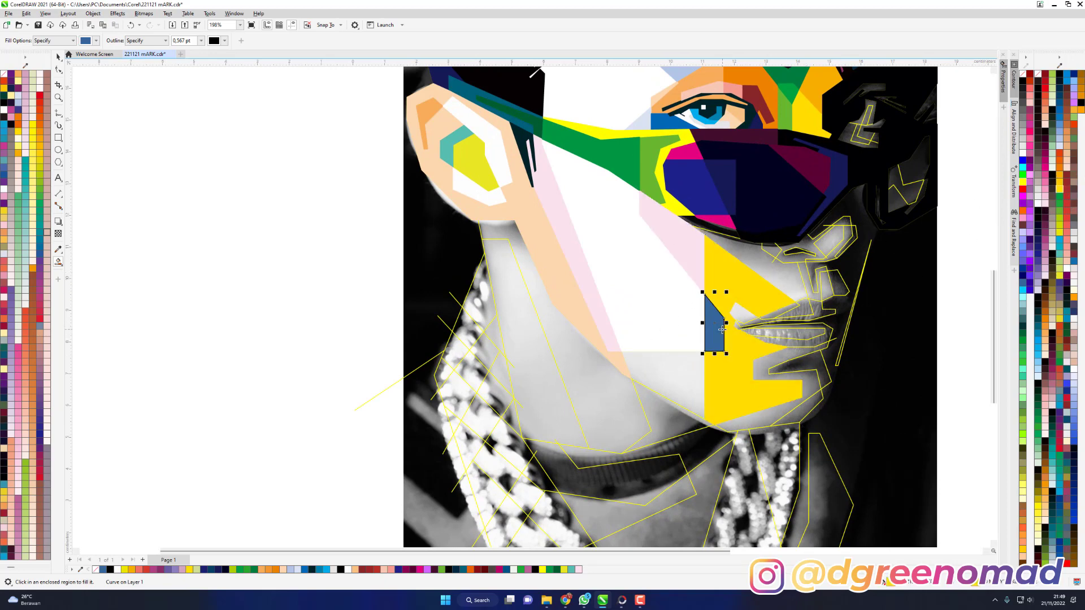
pyautogui.click(1059, 232)
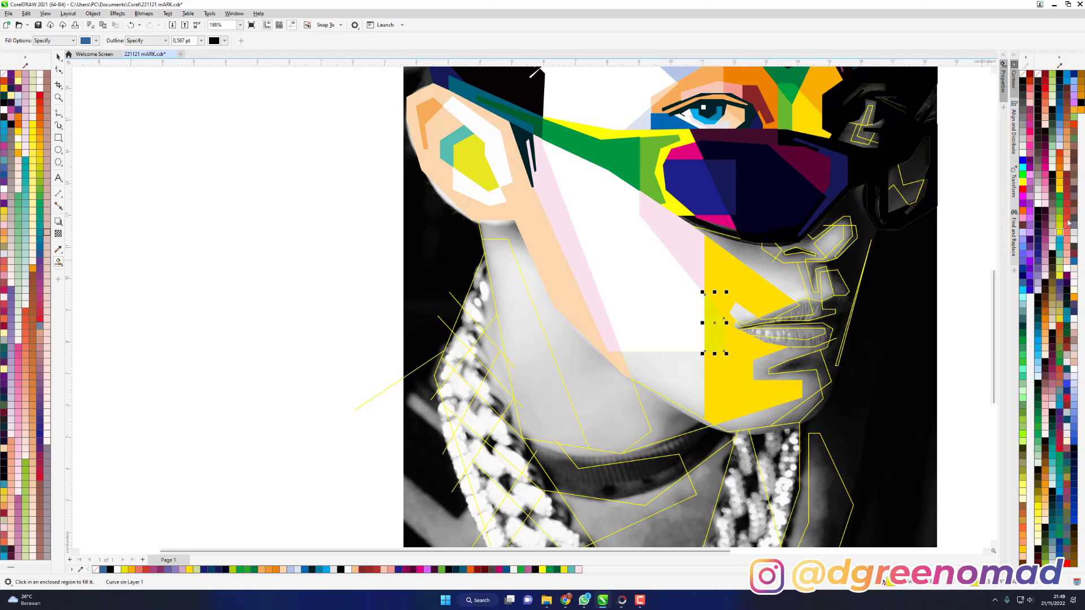
pyautogui.click(1059, 232)
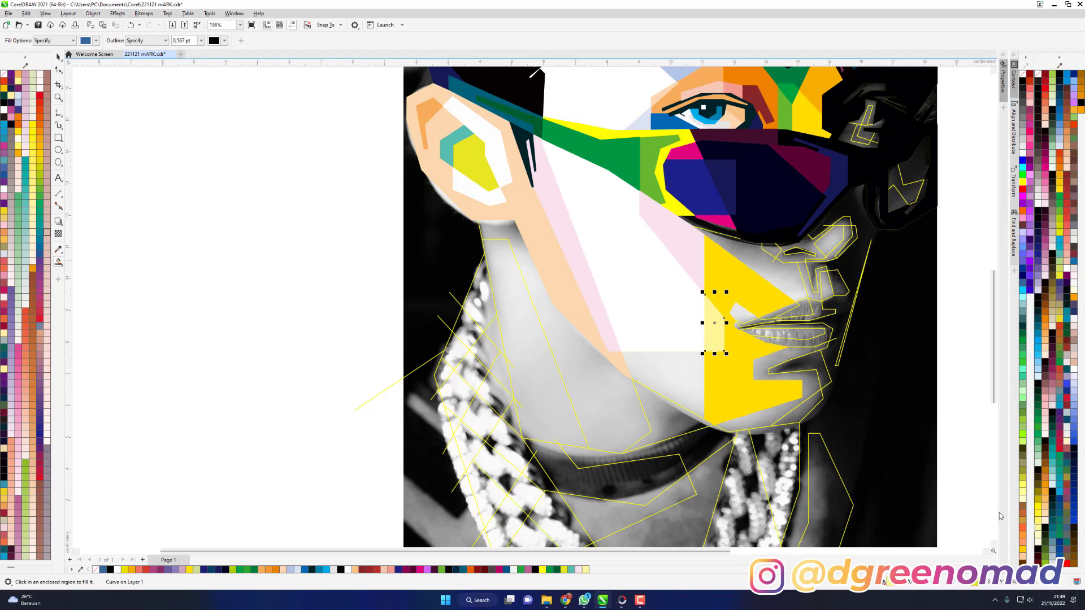
# Smart-fill the jaw patch beneath the white cheek with pale mint, and the chin shapes in pink with a dark magenta inset.
pyautogui.click(661, 368)
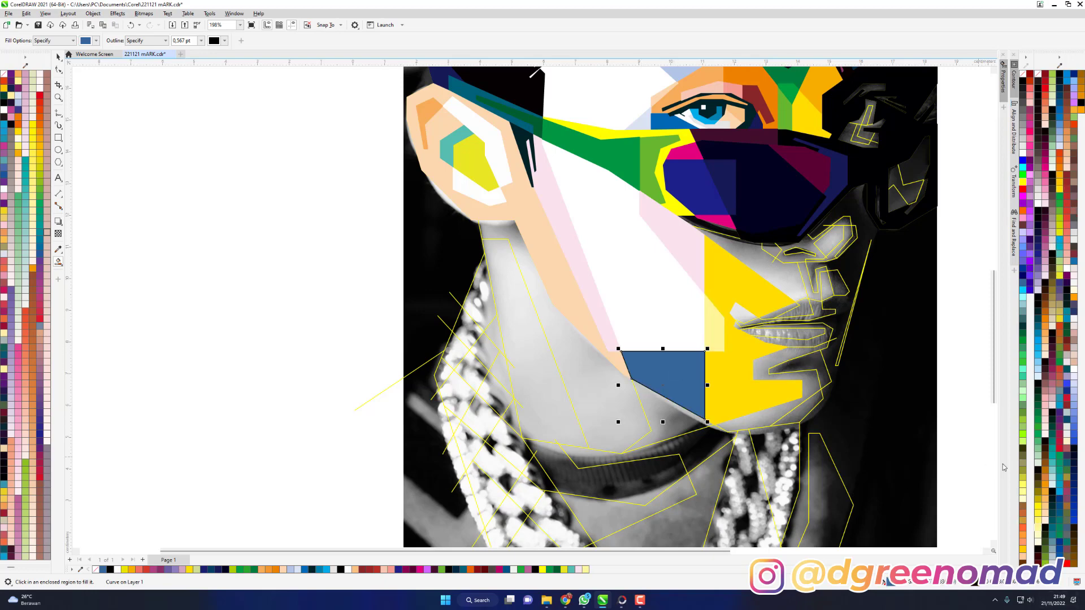
pyautogui.click(1038, 465)
pyautogui.click(817, 382)
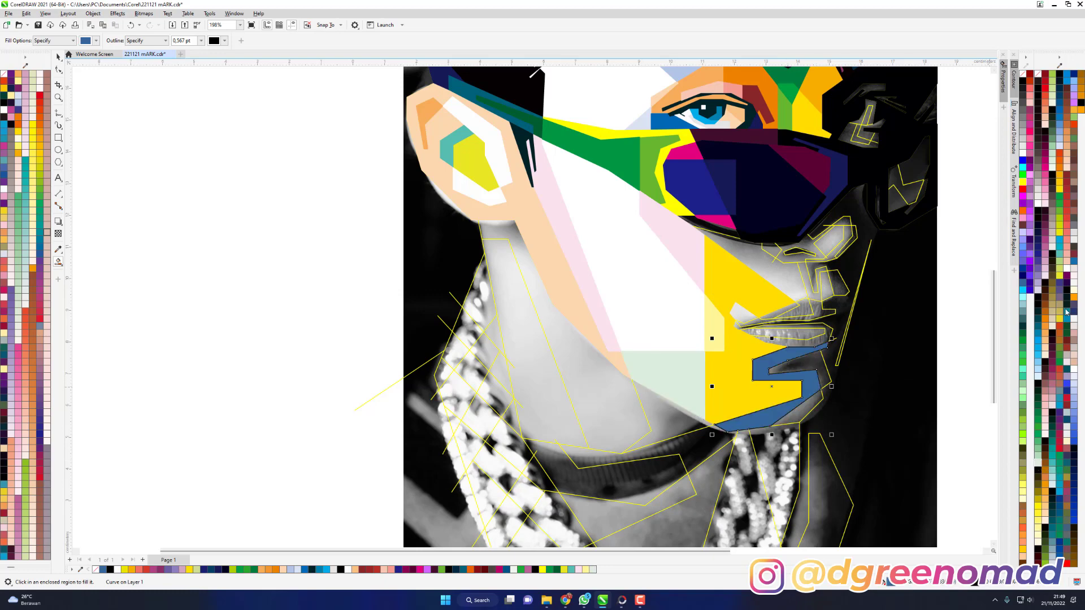
pyautogui.click(1045, 175)
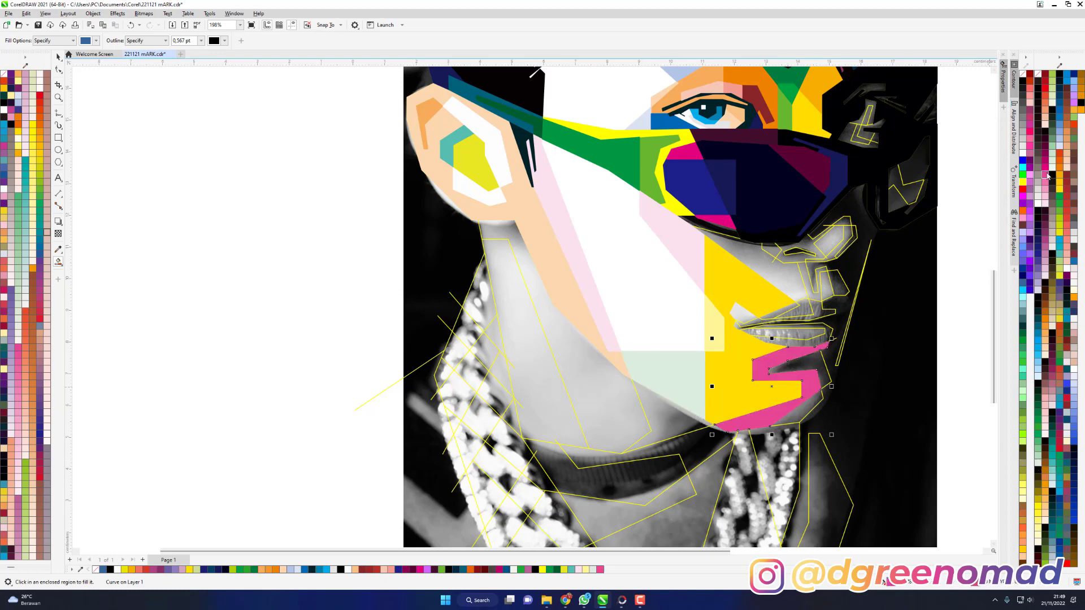
pyautogui.click(805, 362)
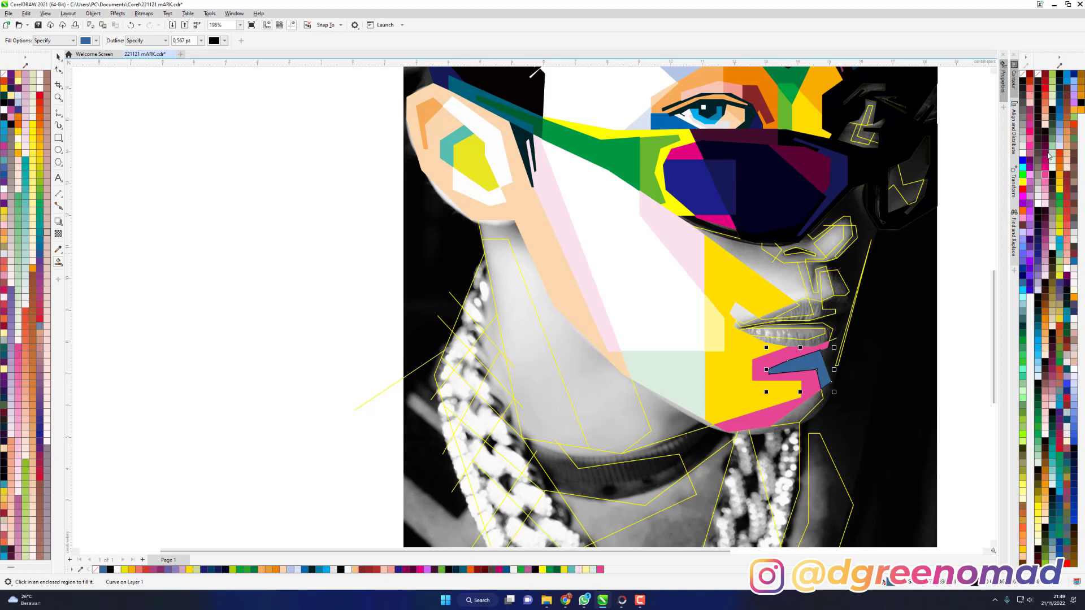
pyautogui.click(1048, 156)
# Smart-fill the large shadow area beside the face with very dark maroon, and the thin slanted sliver inside it with orange.
pyautogui.click(915, 334)
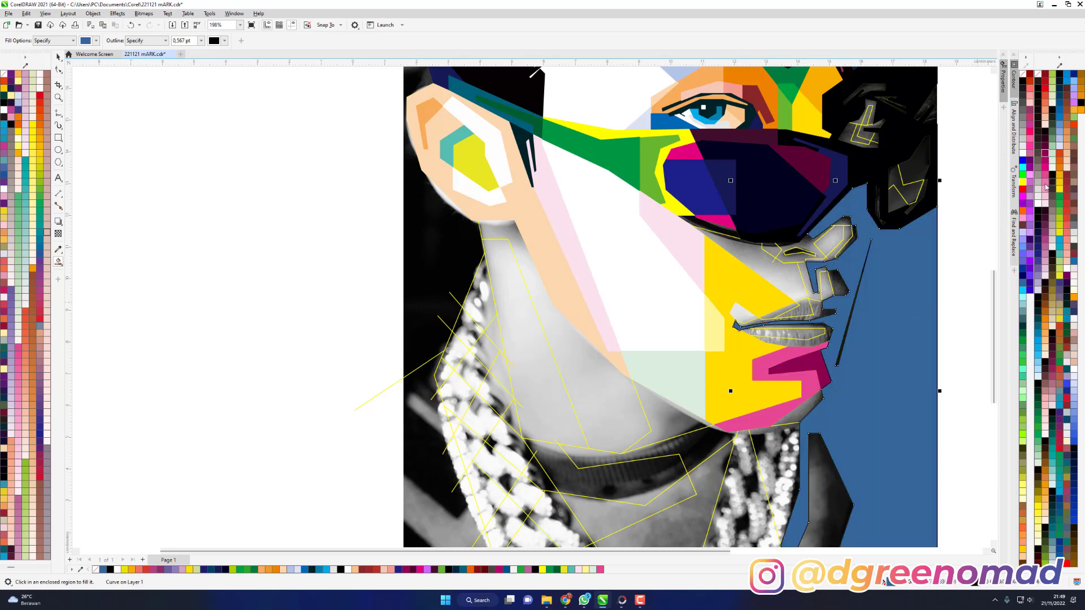
pyautogui.click(1039, 226)
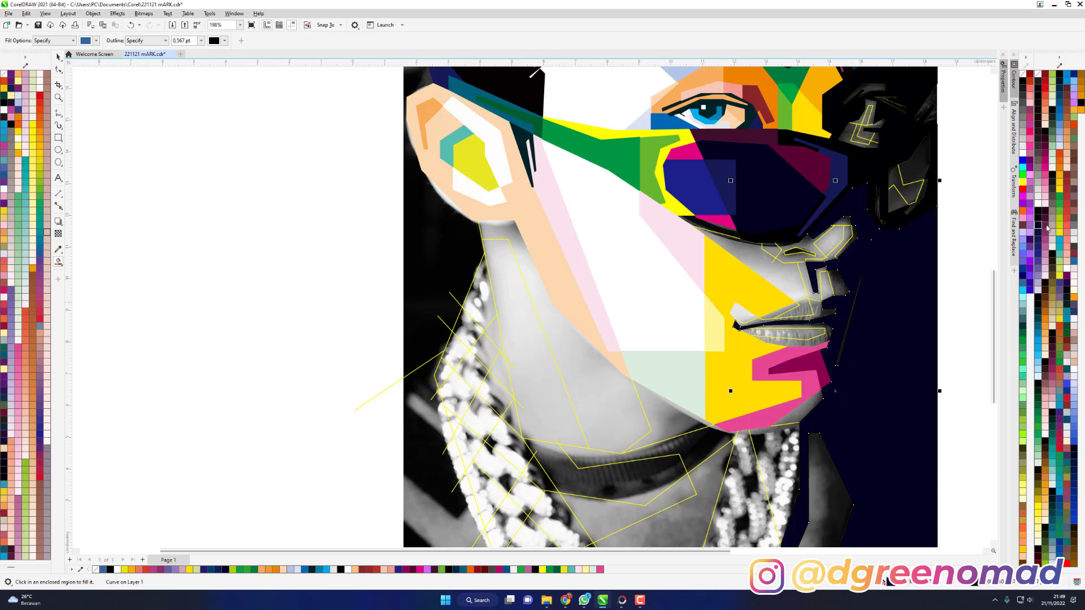
pyautogui.click(1046, 227)
pyautogui.click(1045, 220)
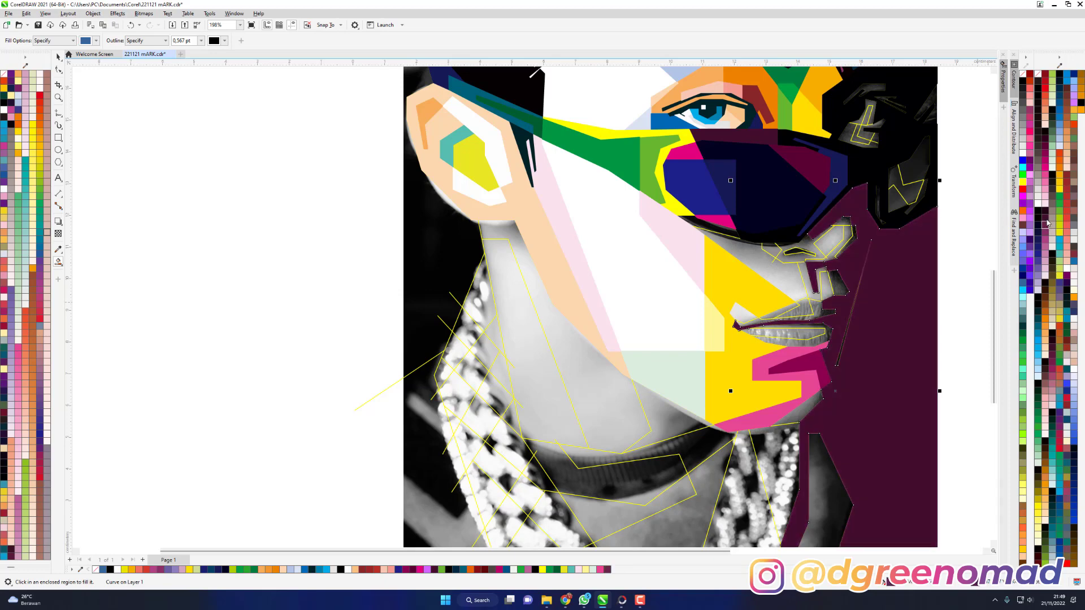
pyautogui.click(1049, 339)
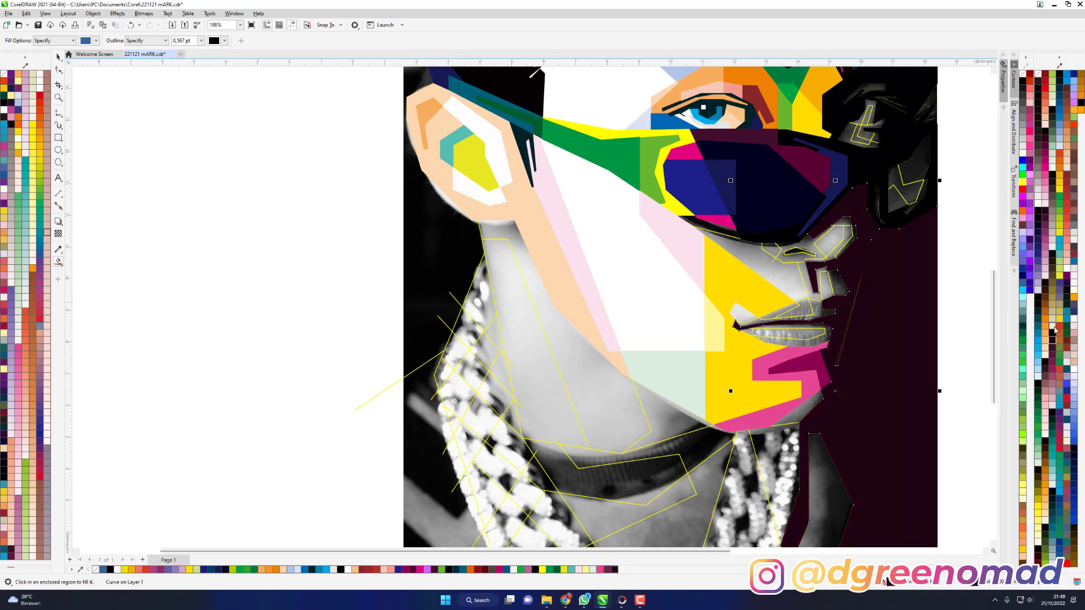
pyautogui.click(843, 342)
pyautogui.click(1045, 320)
# Smart-fill the lower lip, using dark red for its outer shape and bright red for its inner highlight.
pyautogui.scroll(1, 793, 355)
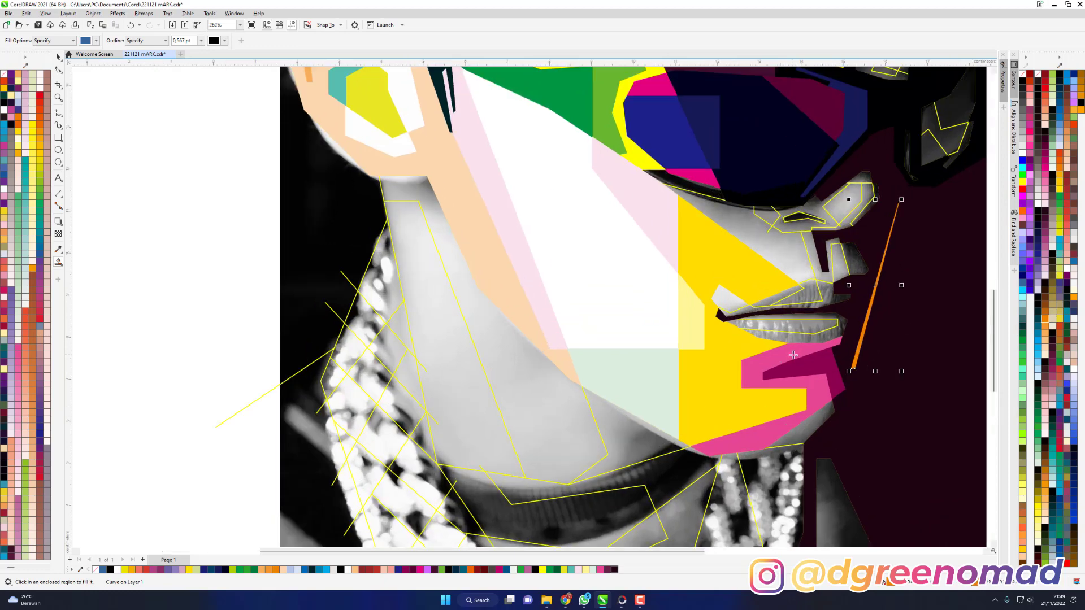
pyautogui.click(818, 337)
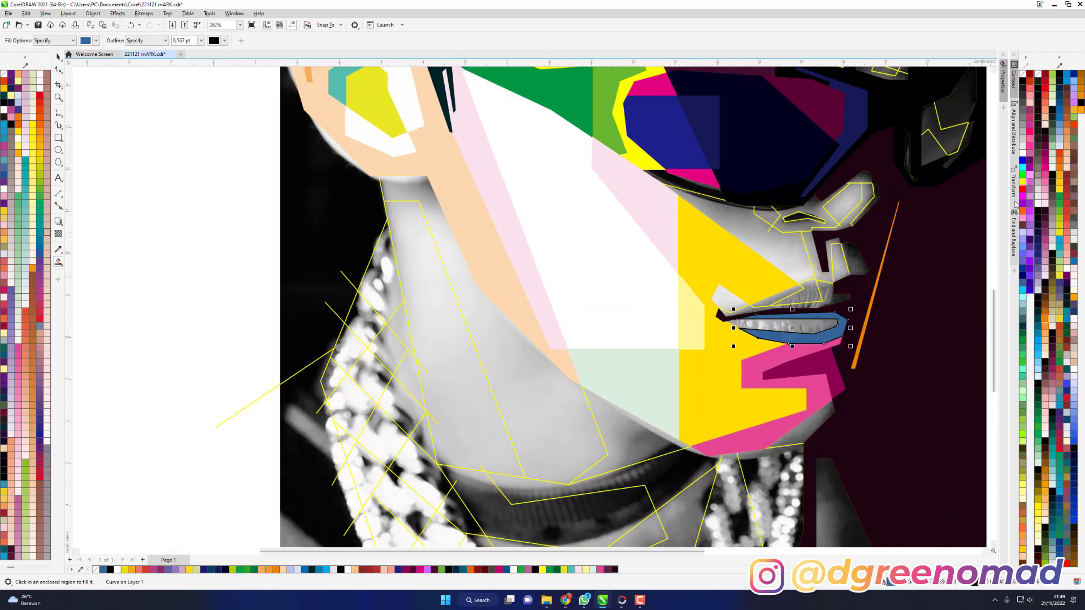
pyautogui.click(1066, 193)
pyautogui.rightClick(1066, 194)
pyautogui.click(814, 328)
pyautogui.click(1069, 222)
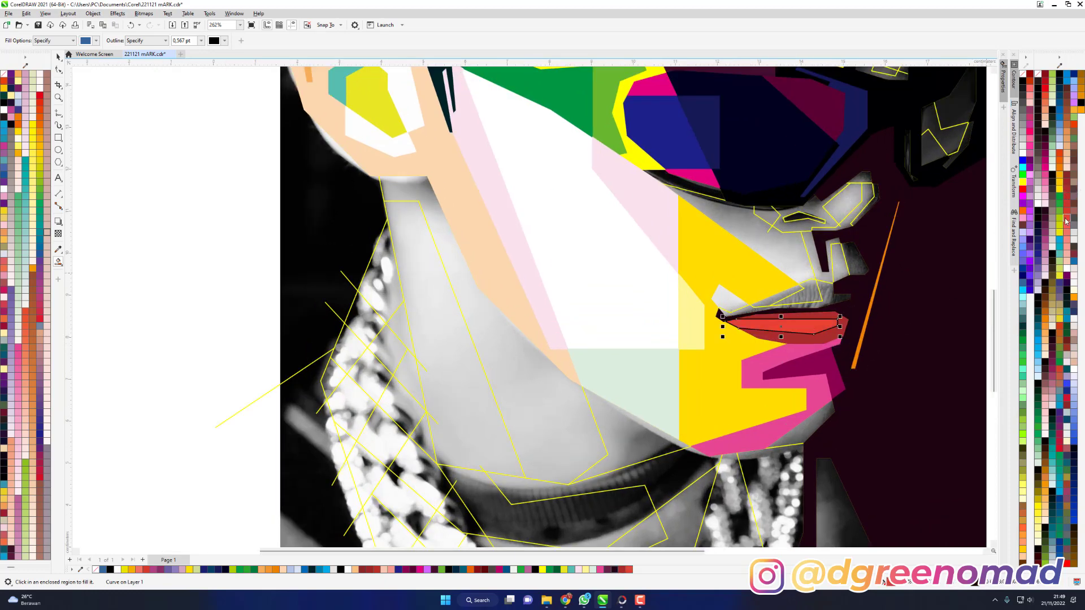
# Smart-fill the upper lip, using dark blue for its edge and purple-pink and mauve for the inner shapes.
pyautogui.click(824, 301)
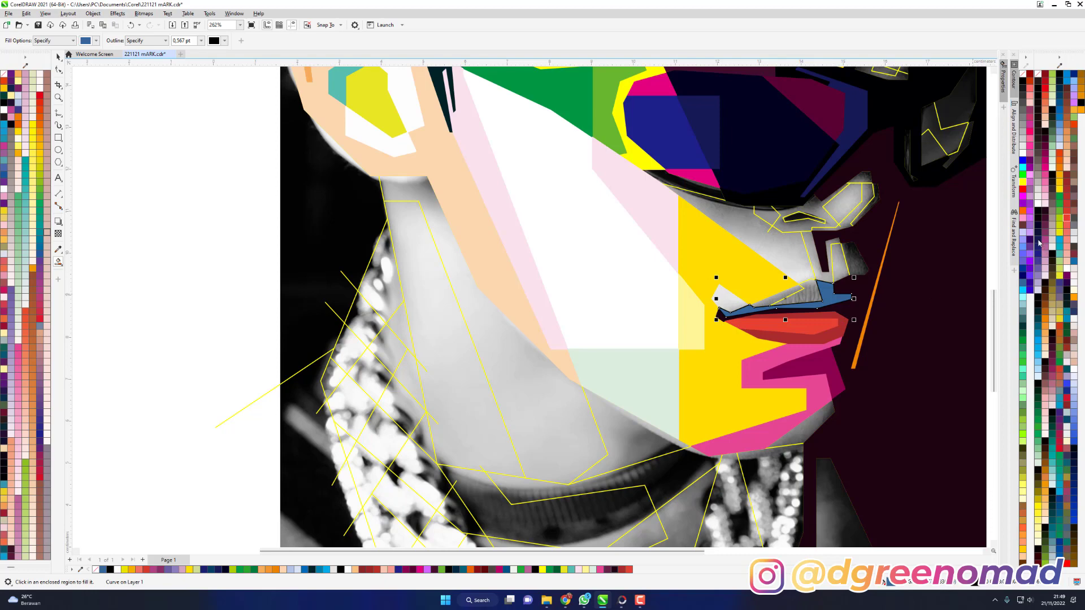
pyautogui.click(1038, 257)
pyautogui.click(813, 293)
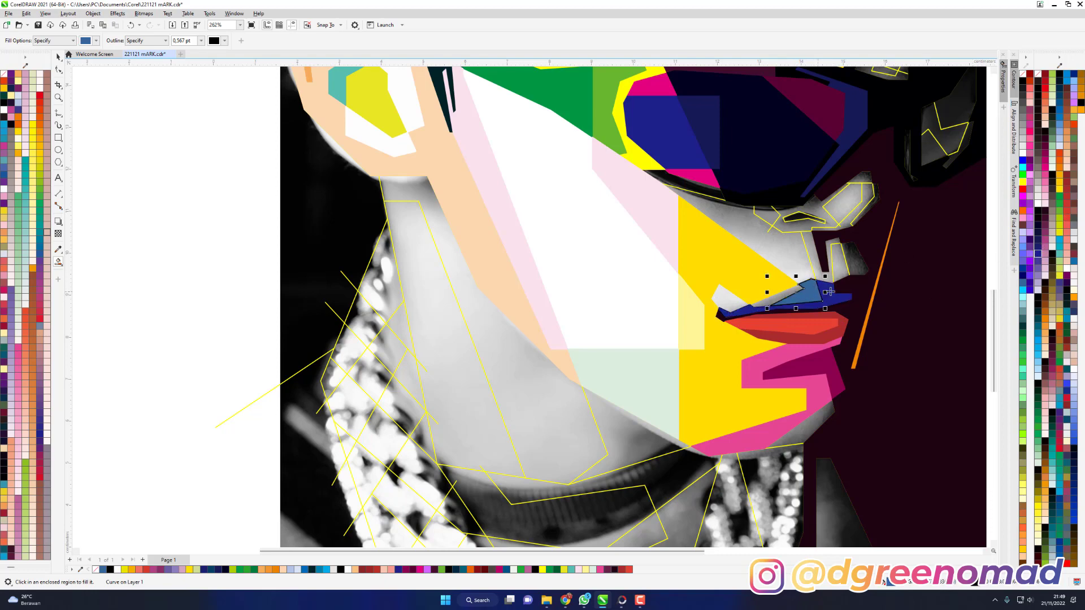
pyautogui.click(1046, 243)
pyautogui.click(773, 300)
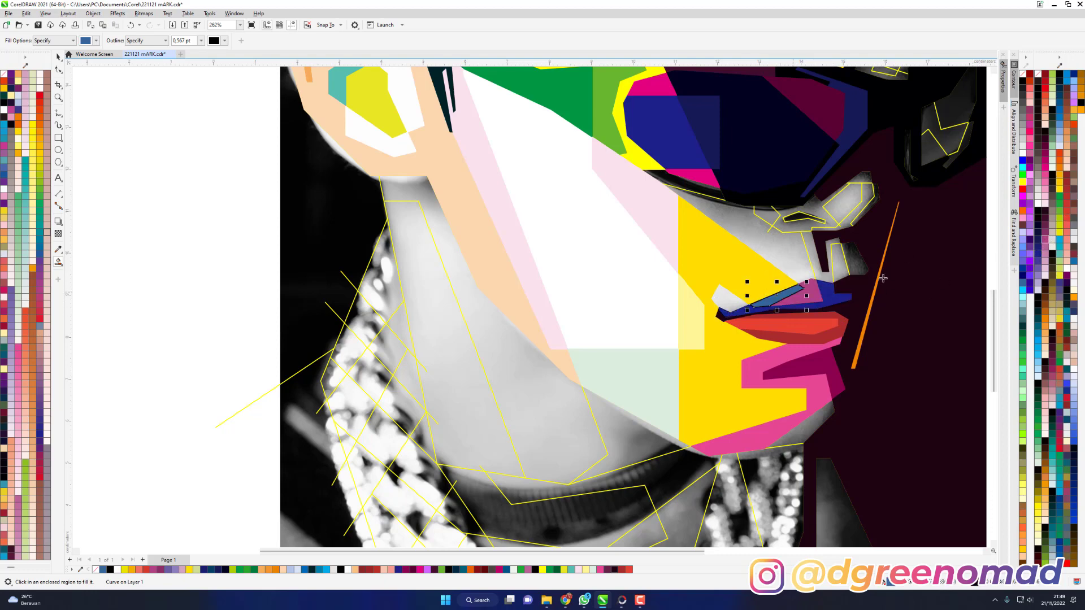
pyautogui.click(1044, 251)
# Smart-fill the small patch at the mouth corner with amber, and the cheek area beneath the sunglasses with orange.
pyautogui.click(730, 294)
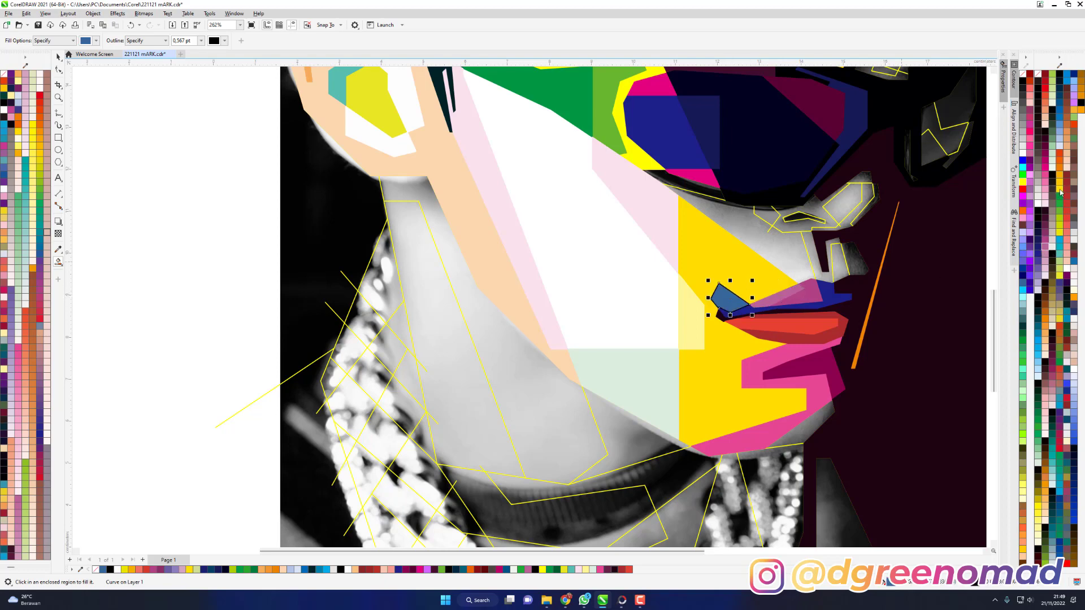
pyautogui.click(1062, 166)
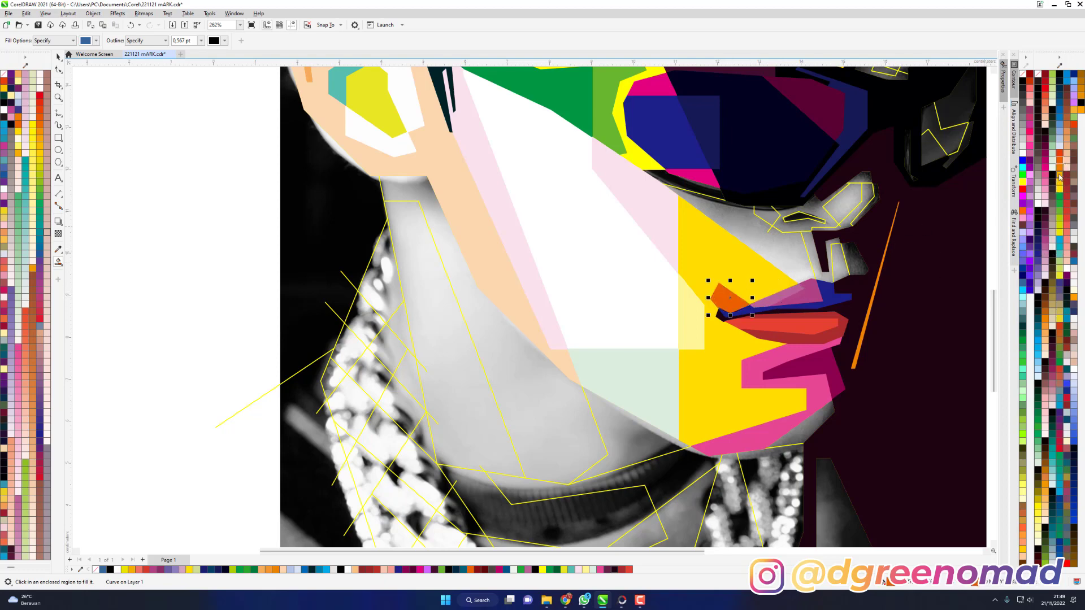
pyautogui.click(760, 236)
pyautogui.click(1061, 168)
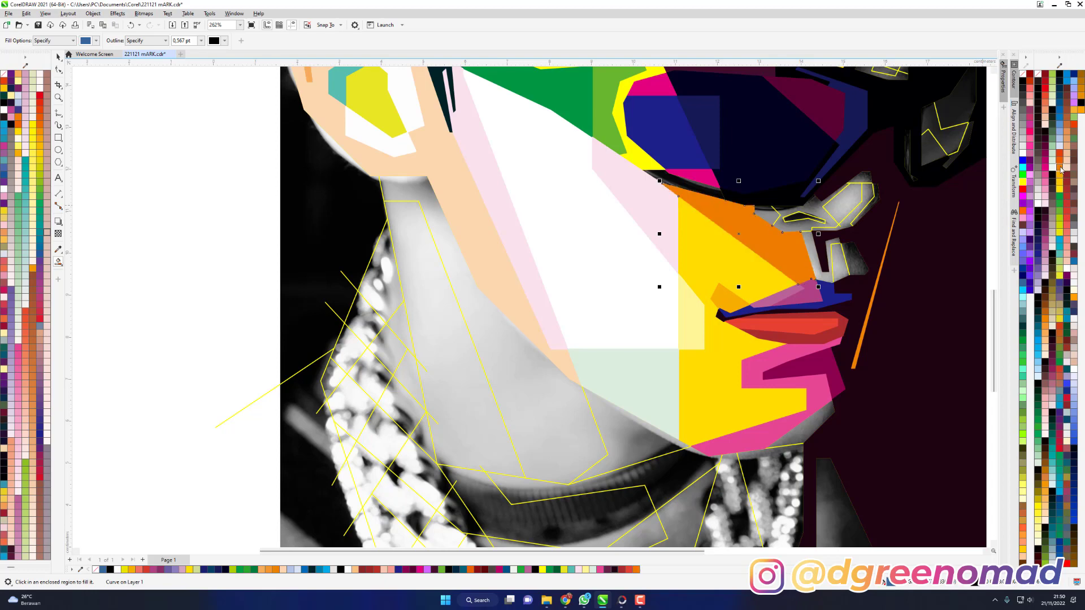
# Smart-fill the hooked shape between nose and upper lip with teal, and the patch enclosed by it with bright blue.
pyautogui.click(813, 251)
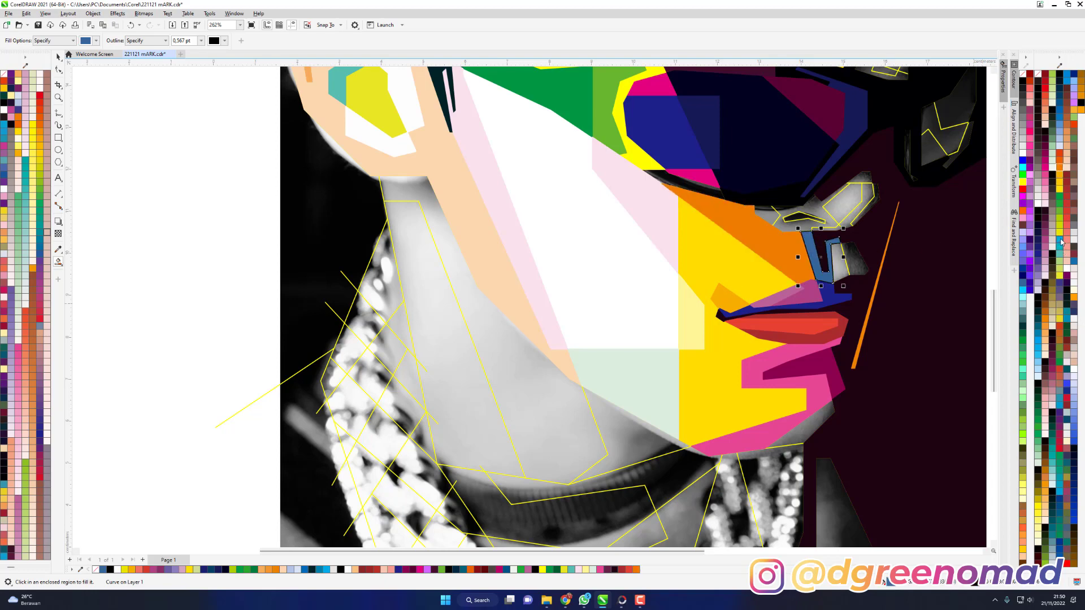
pyautogui.click(1057, 264)
pyautogui.click(1038, 334)
pyautogui.click(1038, 326)
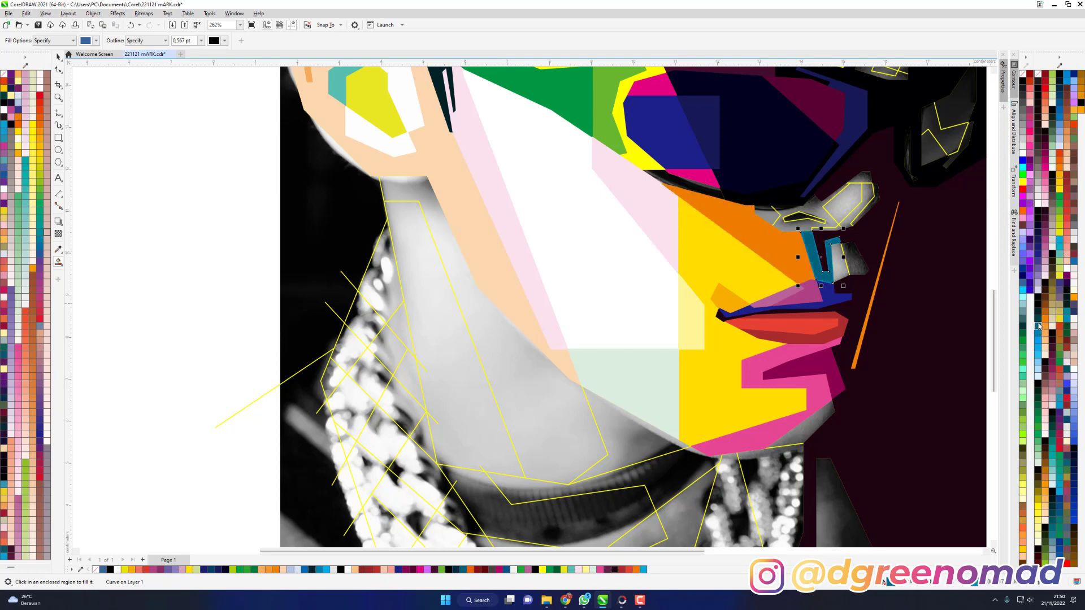
pyautogui.click(846, 270)
pyautogui.click(1037, 346)
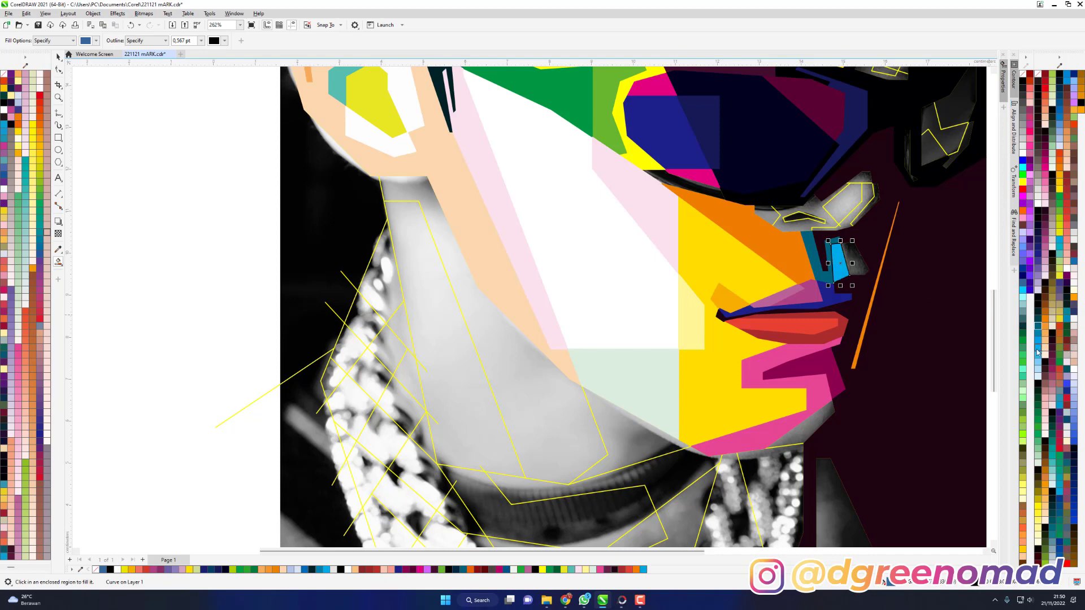
# Smart-fill the remaining patch beside the bright blue shape with dark teal, and the nostril with dark navy.
pyautogui.click(856, 261)
pyautogui.click(1037, 347)
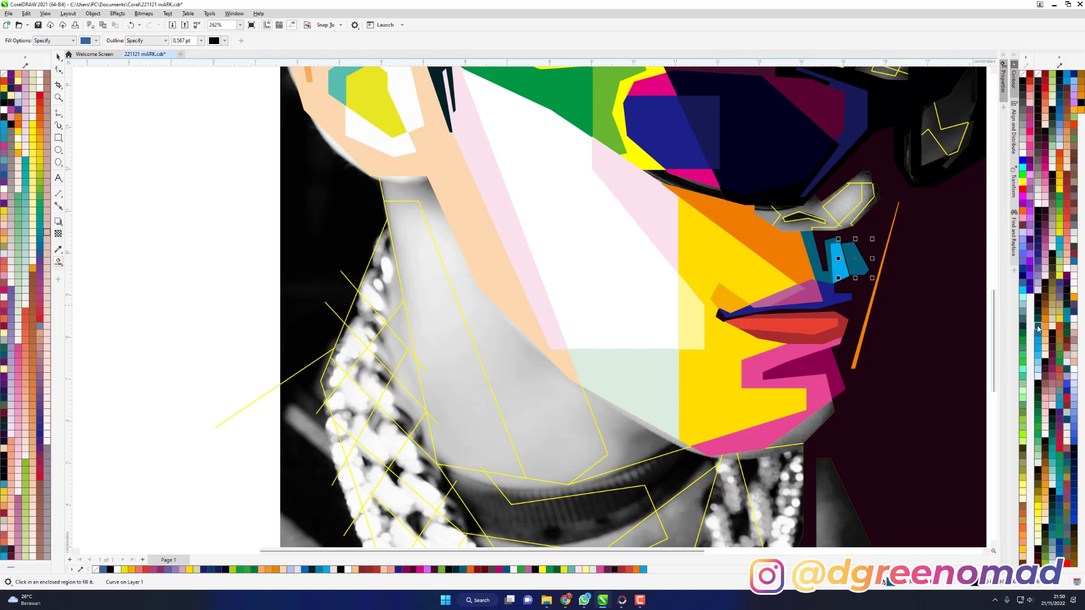
pyautogui.click(1038, 327)
pyautogui.click(1039, 320)
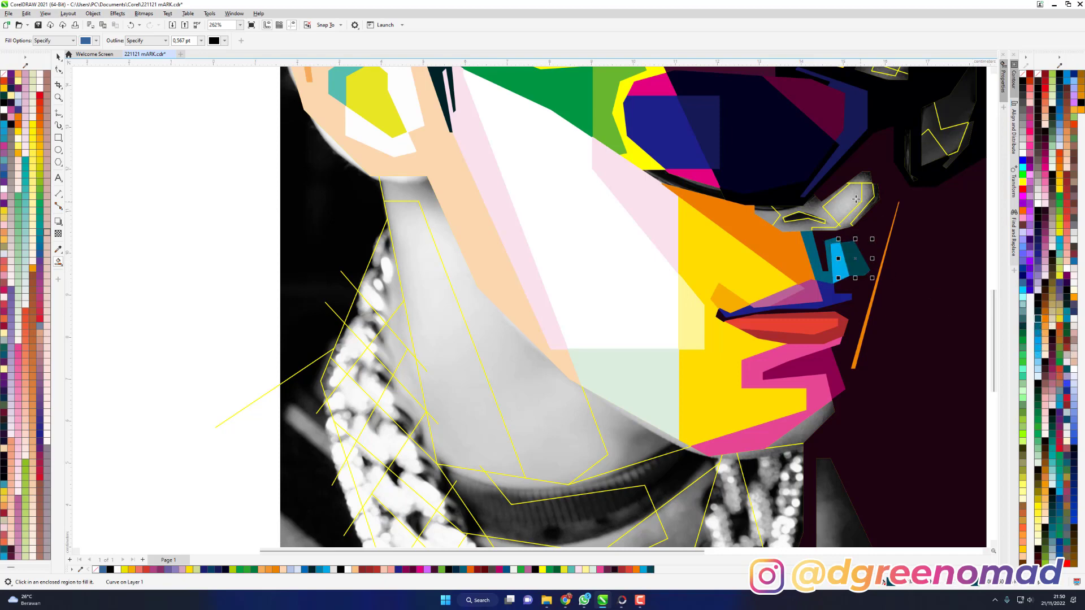
pyautogui.click(801, 216)
pyautogui.click(1038, 226)
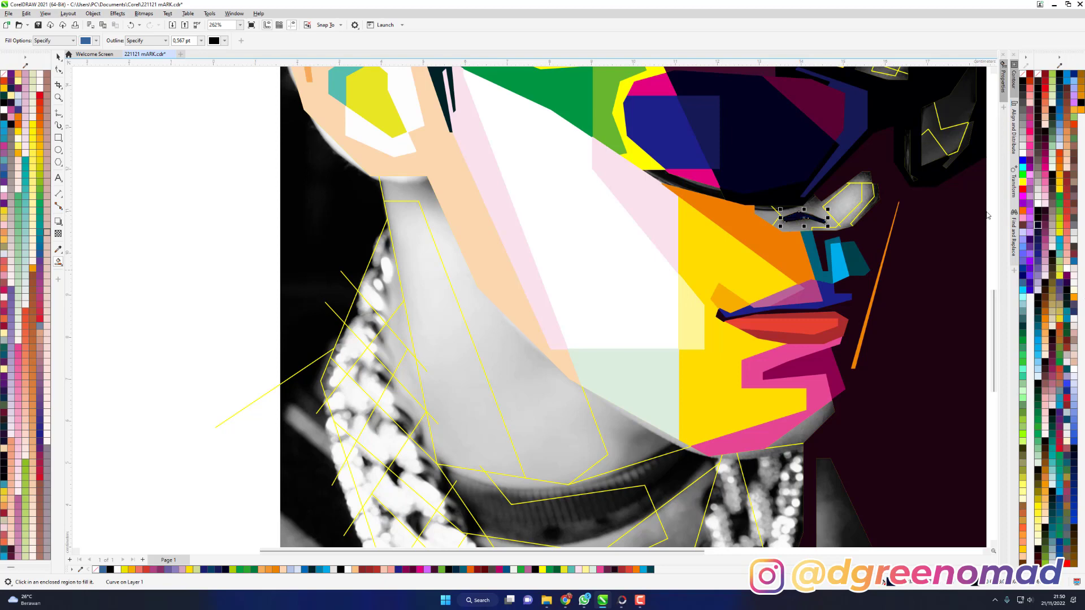
# Smart-fill the nose-tip highlight with pale pink and the strip wrapping around it with bright pink.
pyautogui.scroll(1, 856, 198)
pyautogui.click(856, 197)
pyautogui.click(1042, 196)
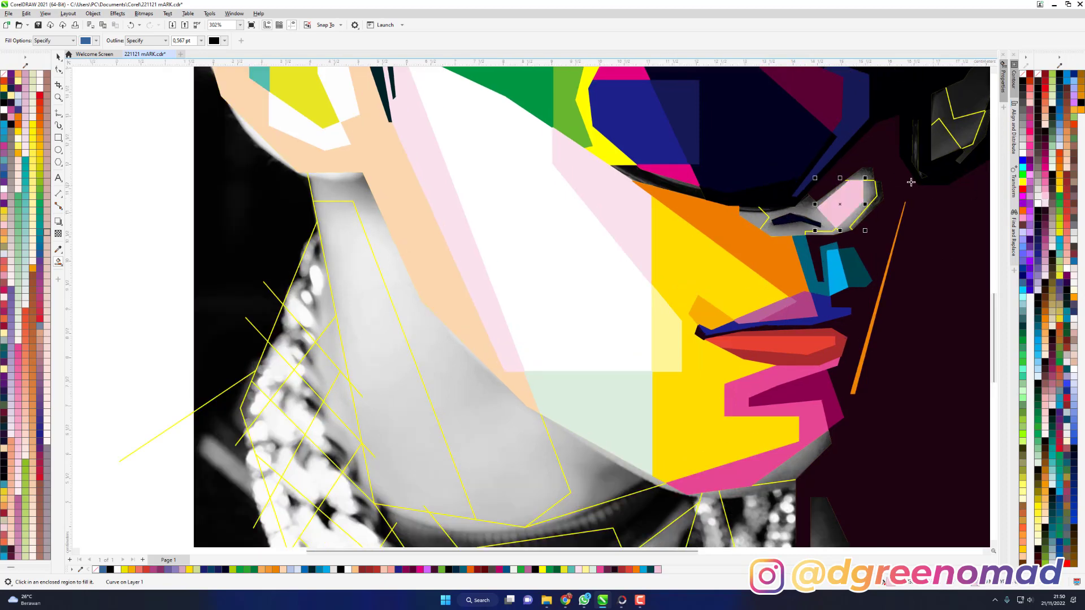
pyautogui.click(1045, 178)
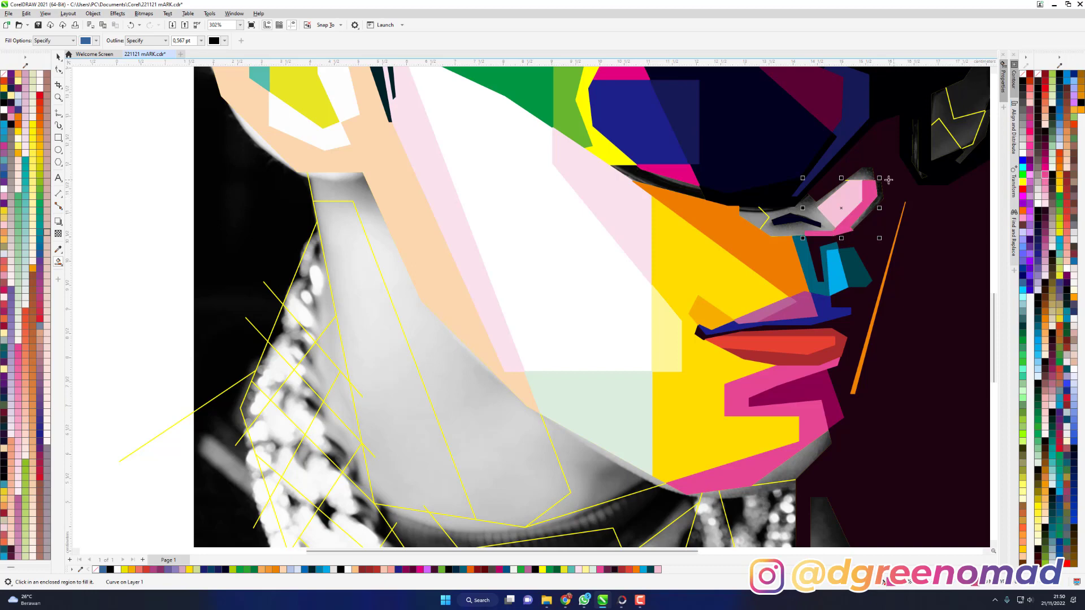
# Smart-fill the two outer edge shapes of the nose tip, above and beside the pink strip, with violet.
pyautogui.click(866, 173)
pyautogui.click(1038, 249)
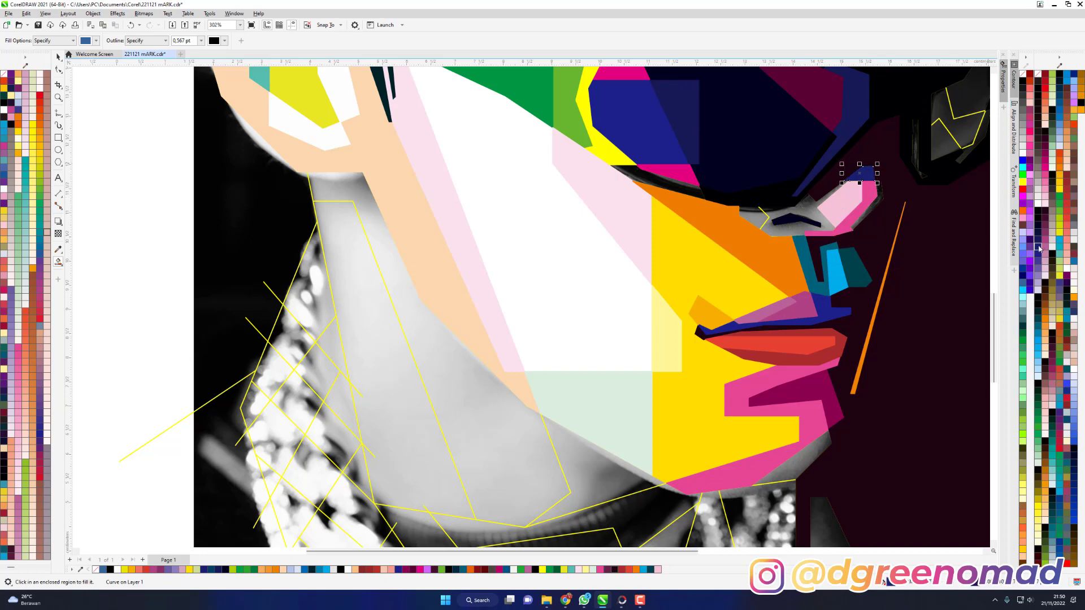
pyautogui.click(1037, 265)
pyautogui.click(881, 200)
pyautogui.click(1040, 266)
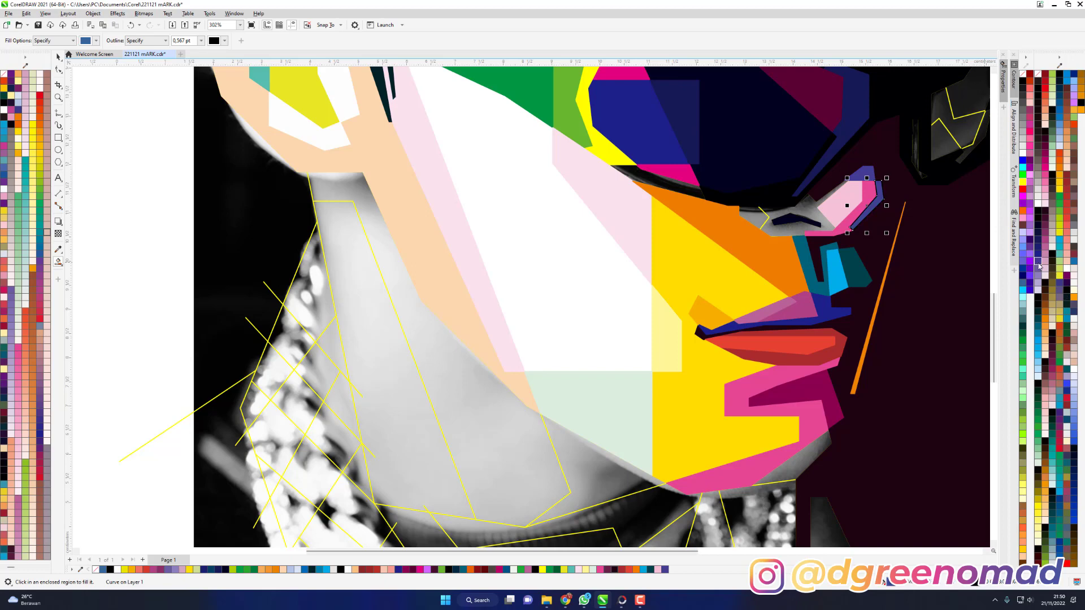
# Smart-fill the area around the nostril with light turquoise after trying other colours, and the small patch next to it with yellow-green.
pyautogui.click(811, 208)
pyautogui.click(1058, 128)
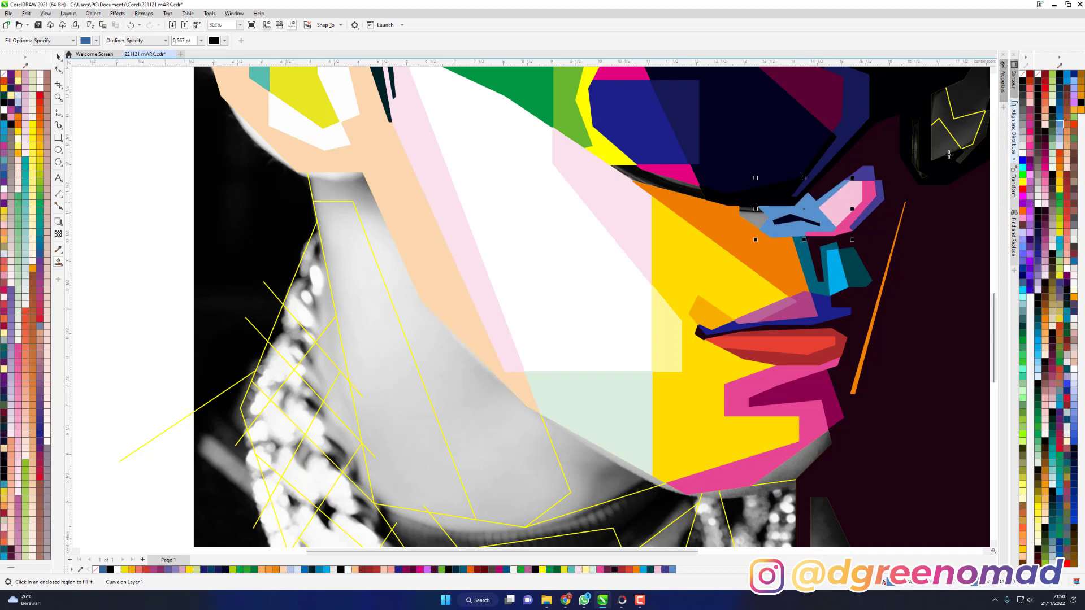
pyautogui.click(1059, 132)
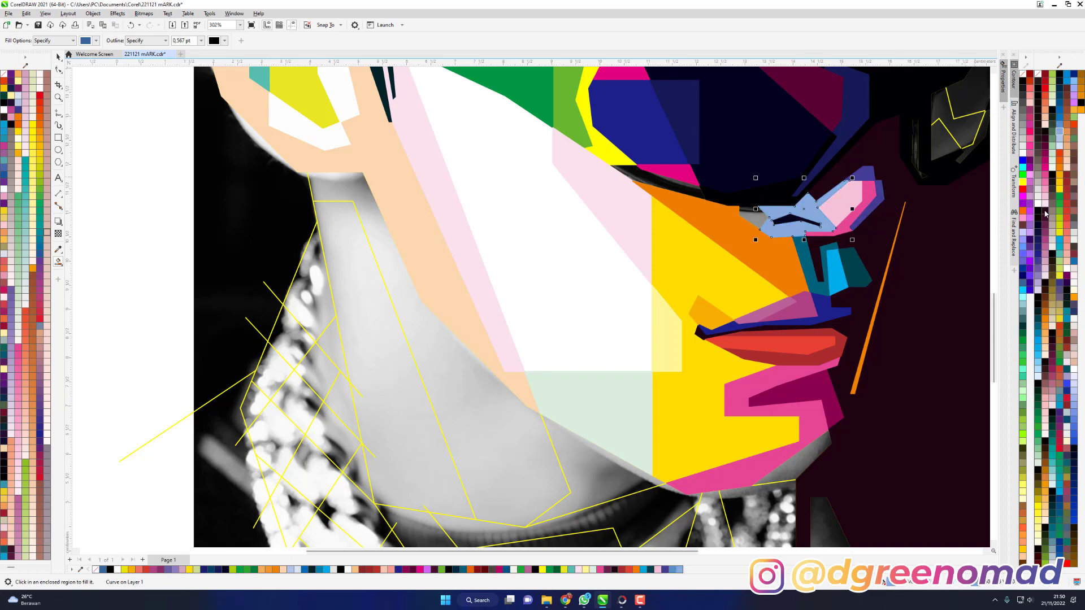
pyautogui.click(1038, 195)
pyautogui.click(1044, 195)
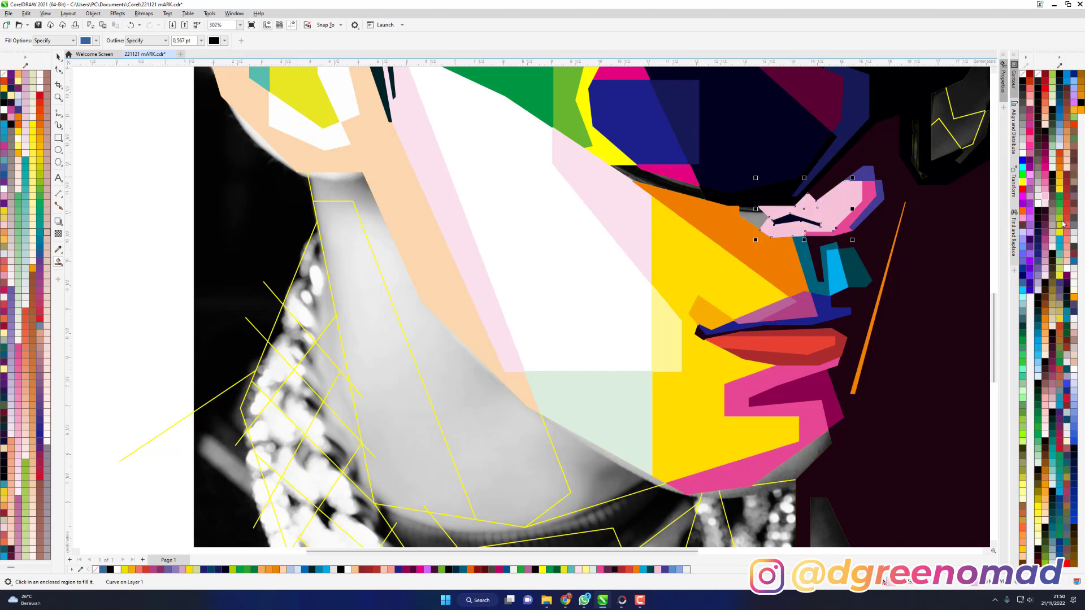
pyautogui.click(1069, 260)
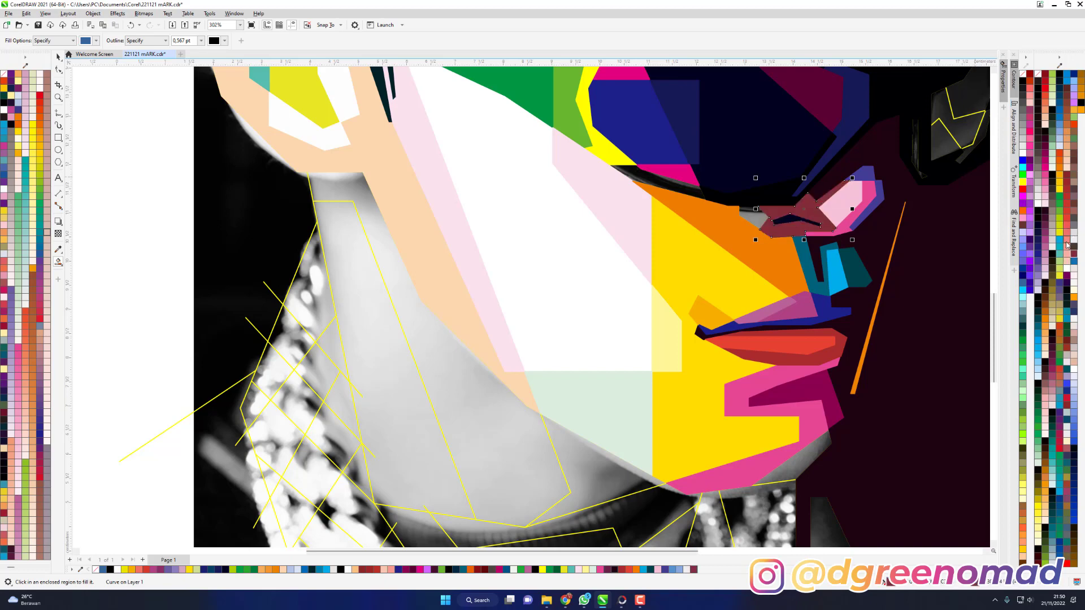
pyautogui.click(1066, 240)
pyautogui.click(1059, 254)
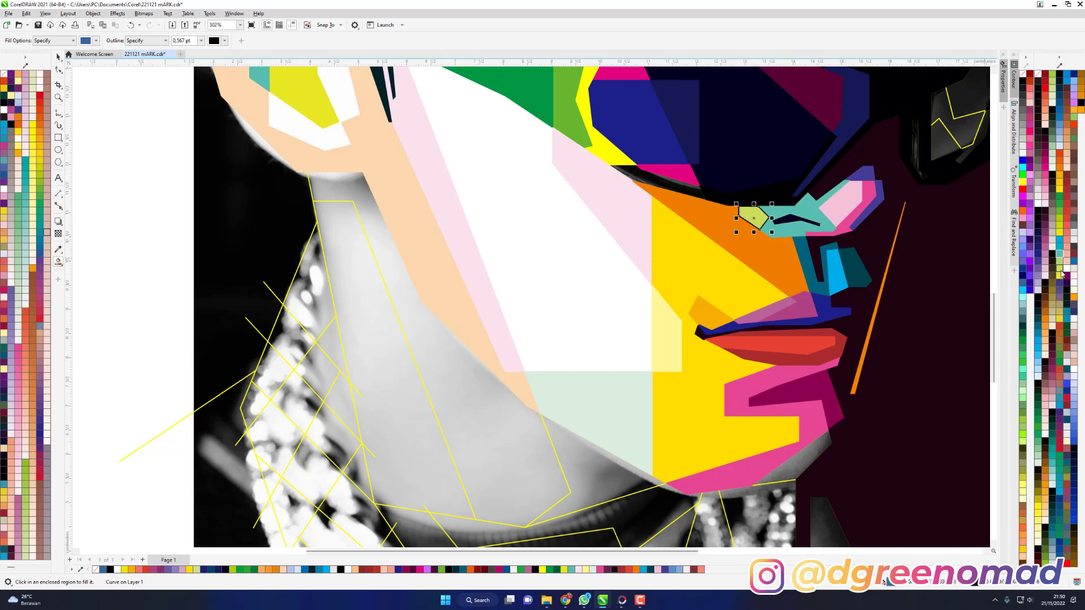
# Smart-fill the narrow strip above and right of the nose tip with bright pink, and the lowest patch beside it with dark blue.
pyautogui.scroll(-4, 755, 215)
pyautogui.scroll(4, 853, 283)
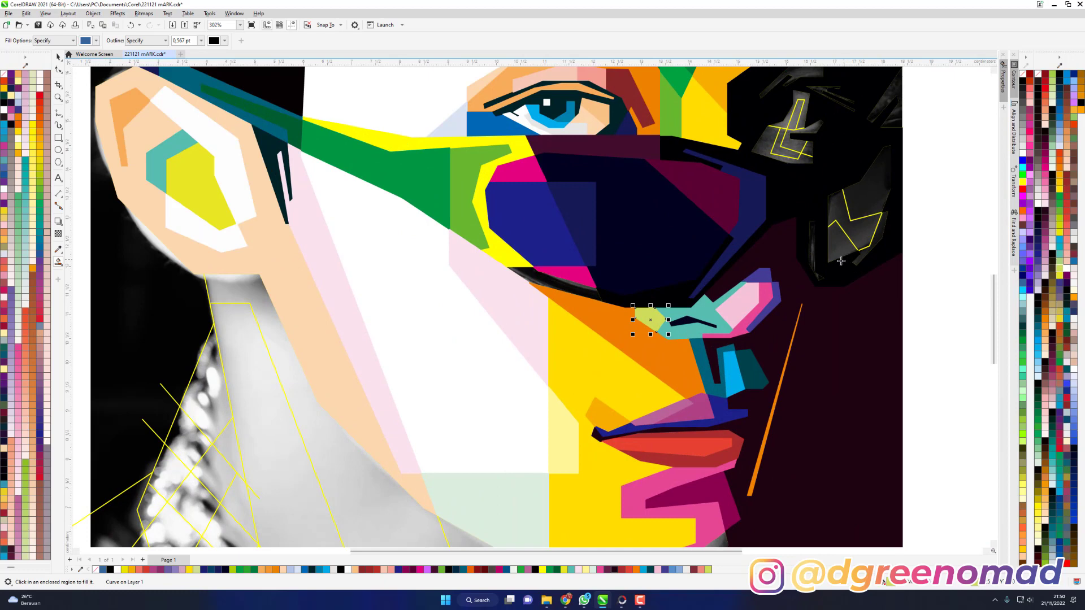
pyautogui.click(814, 254)
pyautogui.click(1046, 175)
pyautogui.click(845, 247)
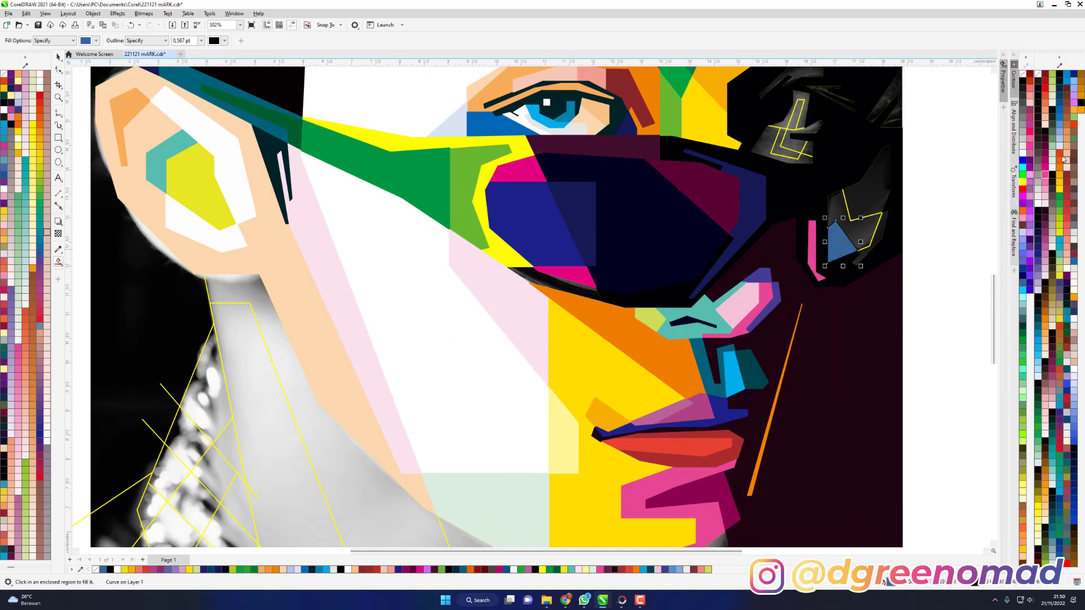
pyautogui.click(1060, 89)
# Smart-fill the two patches above the dark blue one with medium blue and, for the upper one, brighter blue.
pyautogui.click(859, 212)
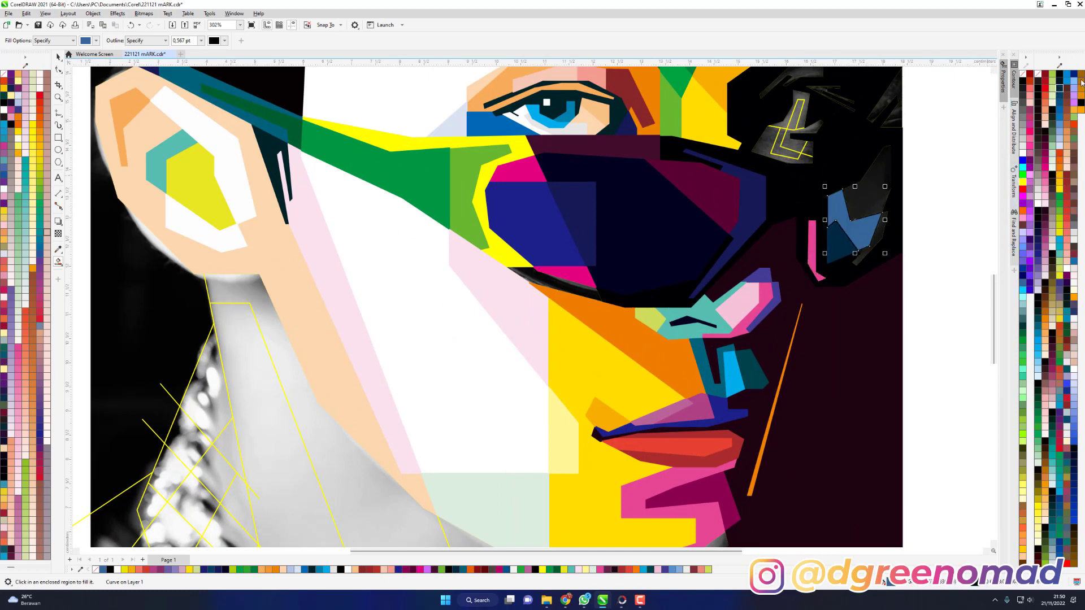
pyautogui.click(1058, 105)
pyautogui.click(858, 210)
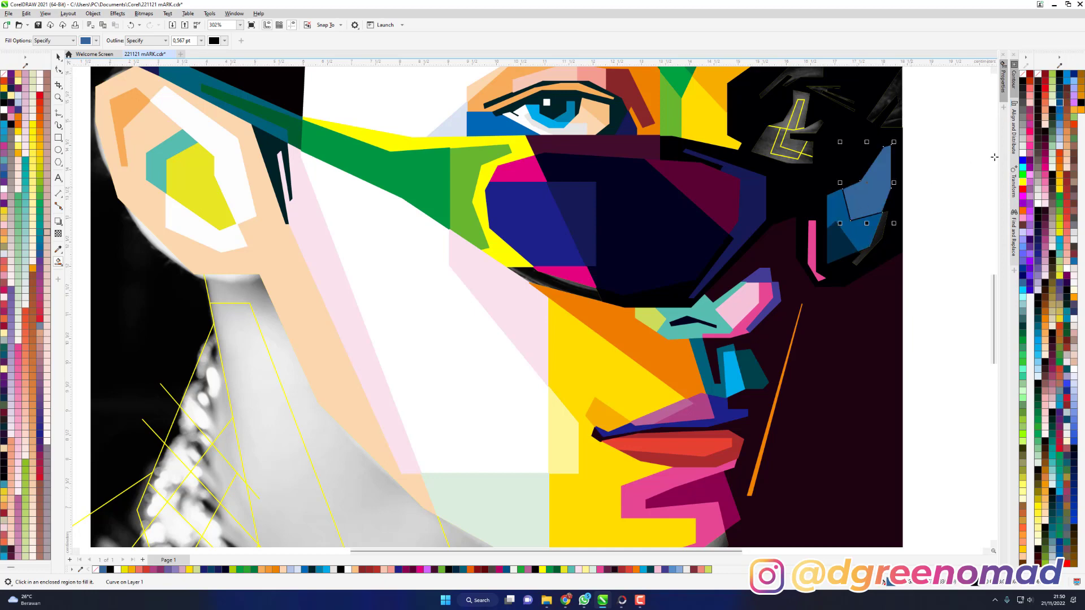
pyautogui.click(1059, 110)
# Smart-fill the thin strip along the outer lower edge of the blue patches with green after trying light blue.
pyautogui.click(884, 240)
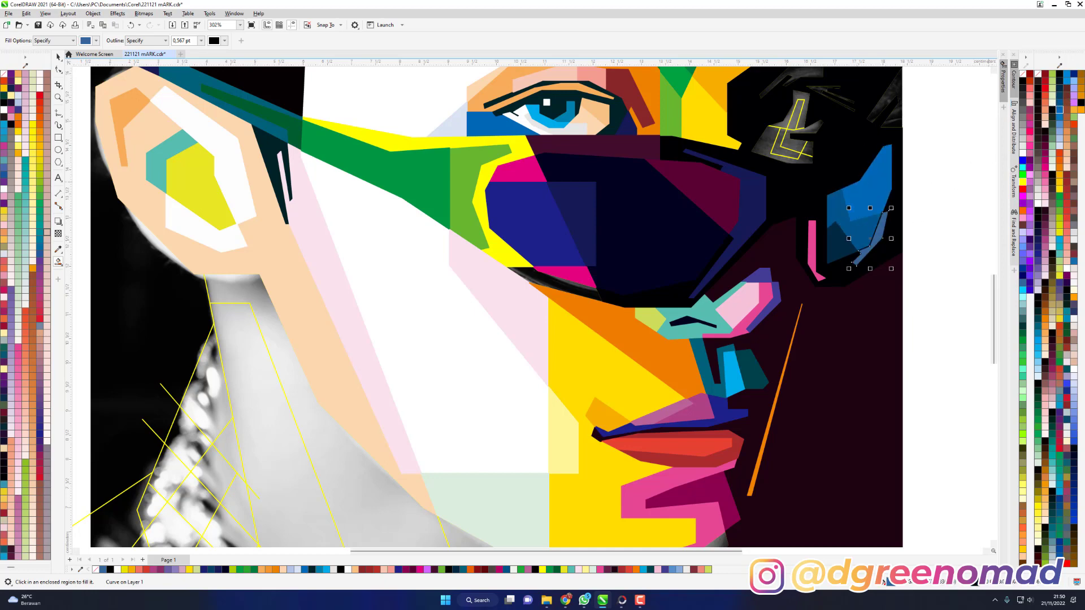
pyautogui.click(1059, 132)
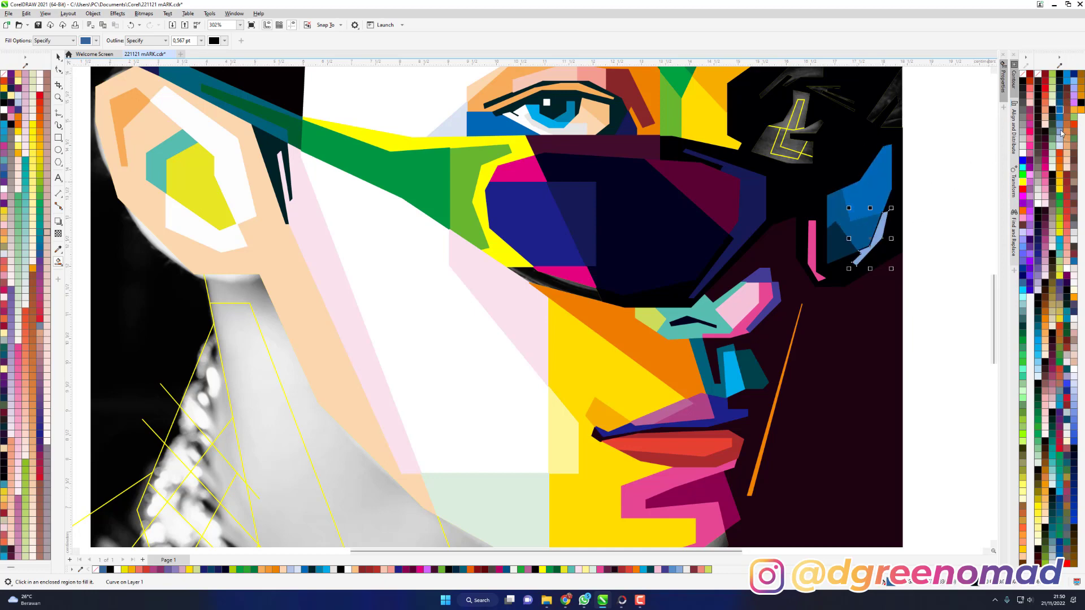
pyautogui.click(1059, 213)
# Smart-fill the angled stroke above the shadowed far eye with red, and the thin forked strokes beside it with medium blue.
pyautogui.scroll(-1, 838, 283)
pyautogui.scroll(2, 809, 152)
pyautogui.click(828, 143)
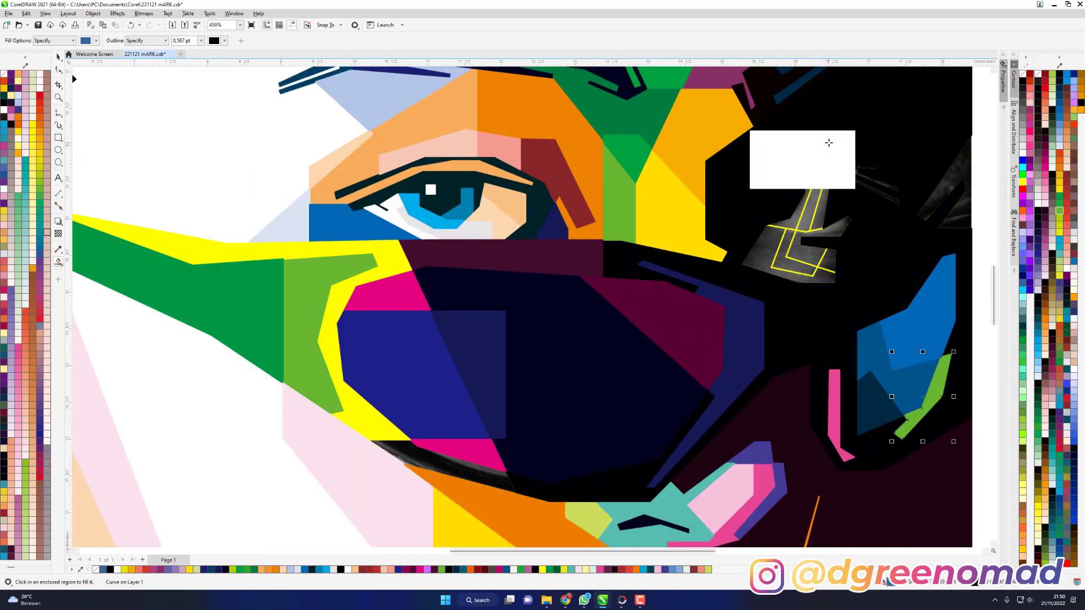
pyautogui.click(1045, 82)
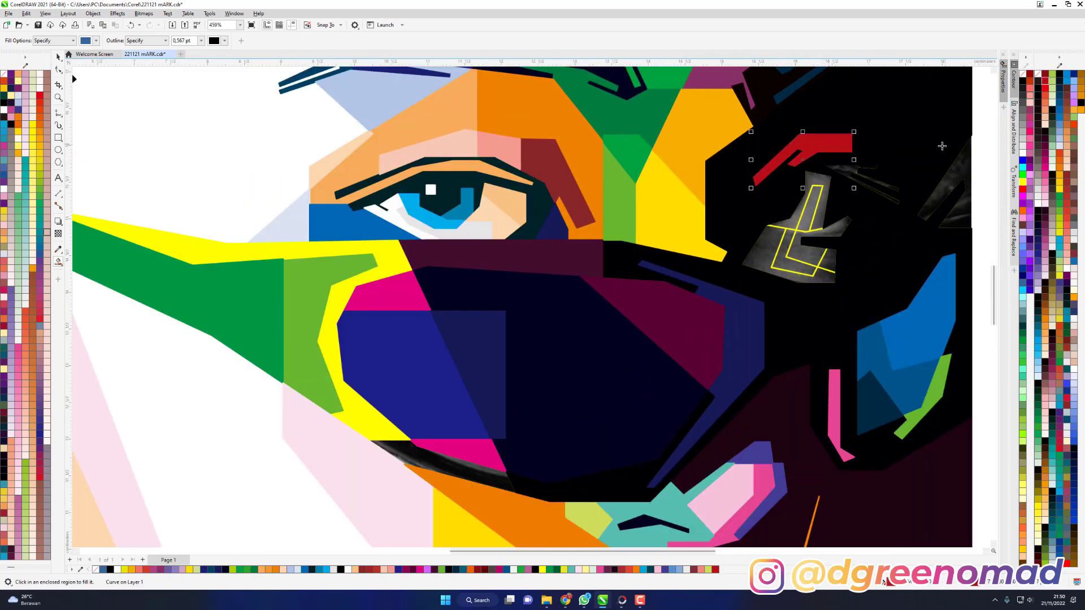
pyautogui.click(840, 164)
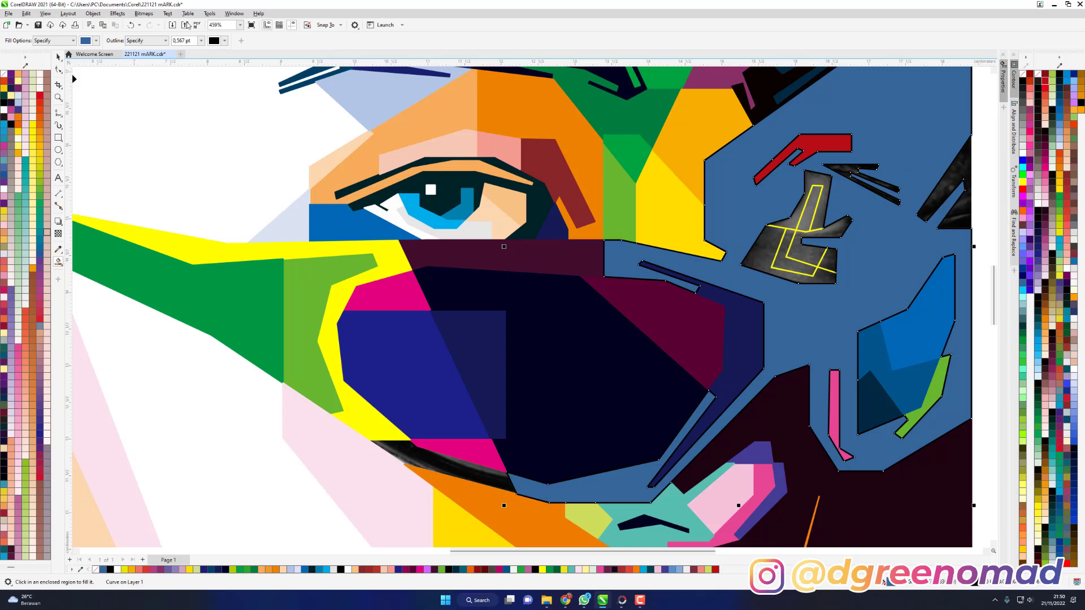
pyautogui.hotkey('ctrl', 'z')
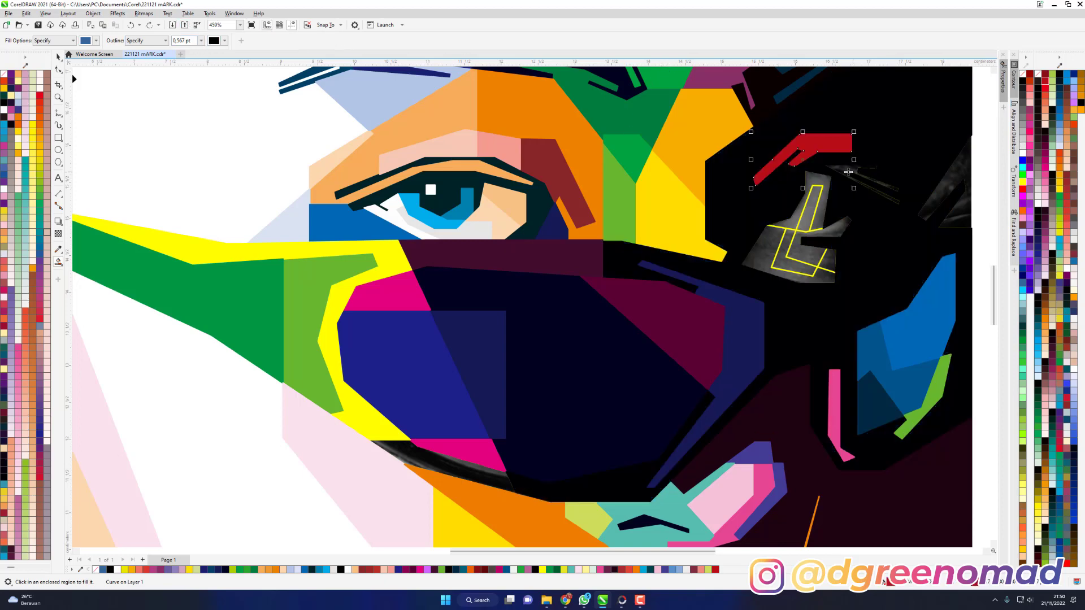
pyautogui.click(848, 172)
pyautogui.click(1058, 104)
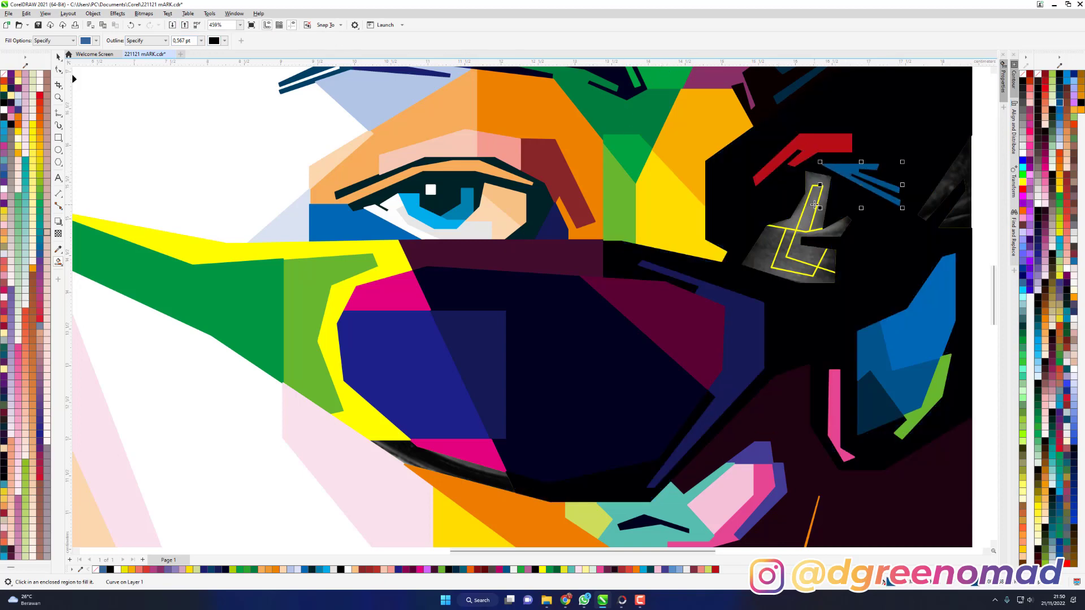
# Smart-fill the upright shape below the red stroke with bright sky blue and its inner strip with a lighter sky blue.
pyautogui.click(814, 204)
pyautogui.click(1061, 125)
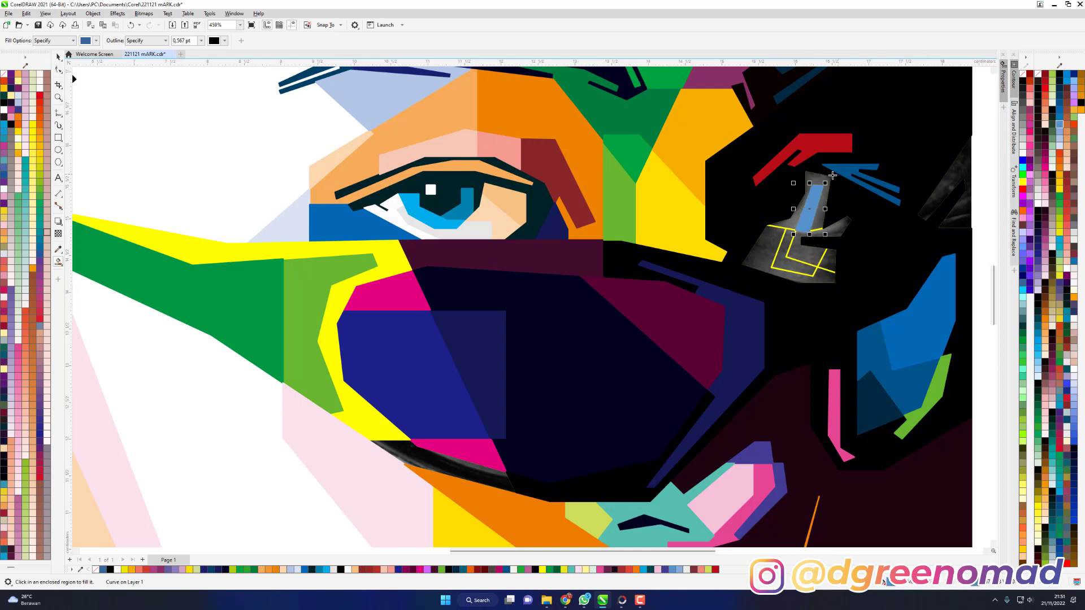
pyautogui.click(823, 176)
pyautogui.click(1038, 347)
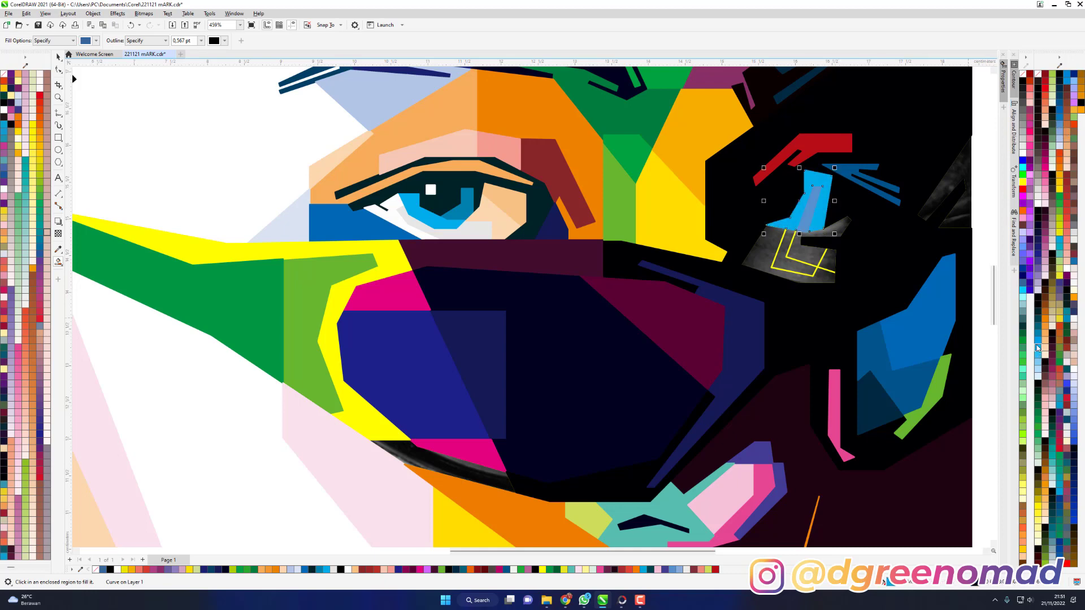
pyautogui.press('space')
pyautogui.click(809, 219)
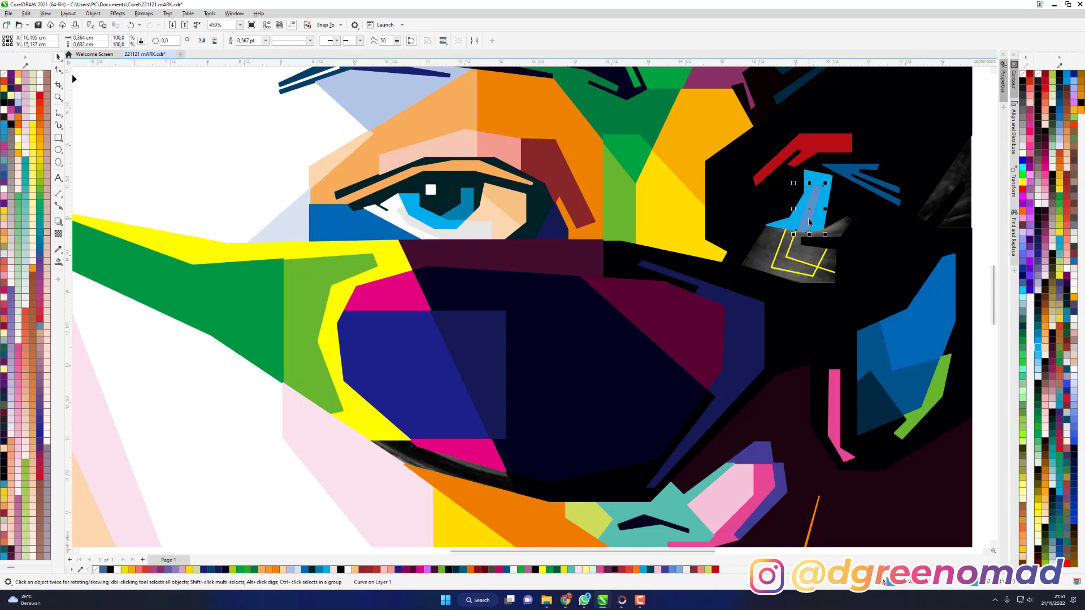
pyautogui.click(1037, 355)
pyautogui.press('space')
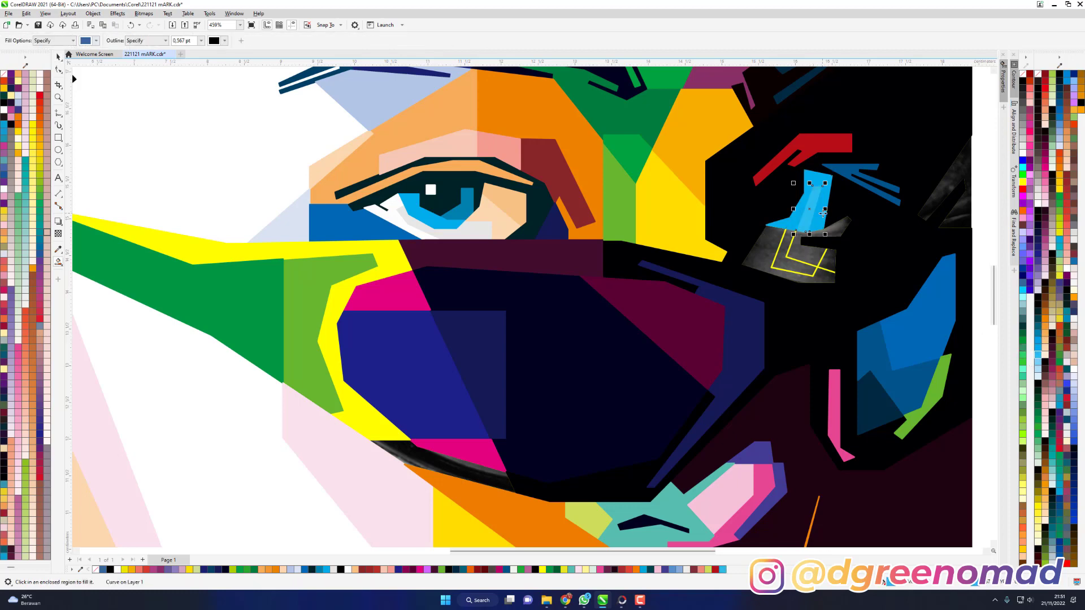
# Smart-fill the jagged shape below the sky-blue one with dark green, and the small patch beside it with a darker green.
pyautogui.click(835, 231)
pyautogui.click(1038, 410)
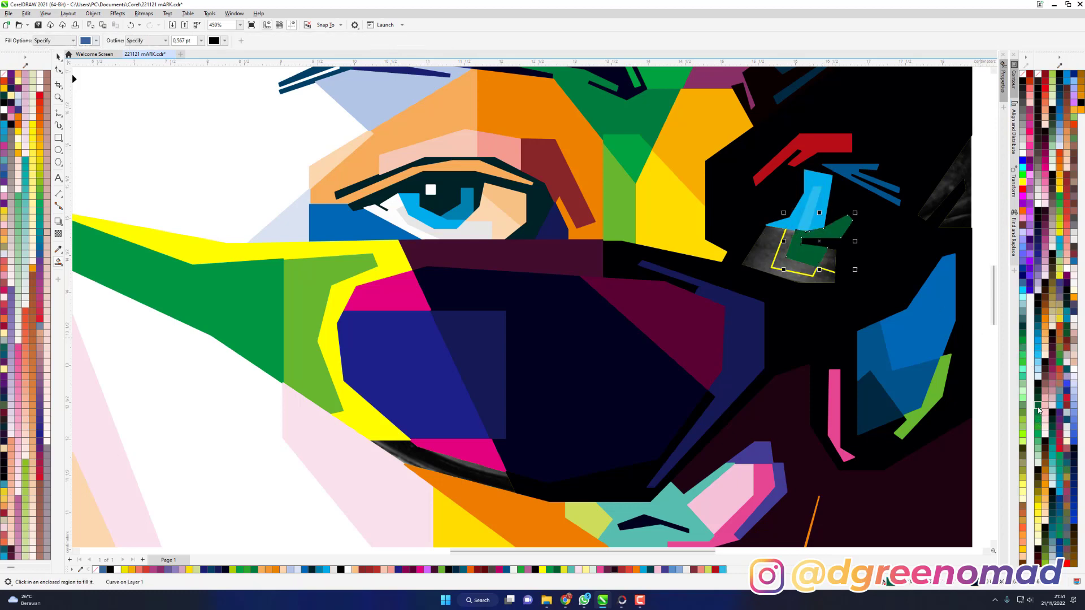
pyautogui.click(825, 266)
pyautogui.click(1057, 409)
pyautogui.click(1037, 400)
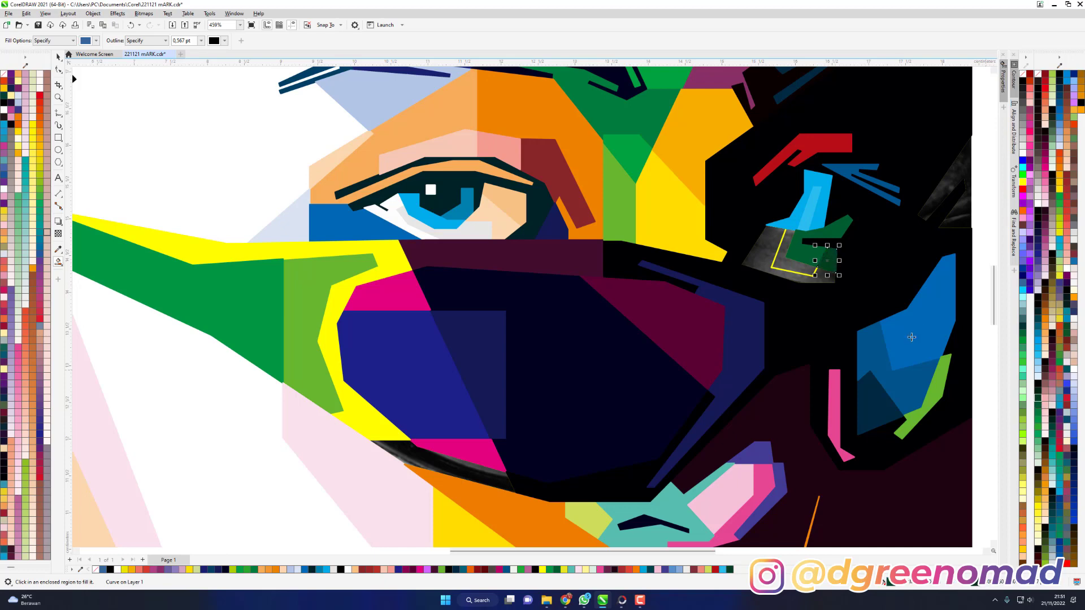
# Smart-fill the L-shaped strip around the dark green shape with yellow-green and the area outside it with olive green.
pyautogui.click(802, 267)
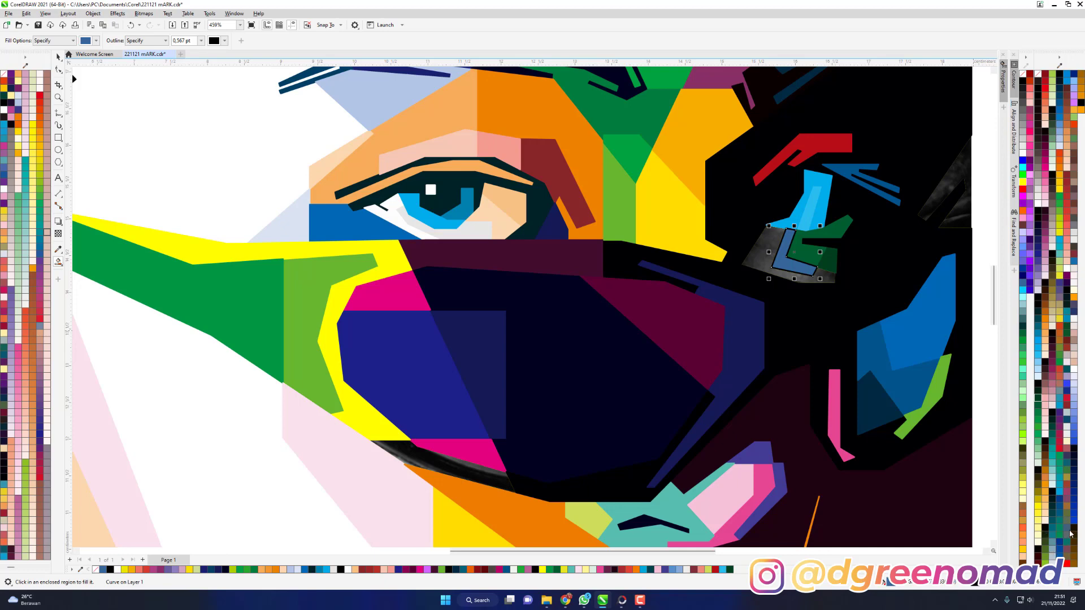
pyautogui.click(1044, 562)
pyautogui.rightClick(1044, 562)
pyautogui.click(822, 277)
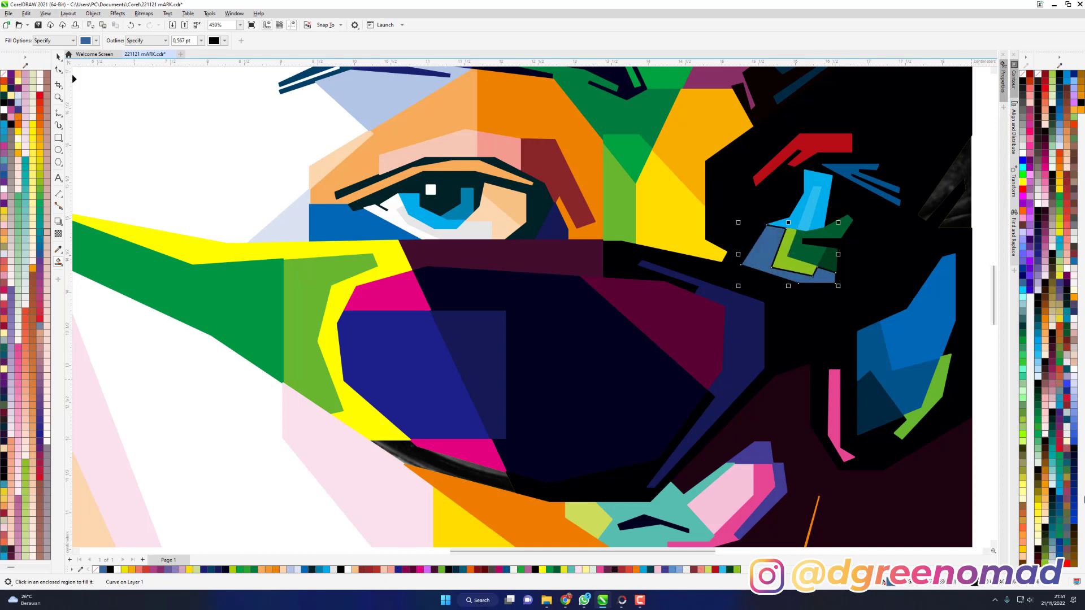
pyautogui.scroll(-5, 841, 346)
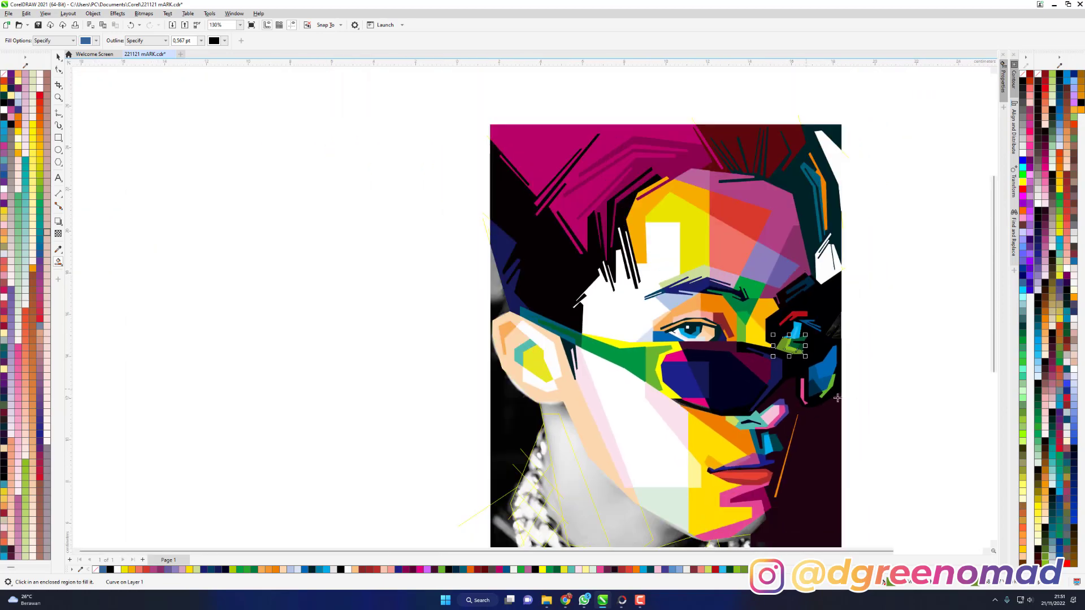
# Smart-fill the triangular patch at the portrait's right edge above the blue shapes, and match its outline to the fill.
pyautogui.scroll(4, 841, 347)
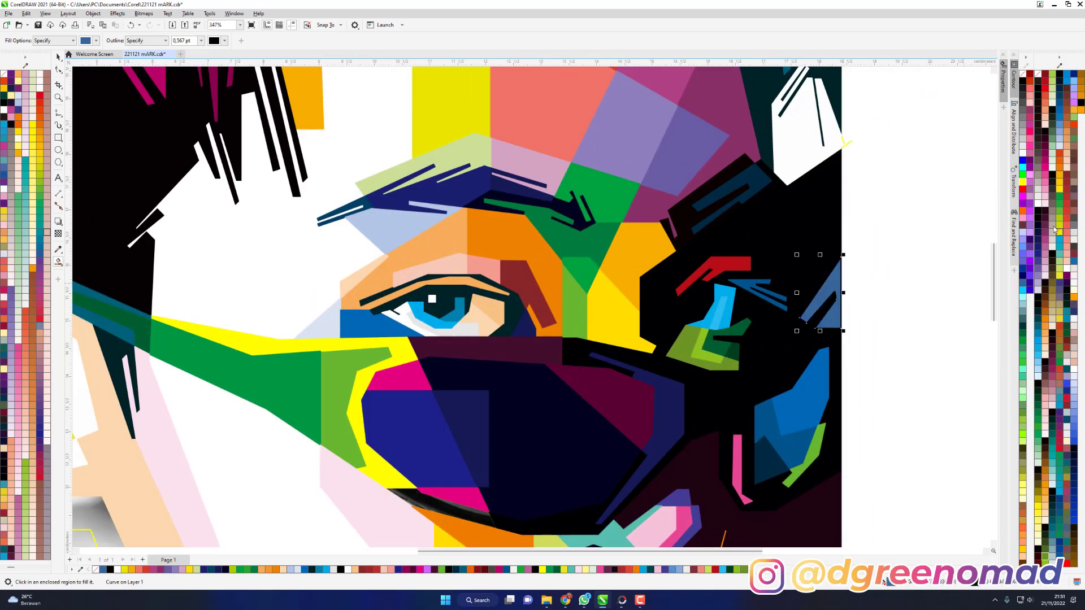
pyautogui.click(1037, 319)
pyautogui.rightClick(1038, 319)
# Smart-fill the shadow patch beneath the chin's outer edge with dark magenta and give it a matching outline.
pyautogui.scroll(-5, 940, 384)
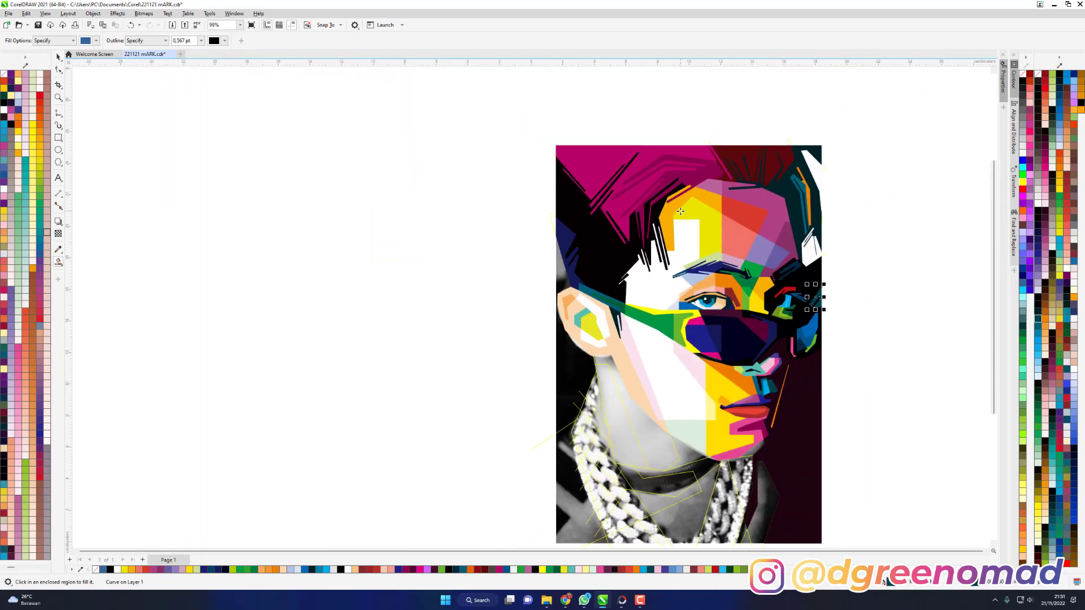
pyautogui.scroll(2, 759, 474)
pyautogui.click(755, 434)
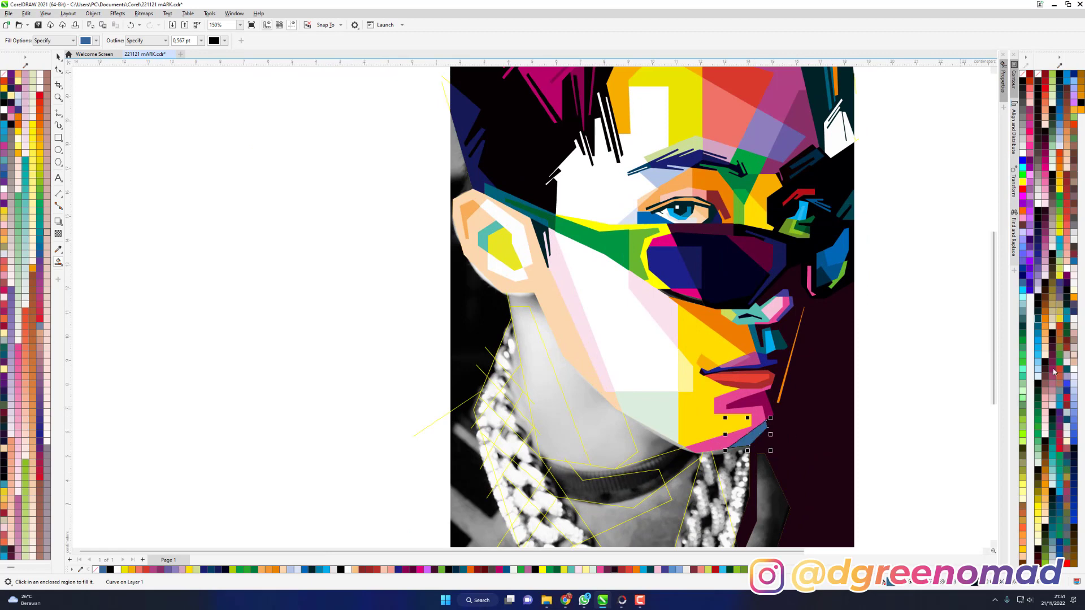
pyautogui.click(1045, 370)
pyautogui.click(1052, 369)
pyautogui.rightClick(1051, 369)
# Smart-fill the neck's broad strip along the jaw with light green and the strip beside it with medium green.
pyautogui.scroll(-1, 822, 296)
pyautogui.click(641, 421)
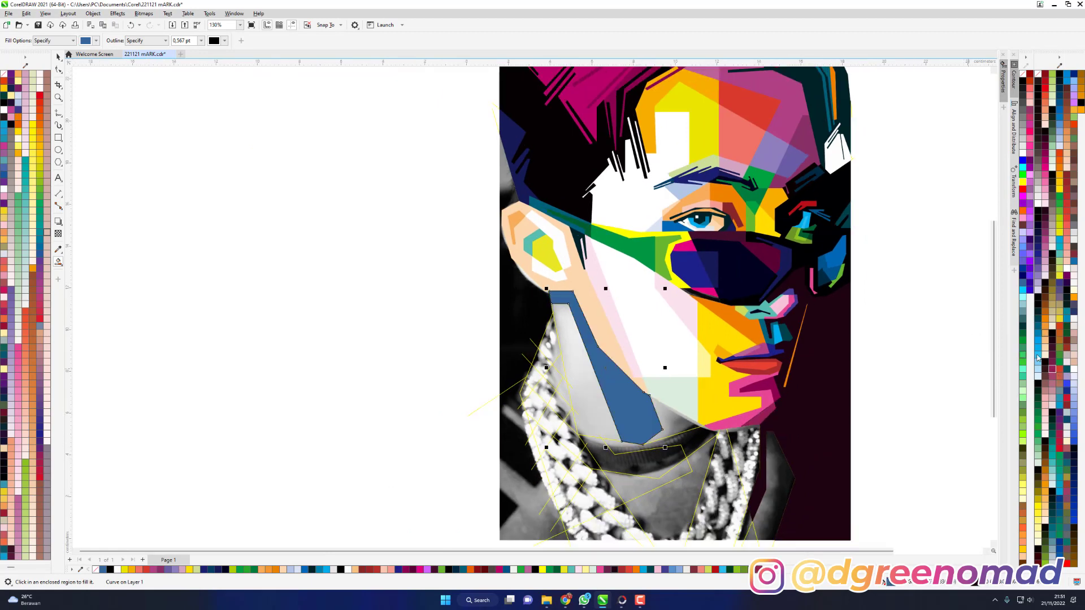
pyautogui.click(1038, 456)
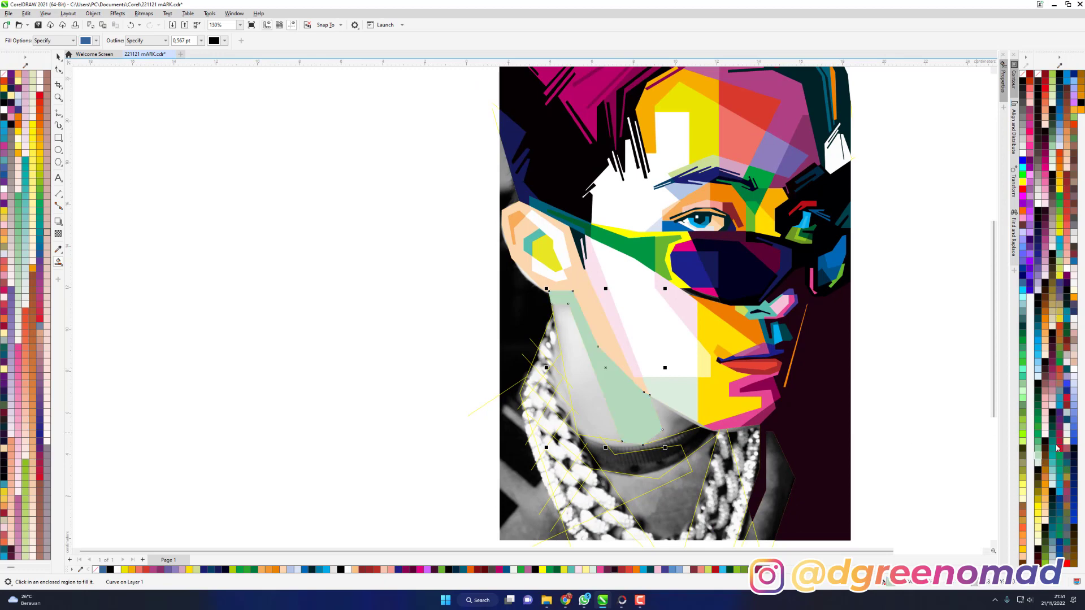
pyautogui.click(603, 402)
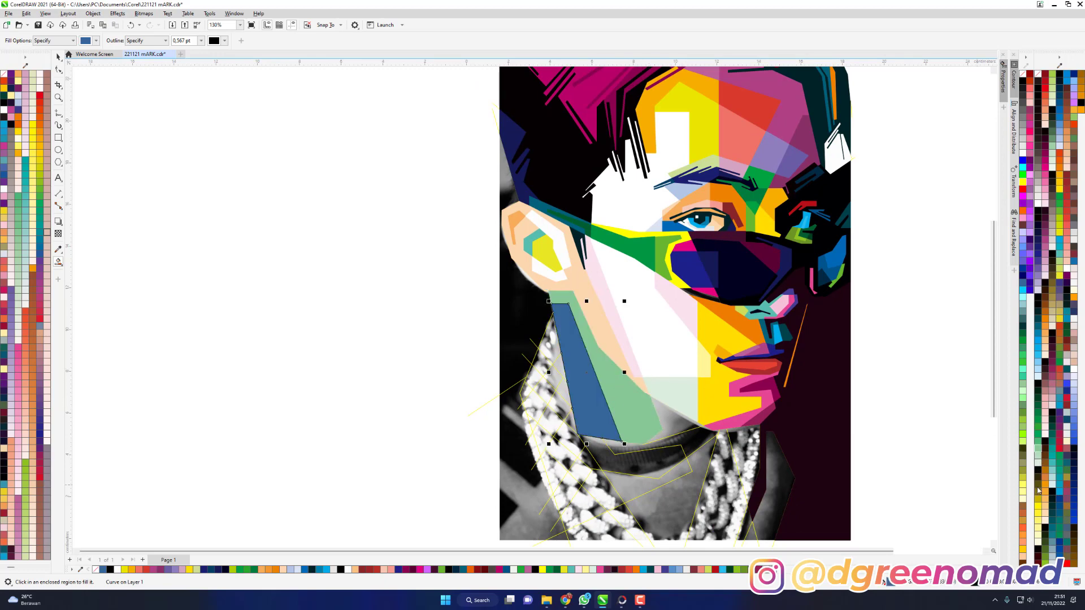
pyautogui.click(1038, 446)
# Smart-fill the shadow under the jaw with dark green, the strip below it with darker green, and the choker with dark teal.
pyautogui.click(664, 410)
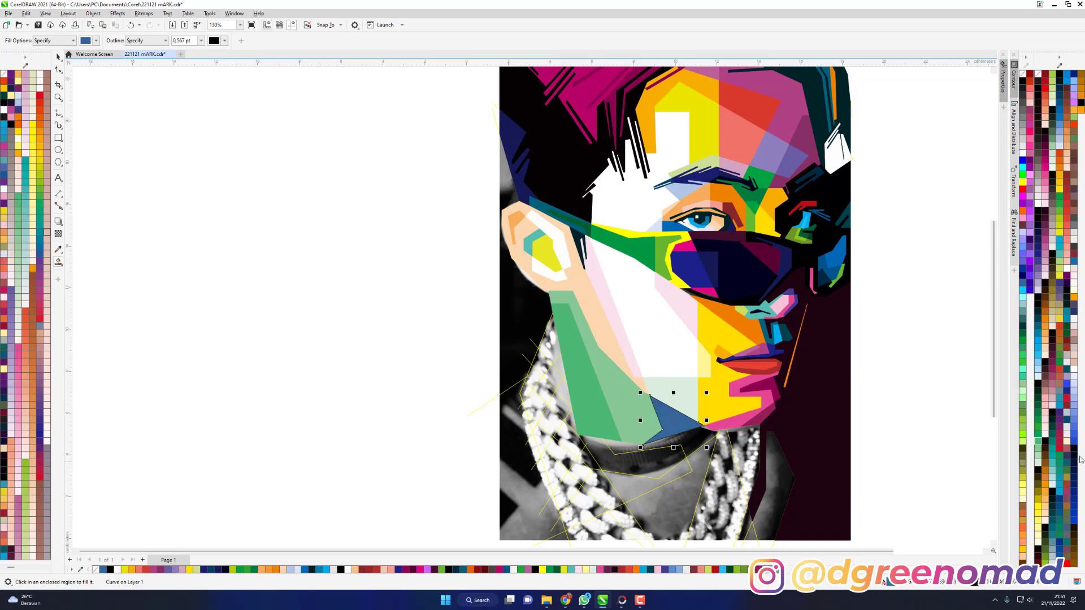
pyautogui.click(1052, 432)
pyautogui.click(696, 438)
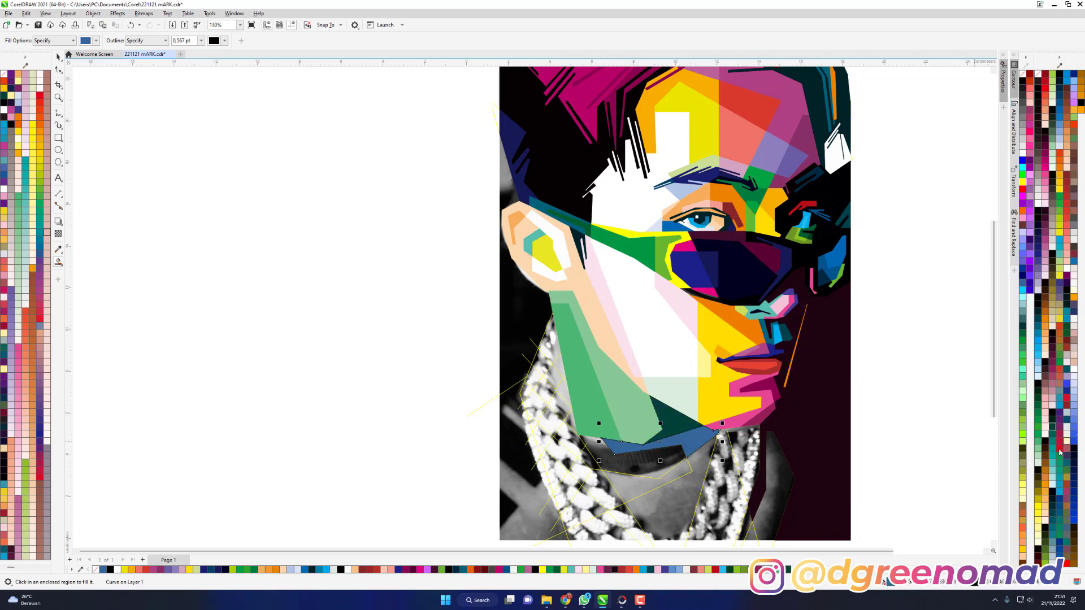
pyautogui.click(1052, 421)
pyautogui.click(649, 459)
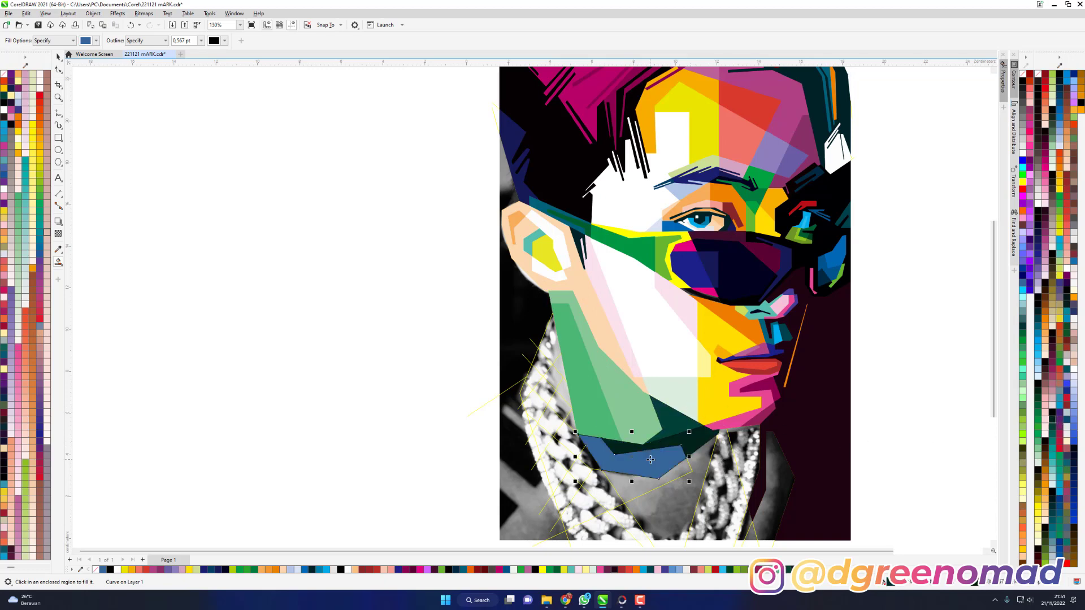
pyautogui.click(1043, 322)
# Smart-fill the chest patch below the choker with burgundy and the remaining chest area between the chains with dark maroon.
pyautogui.click(684, 470)
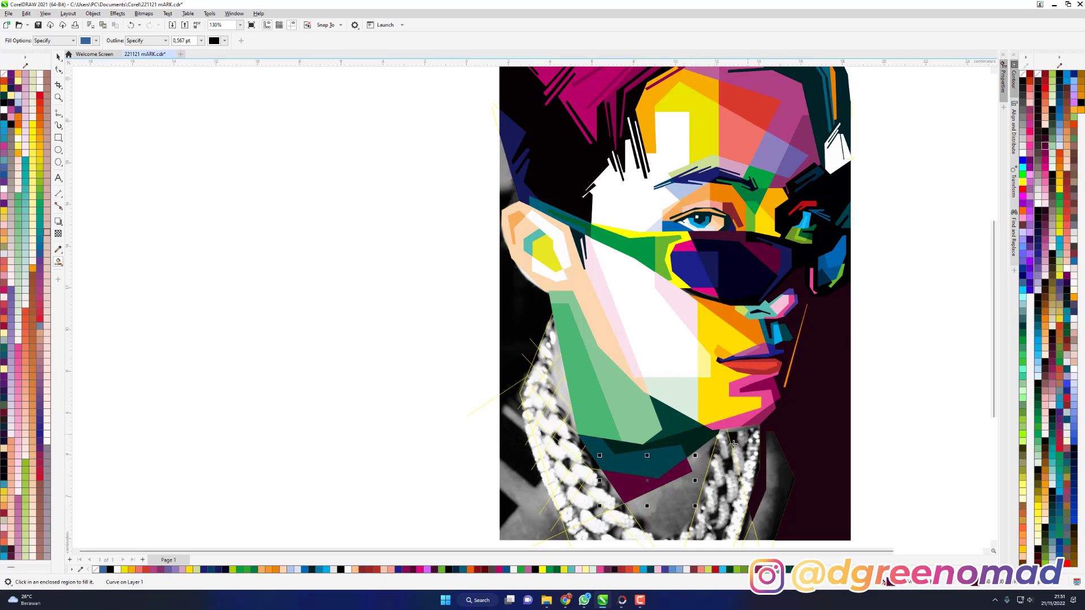
pyautogui.click(705, 455)
pyautogui.click(1046, 143)
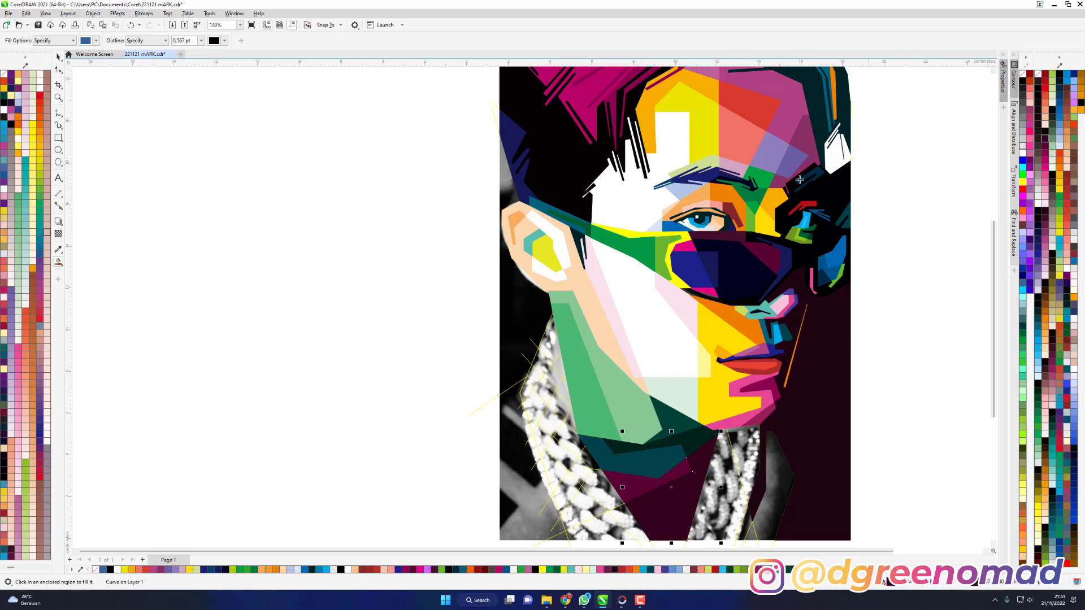
# Smart-fill the background behind the ear and neck with orange after trying yellow.
pyautogui.click(522, 299)
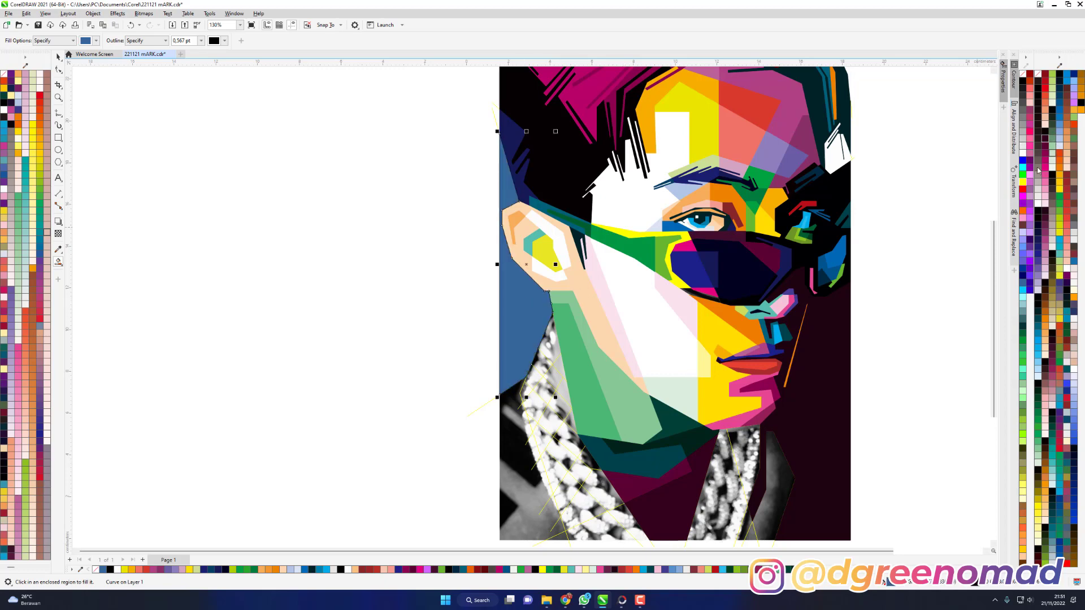
pyautogui.click(1059, 190)
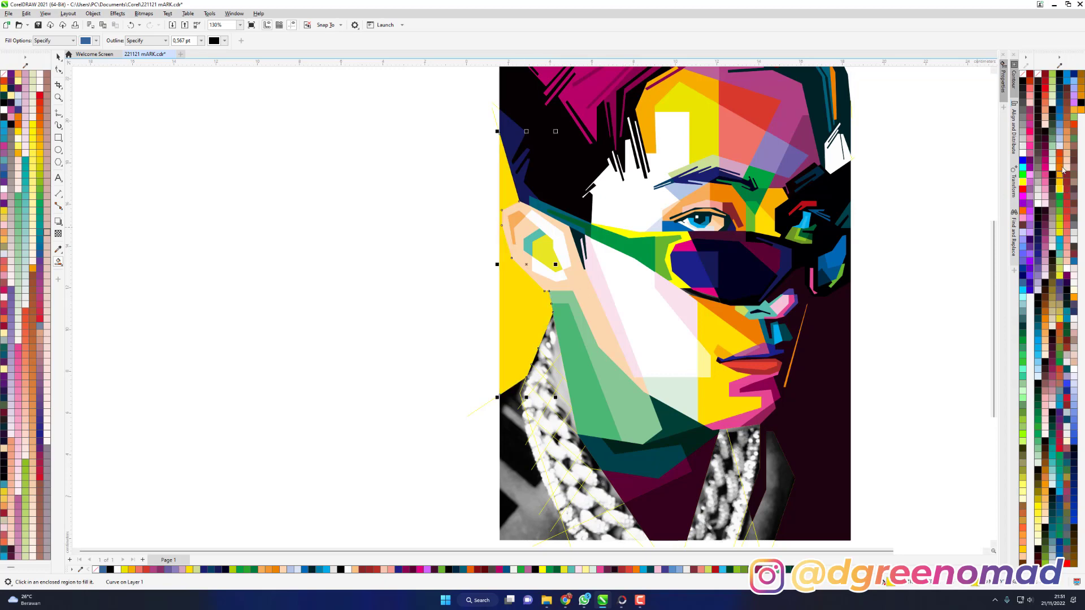
pyautogui.click(1061, 169)
# Smart-fill the front chain's broad strip under the chin with orange and the adjoining strip with light orange.
pyautogui.scroll(-6, 776, 233)
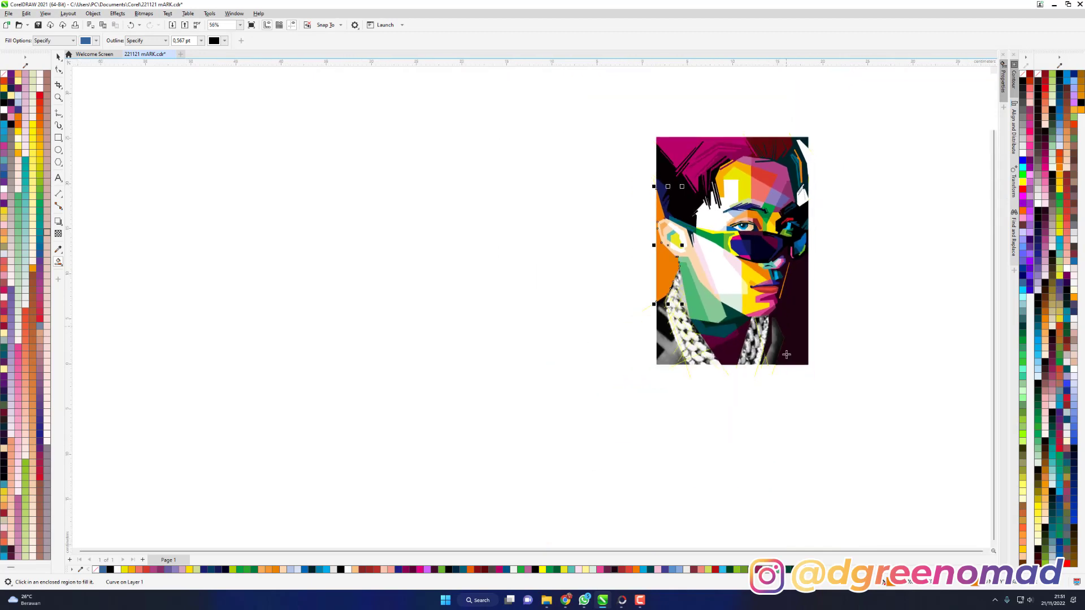
pyautogui.scroll(9, 782, 344)
pyautogui.click(725, 333)
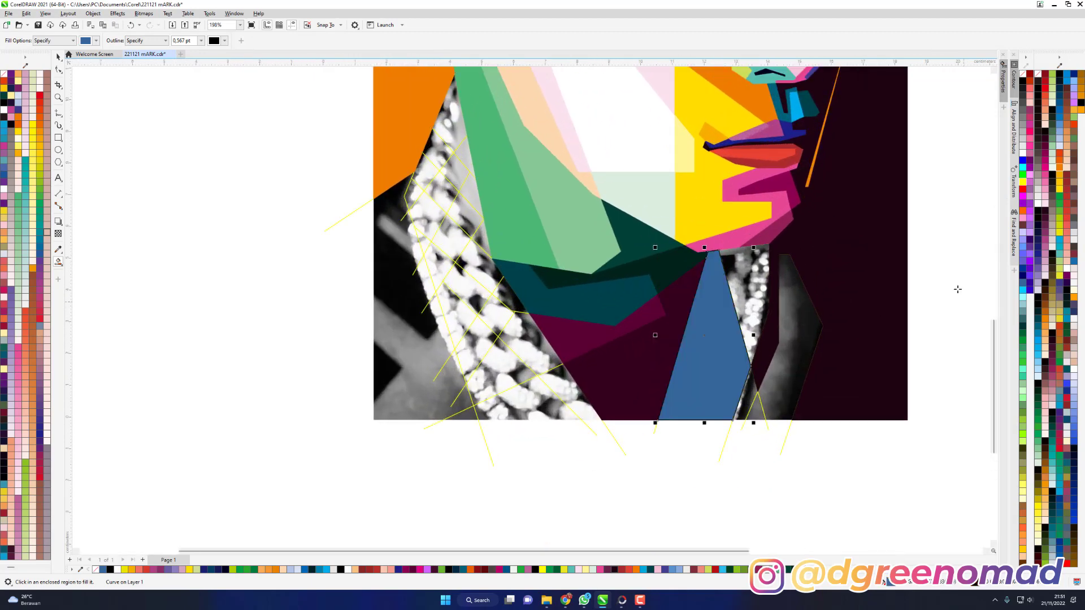
pyautogui.click(1045, 326)
pyautogui.click(743, 274)
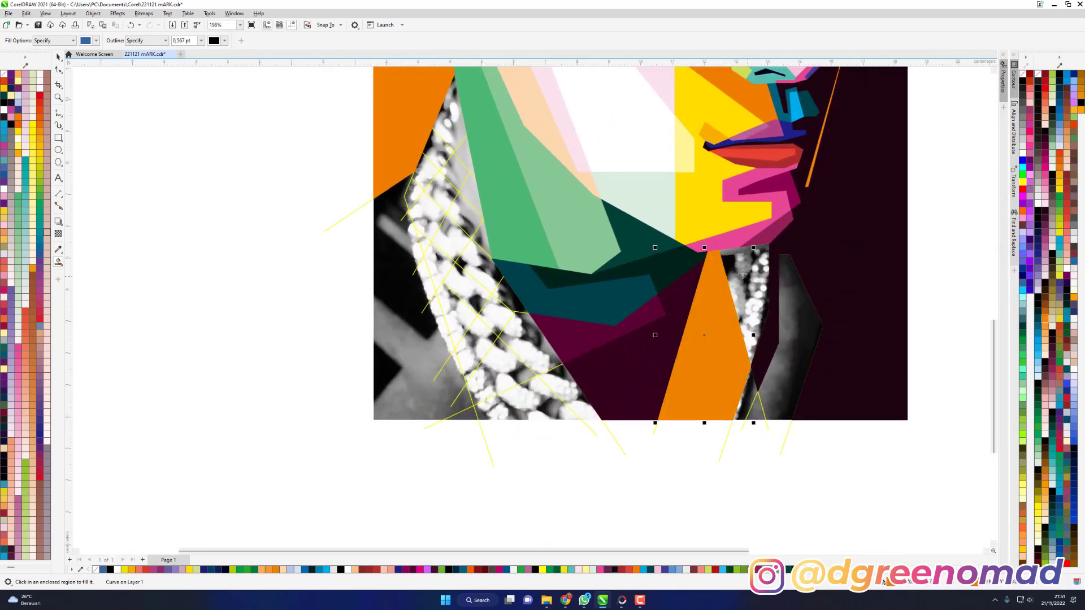
pyautogui.click(1046, 329)
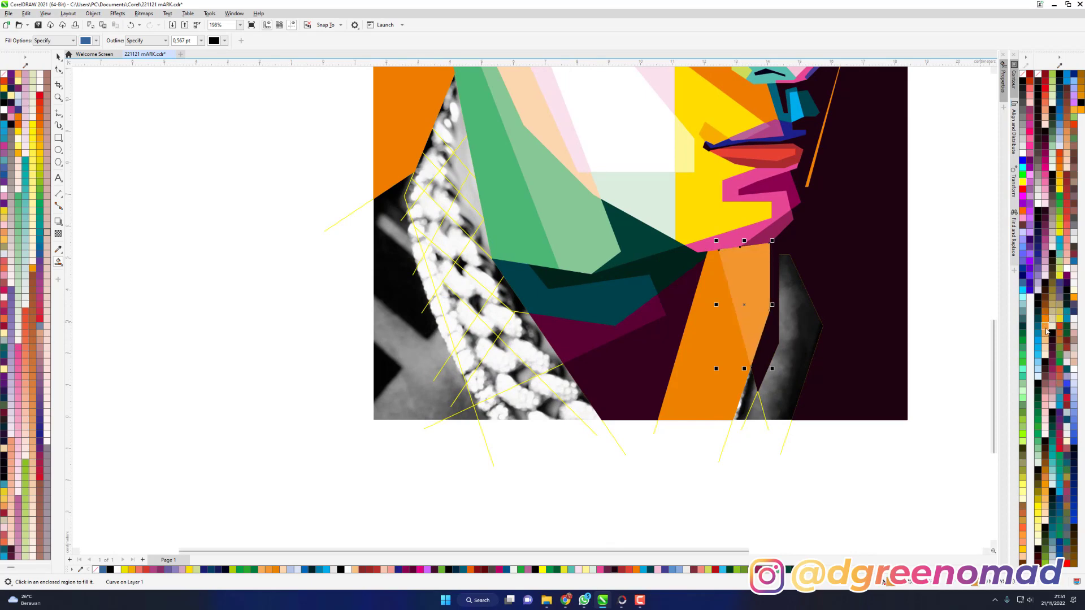
# Smart-fill the collar strip beside the orange chain with mauve, the small triangle at its base with dusty pink, and the adjoining sliver with dark plum.
pyautogui.click(790, 328)
pyautogui.click(1049, 377)
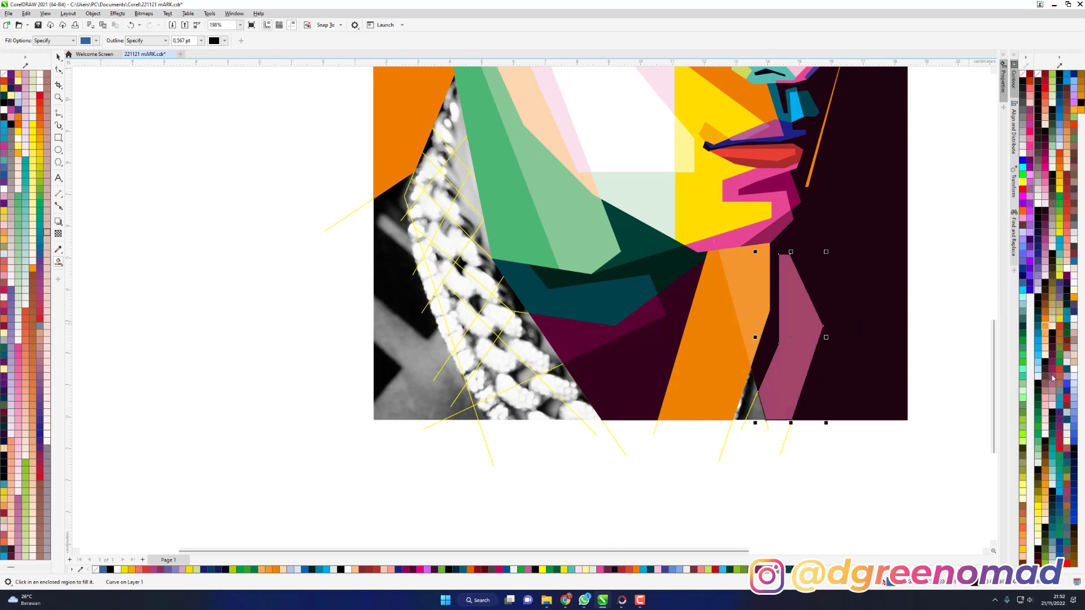
pyautogui.click(758, 412)
pyautogui.click(1059, 399)
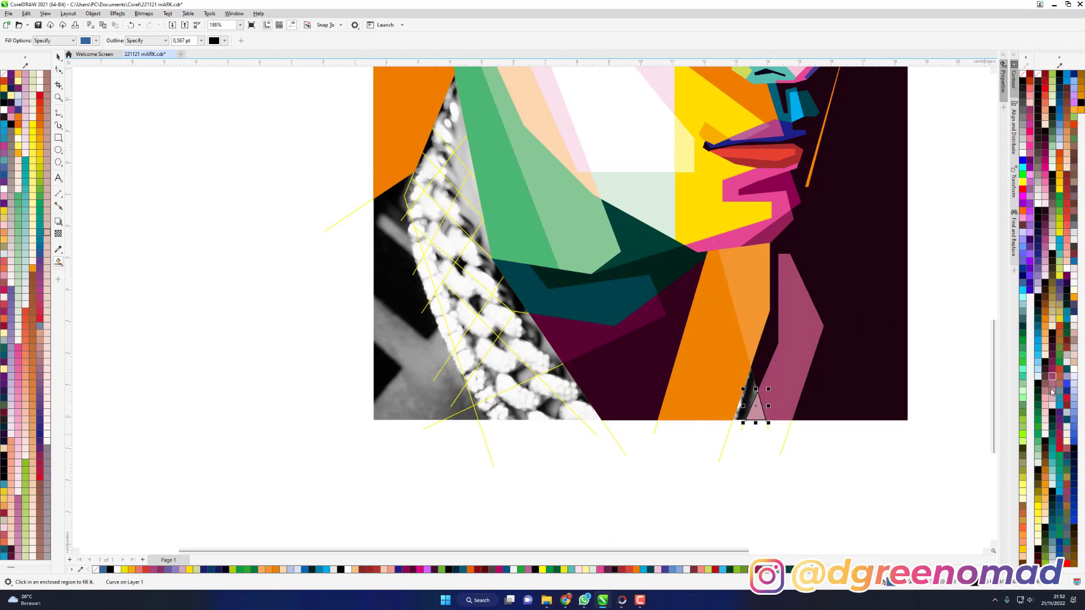
pyautogui.click(749, 390)
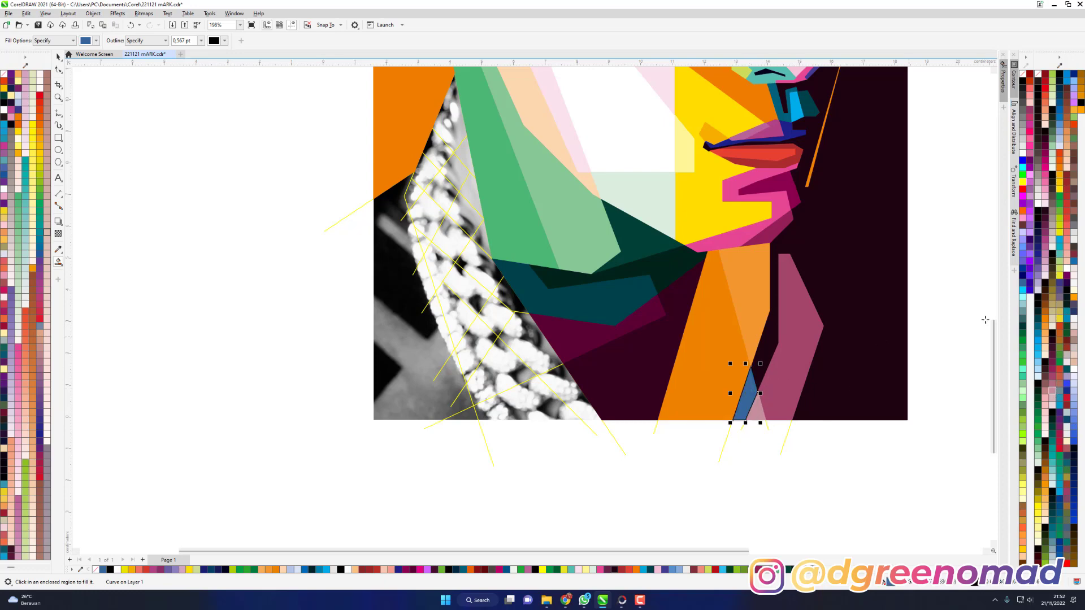
pyautogui.click(1052, 356)
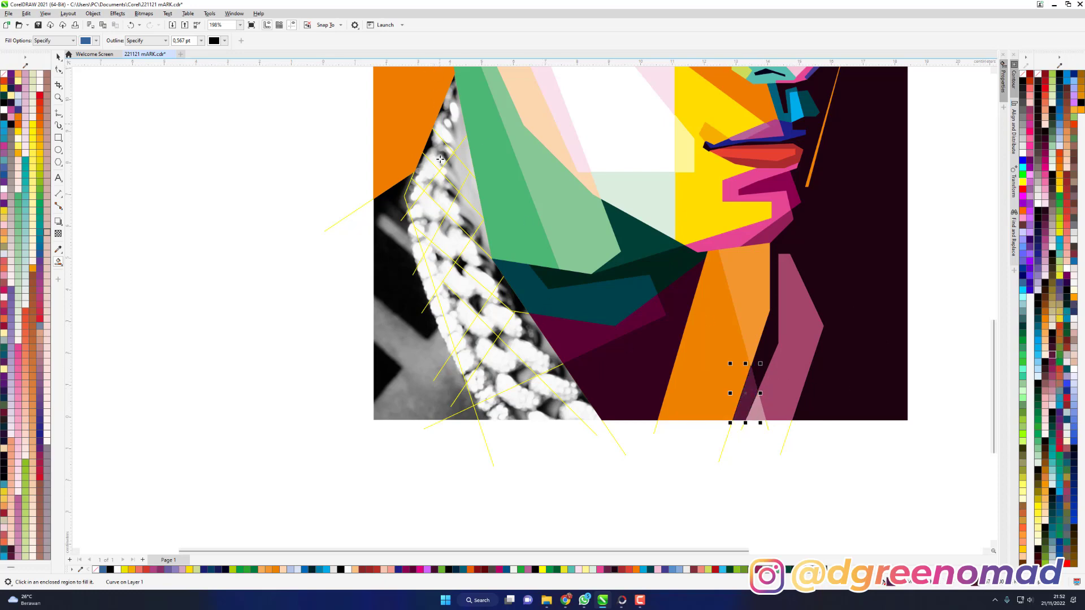
# Smart-fill the shirt area outside the remaining photo chain with black and the chain's topmost piece below the ear with golden yellow.
pyautogui.click(414, 267)
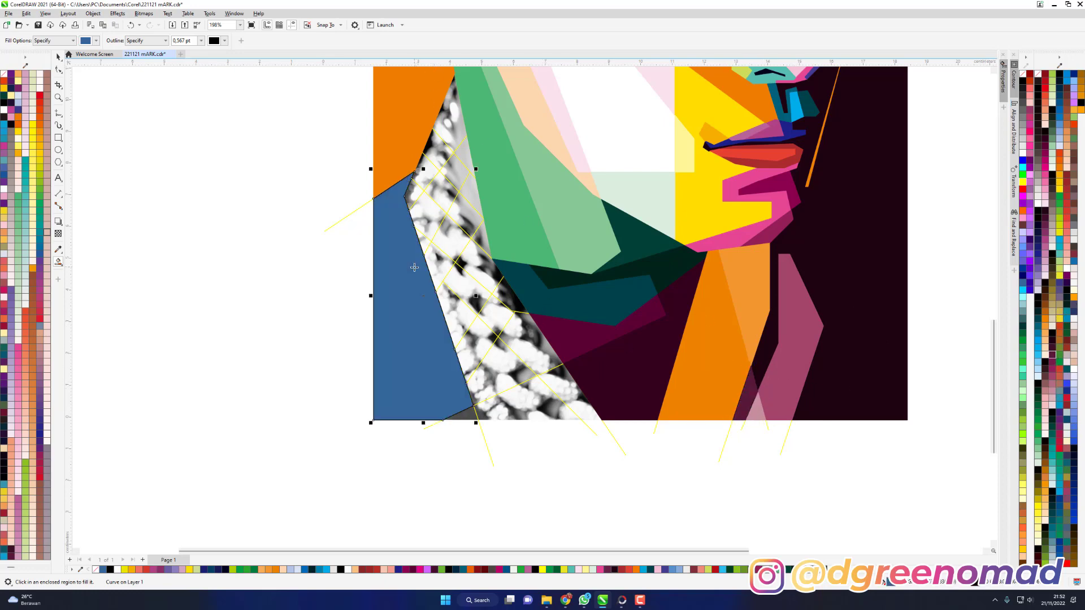
pyautogui.click(1039, 222)
pyautogui.scroll(-3, 770, 241)
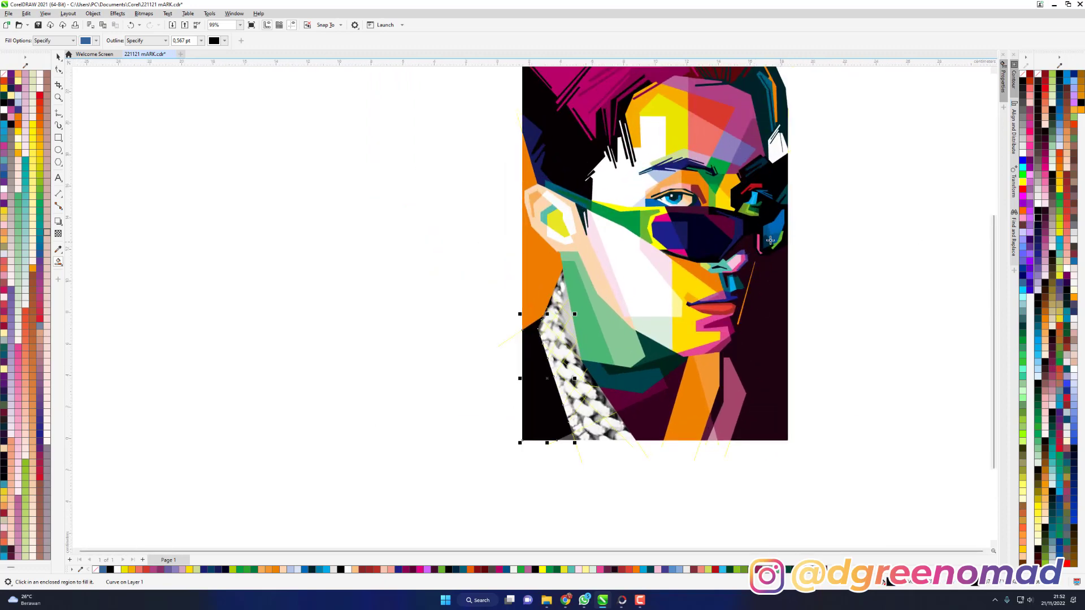
pyautogui.click(563, 295)
pyautogui.click(1059, 222)
pyautogui.scroll(2, 1056, 223)
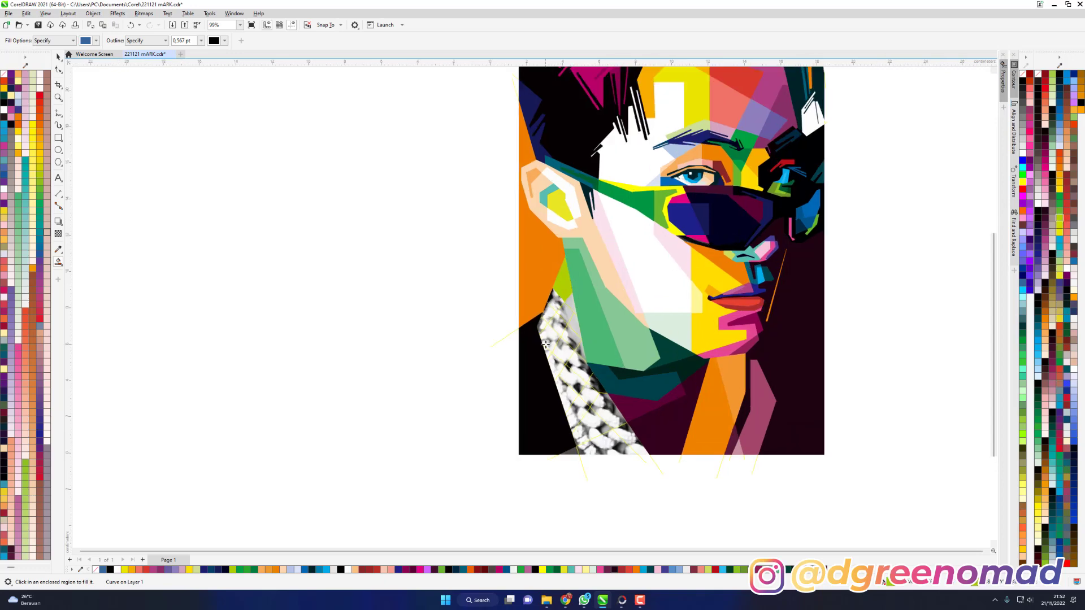
pyautogui.click(1060, 190)
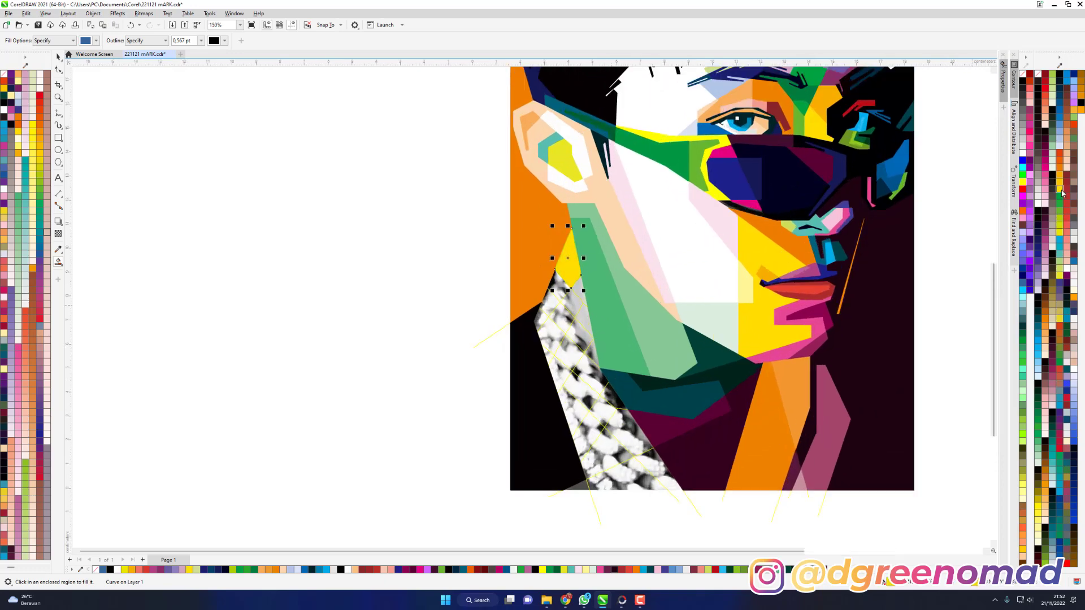
# Smart-fill four tiles in the upper half of the remaining chain with yellow, down to the diamond touching the choker.
pyautogui.click(559, 286)
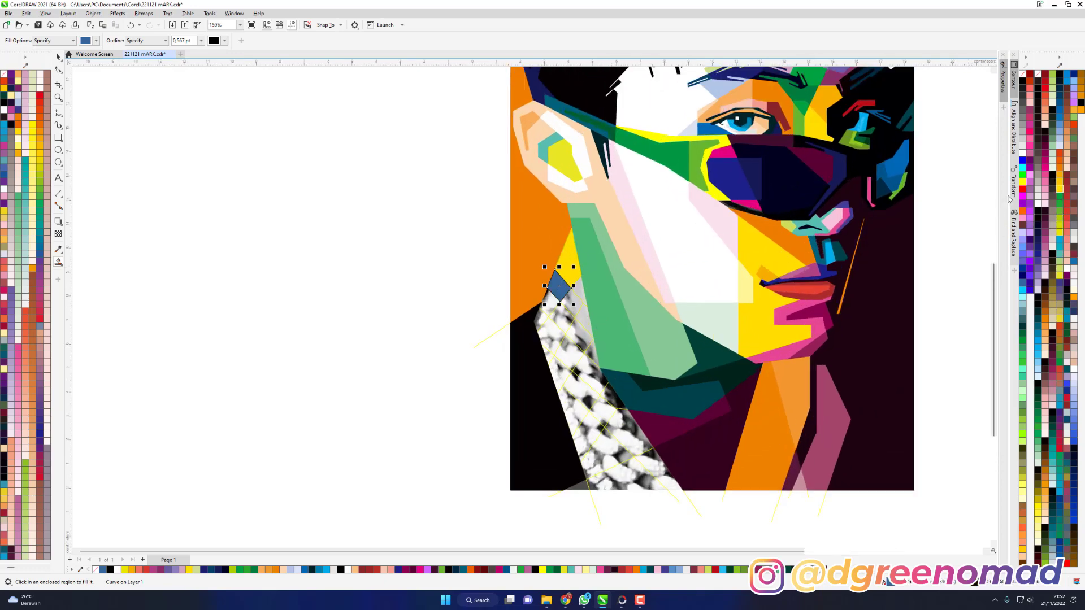
pyautogui.click(1016, 182)
pyautogui.click(1023, 181)
pyautogui.rightClick(1023, 181)
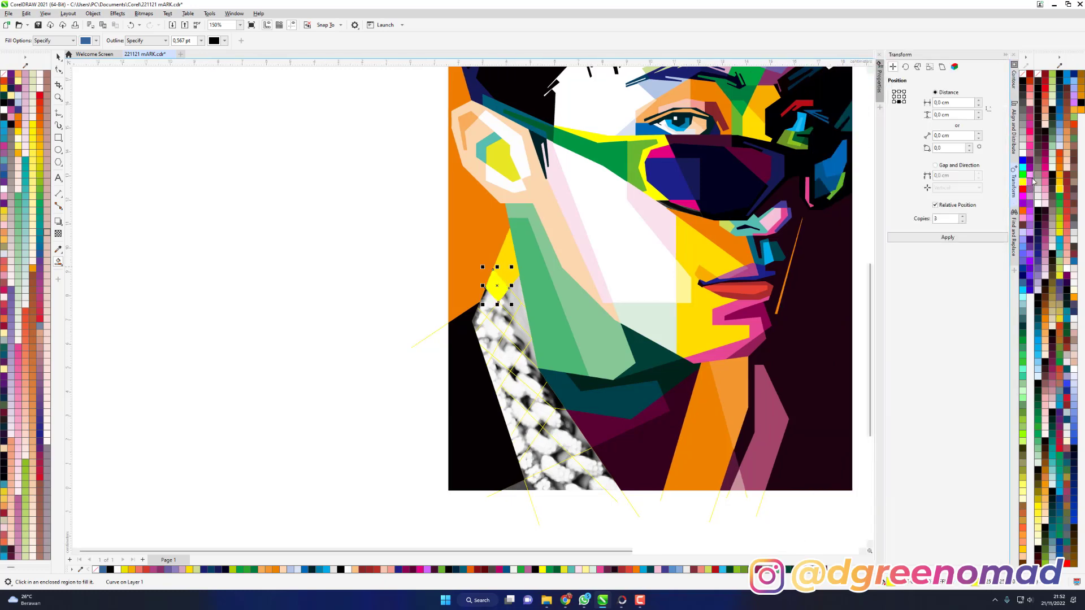
pyautogui.click(1005, 55)
pyautogui.hotkey('ctrl', 'z')
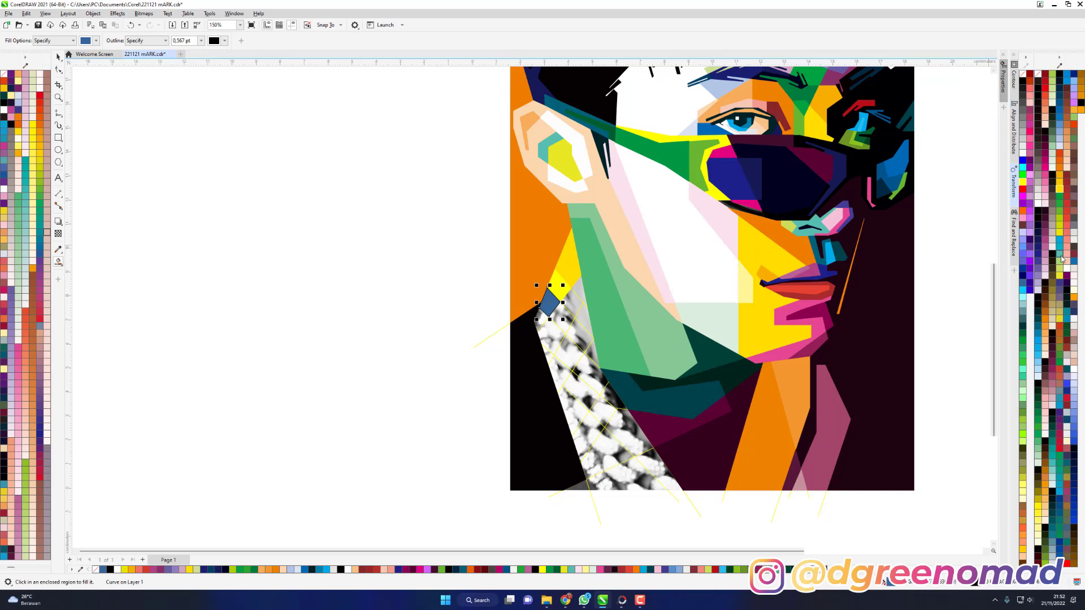
pyautogui.hotkey('ctrl', 'z')
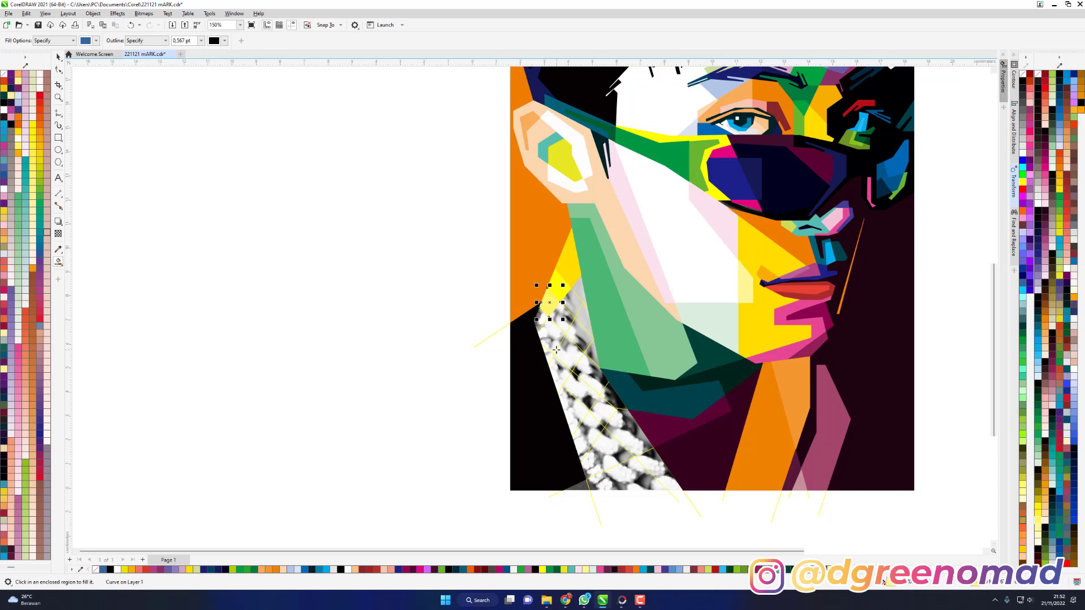
pyautogui.hotkey('ctrl', 'z')
pyautogui.hotkey('ctrl', 'z')
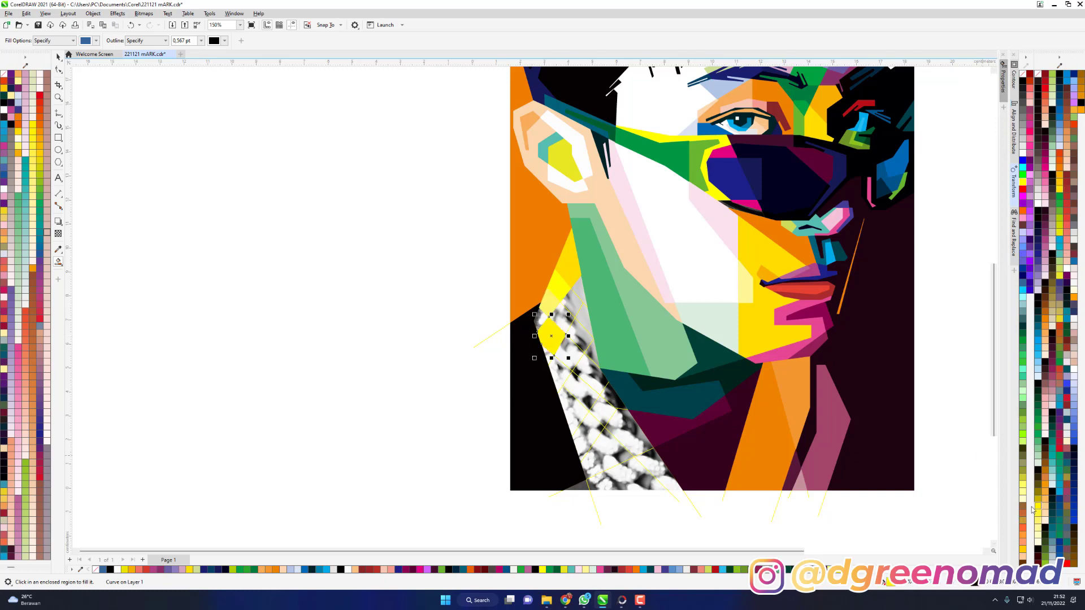
pyautogui.hotkey('ctrl', 'z')
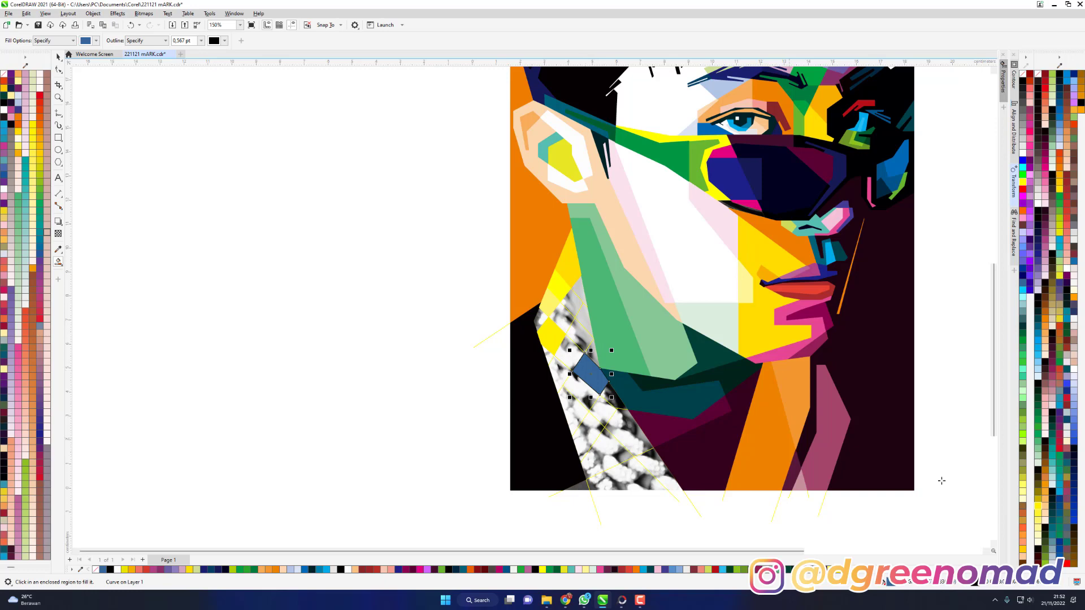
pyautogui.click(1038, 508)
# Smart-fill three chain tiles with lime green: the upper diamond near the neck, the one between the yellow tiles, and the lower outer-edge tile.
pyautogui.click(578, 309)
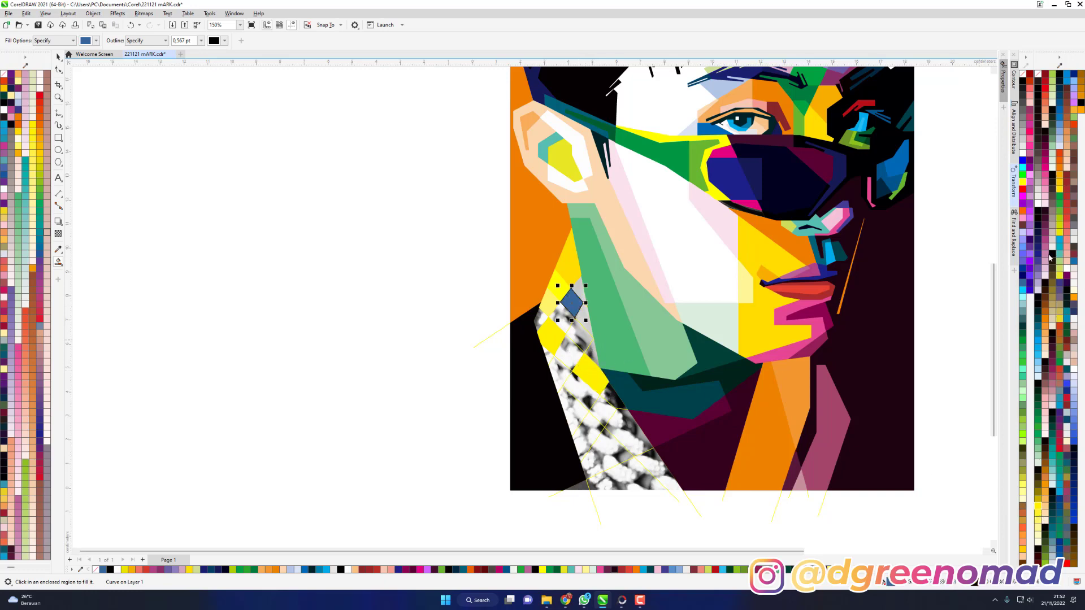
pyautogui.click(1060, 219)
pyautogui.click(573, 344)
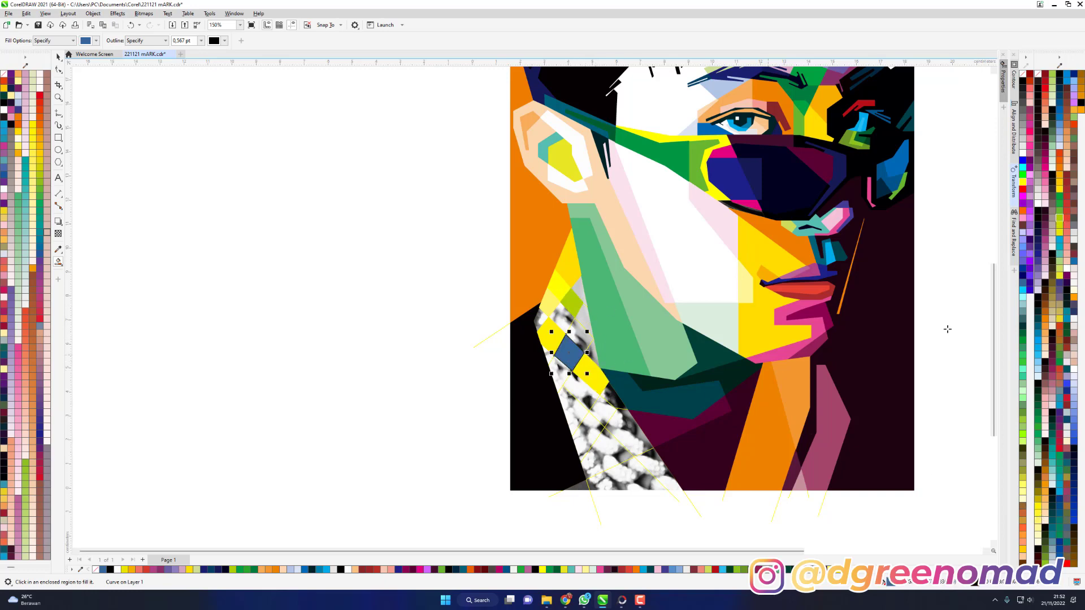
pyautogui.click(1061, 221)
pyautogui.click(574, 410)
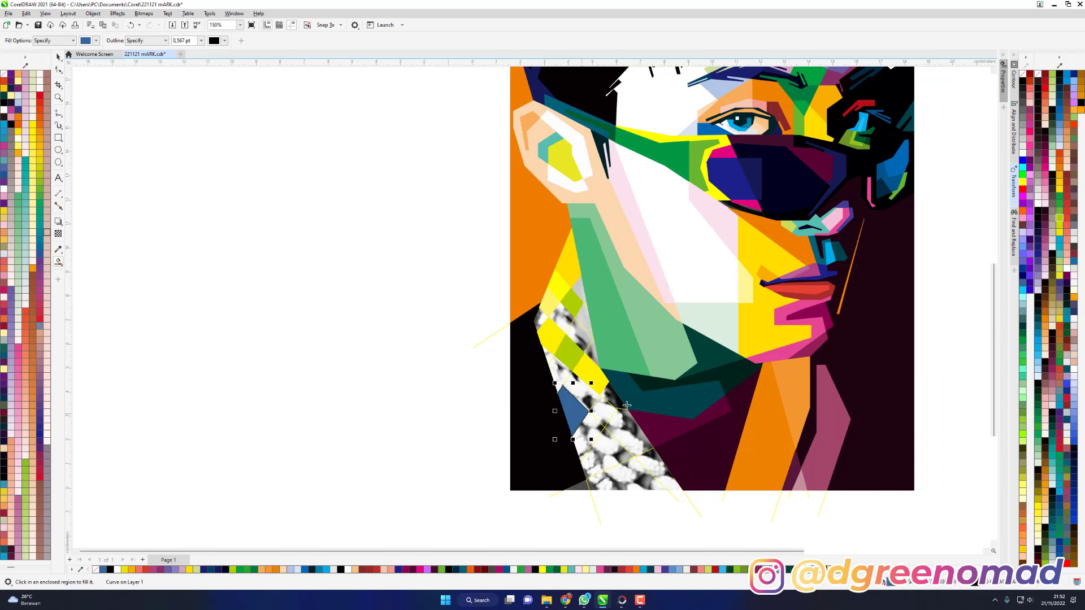
pyautogui.click(1060, 222)
# Smart-fill the chain diamond below the lowest yellow tile with pale lime, the outer-edge tile beside it with teal, and the sliver above with pale lime.
pyautogui.click(576, 391)
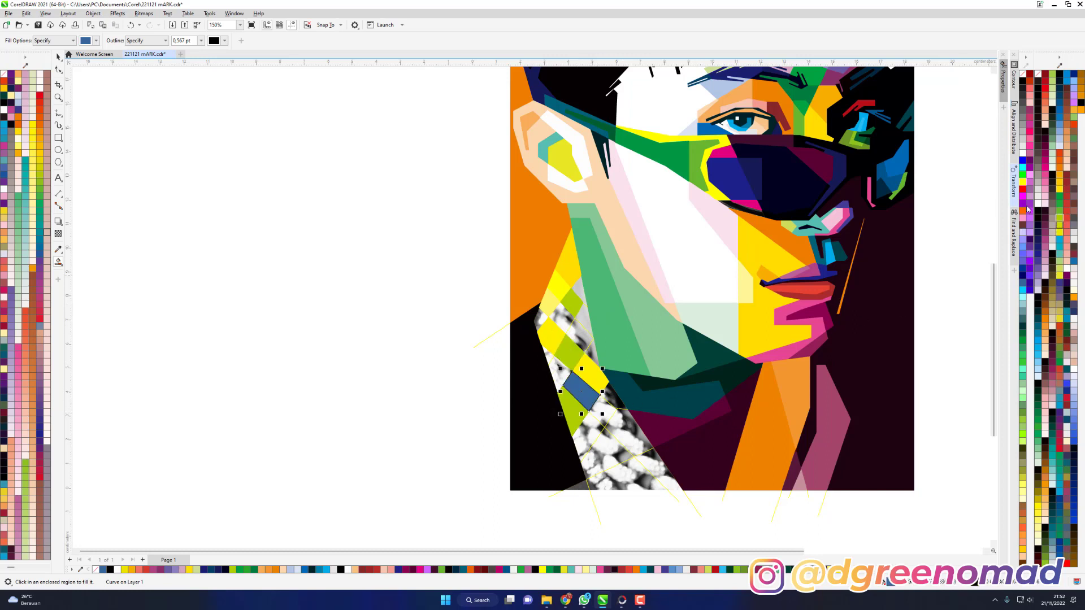
pyautogui.click(1059, 273)
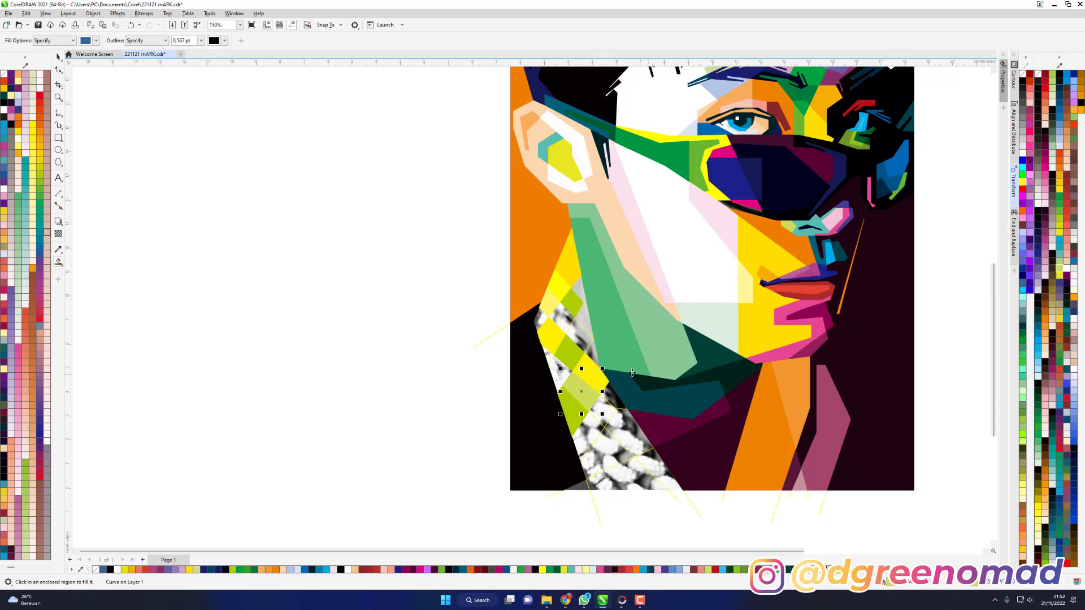
pyautogui.click(555, 364)
pyautogui.click(1059, 249)
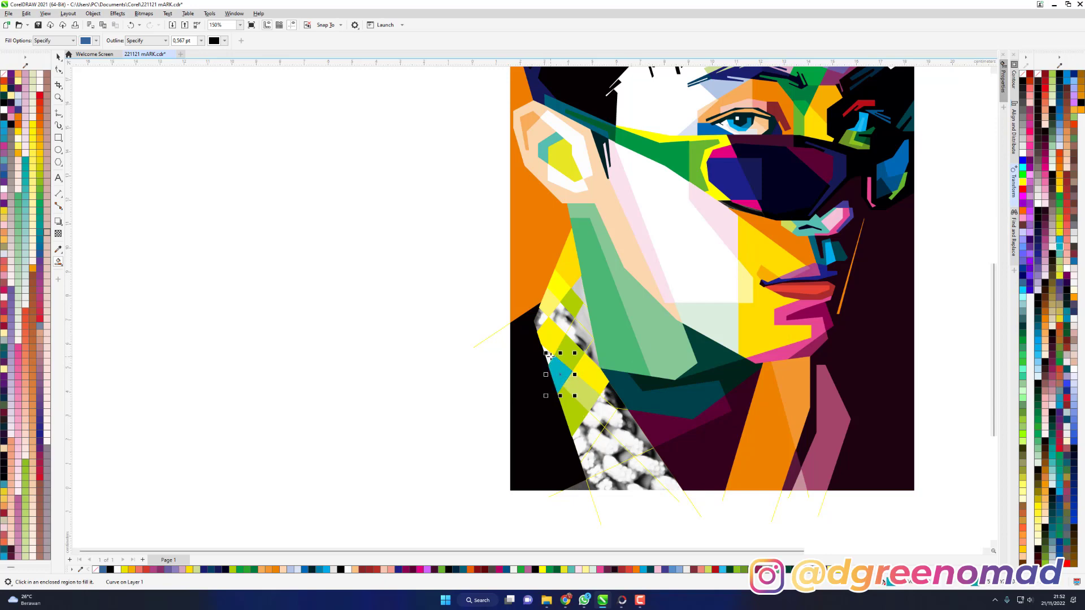
pyautogui.click(546, 354)
pyautogui.click(1059, 270)
# Smart-fill the chain's upper outer-edge tile and the diamond in the middle of that row with pale lime, undoing the stray fill on the shirt.
pyautogui.click(534, 312)
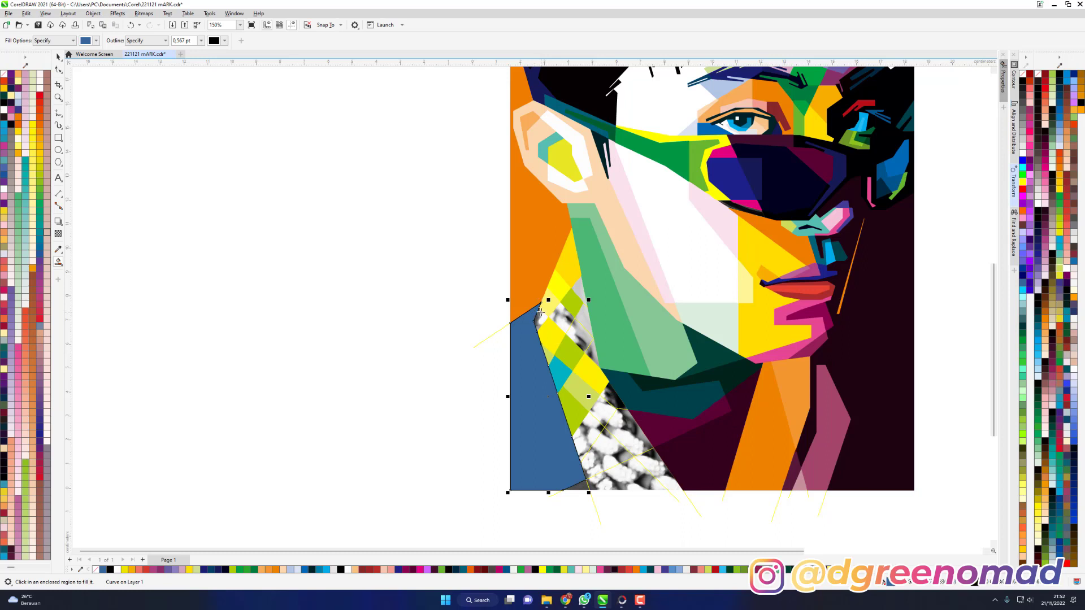
pyautogui.hotkey('ctrl', 'z')
pyautogui.click(539, 315)
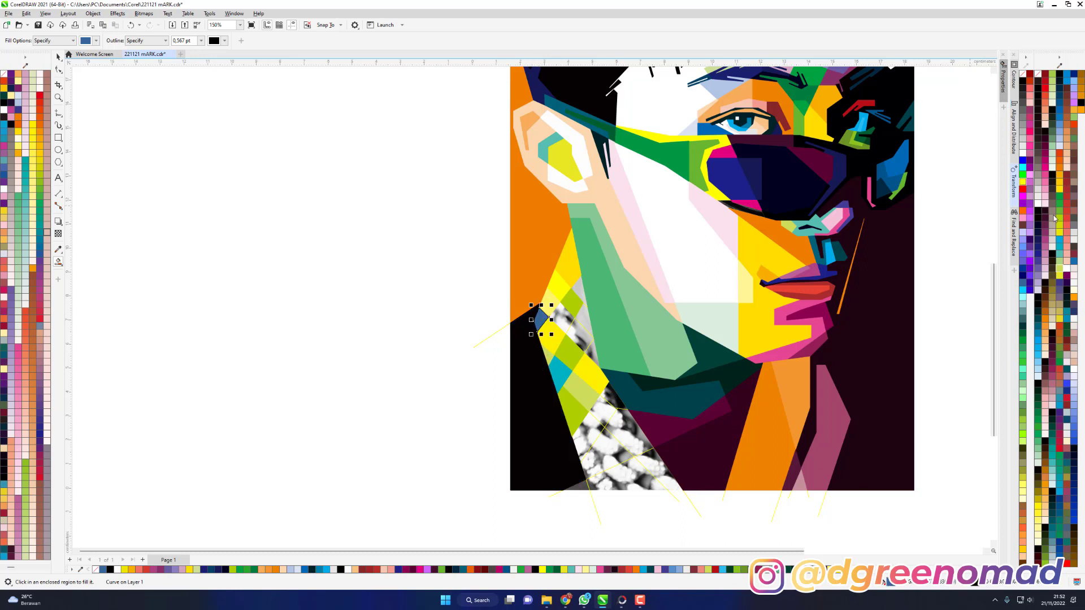
pyautogui.click(1060, 270)
pyautogui.click(564, 318)
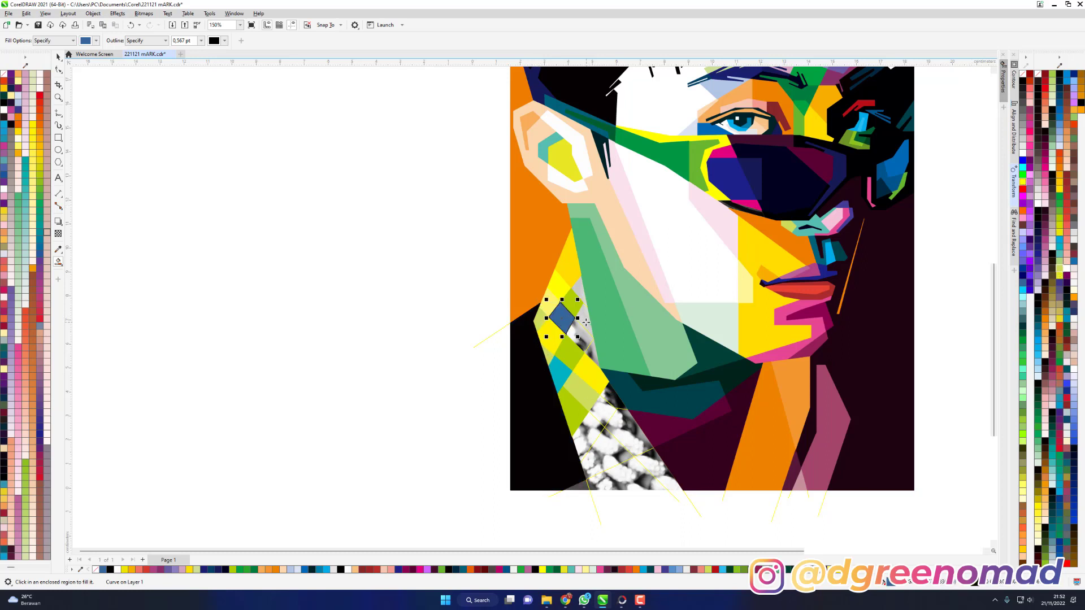
pyautogui.click(1060, 270)
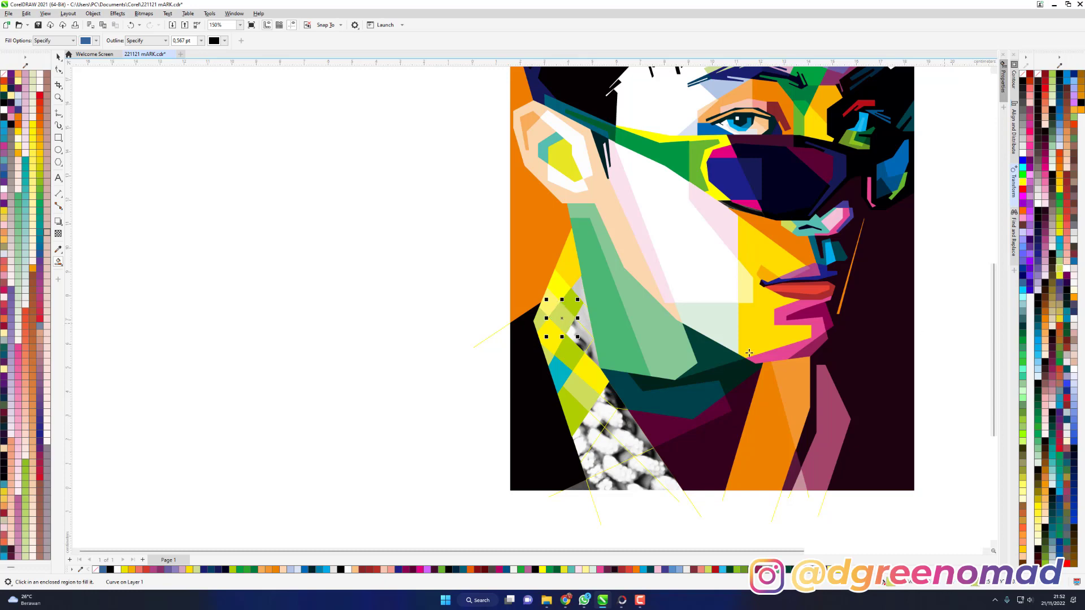
# Smart-fill the chain's upper triangle against the neck with orange and the triangle below it with pale green, matching the latter's outline.
pyautogui.click(578, 285)
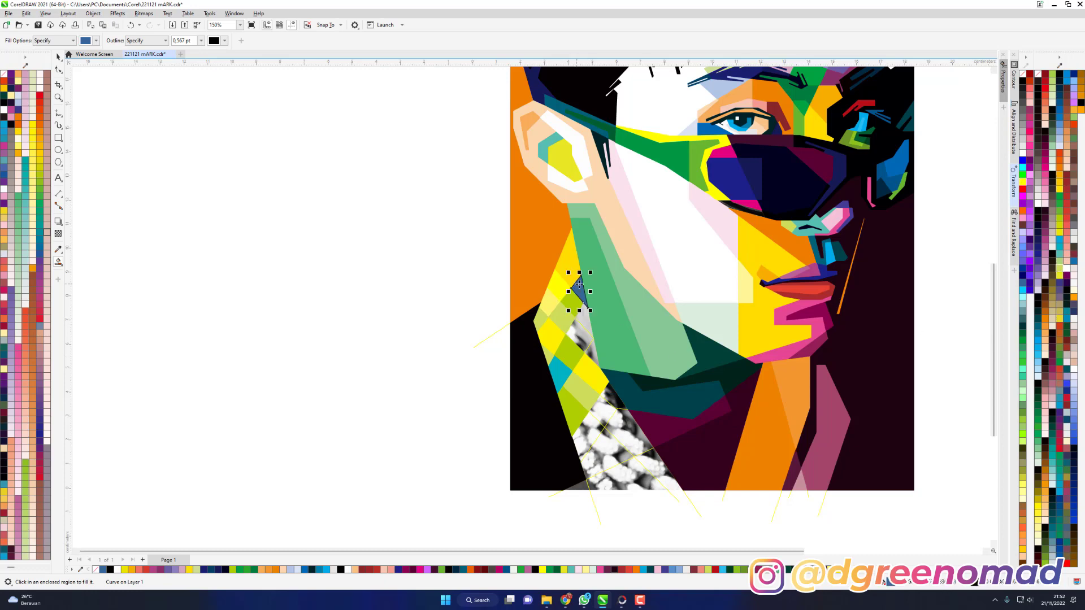
pyautogui.click(1049, 321)
pyautogui.click(583, 325)
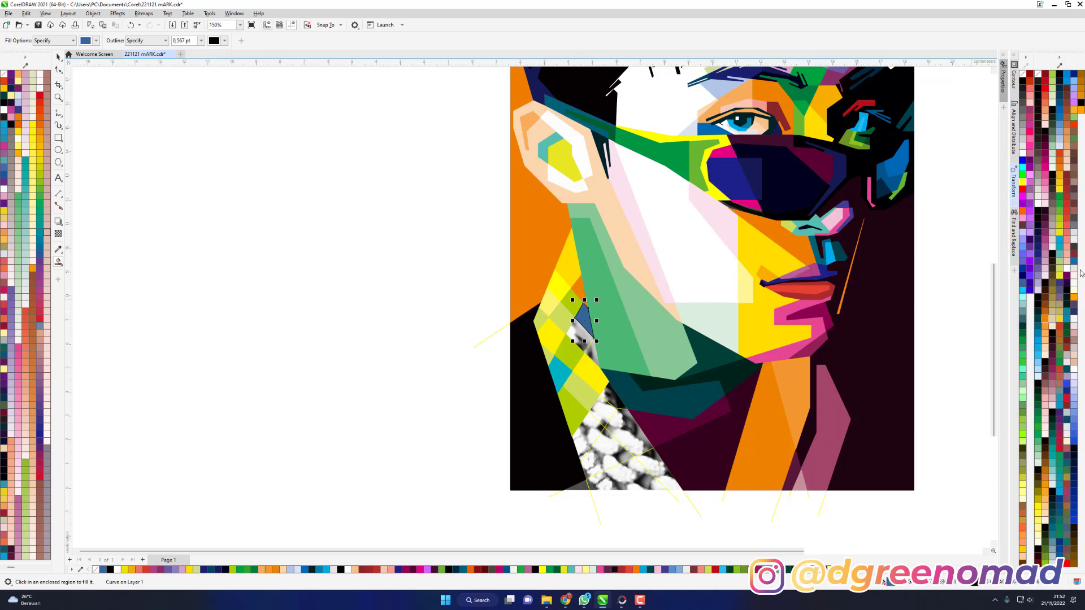
pyautogui.click(1059, 261)
pyautogui.rightClick(1058, 261)
# Smart-fill the chain diamond below the pale green triangle with teal and colour the small triangle between it and the neck, with matching outlines.
pyautogui.click(578, 334)
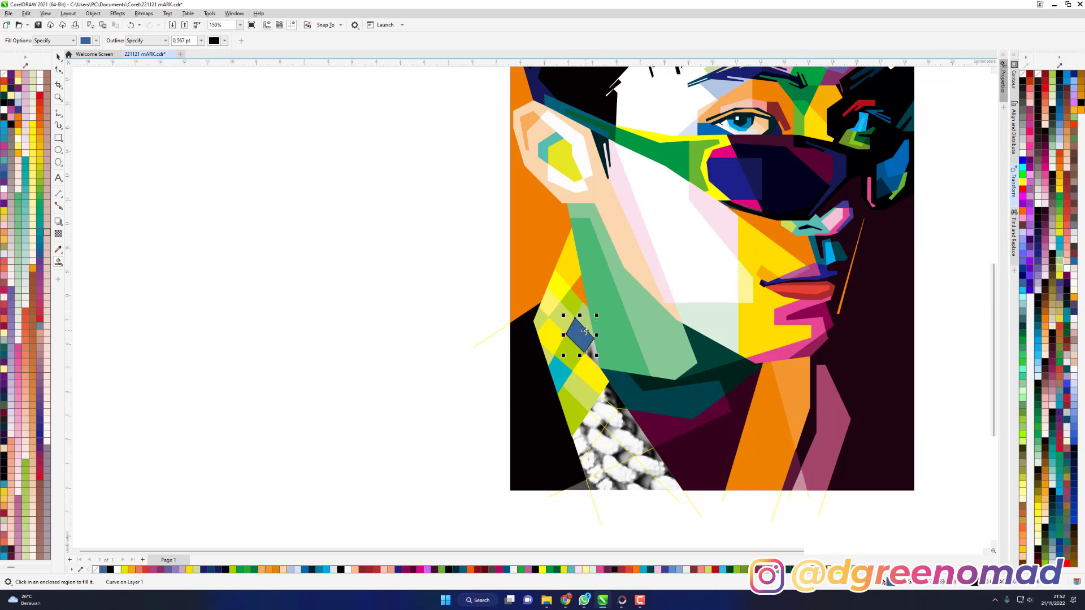
pyautogui.click(1061, 251)
pyautogui.rightClick(1061, 251)
pyautogui.click(591, 351)
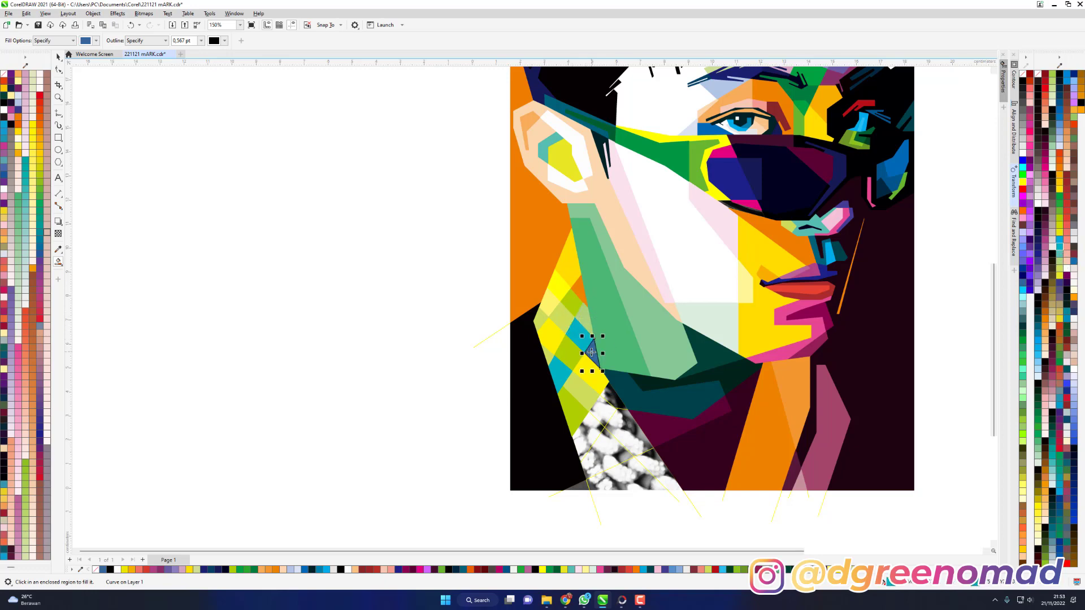
pyautogui.click(1065, 260)
pyautogui.rightClick(1066, 260)
# Smart-fill the chain triangle below the lowest neck-side yellow tile with bright blue and the diamond beneath it with light blue, matching their outlines.
pyautogui.click(616, 401)
pyautogui.click(1039, 349)
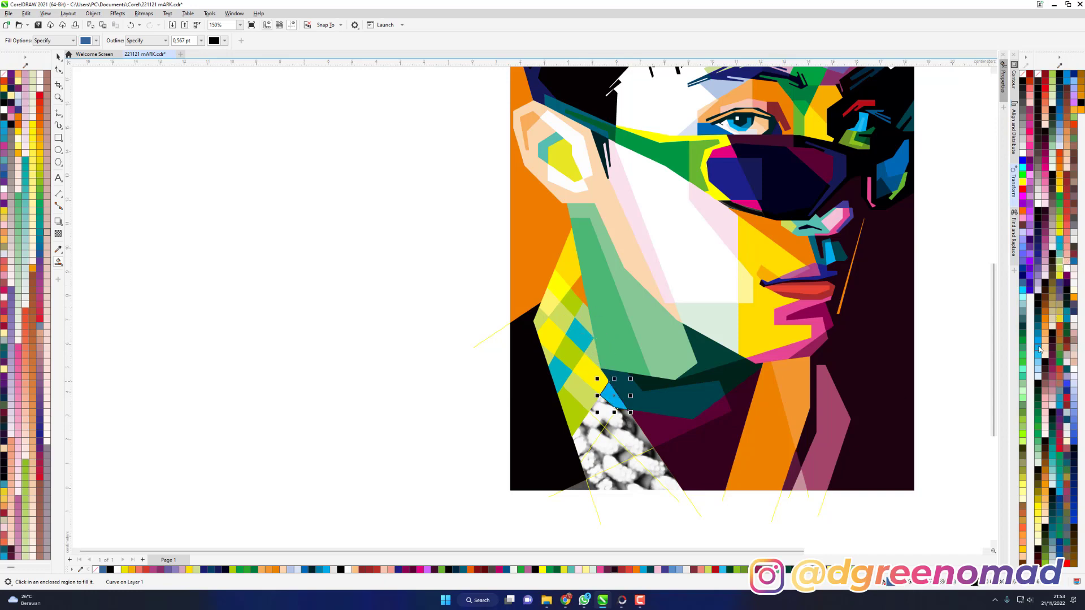
pyautogui.rightClick(1039, 349)
pyautogui.click(602, 411)
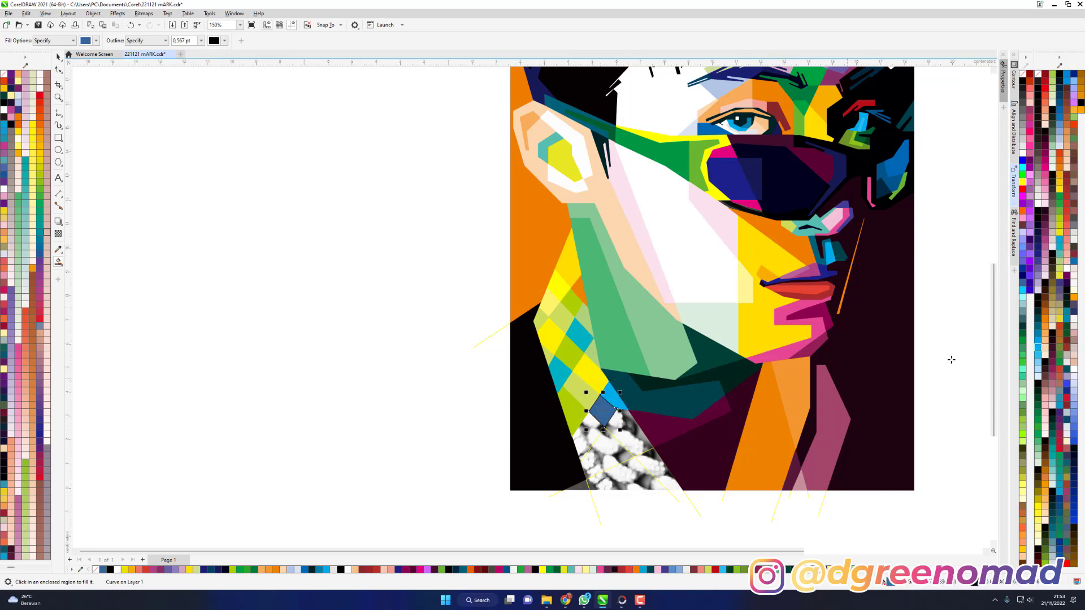
pyautogui.click(1039, 368)
pyautogui.rightClick(1039, 368)
# Smart-fill the chain's next outer-edge tile with pale blue and the triangle below it with yellow, matching their outlines.
pyautogui.click(586, 420)
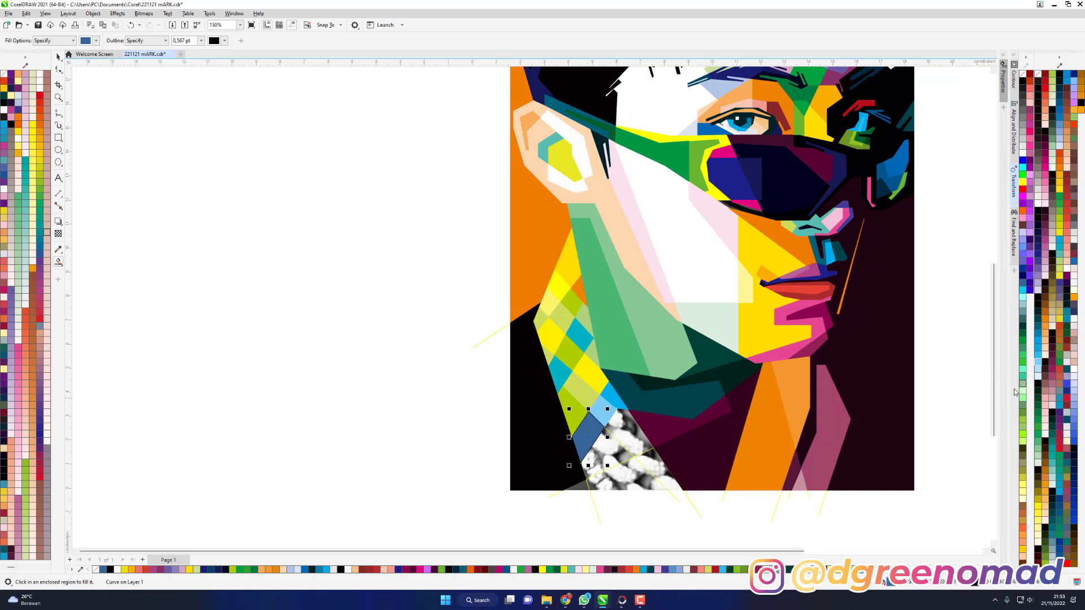
pyautogui.click(1040, 371)
pyautogui.rightClick(1039, 372)
pyautogui.click(607, 446)
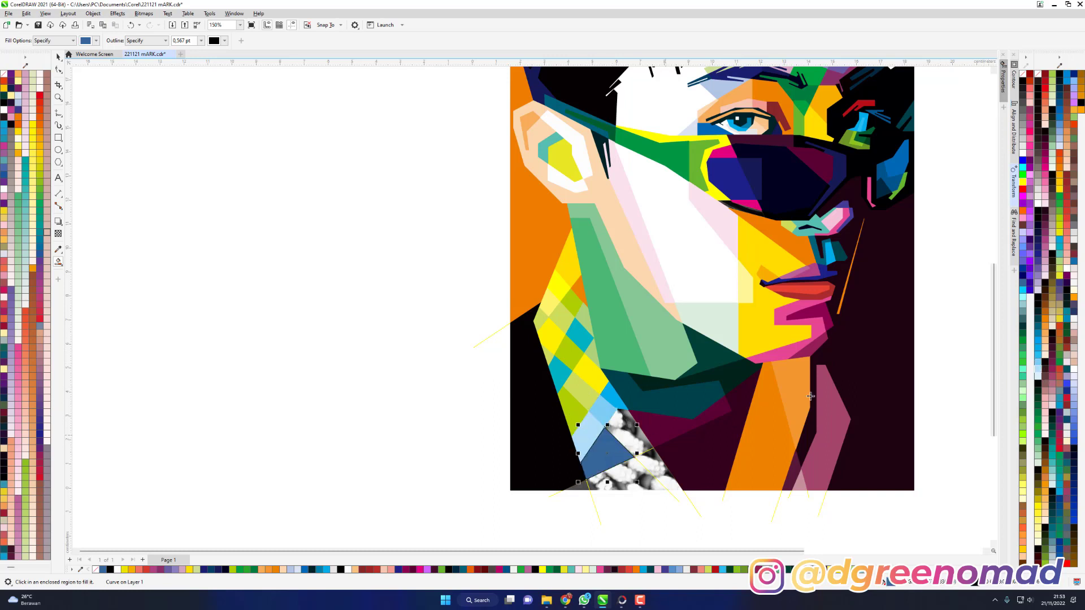
pyautogui.click(1054, 274)
pyautogui.rightClick(1054, 274)
# Smart-fill the chain tile beside the yellow triangle with pale green and the strip below it along the shirt edge with bright blue.
pyautogui.click(632, 442)
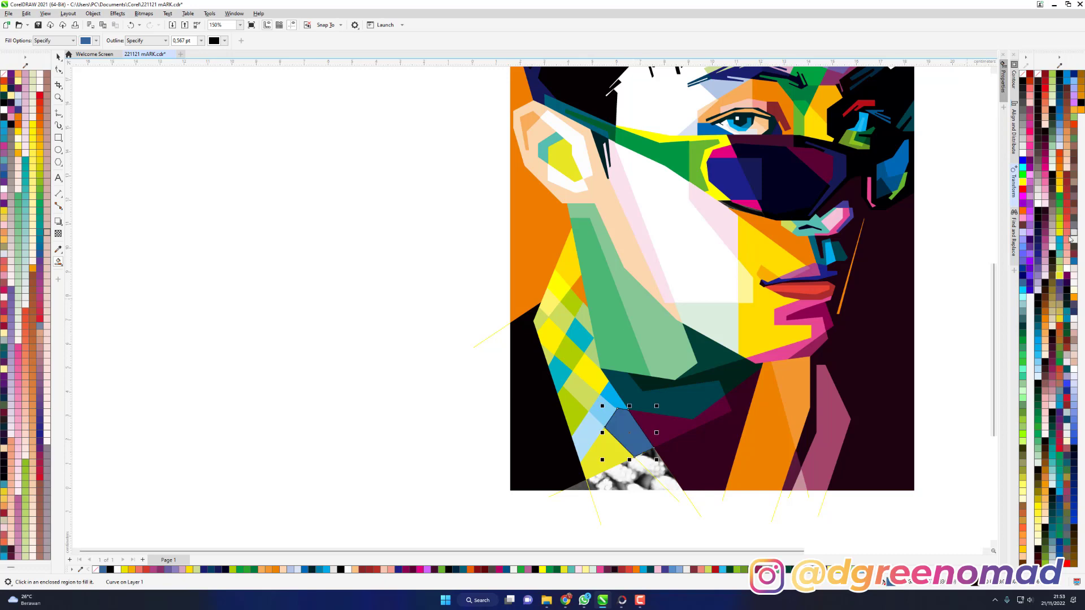
pyautogui.click(1059, 263)
pyautogui.rightClick(1059, 263)
pyautogui.scroll(-1, 742, 232)
pyautogui.scroll(1, 709, 360)
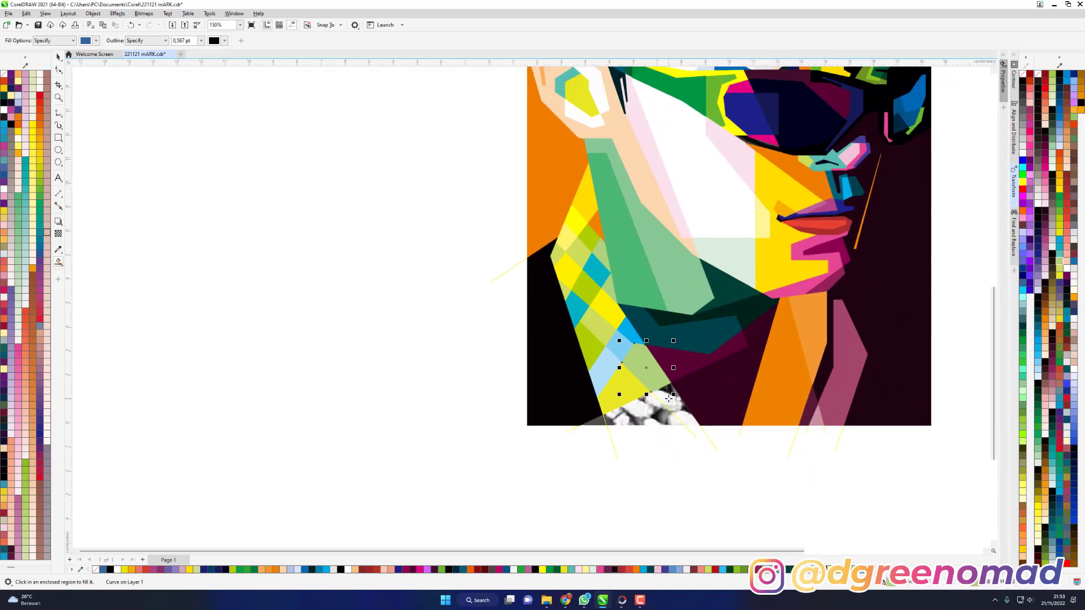
pyautogui.click(670, 398)
pyautogui.click(1061, 244)
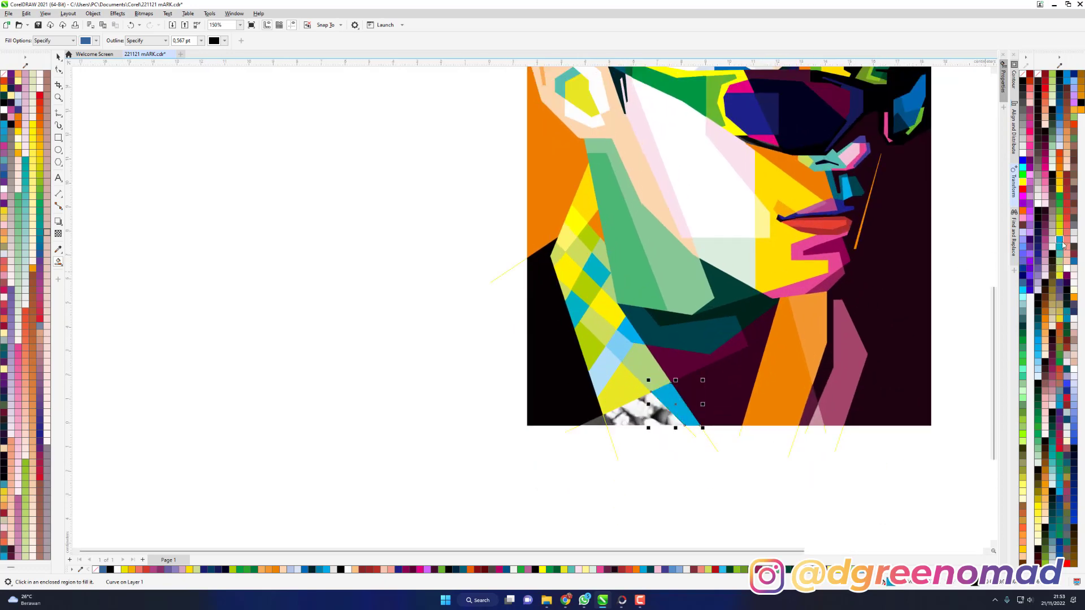
# Smart-fill the last open chain area at the portrait's lower edge with teal, and the small sliver beside it.
pyautogui.click(650, 402)
pyautogui.click(1060, 254)
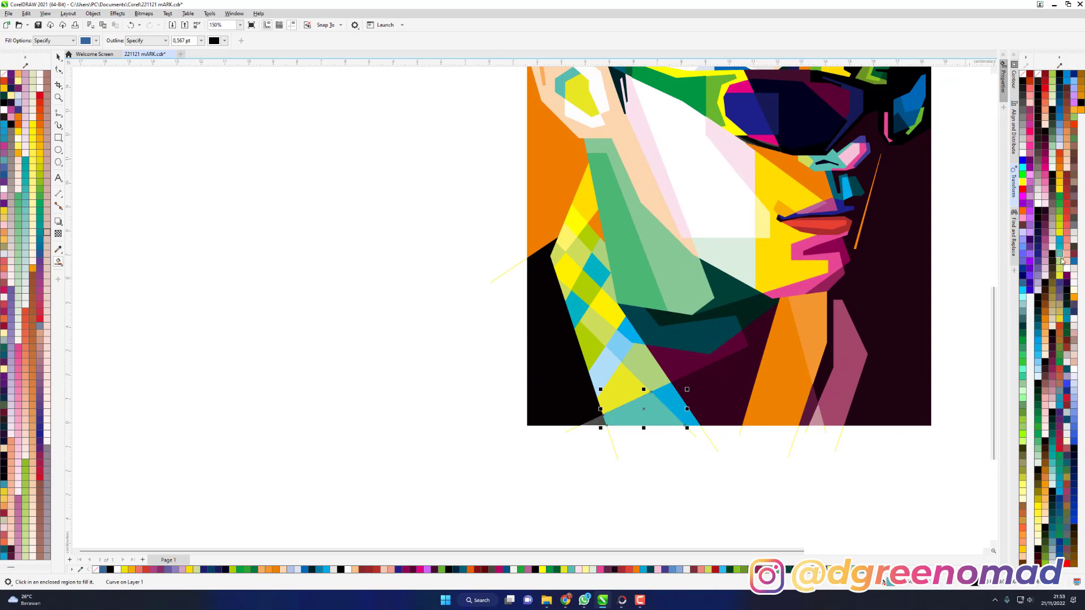
pyautogui.click(596, 420)
# Delete the group of yellow tracing lines from the portrait.
pyautogui.scroll(-4, 838, 254)
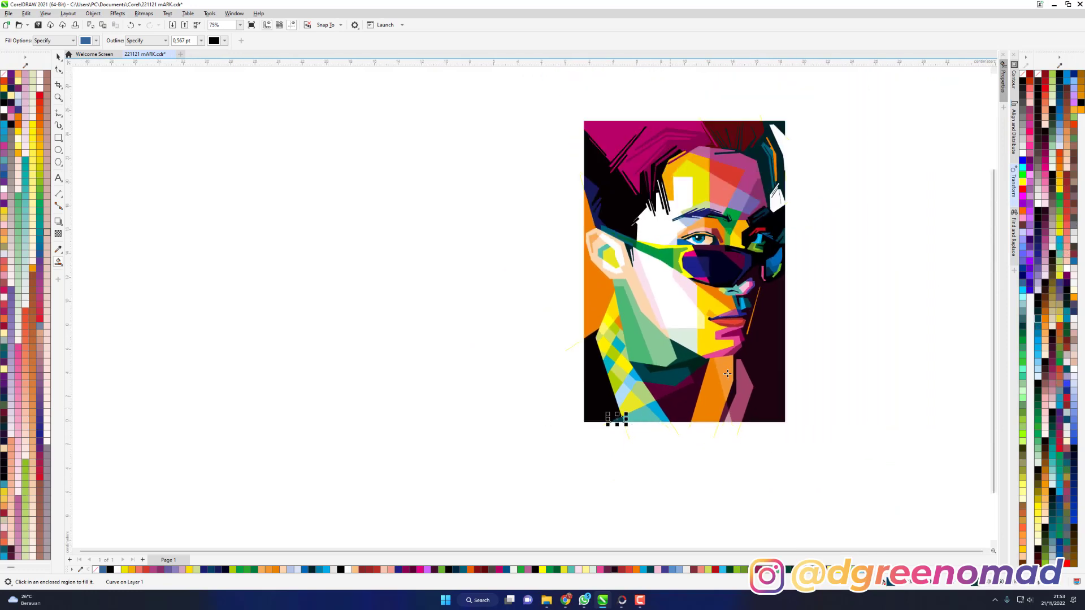
pyautogui.press('space')
pyautogui.click(832, 253)
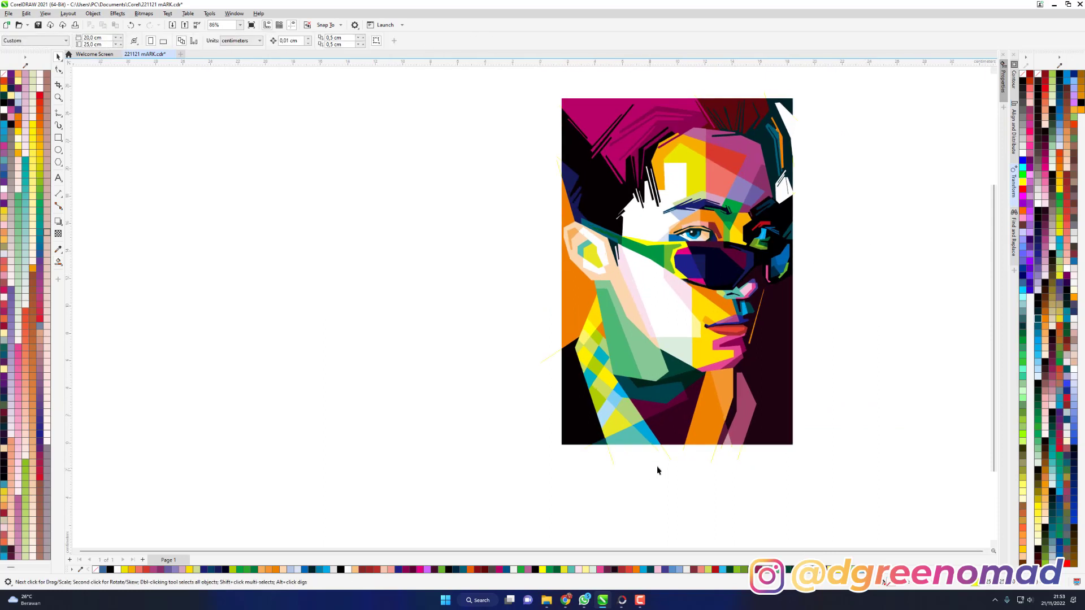
pyautogui.click(612, 458)
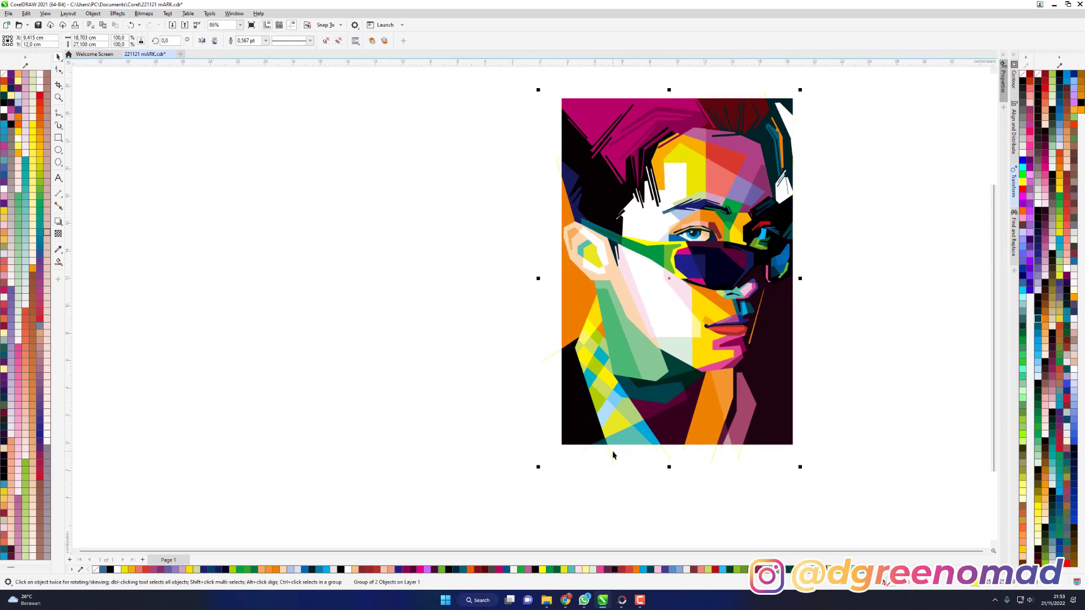
pyautogui.press('Delete')
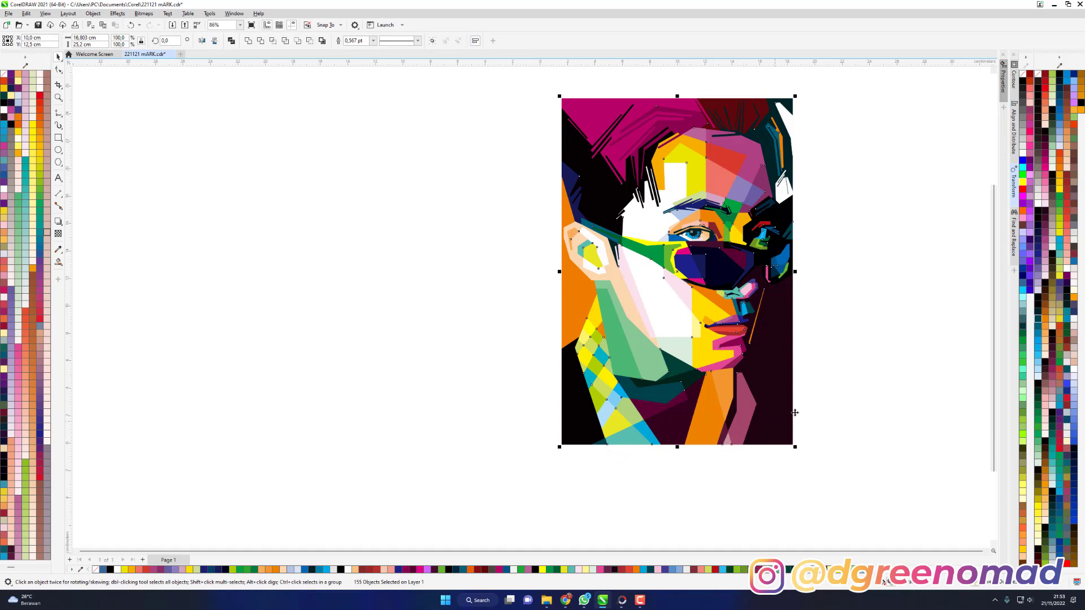
pyautogui.click(873, 156)
# Draw a tiny square about 0.087 cm wide on the shadowed eye with the Rectangle tool.
pyautogui.scroll(2, 902, 188)
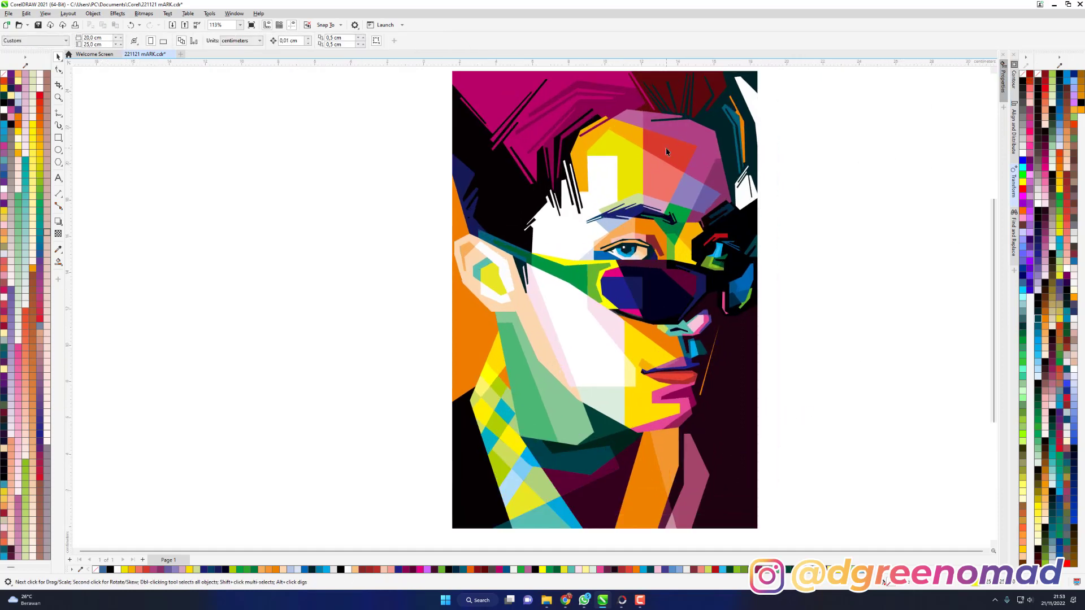
pyautogui.click(58, 137)
pyautogui.scroll(3, 634, 261)
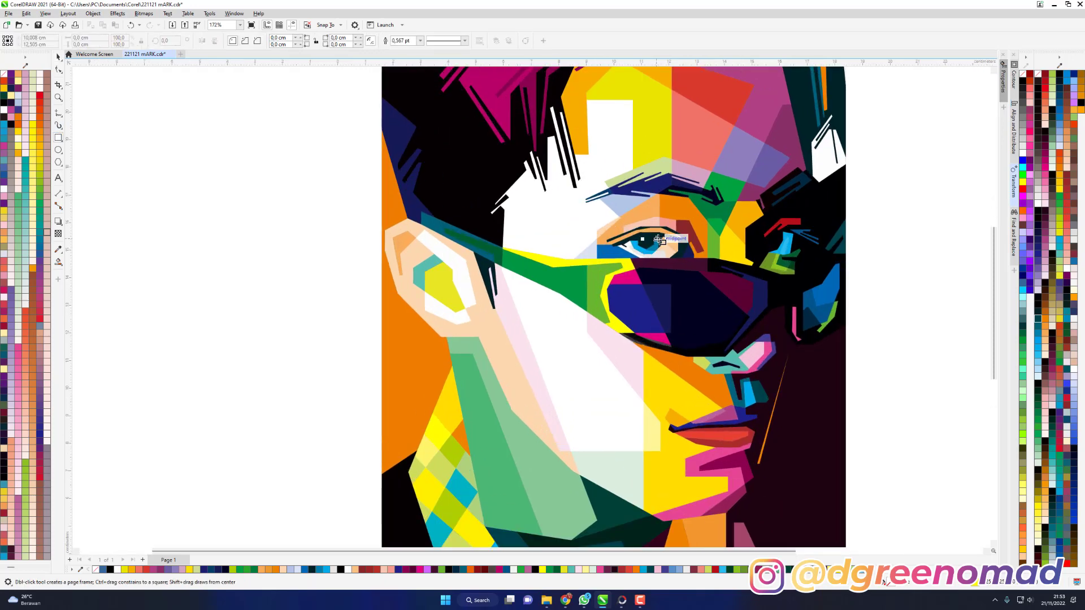
pyautogui.scroll(4, 790, 241)
pyautogui.moveTo(700, 241); pyautogui.dragTo(709, 250)
# Draw a narrow upright rectangle and two small squares on the forehead, plus three squares on the orange background below the ear.
pyautogui.scroll(-2, 807, 261)
pyautogui.scroll(-7, 813, 263)
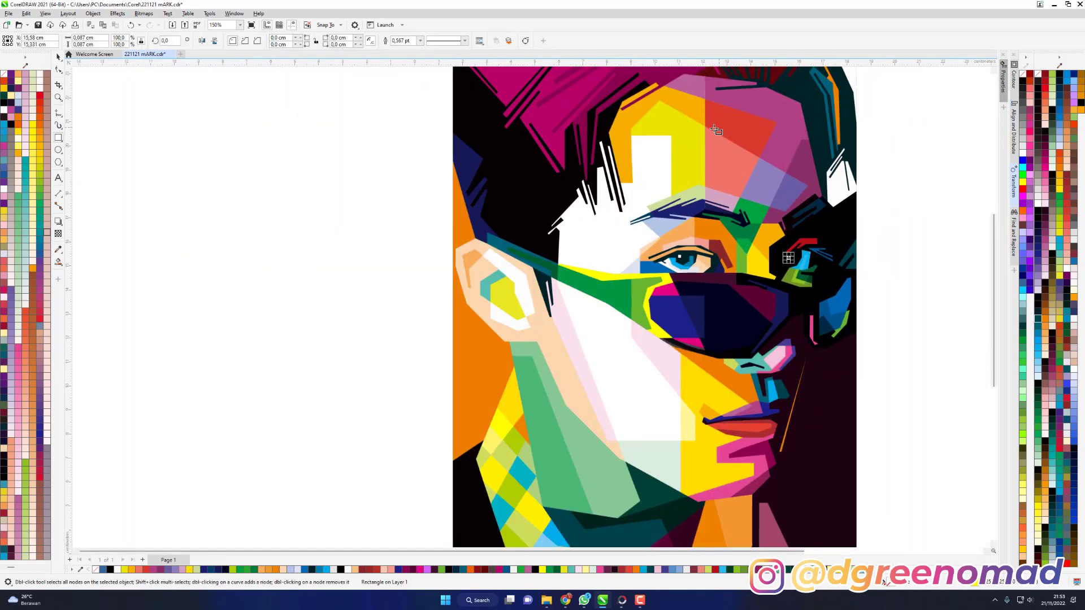
pyautogui.moveTo(686, 100)
pyautogui.mouseDown()
pyautogui.moveTo(692, 185)
pyautogui.moveTo(721, 170)
pyautogui.mouseUp()
pyautogui.moveTo(731, 184); pyautogui.dragTo(736, 190)
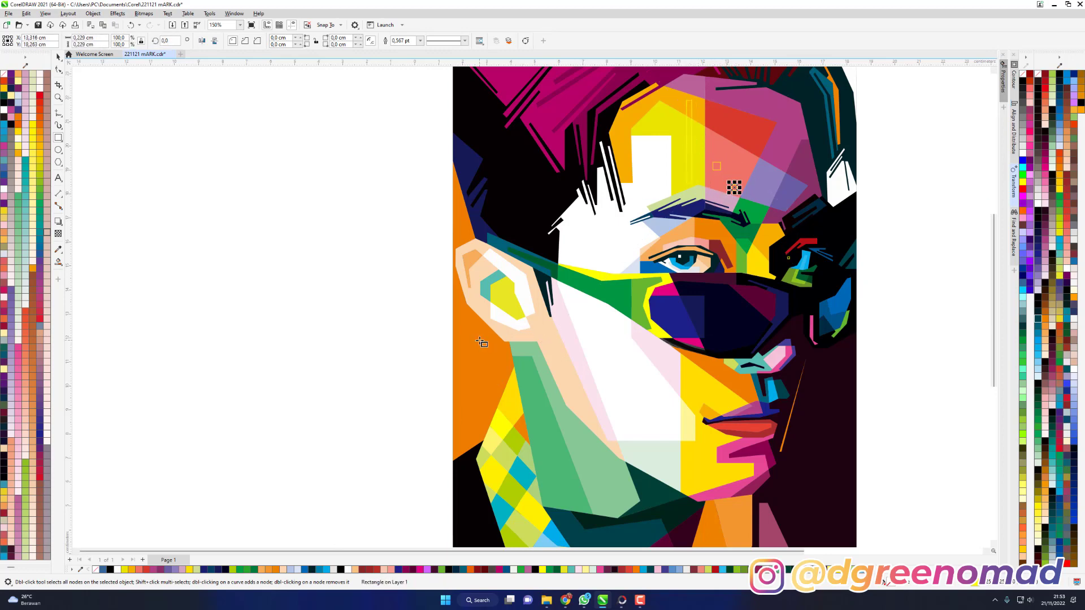
pyautogui.moveTo(479, 337)
pyautogui.mouseDown()
pyautogui.moveTo(496, 353)
pyautogui.moveTo(468, 384)
pyautogui.moveTo(476, 420)
pyautogui.mouseUp()
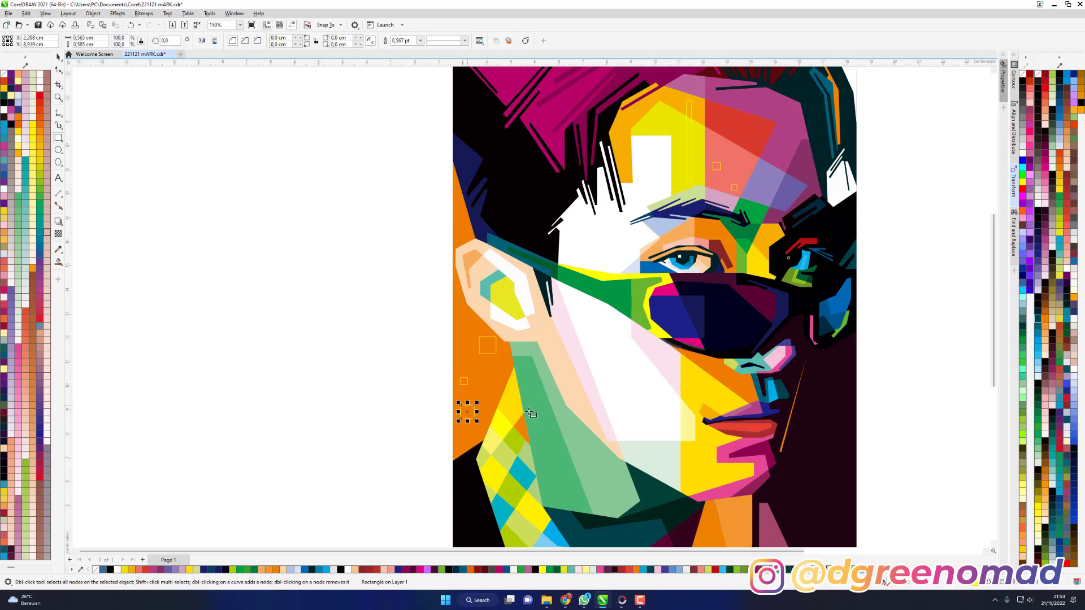
# Draw a thin bar and small square on the lower lip, a thin bar and two squares on the yellow cheek, and a bar on the upper lip.
pyautogui.scroll(3, 759, 442)
pyautogui.moveTo(710, 414)
pyautogui.mouseDown()
pyautogui.moveTo(791, 418)
pyautogui.moveTo(699, 429)
pyautogui.mouseUp()
pyautogui.scroll(2, 713, 412)
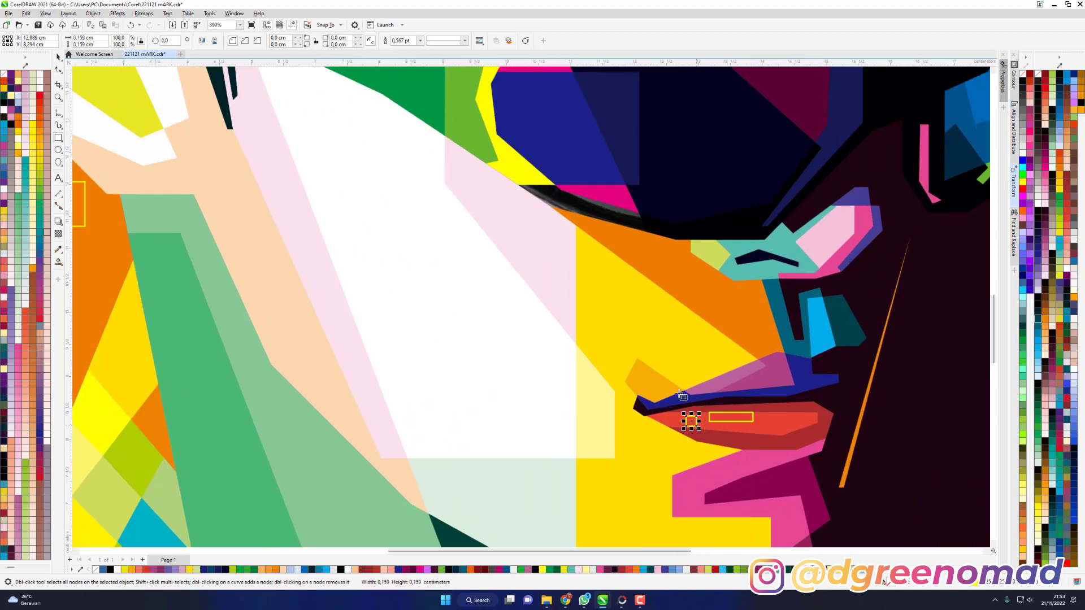
pyautogui.moveTo(610, 302)
pyautogui.mouseDown()
pyautogui.moveTo(670, 308)
pyautogui.moveTo(701, 368)
pyautogui.mouseUp()
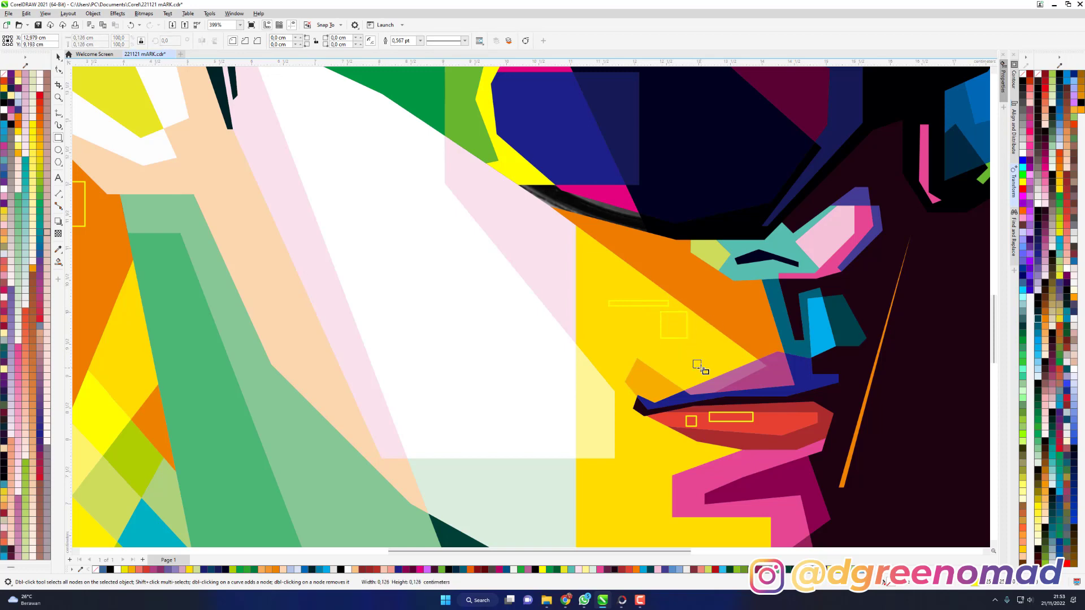
pyautogui.moveTo(771, 380); pyautogui.dragTo(749, 374)
# Draw a bar about 2.375 by 0.231 cm and a square on the dark lens, plus a square about 0.267 cm on the green glasses arm.
pyautogui.scroll(-2, 687, 344)
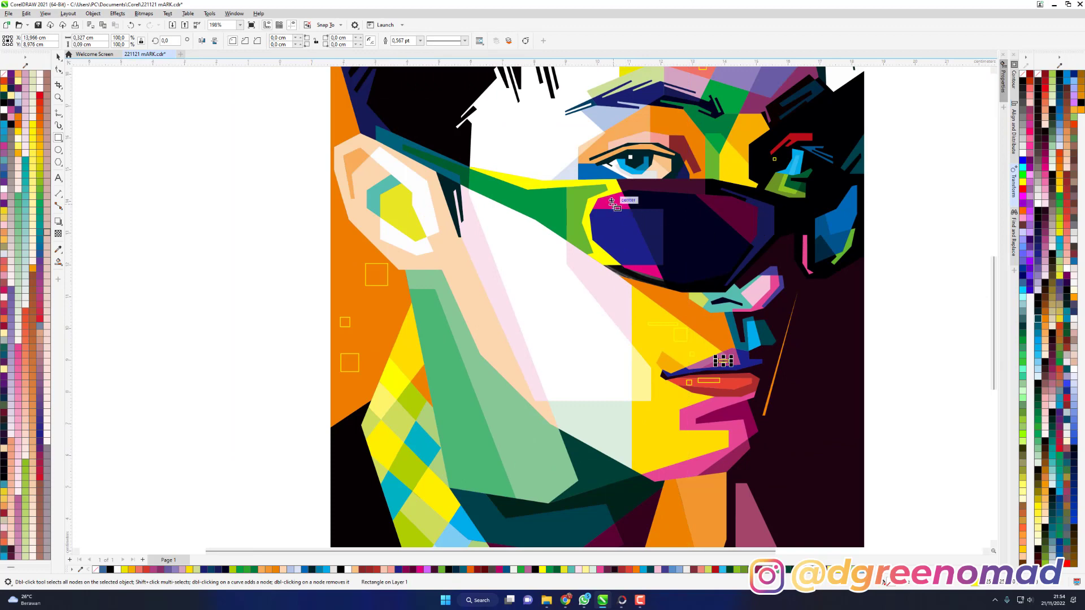
pyautogui.moveTo(604, 207)
pyautogui.mouseDown()
pyautogui.moveTo(735, 203)
pyautogui.moveTo(679, 200)
pyautogui.mouseUp()
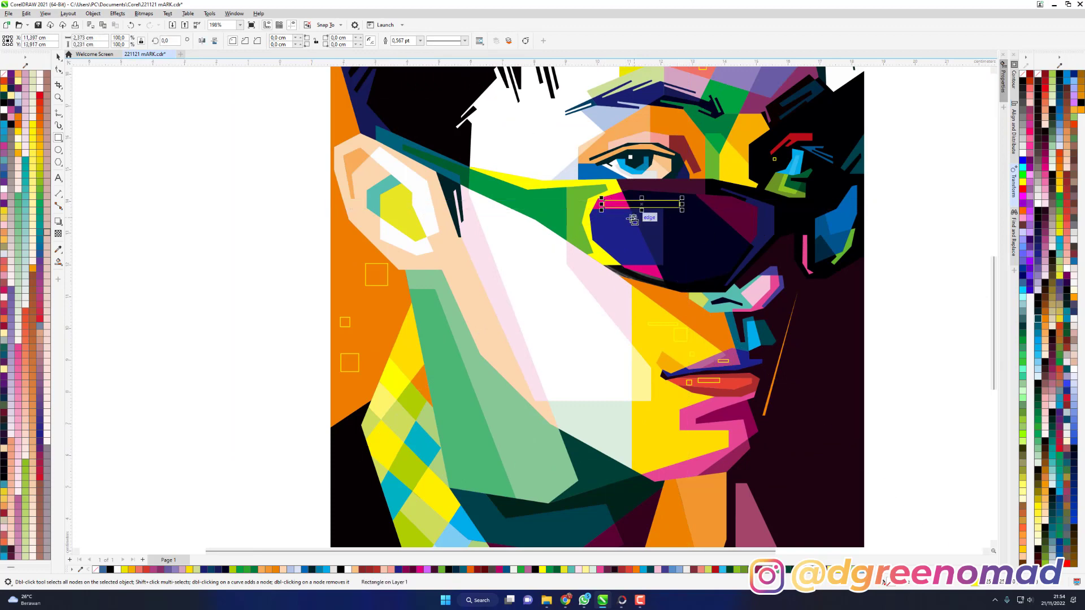
pyautogui.moveTo(621, 224); pyautogui.dragTo(633, 235)
pyautogui.moveTo(497, 189); pyautogui.dragTo(505, 197)
# Draw three squares on the dark background beside the lips and one about 0.232 cm wide on the blue patch beside the shadowed eye.
pyautogui.scroll(-1, 504, 196)
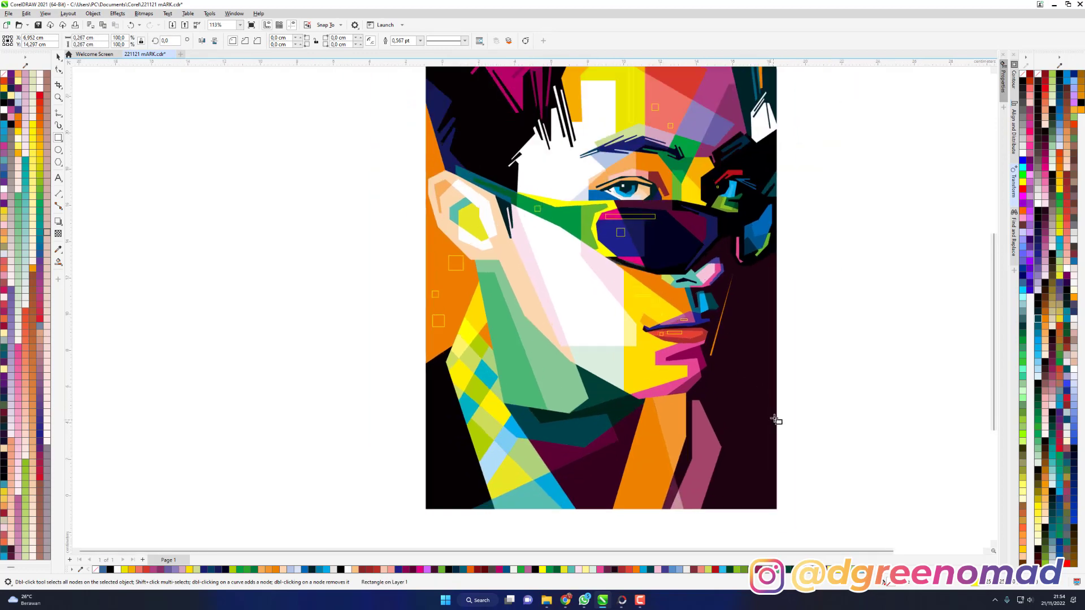
pyautogui.moveTo(740, 299)
pyautogui.mouseDown()
pyautogui.moveTo(758, 344)
pyautogui.moveTo(713, 389)
pyautogui.mouseUp()
pyautogui.moveTo(749, 202); pyautogui.dragTo(754, 207)
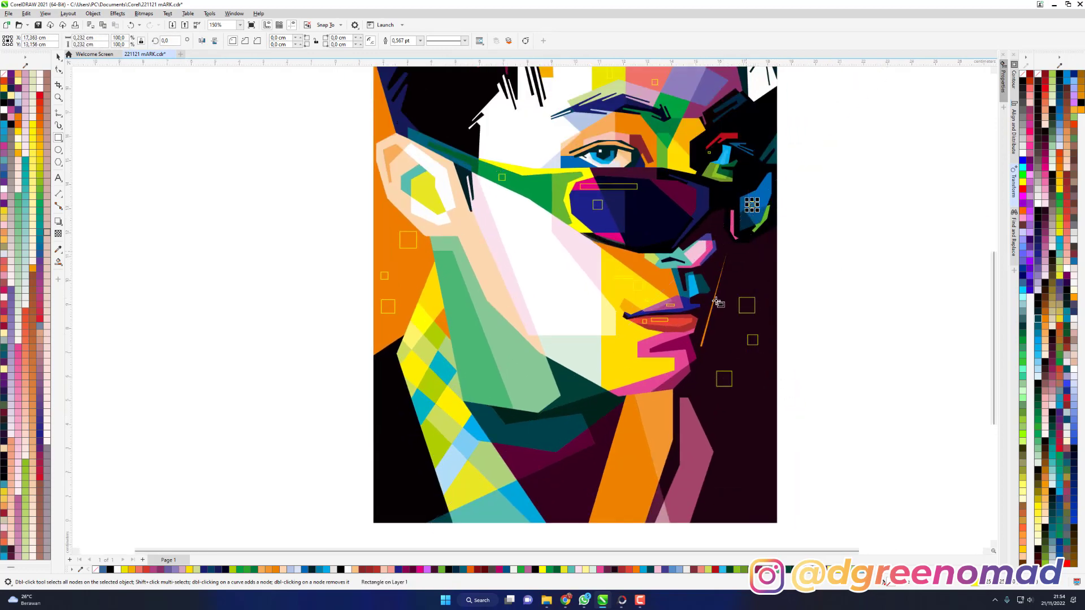
# Group all the small accent rectangles and set their fill and outline to white.
pyautogui.scroll(-2, 726, 310)
pyautogui.press('space')
pyautogui.moveTo(833, 141); pyautogui.dragTo(389, 403)
pyautogui.hotkey('ctrl', 'g')
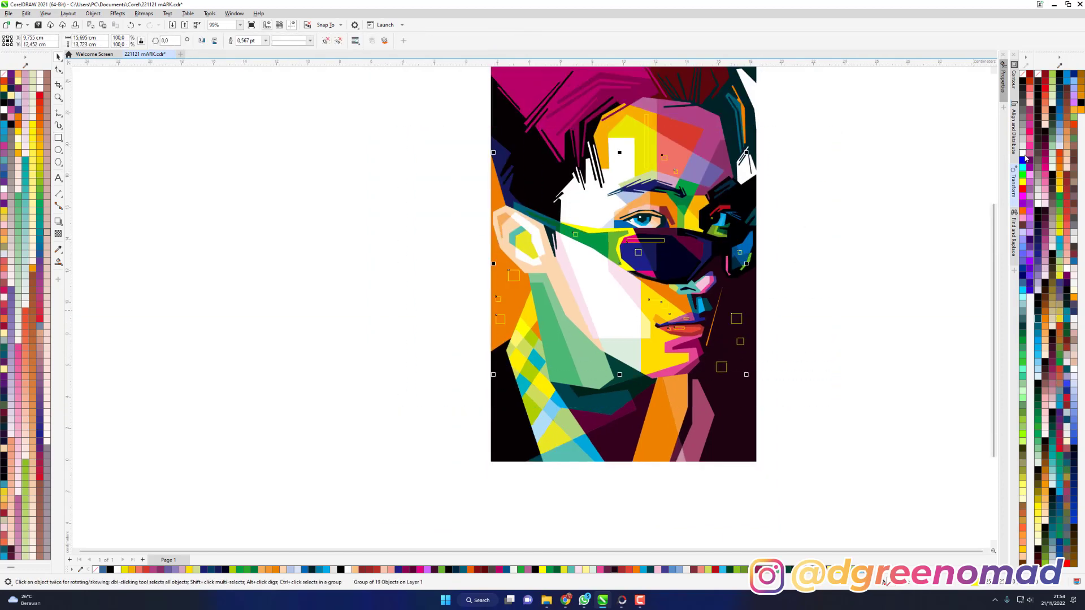
pyautogui.click(1028, 78)
pyautogui.rightClick(1024, 75)
pyautogui.click(879, 197)
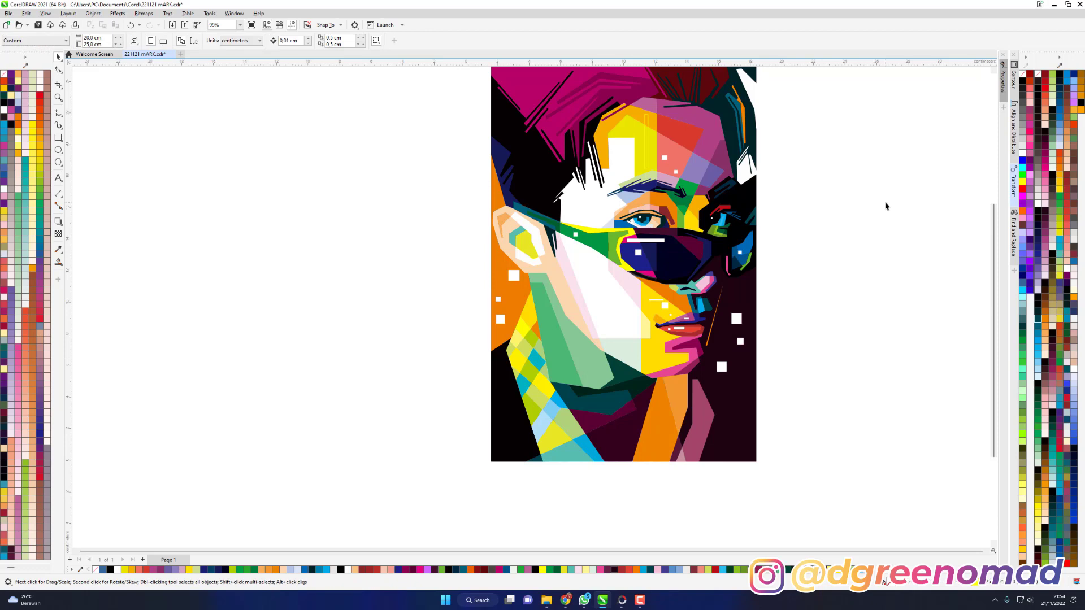
# Group all the portrait artwork together and save the file.
pyautogui.scroll(-1, 655, 355)
pyautogui.scroll(1, 680, 267)
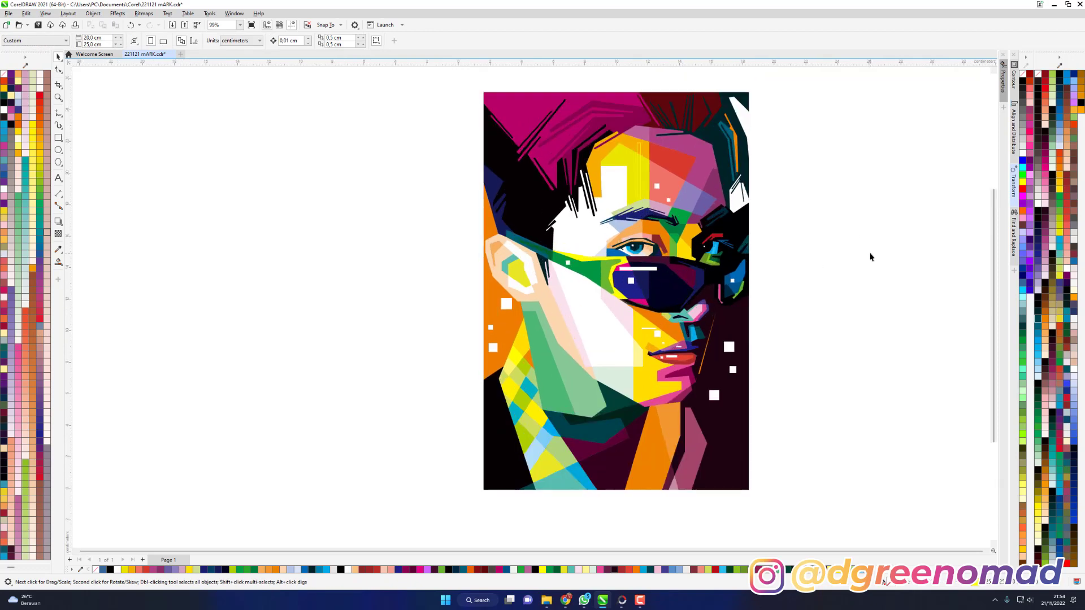
pyautogui.hotkey('ctrl', 'a')
pyautogui.hotkey('ctrl', 's')
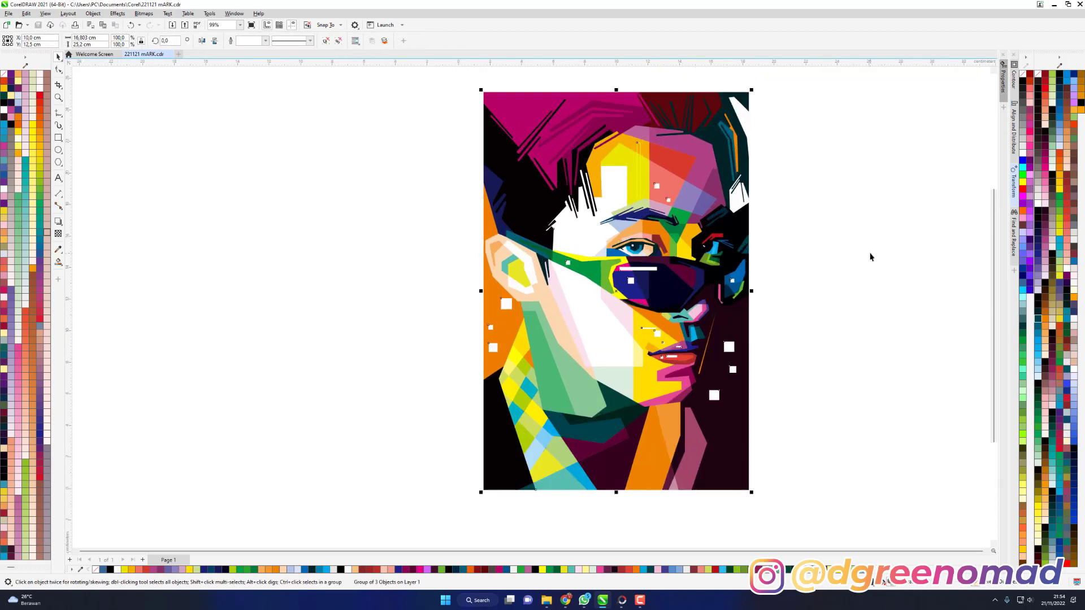
pyautogui.click(862, 229)
pyautogui.hotkey('shift', 'F4')
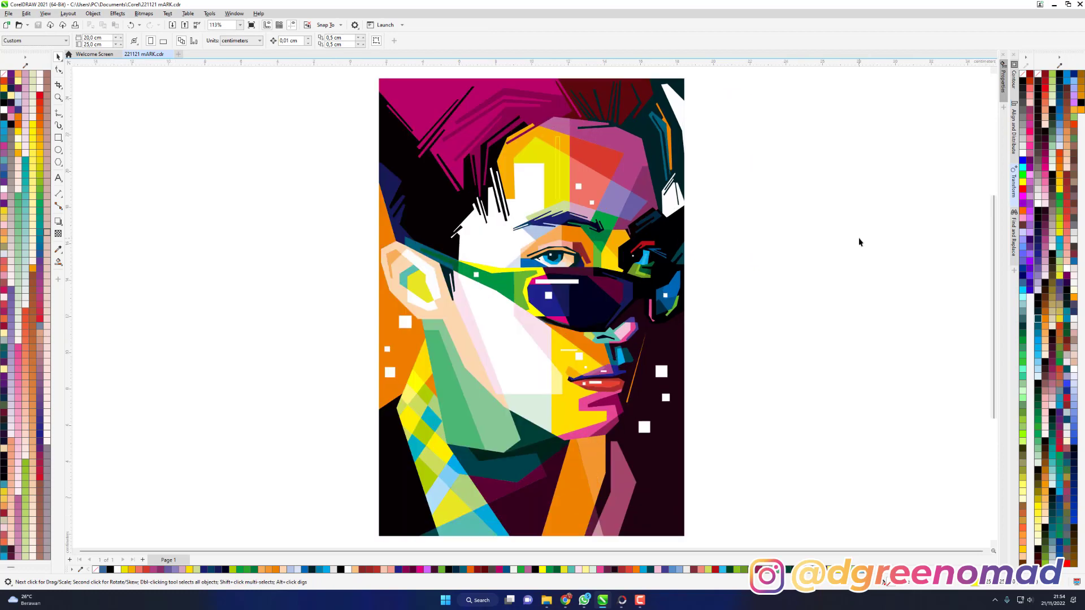